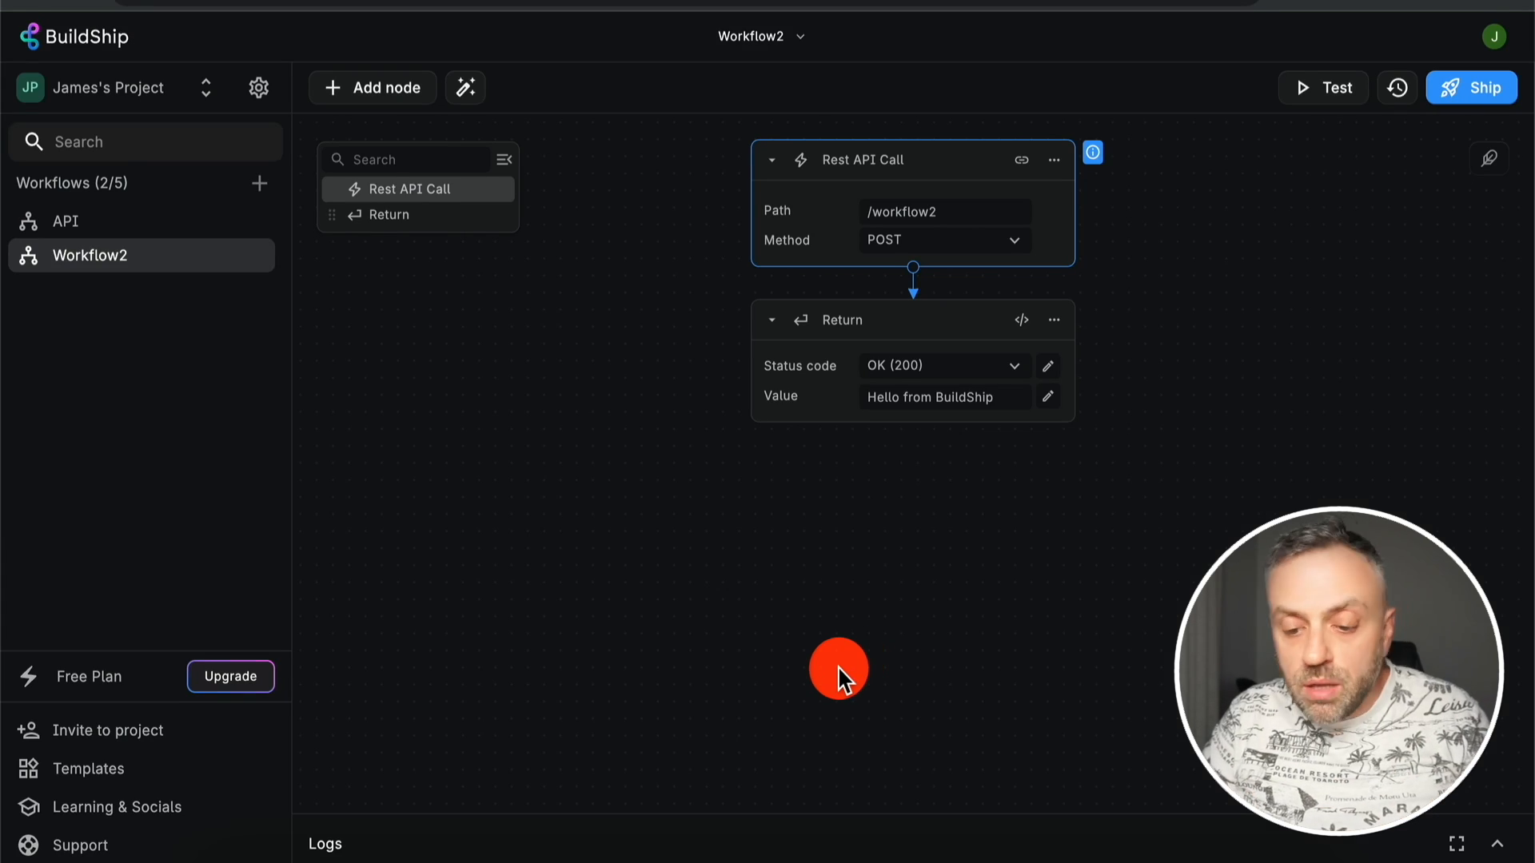
- Open the API workflow, then create a new empty Untitled Workflow
left_click(736, 860)
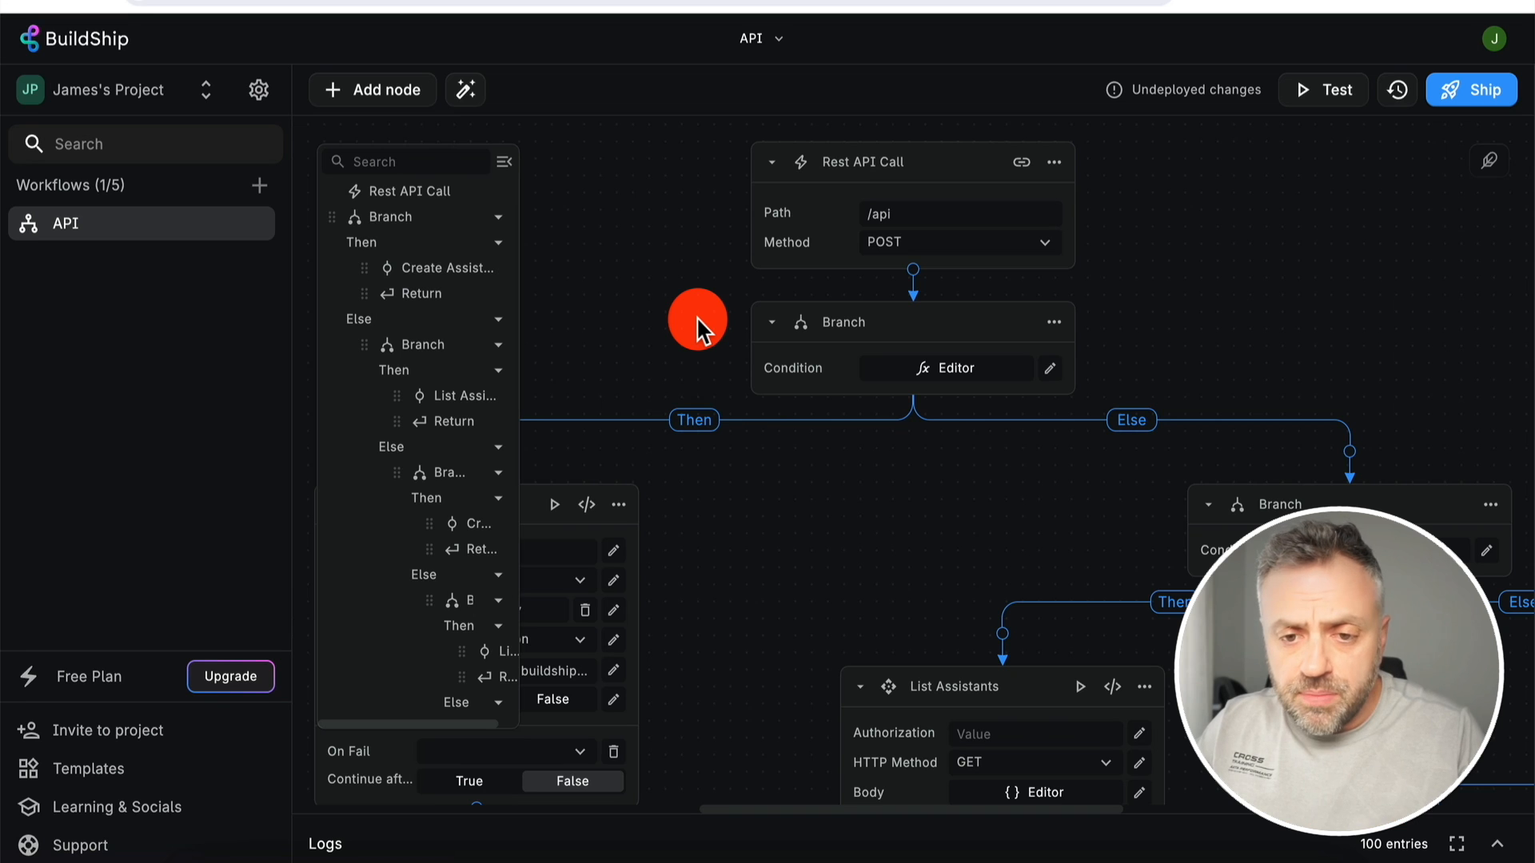
left_click(259, 185)
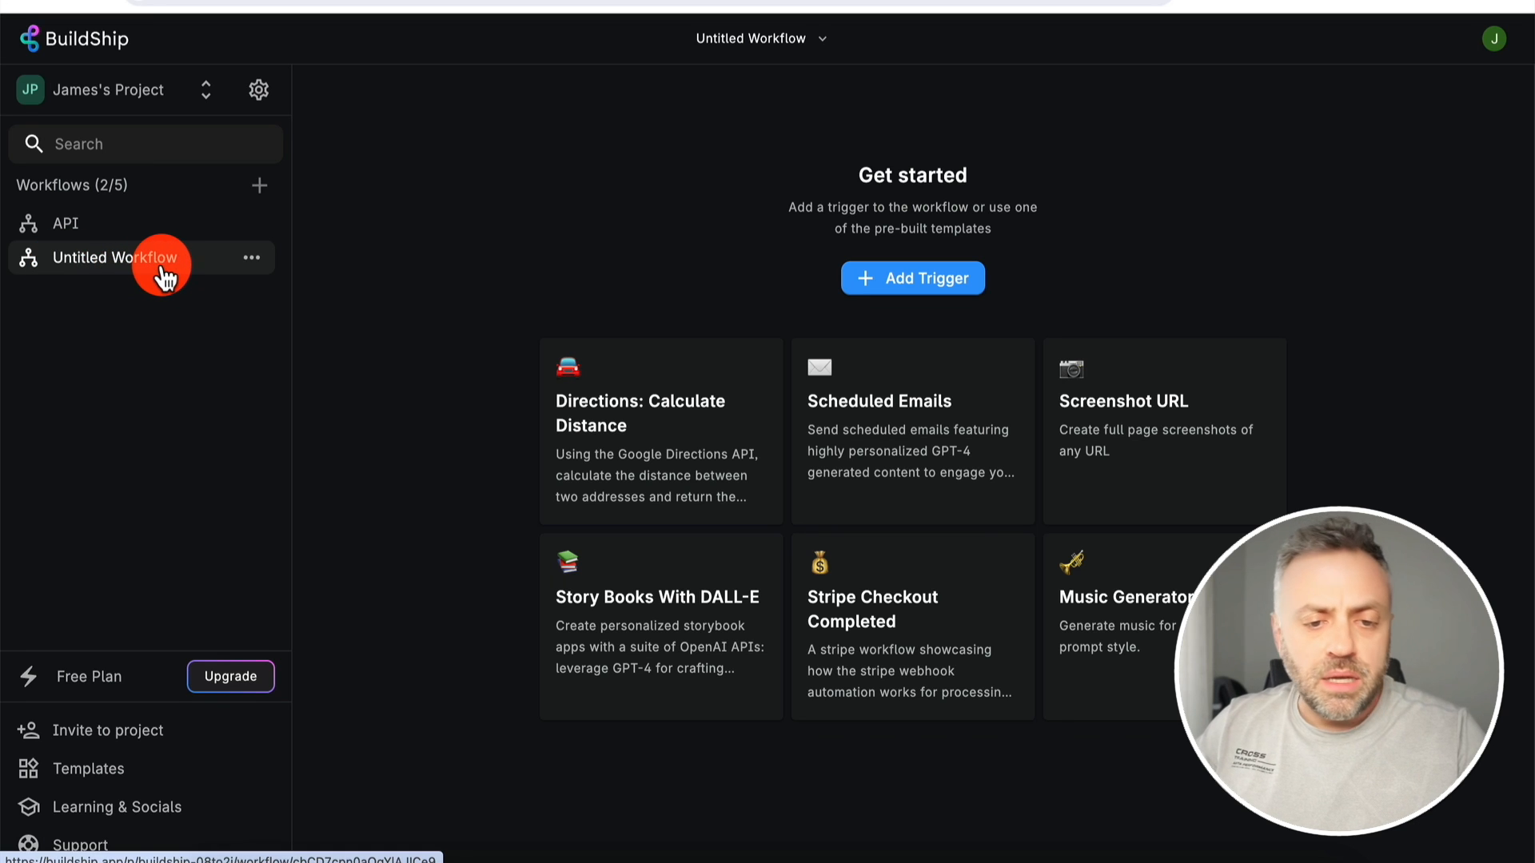
- Rename the new workflow to 'Workflow1' in its settings and save
left_click(825, 42)
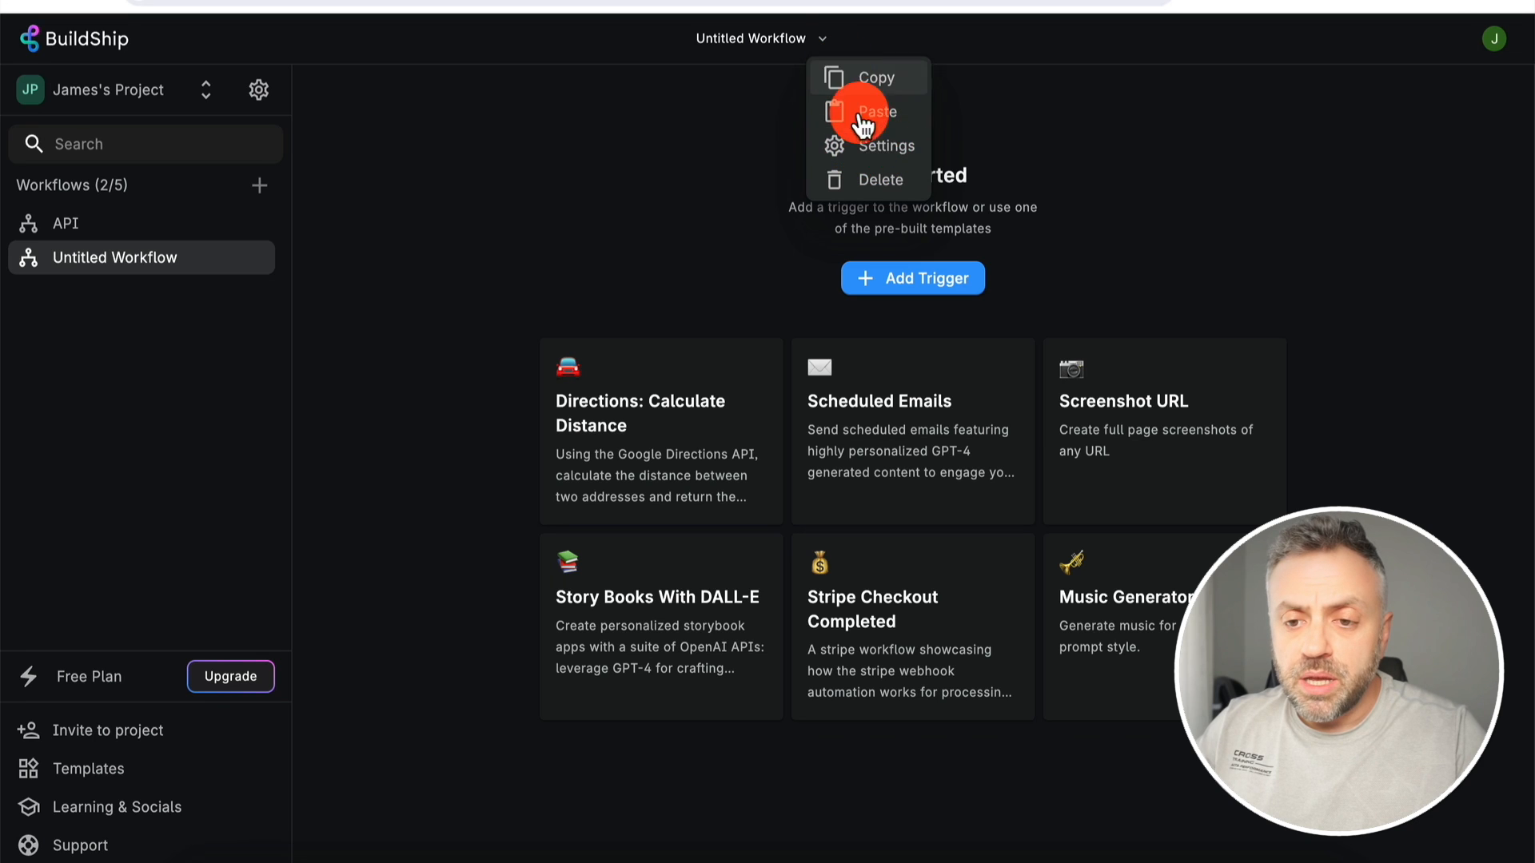
left_click(883, 148)
left_click_drag(786, 273, 655, 281)
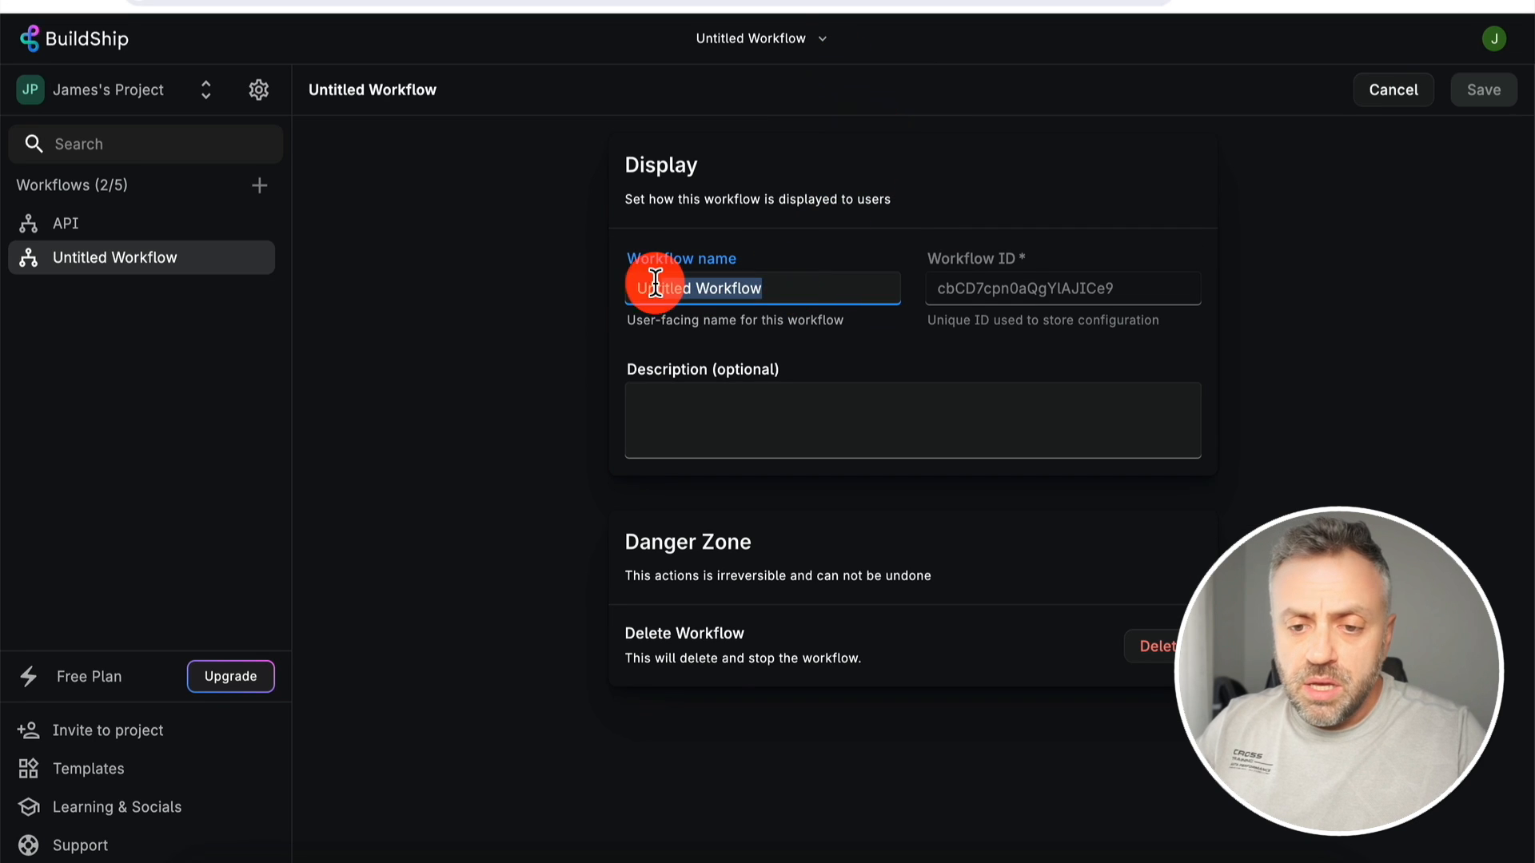
type("Workflow1")
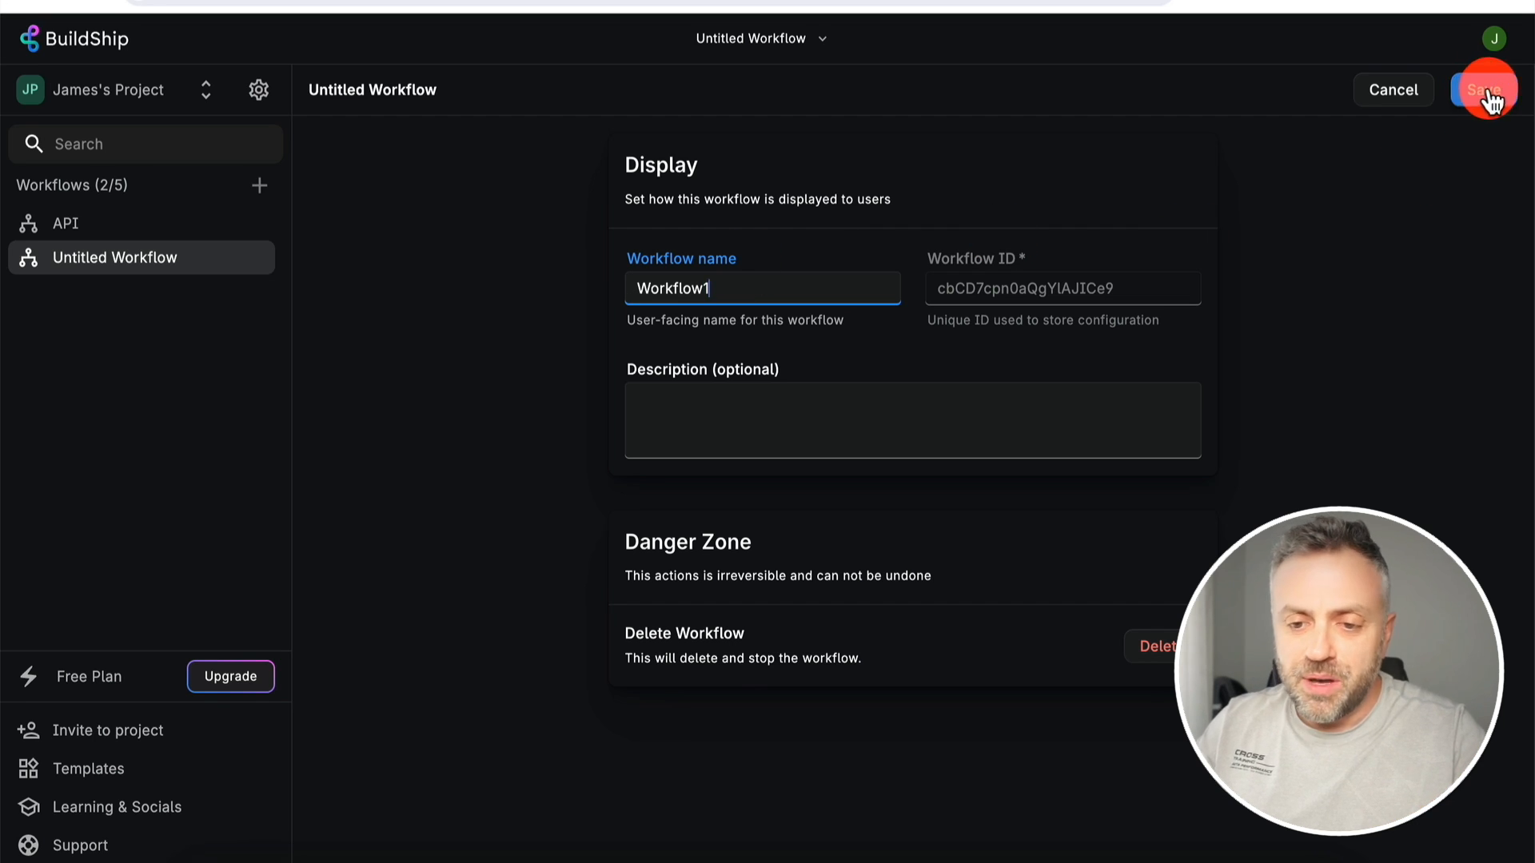
left_click(1487, 92)
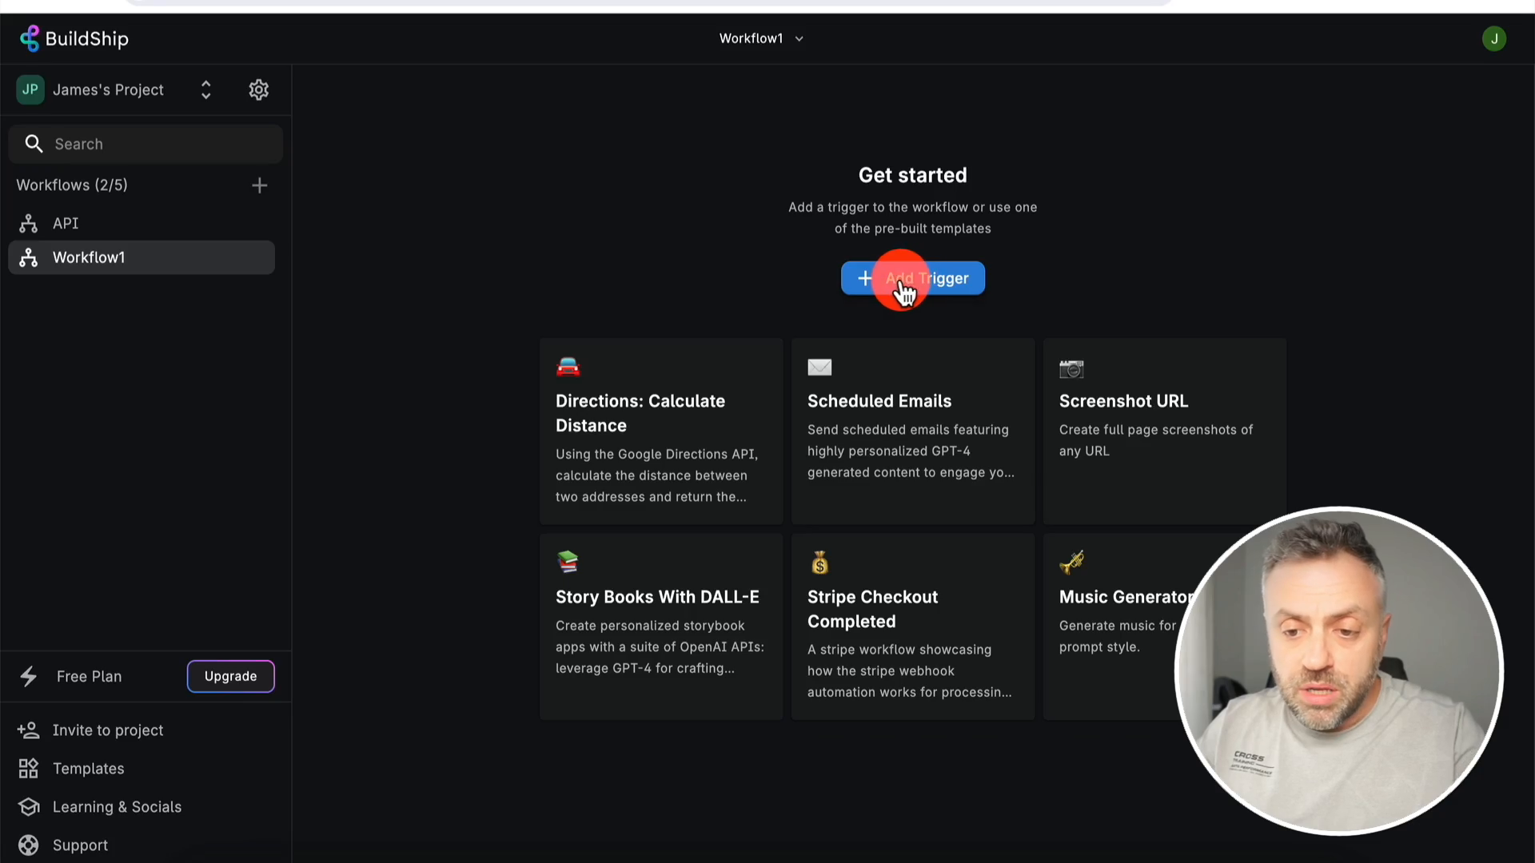
- Open the Add Trigger dialog from Workflow1's Get started page
left_click(899, 280)
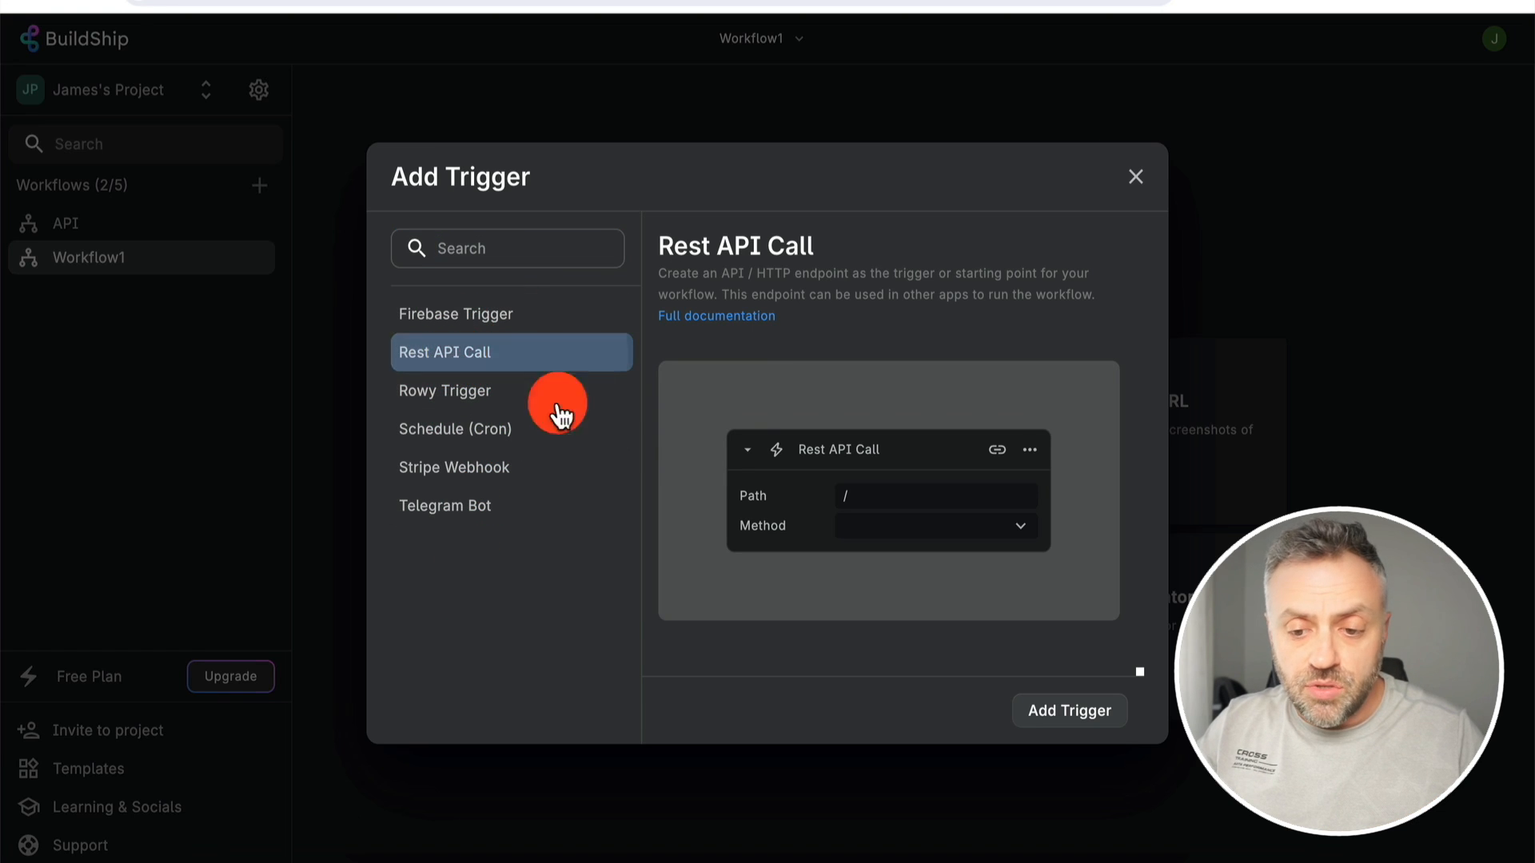
- Add a GET Rest API Call trigger at path /test and ship the workflow
left_click(1079, 711)
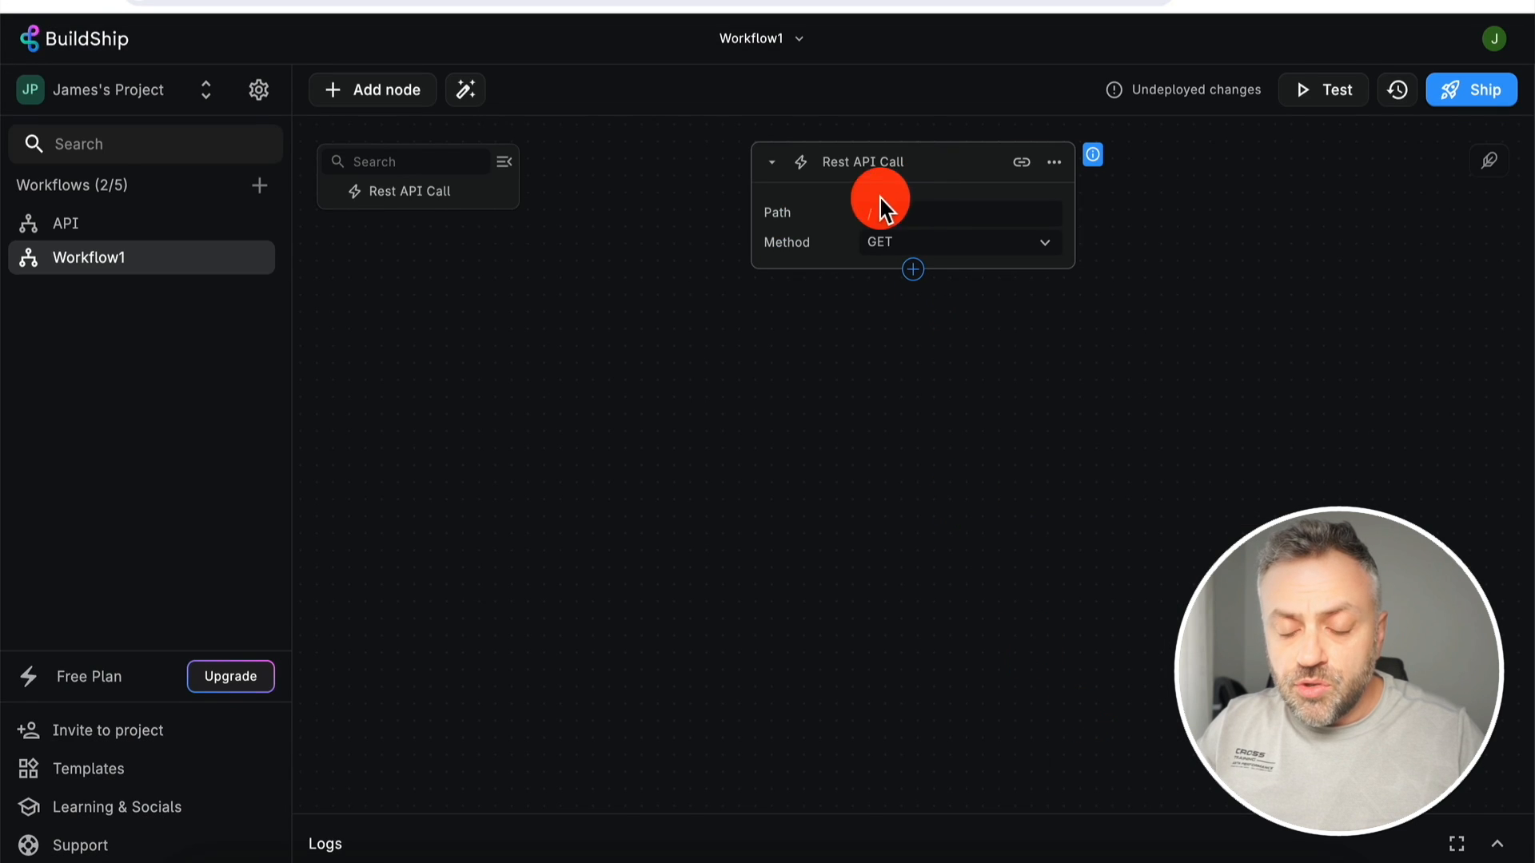
left_click(919, 212)
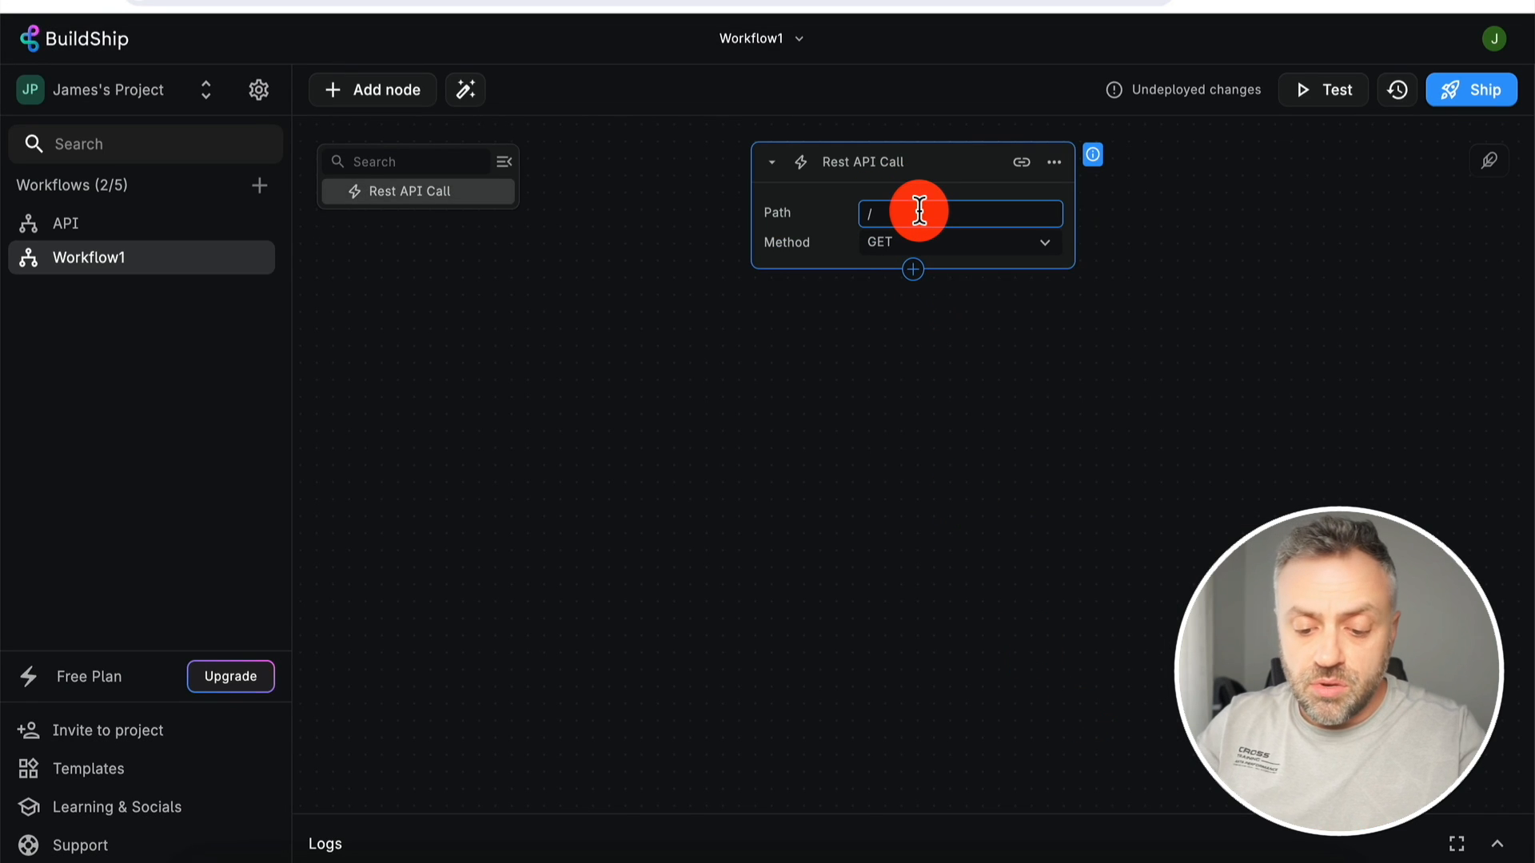
type("test")
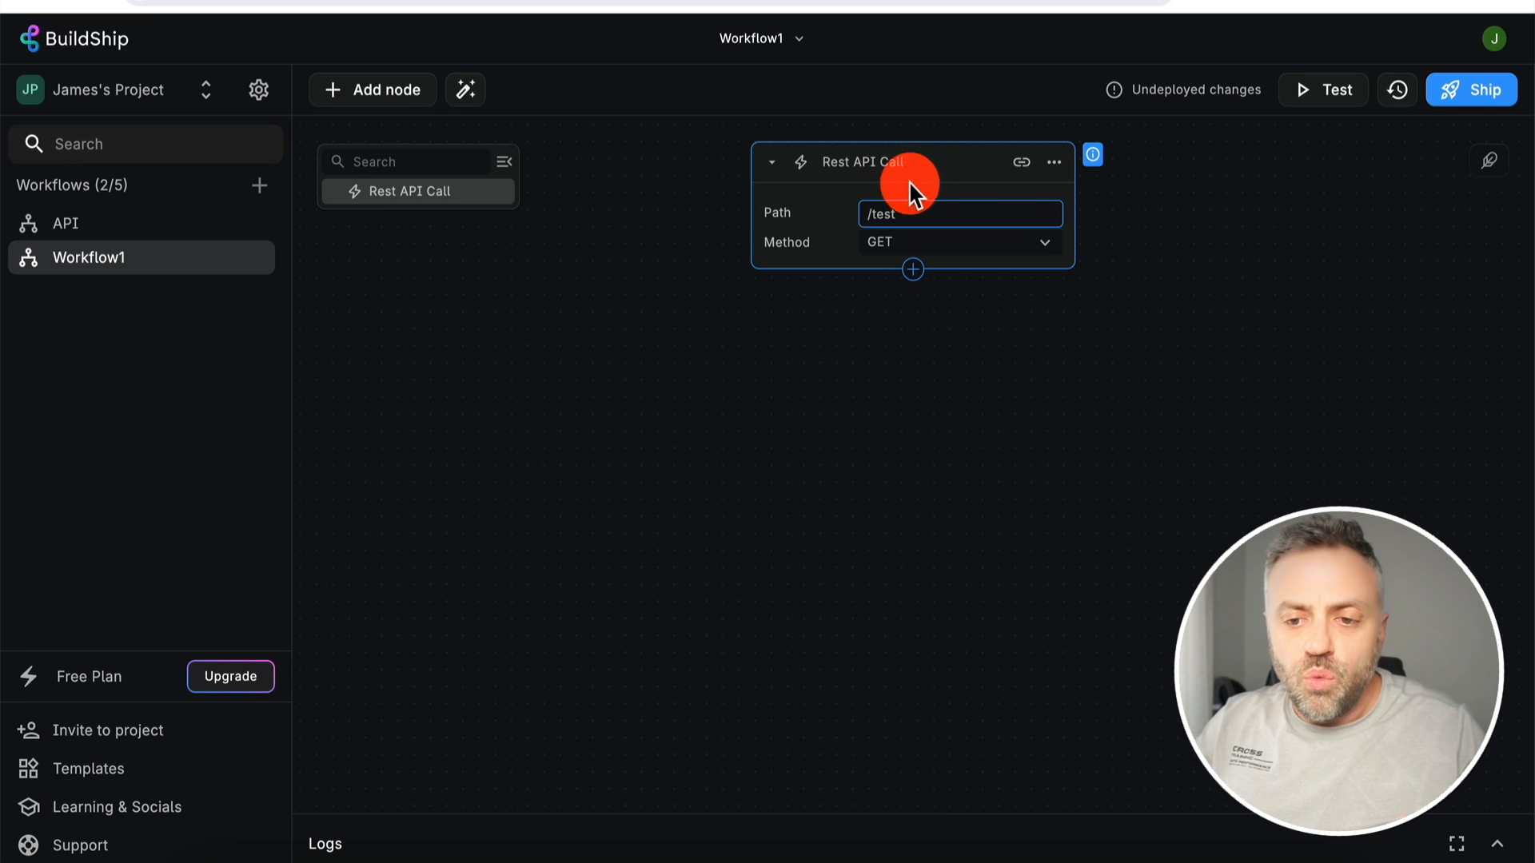
left_click(1475, 94)
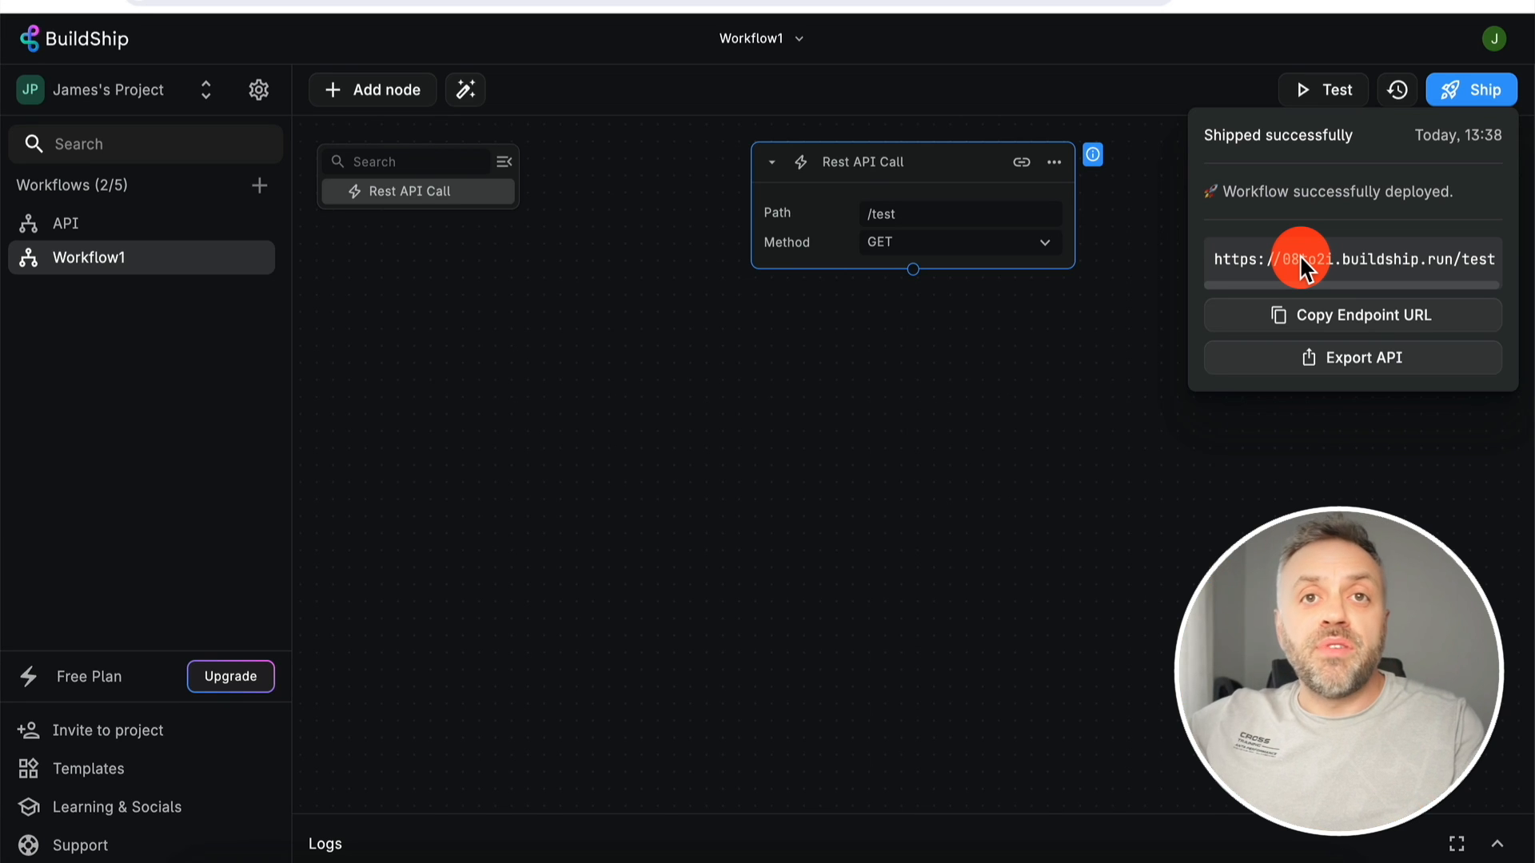
- Copy the deployed /test endpoint URL and close the shipping confirmation
left_click(1329, 324)
left_click(978, 367)
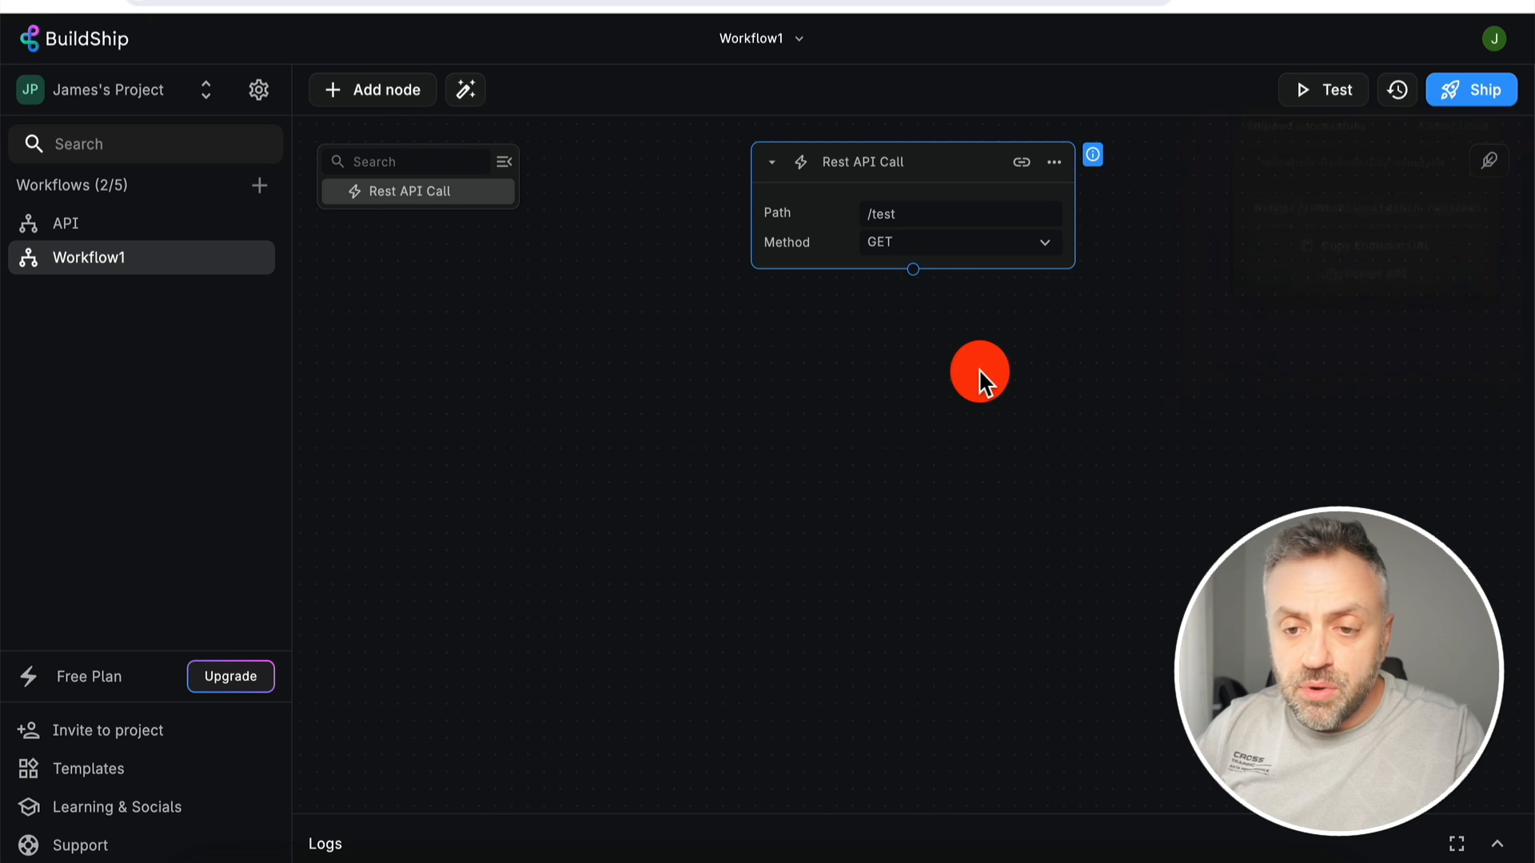
- Load the copied buildship.run /test endpoint URL in a new Chrome tab
key("super+t")
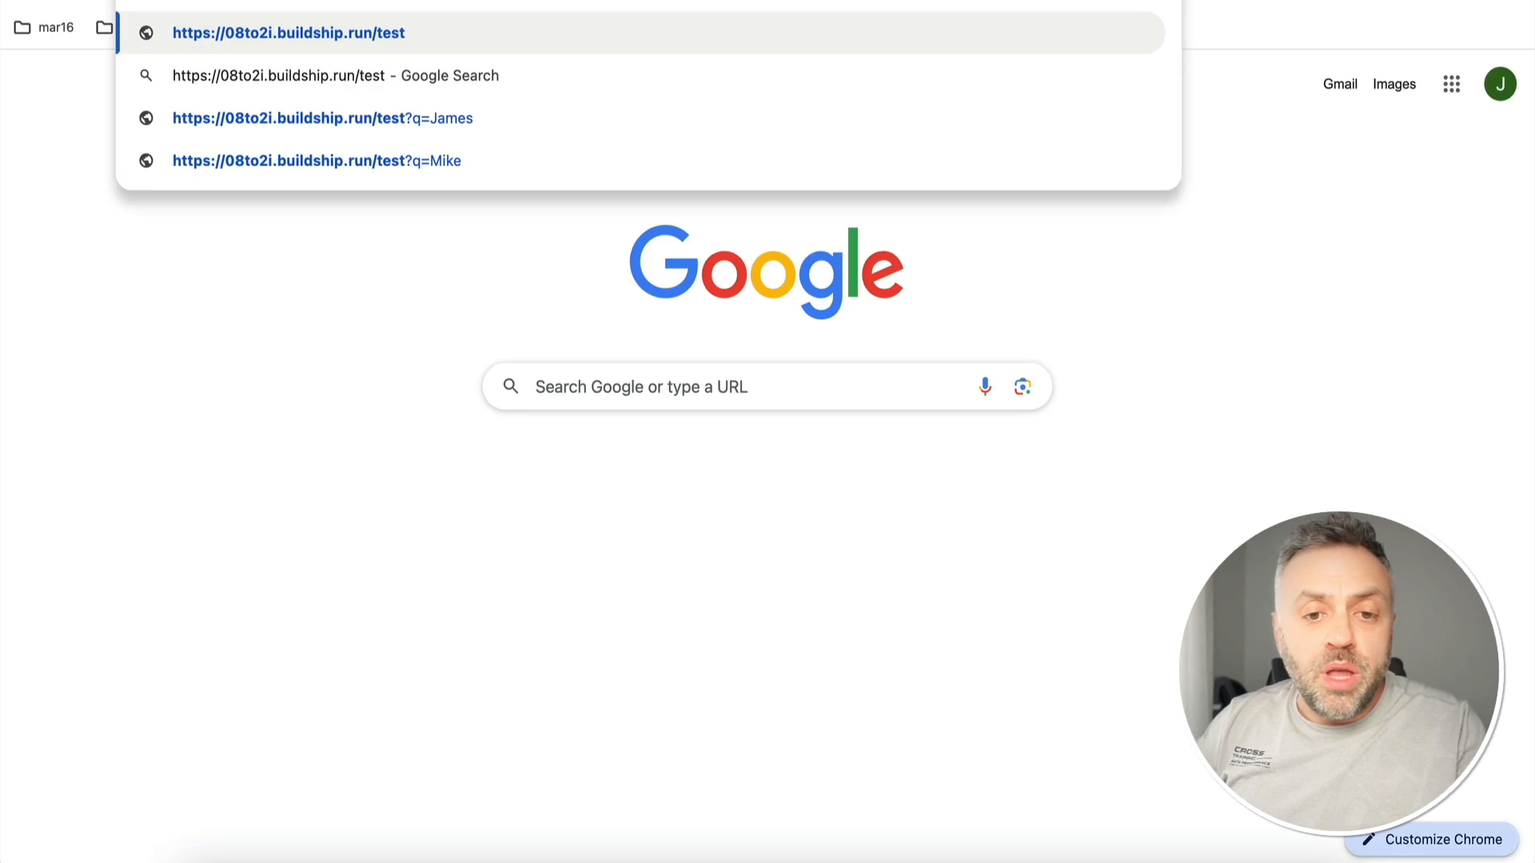
key("Return")
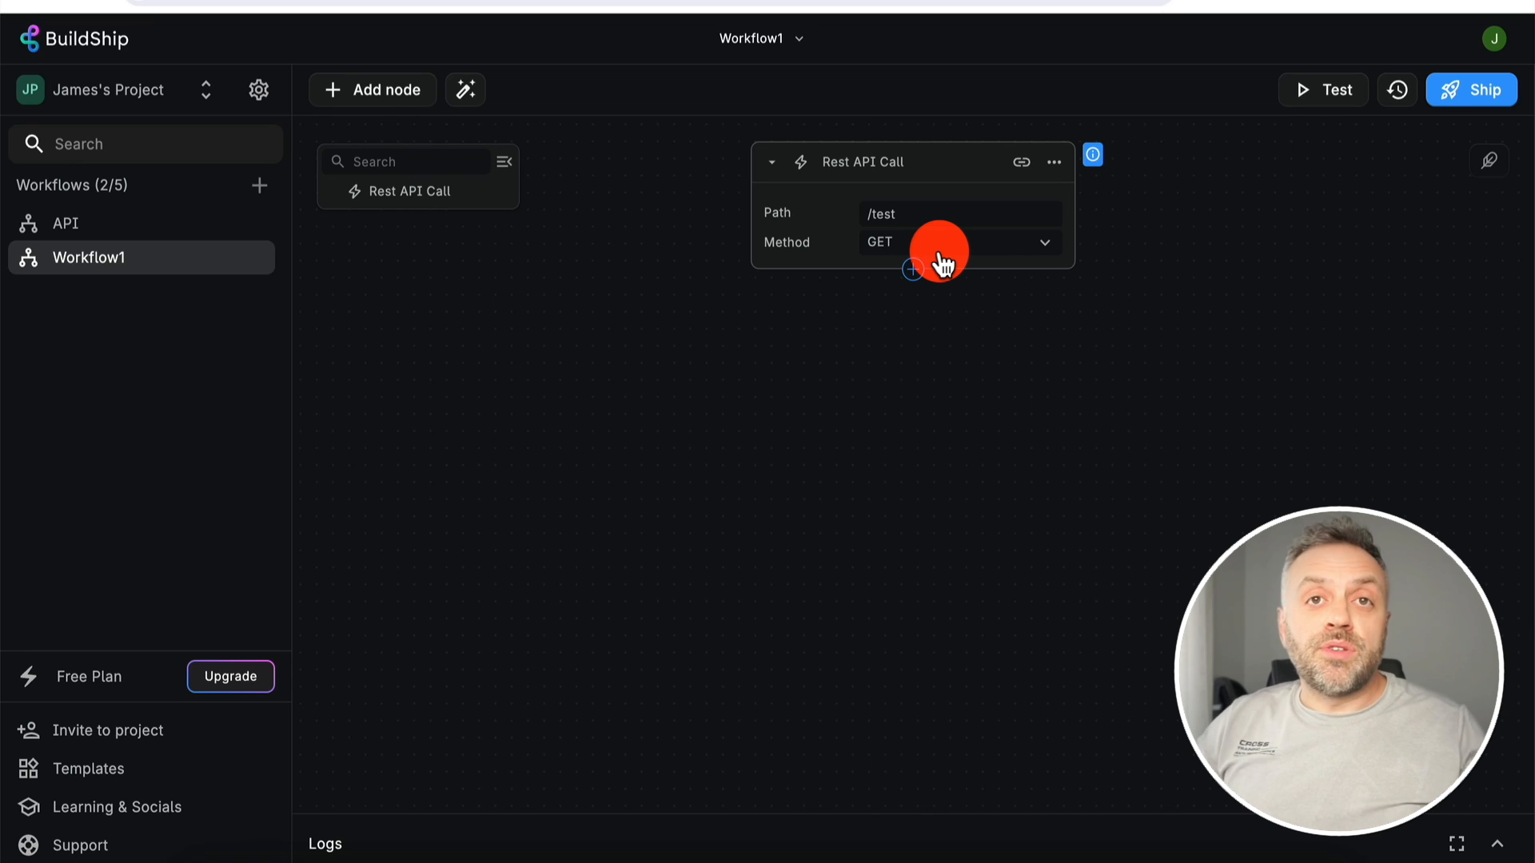
- Insert a Crawler node from Utilities directly below the /test Rest API Call trigger
left_click(914, 271)
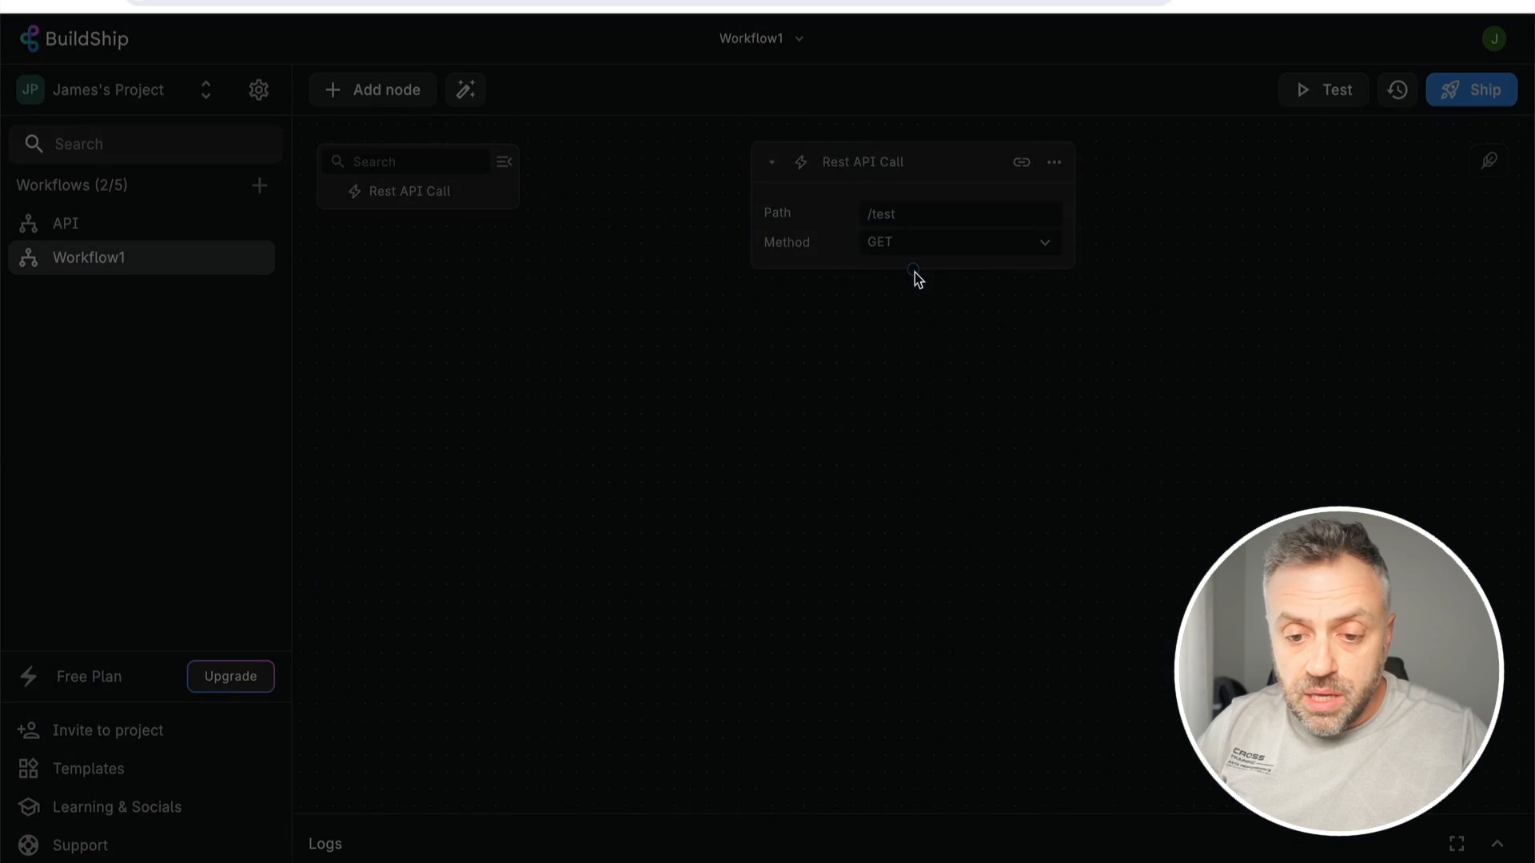
scroll(551, 611, "down", 2)
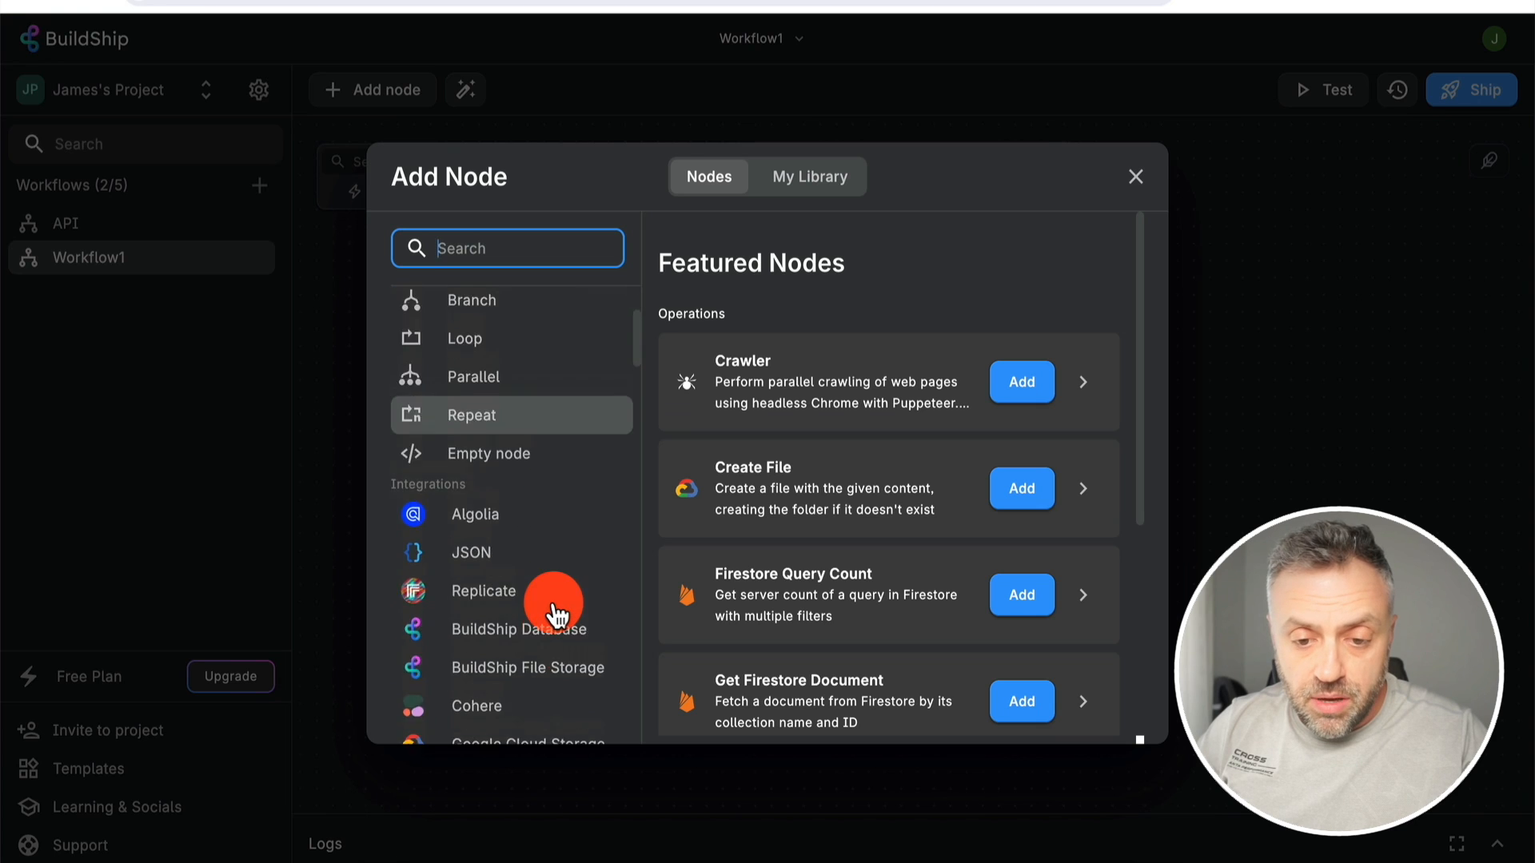
scroll(551, 612, "up", 2)
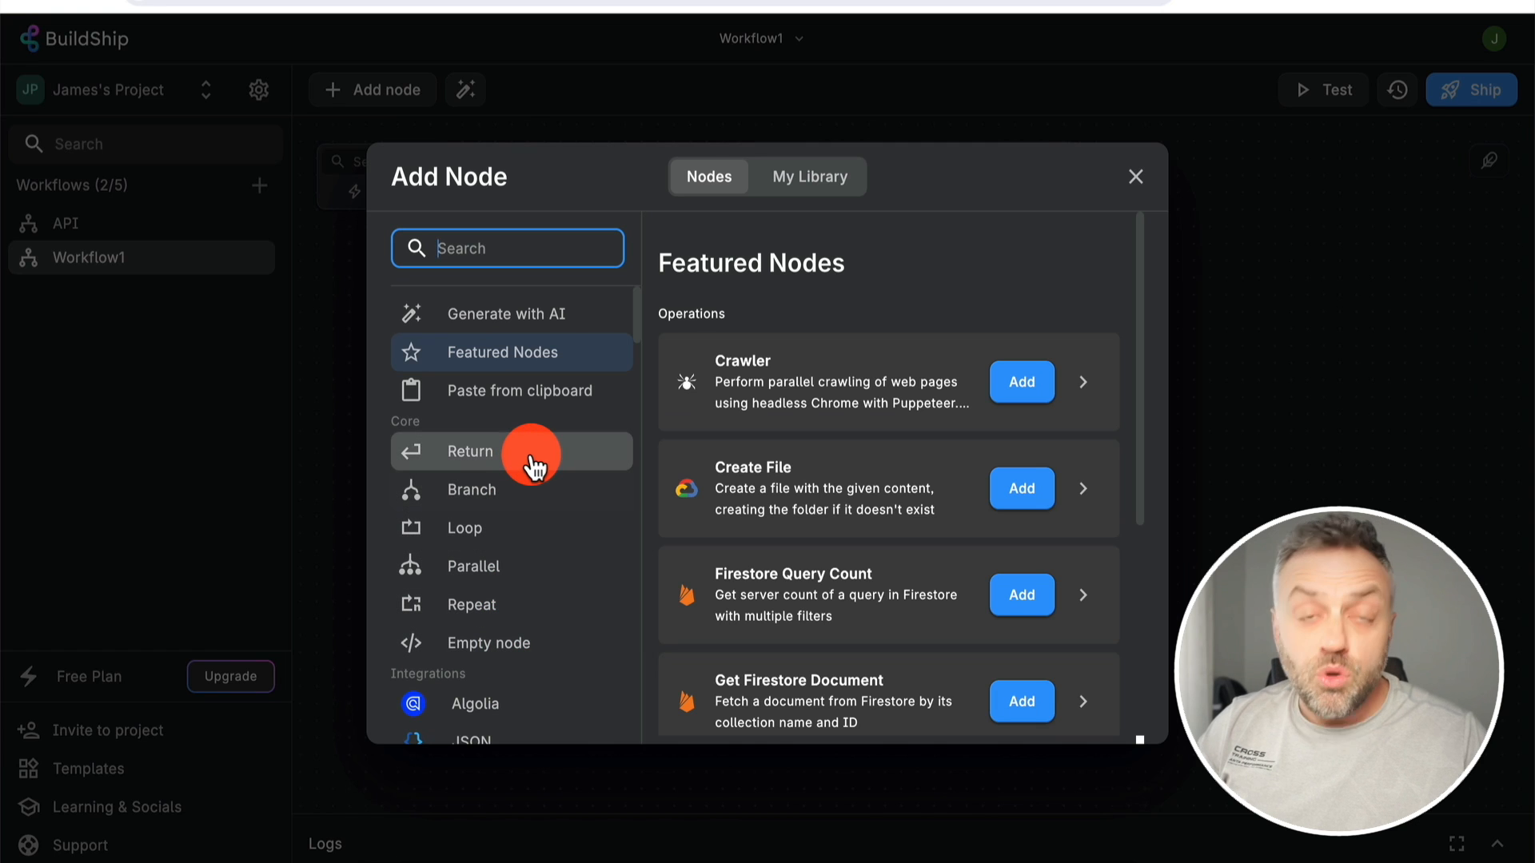
scroll(534, 466, "down", 15)
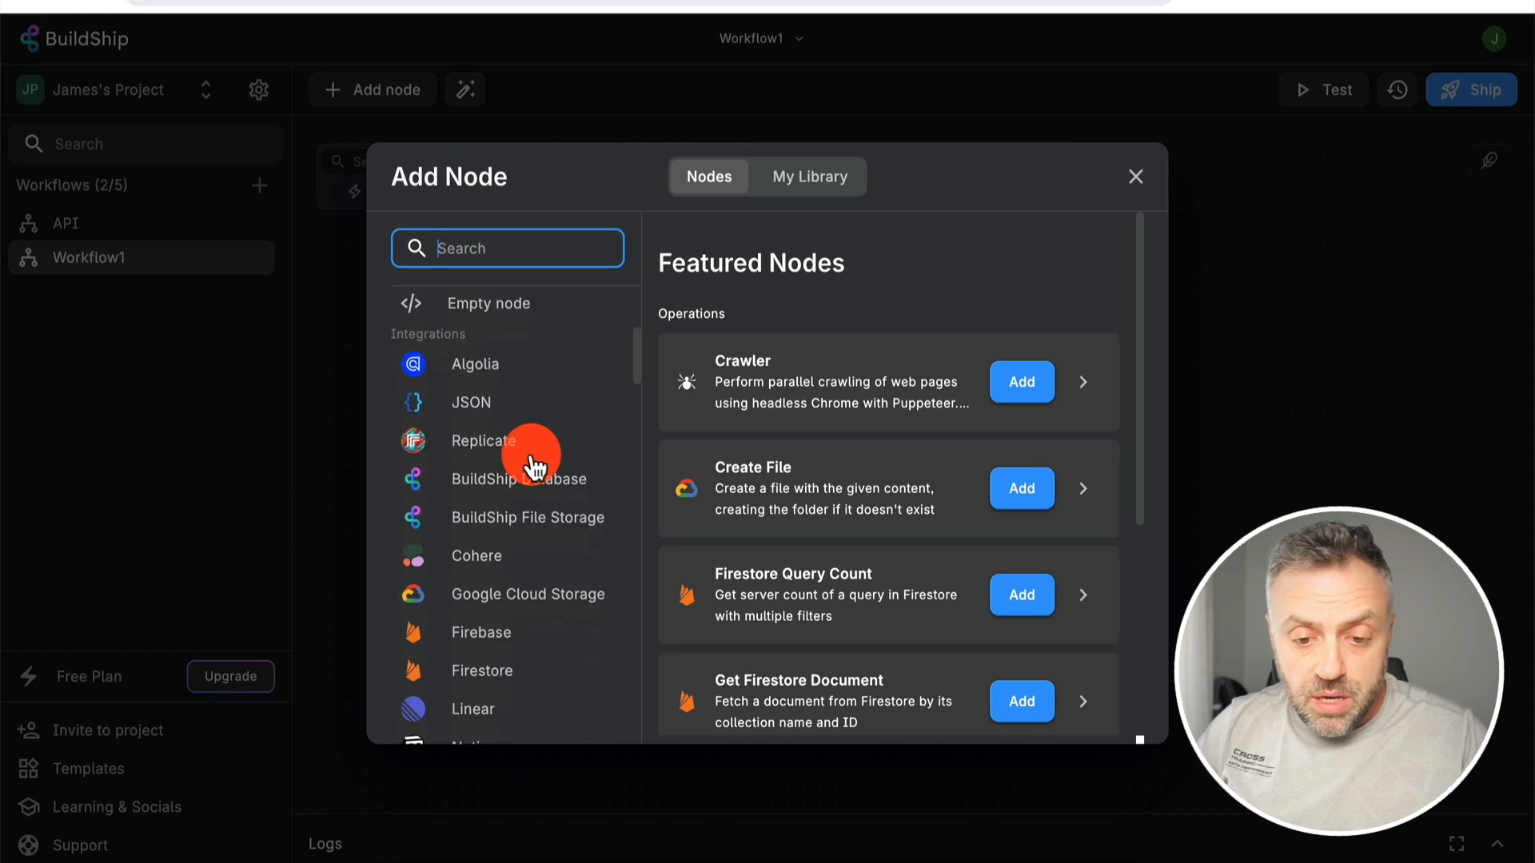
scroll(536, 443, "up", 2)
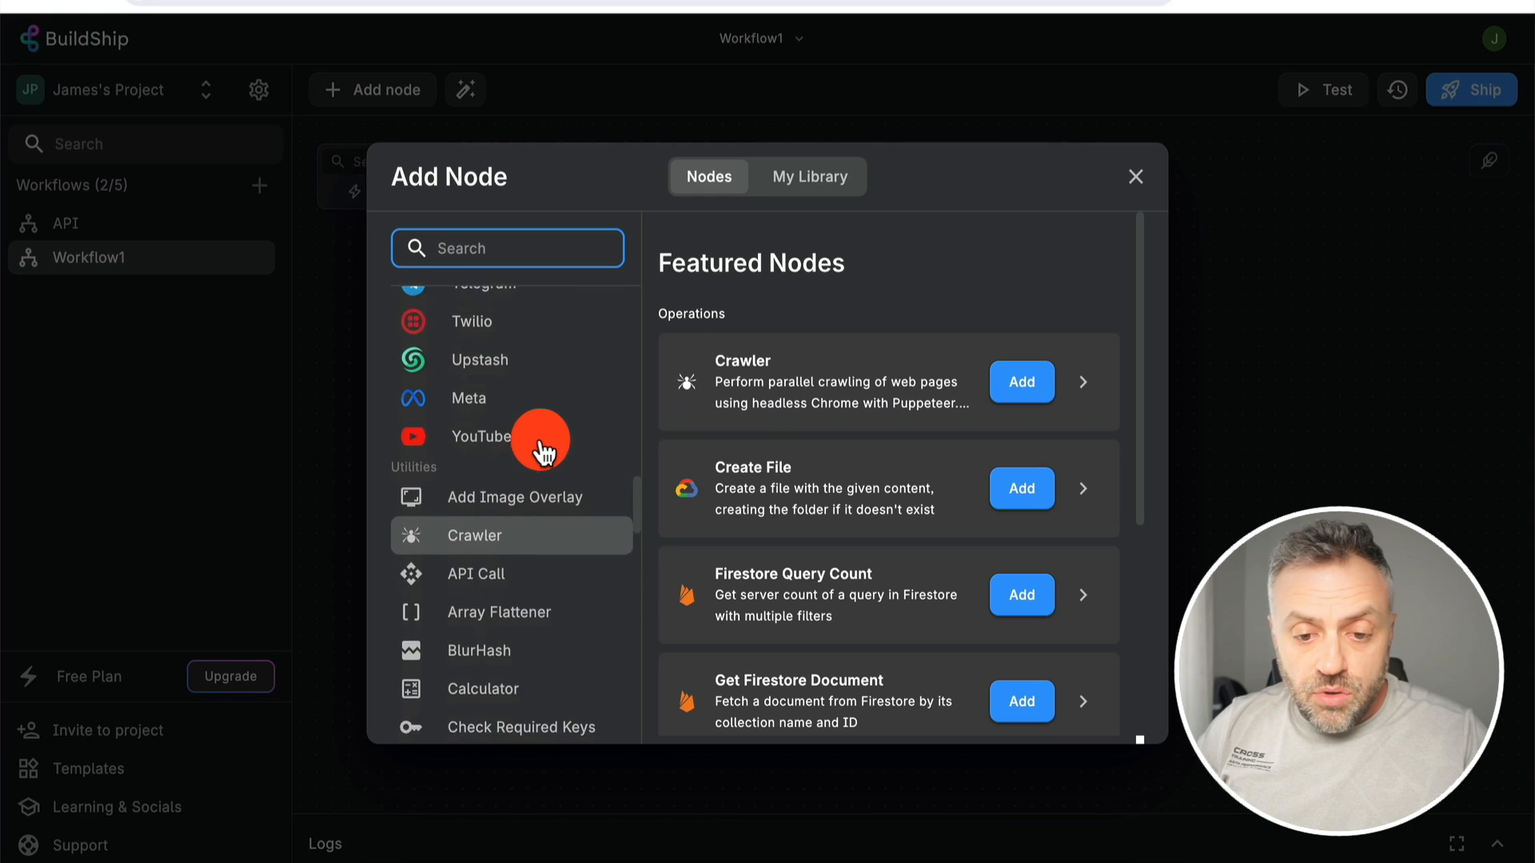
scroll(480, 416, "down", 3)
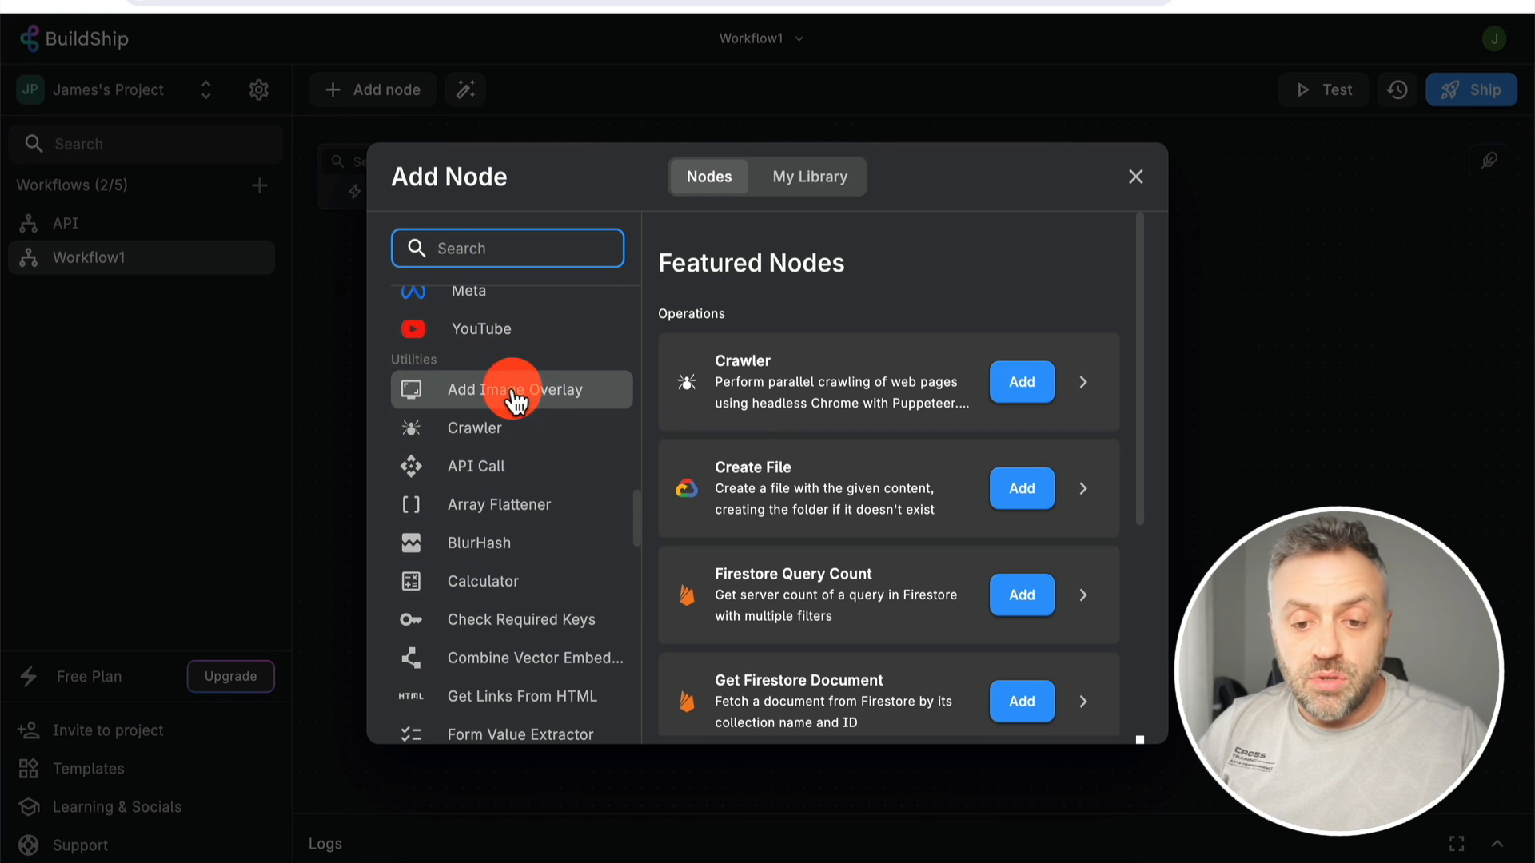
left_click(509, 442)
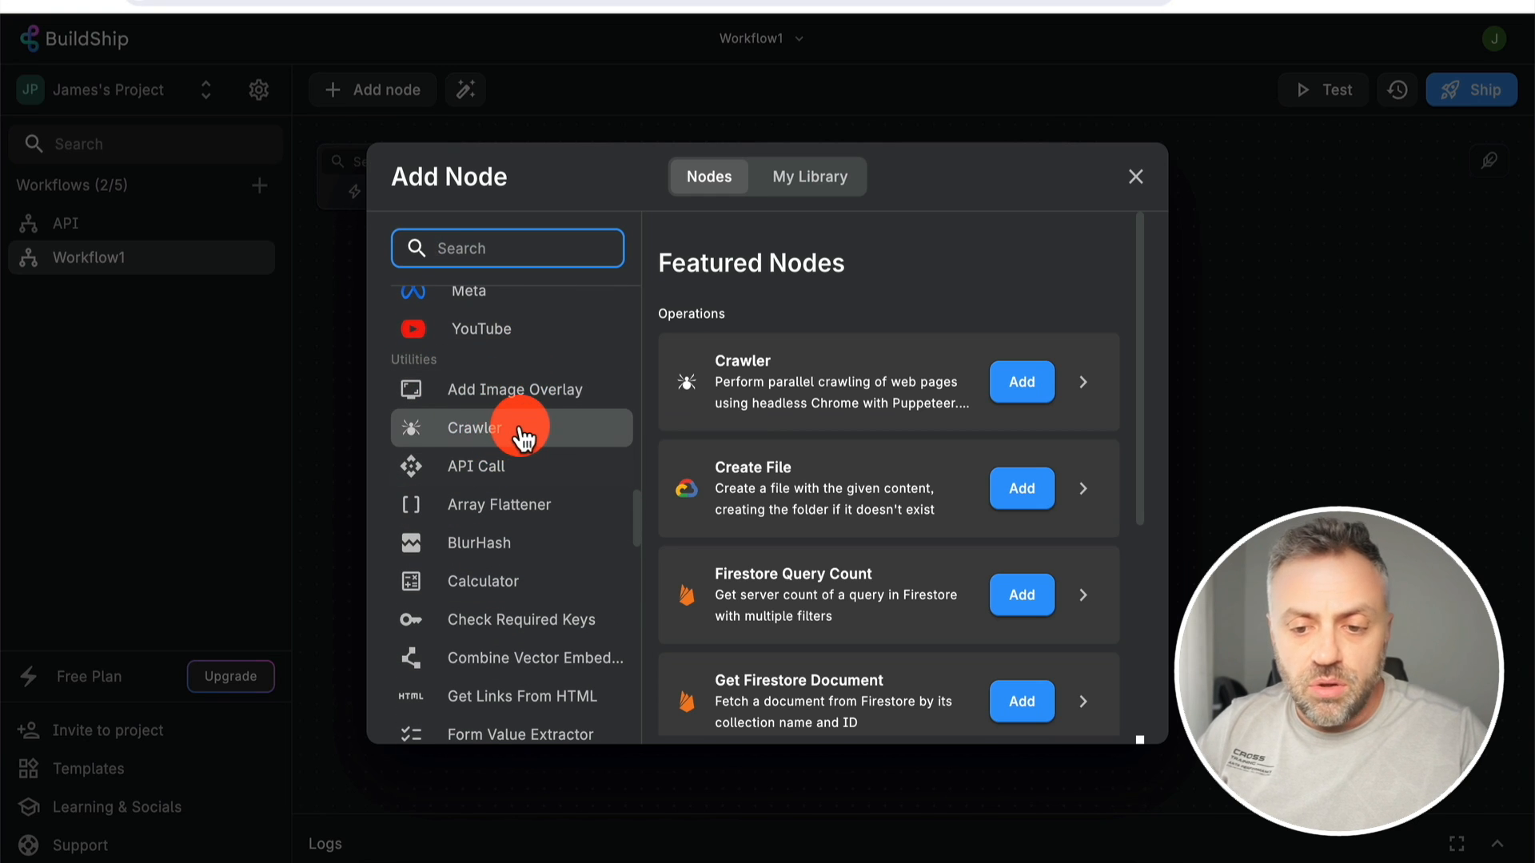
left_click(1083, 714)
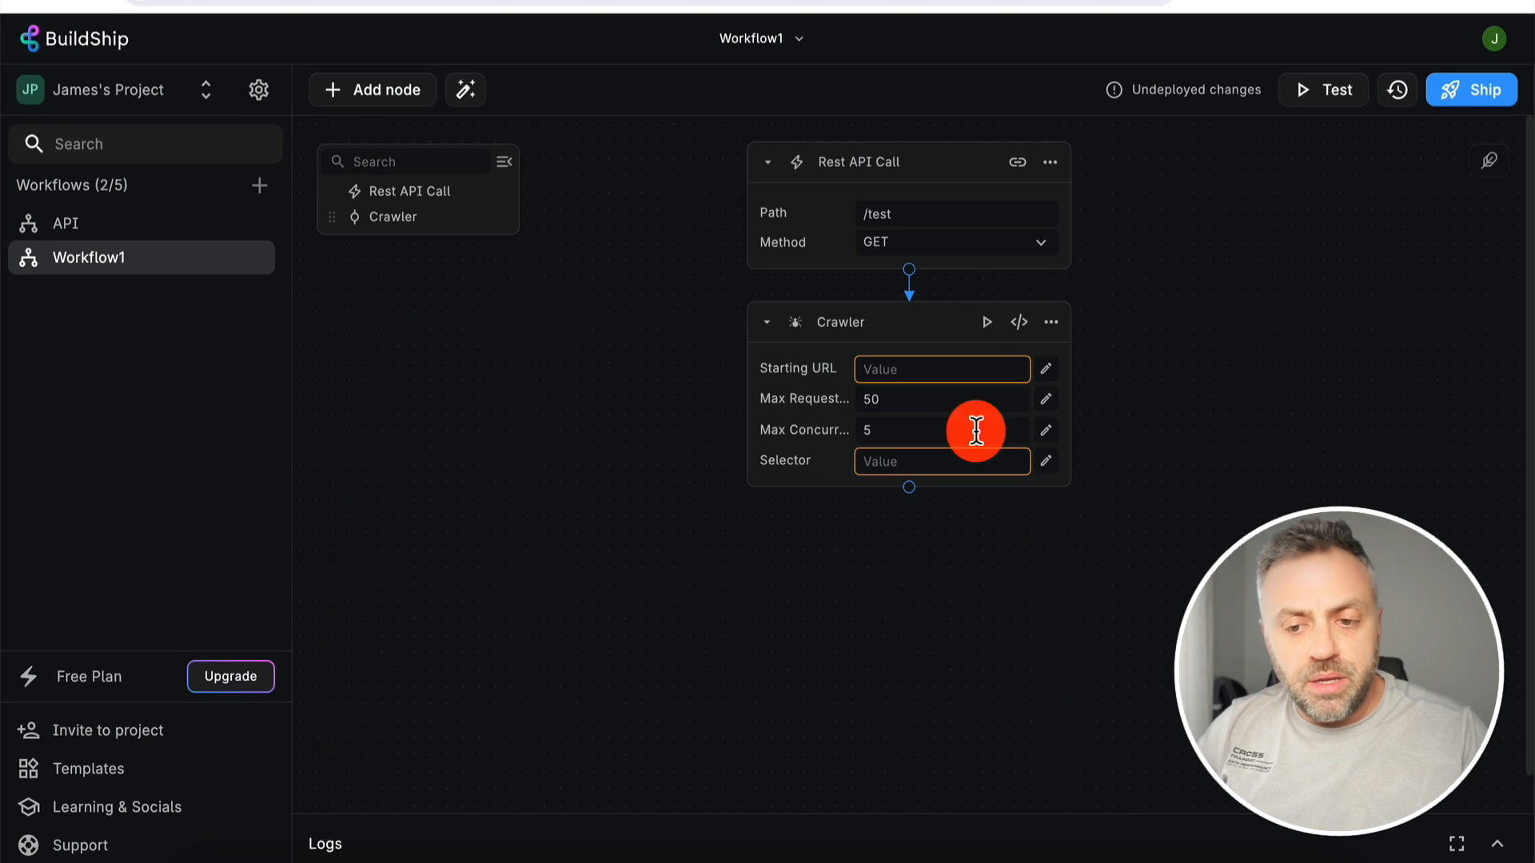
- Point the Crawler at news.ycombinator.com with selector .container, redeploy, and copy the endpoint URL
left_click(919, 373)
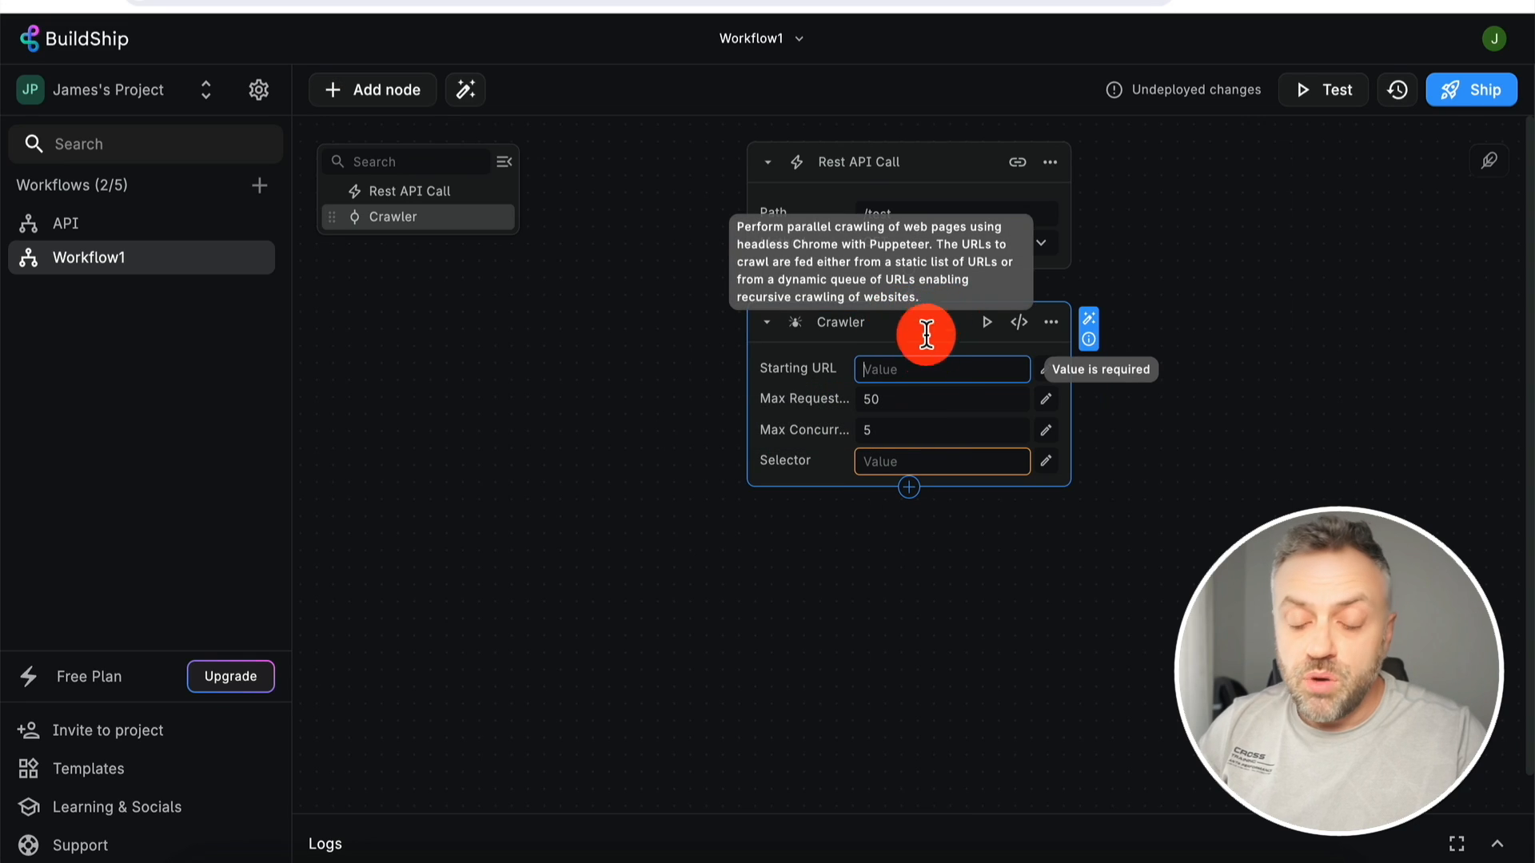
left_click(930, 371)
key("super+v")
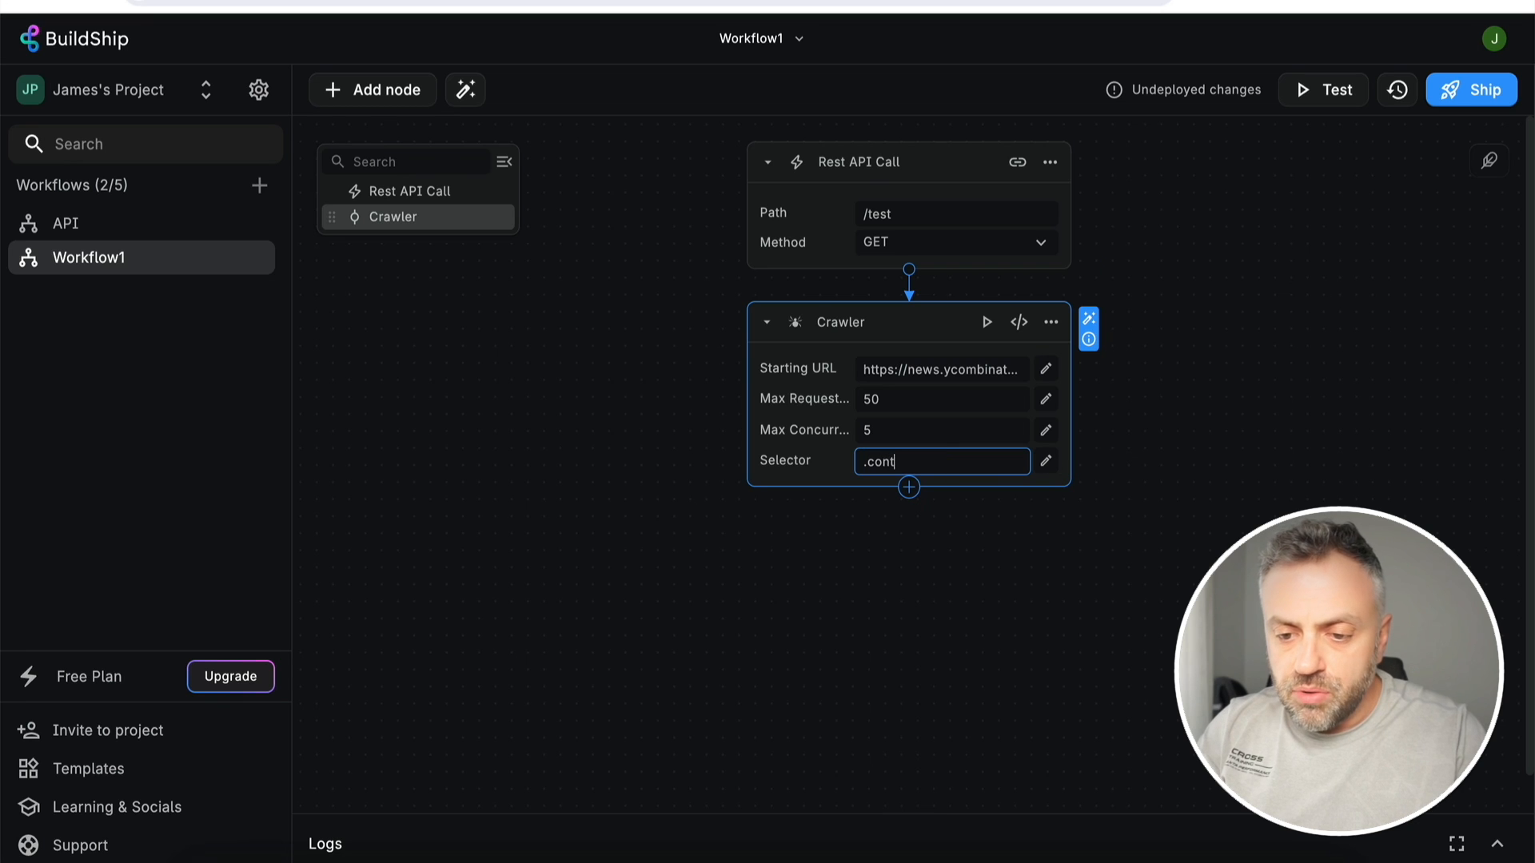
left_click(1186, 454)
left_click(1473, 89)
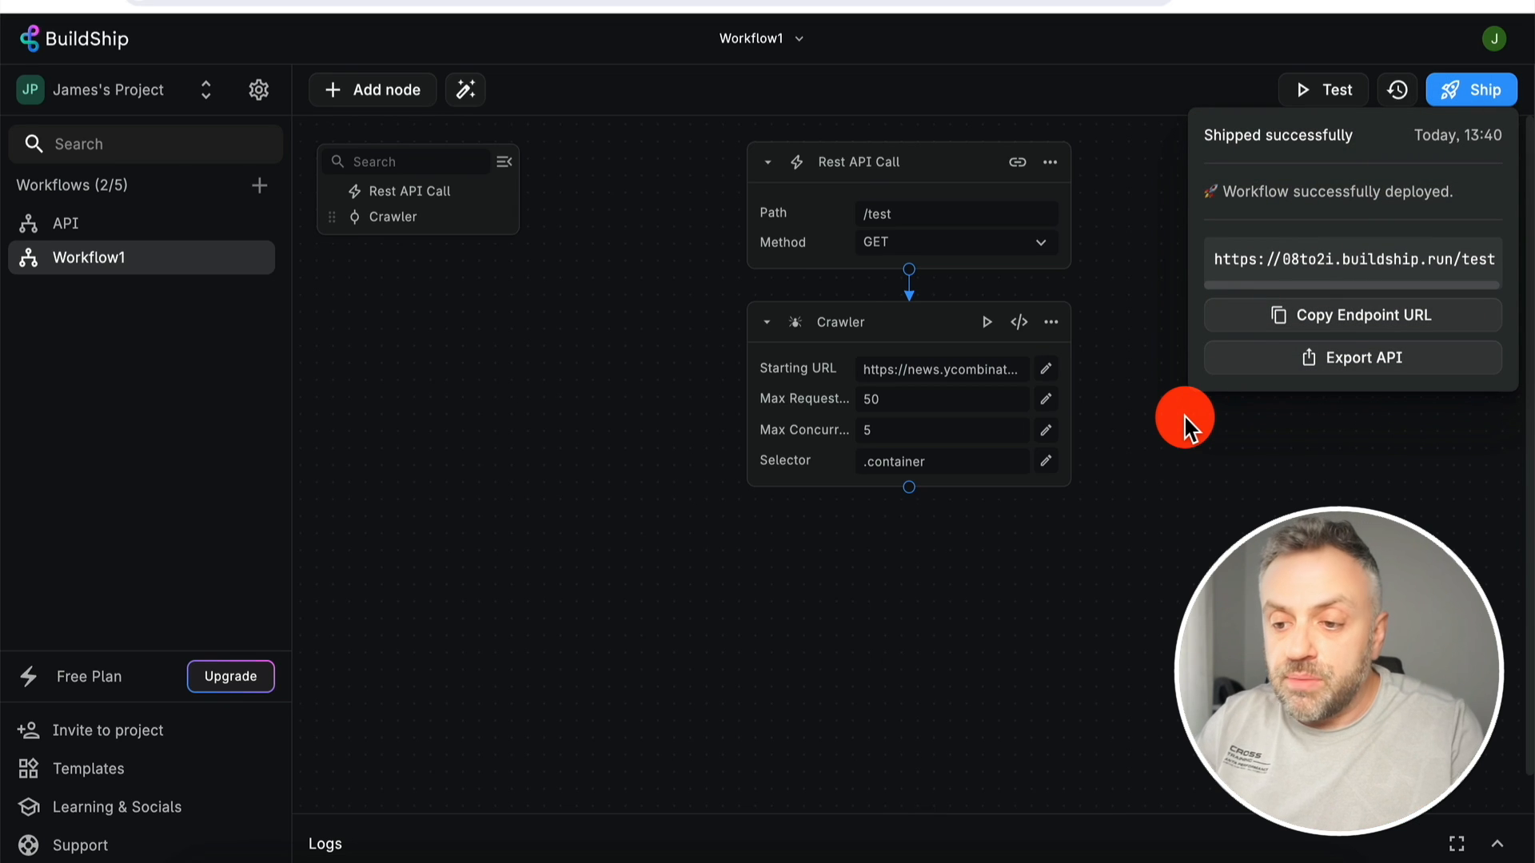
left_click(1323, 315)
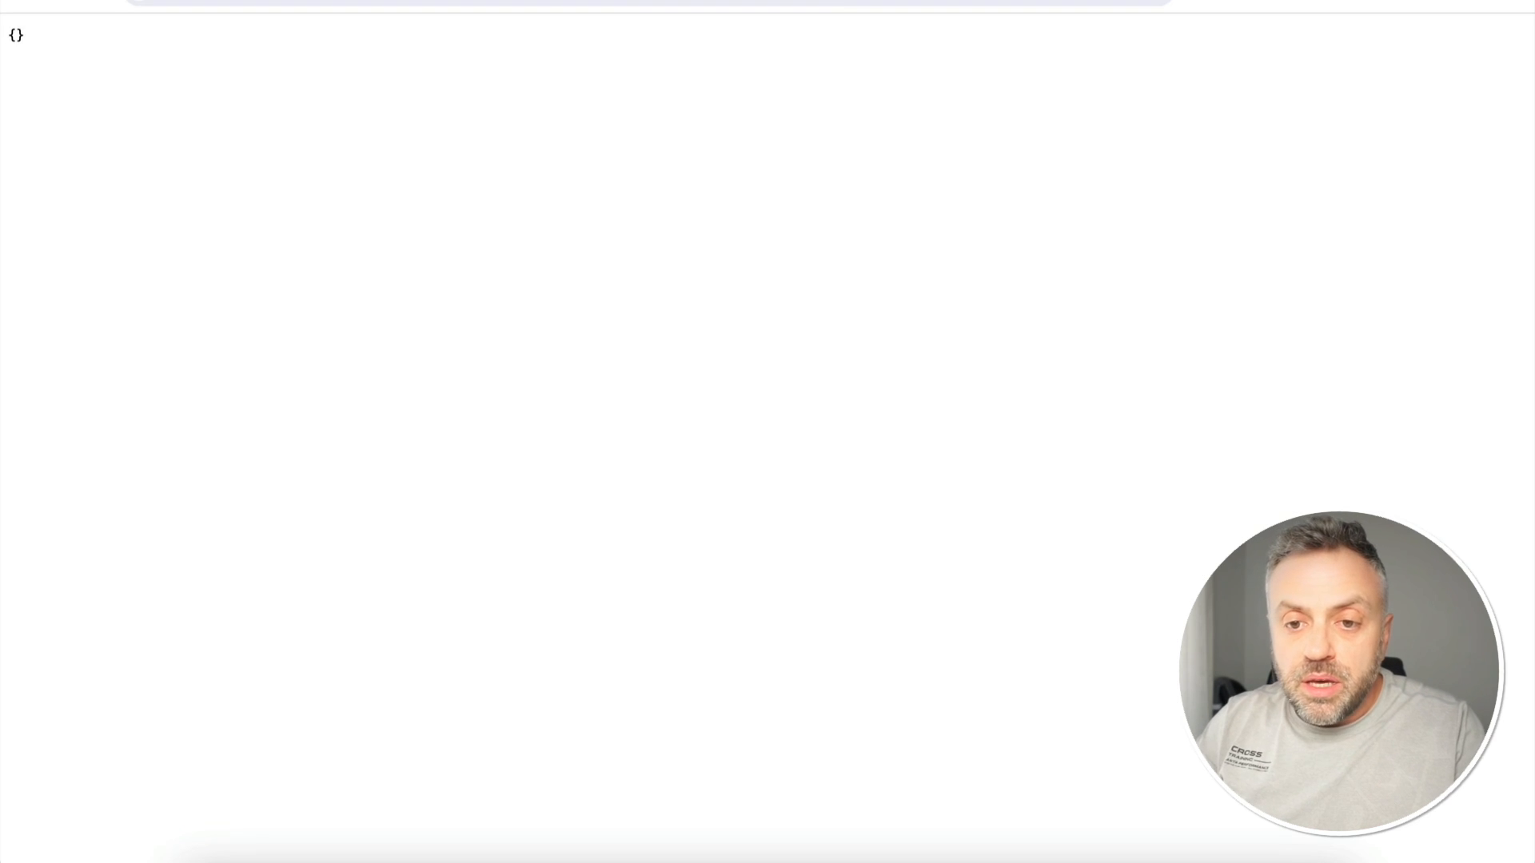
- Call the redeployed /test endpoint from the Chrome address bar
left_click(695, 3)
key("super+v")
key("Return")
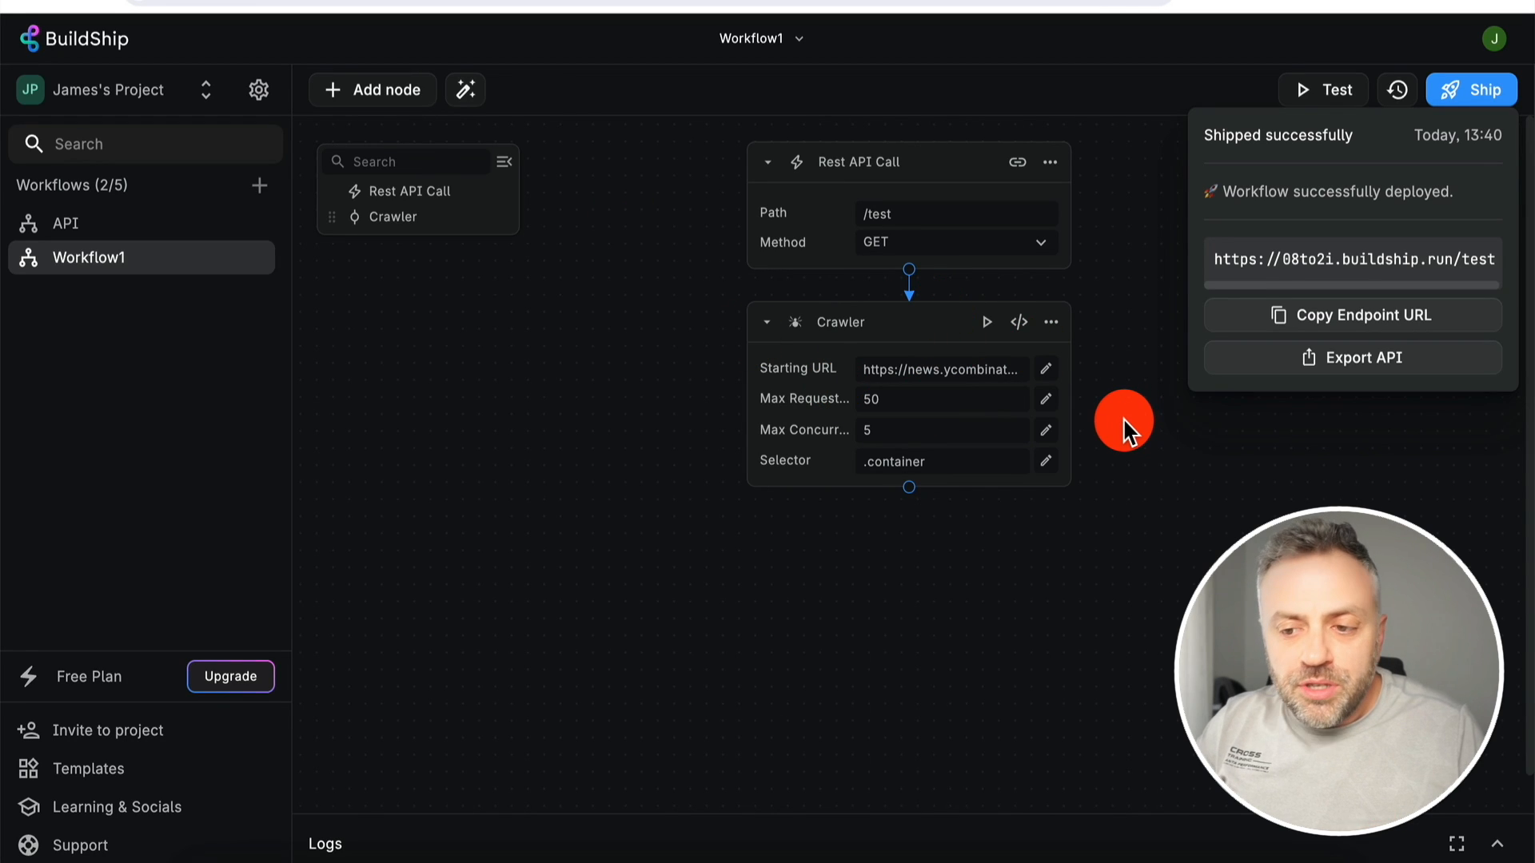
- Add a Return node with default status OK (200) below the Crawler node
left_click(1123, 417)
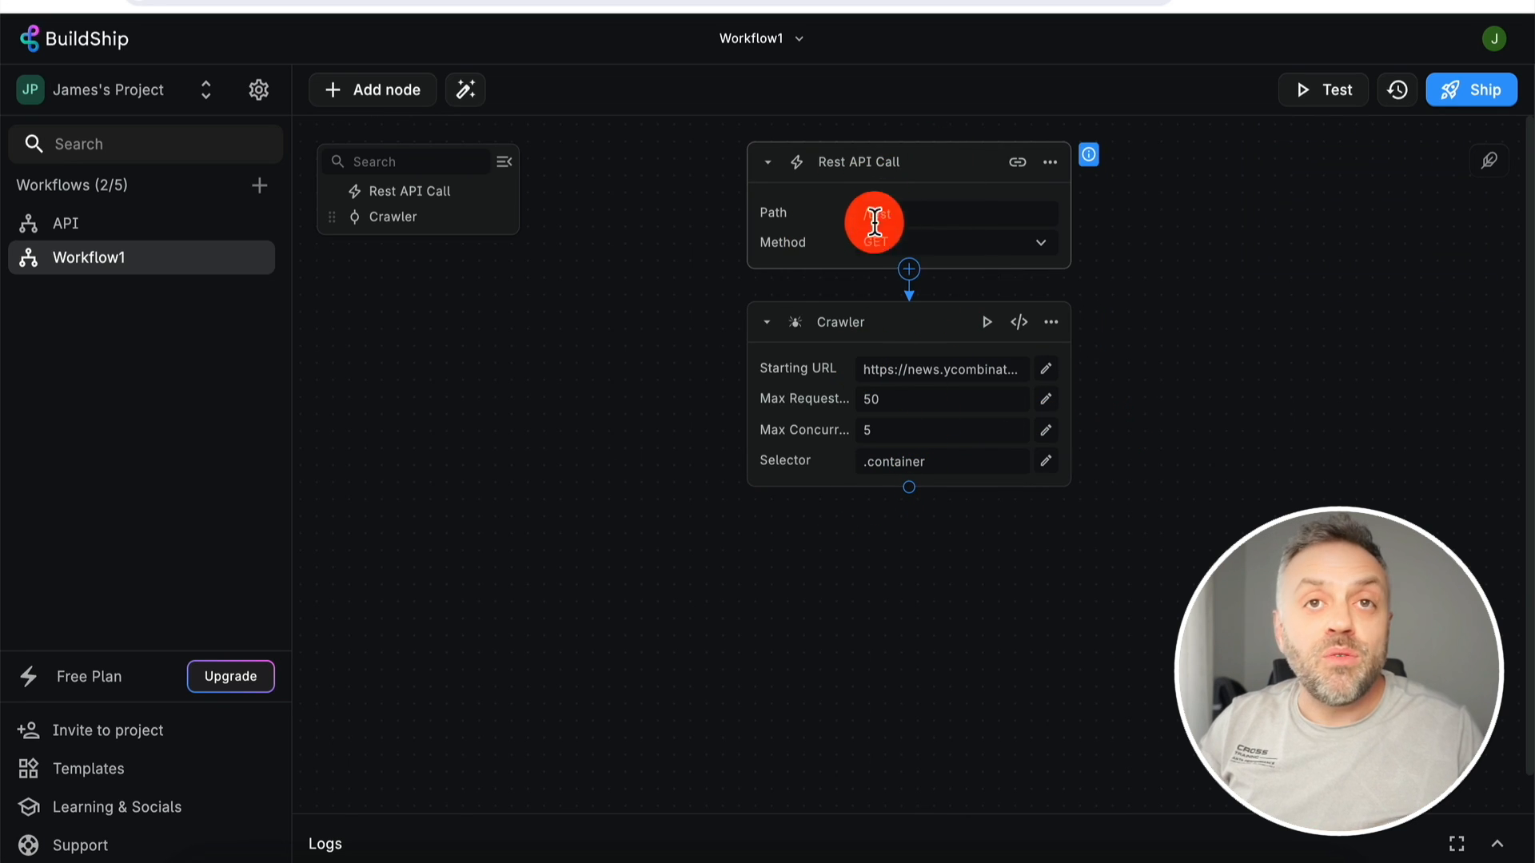
left_click(910, 487)
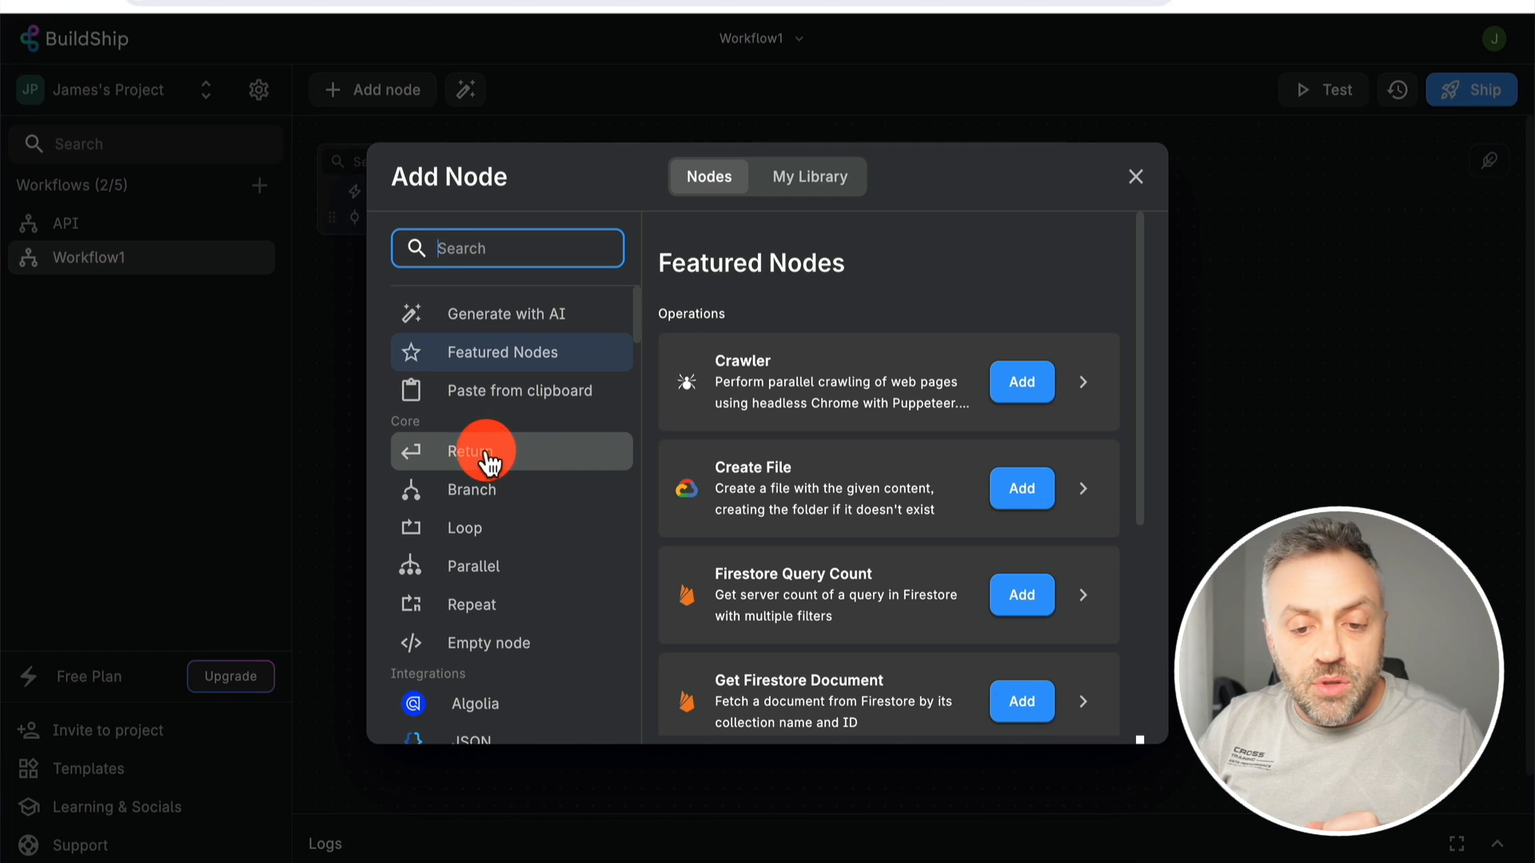
left_click(478, 453)
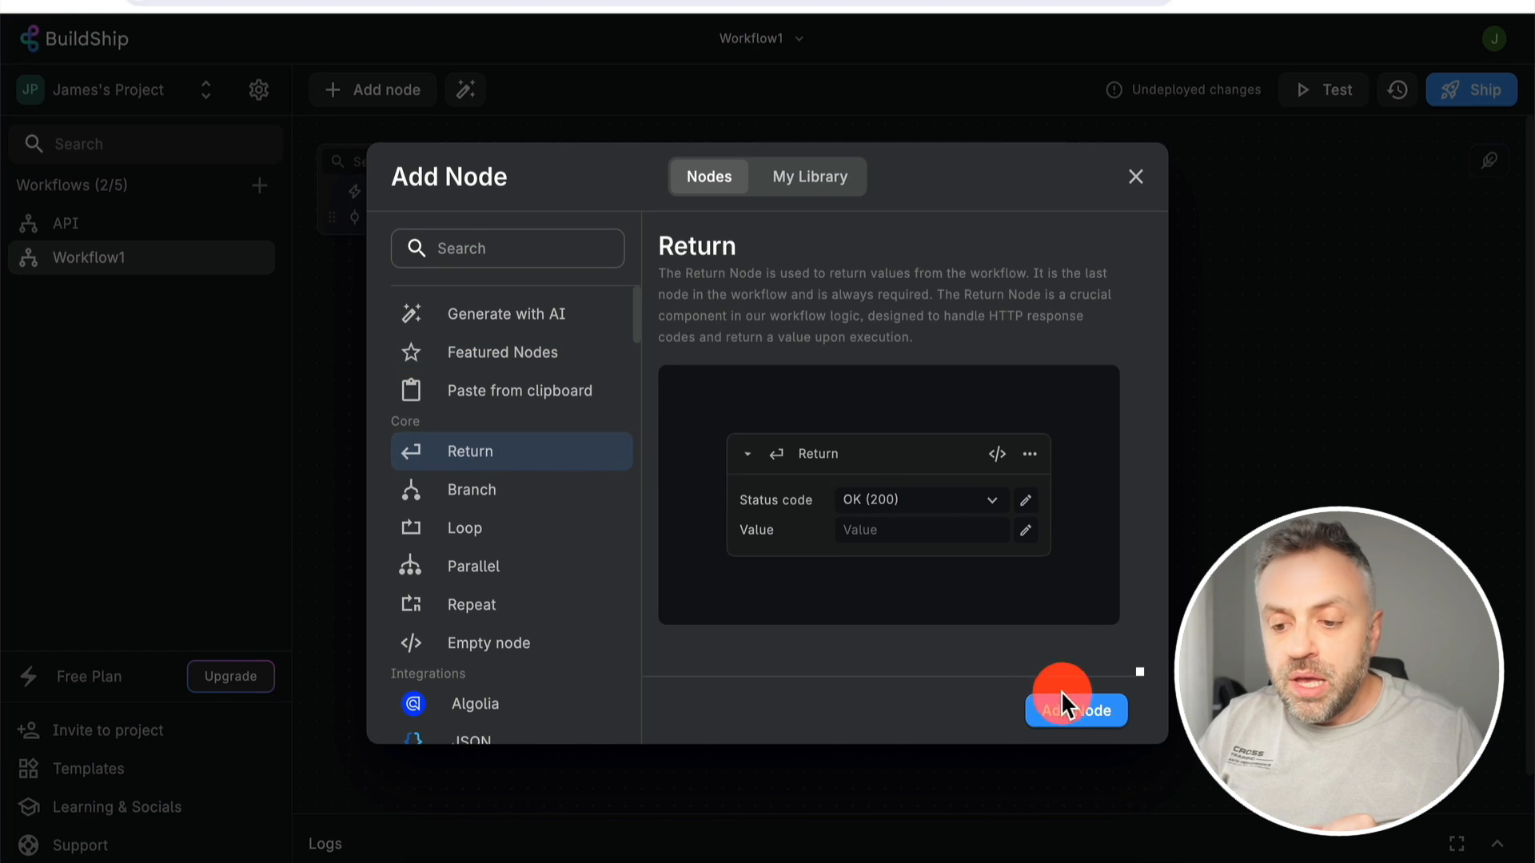
left_click(1070, 706)
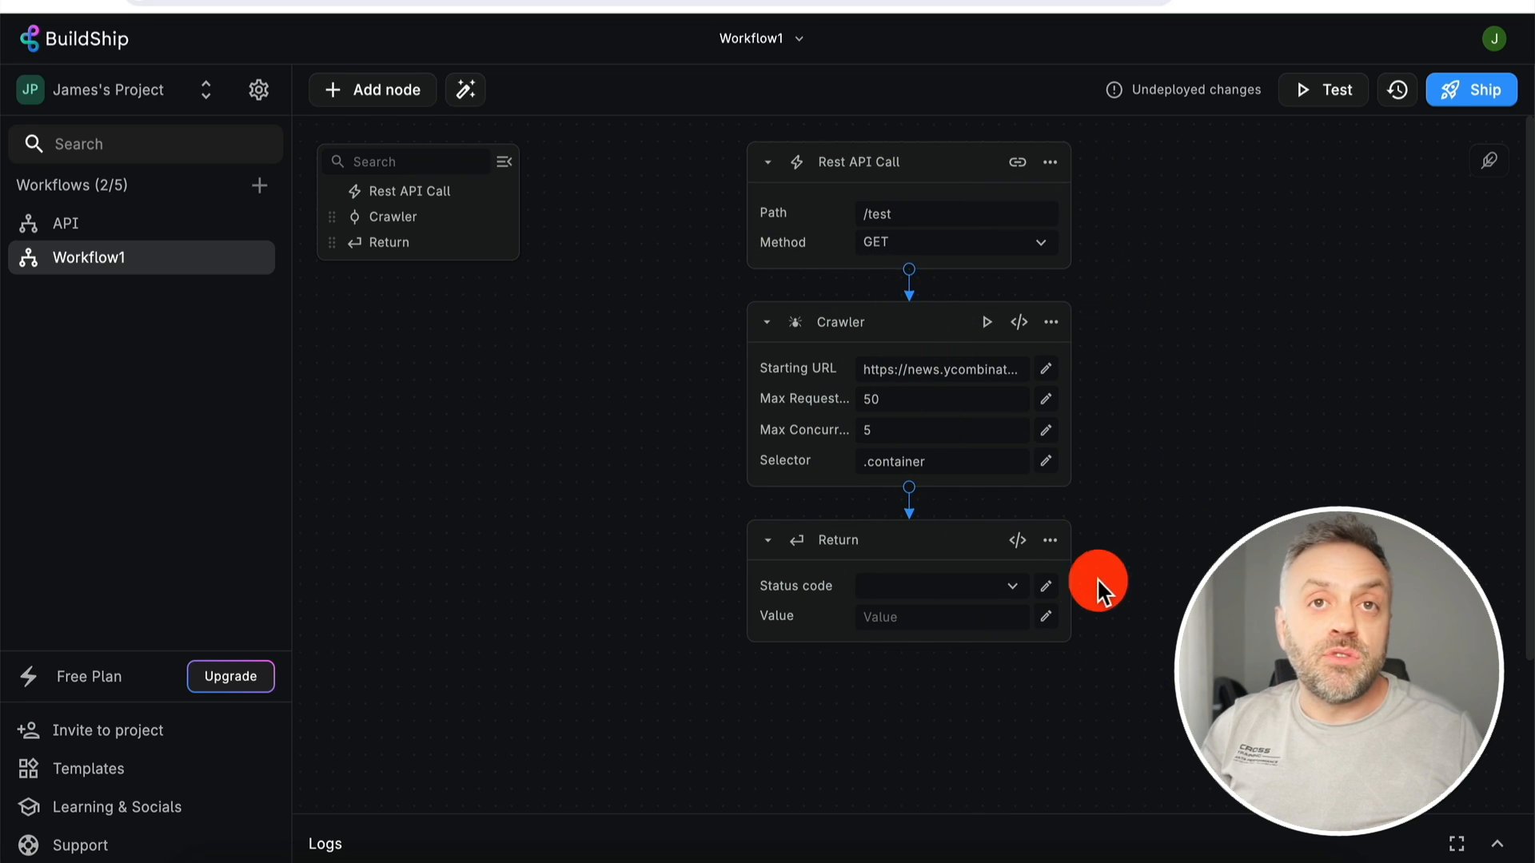
- Make the Return node send OK (200) with 'Hello world', ship the workflow and copy its endpoint URL
left_click(956, 592)
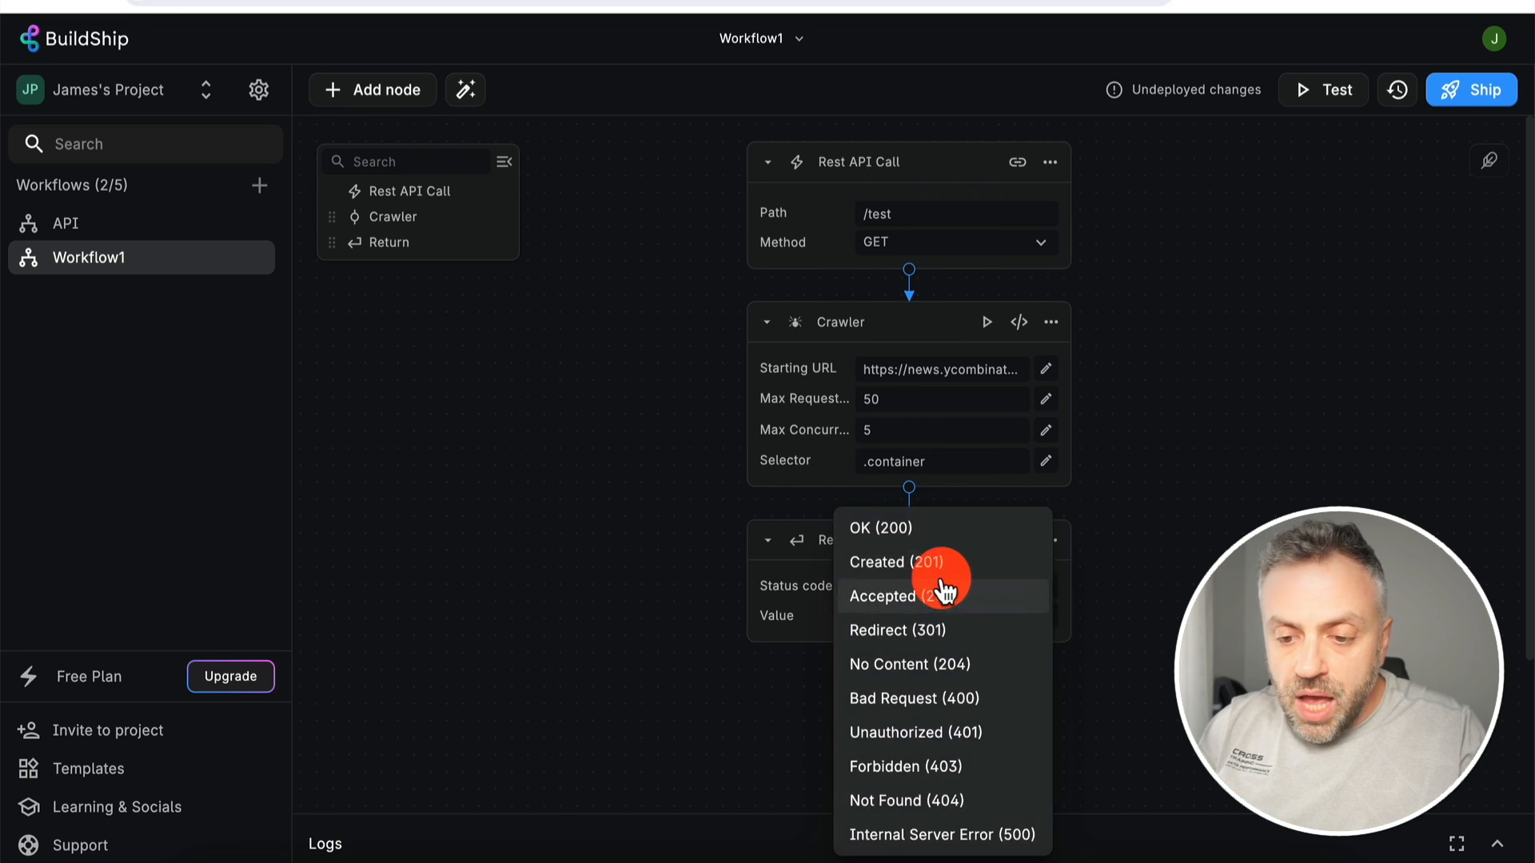
left_click(936, 531)
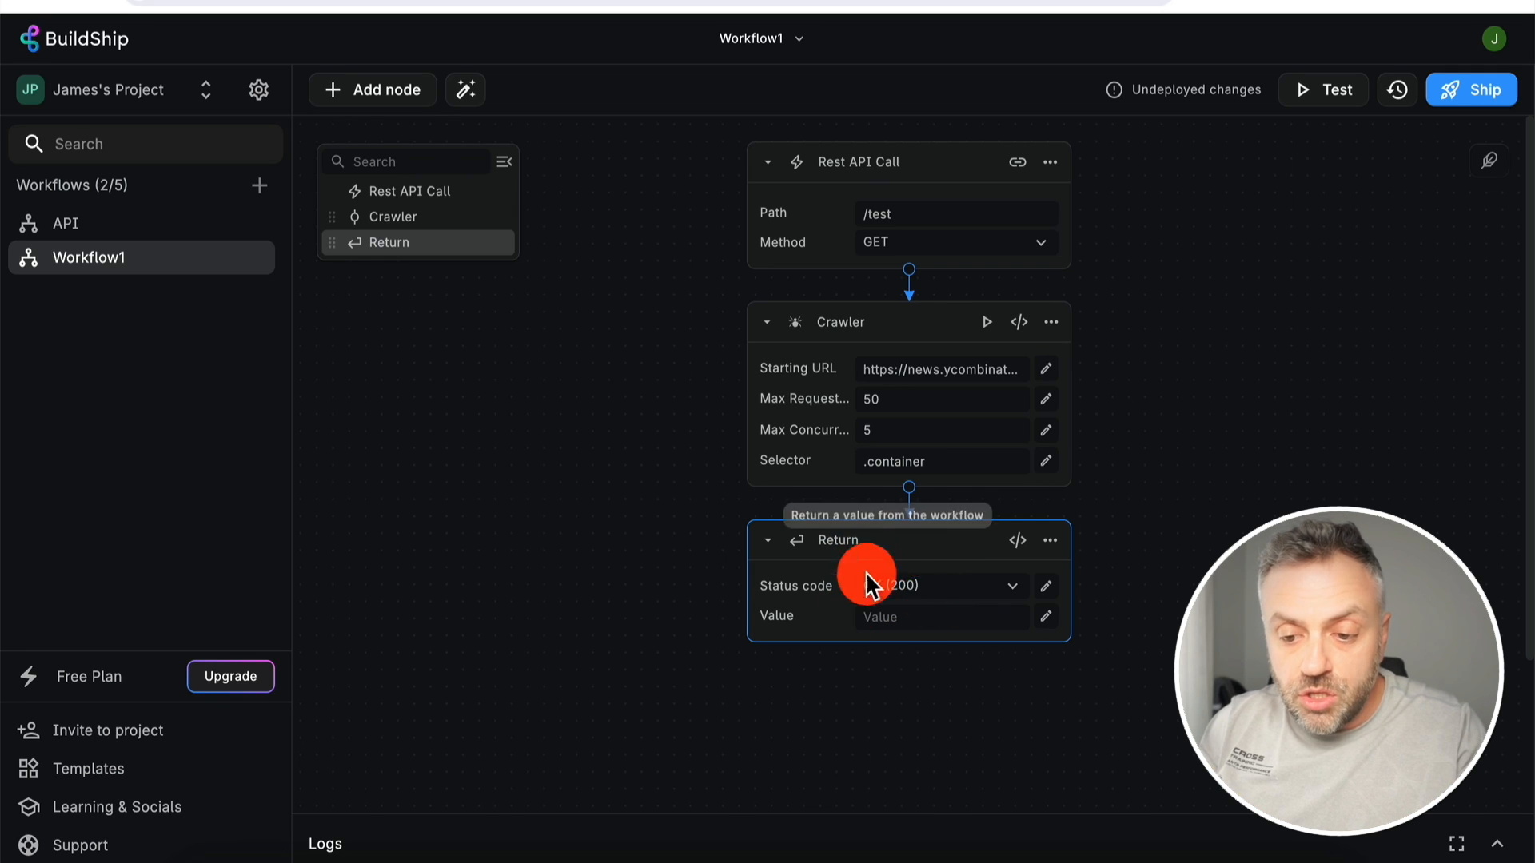
left_click(921, 617)
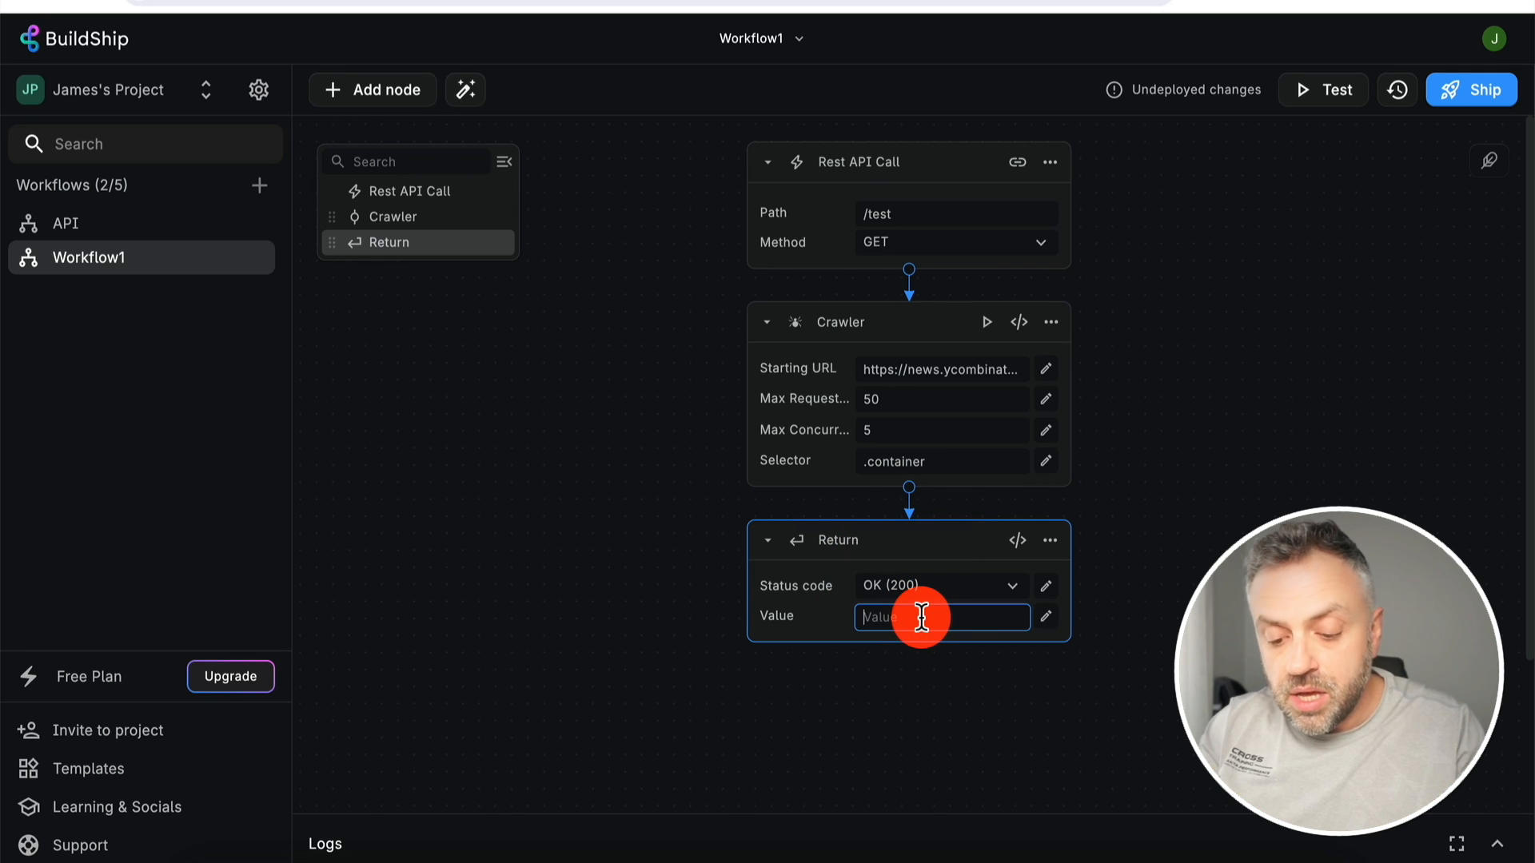
type("Hello world")
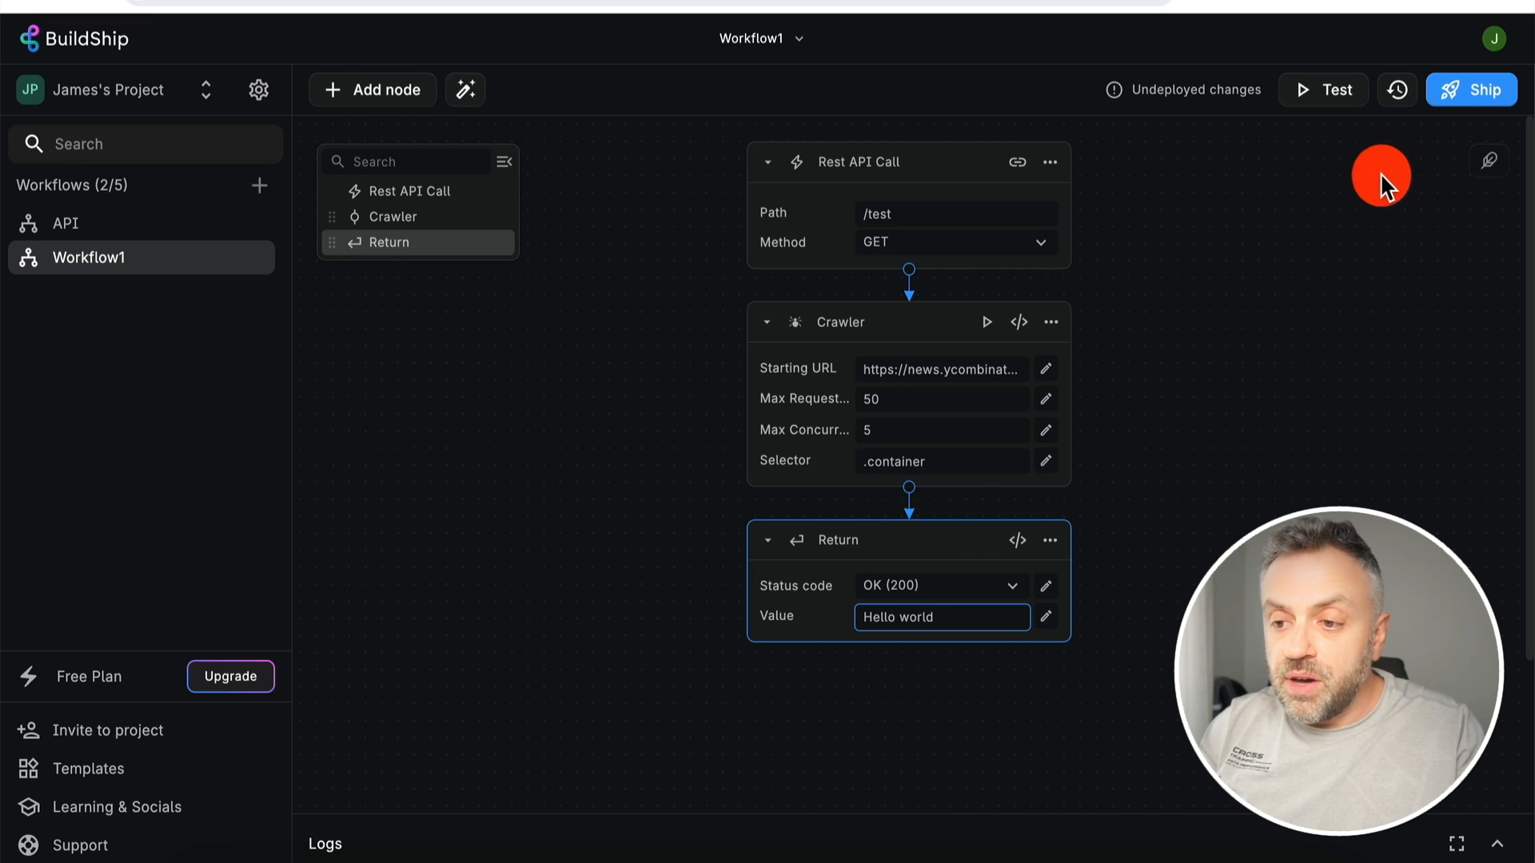
left_click(1479, 90)
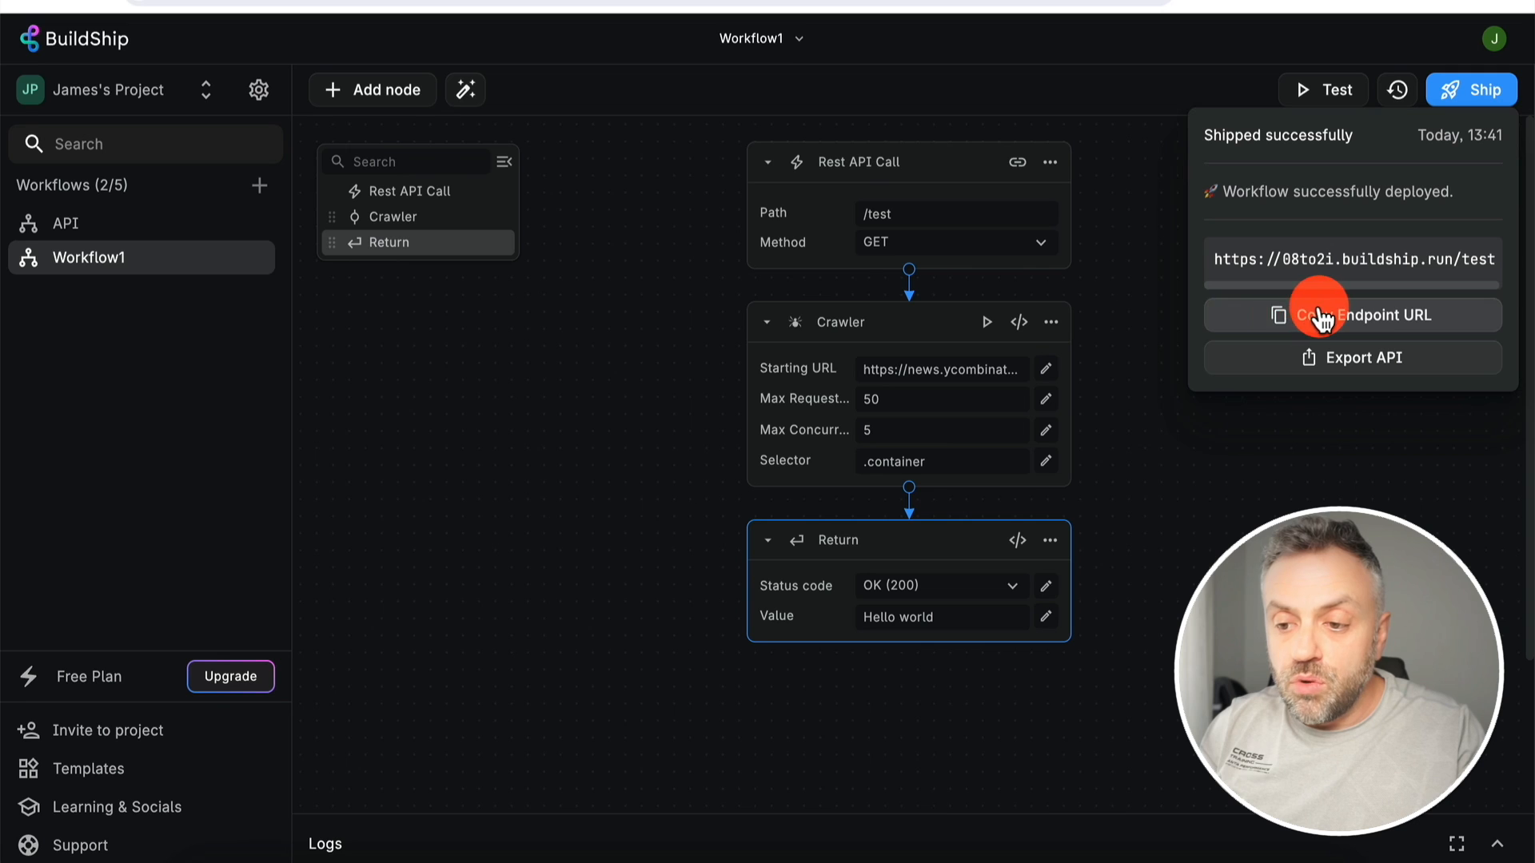
left_click(1321, 317)
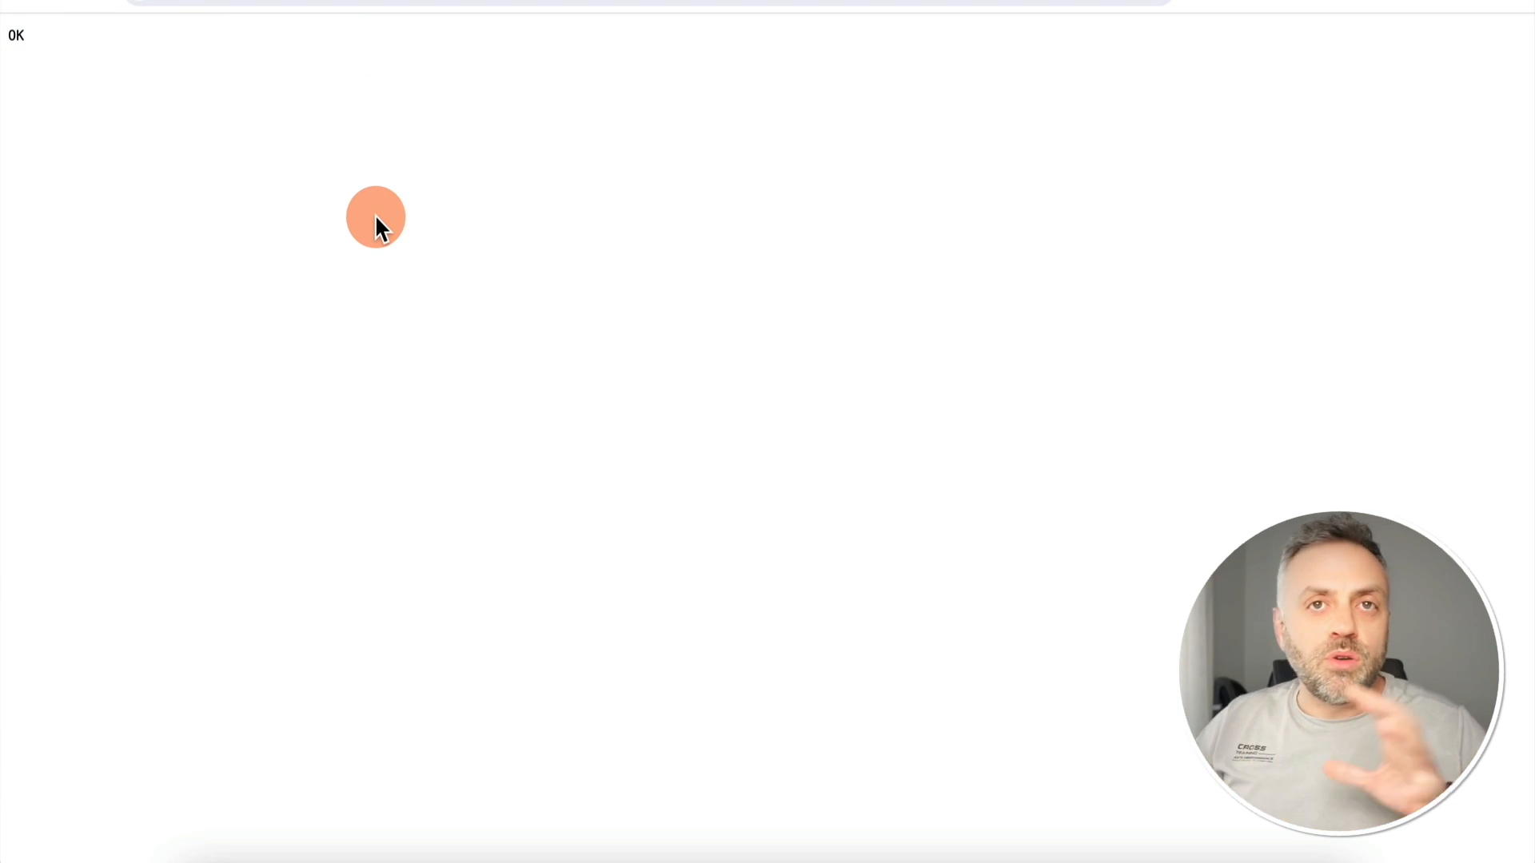
- Reload the /test endpoint to see 'Hello world', then go back to the BuildShip workflow
key("Return")
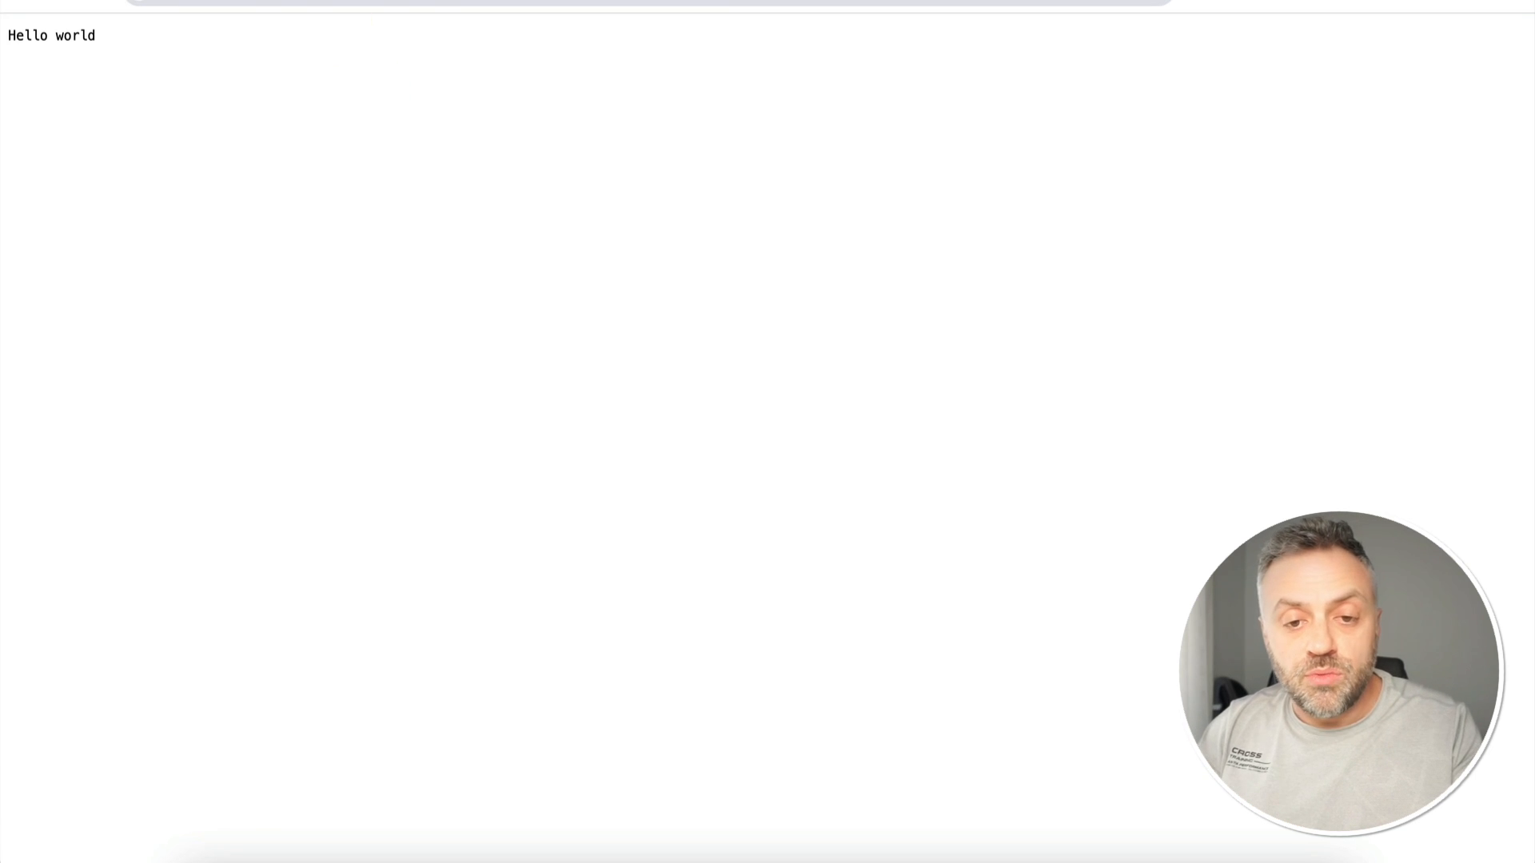
key("ctrl+shift+Tab")
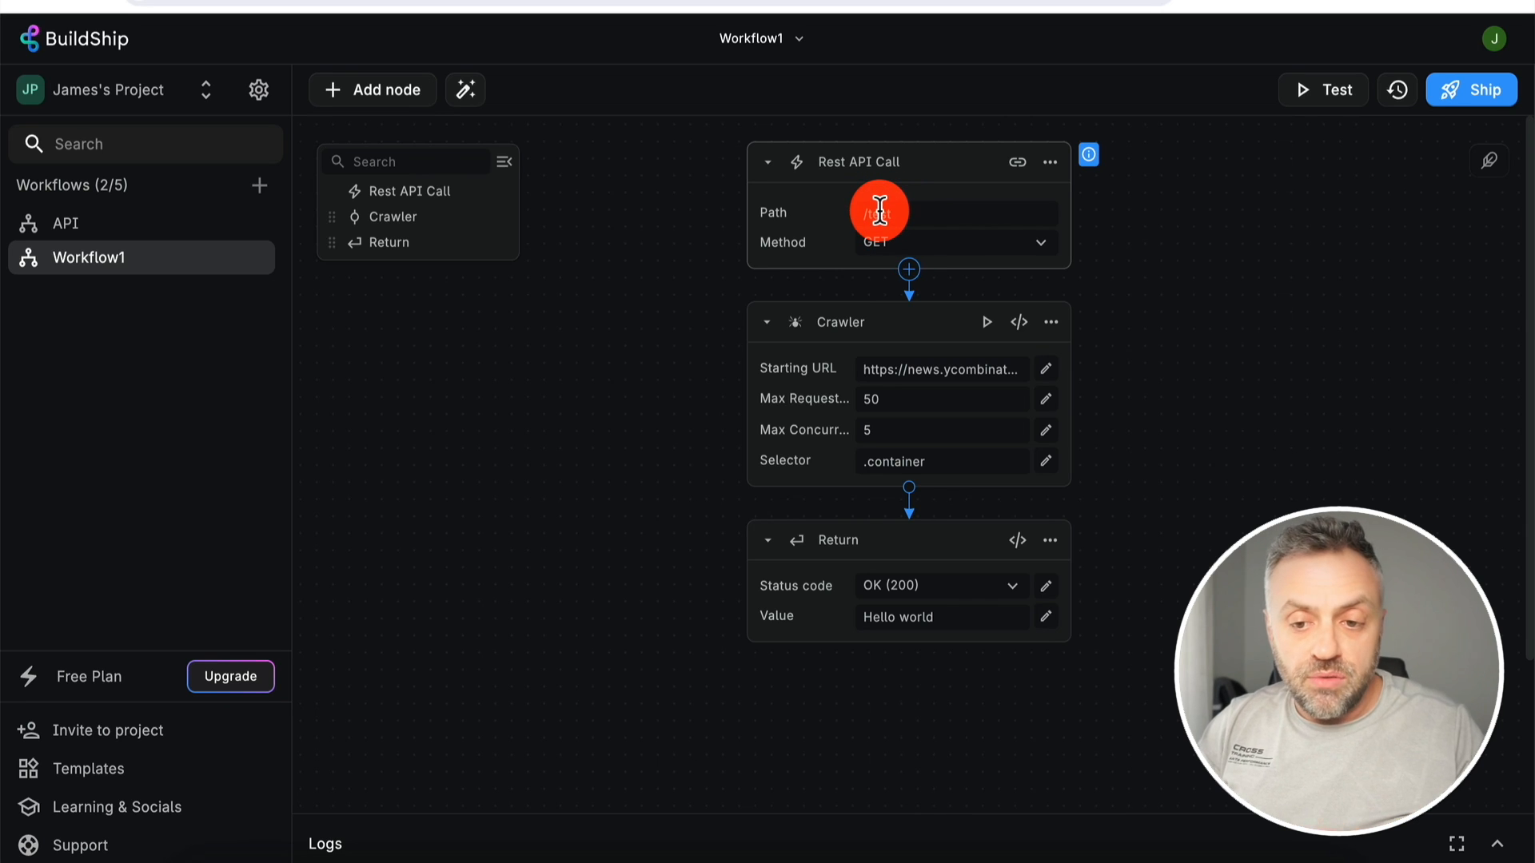
mouse_move(792, 209)
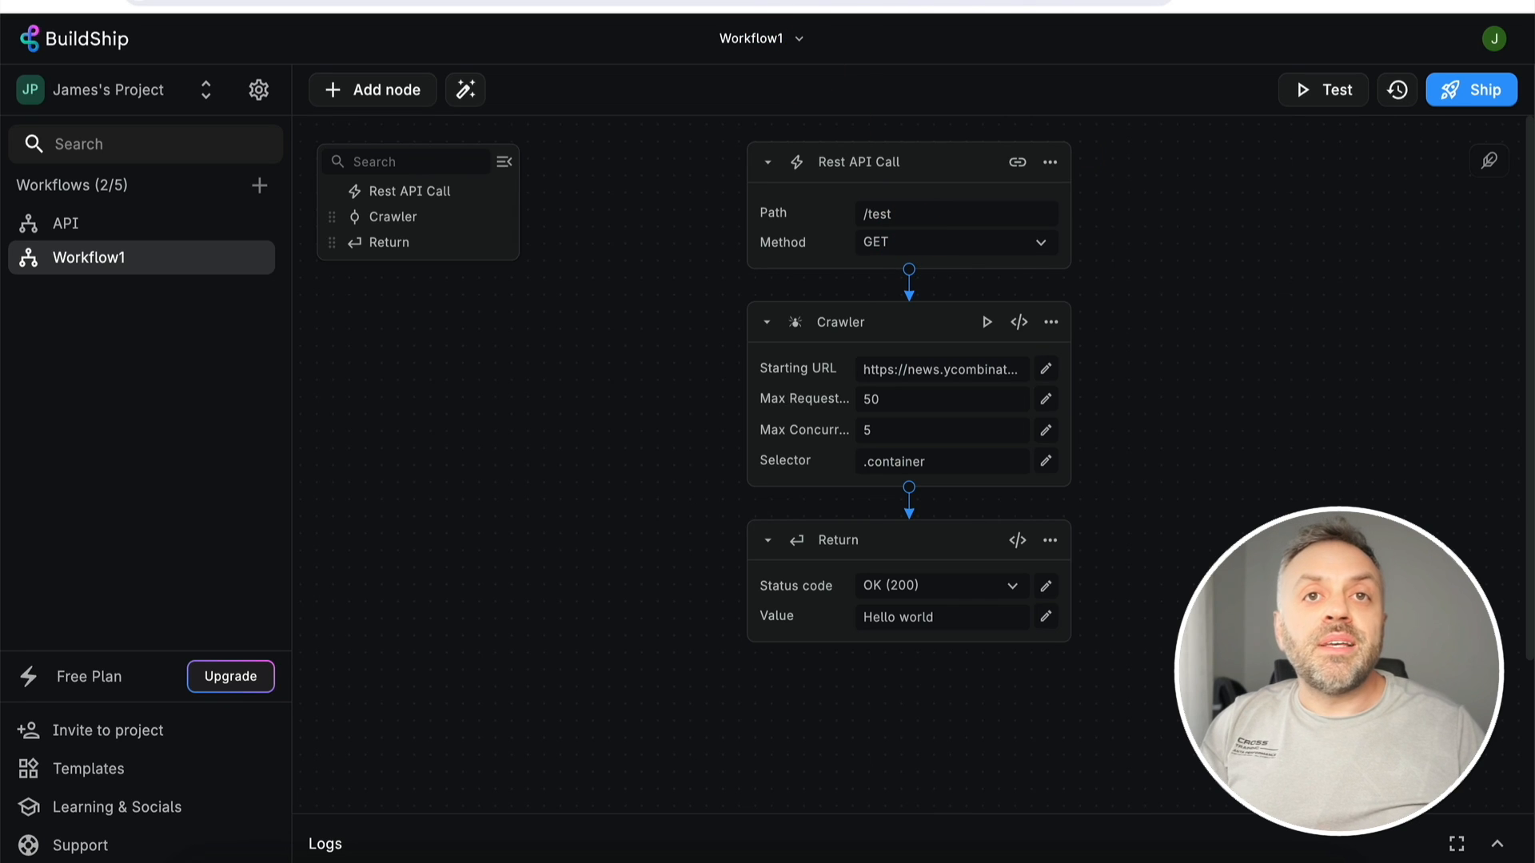
- Append a name query parameter with a person's name to the /test endpoint URL, then return to BuildShip
left_click(687, 0)
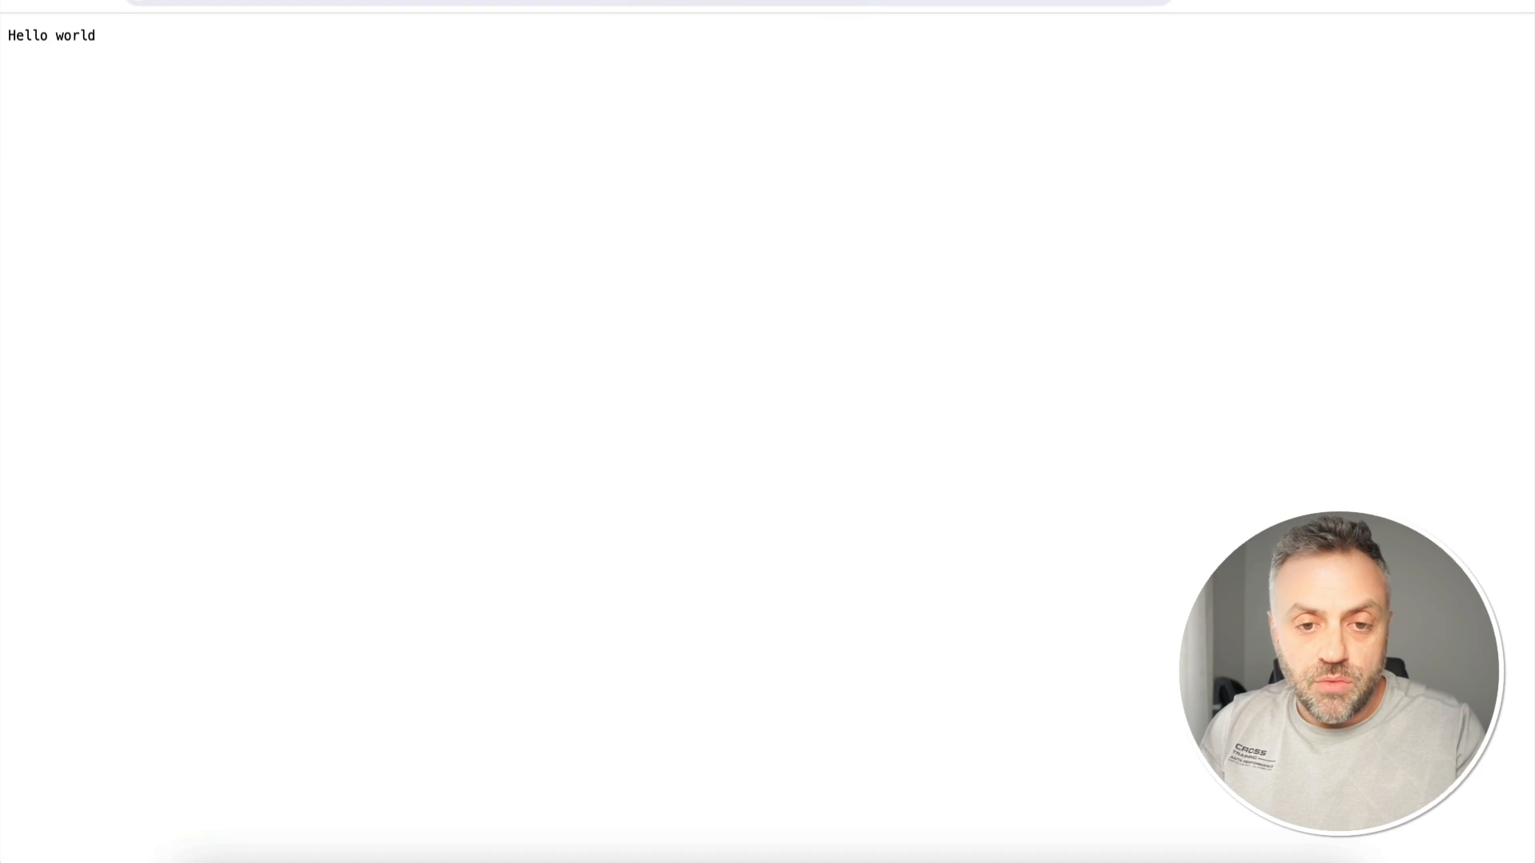
left_click(511, 1)
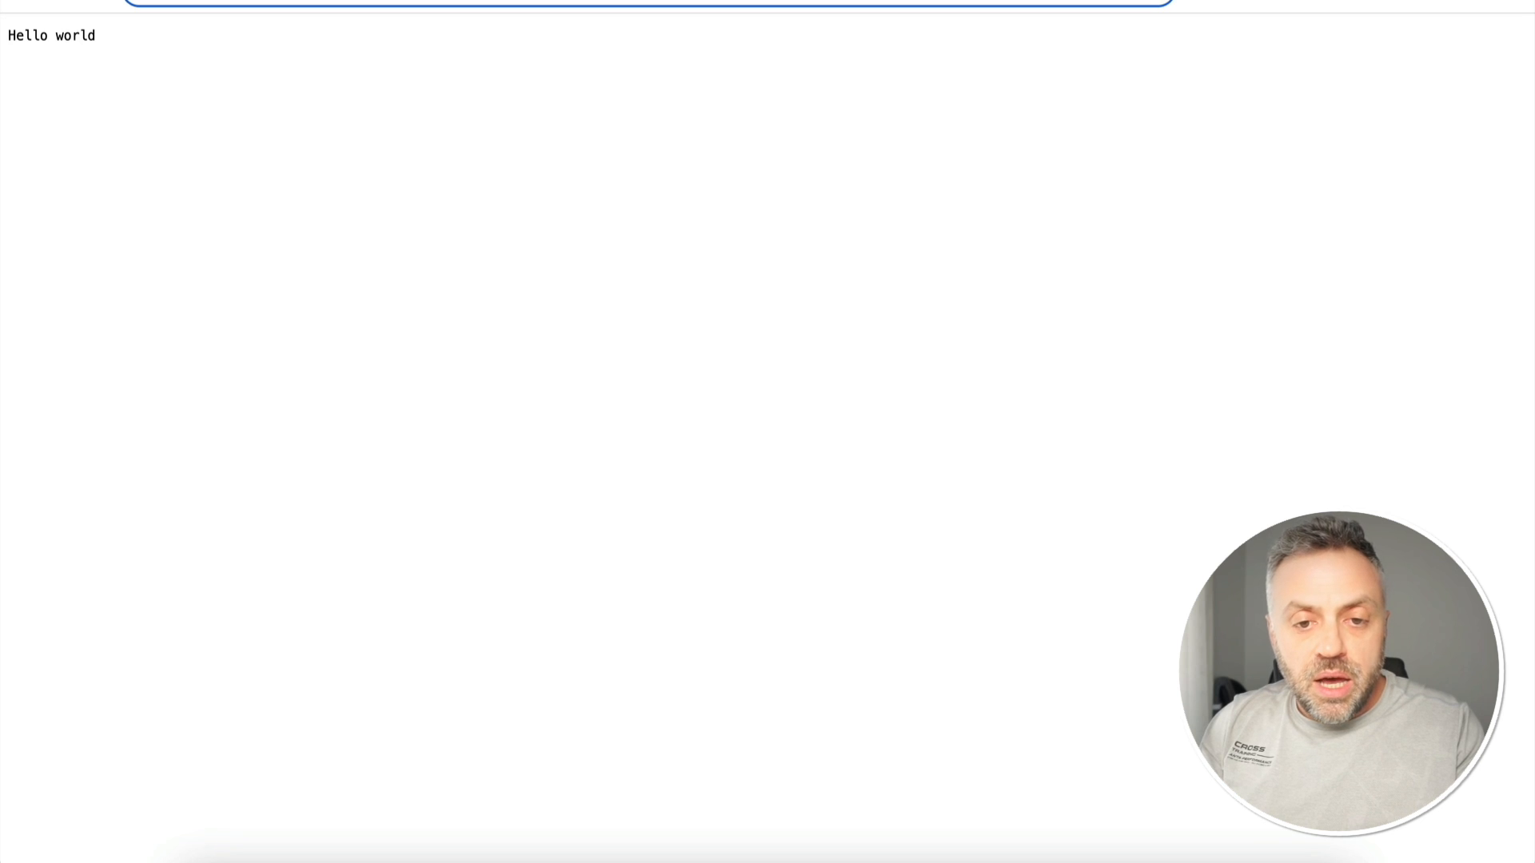
type("?name=")
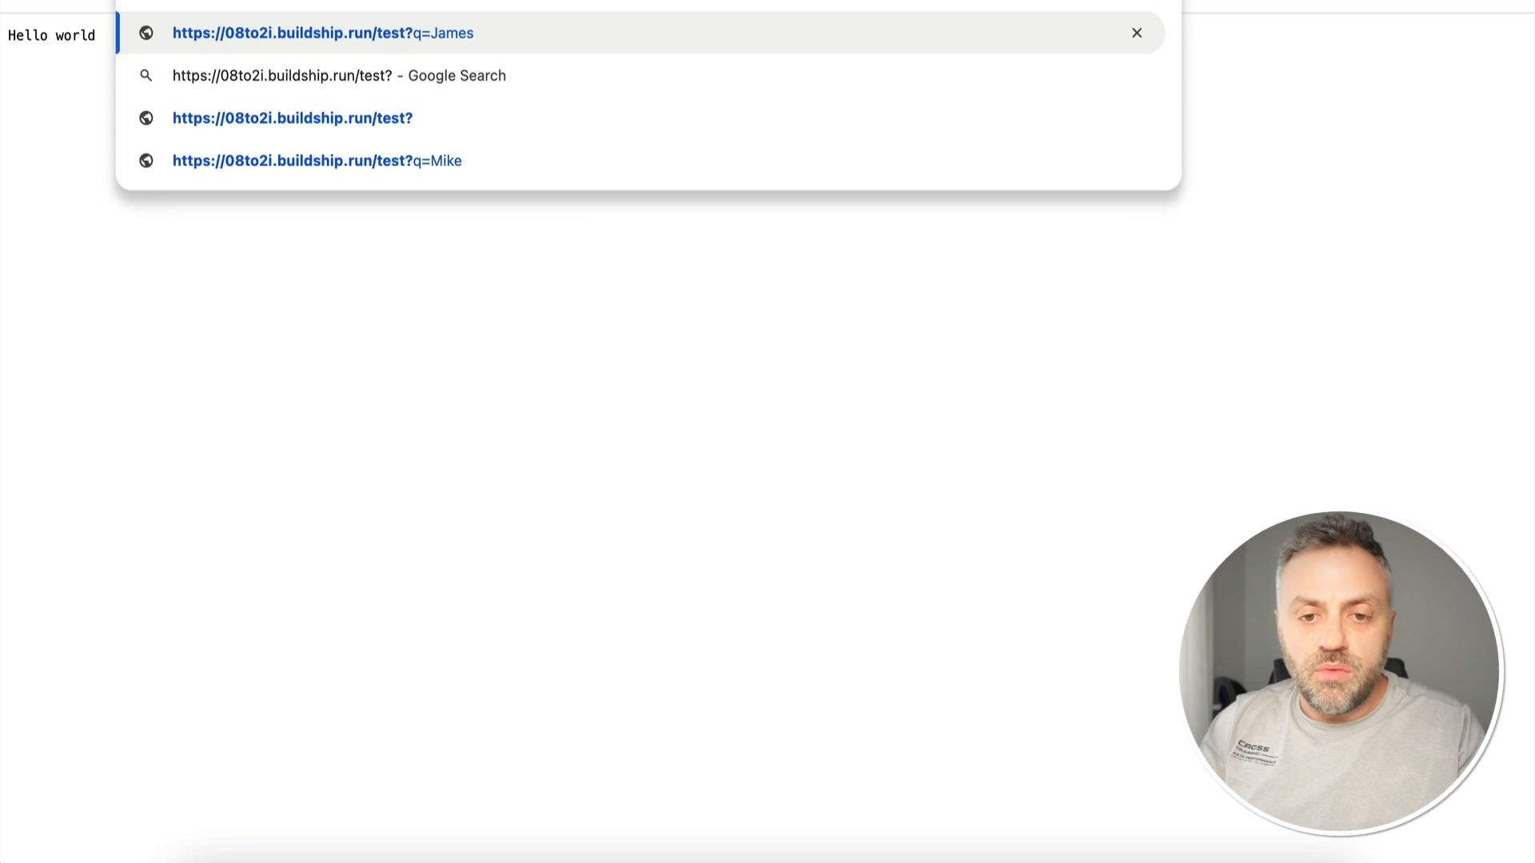
type("James")
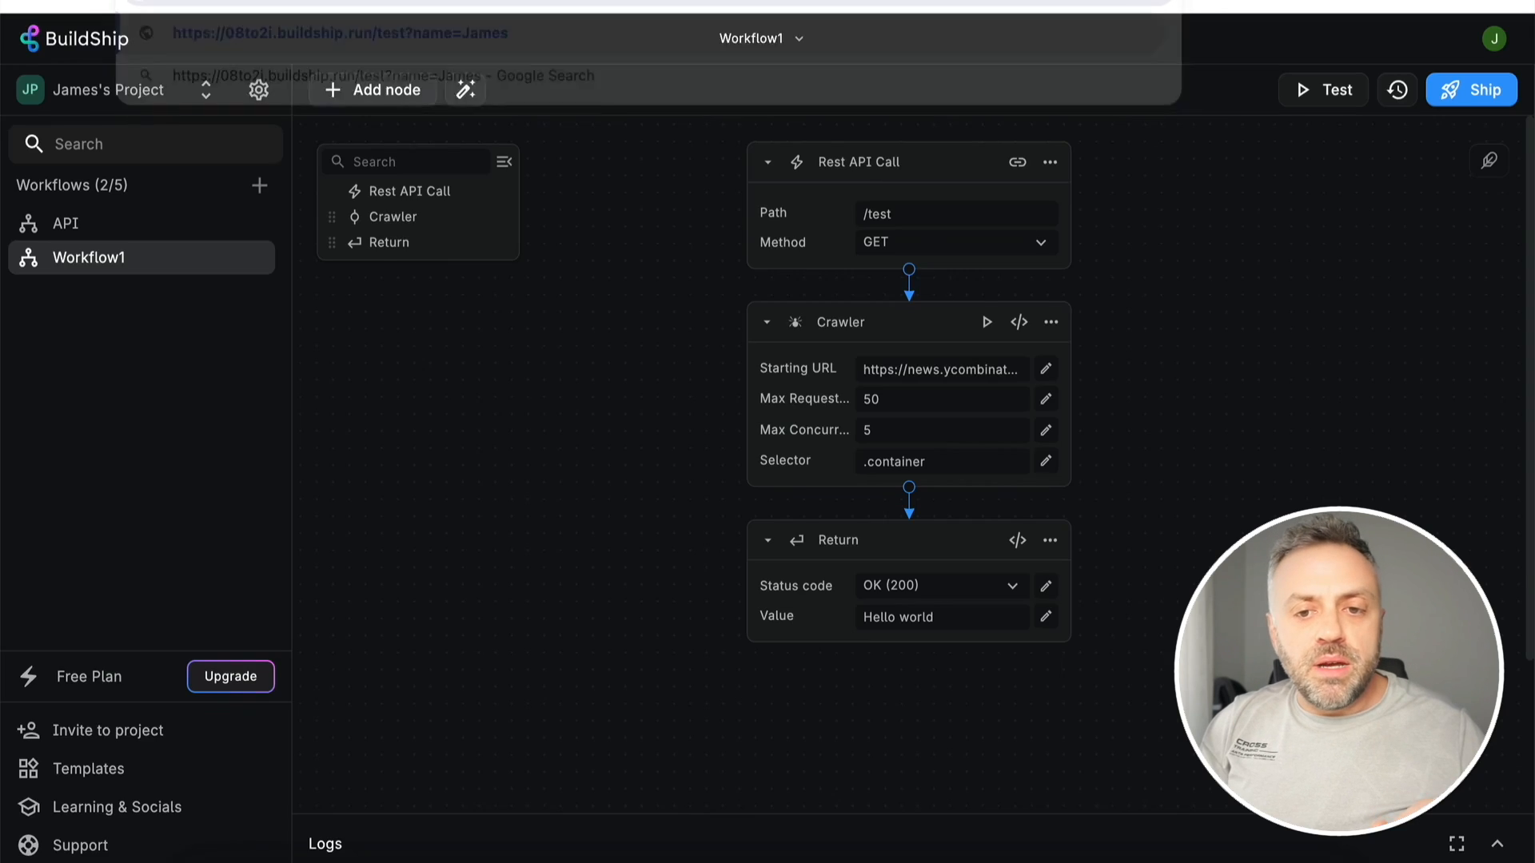
left_click(870, 164)
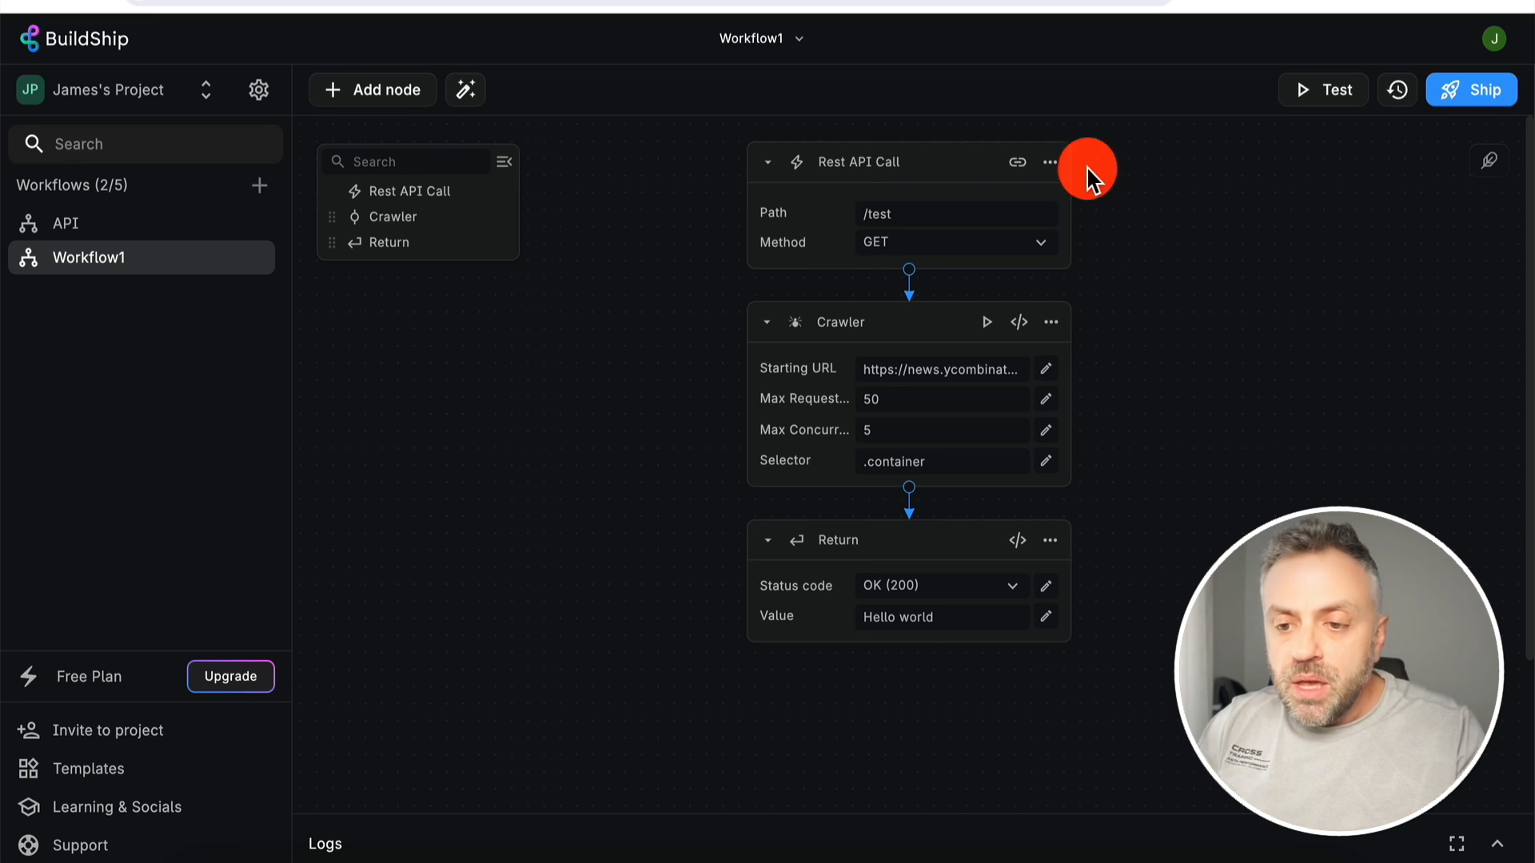
- Edit the Rest API Call trigger and add a new output nested under the Request's Query
left_click(1054, 170)
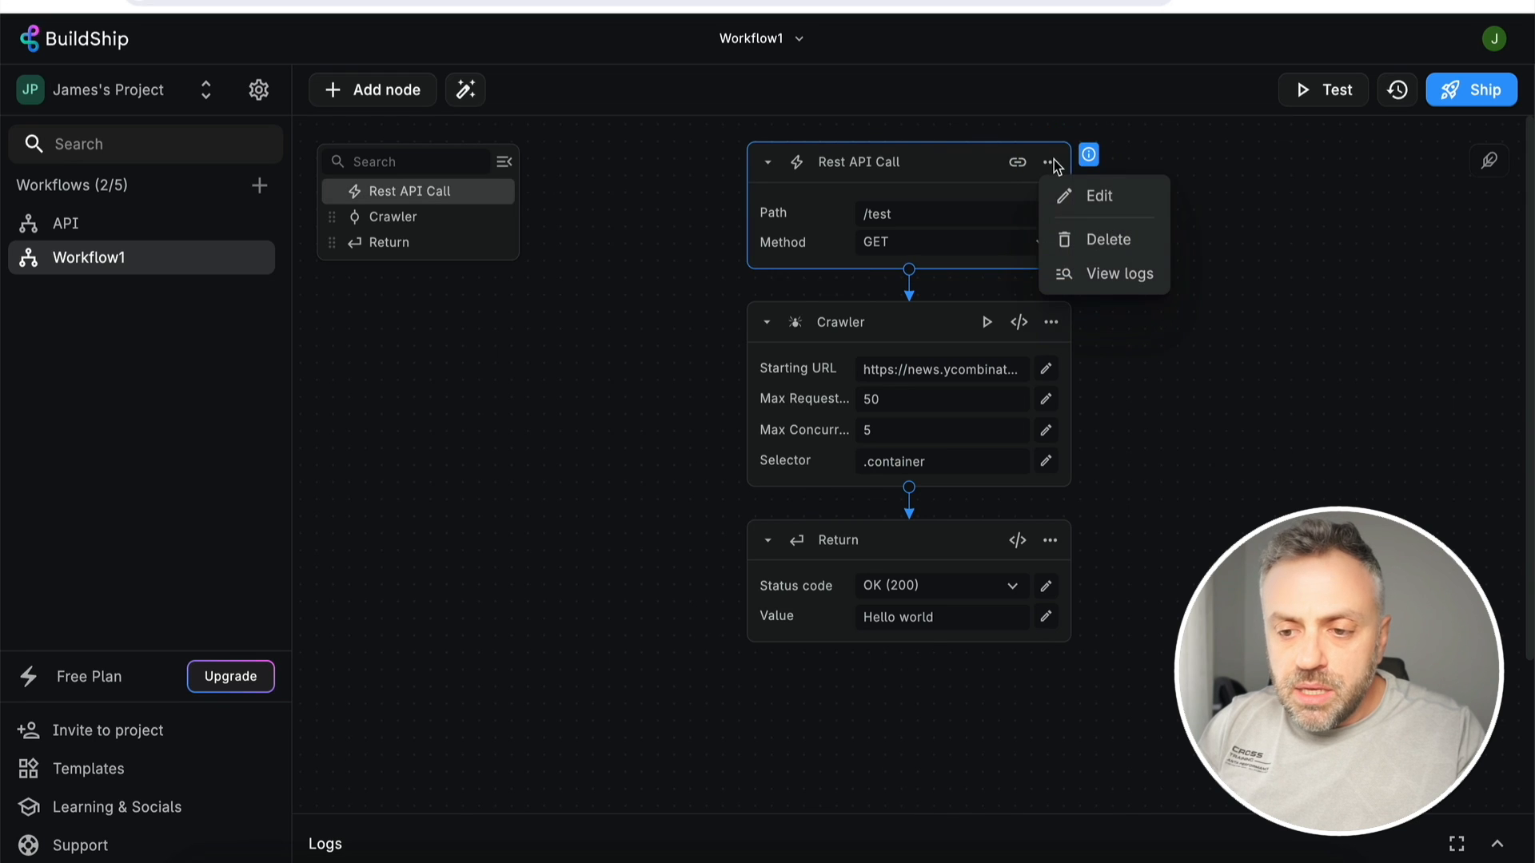
left_click(1089, 196)
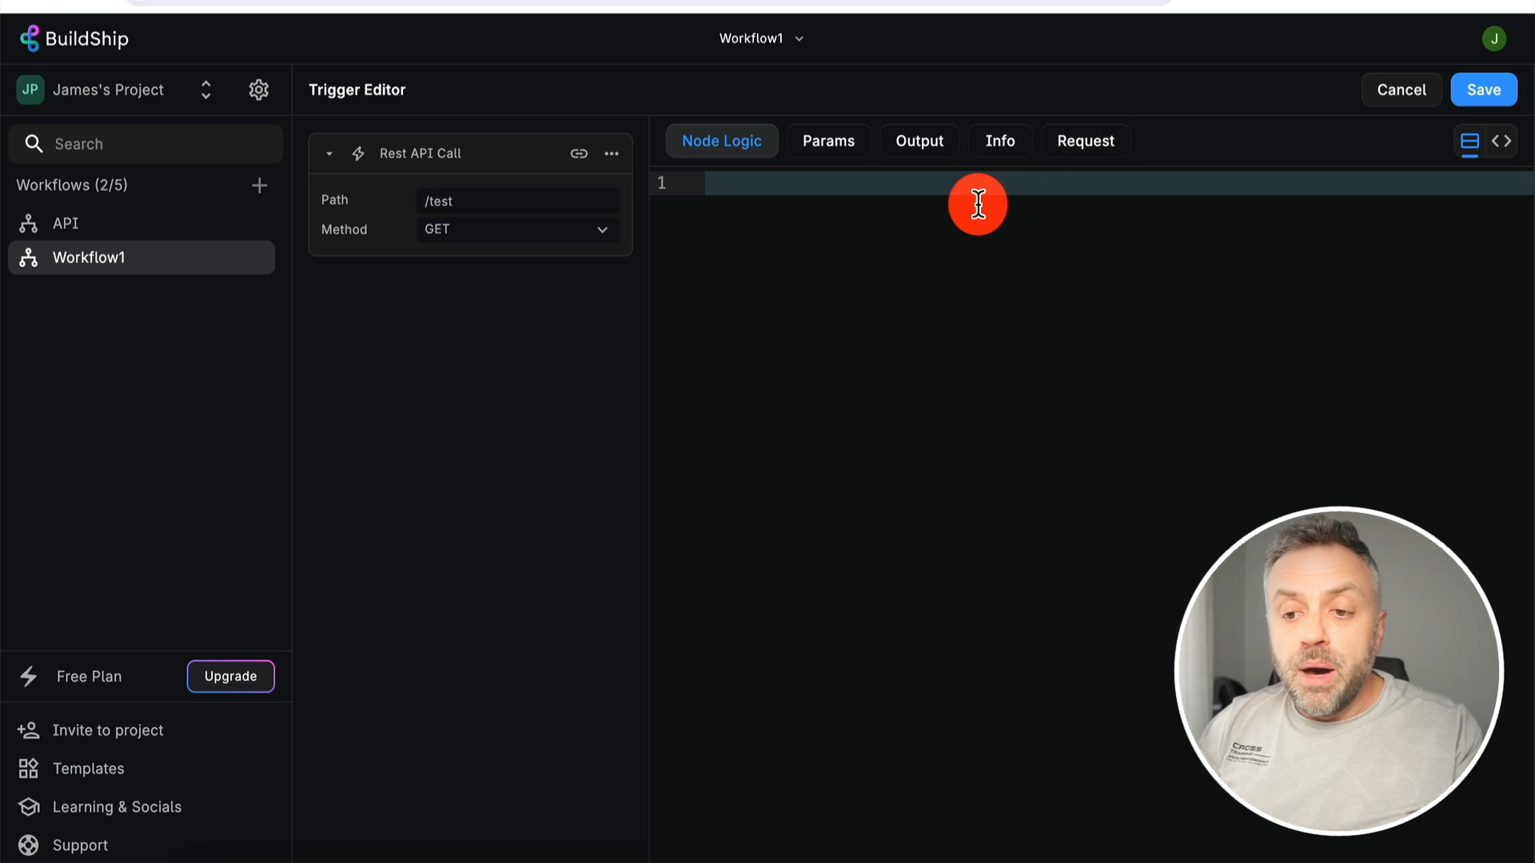
left_click(1087, 153)
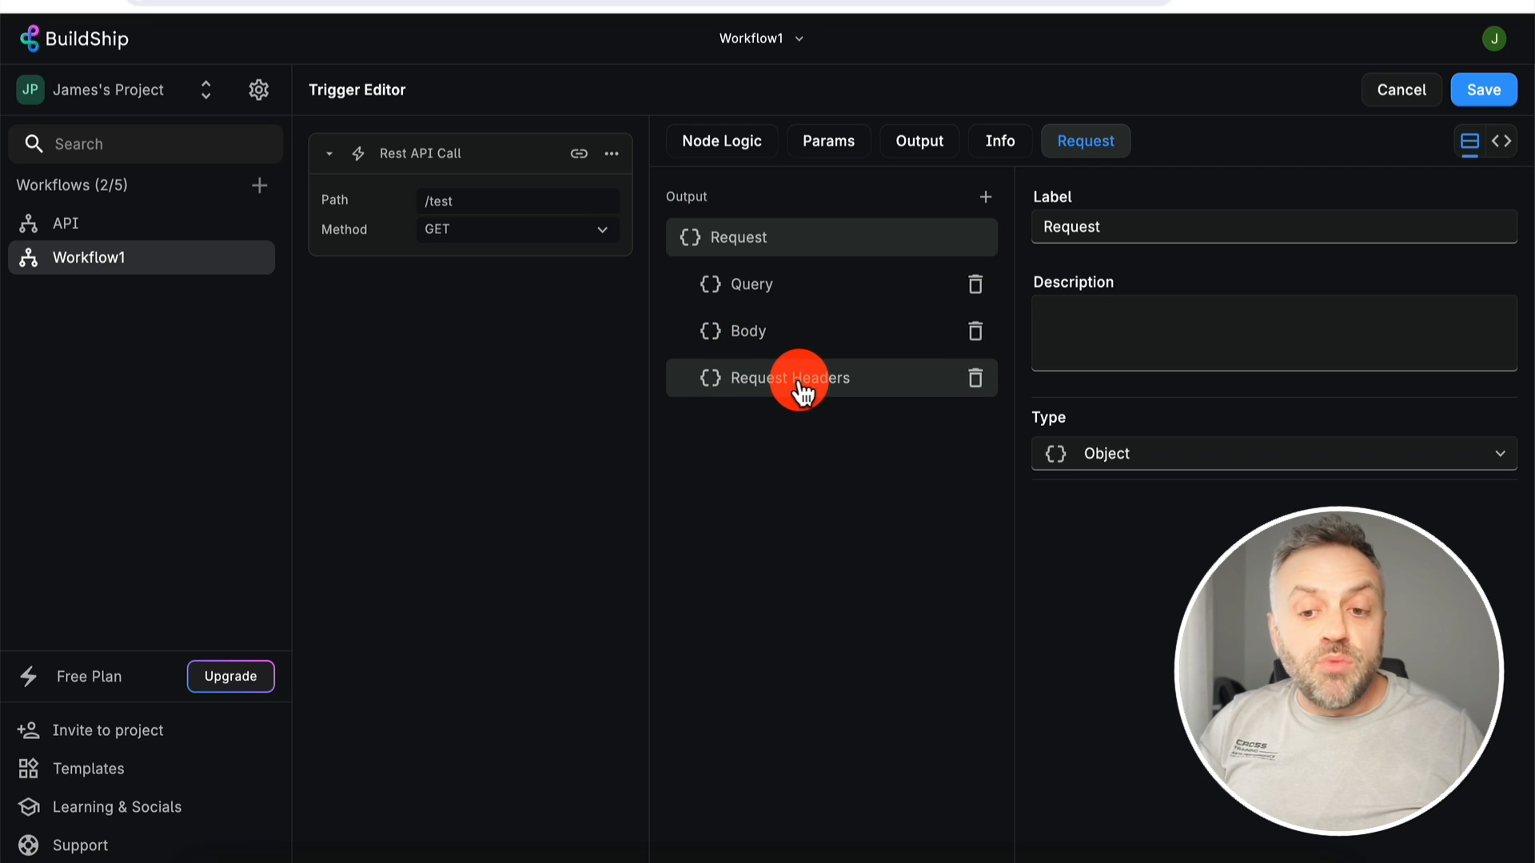
left_click(749, 293)
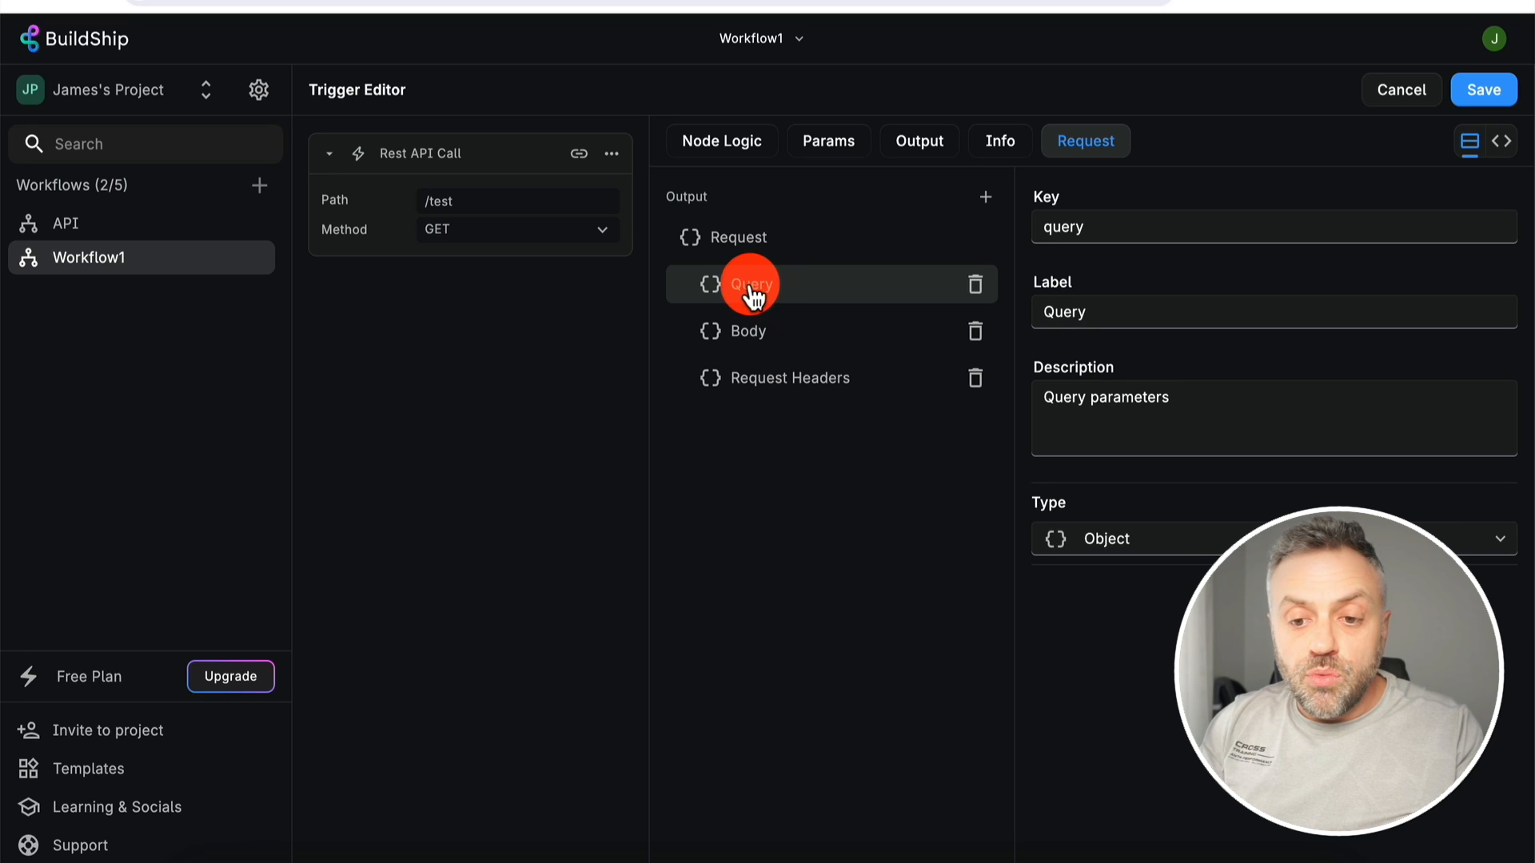
left_click(959, 206)
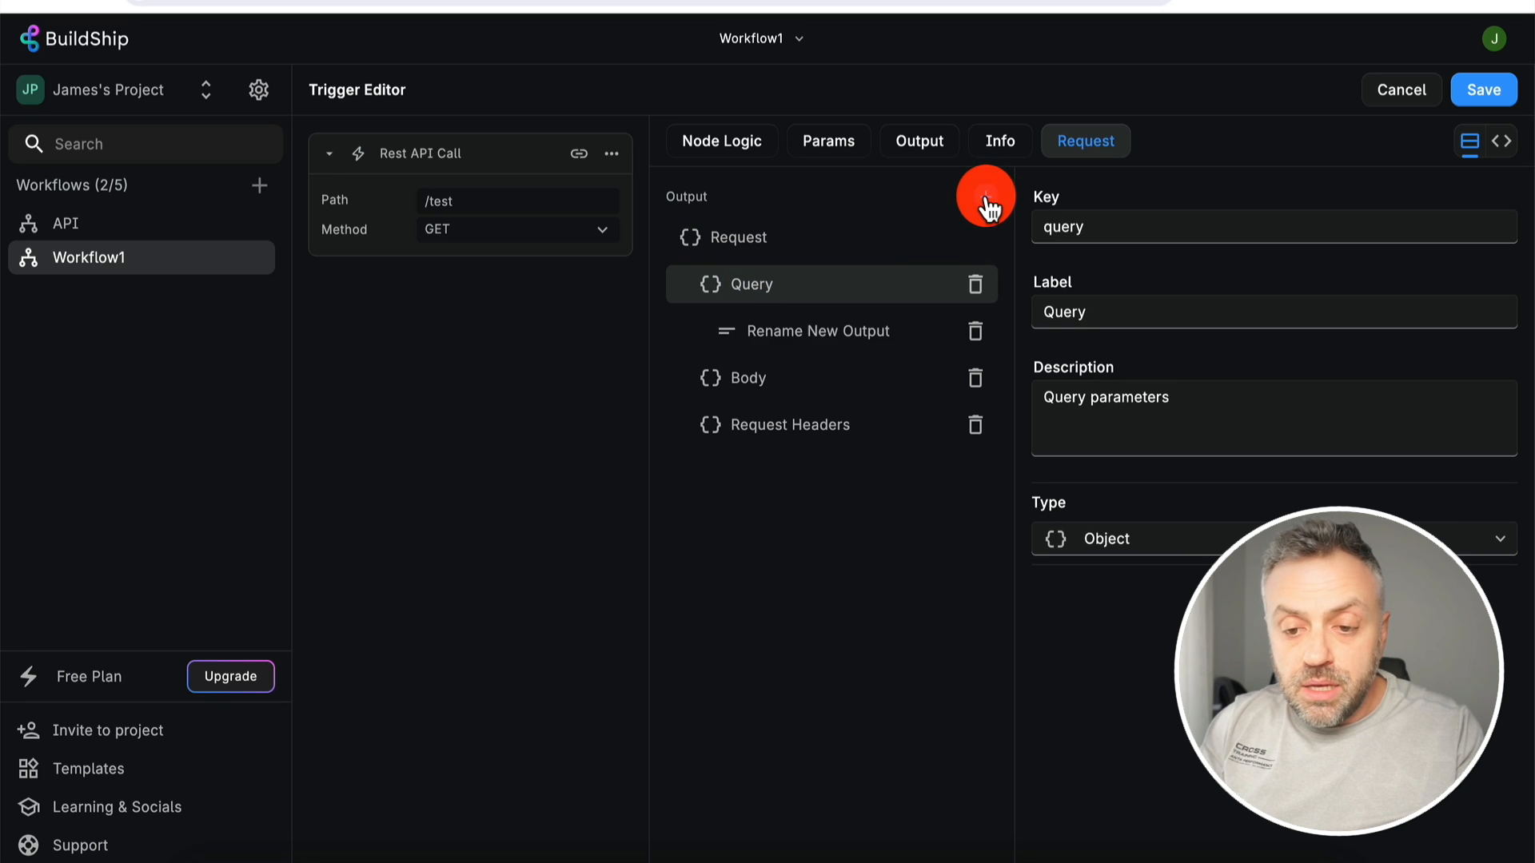
left_click_drag(781, 343, 796, 327)
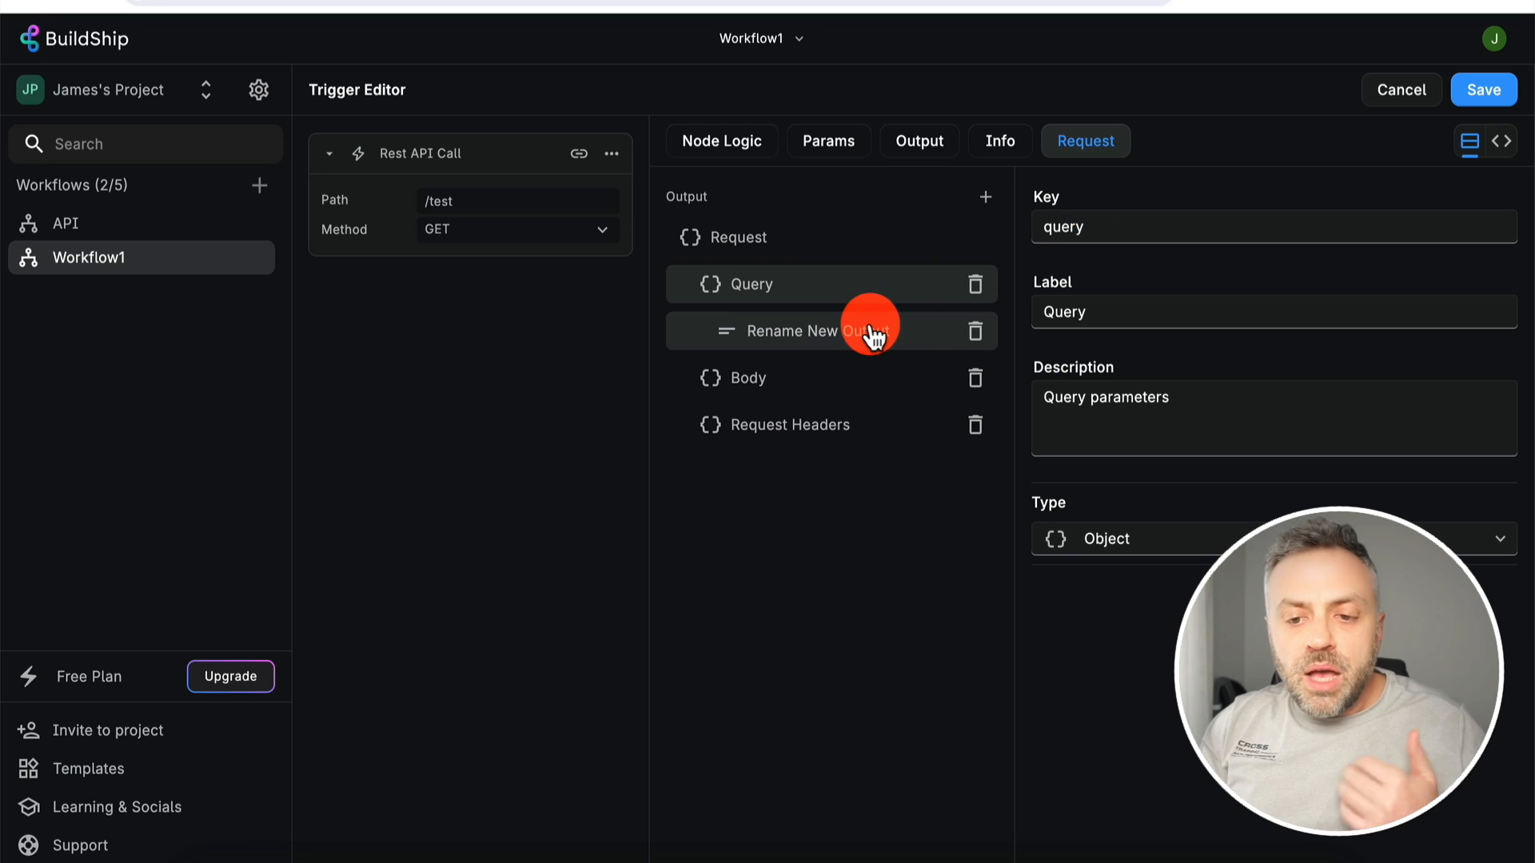
- Give the new Query output key 'name' and label 'Name', then save the trigger
left_click(806, 337)
double_click(1096, 226)
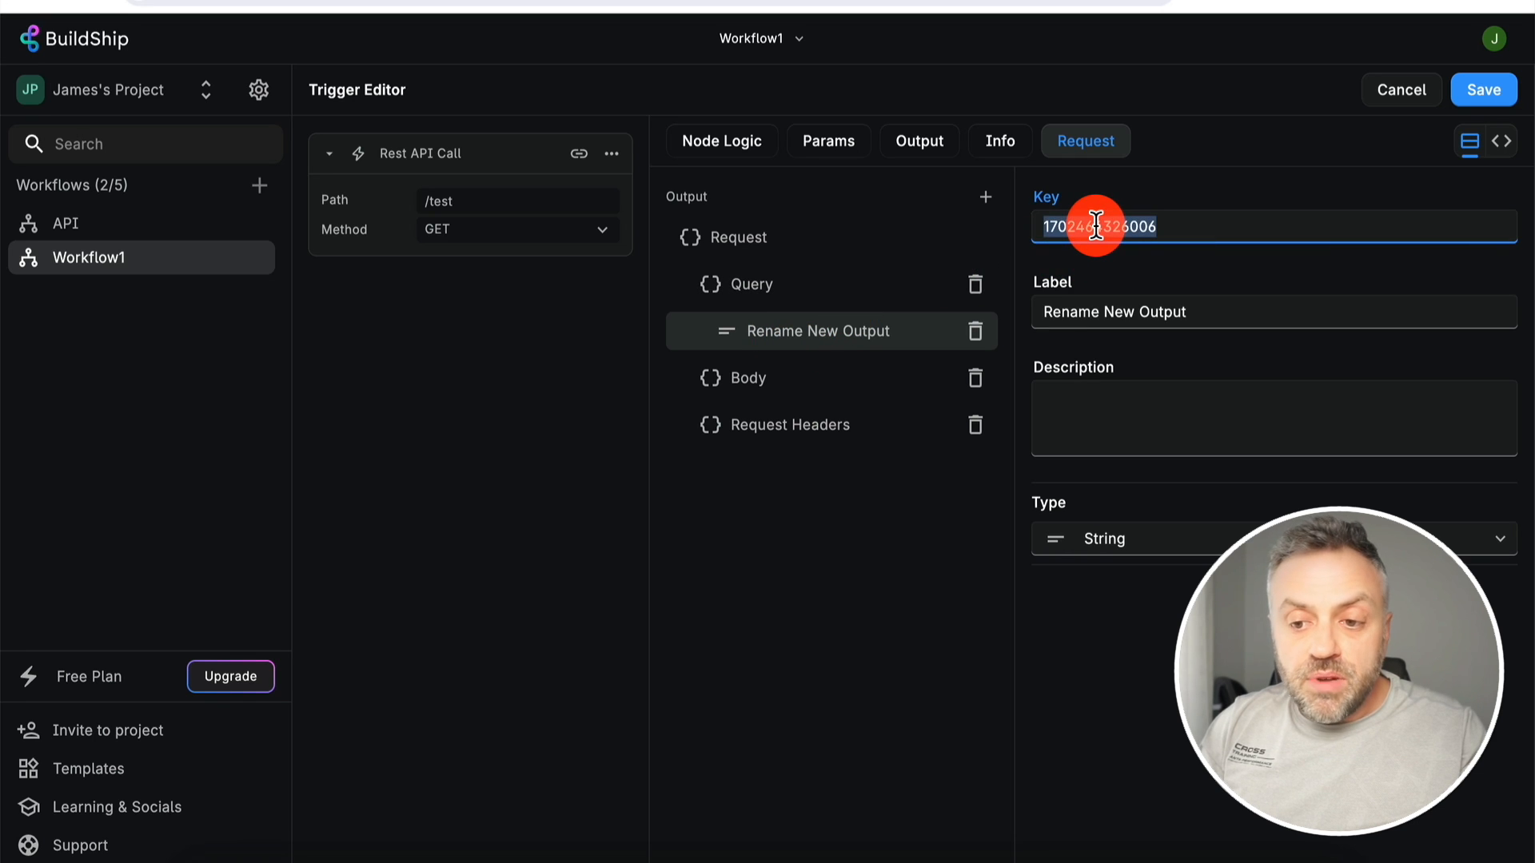
type("name")
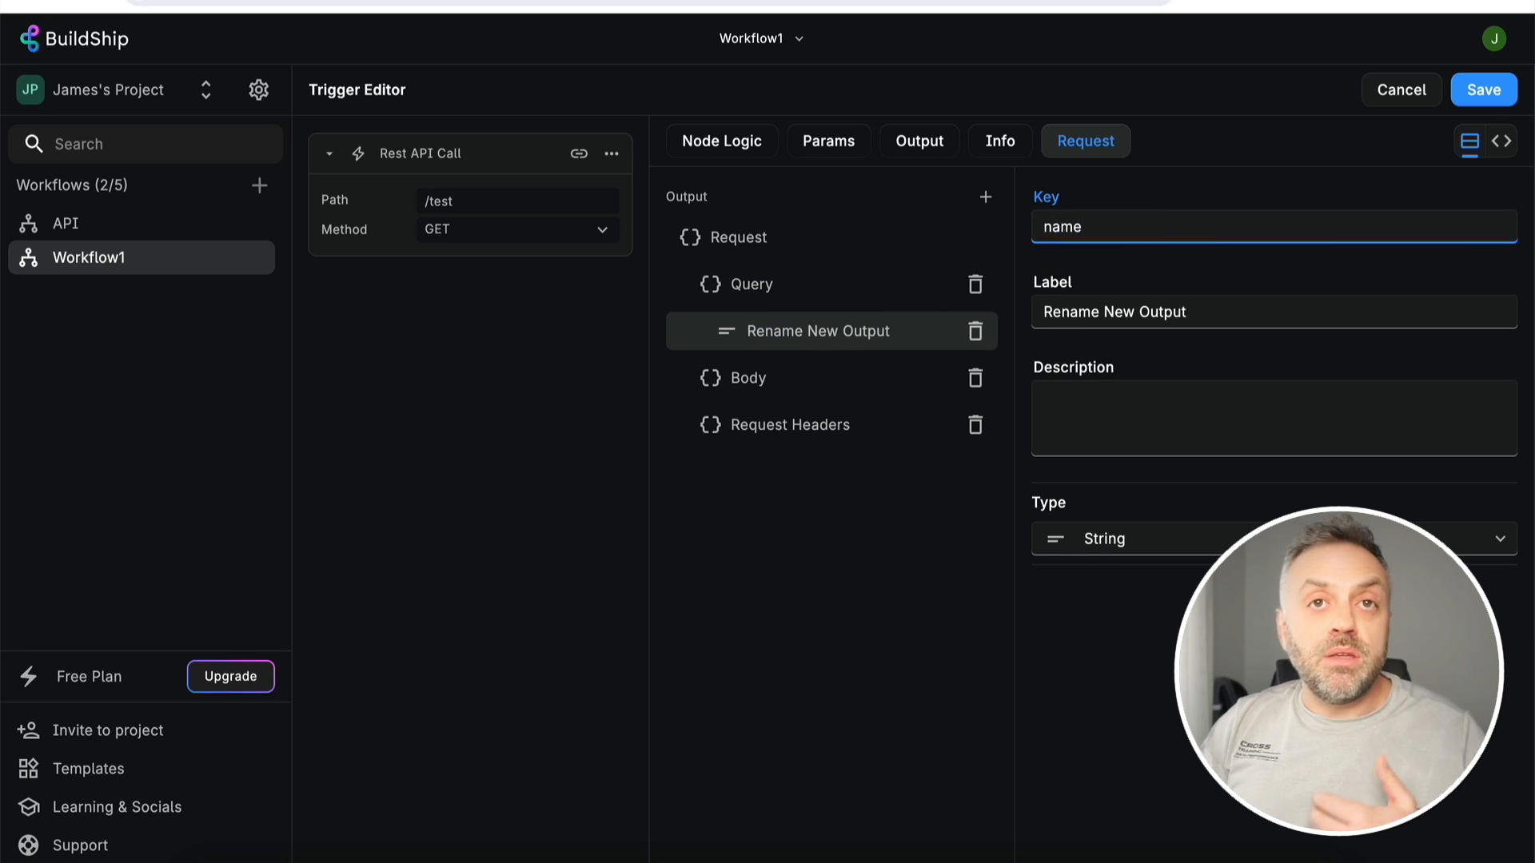
left_click(1085, 224)
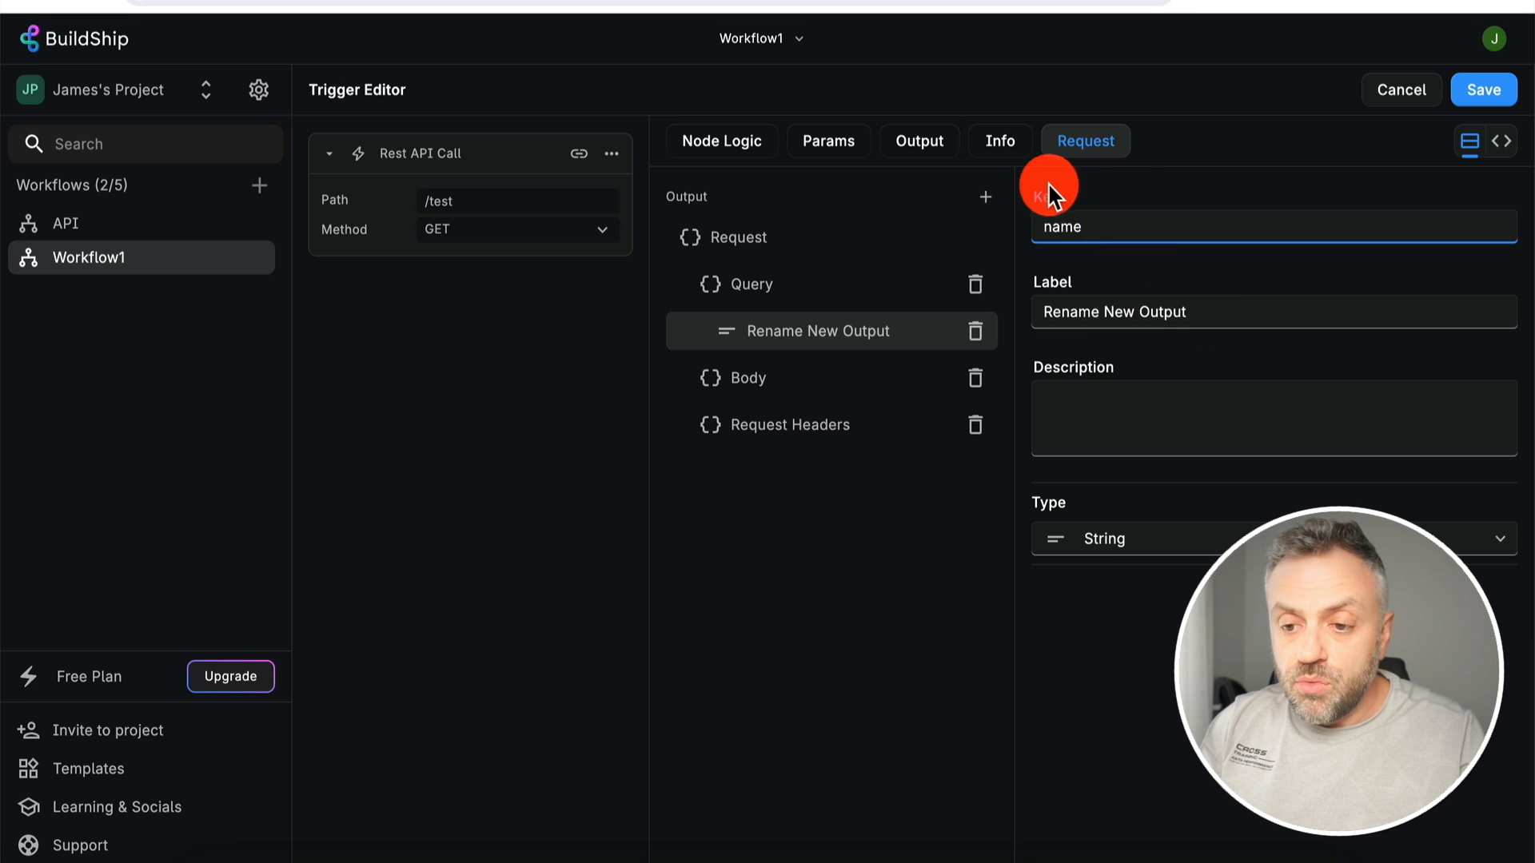
left_click(1216, 309)
key("ctrl+a")
type("Na")
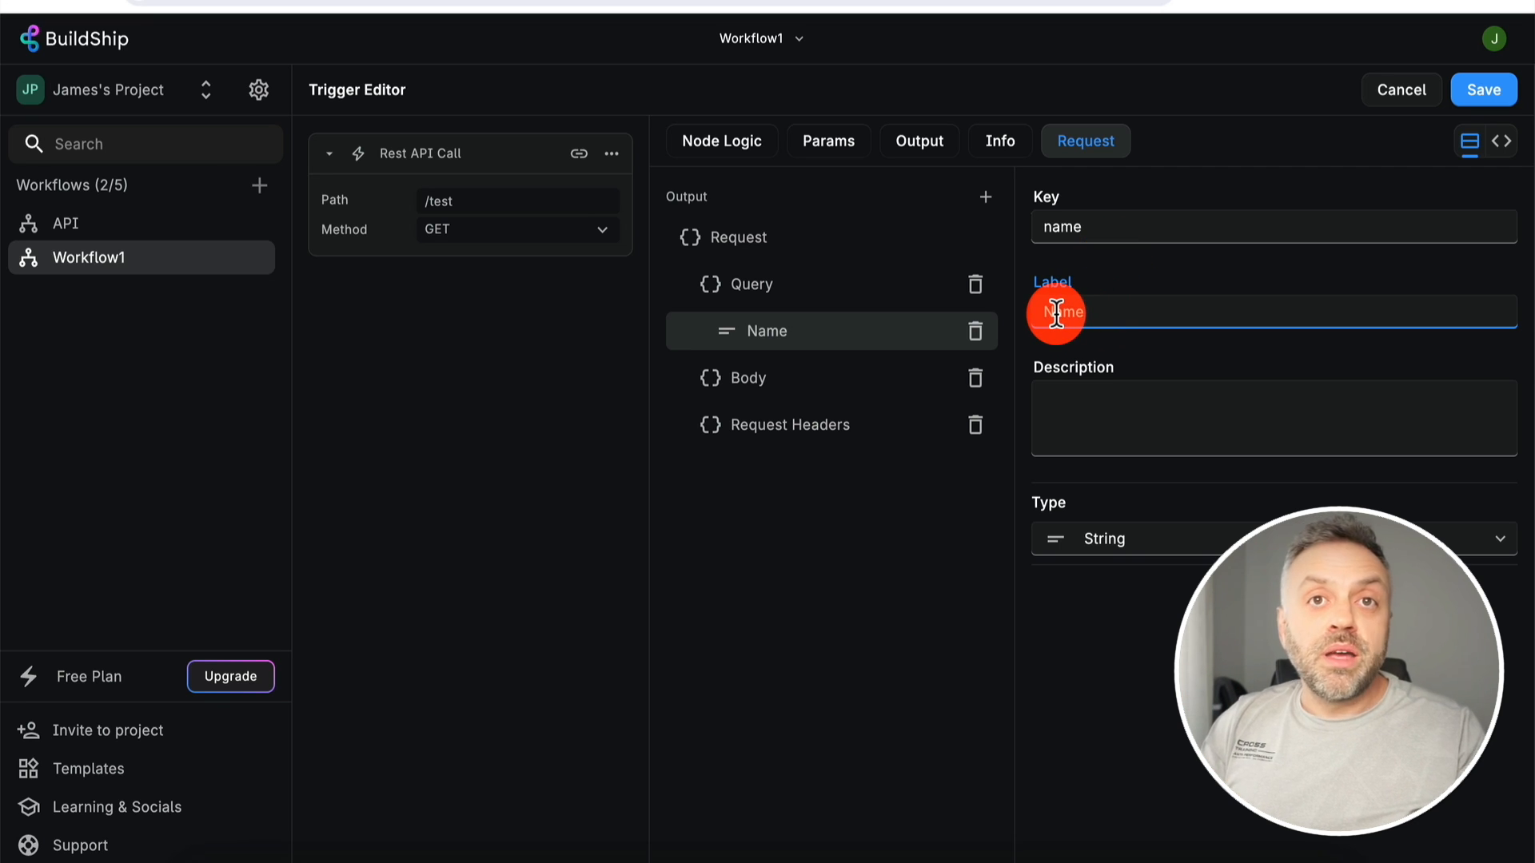
type("Name")
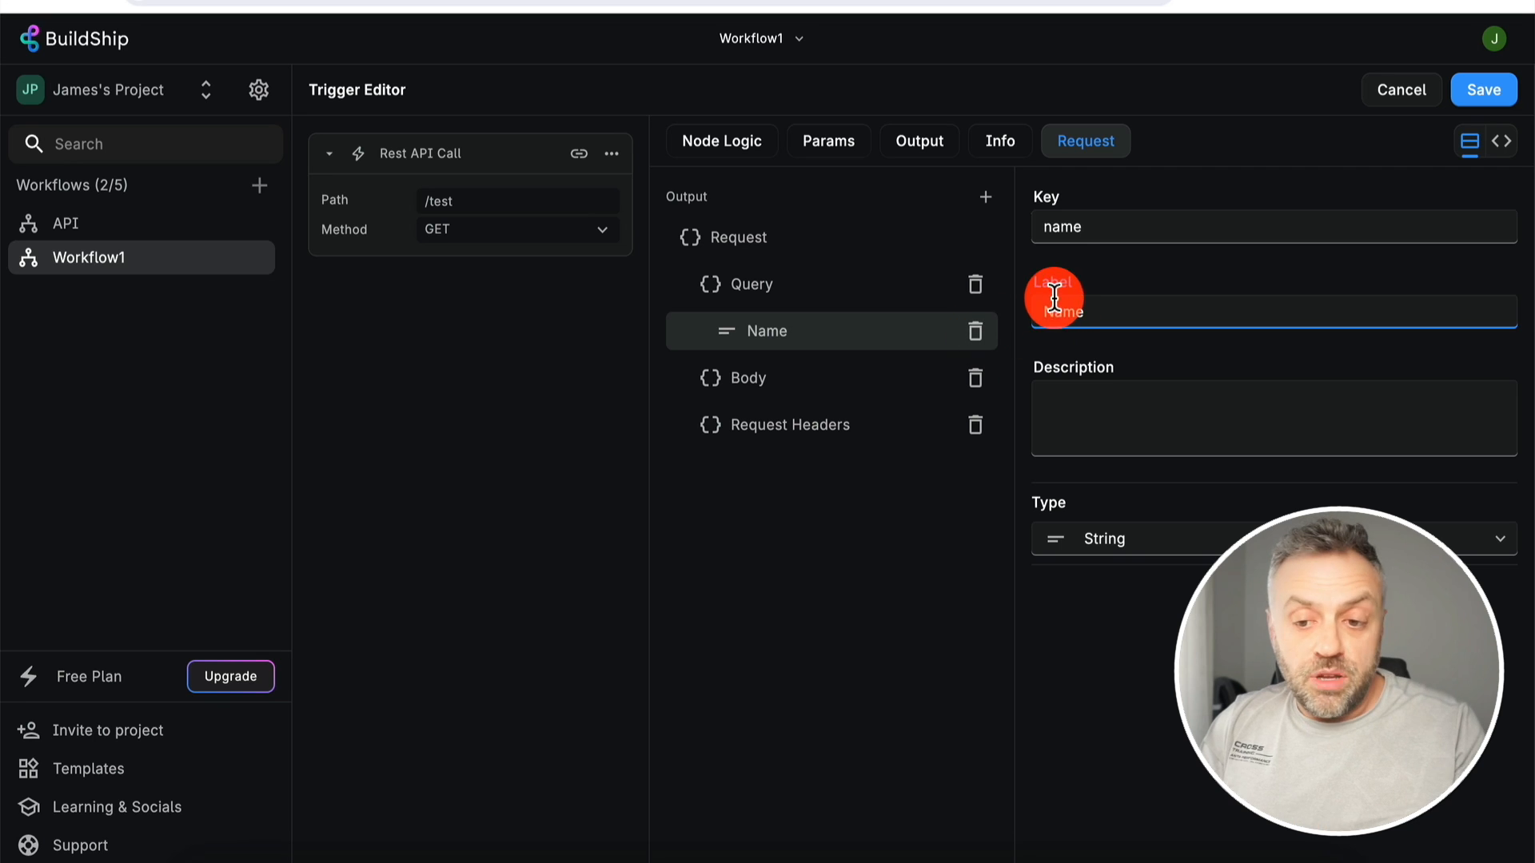
left_click(1488, 92)
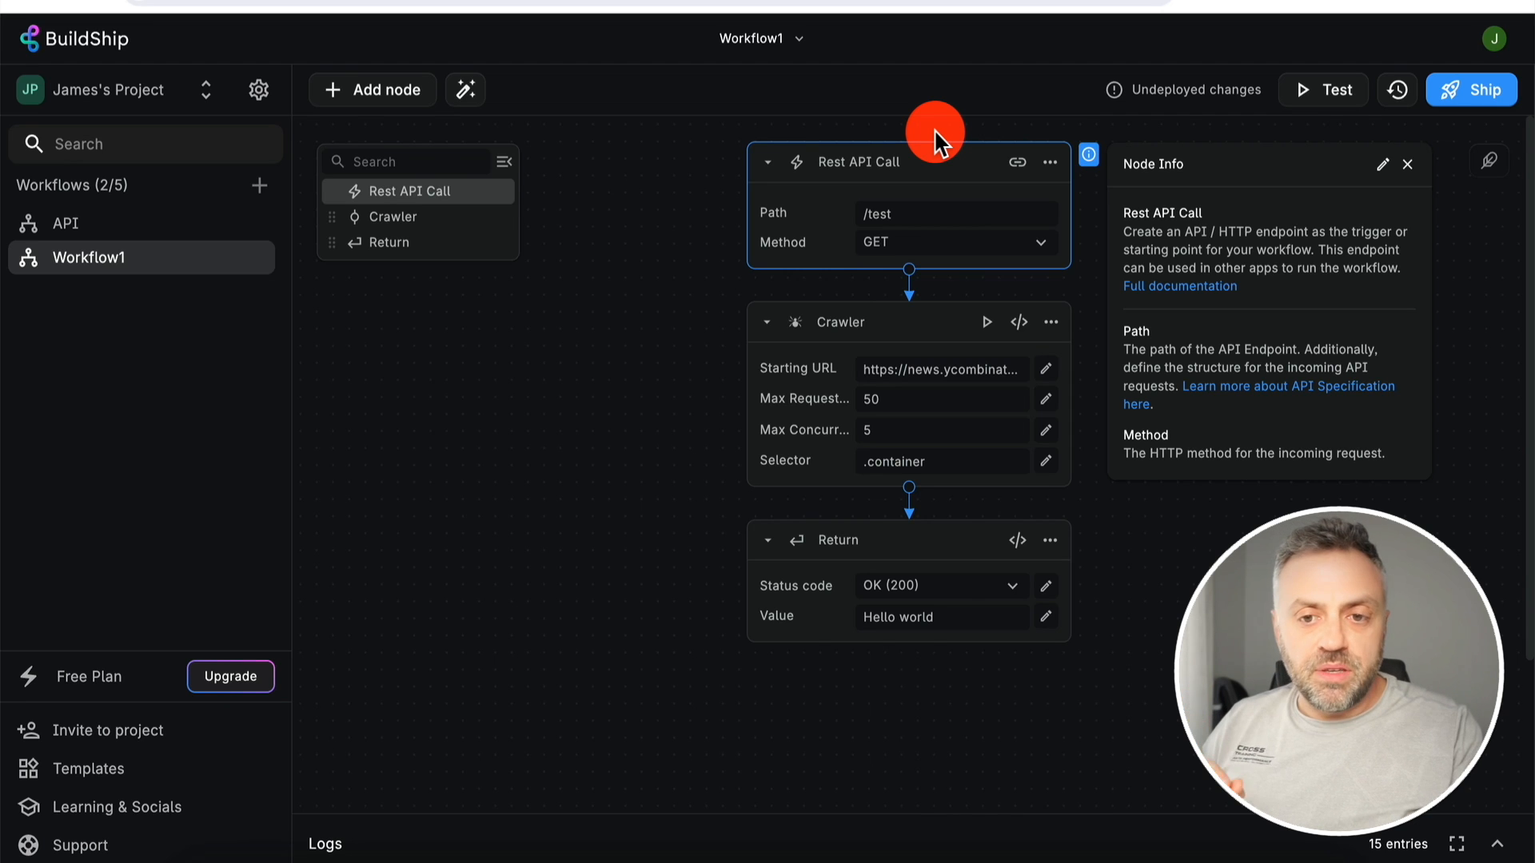
- Replace the Return value with the Request > Query > Name variable and ship the workflow
left_click(751, 0)
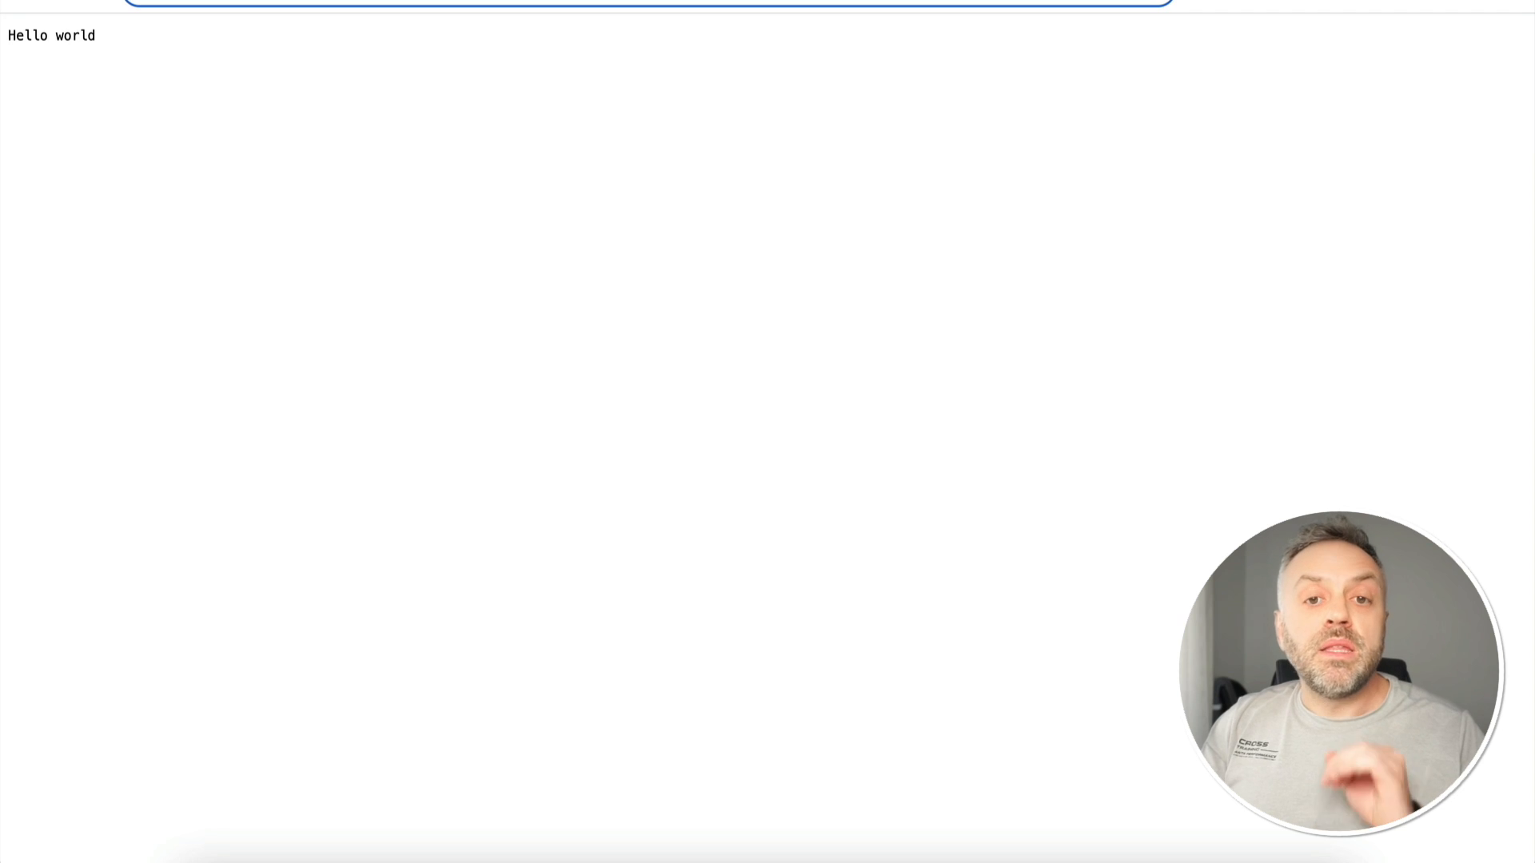
left_click(994, 234)
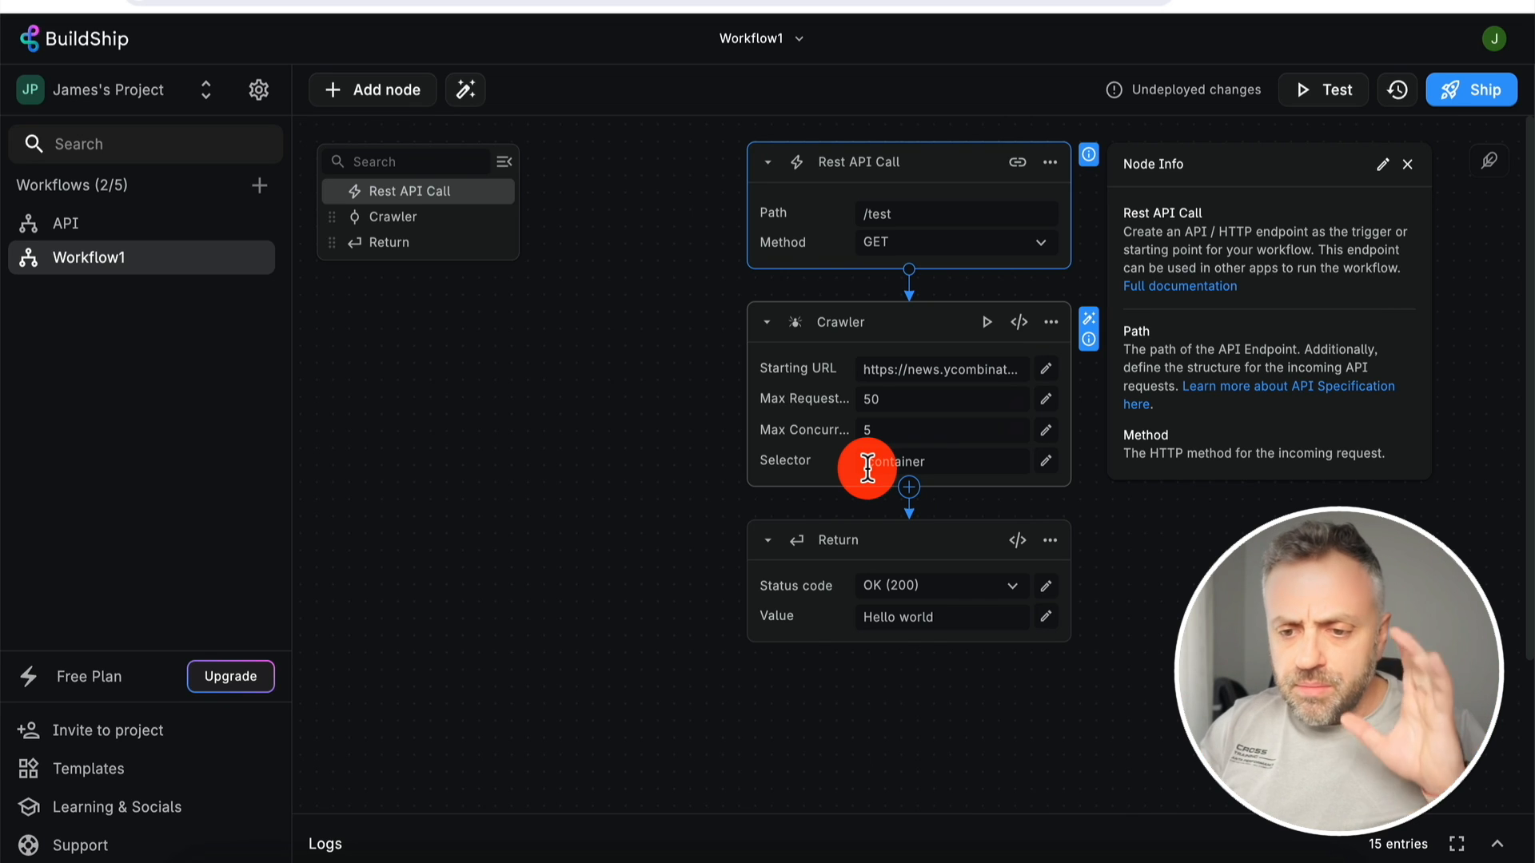
left_click(932, 618)
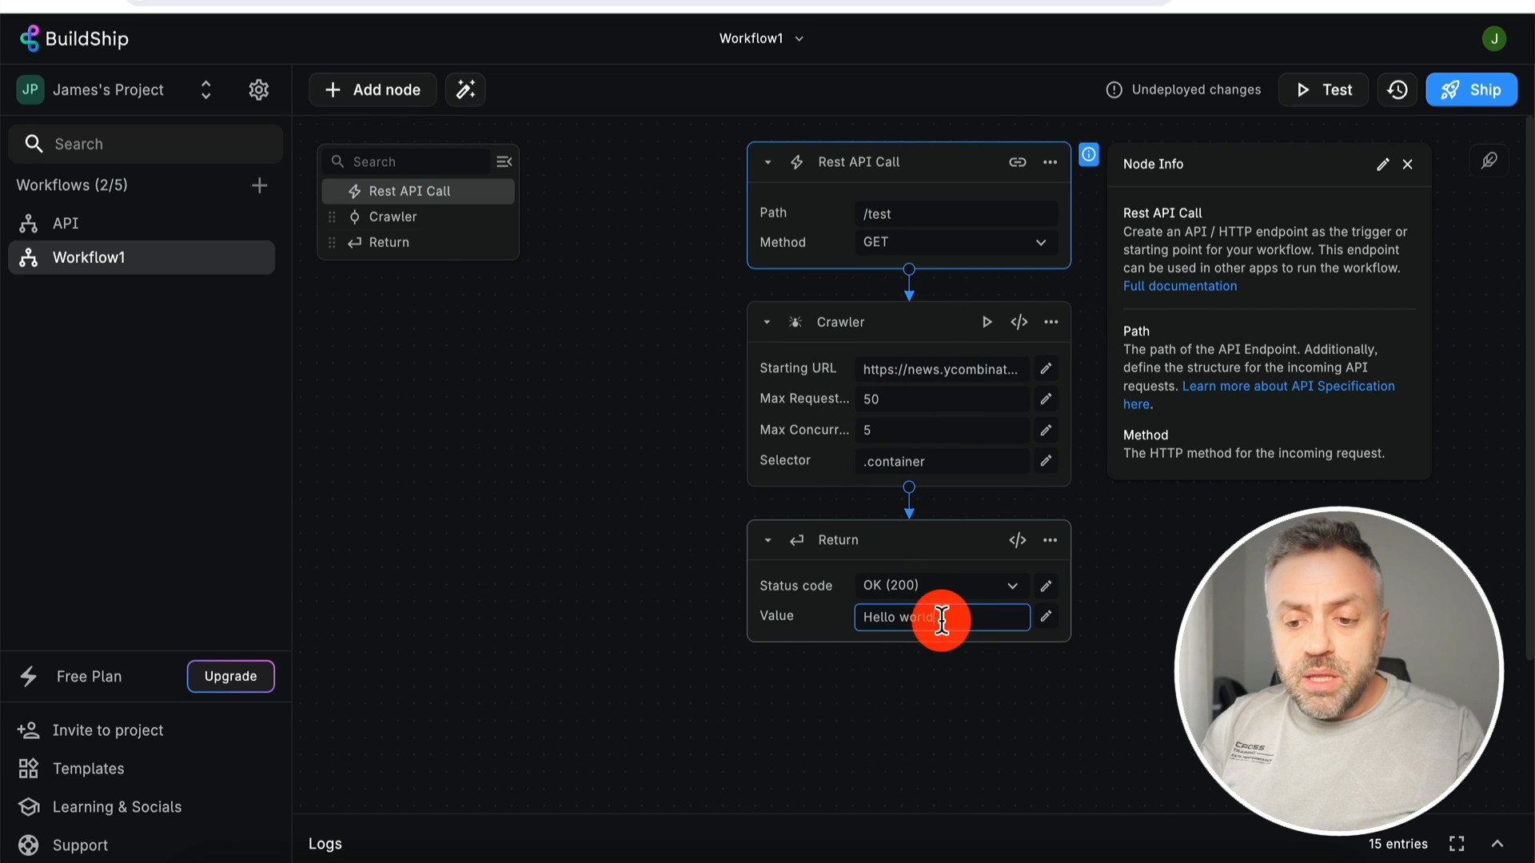
key("BackSpace")
key("BackSpace")
key("BackSpace")
key("BackSpace")
key("BackSpace")
key("BackSpace")
key("BackSpace")
key("BackSpace")
key("BackSpace")
key("BackSpace")
key("BackSpace")
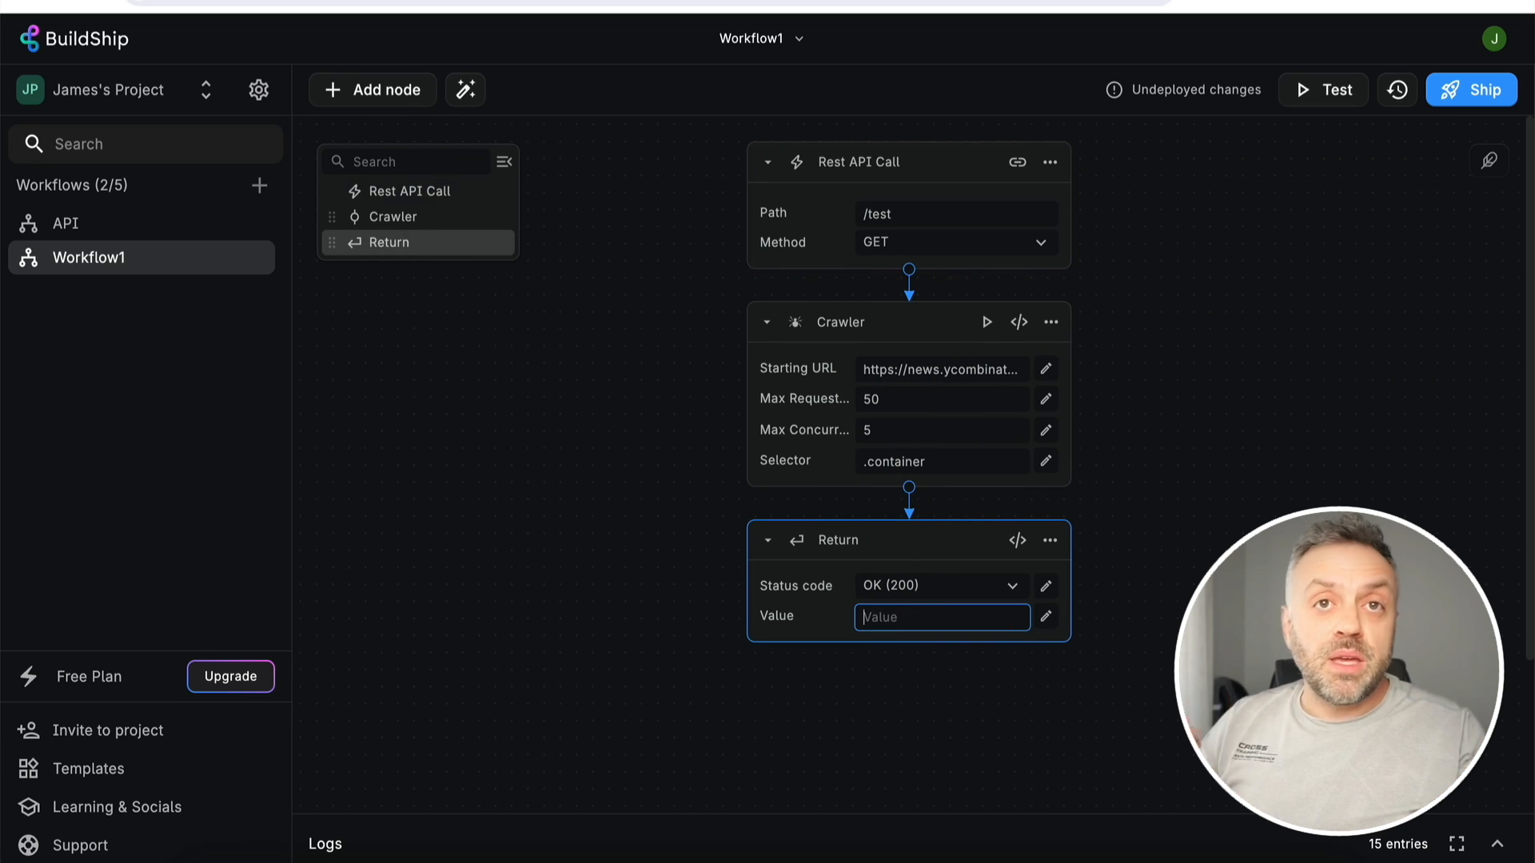
left_click(1047, 616)
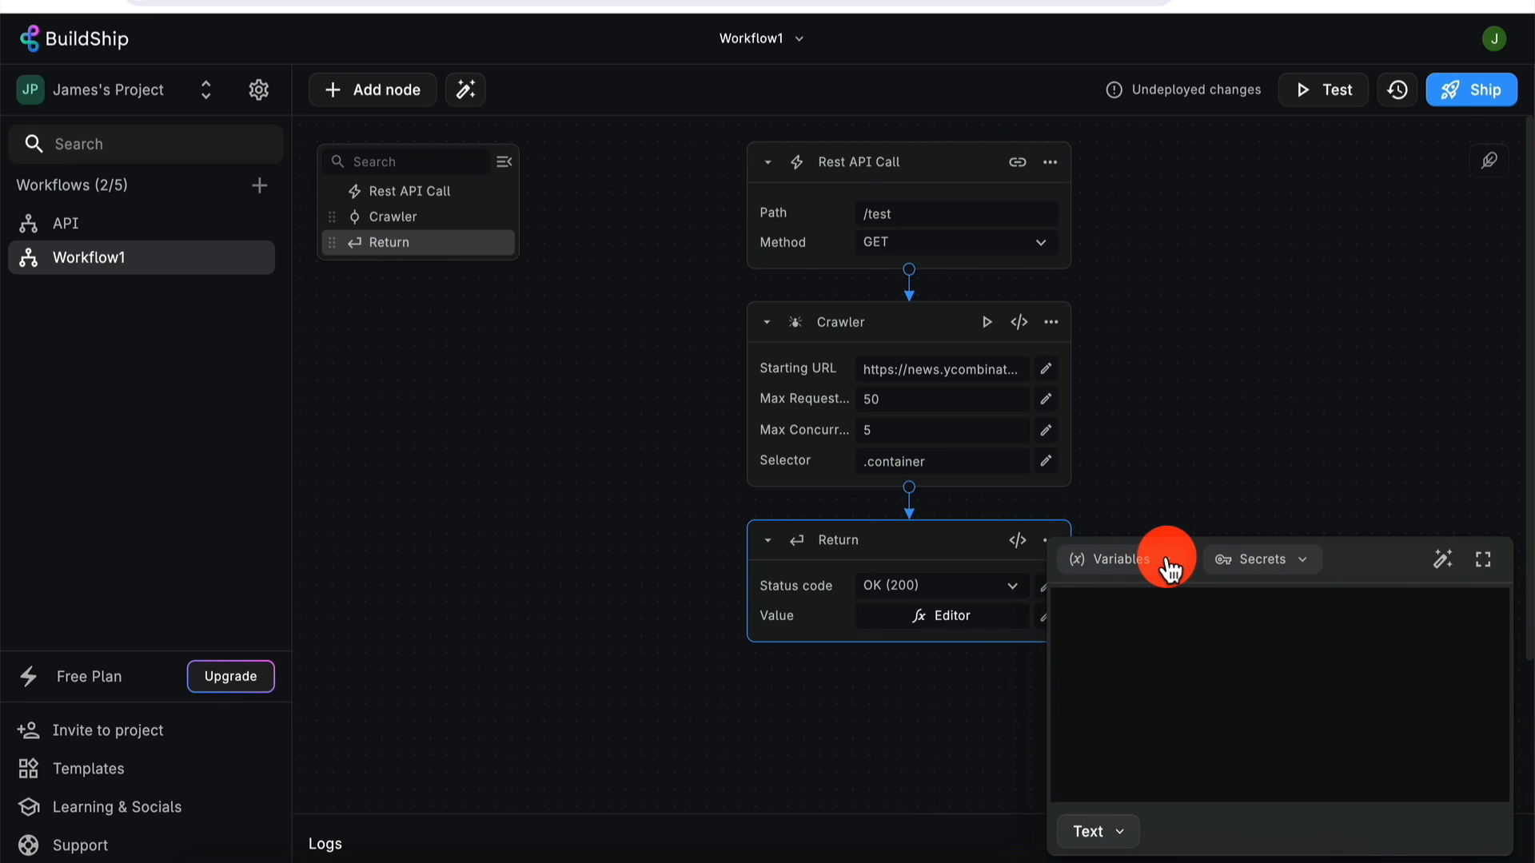
left_click(1167, 558)
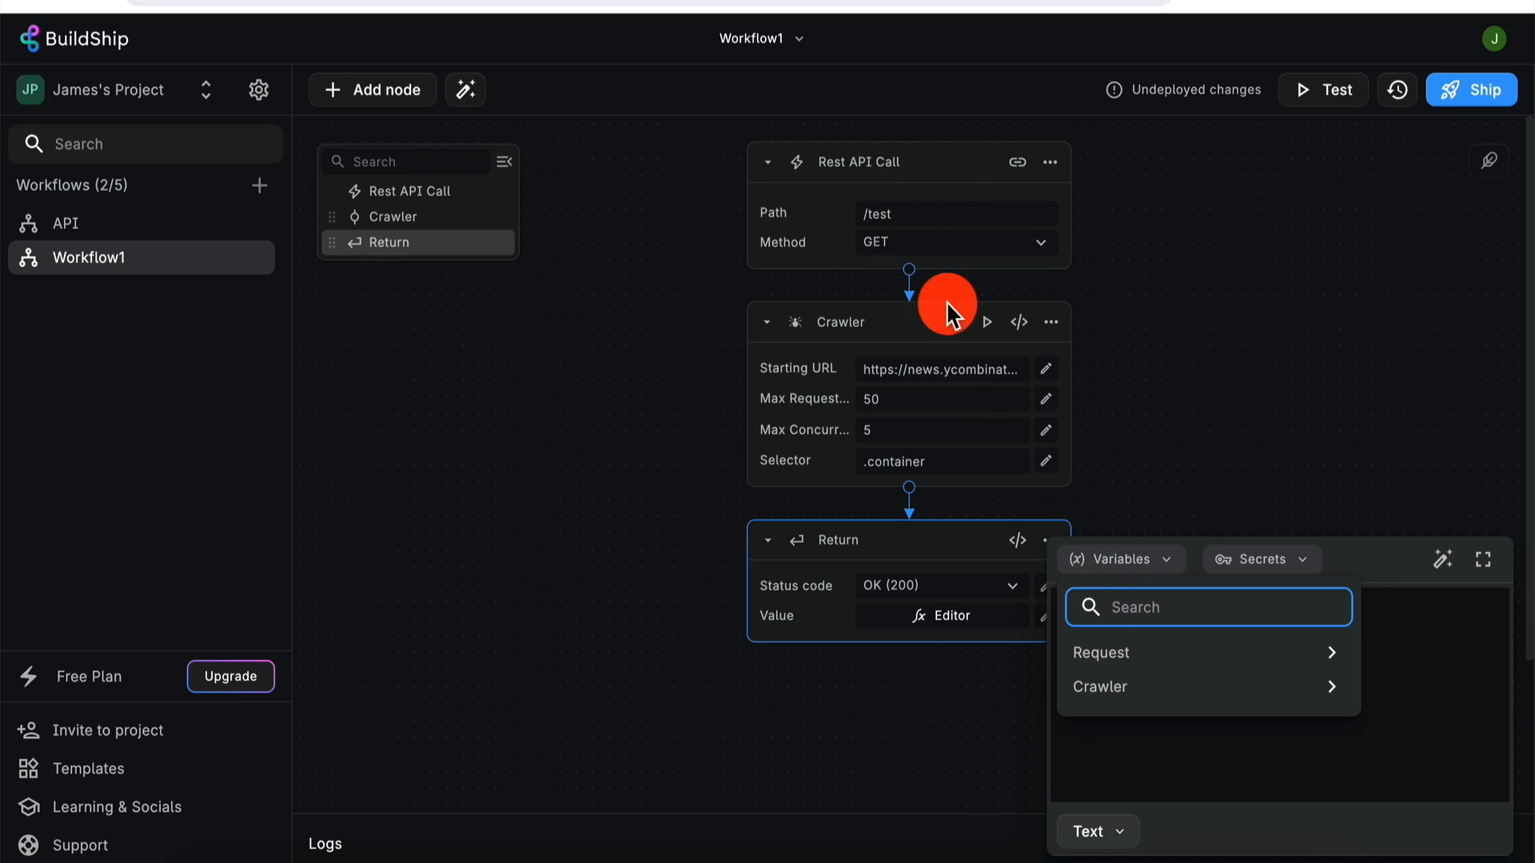
left_click(1323, 663)
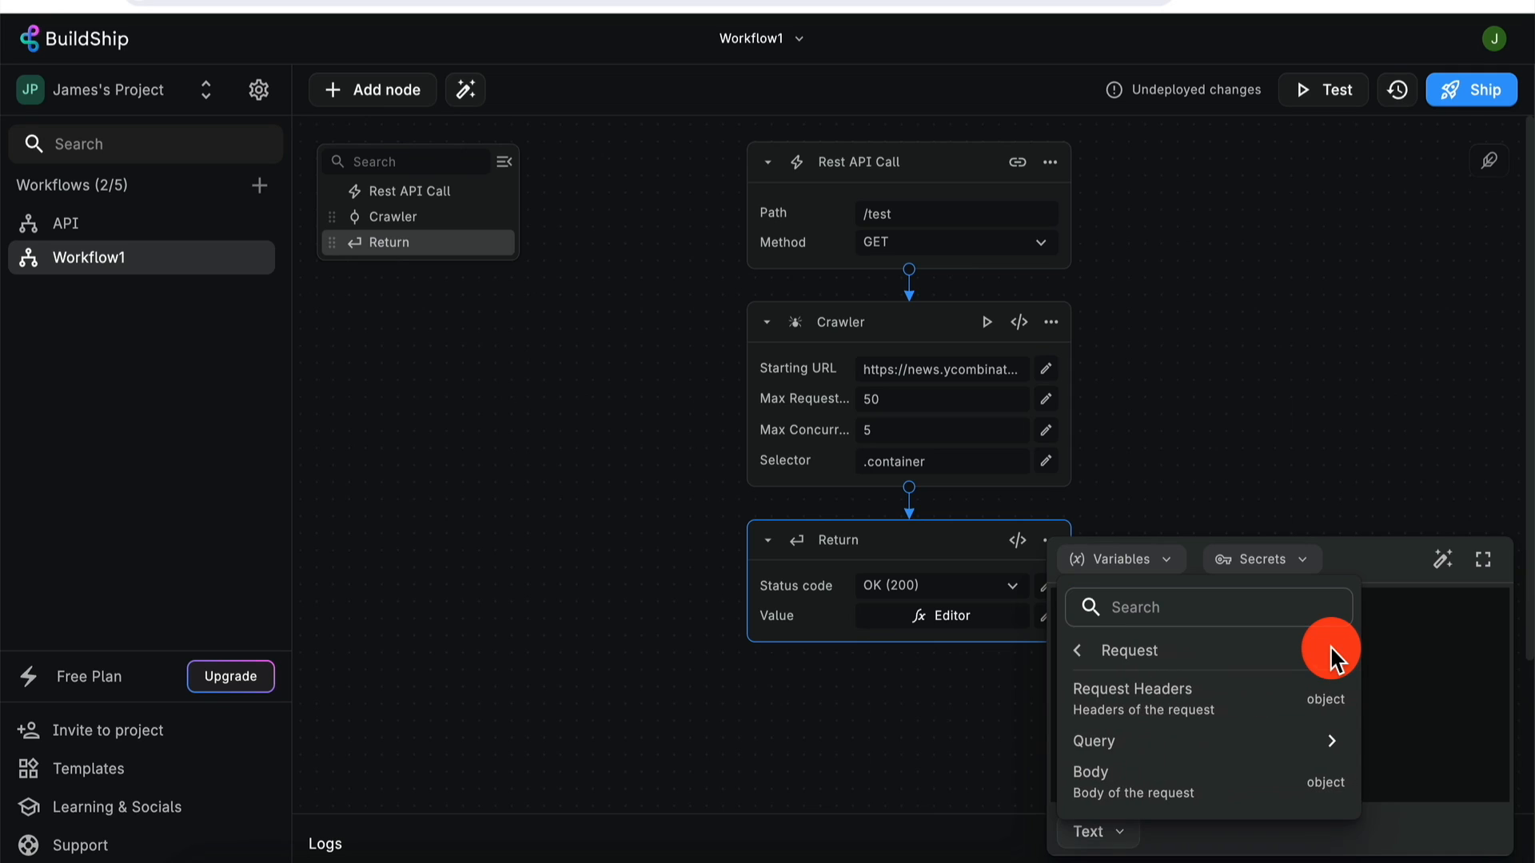
left_click(1331, 740)
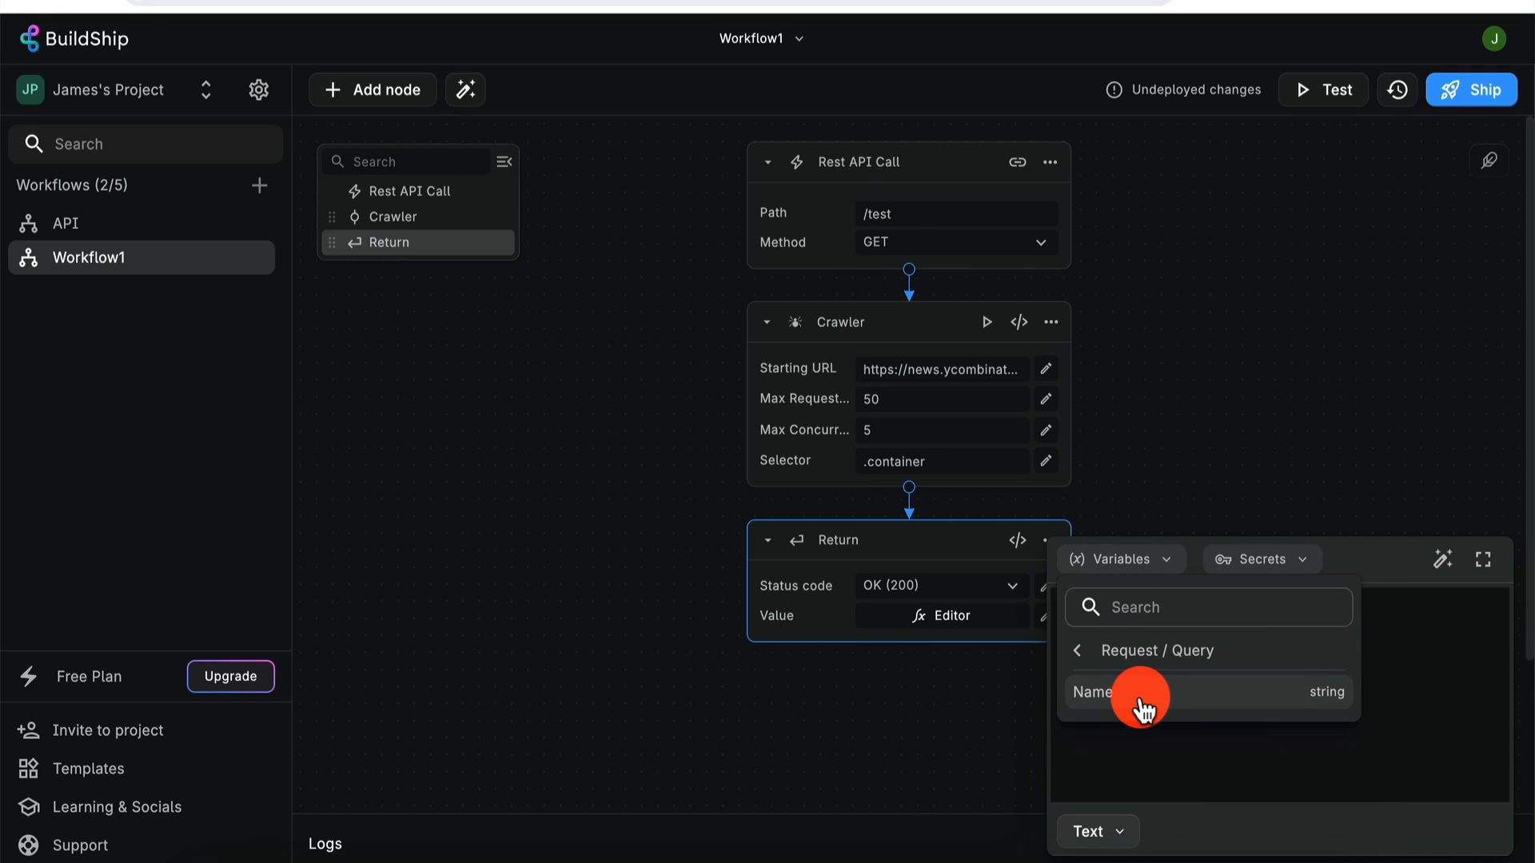
left_click(1143, 708)
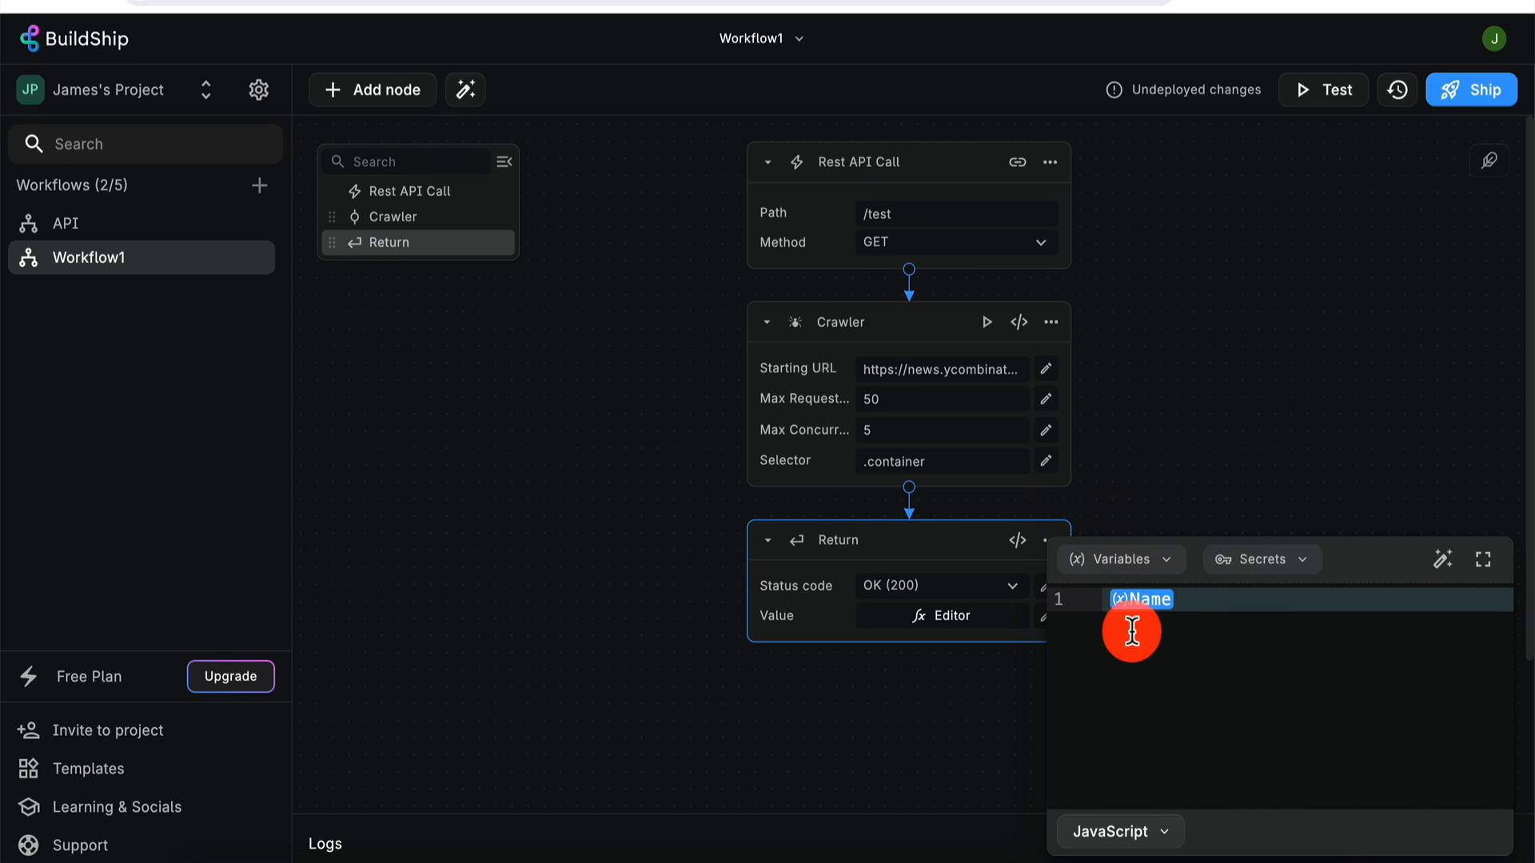
left_click(1199, 403)
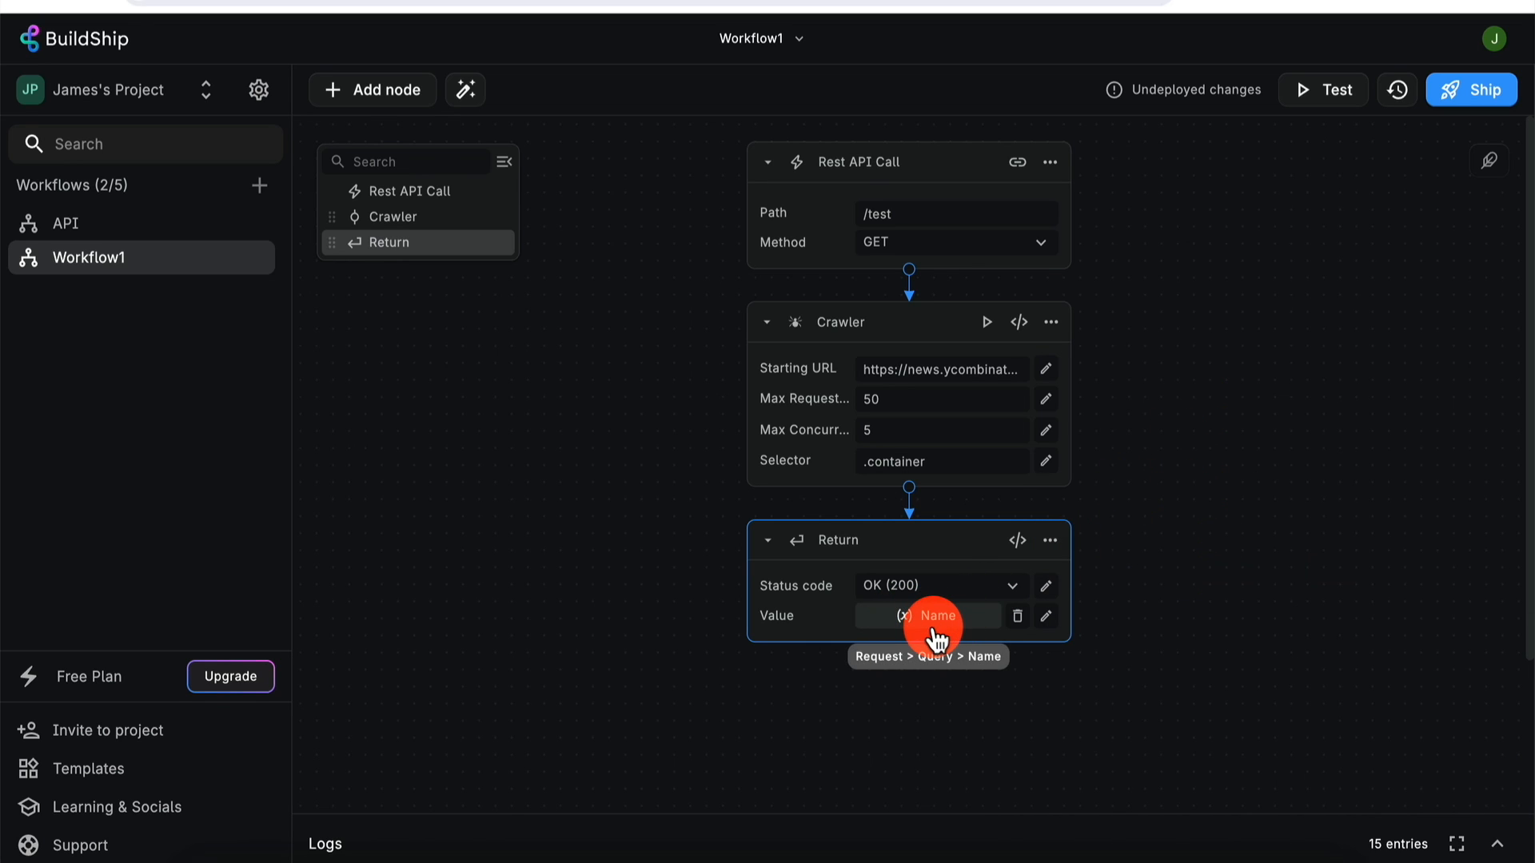
left_click(1469, 87)
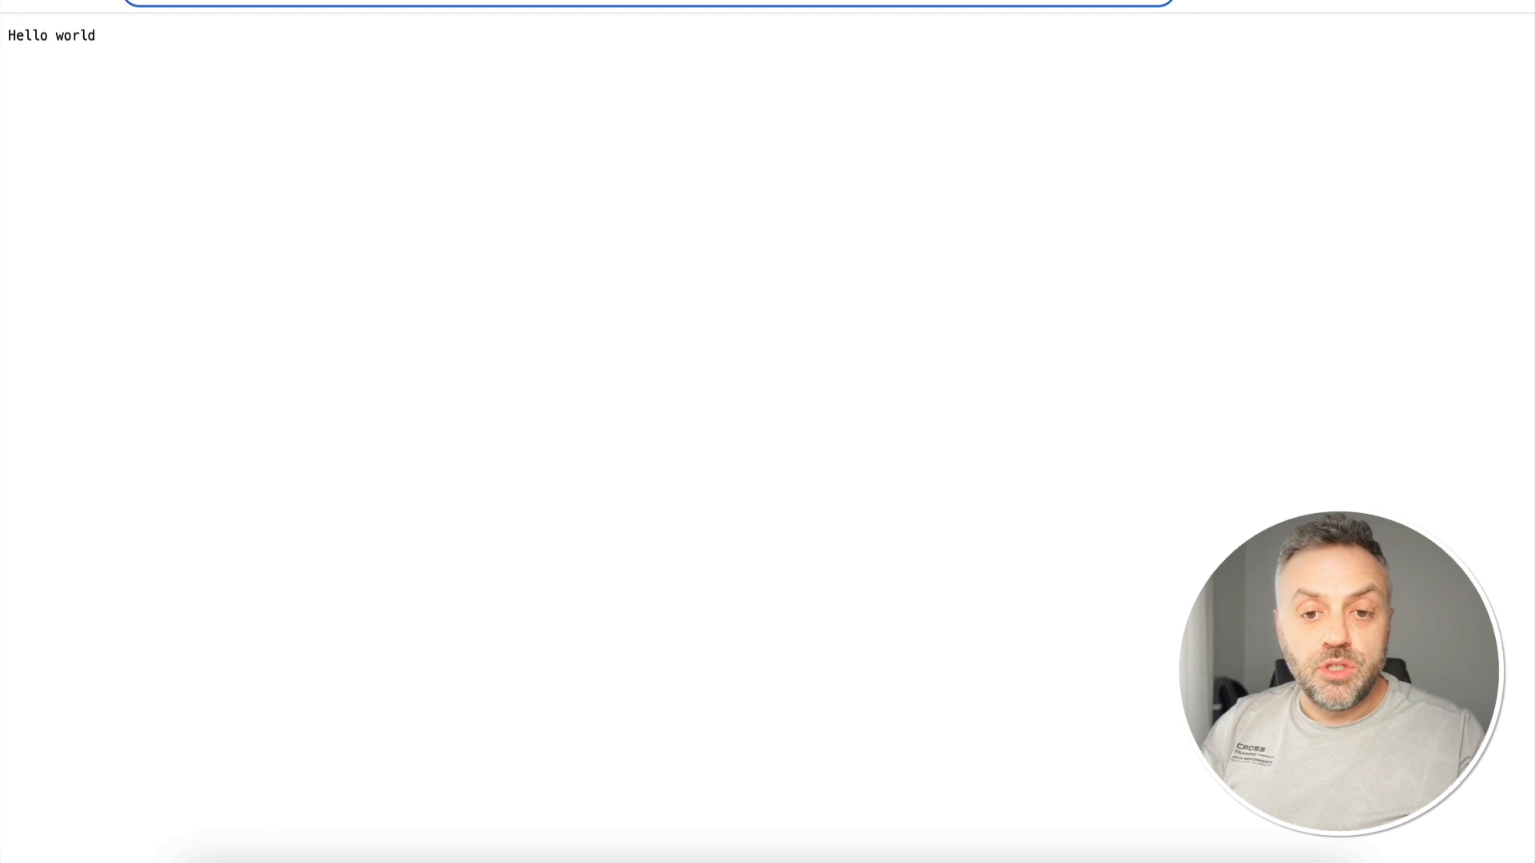
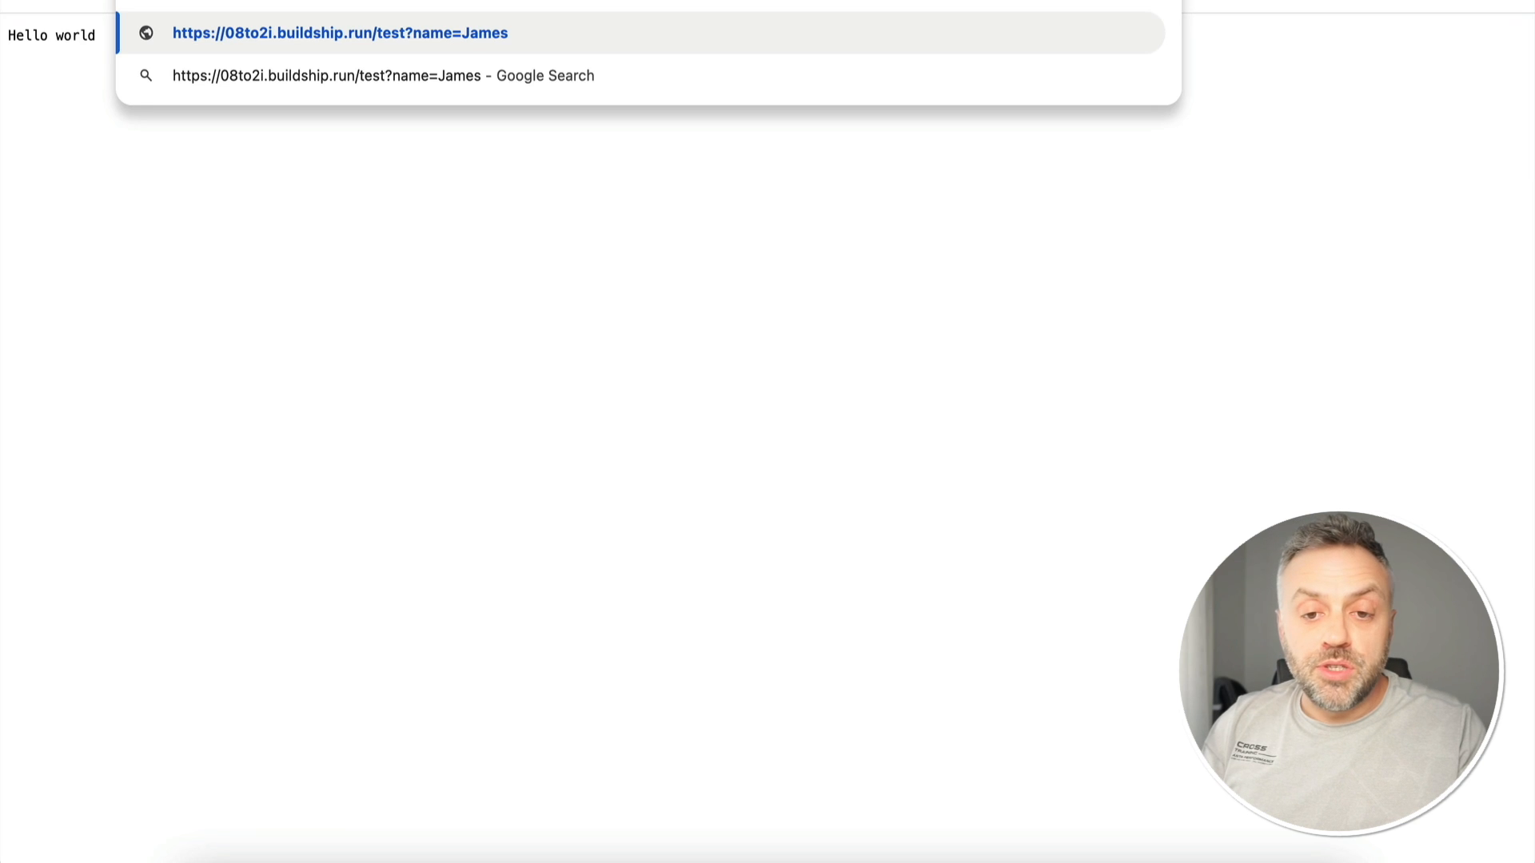
- Load the /test endpoint with a name query parameter, confirm it echoes the name, and return to BuildShip
key("Return")
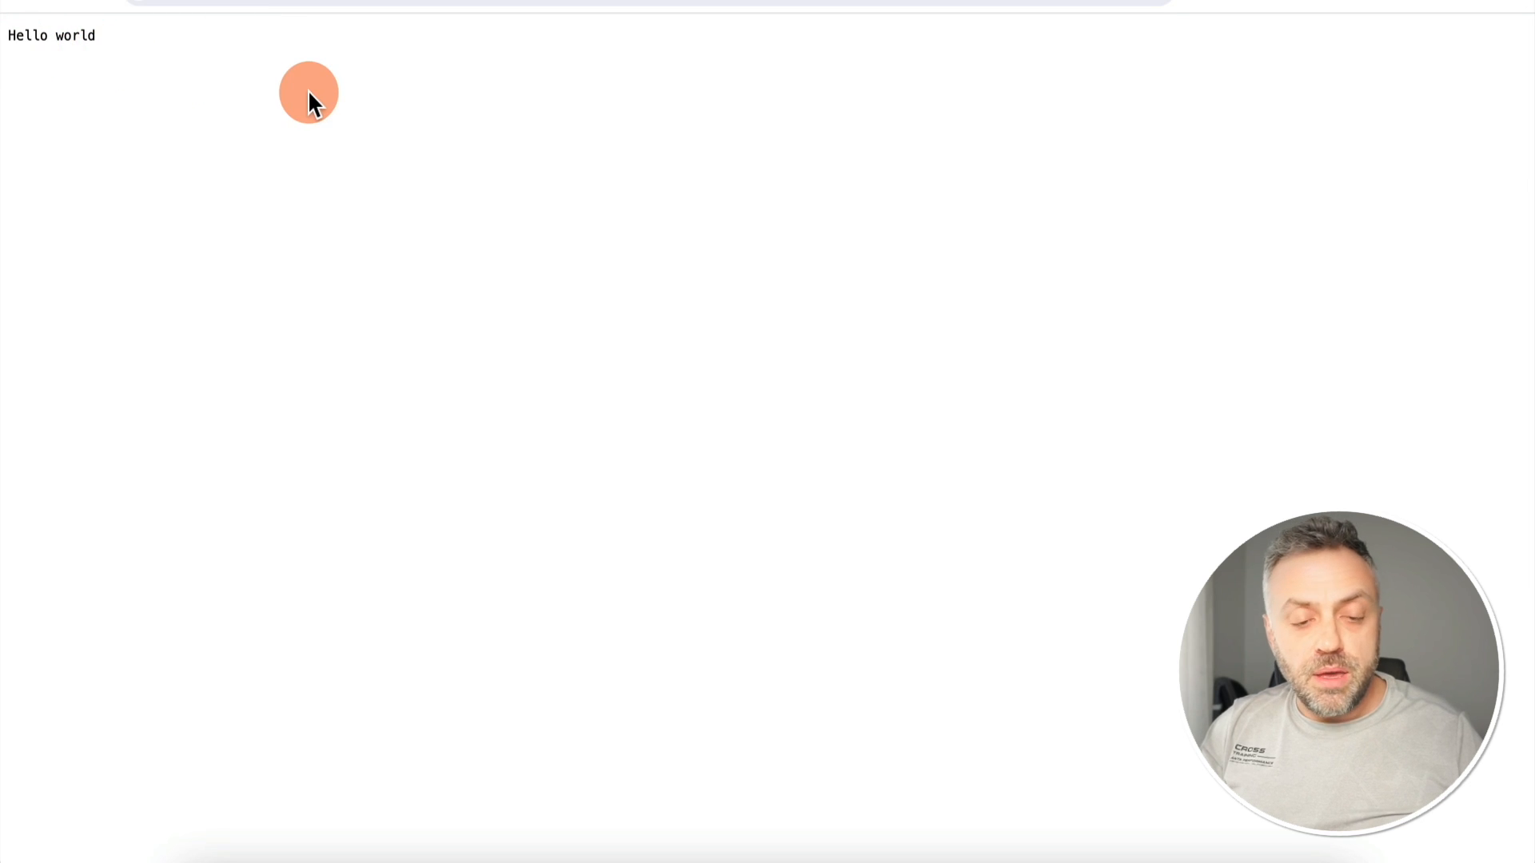
key("super+r")
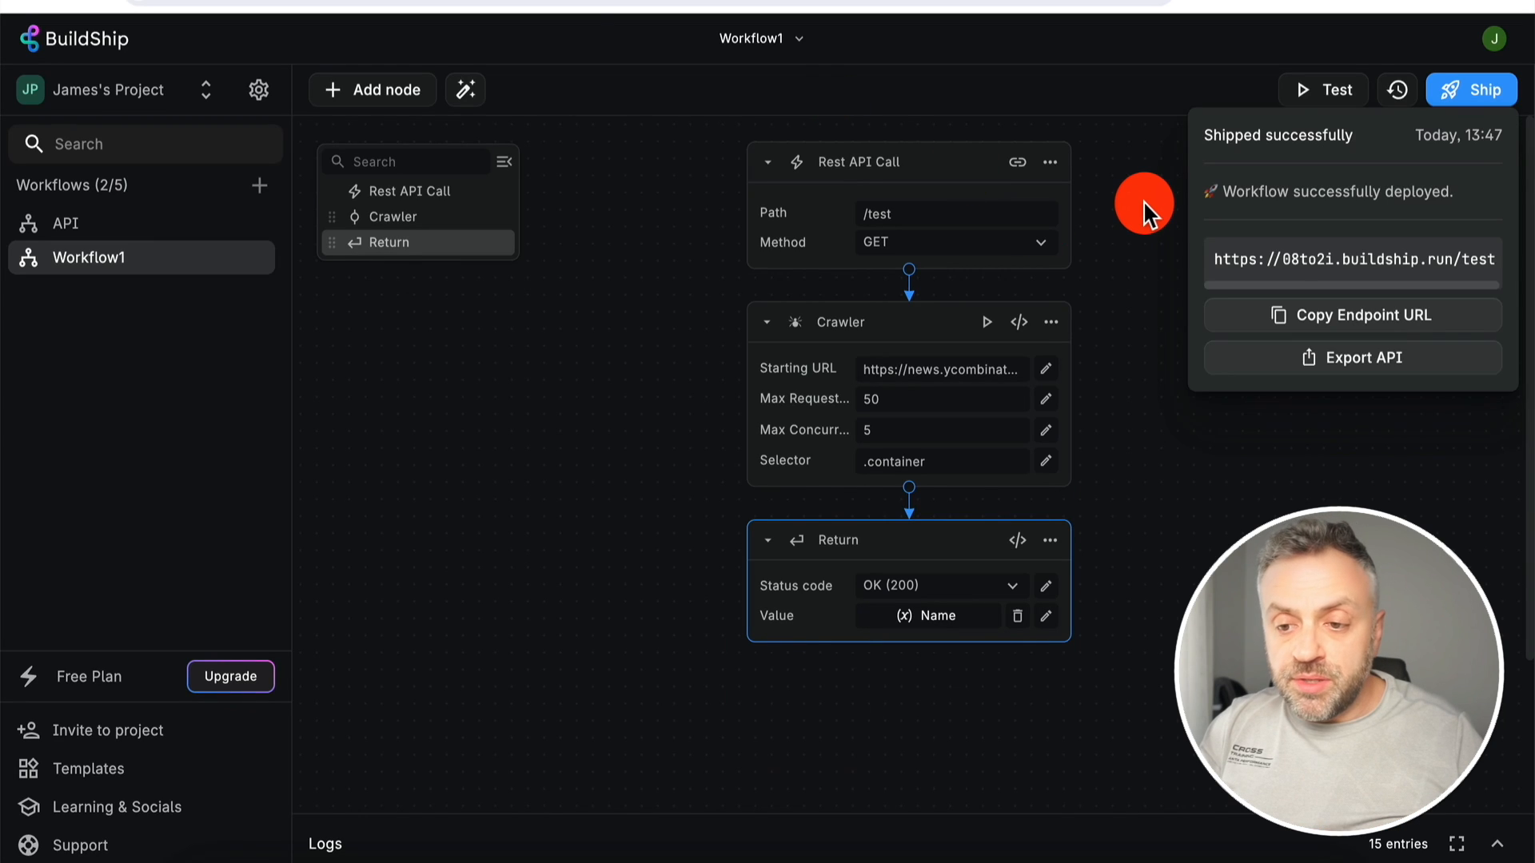
left_click(1143, 206)
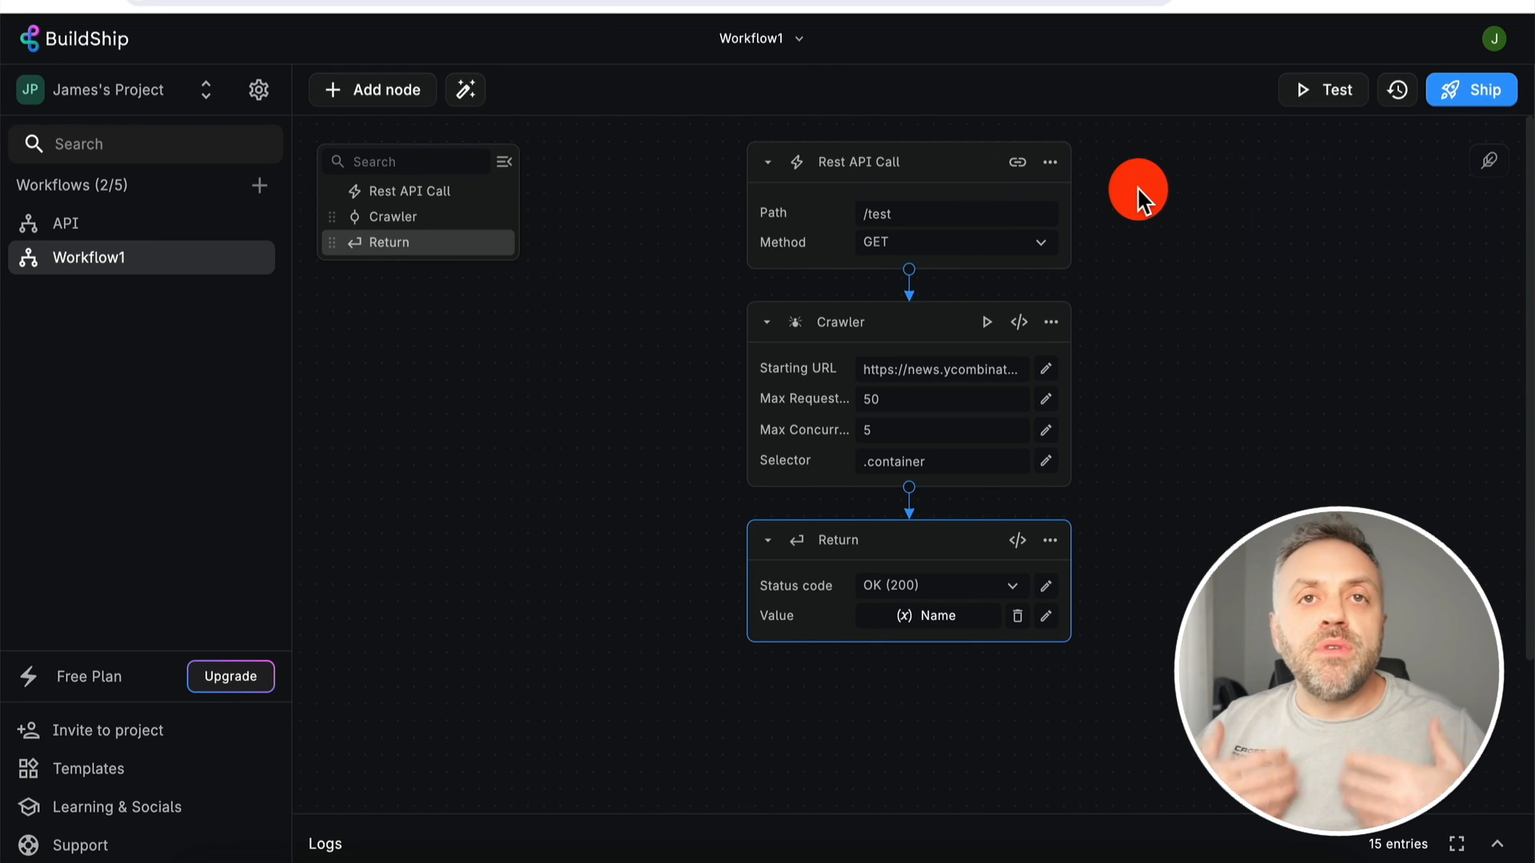
- In the trigger's Request Body, add a field with key 'city' and label 'City'
left_click(1050, 161)
left_click(1093, 209)
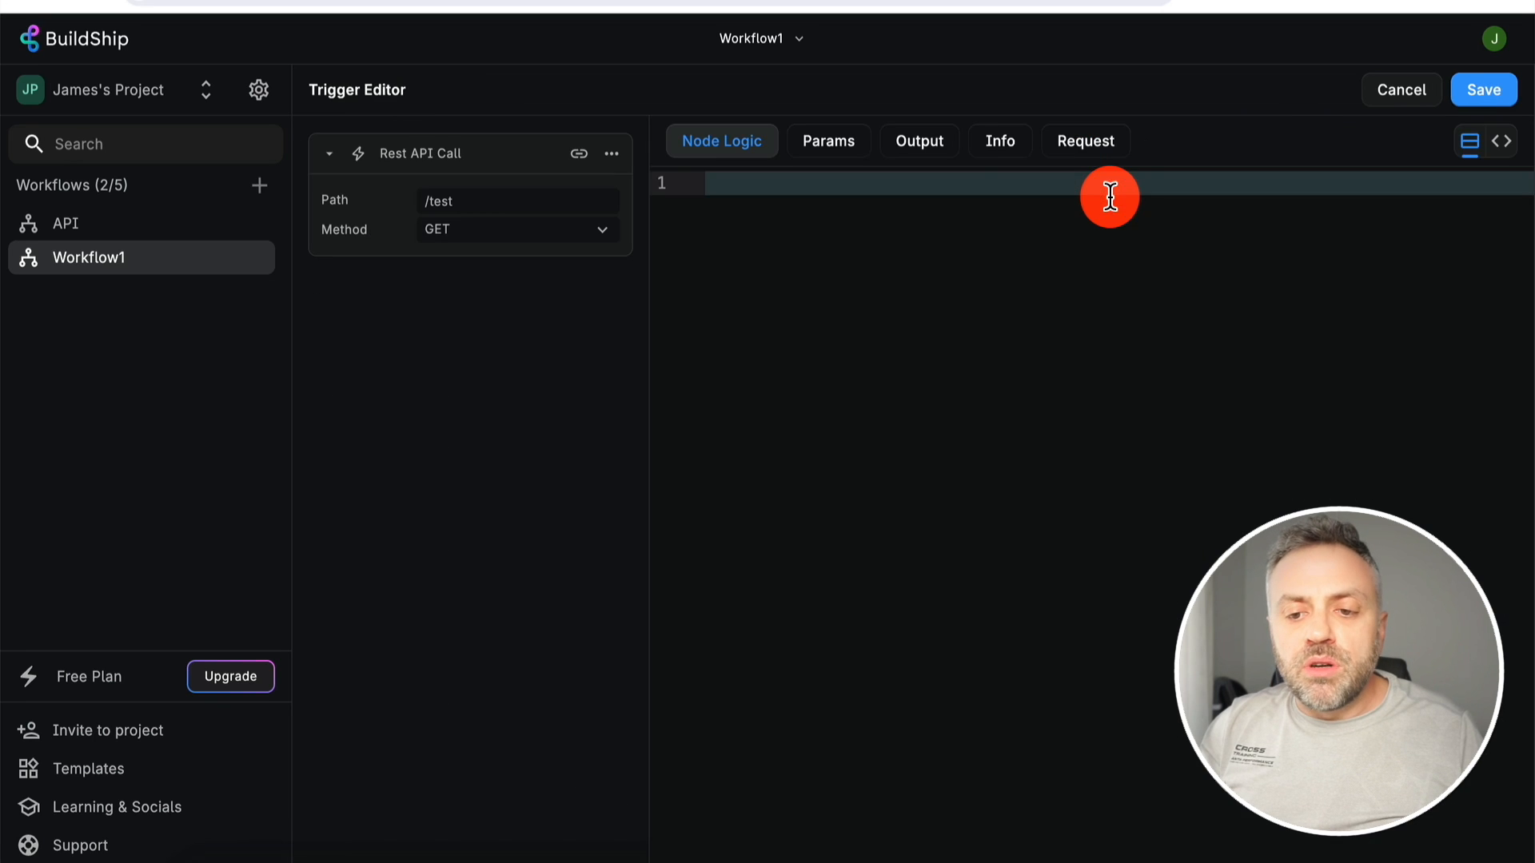
left_click(1085, 142)
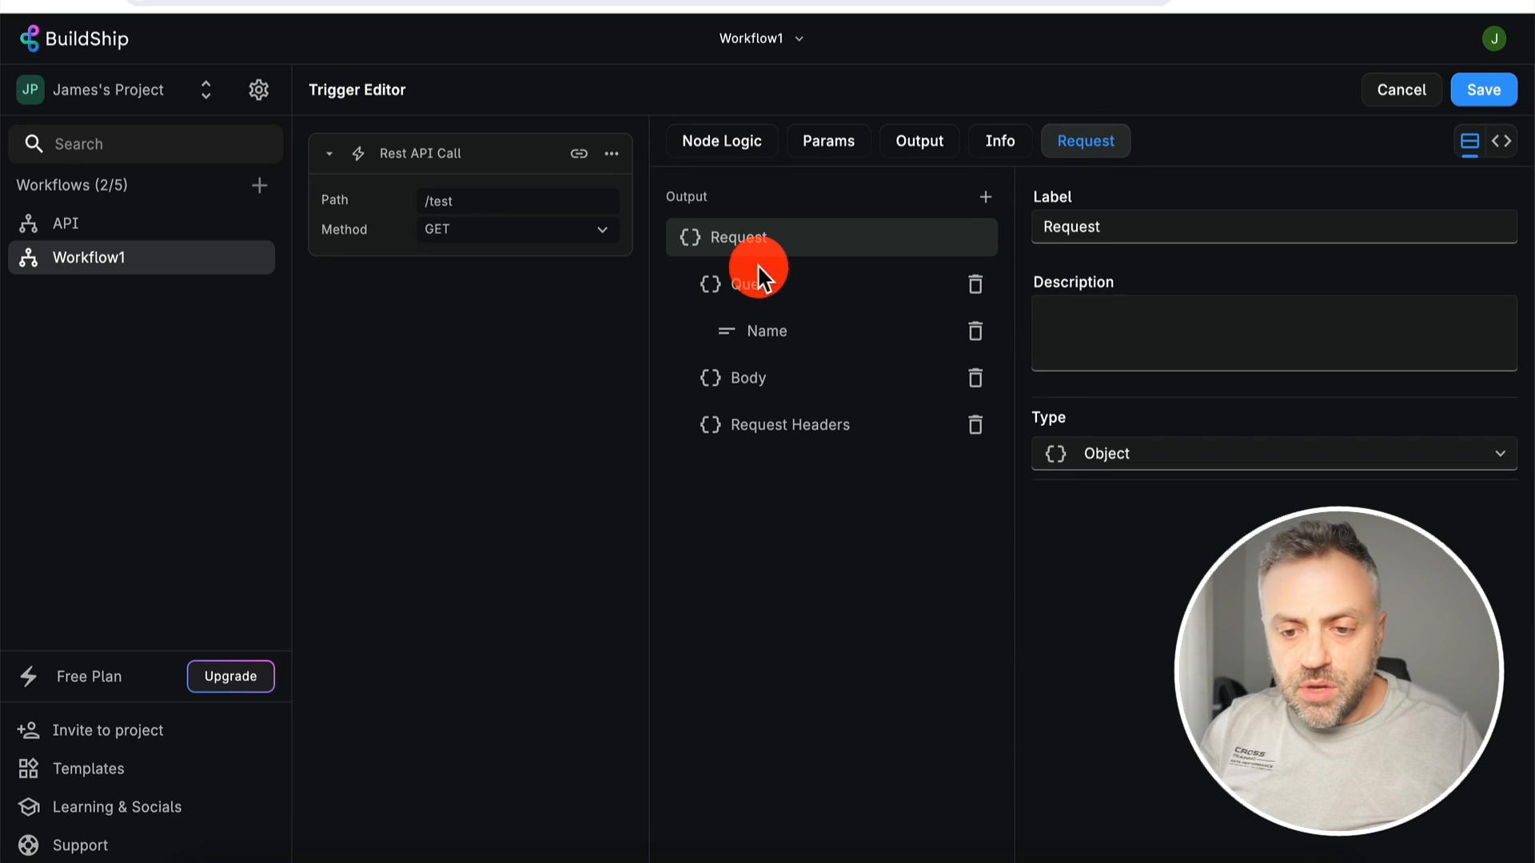
left_click(773, 392)
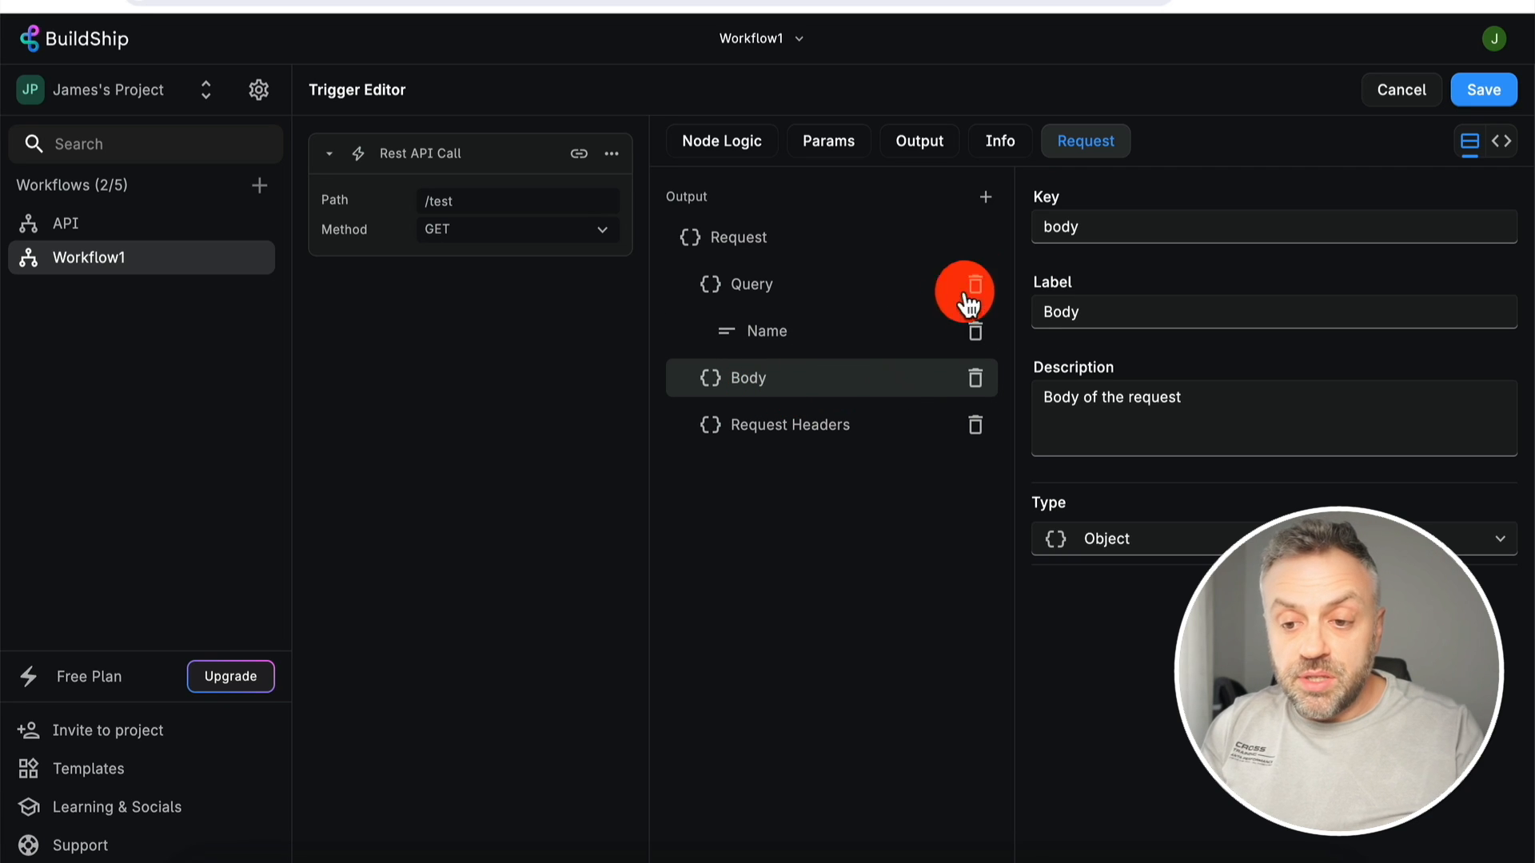
left_click(986, 200)
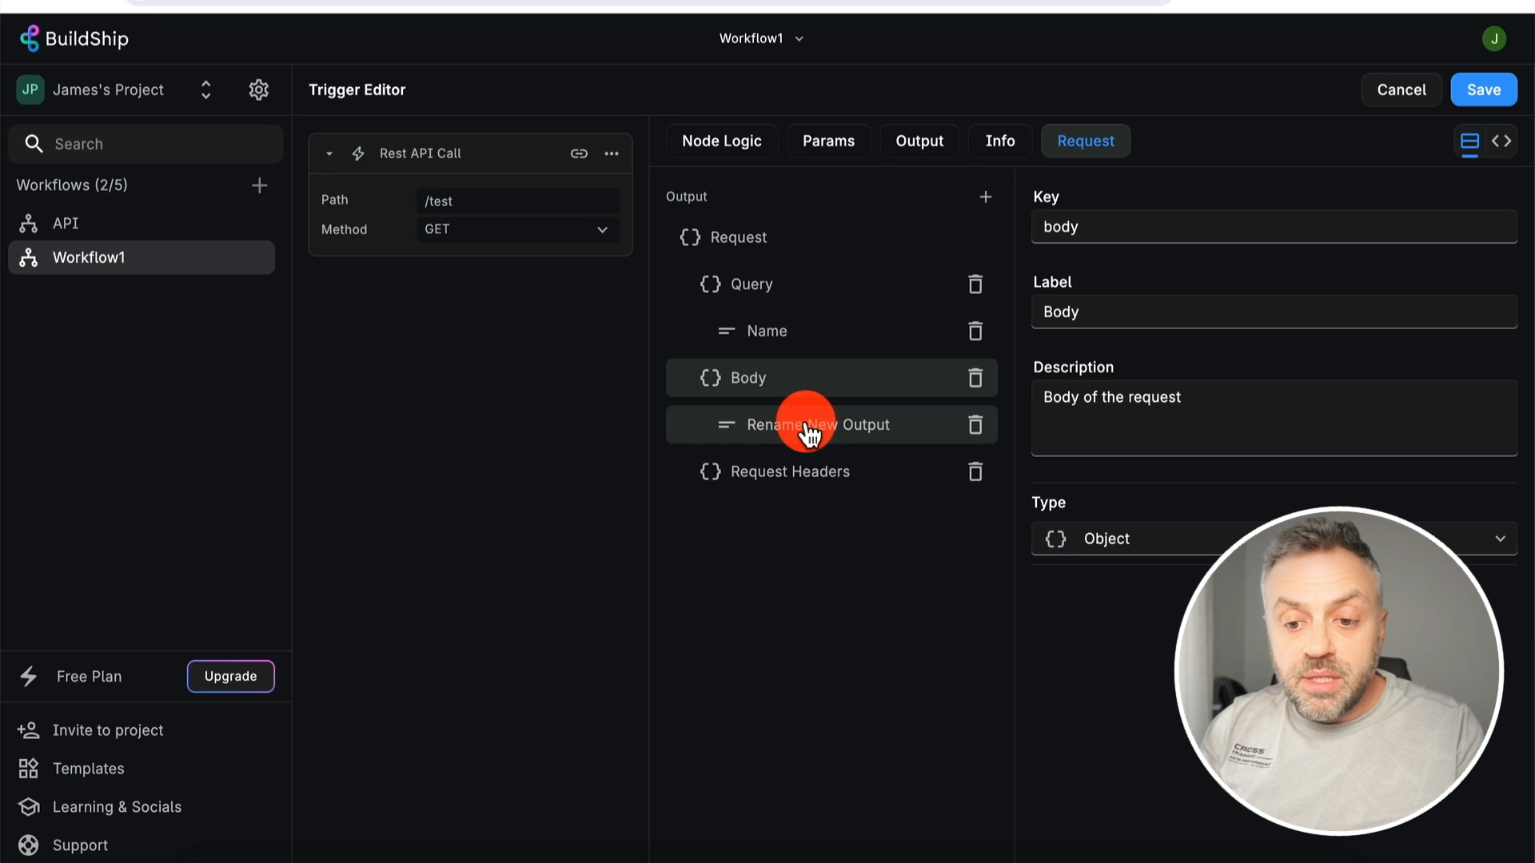
left_click(775, 429)
left_click(1191, 228)
double_click(1193, 227)
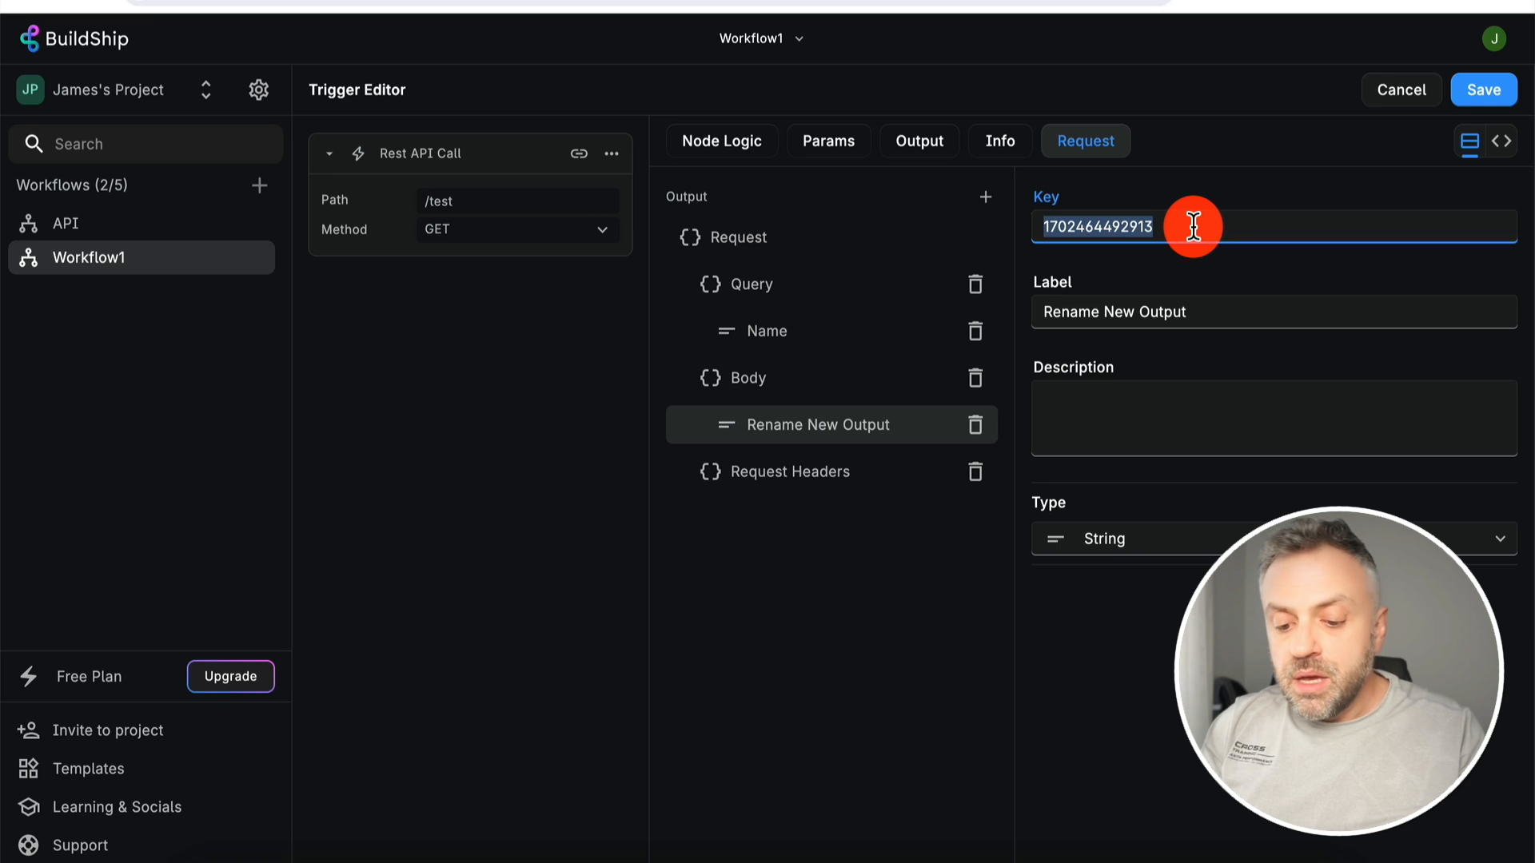
type("city")
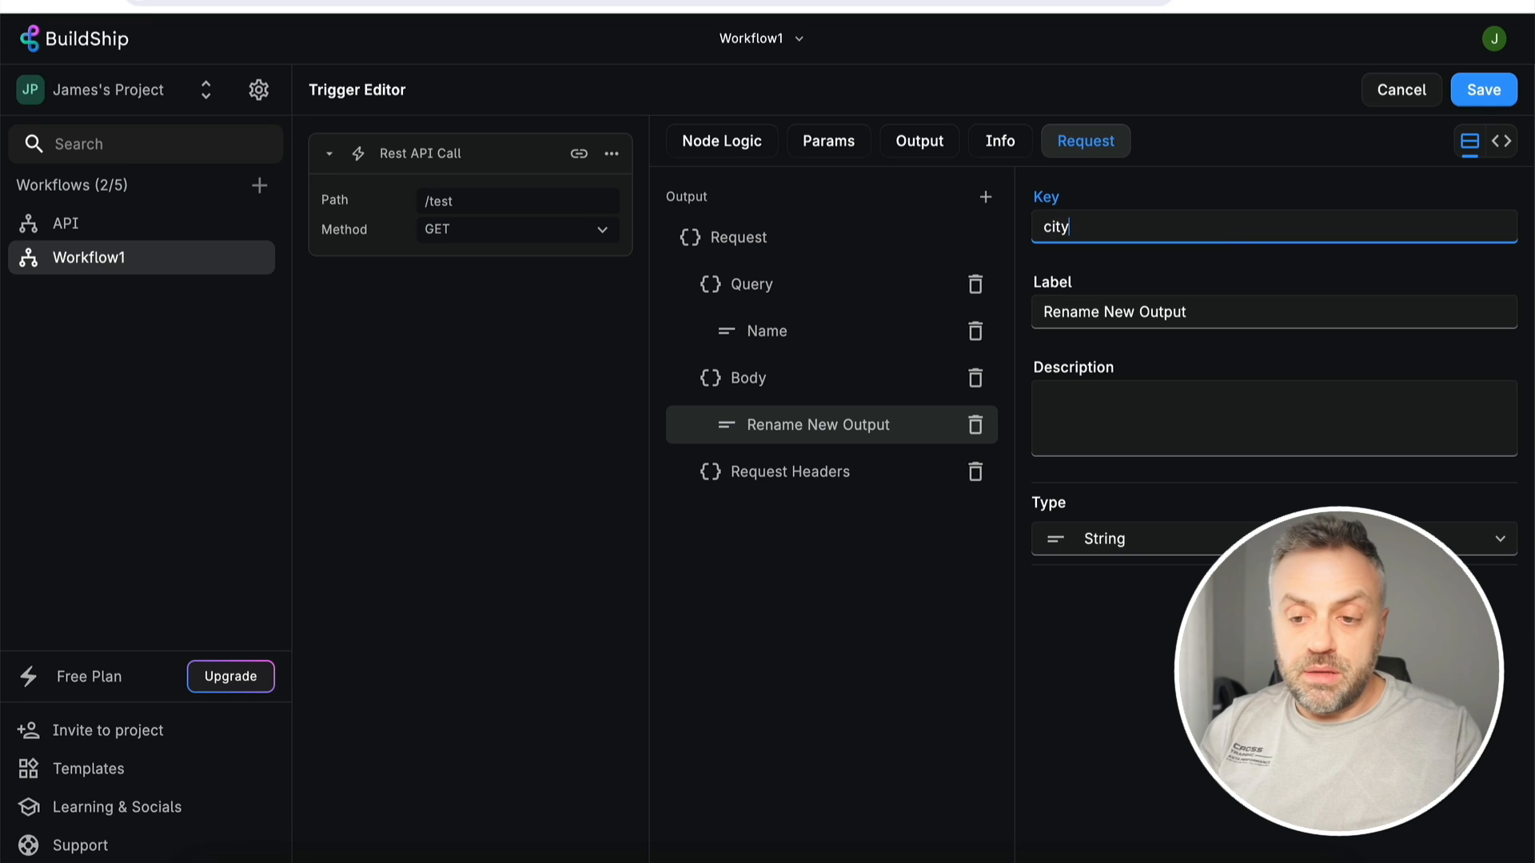
triple_click(1259, 311)
type("City")
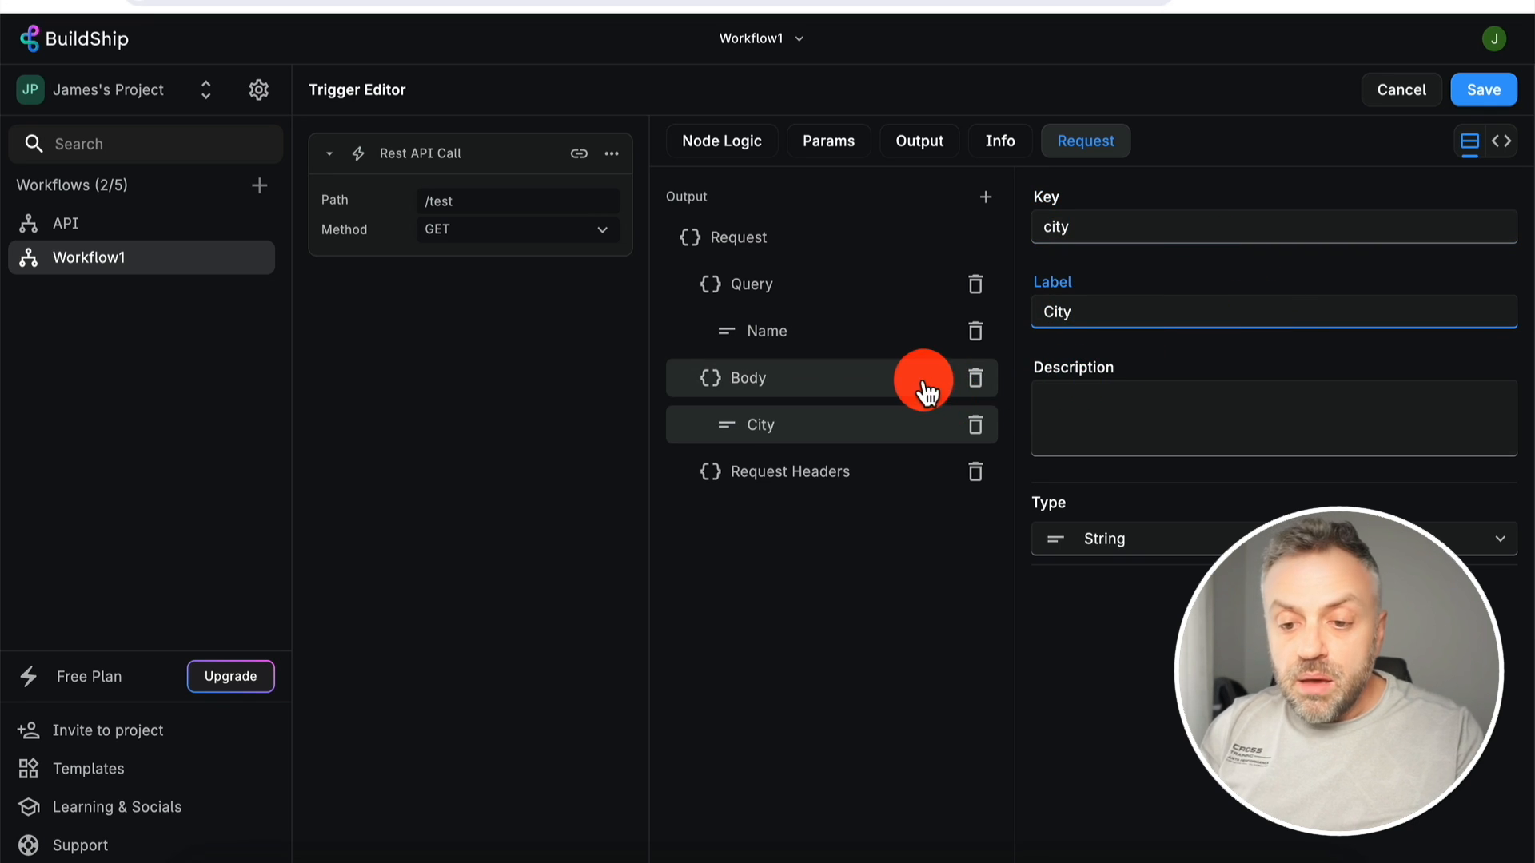
- Add a second Body field with key 'state' and label 'State', then save the trigger
left_click(988, 199)
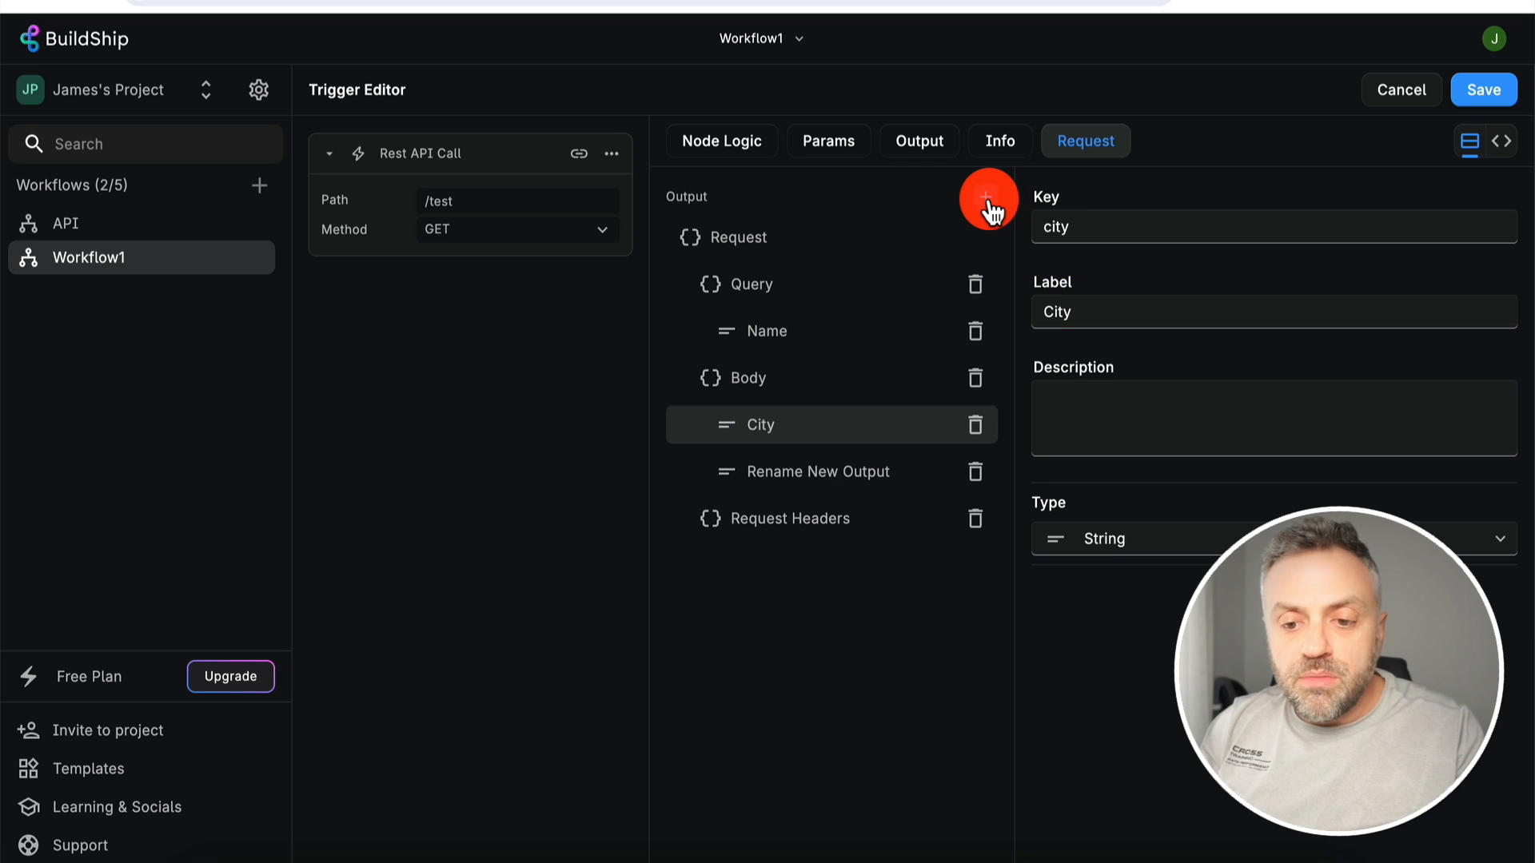
left_click(839, 471)
double_click(1159, 228)
type("state")
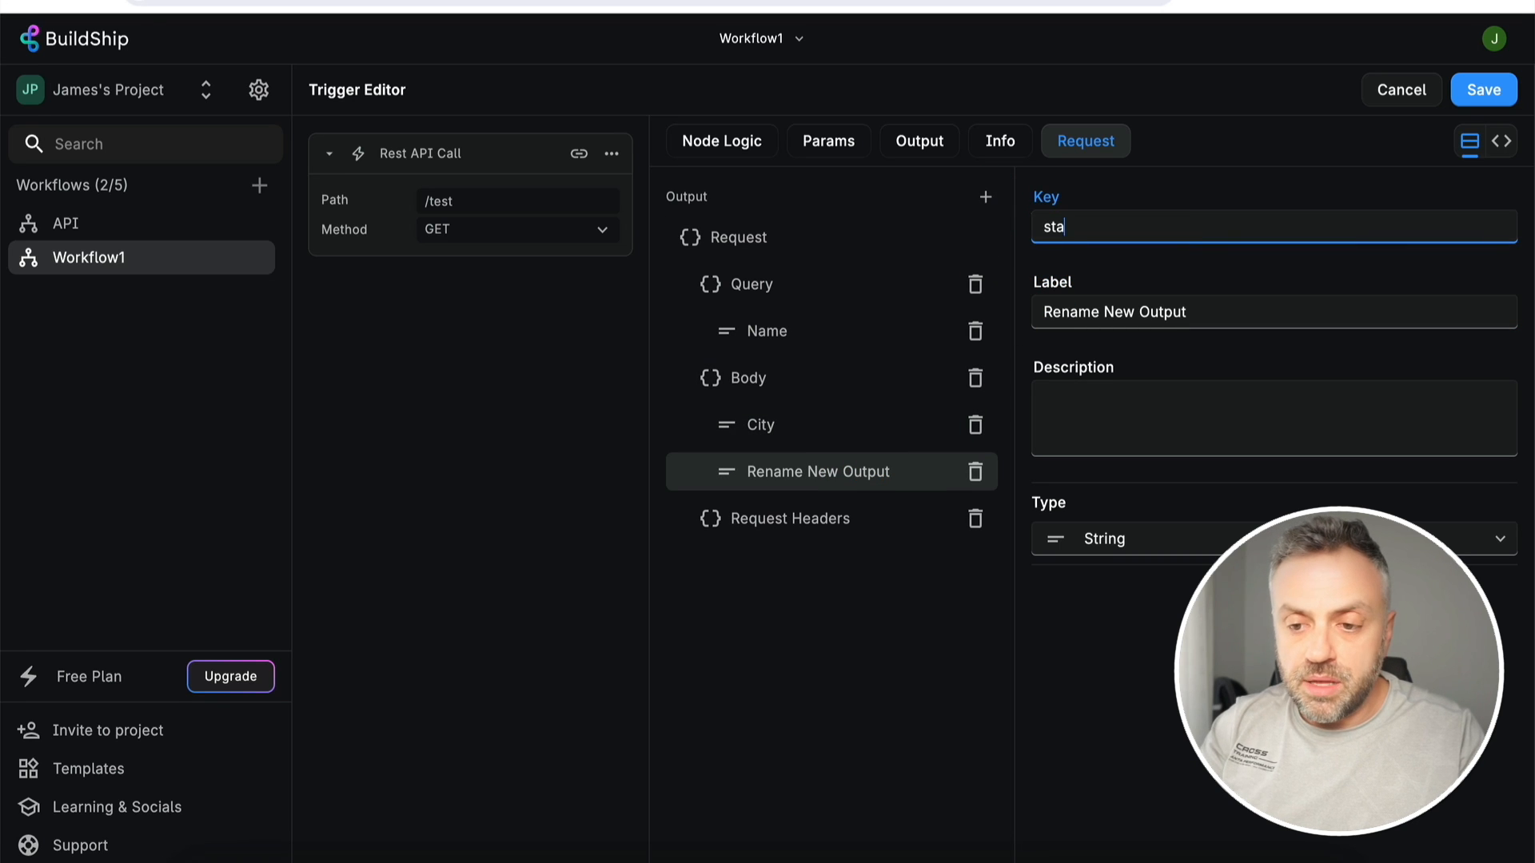
triple_click(1189, 320)
type("State")
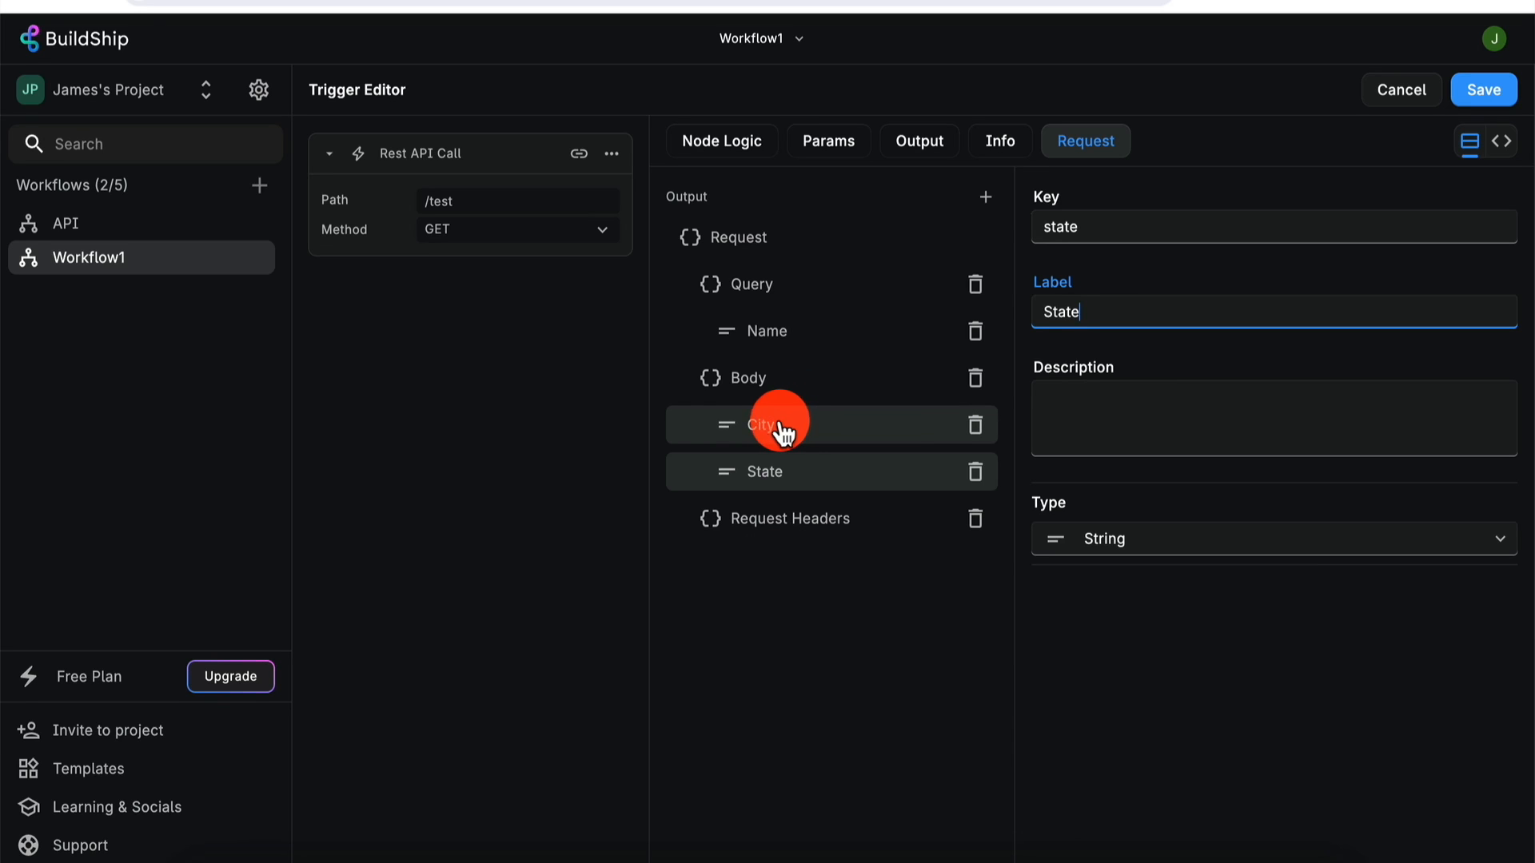
left_click(1483, 104)
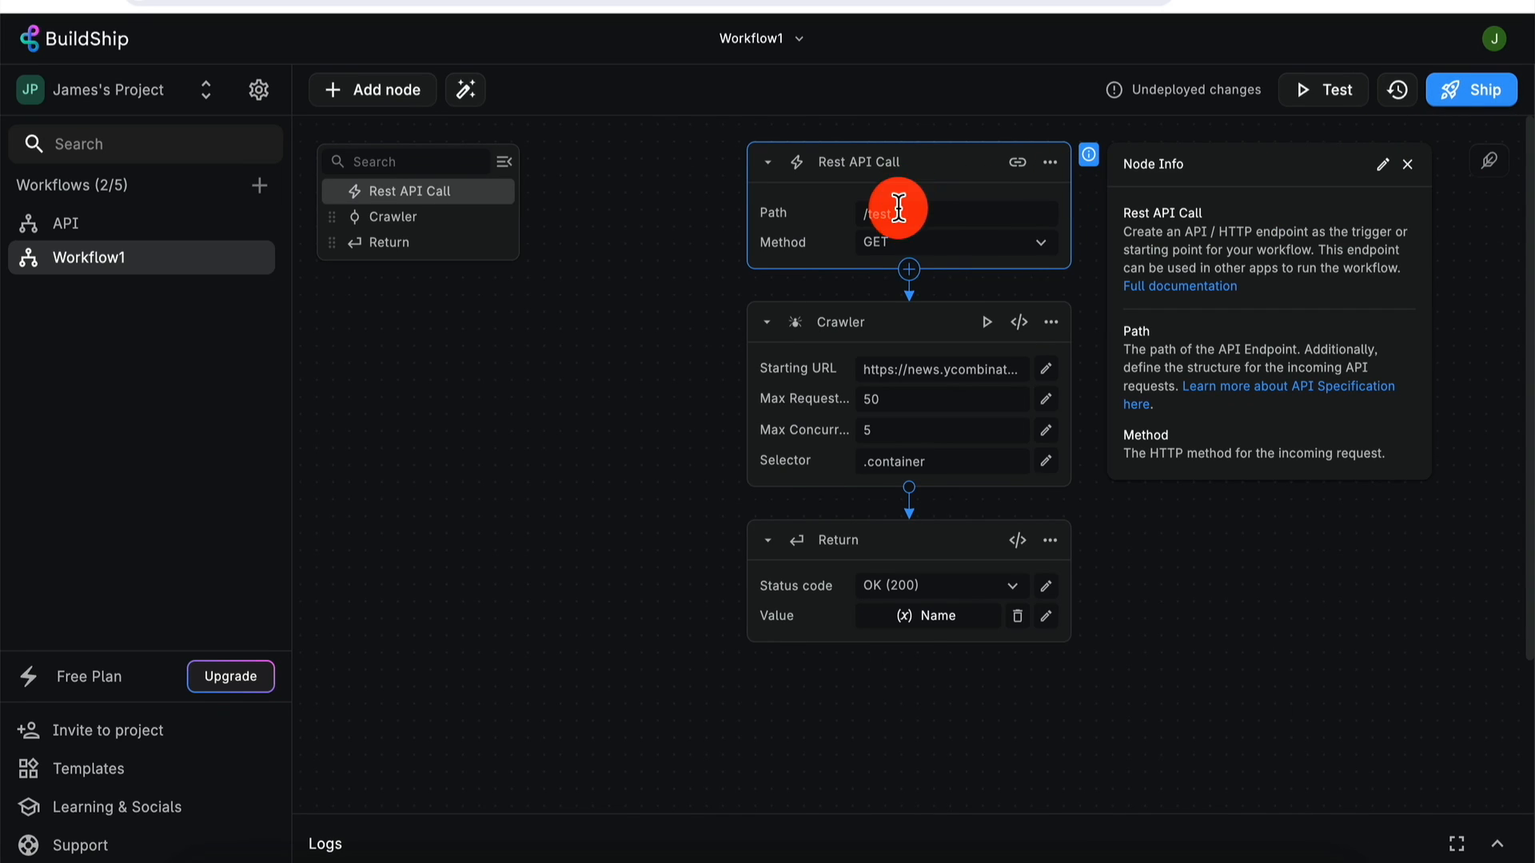
- Switch the Rest API Call trigger's method to POST and deploy the workflow
left_click(910, 244)
left_click(903, 306)
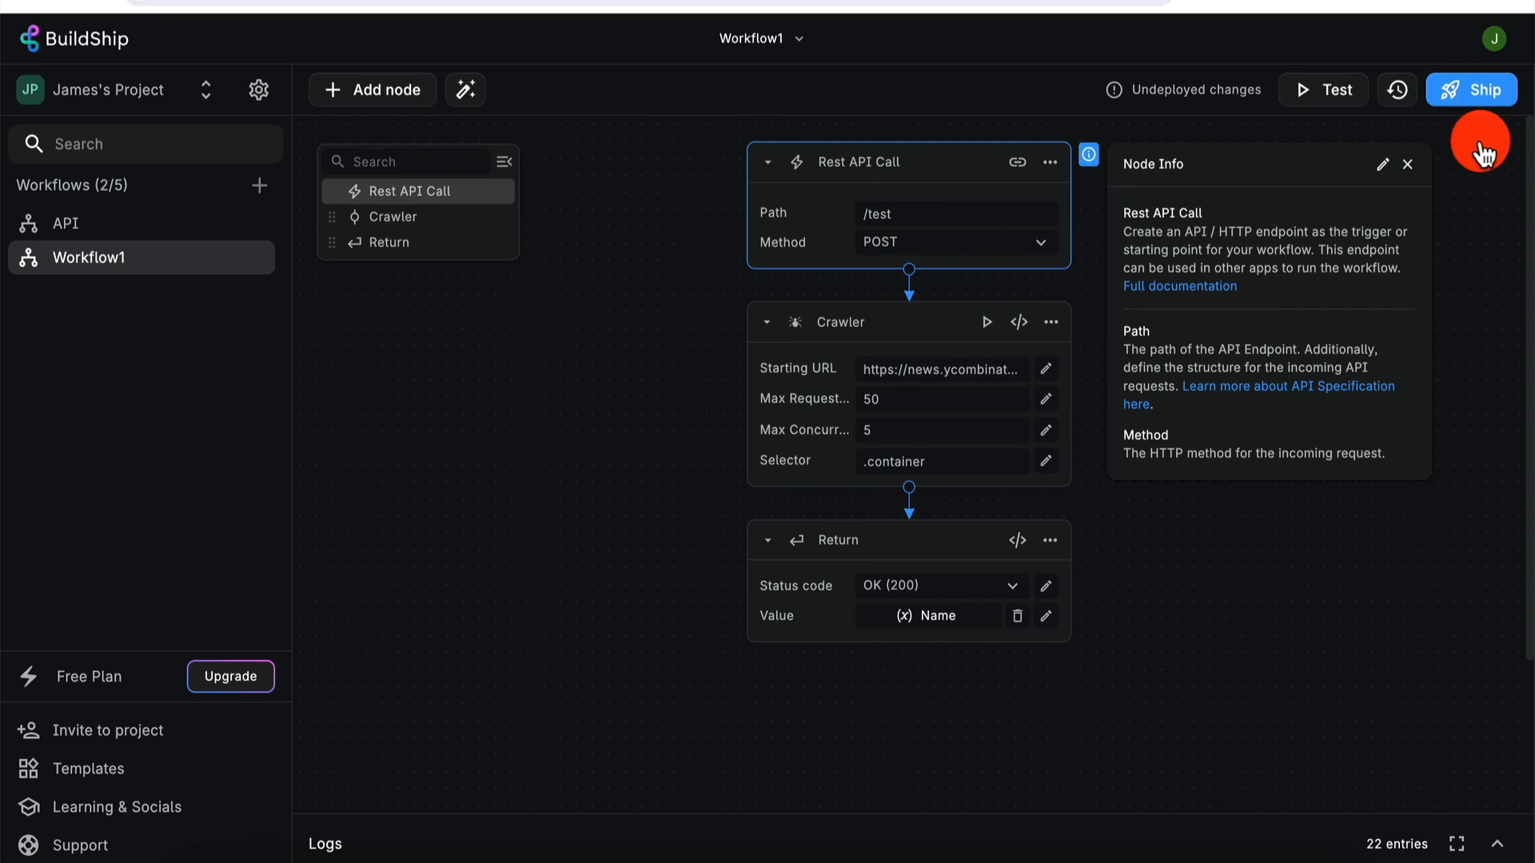
left_click(1485, 100)
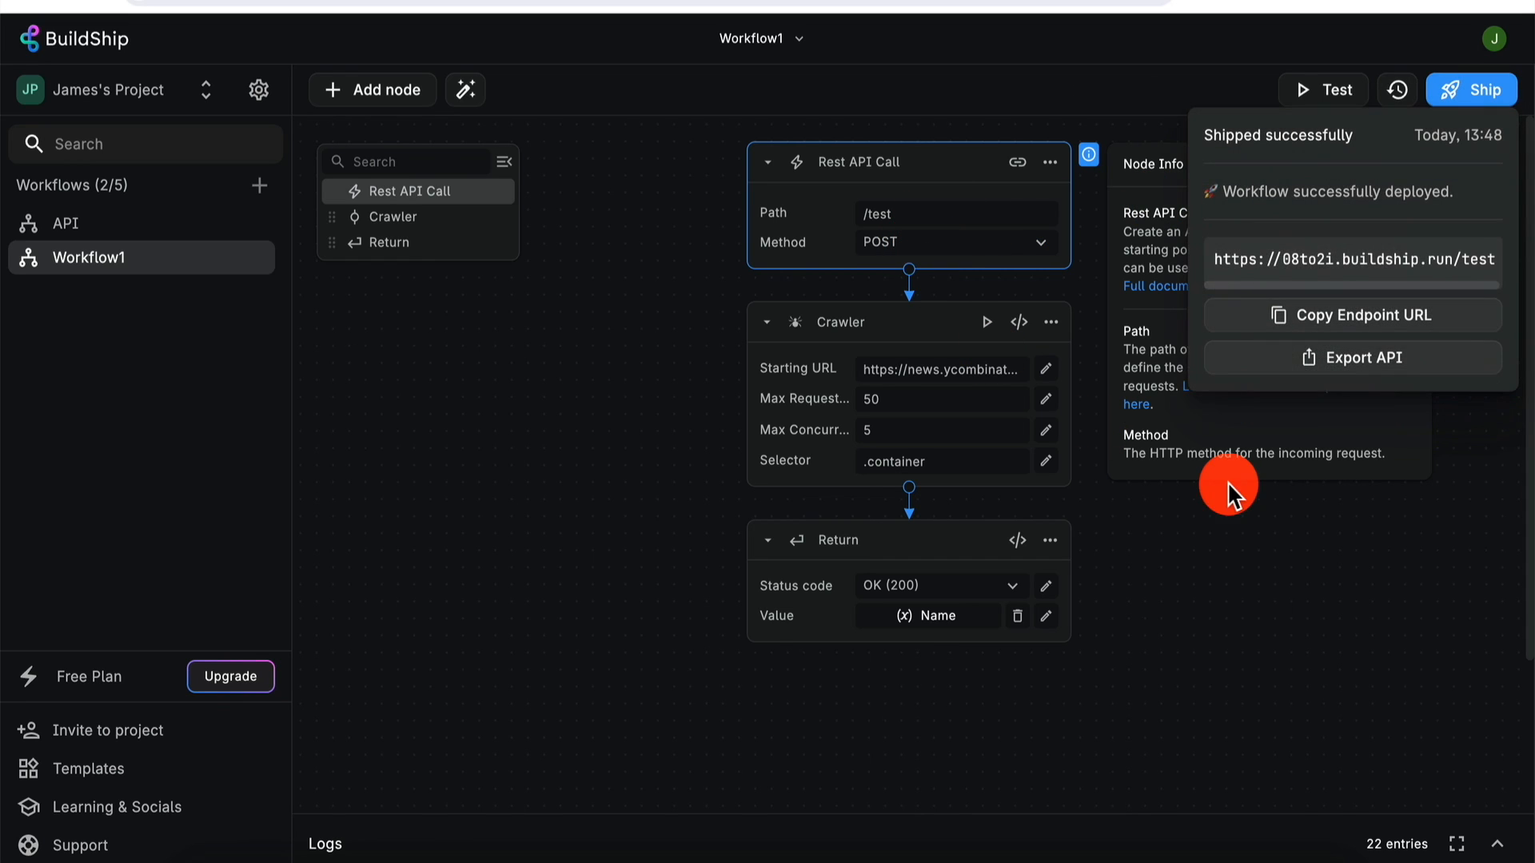
left_click(1204, 581)
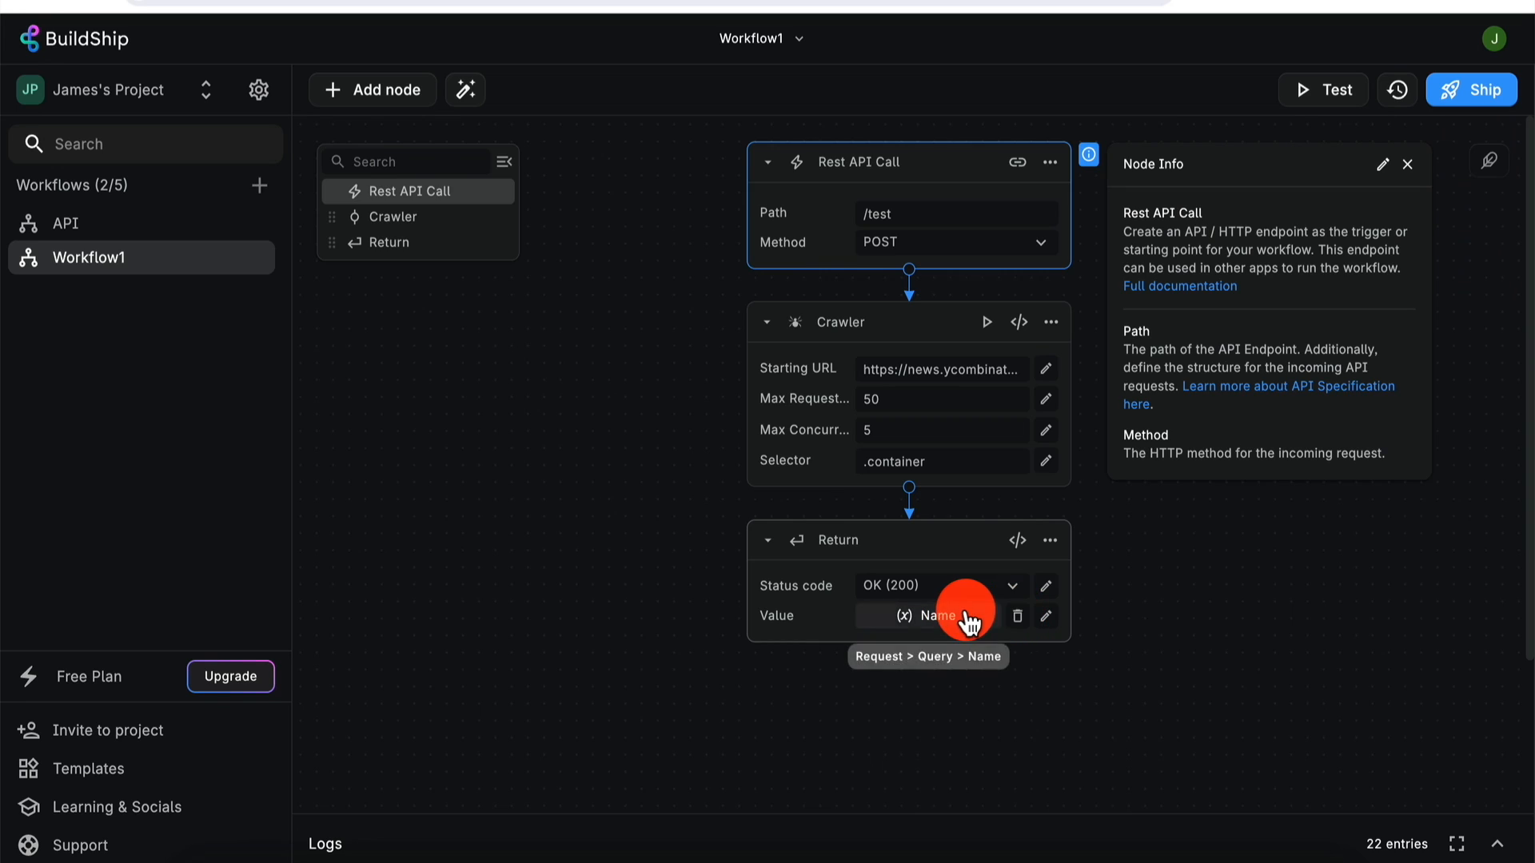
- Set the Return value to the request Body's City and State variables, separated by a comma
left_click(970, 615)
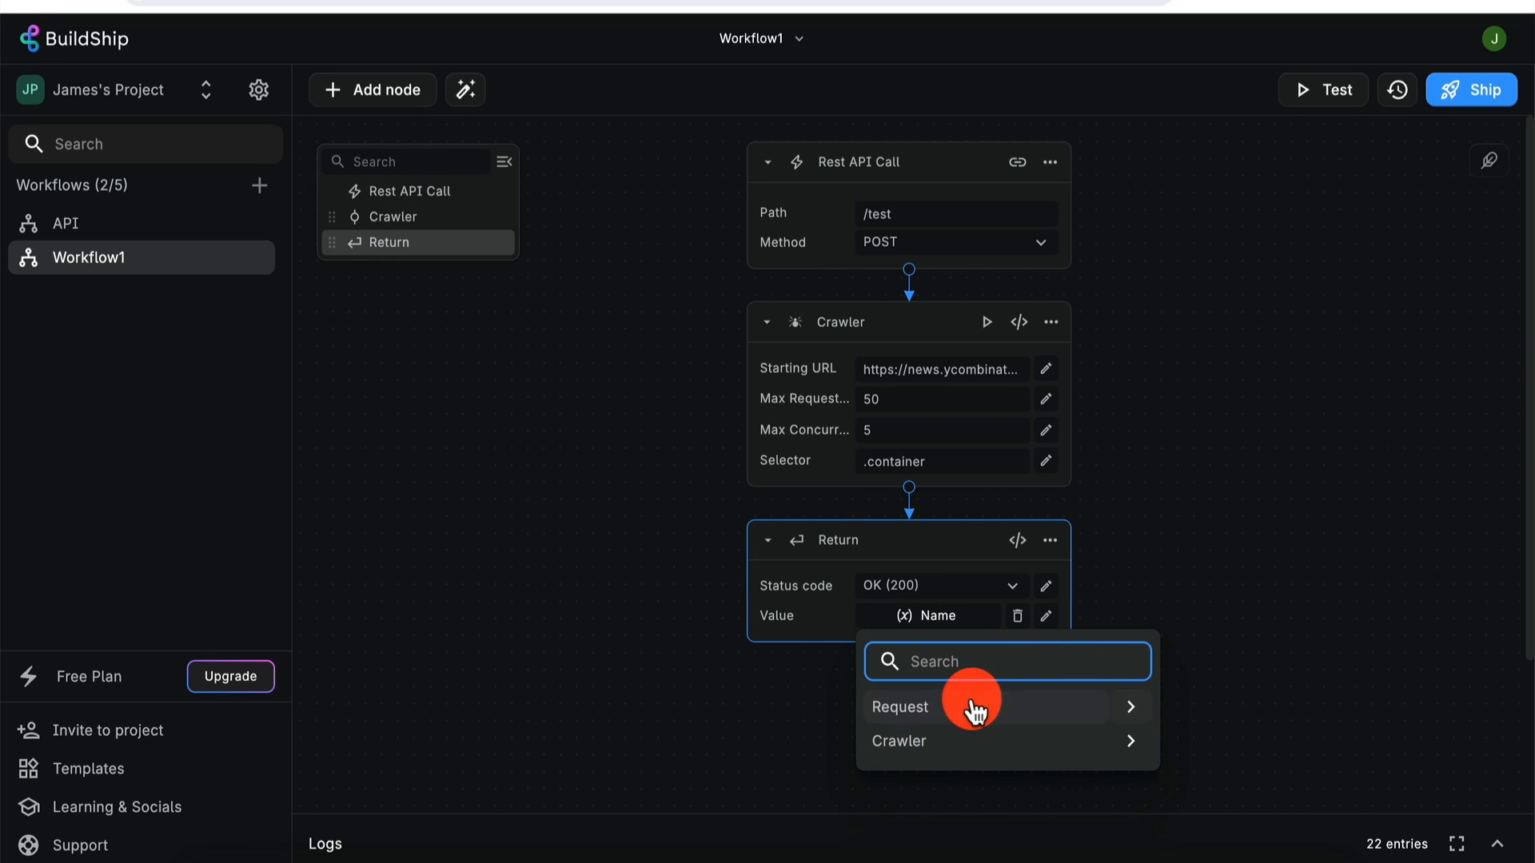
left_click(1132, 712)
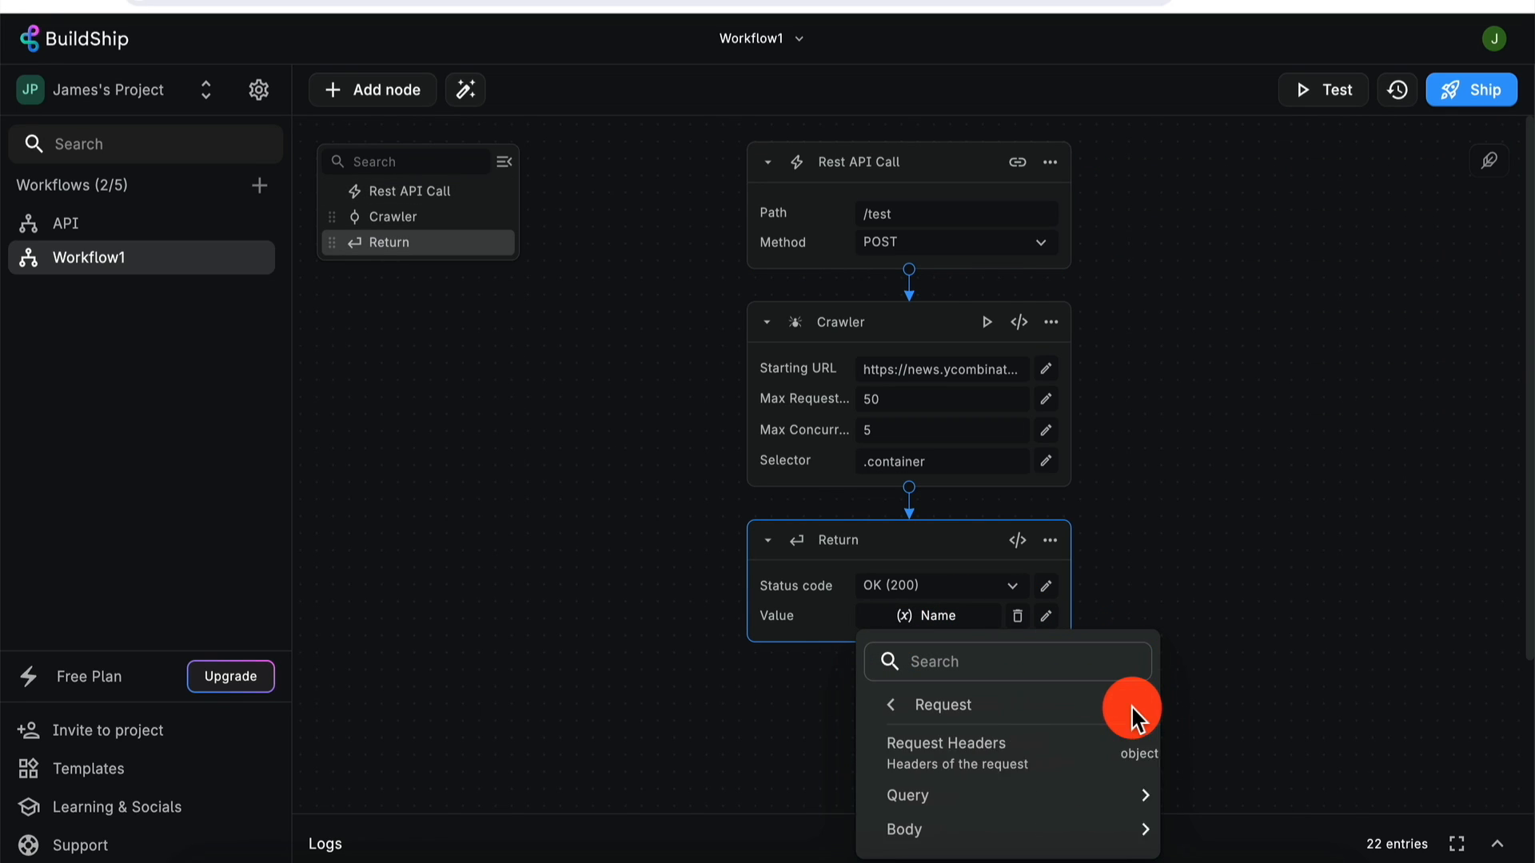
left_click(1133, 830)
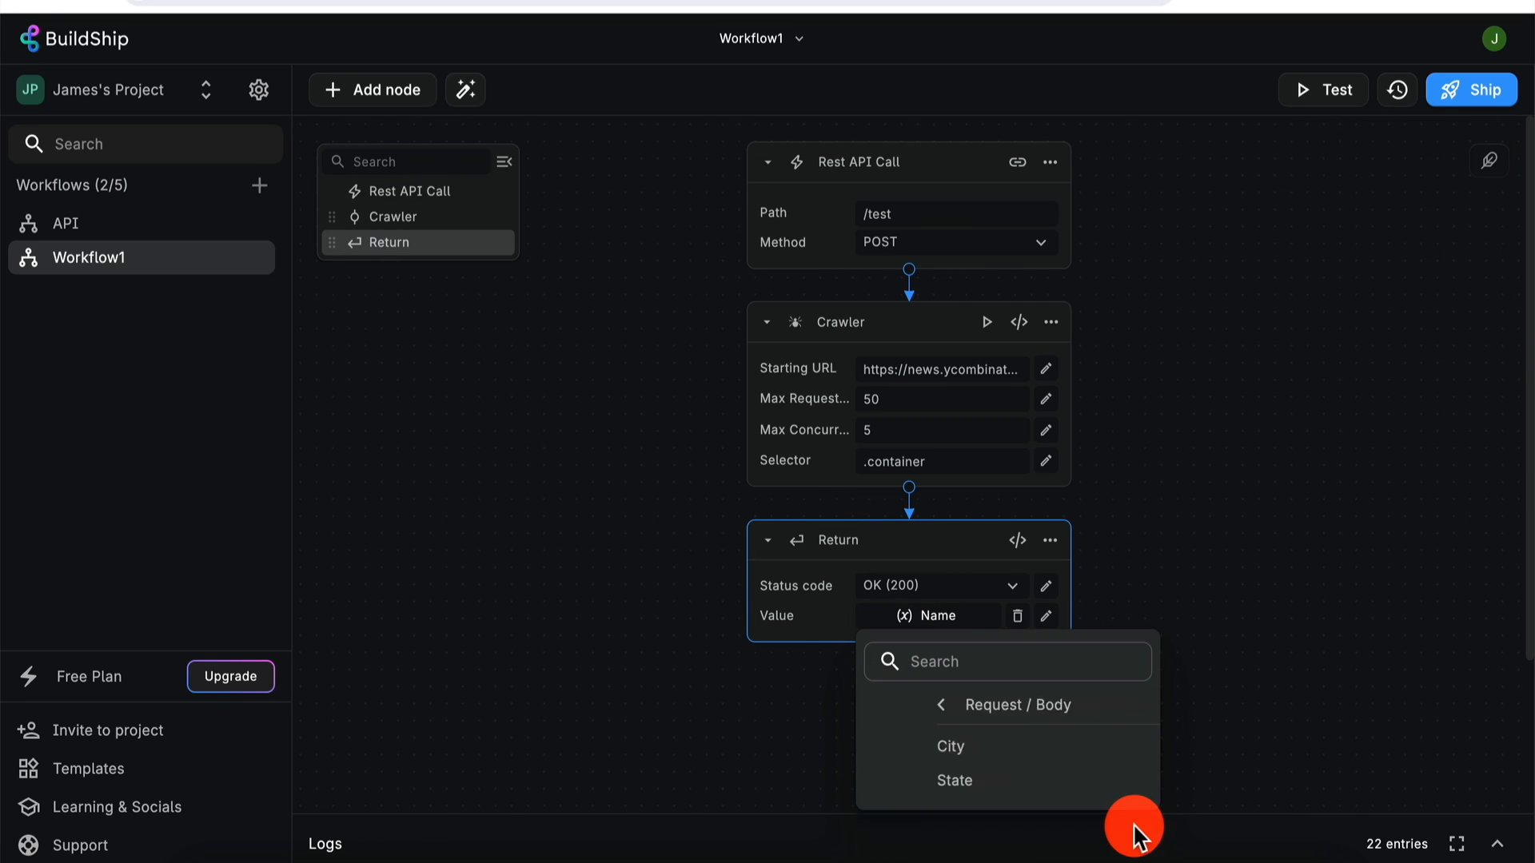
left_click(945, 748)
left_click(1046, 615)
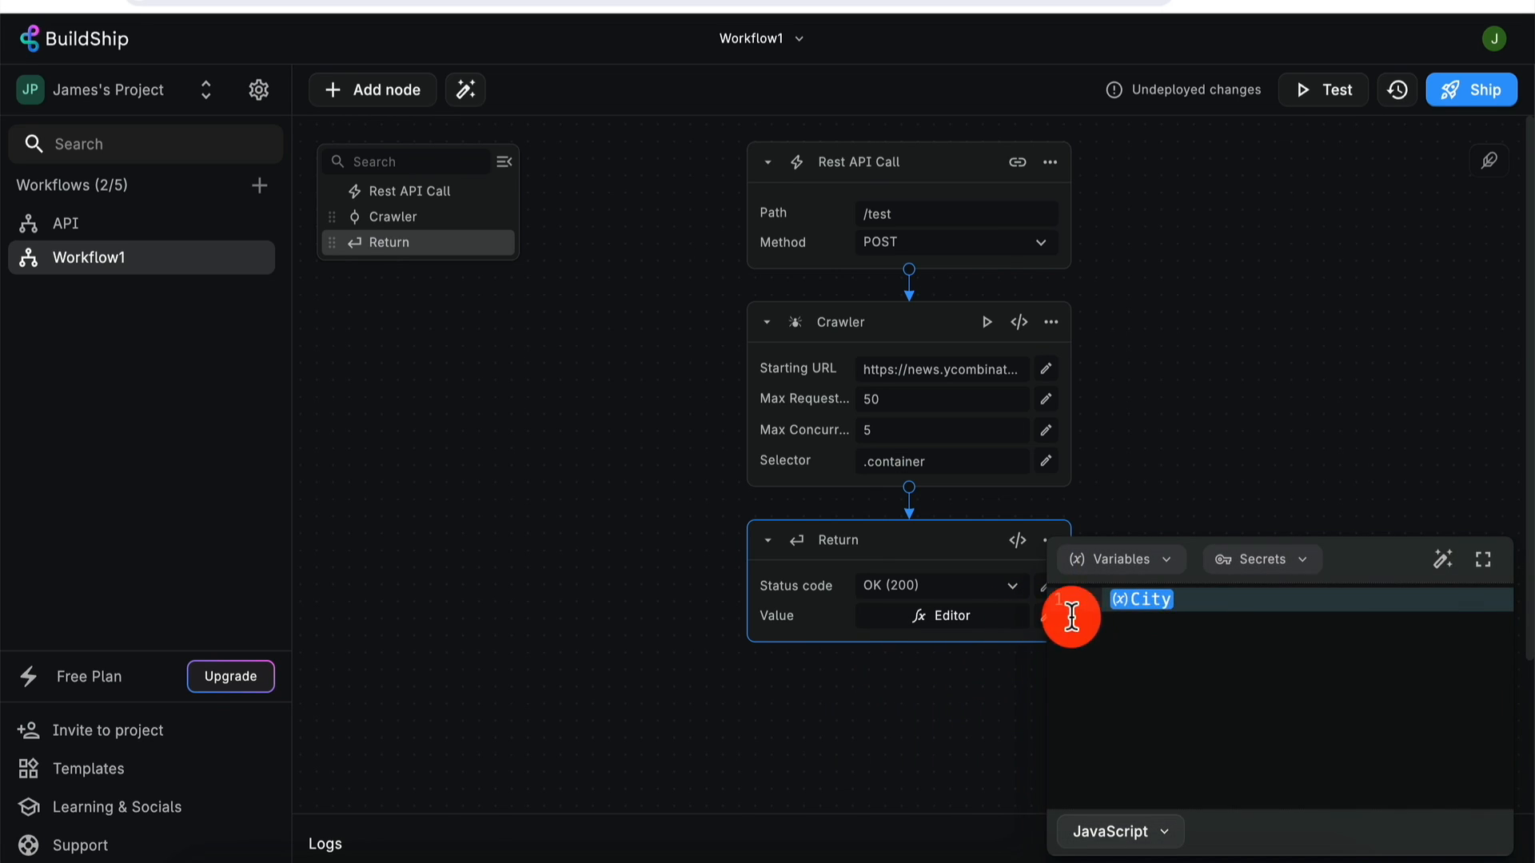
left_click(1209, 595)
type(",")
left_click(1159, 564)
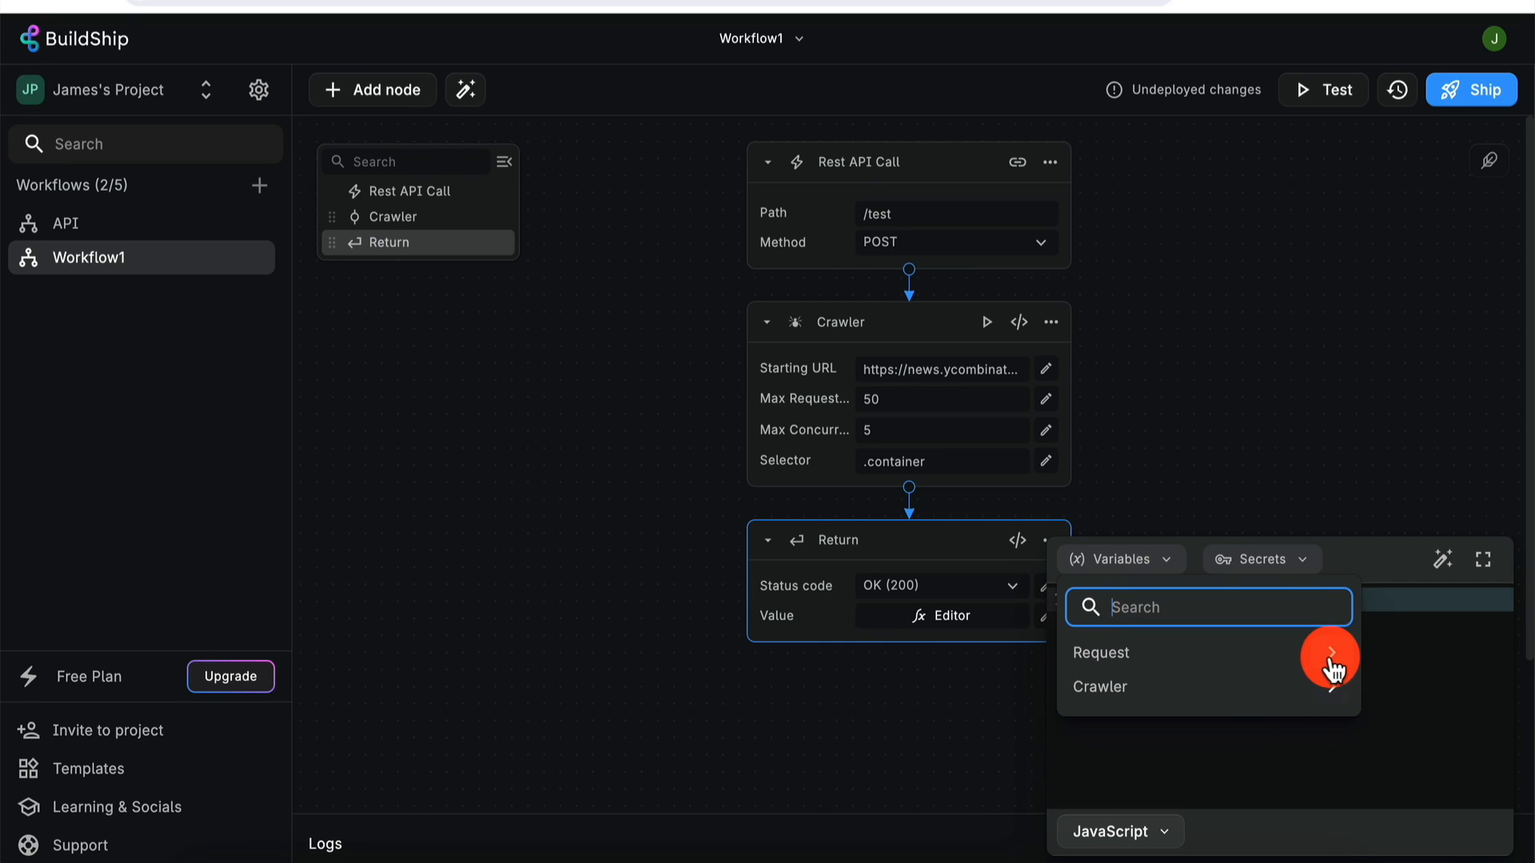
left_click(1330, 652)
left_click(1331, 777)
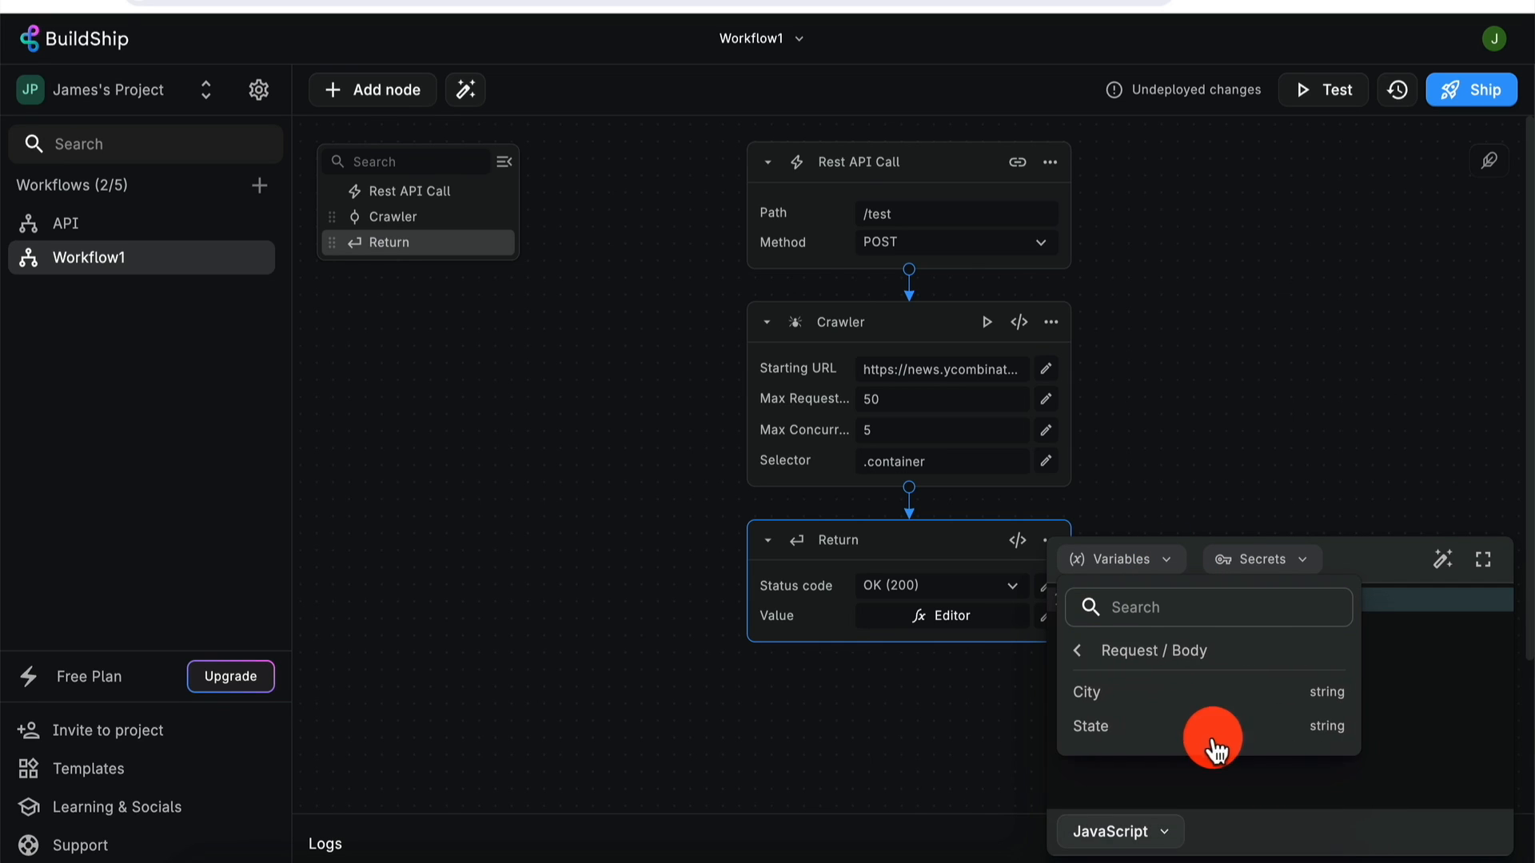
left_click(1211, 729)
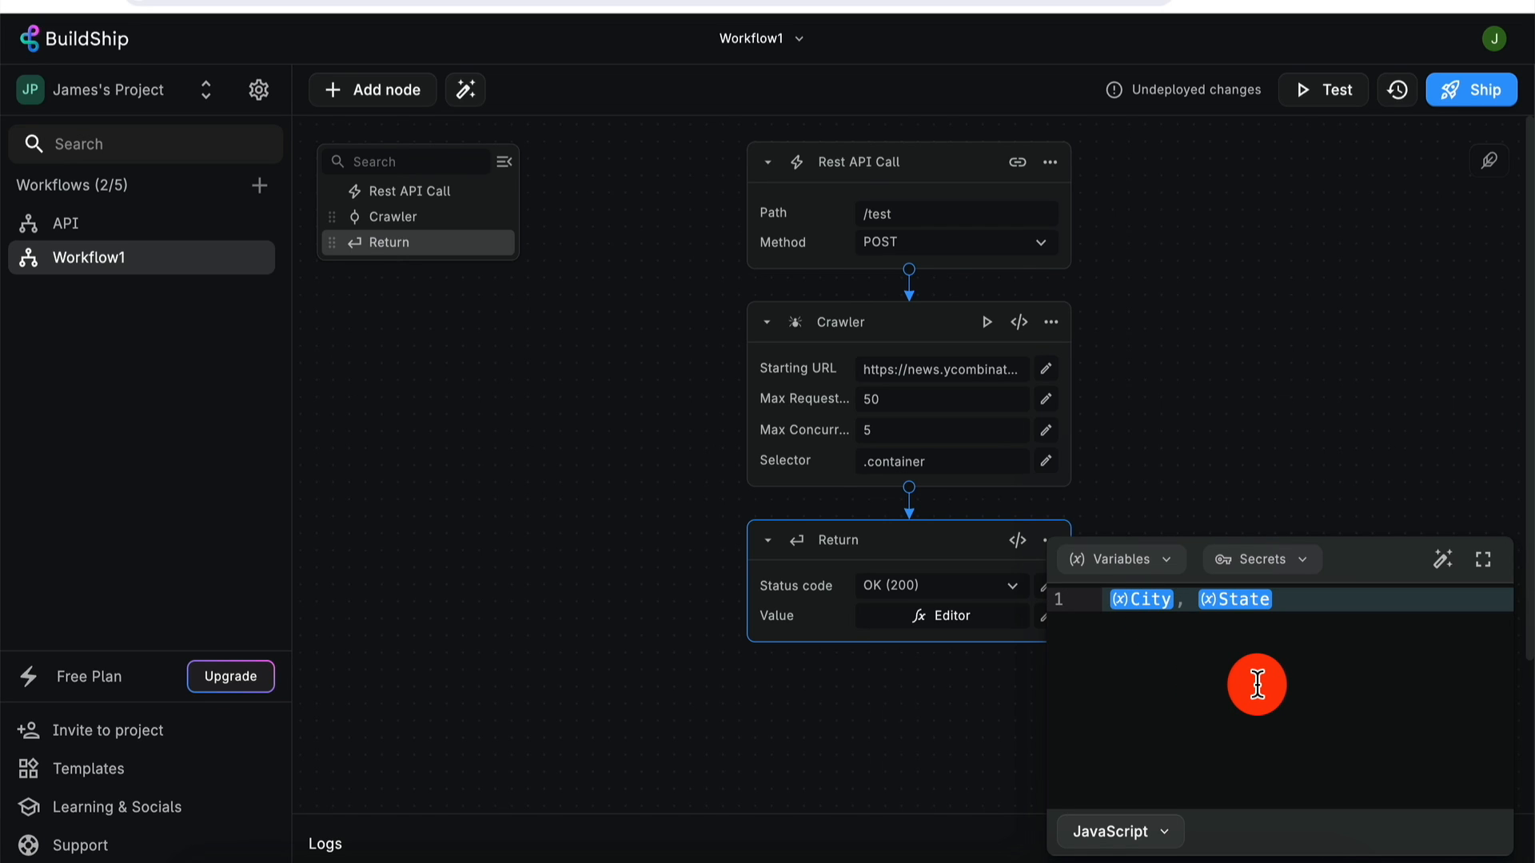
- Redeploy the workflow and copy its /test endpoint URL
left_click(1264, 363)
left_click(1453, 95)
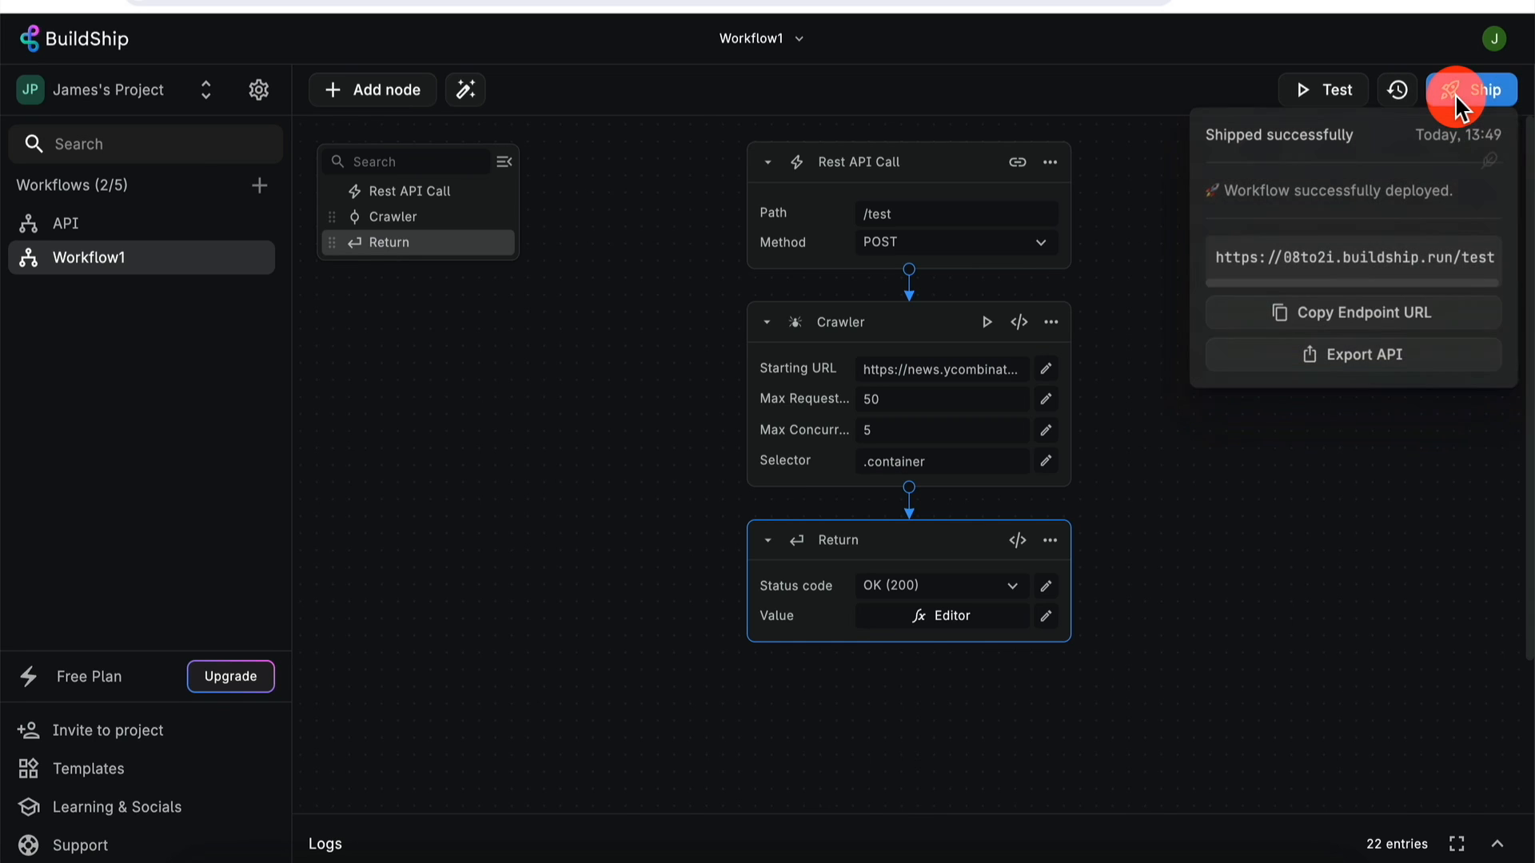
left_click(1383, 326)
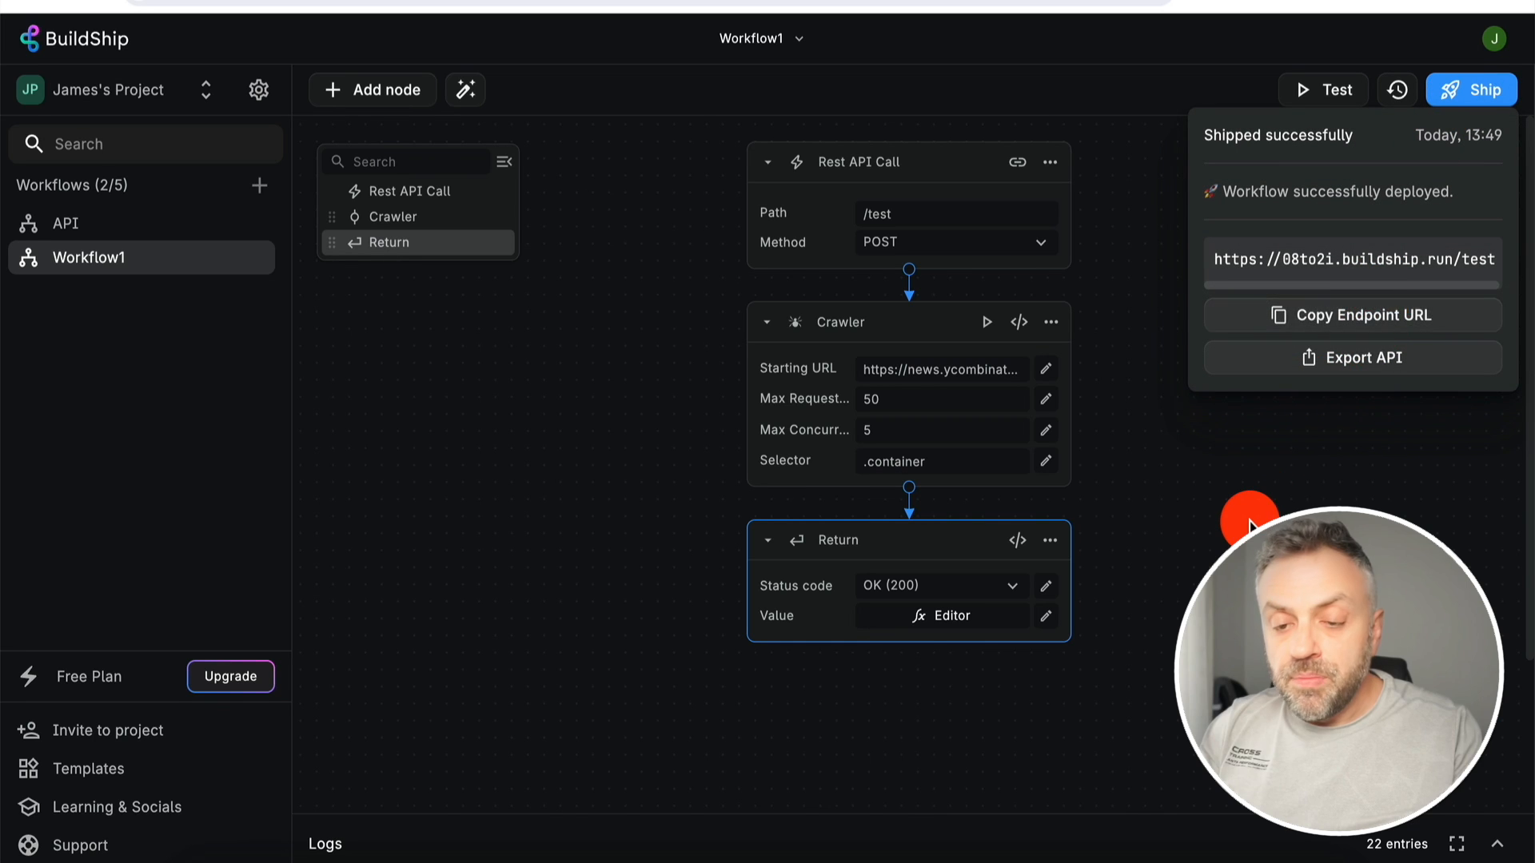
- Load the copied /test URL in the browser, getting 'Workflow not found', then return to BuildShip
left_click(1254, 520)
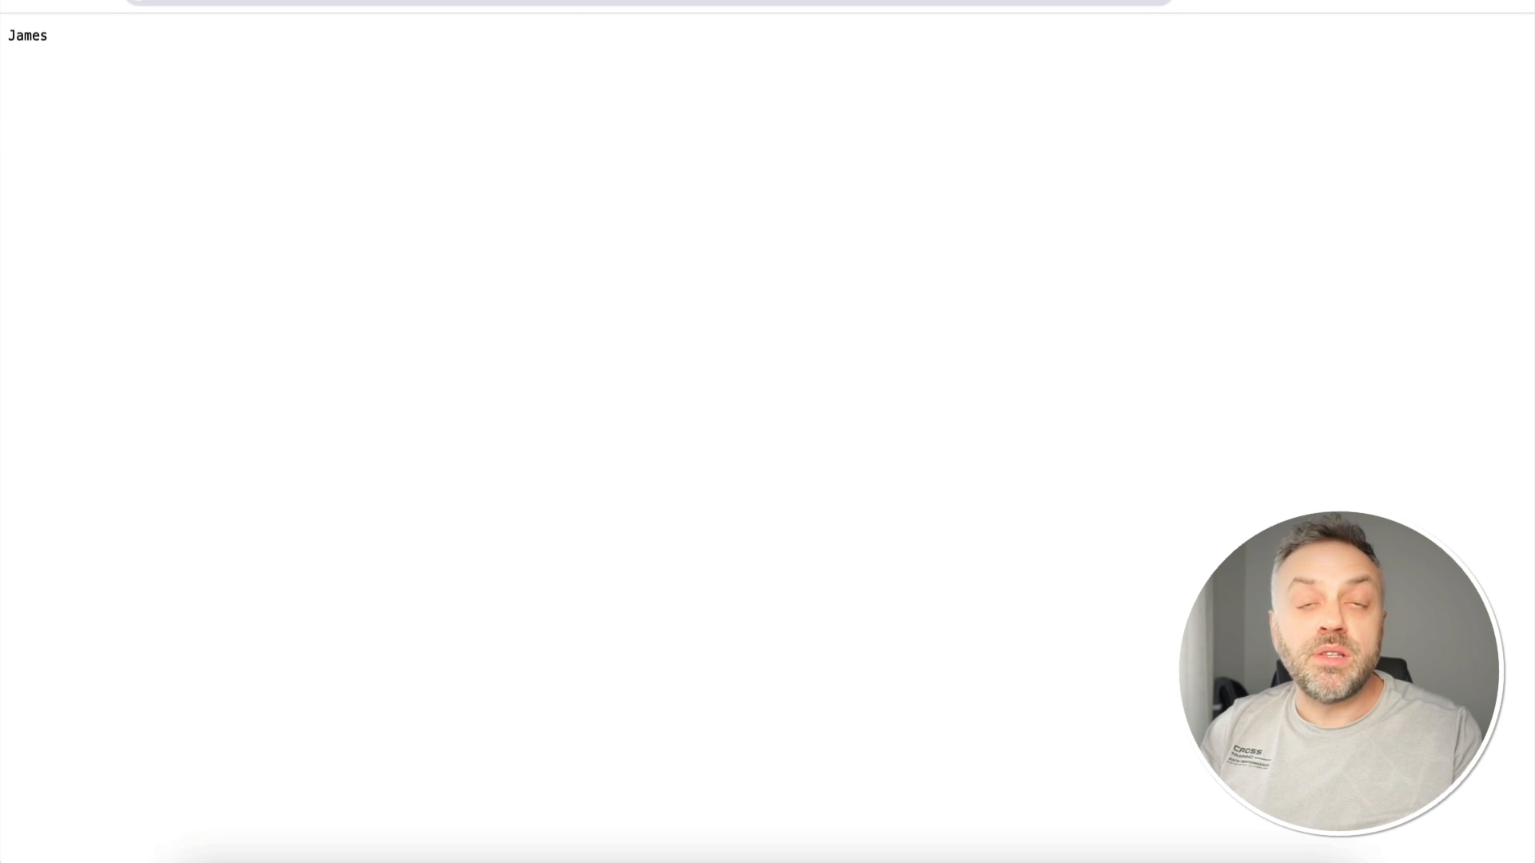
left_click(462, 3)
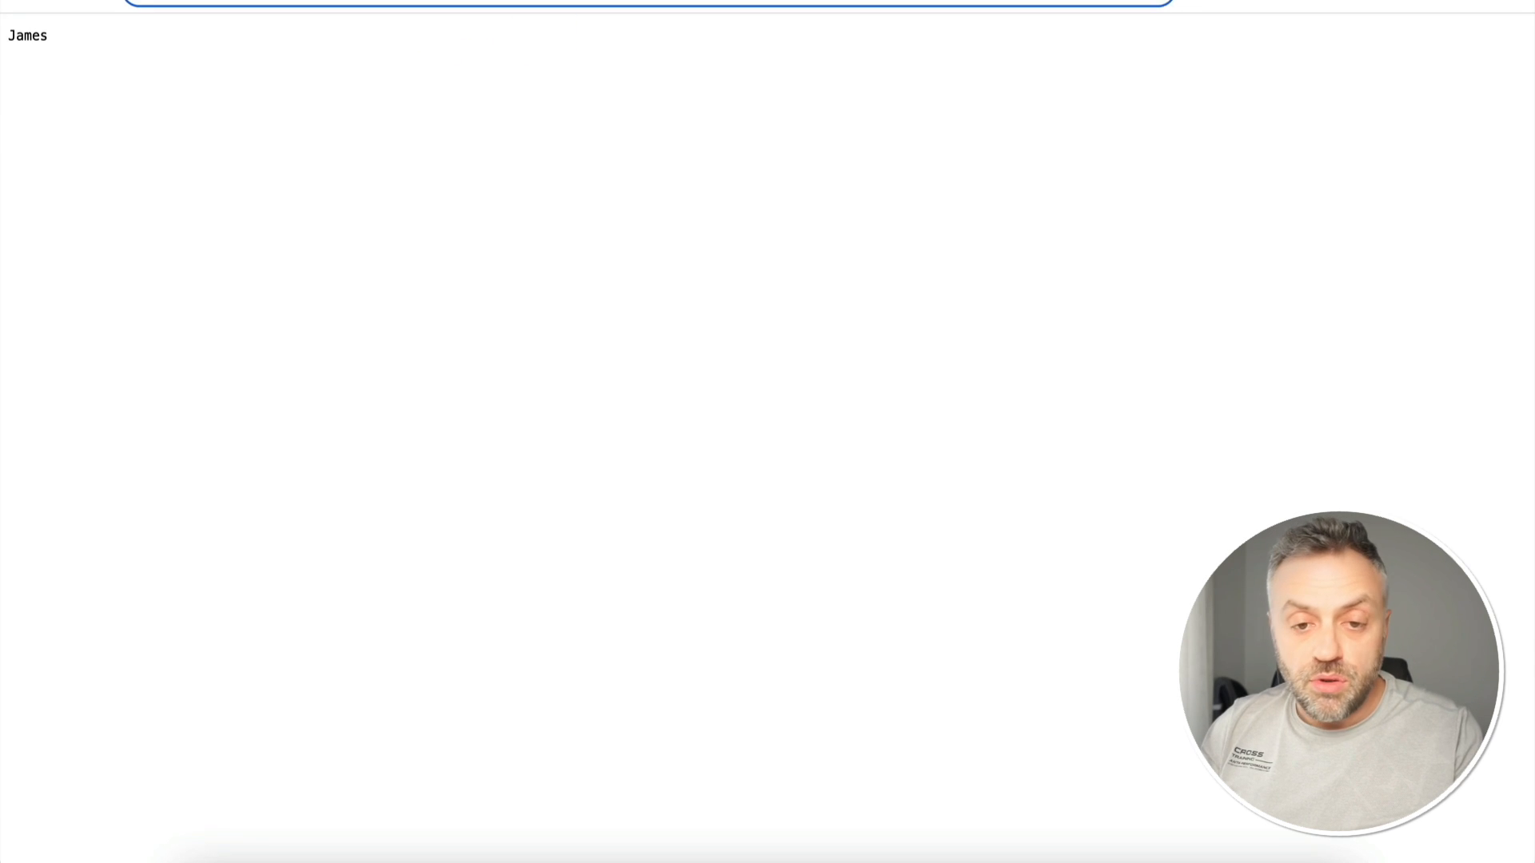
key("Return")
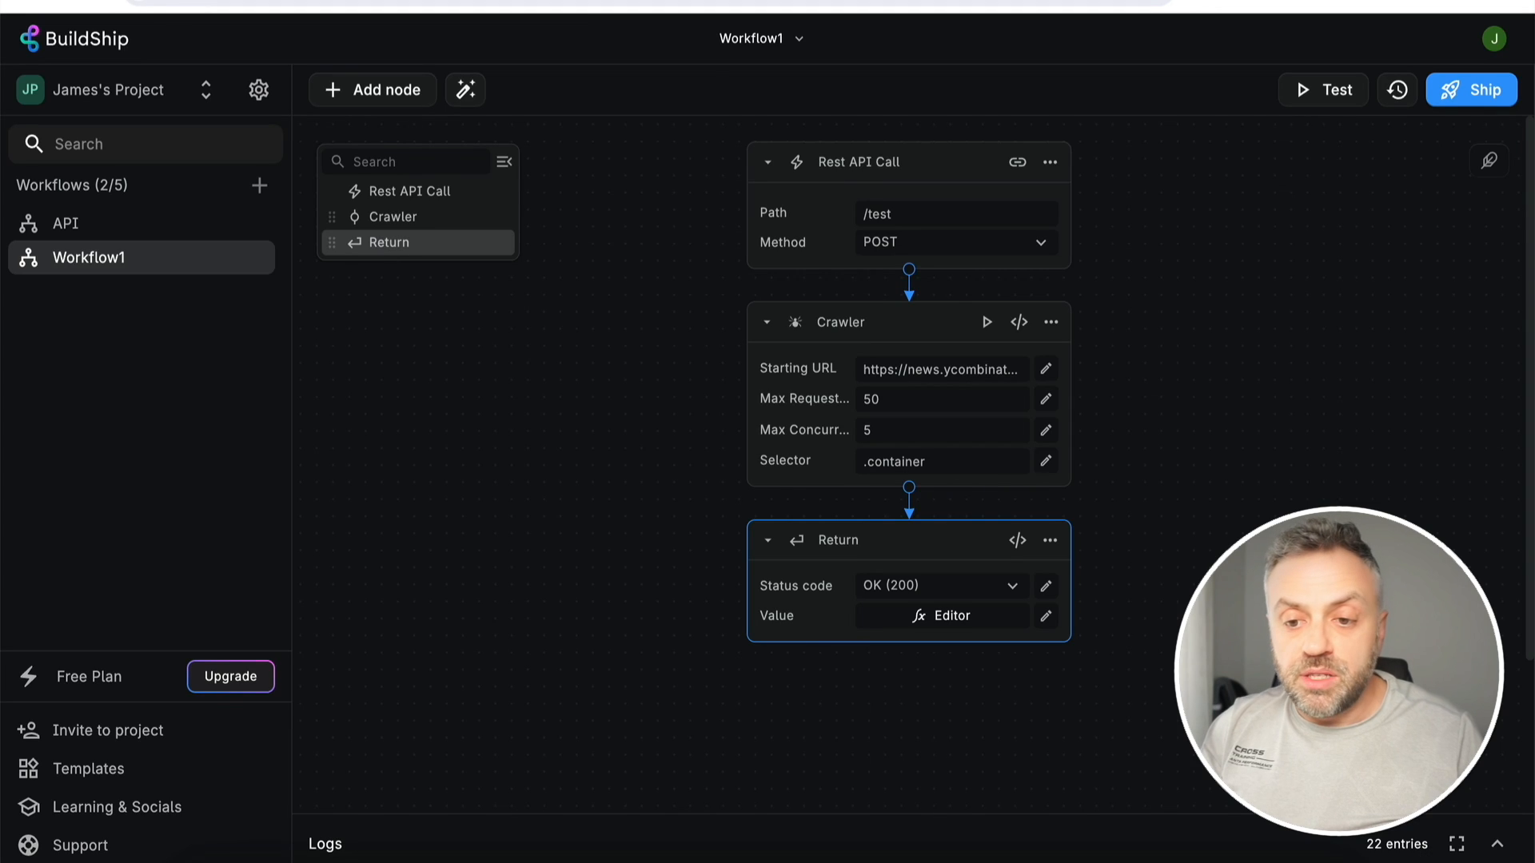
left_click(884, 264)
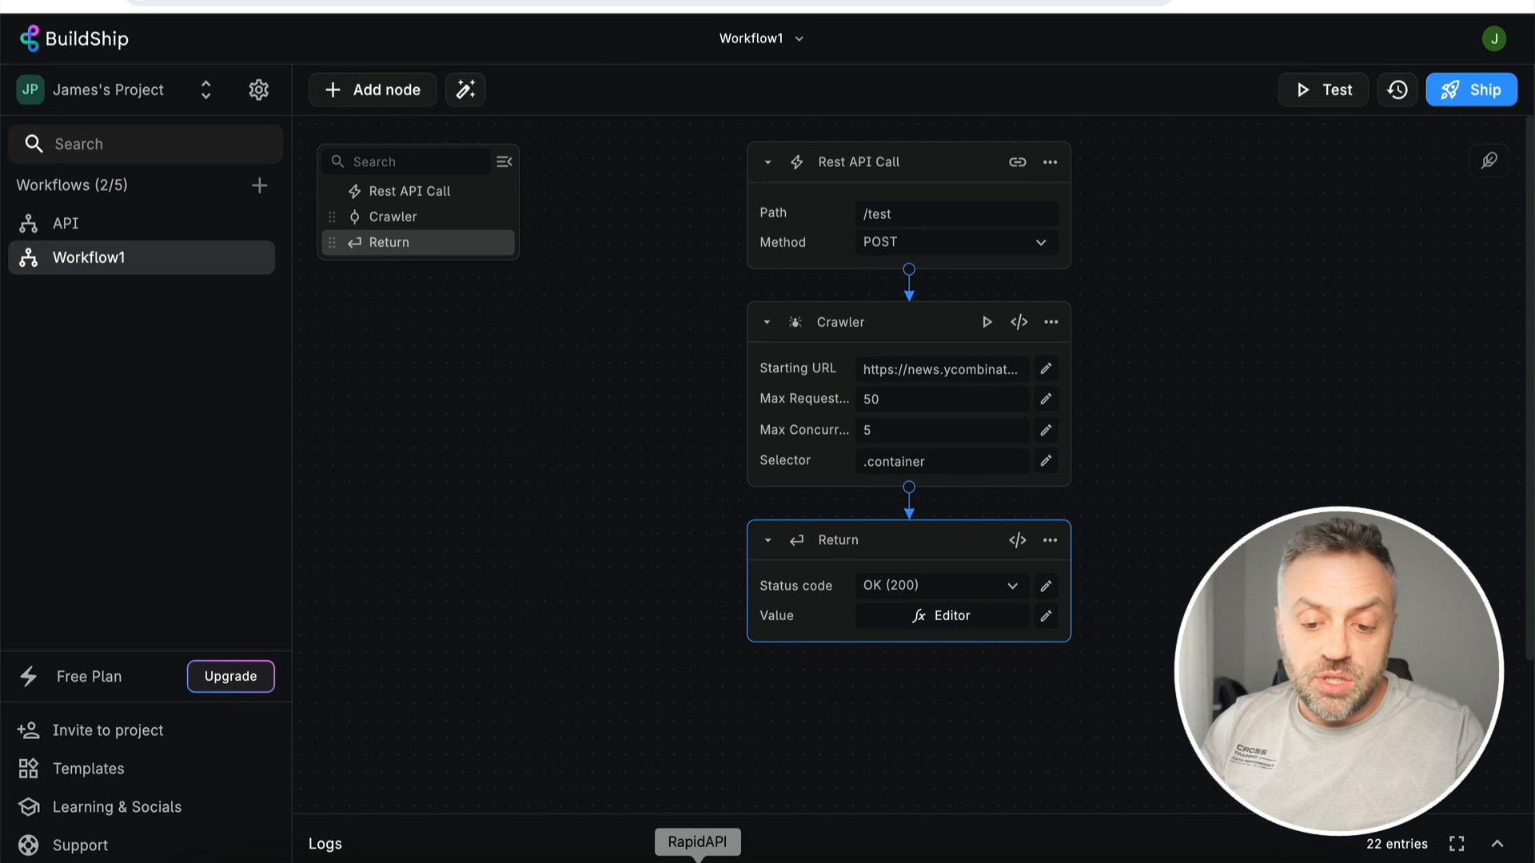
- Bring RapidAPI forward, showing the saved ElevenLabs GET /v1/voices request and its JSON response
left_click(697, 858)
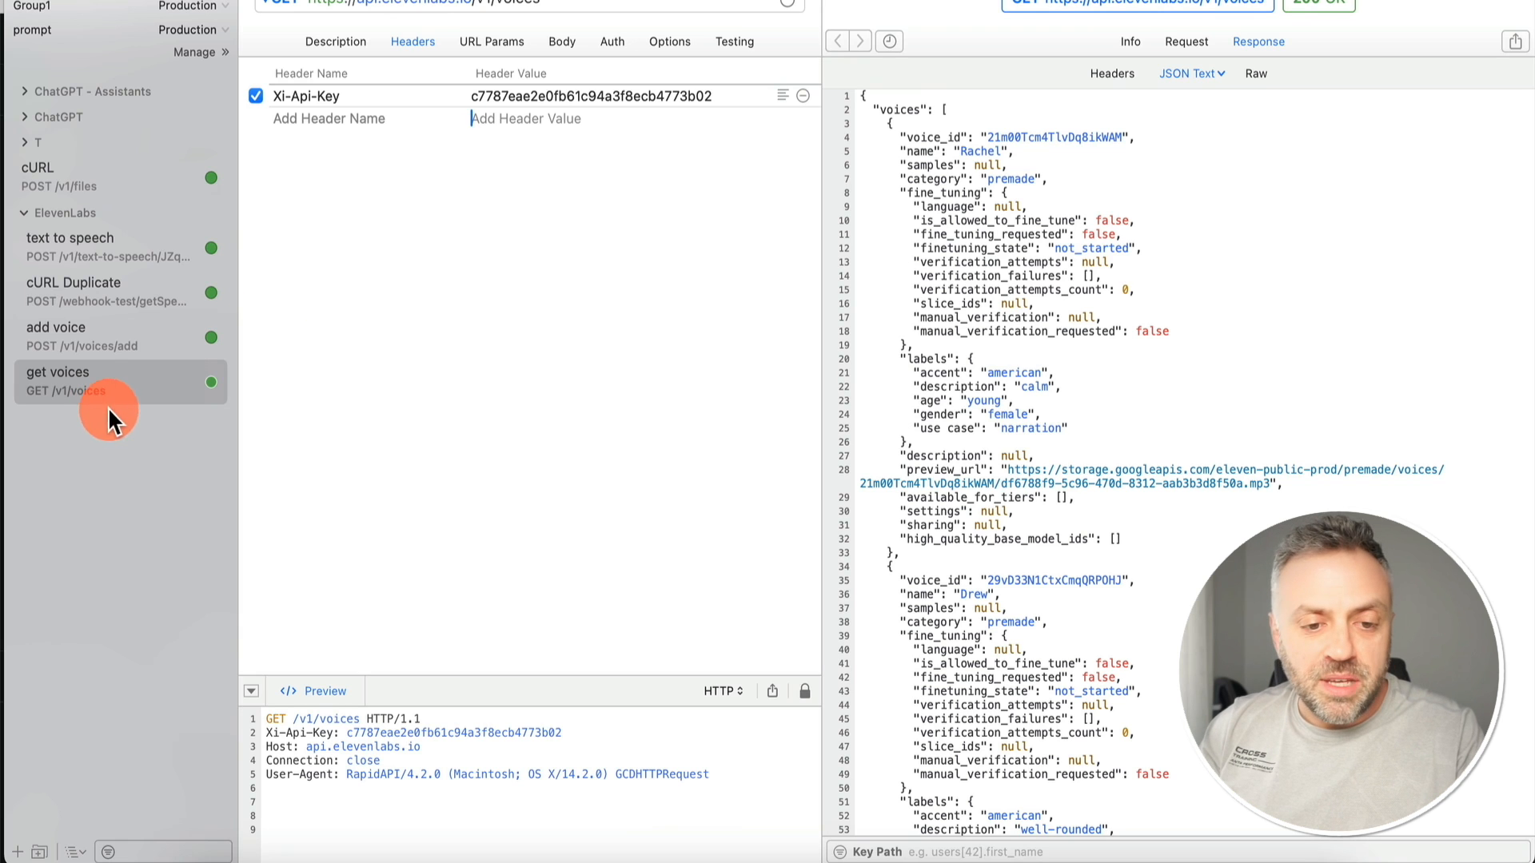
- Create a new POST request to the pasted BuildShip /test endpoint URL
left_click(142, 0)
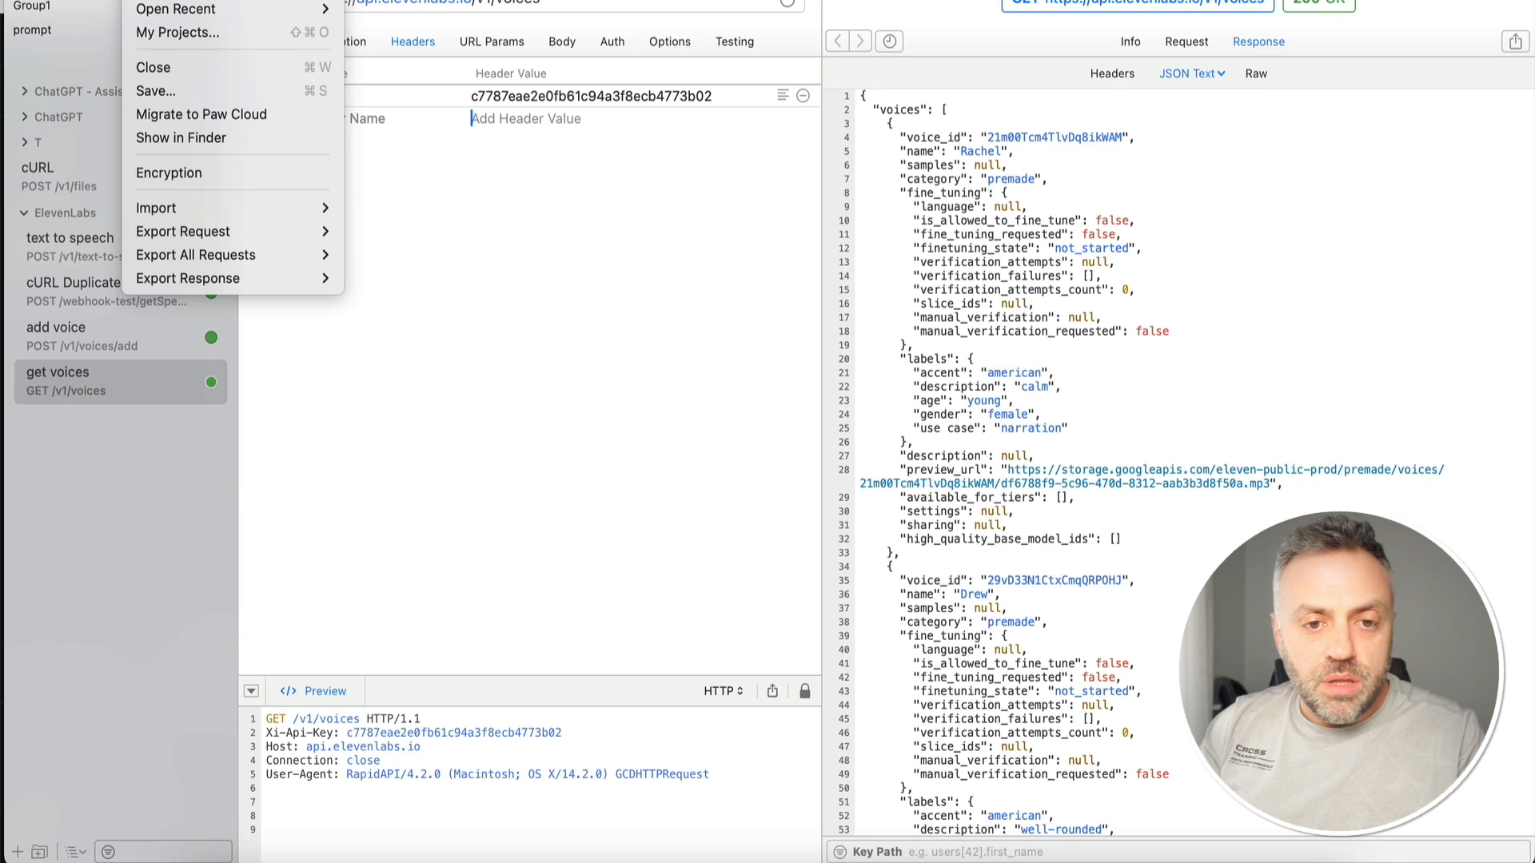
left_click(172, 0)
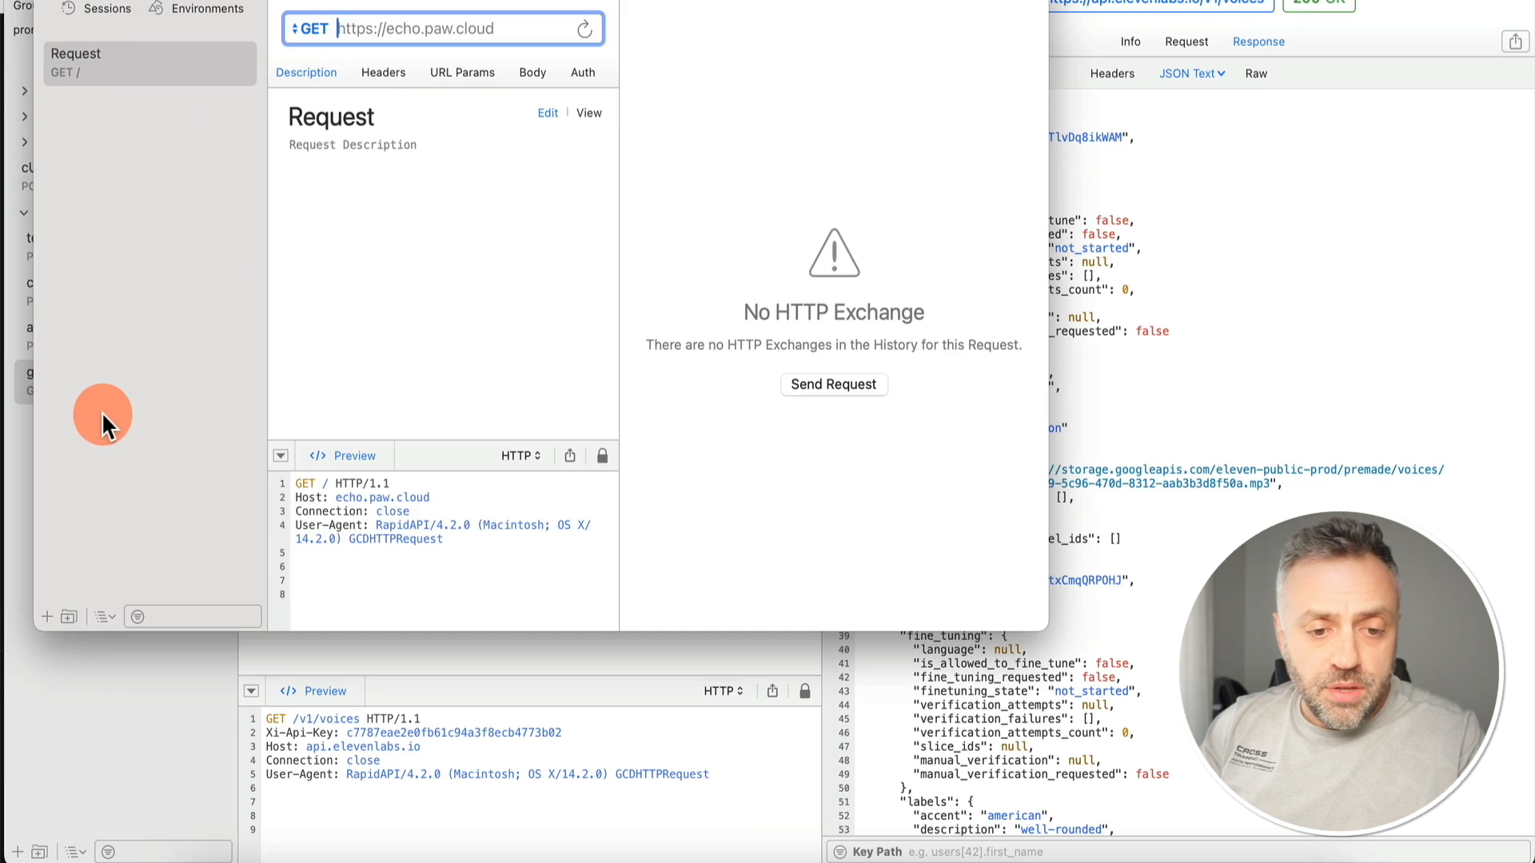
double_click(240, 0)
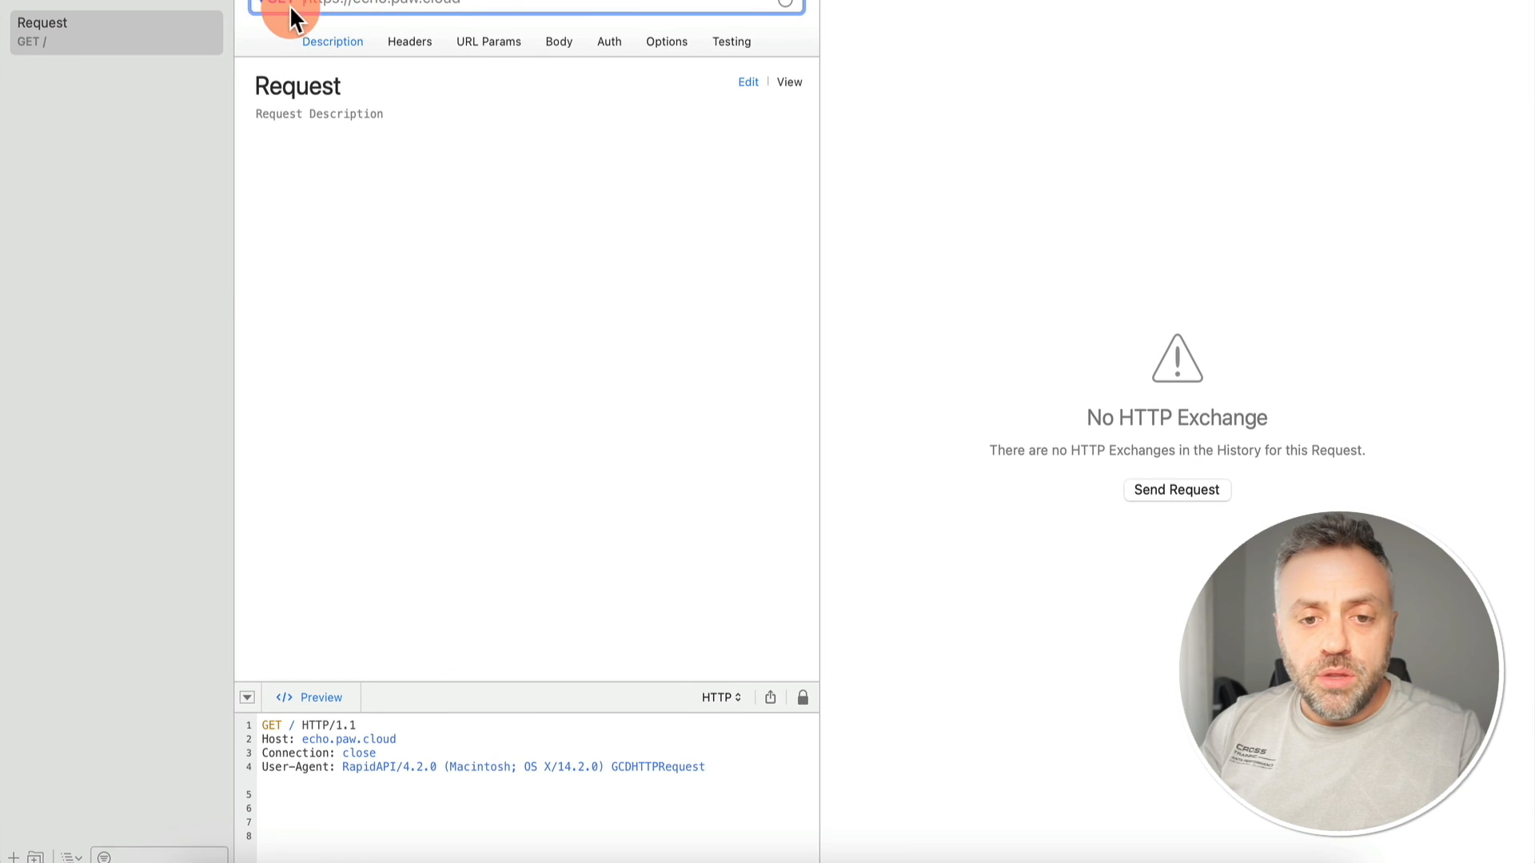
left_click(279, 3)
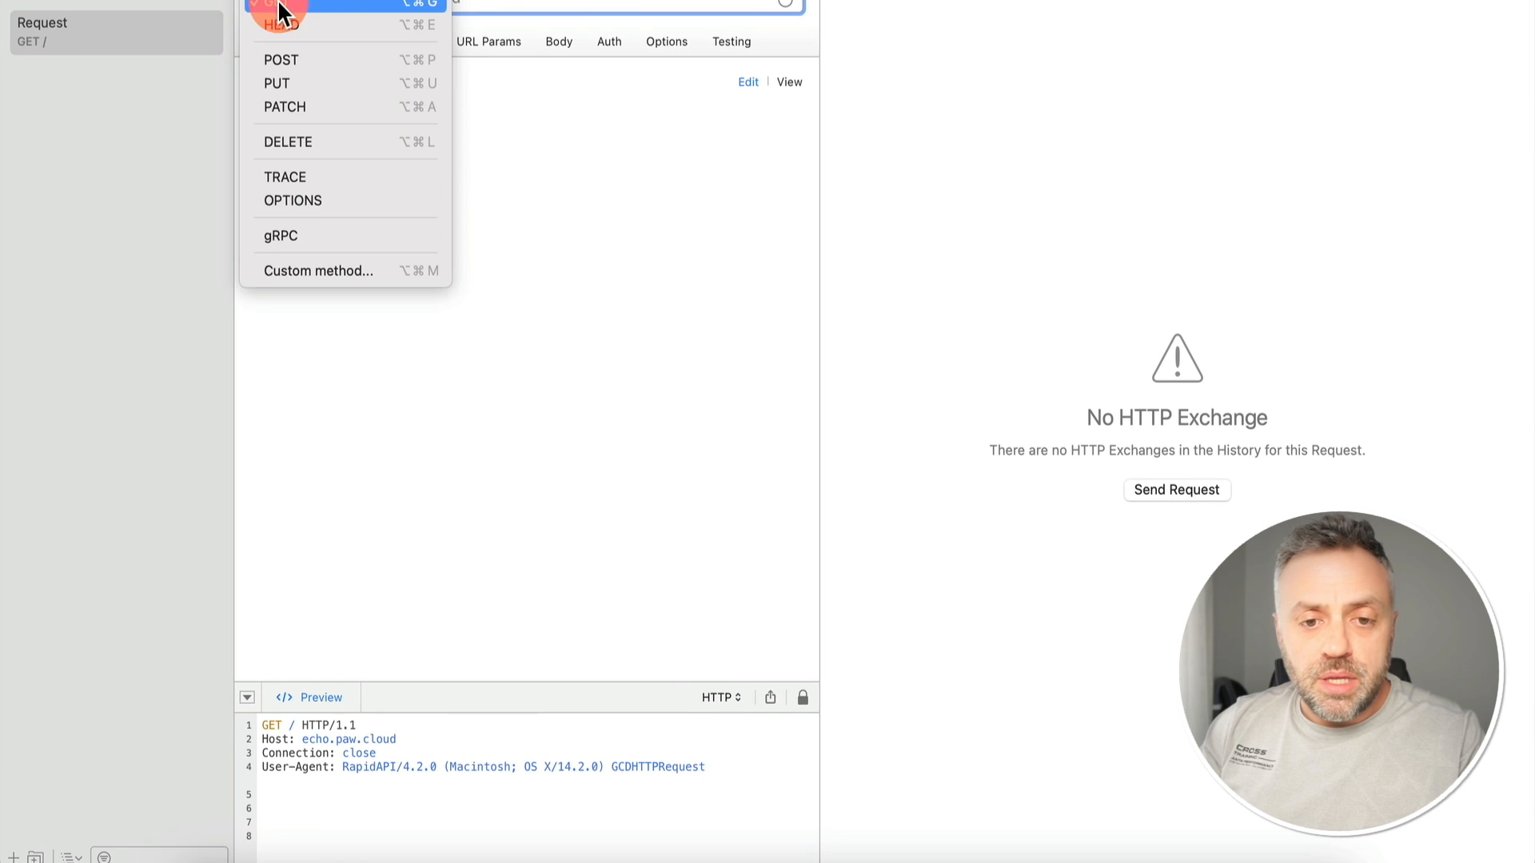
left_click(290, 60)
key("super+v")
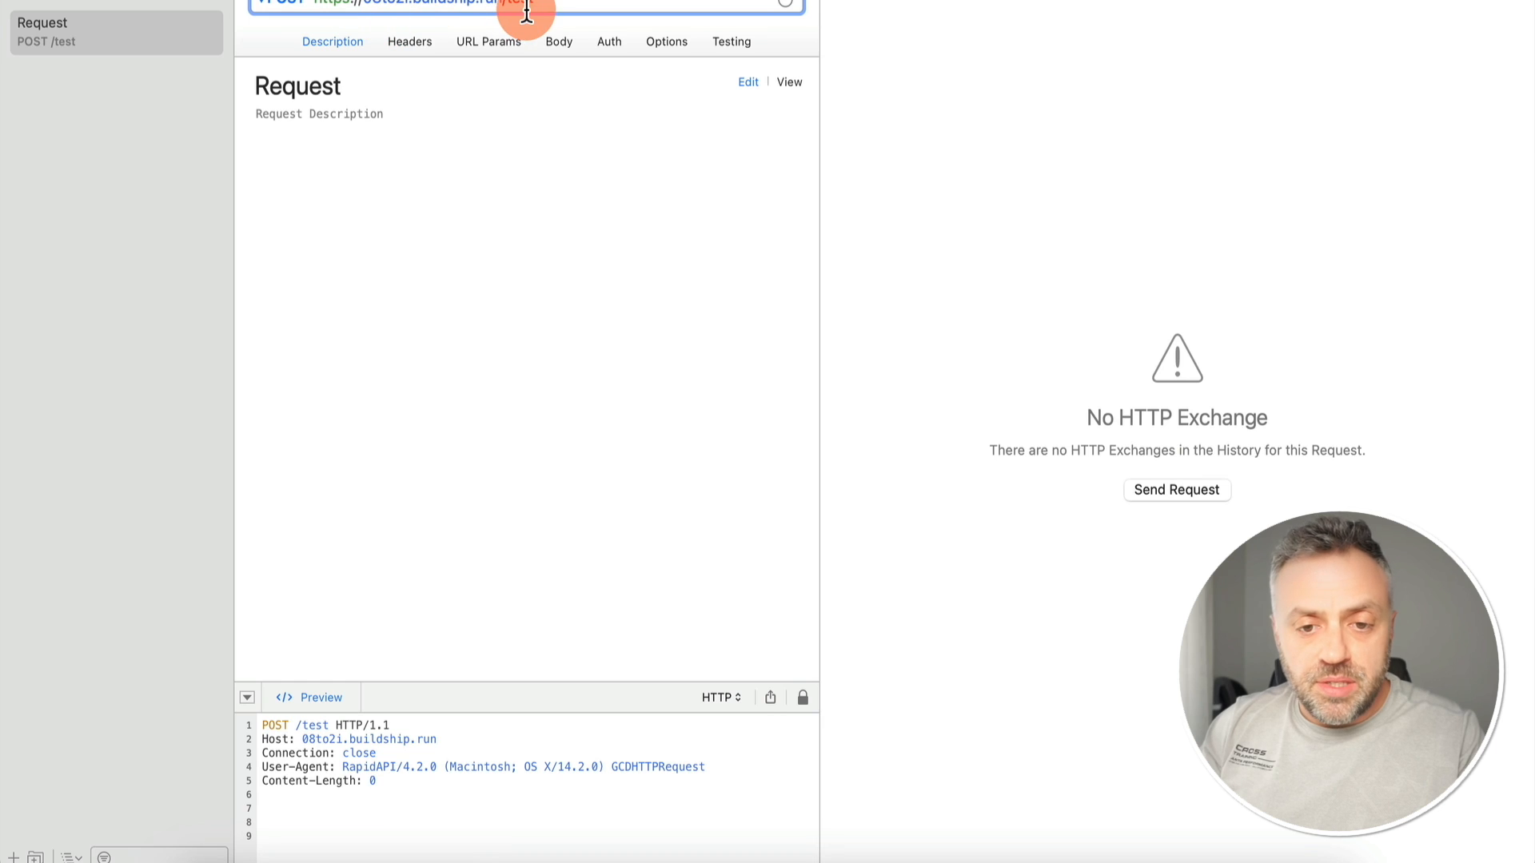
- Enter the request body {"city":"Miami","state":"Florida"} and check it in the JSON and Text views
left_click(563, 36)
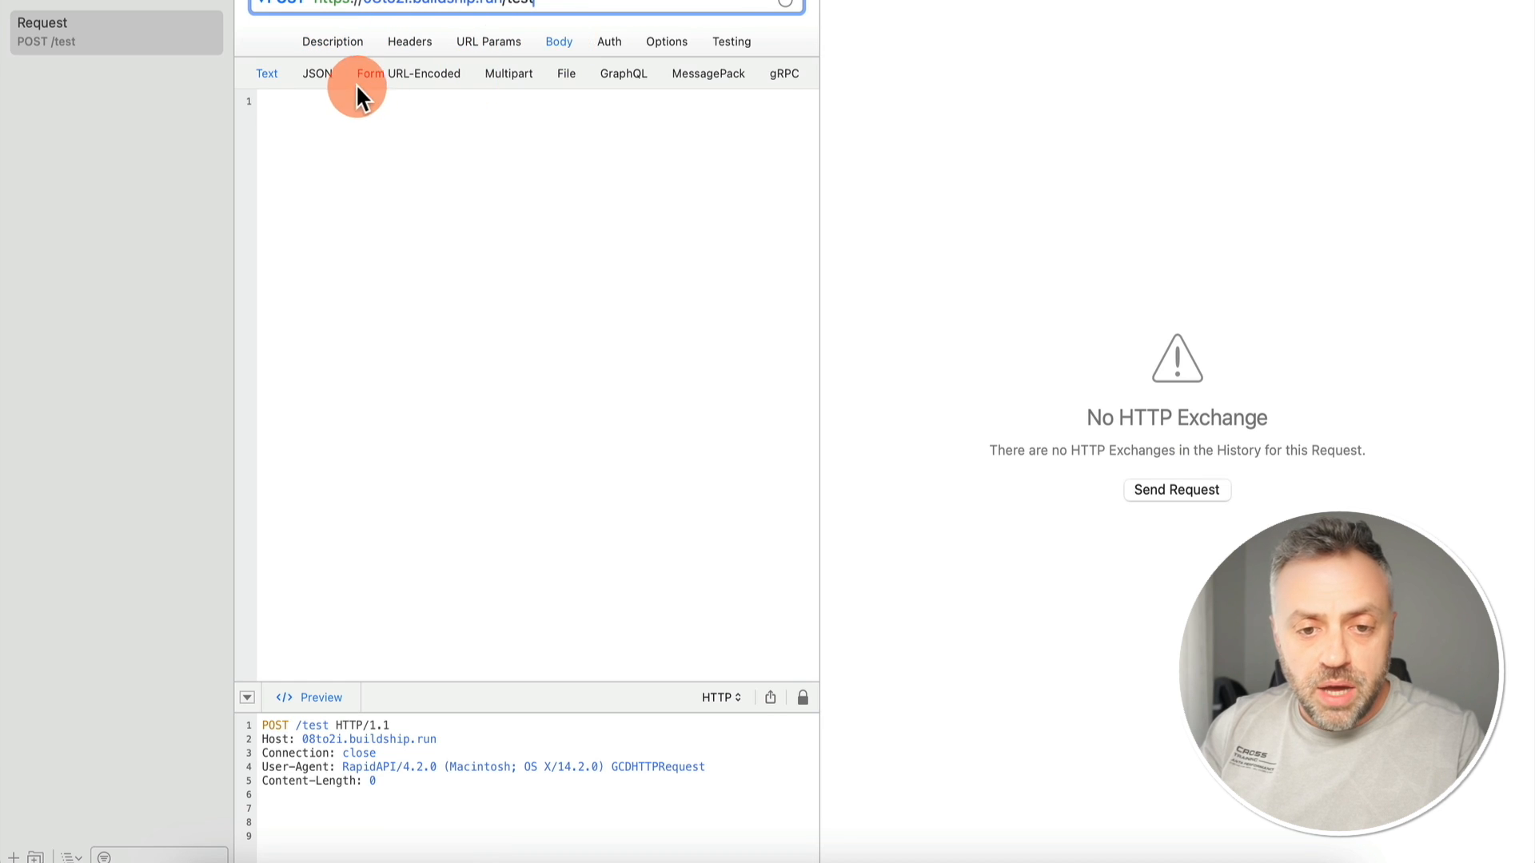
left_click(319, 195)
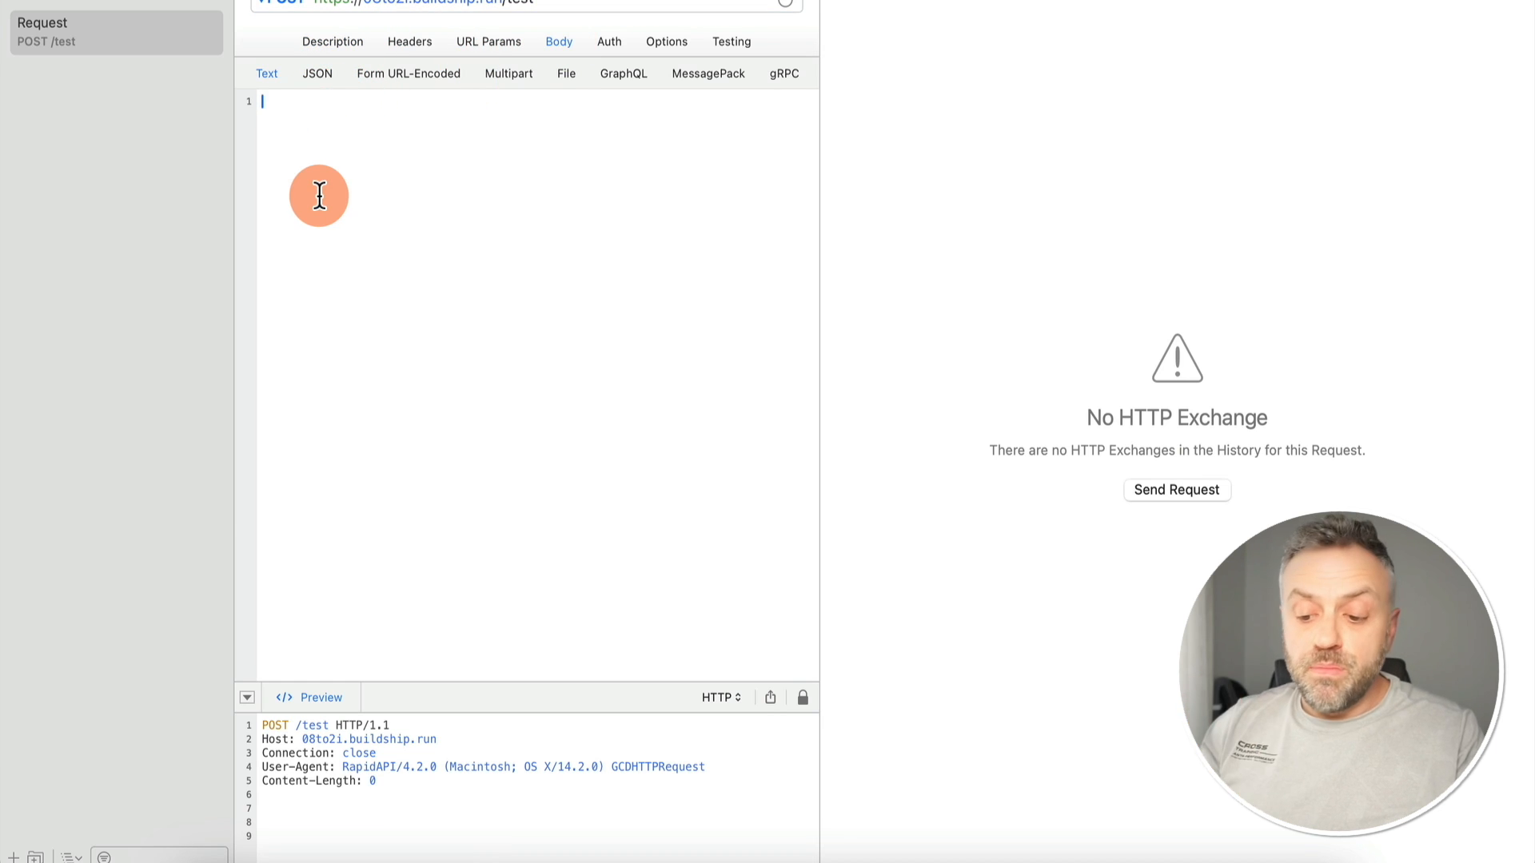
type("{")
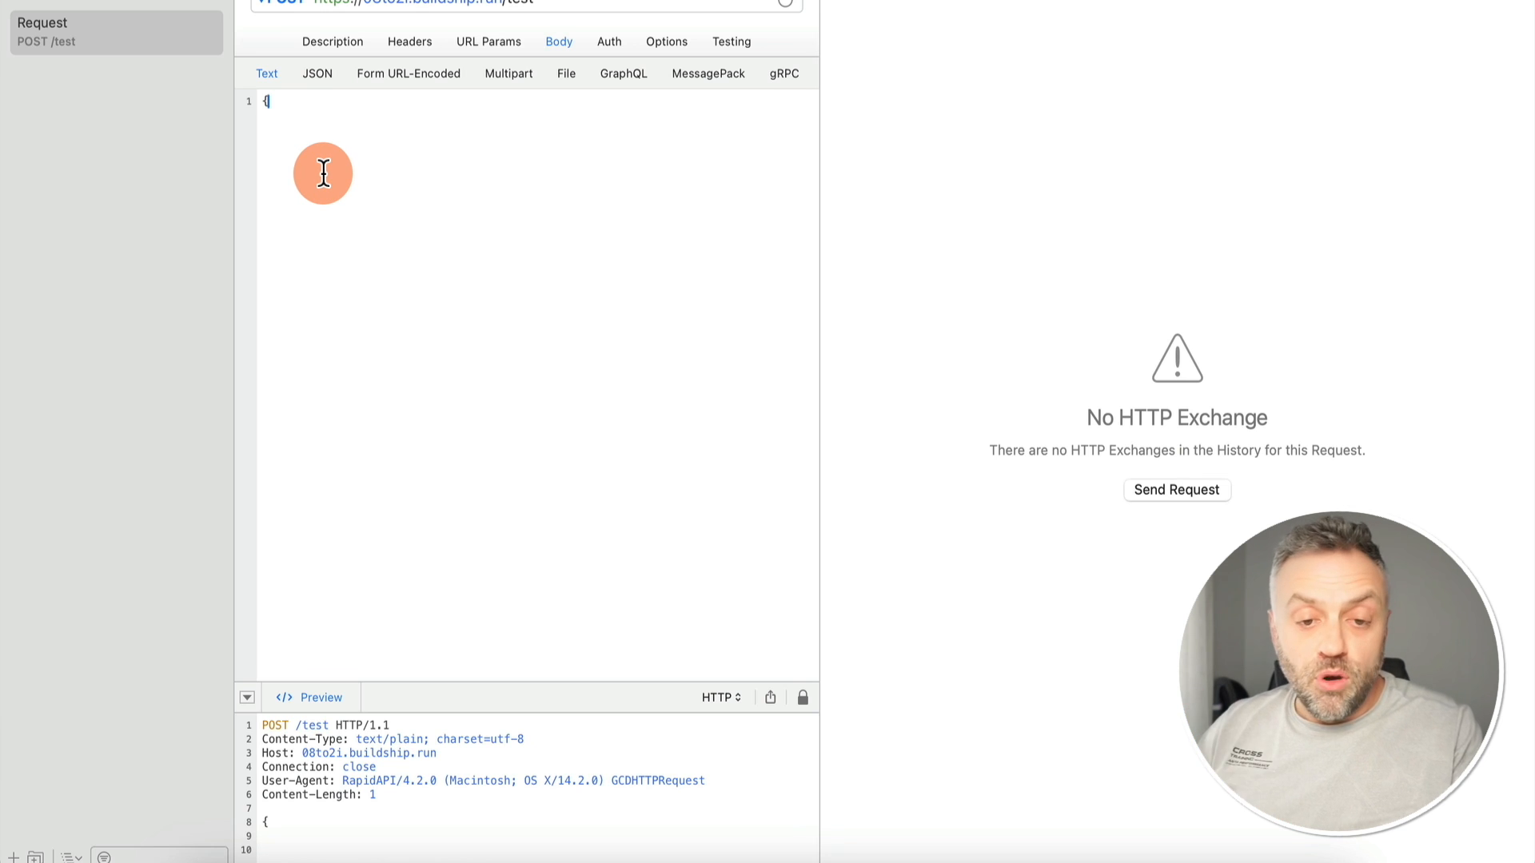
key("BackSpace")
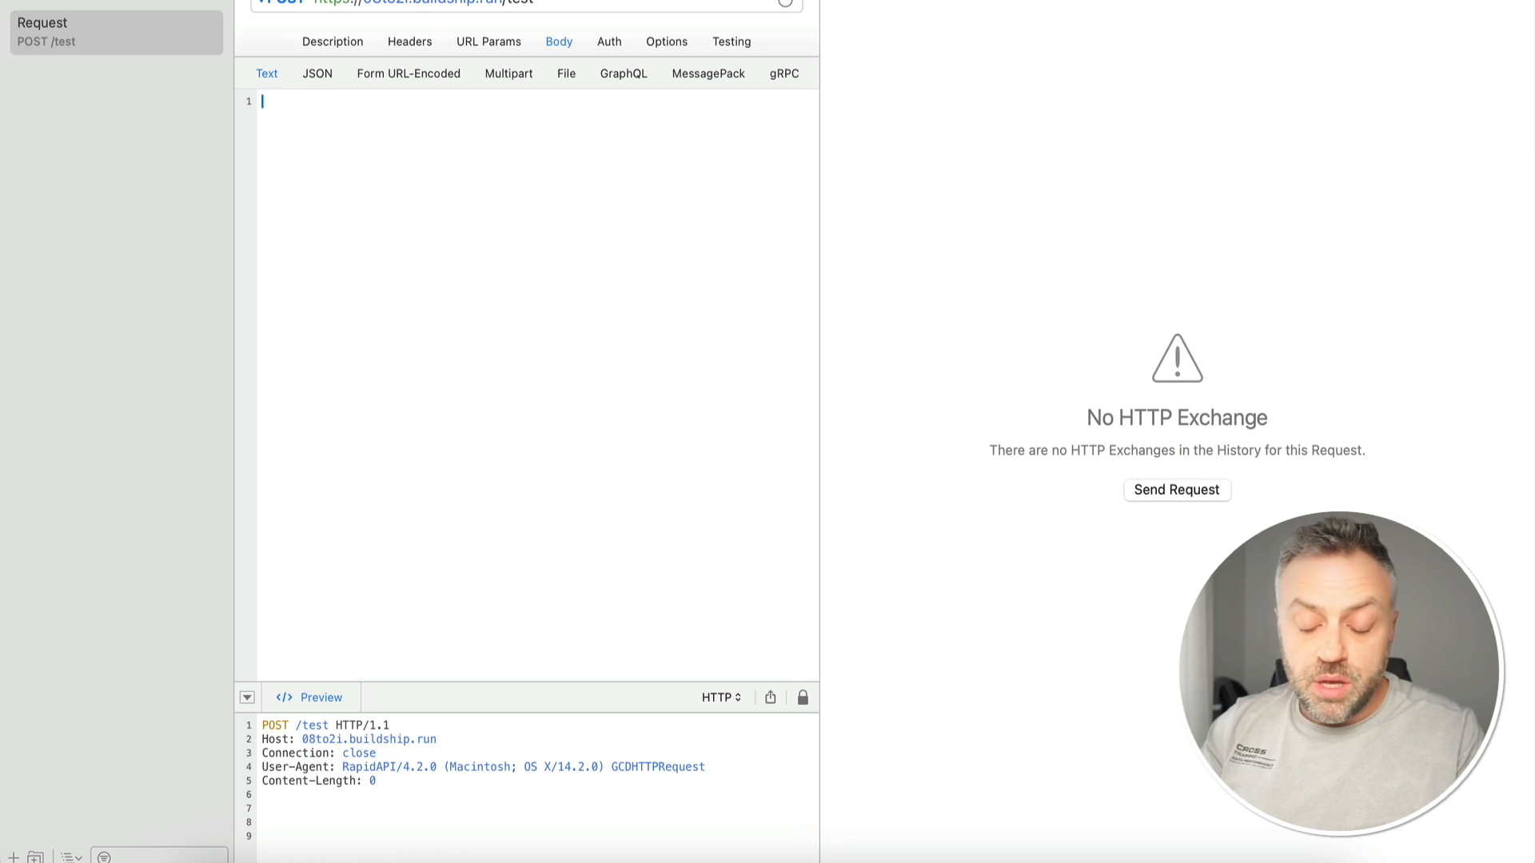
type("{\"city\":\"Miami")
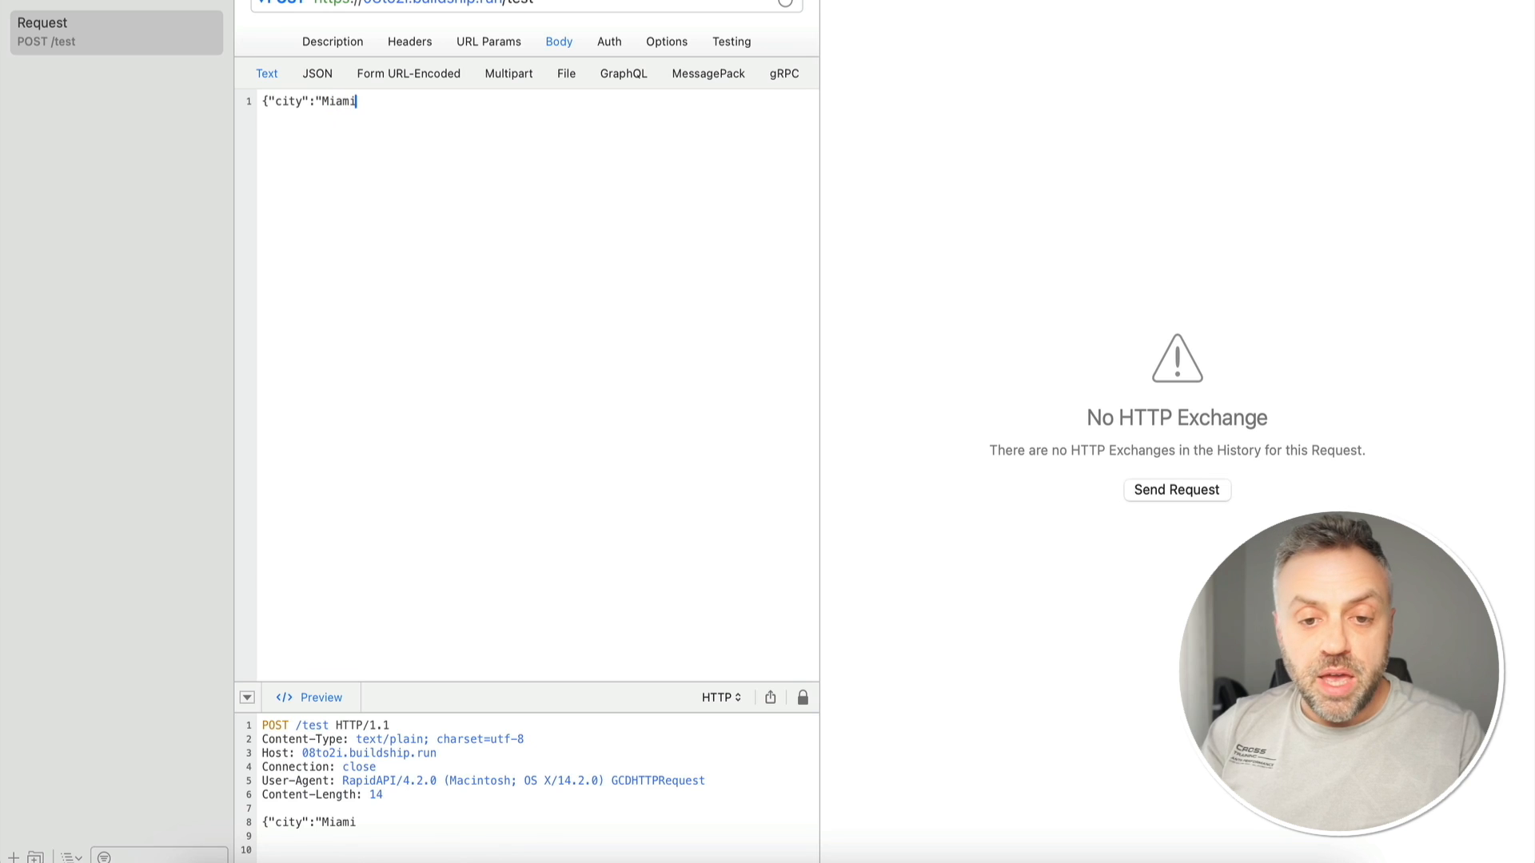
type("\",\"state\":\"Florida\"")
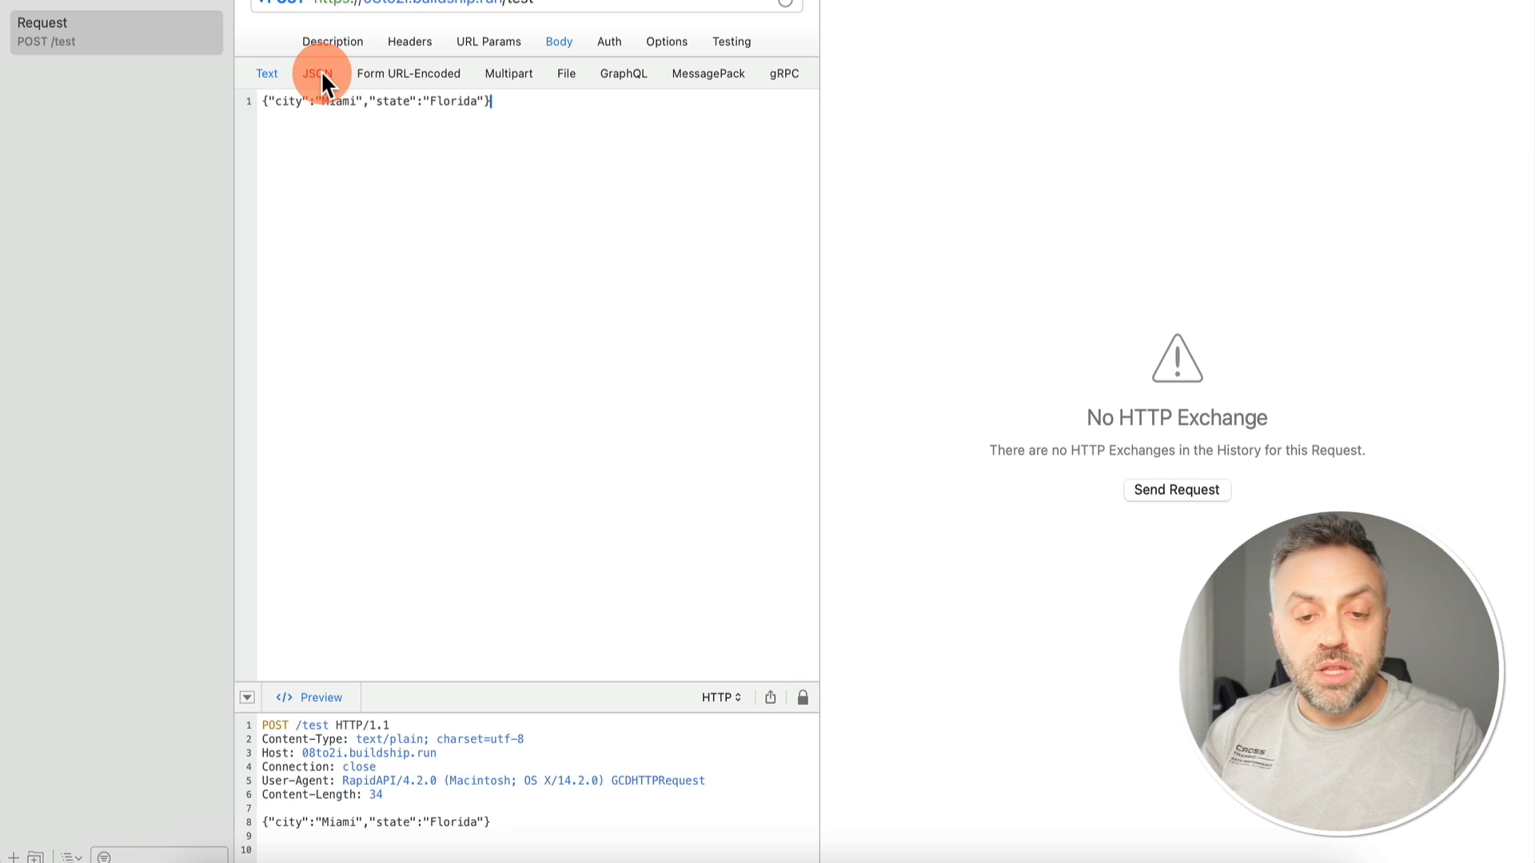
left_click(319, 72)
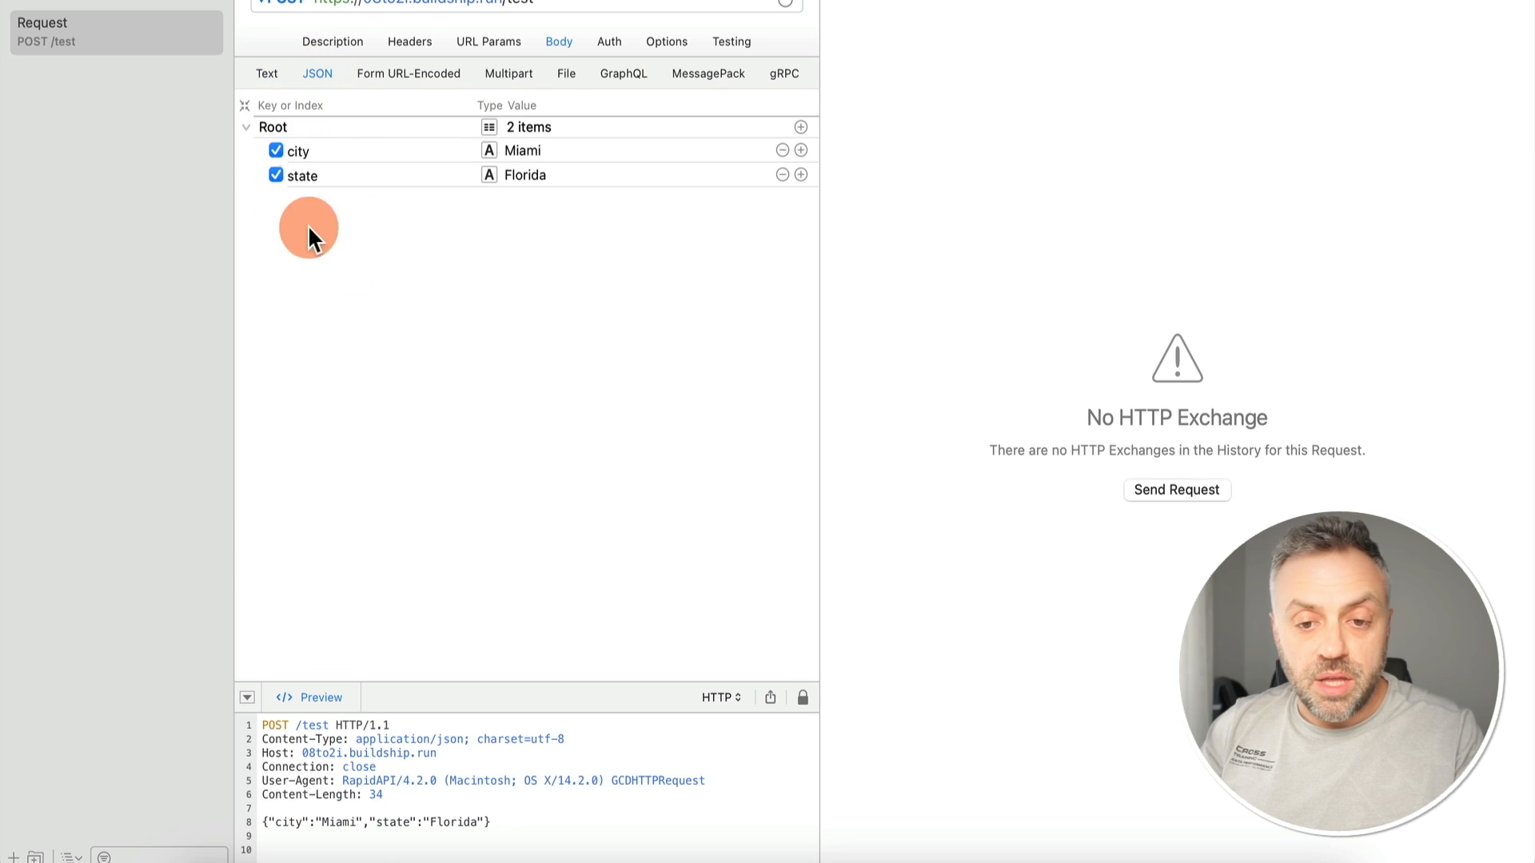
left_click(268, 73)
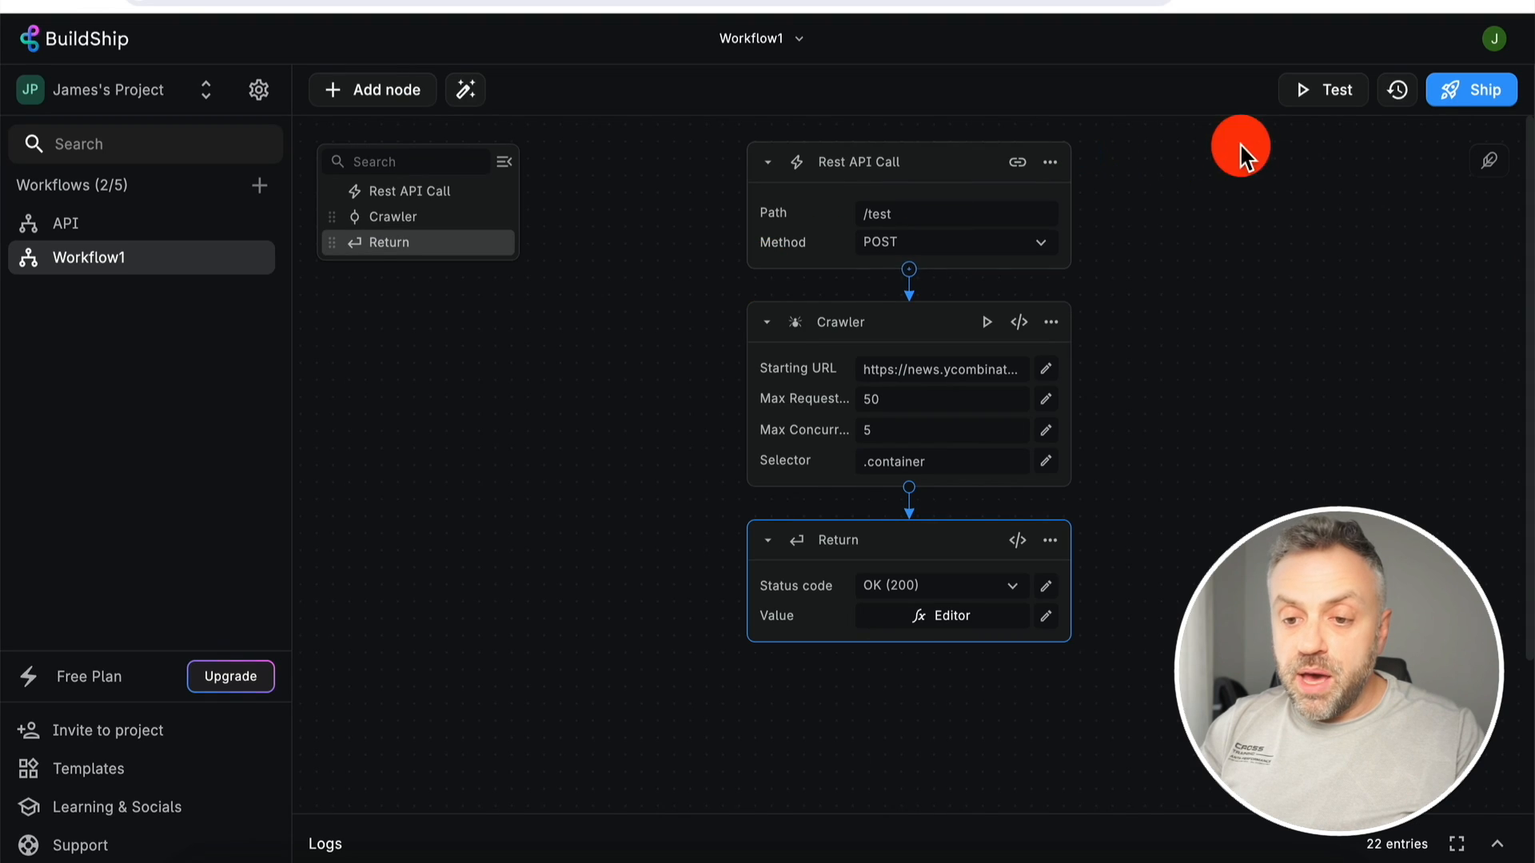
- Confirm the Return value uses the body's City and State, then Ship the workflow
left_click(969, 617)
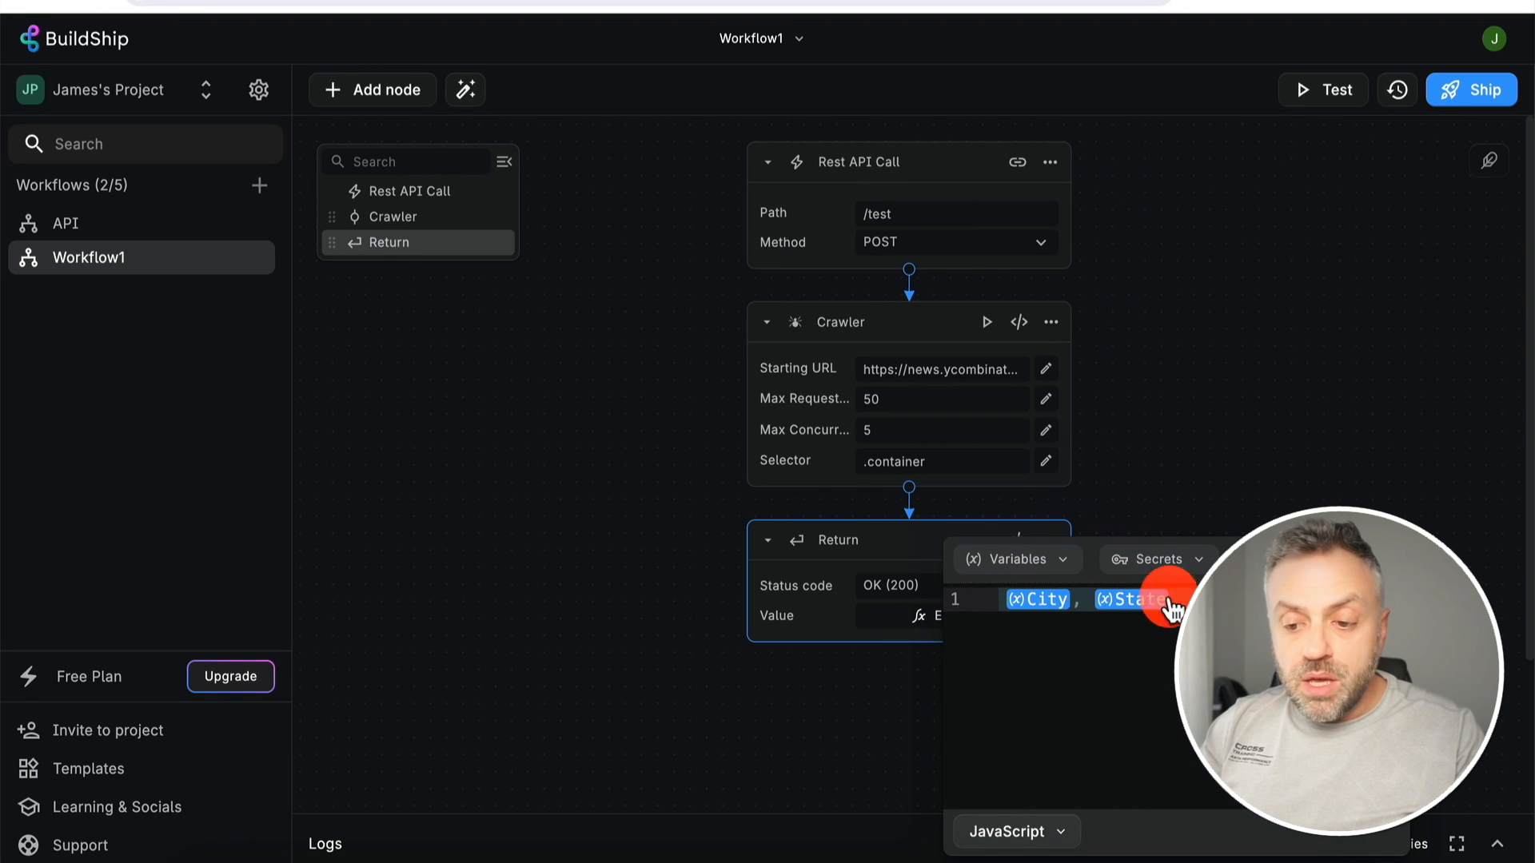
left_click(1189, 418)
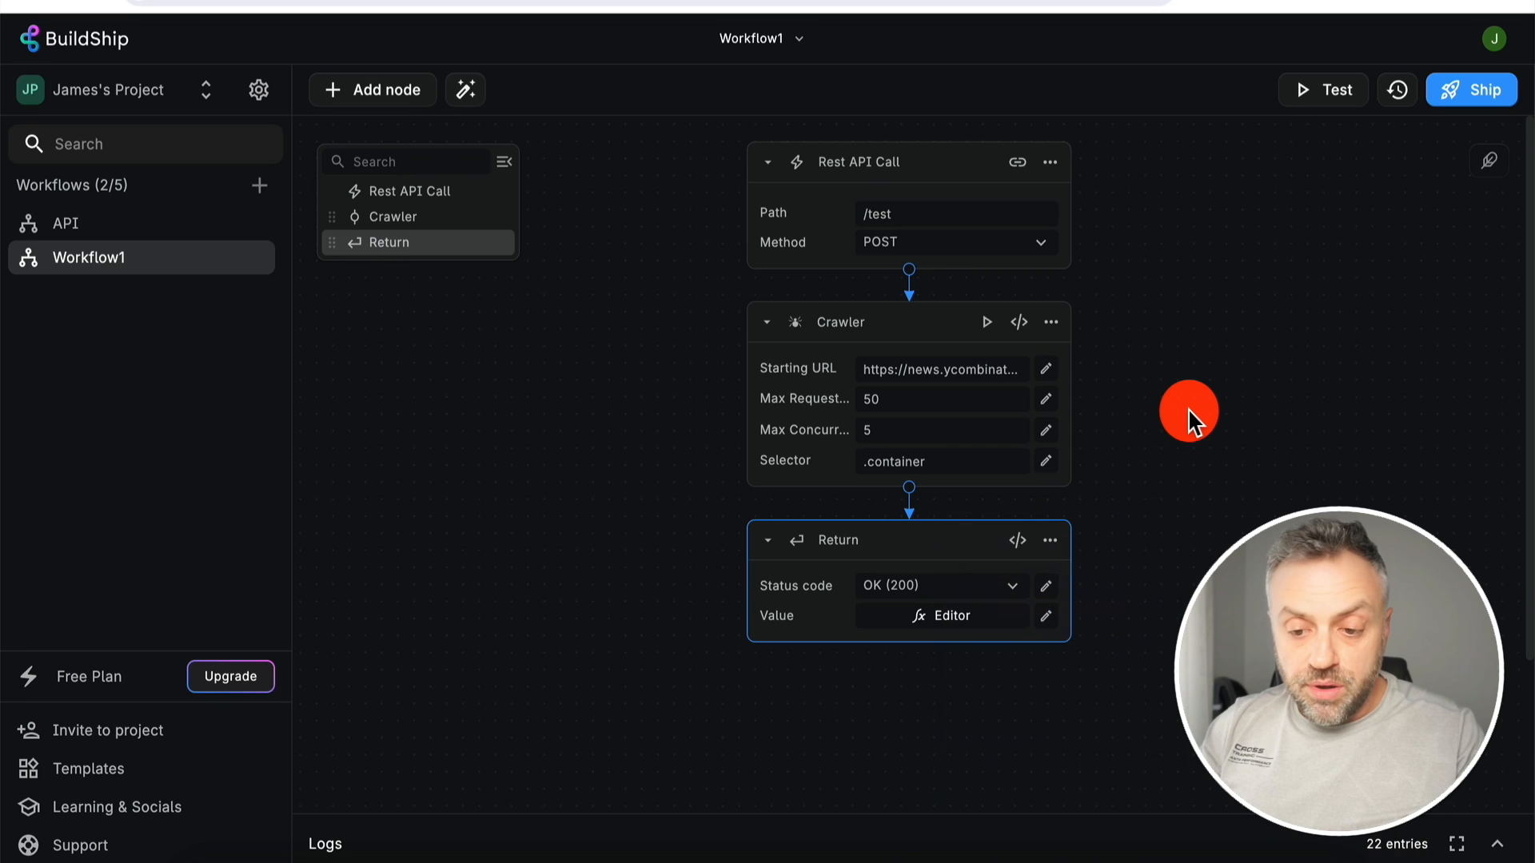
left_click(1471, 87)
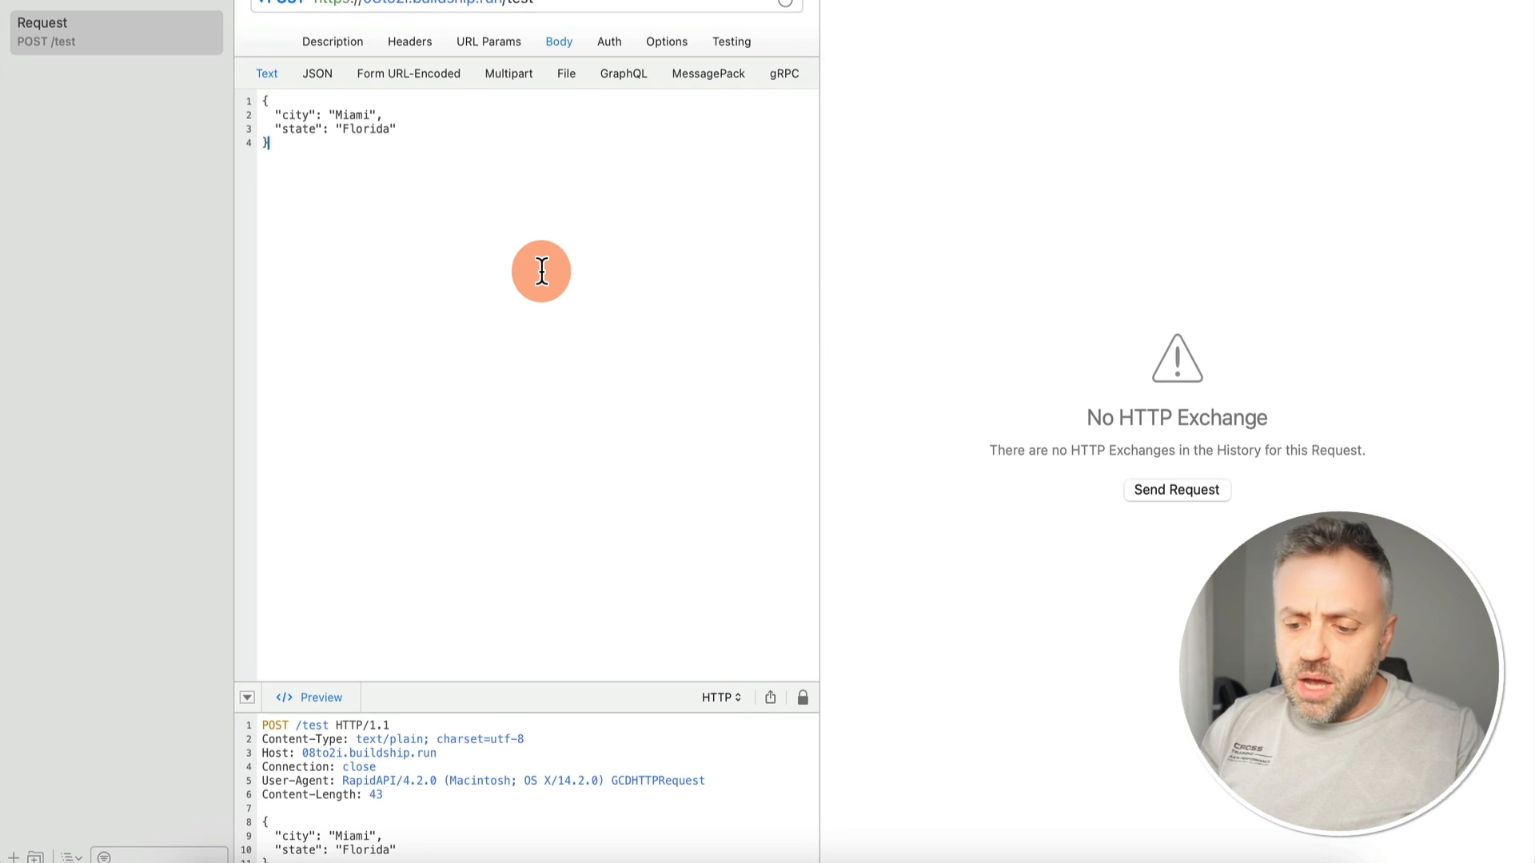
- Send the POST /test request and view the raw 200 OK response 'Miami, Florida'
key("super+r")
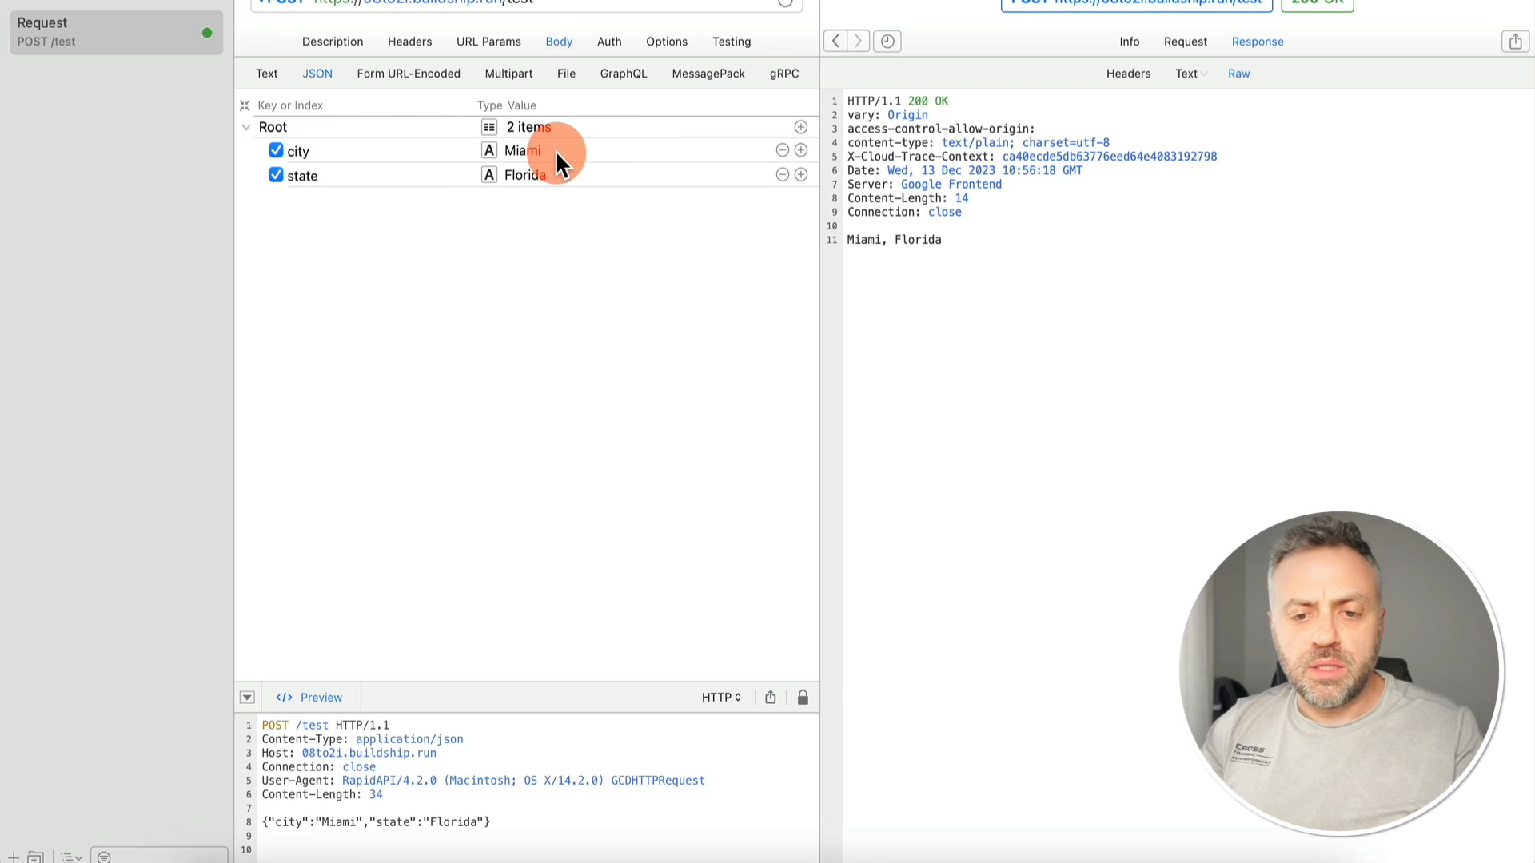
left_click(264, 73)
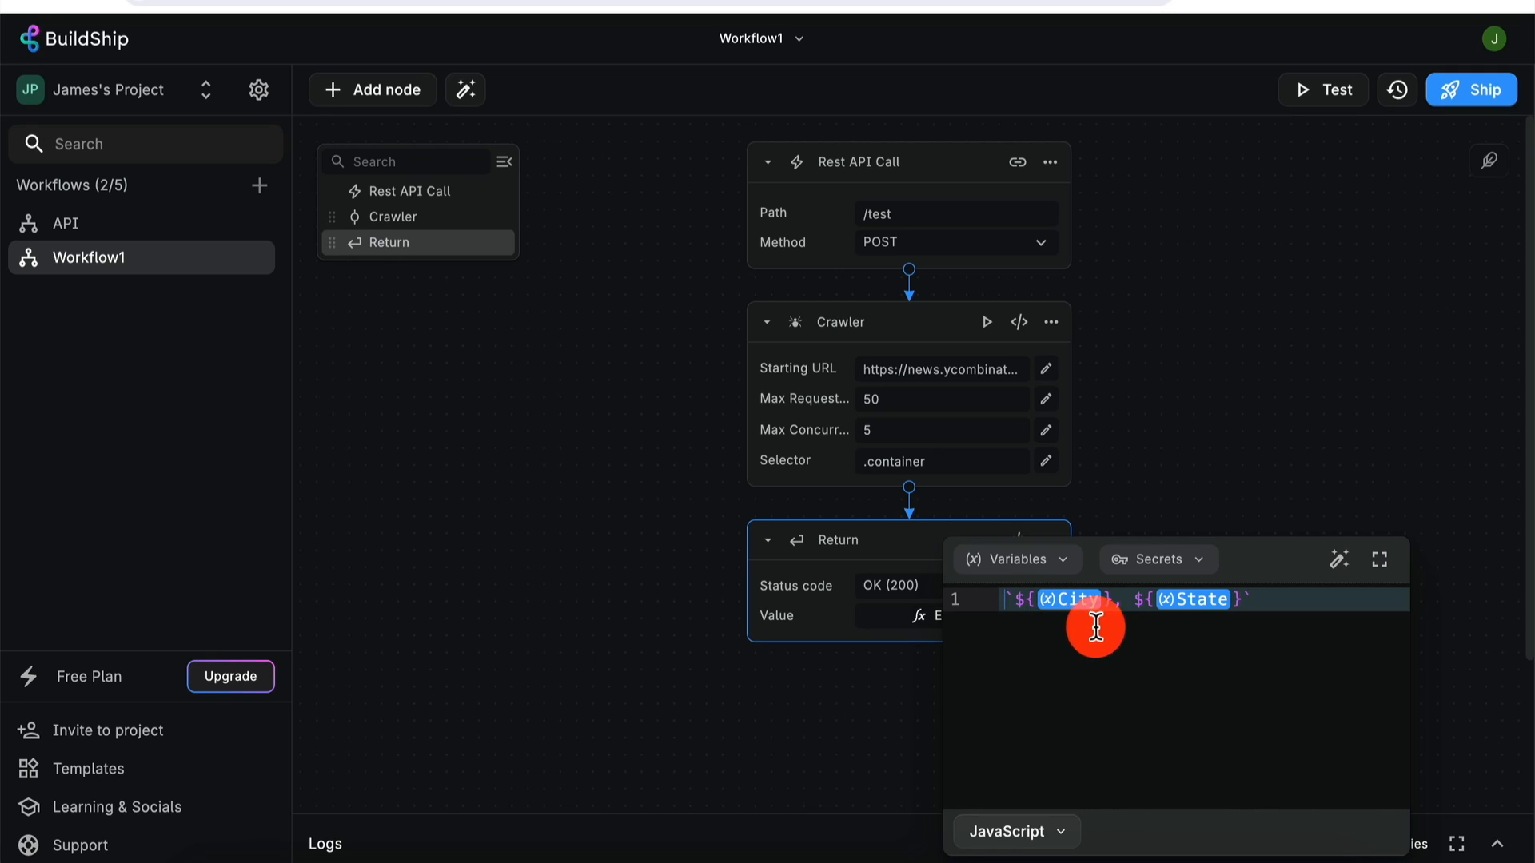
- Change the Return value to 'Hello from: City, State' and Ship the workflow again
left_click(1113, 599)
type(",")
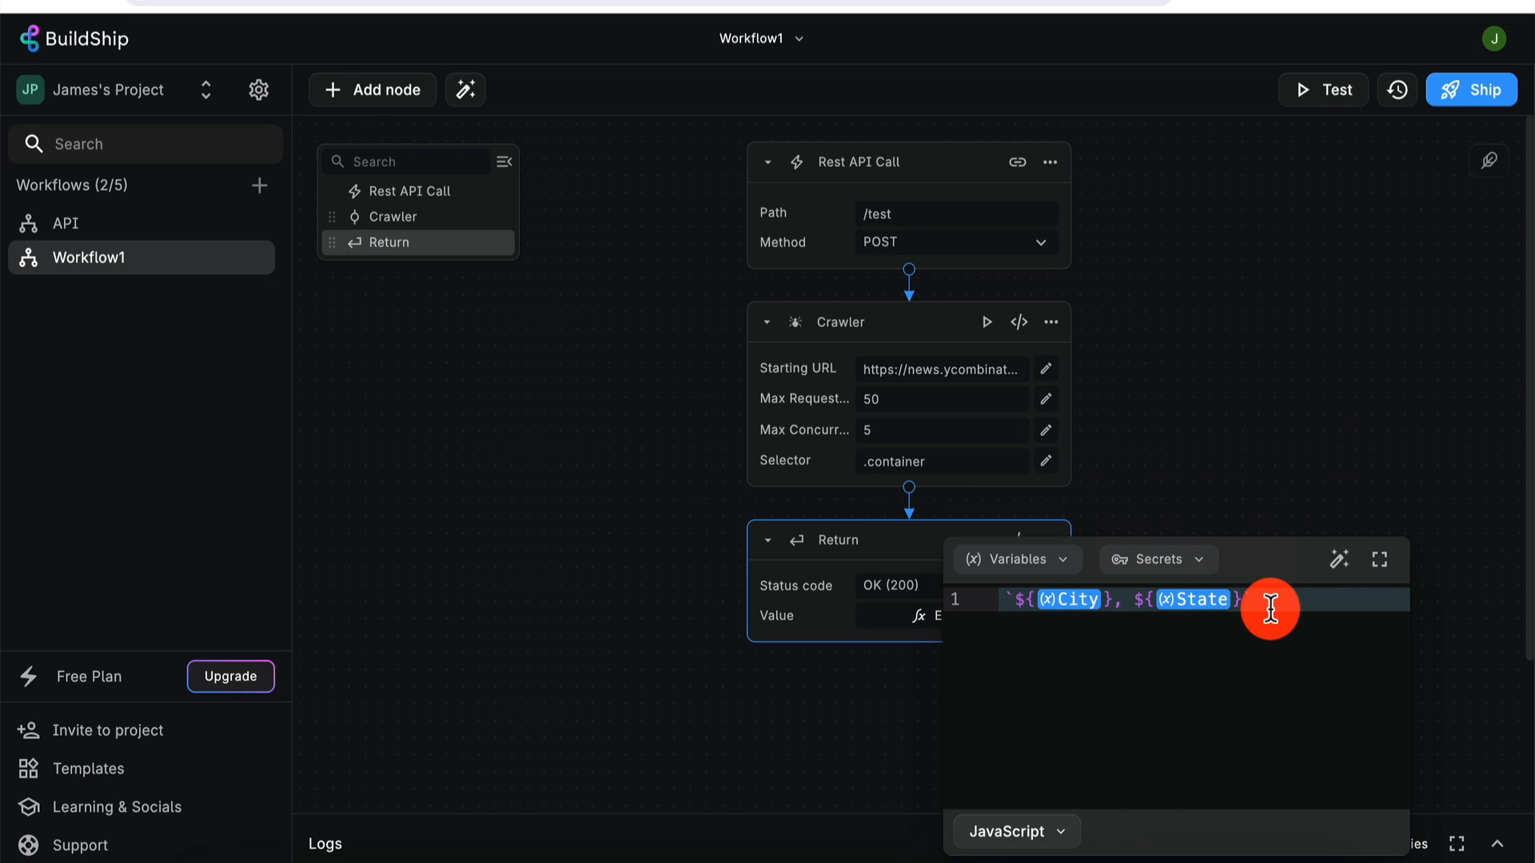
key("Left")
key("BackSpace")
key("Left")
key("Left")
key("Left")
key("Left")
key("Left")
key("Left")
type("Hello from:")
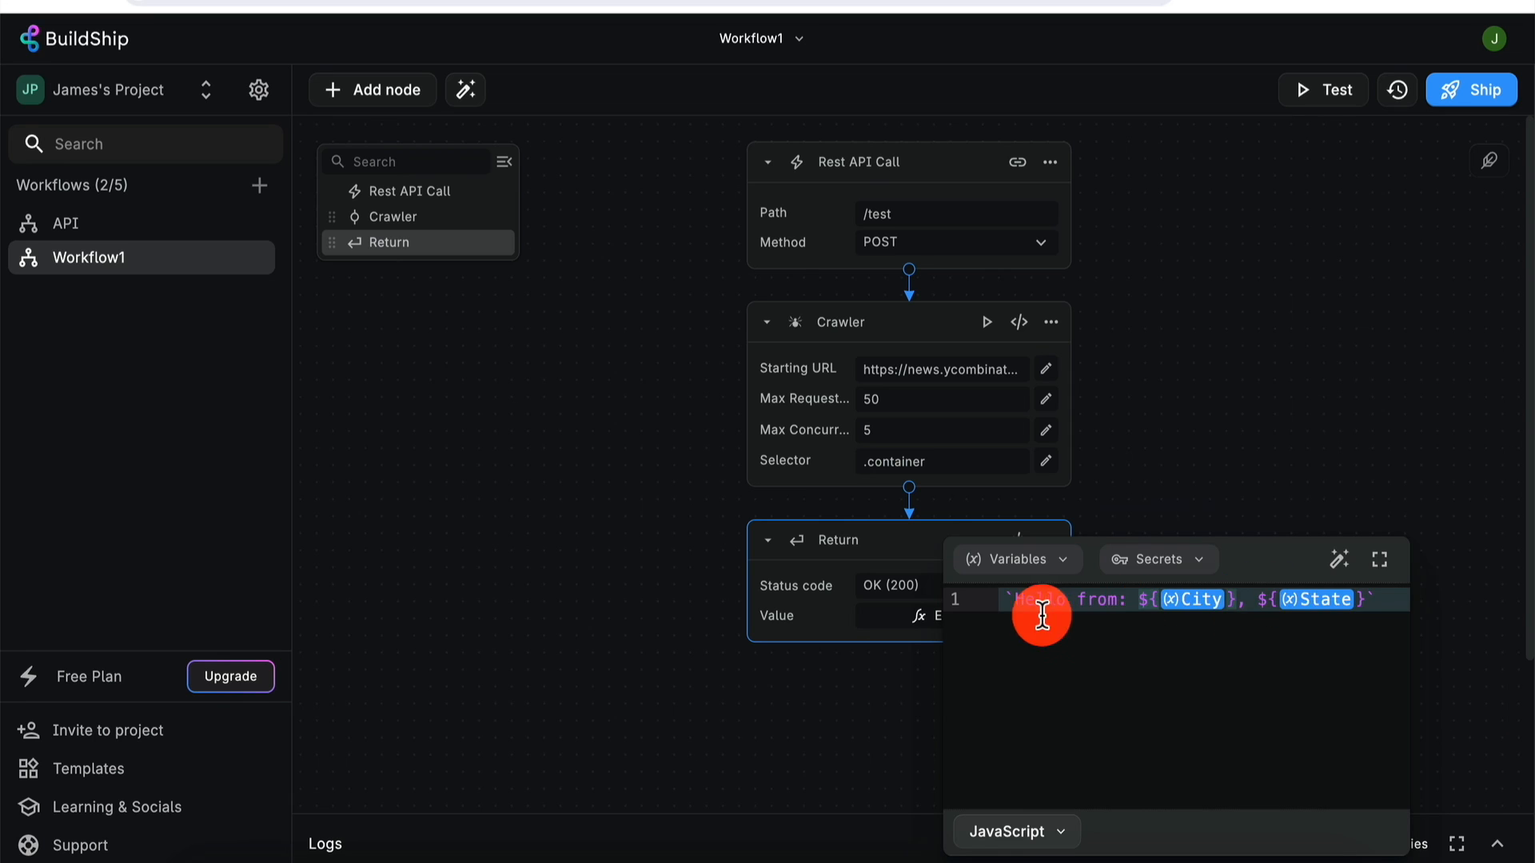
left_click(1183, 458)
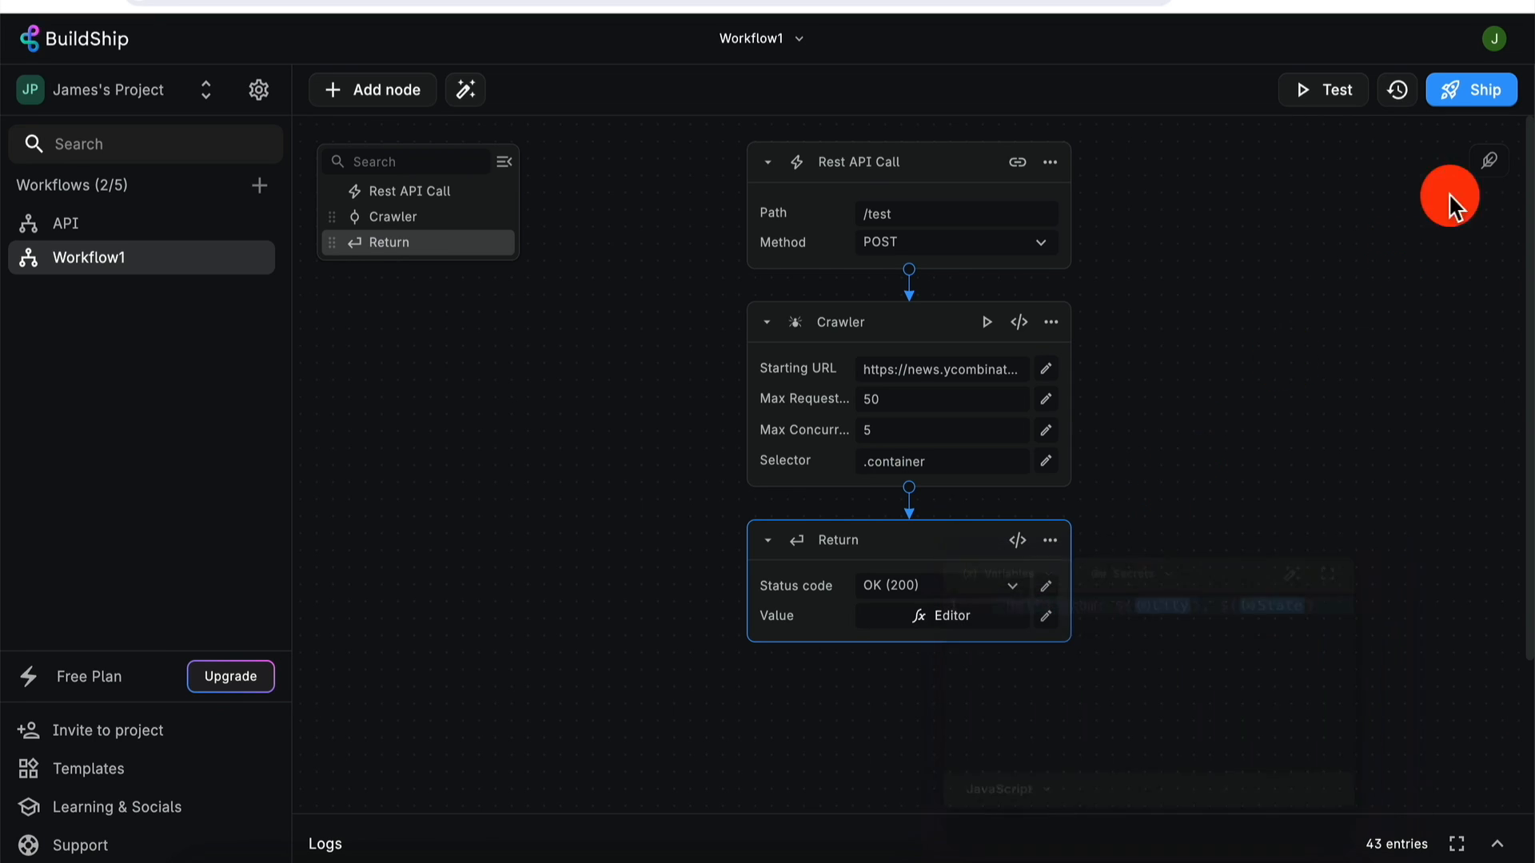
left_click(1473, 90)
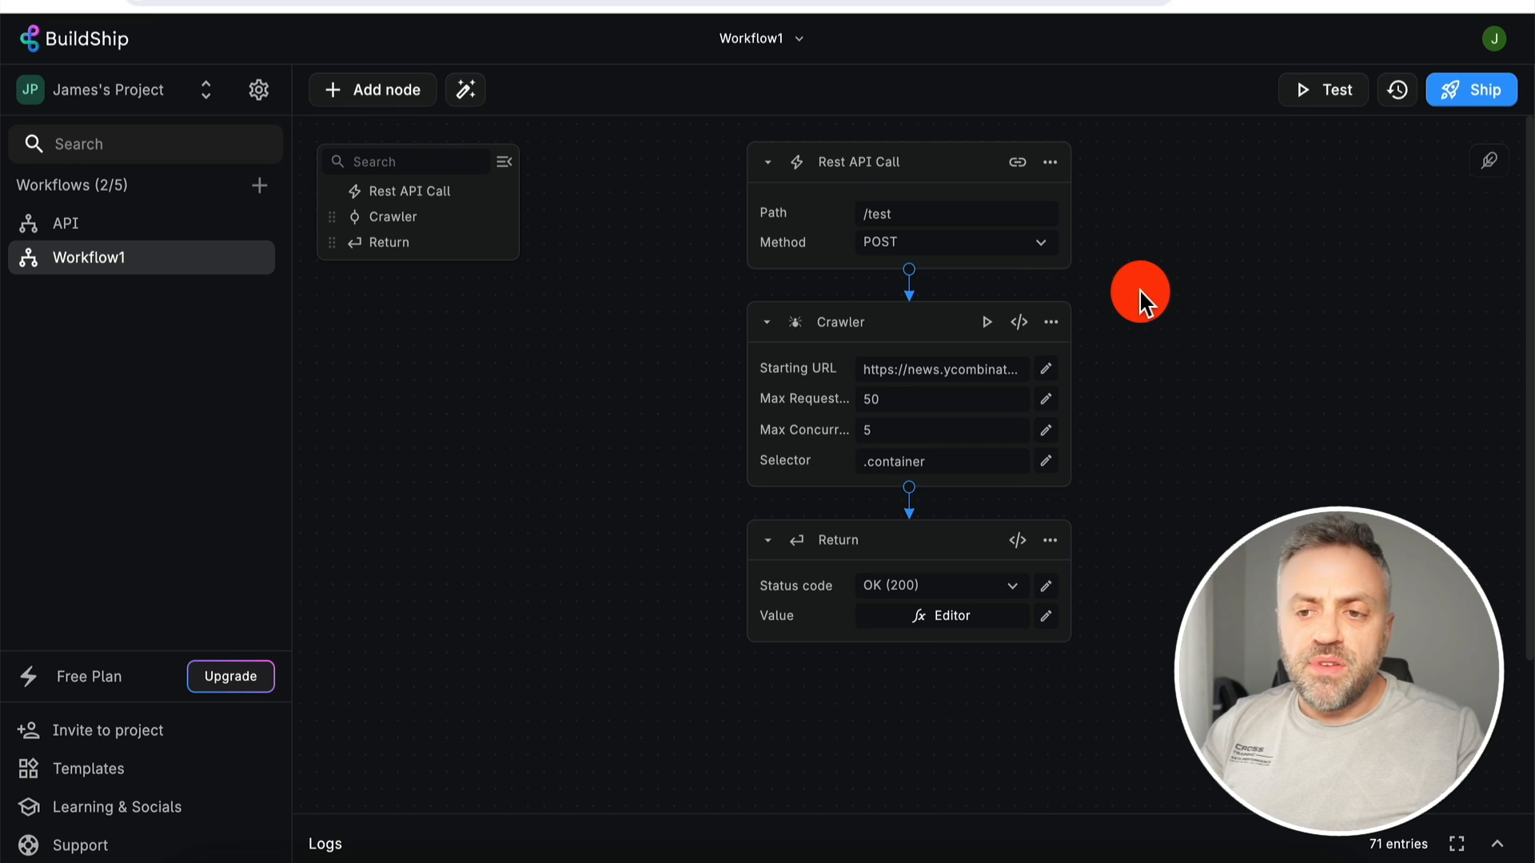
left_click(1050, 164)
left_click(1091, 198)
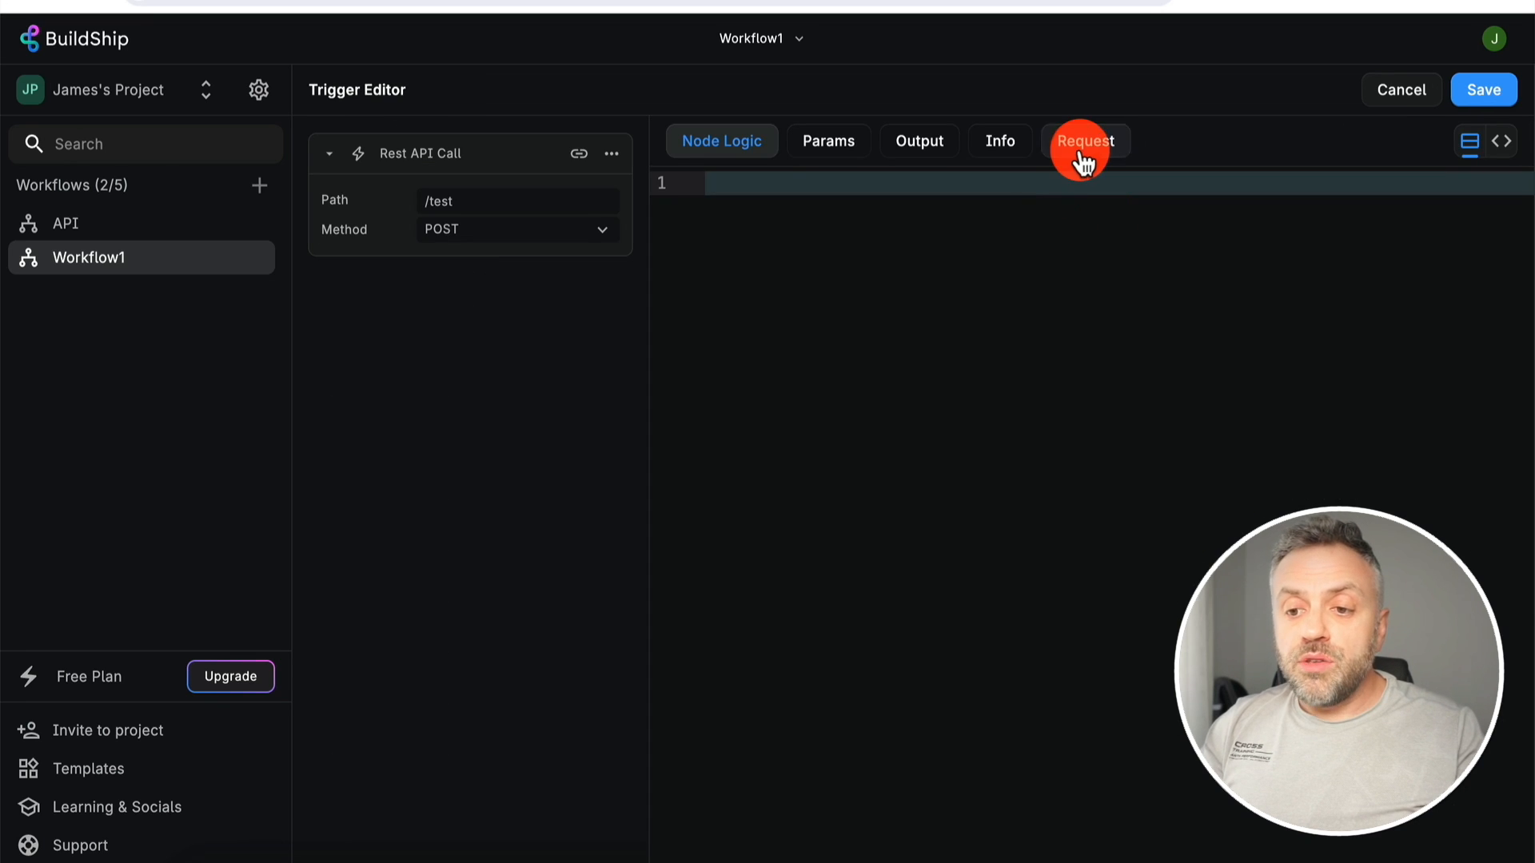
left_click(1084, 158)
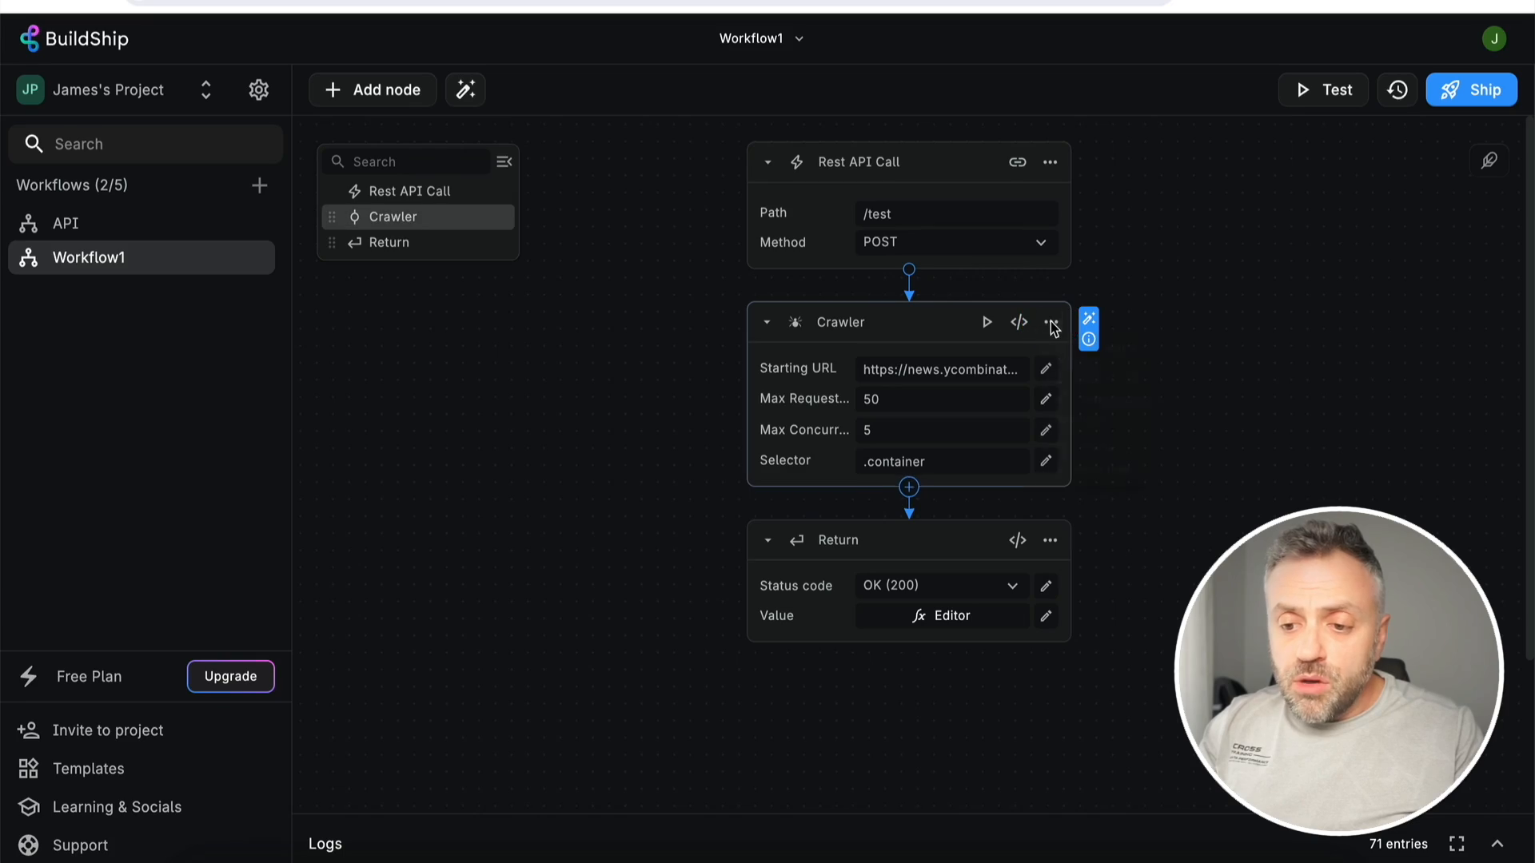
- Delete the Crawler node from Workflow1 through its options menu
left_click(1050, 322)
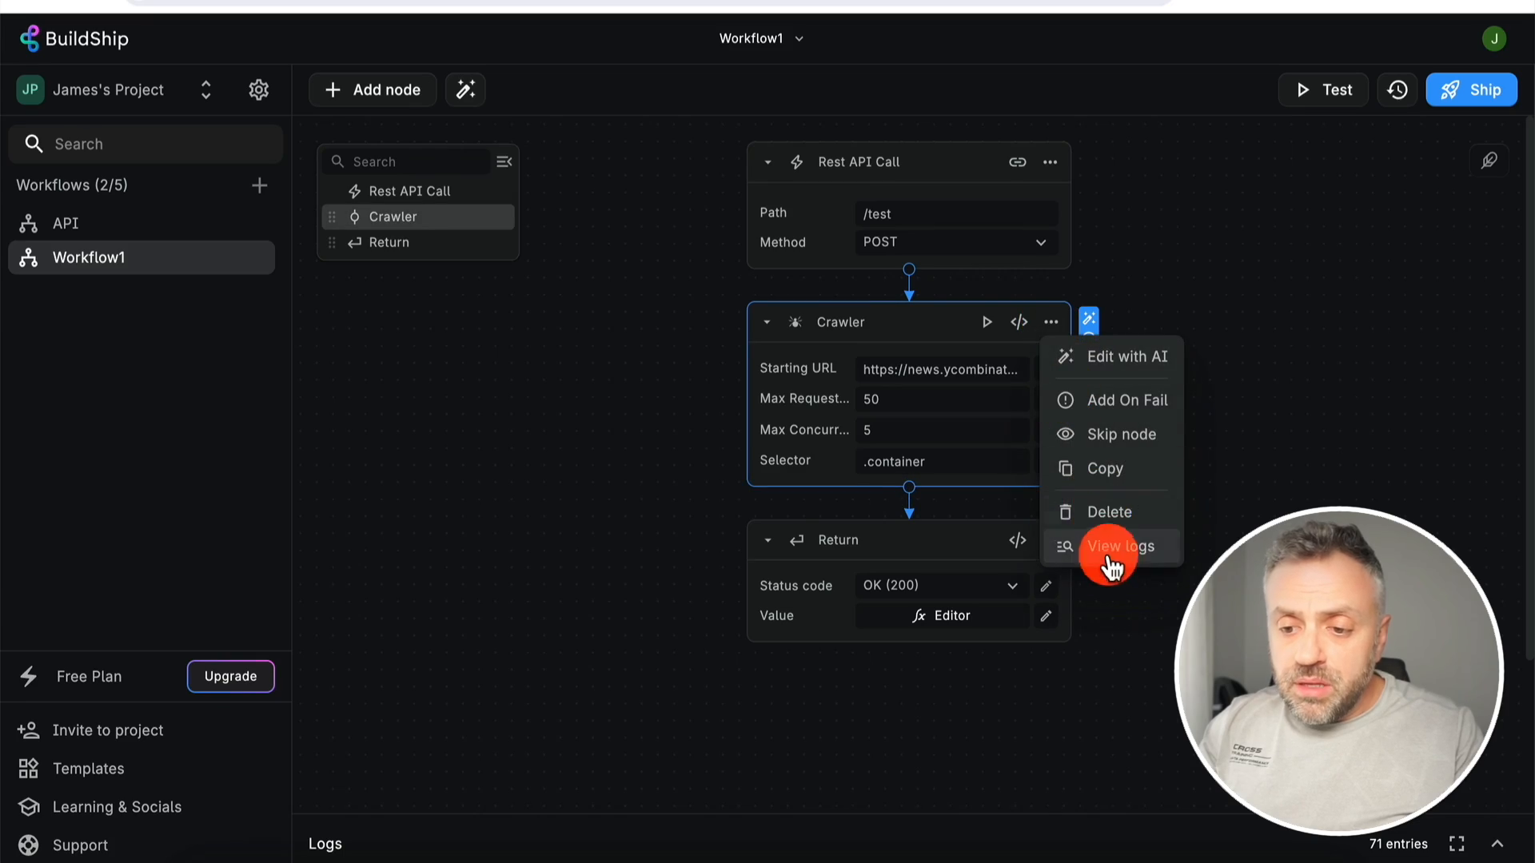
left_click(1123, 515)
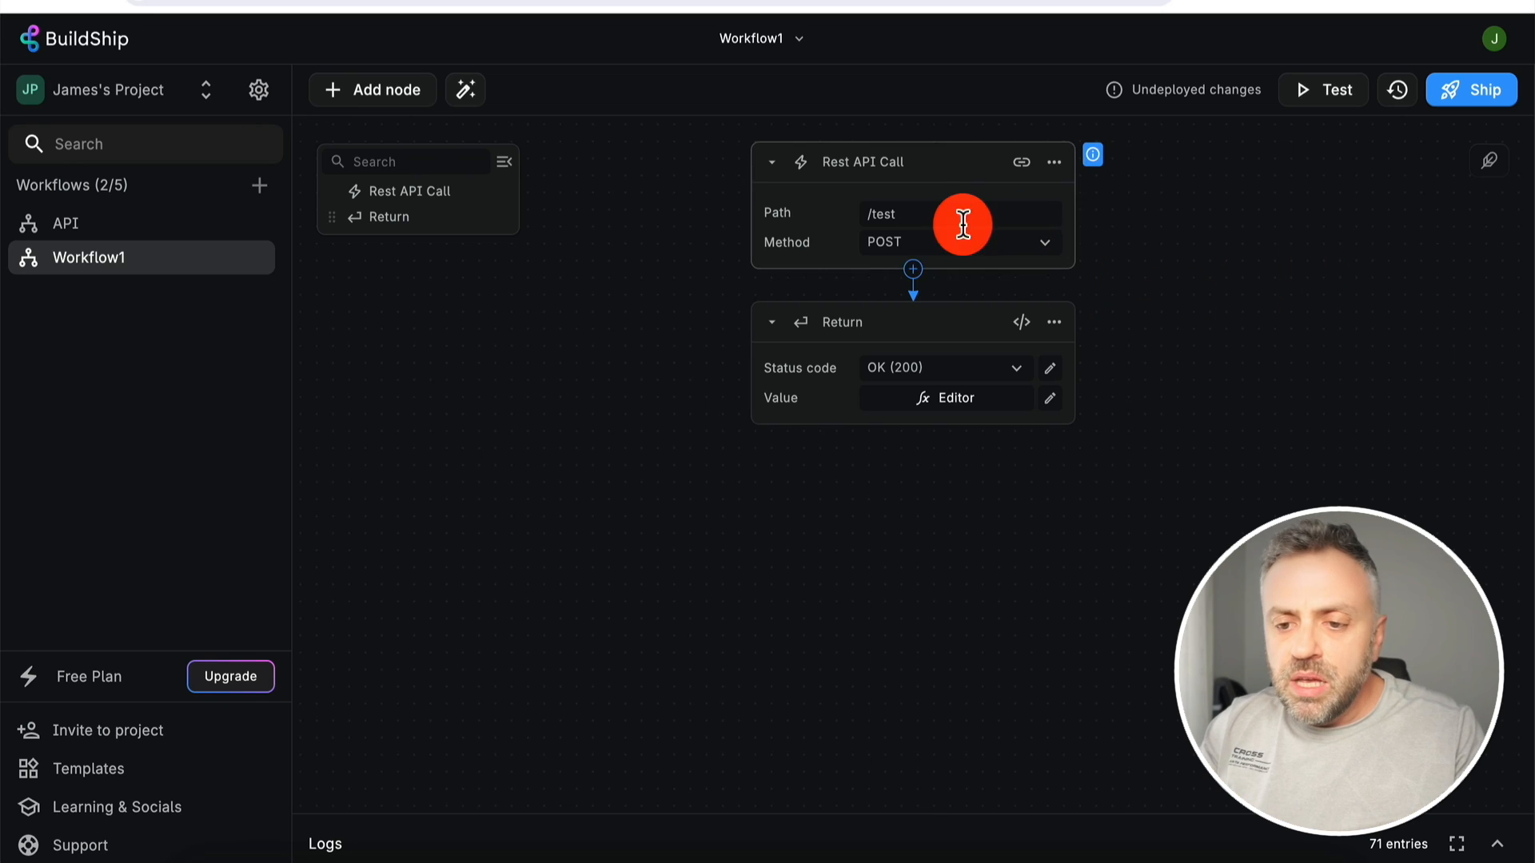
- Search 'log' and add the Log Message to Console node after the POST /test trigger
left_click(913, 270)
left_click(547, 242)
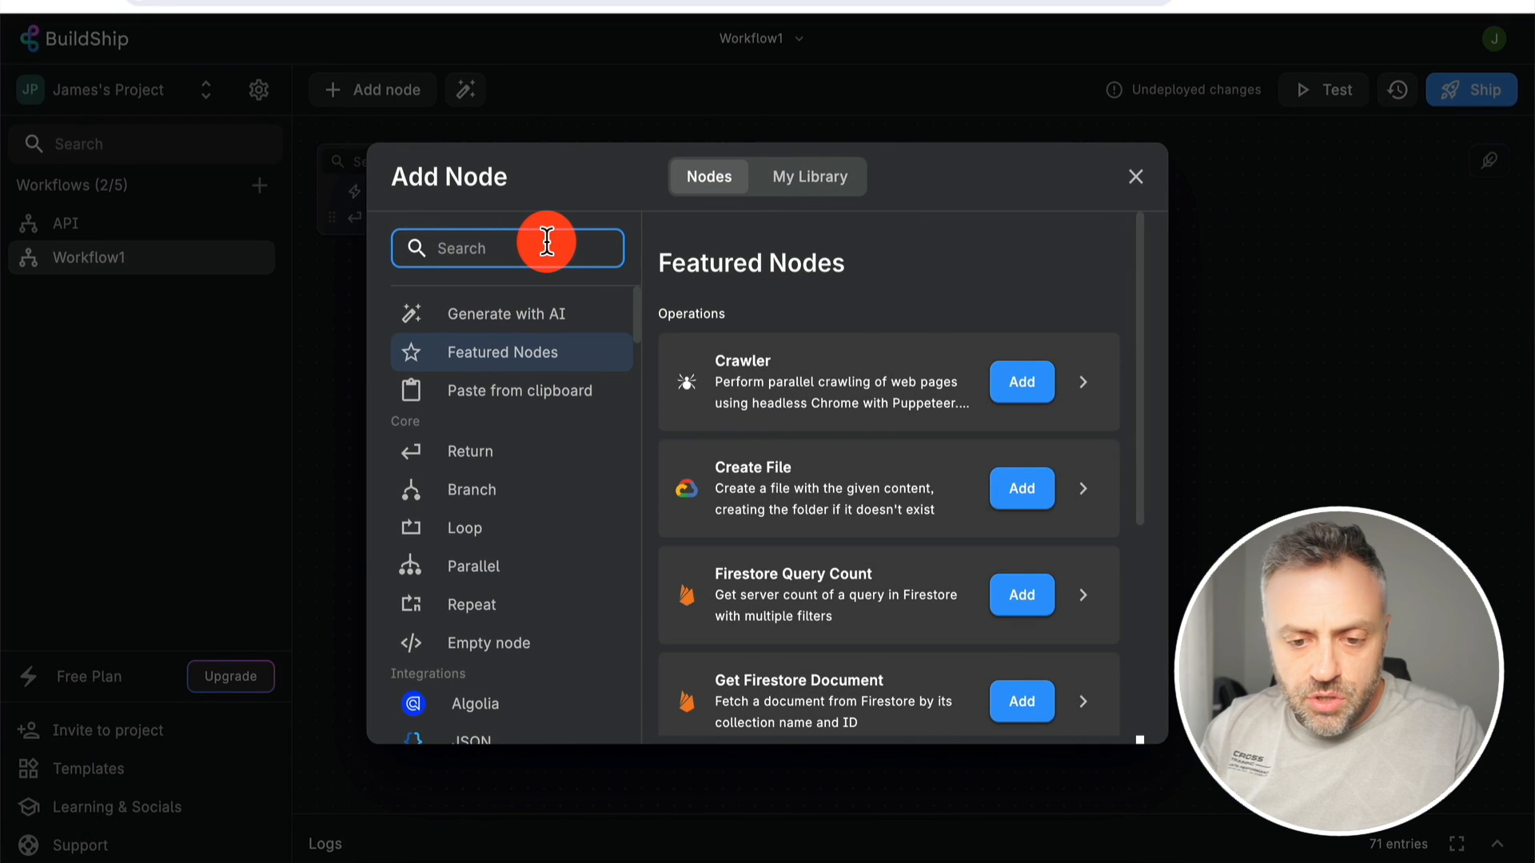
type("log")
scroll(512, 576, "down", 2)
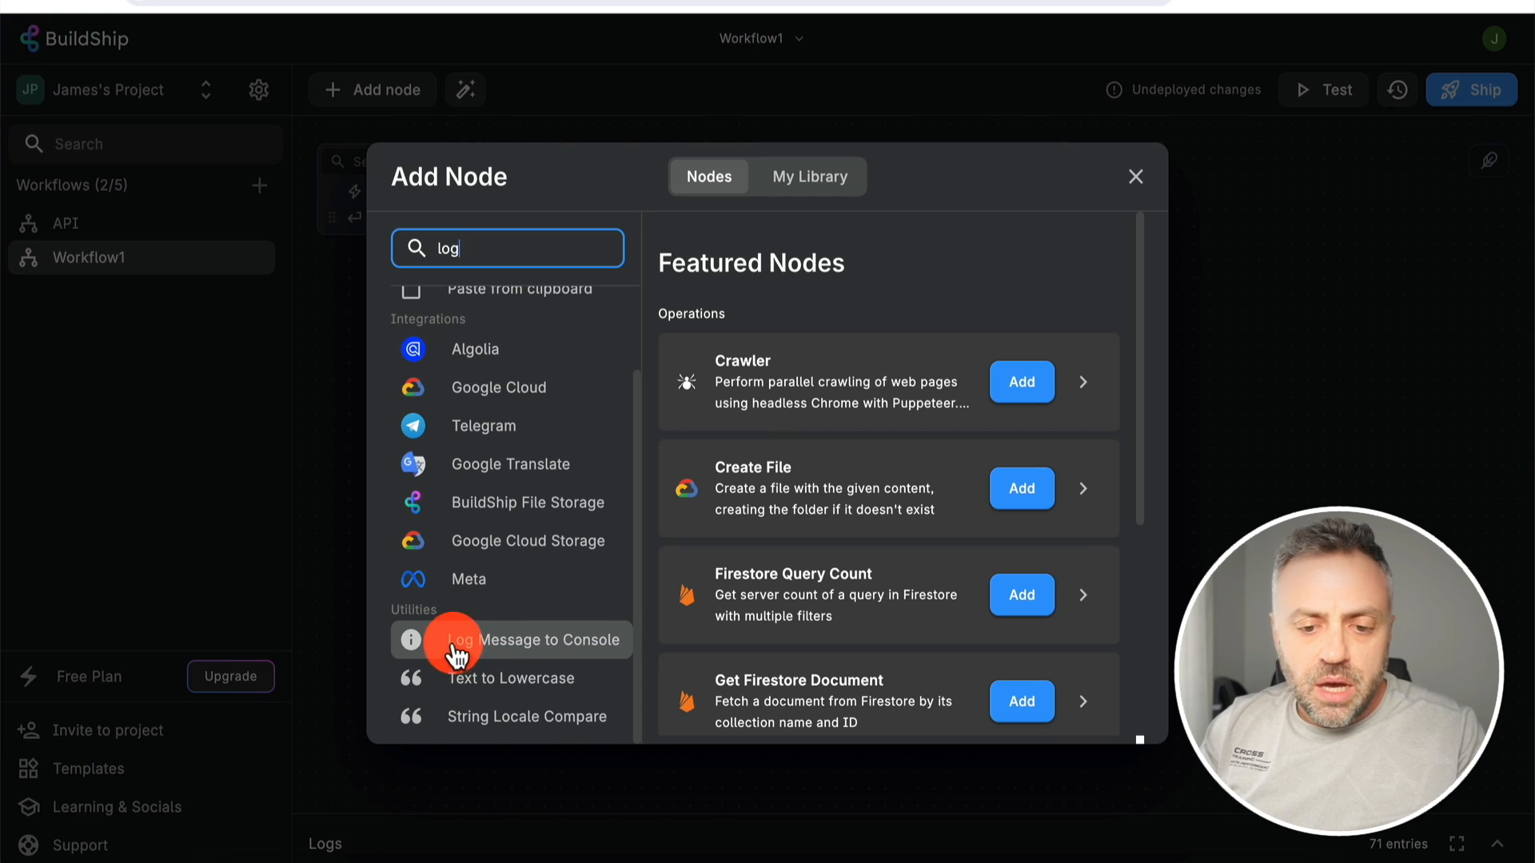
left_click(504, 644)
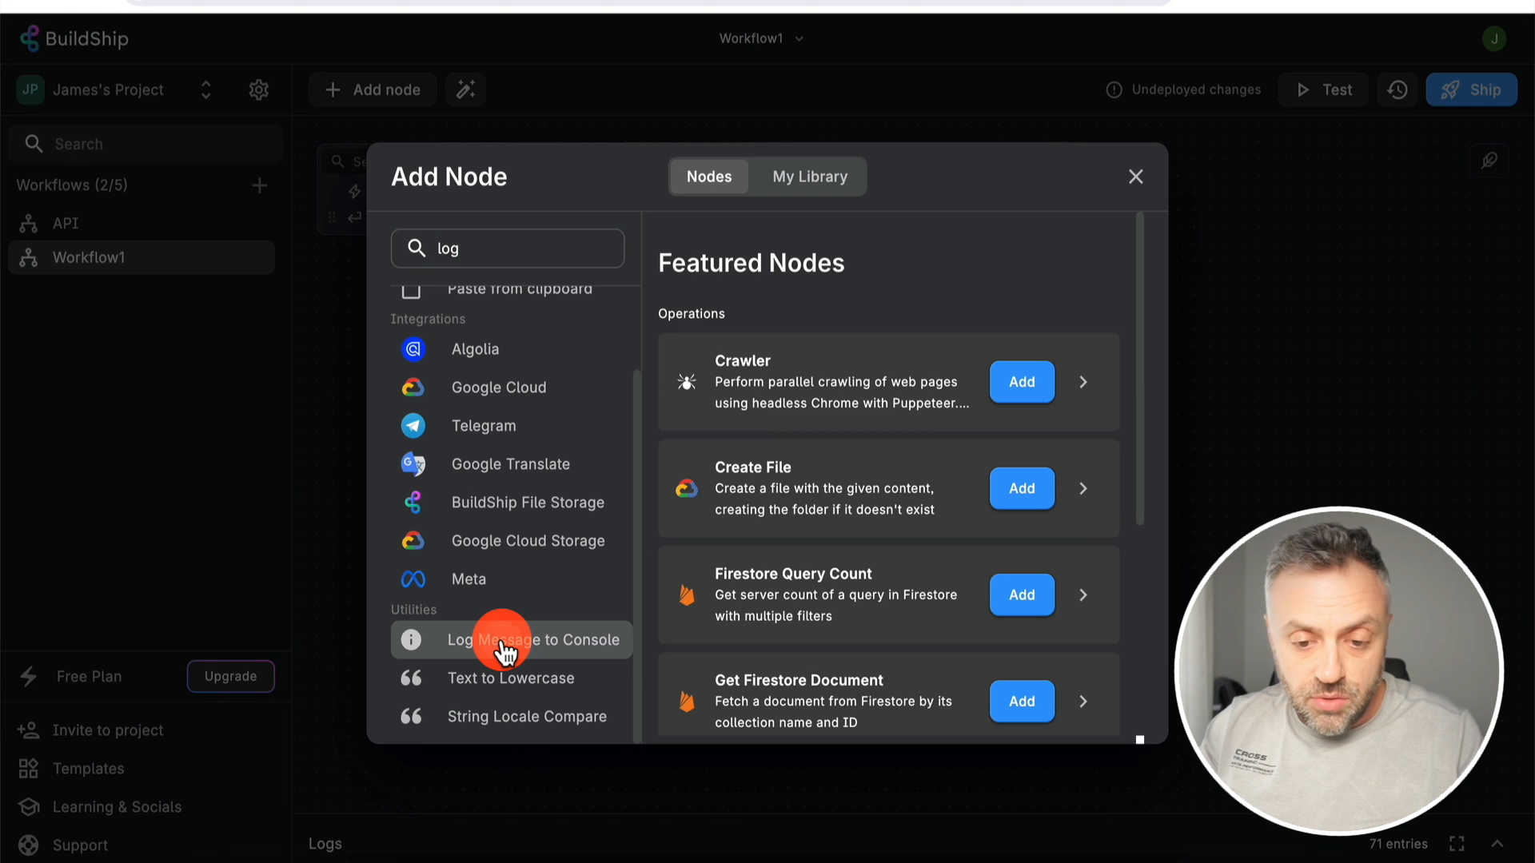
left_click(1075, 711)
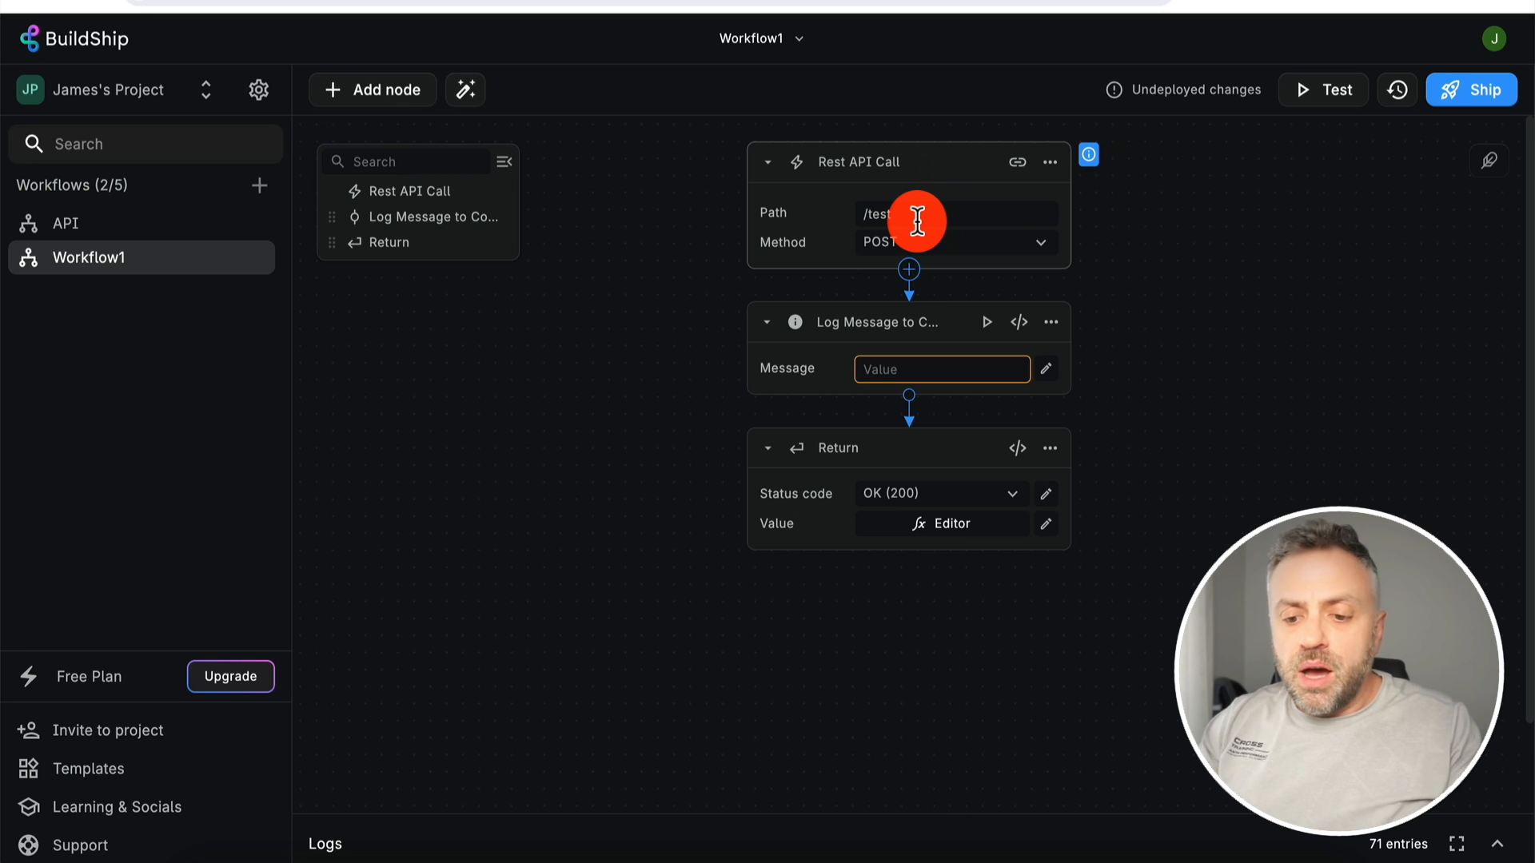
- Check the test request in RapidAPI, then delete the Return node from the workflow
left_click(699, 854)
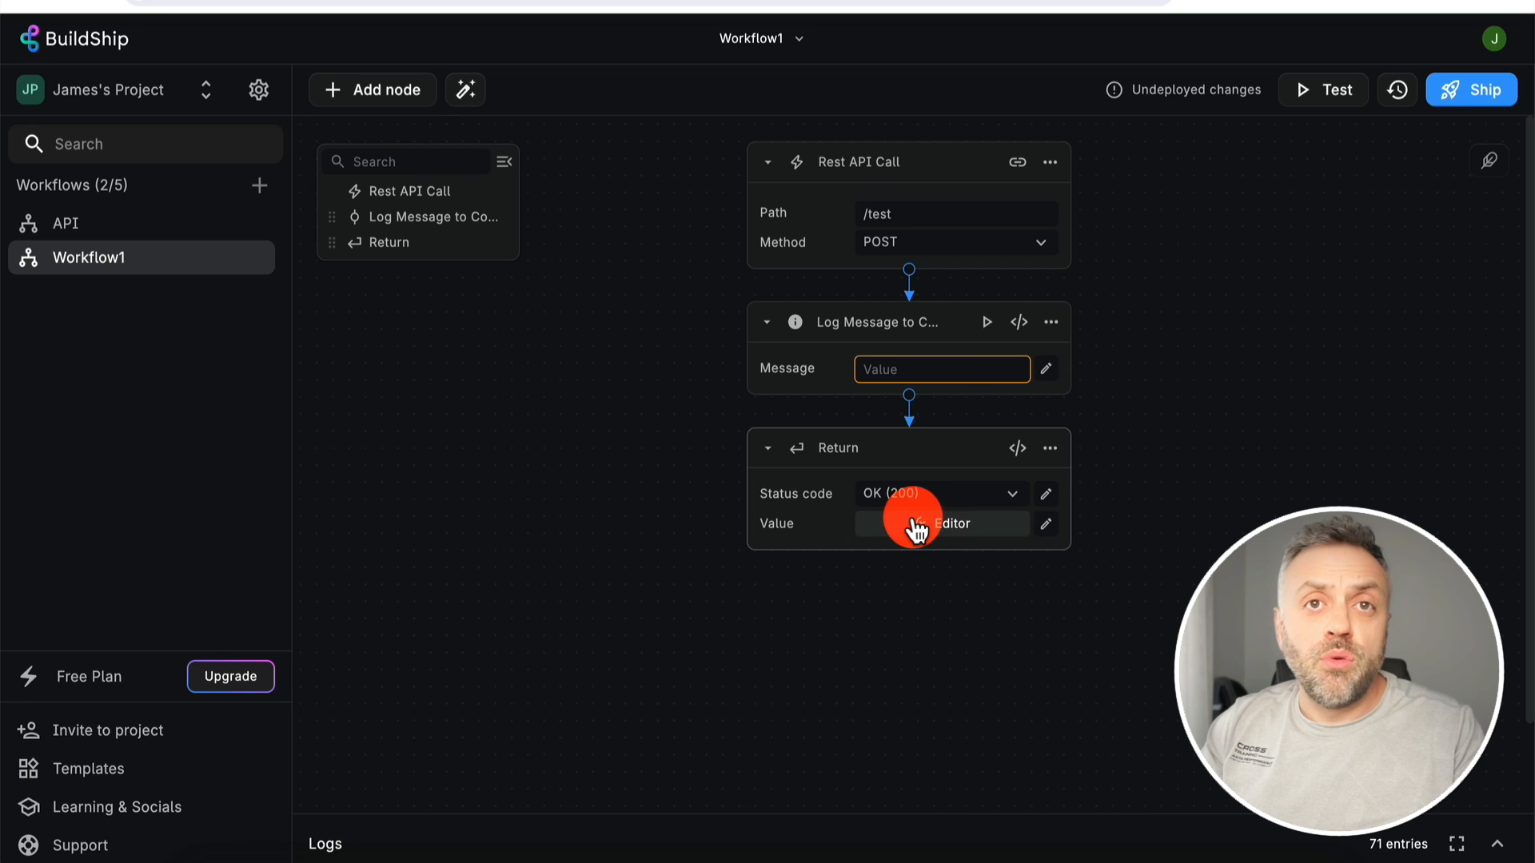
left_click(1049, 447)
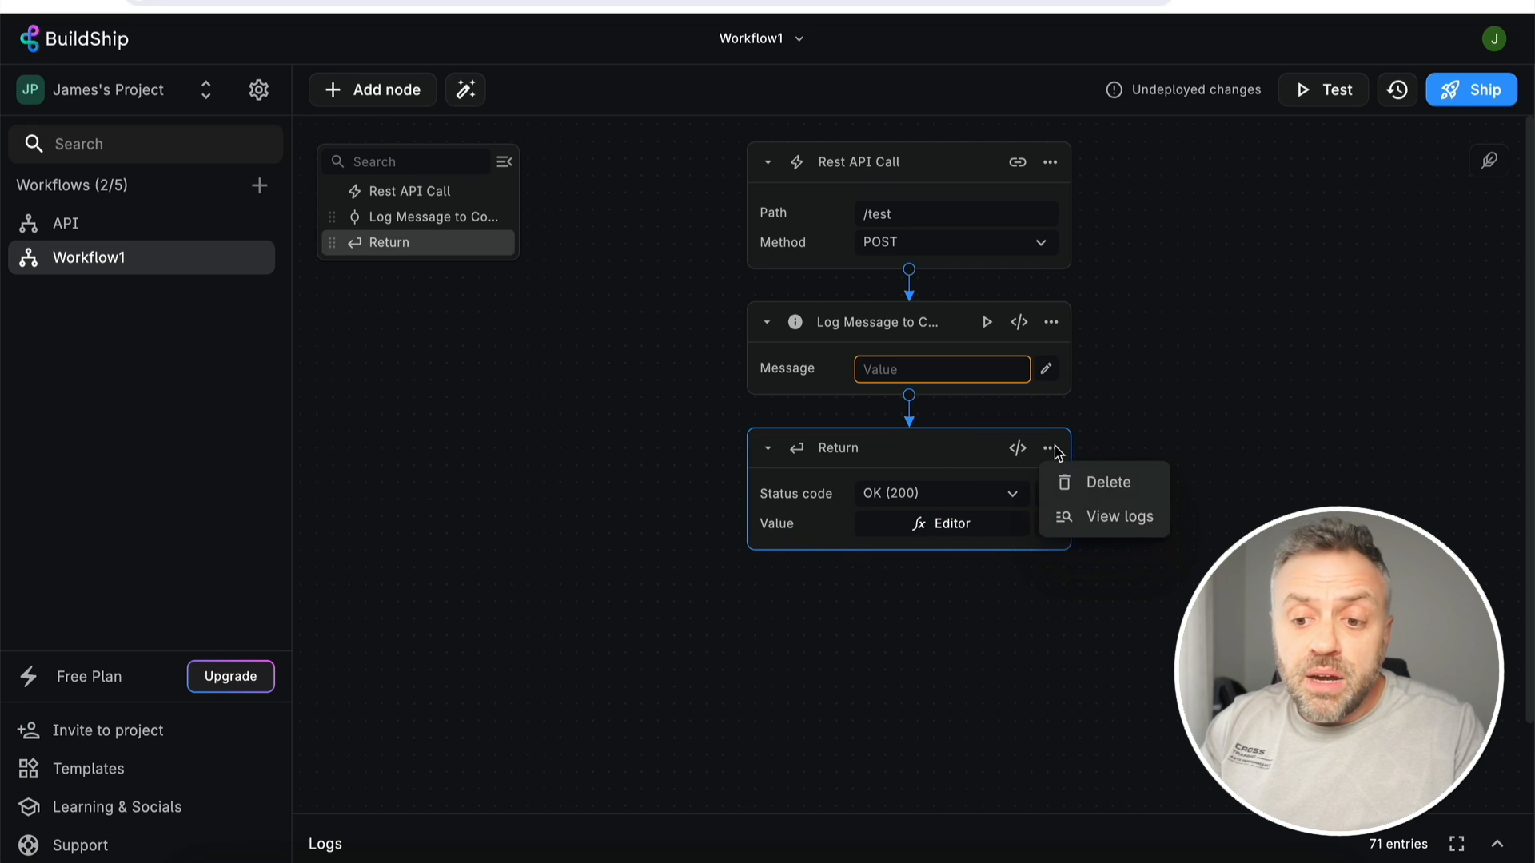
left_click(1105, 481)
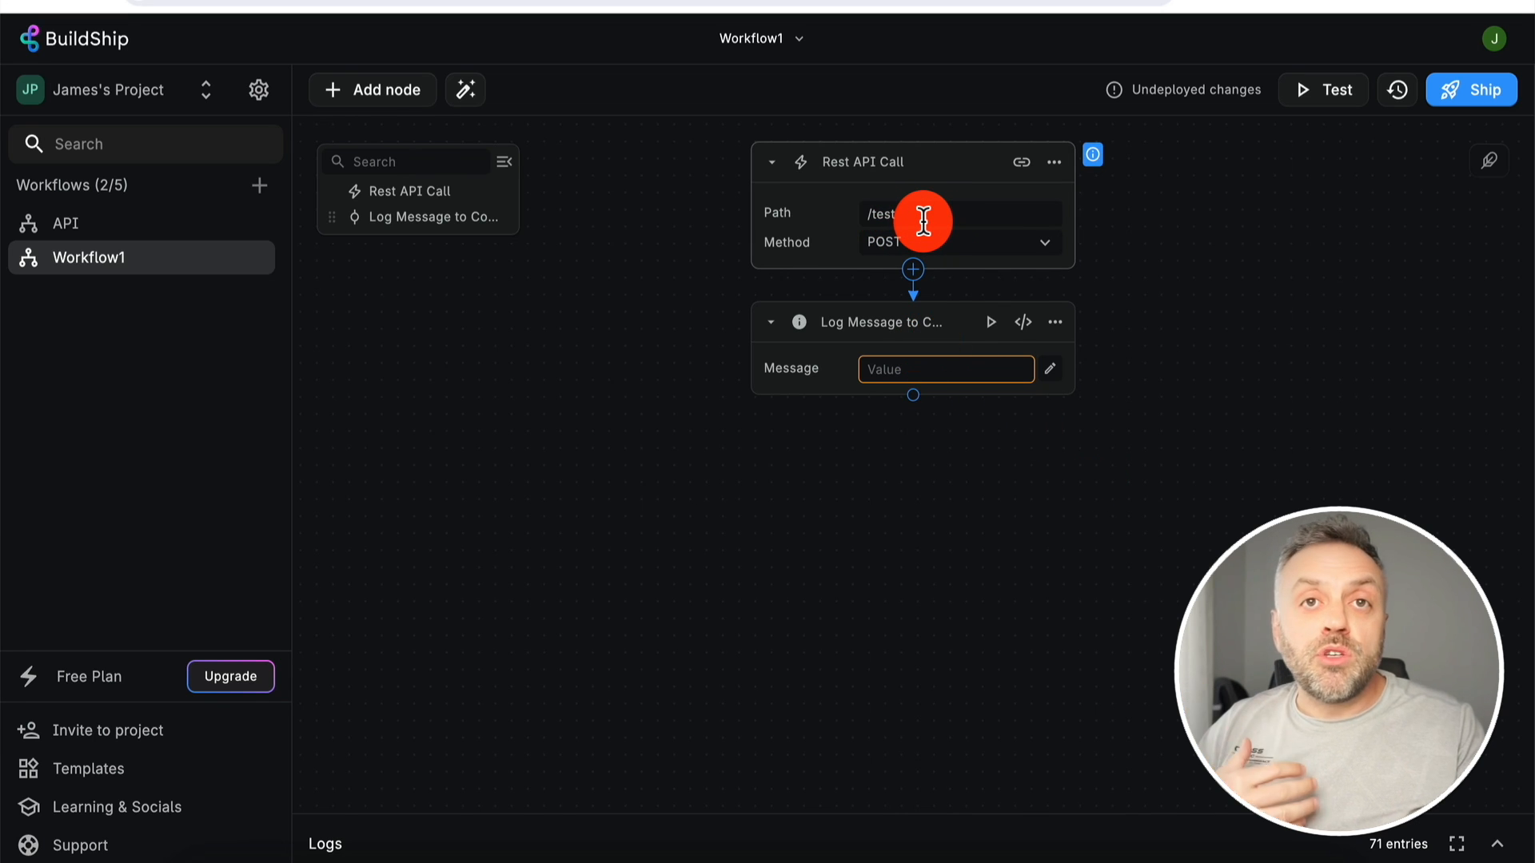
left_click(1054, 161)
- Inspect the City field in the Rest API Call trigger's Request body, then save and close
left_click(1103, 196)
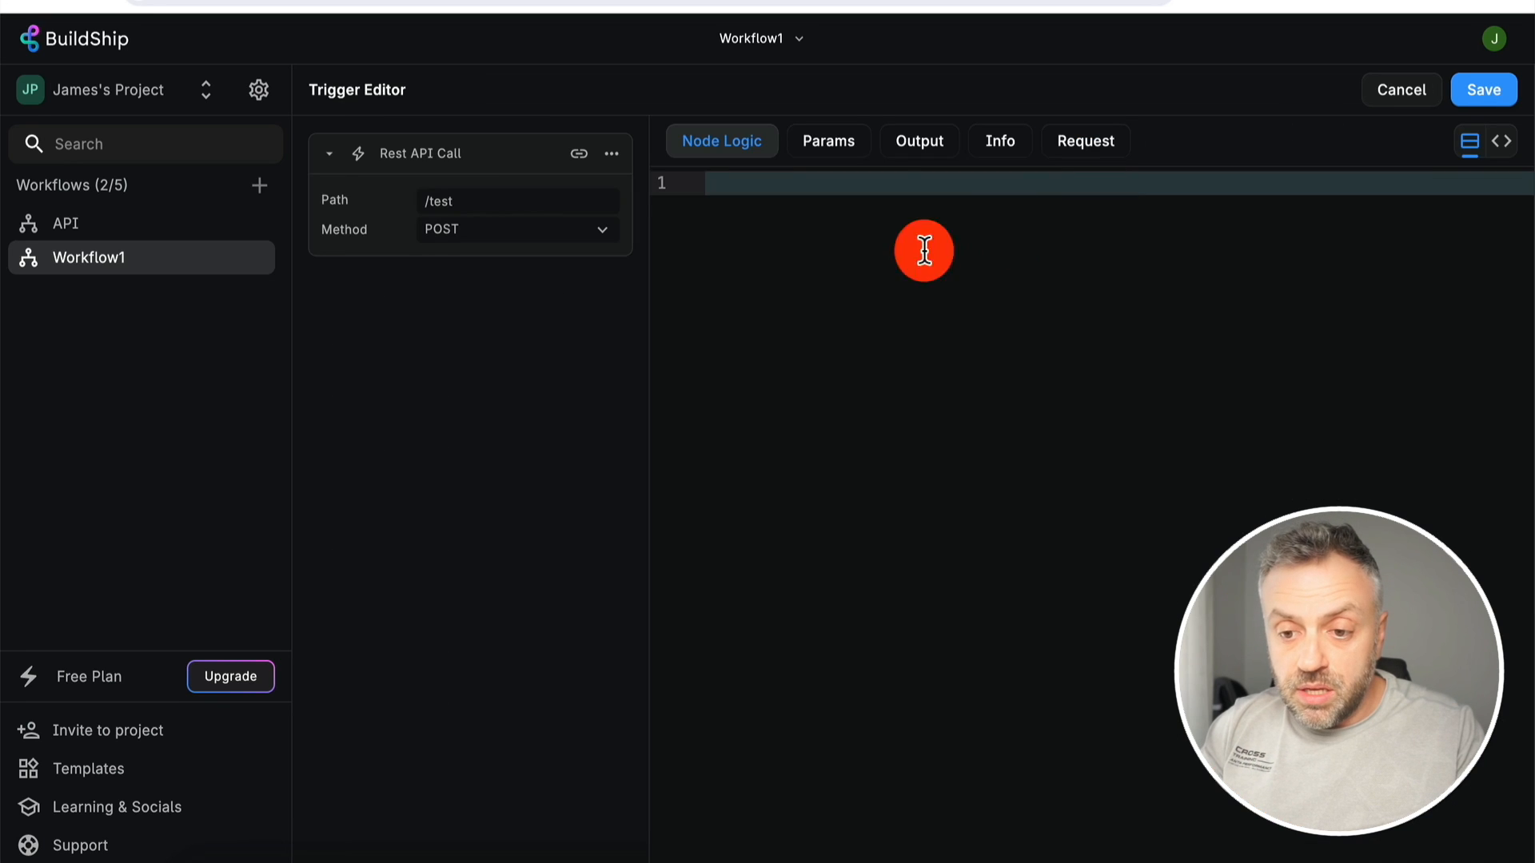
left_click(1082, 143)
left_click(815, 432)
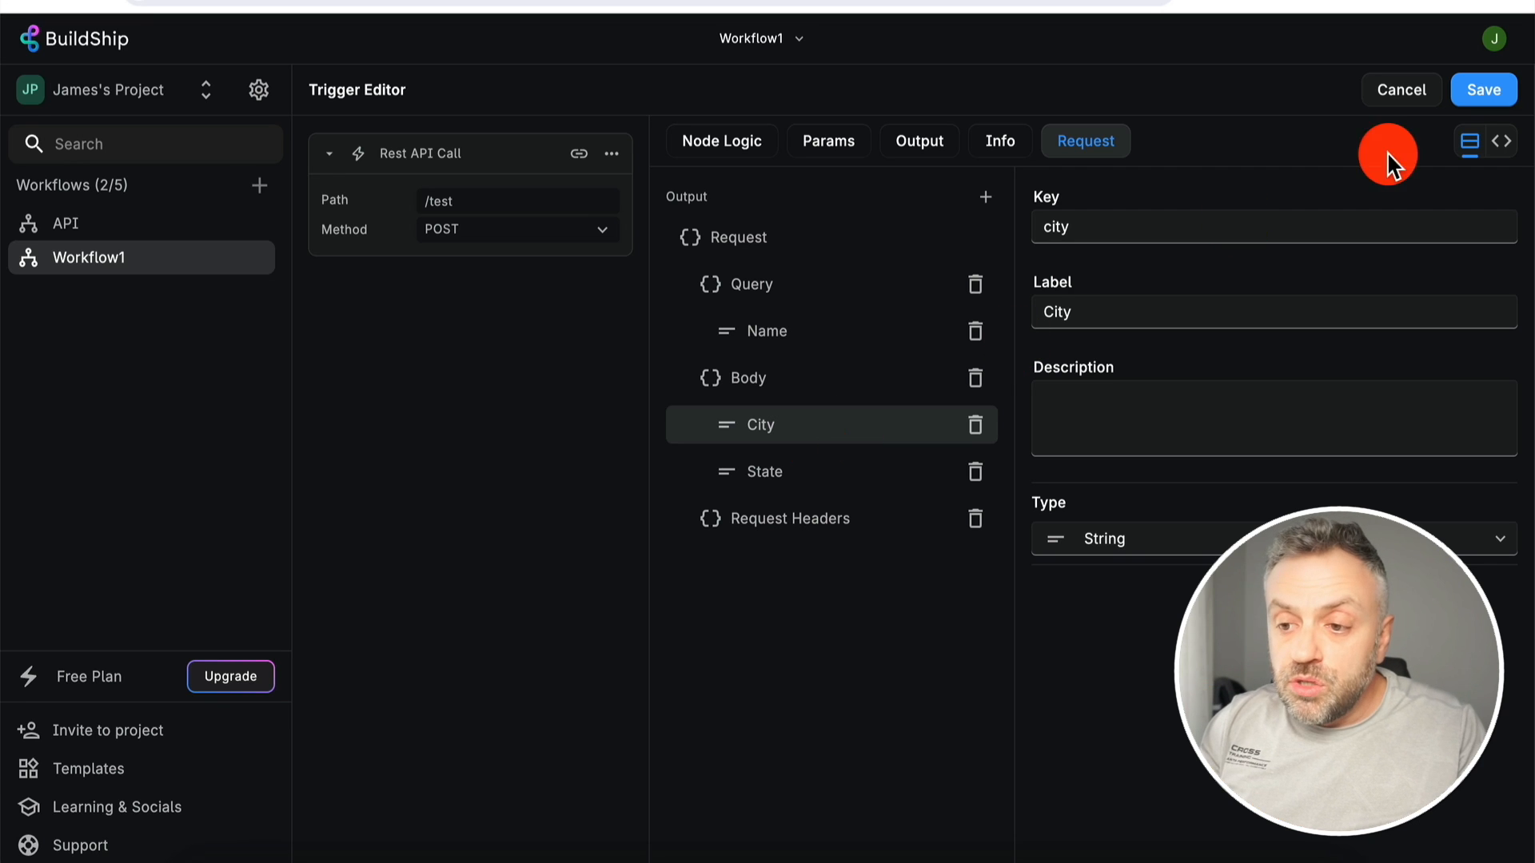
left_click(1479, 91)
left_click(928, 366)
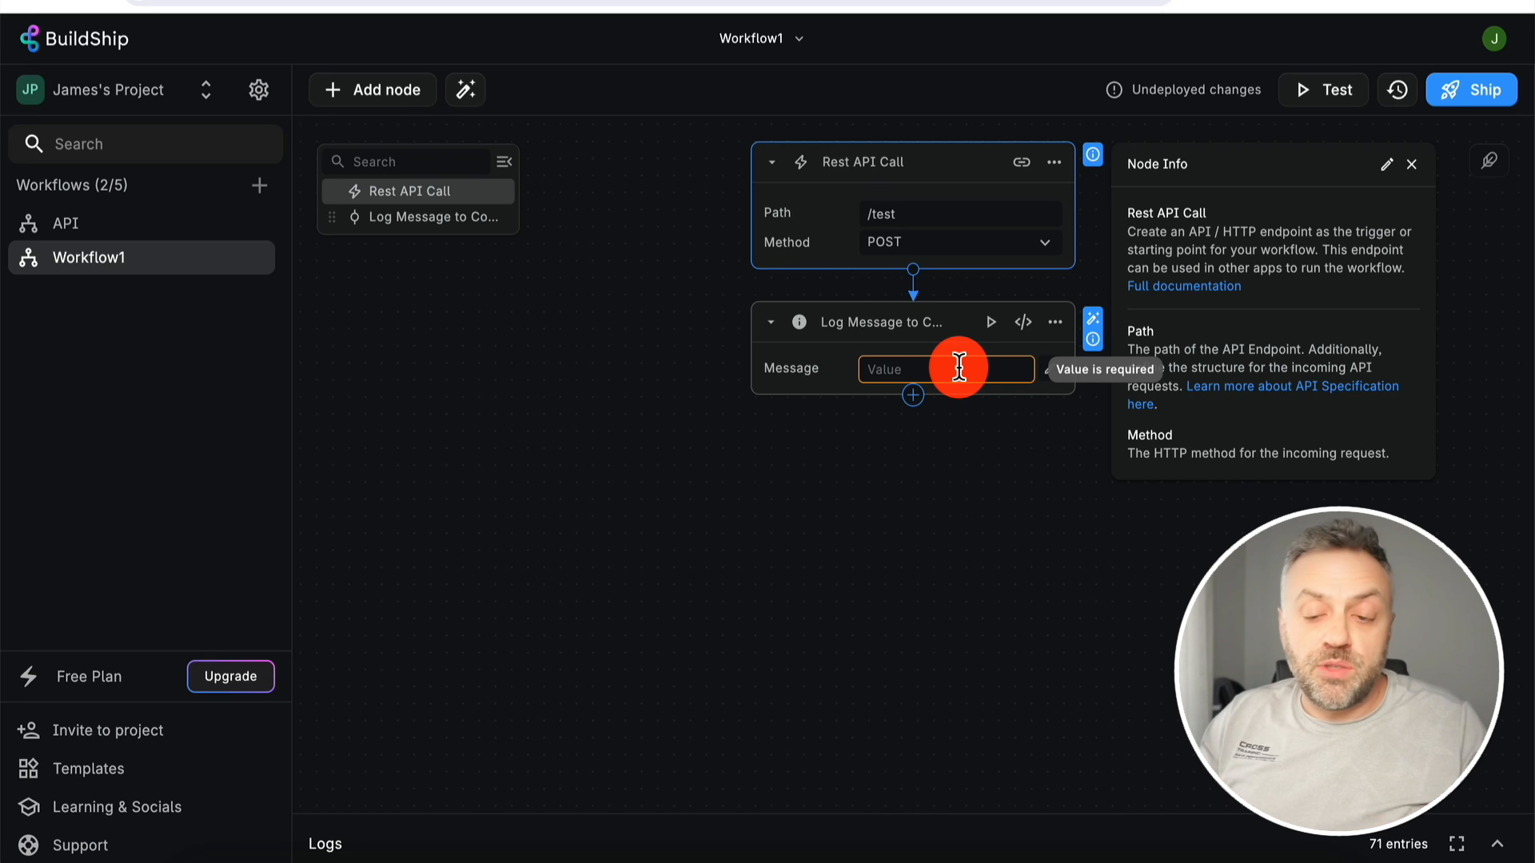
- Set the Log Message expression to 'City: ' plus the Request > Body > City variable
left_click(959, 367)
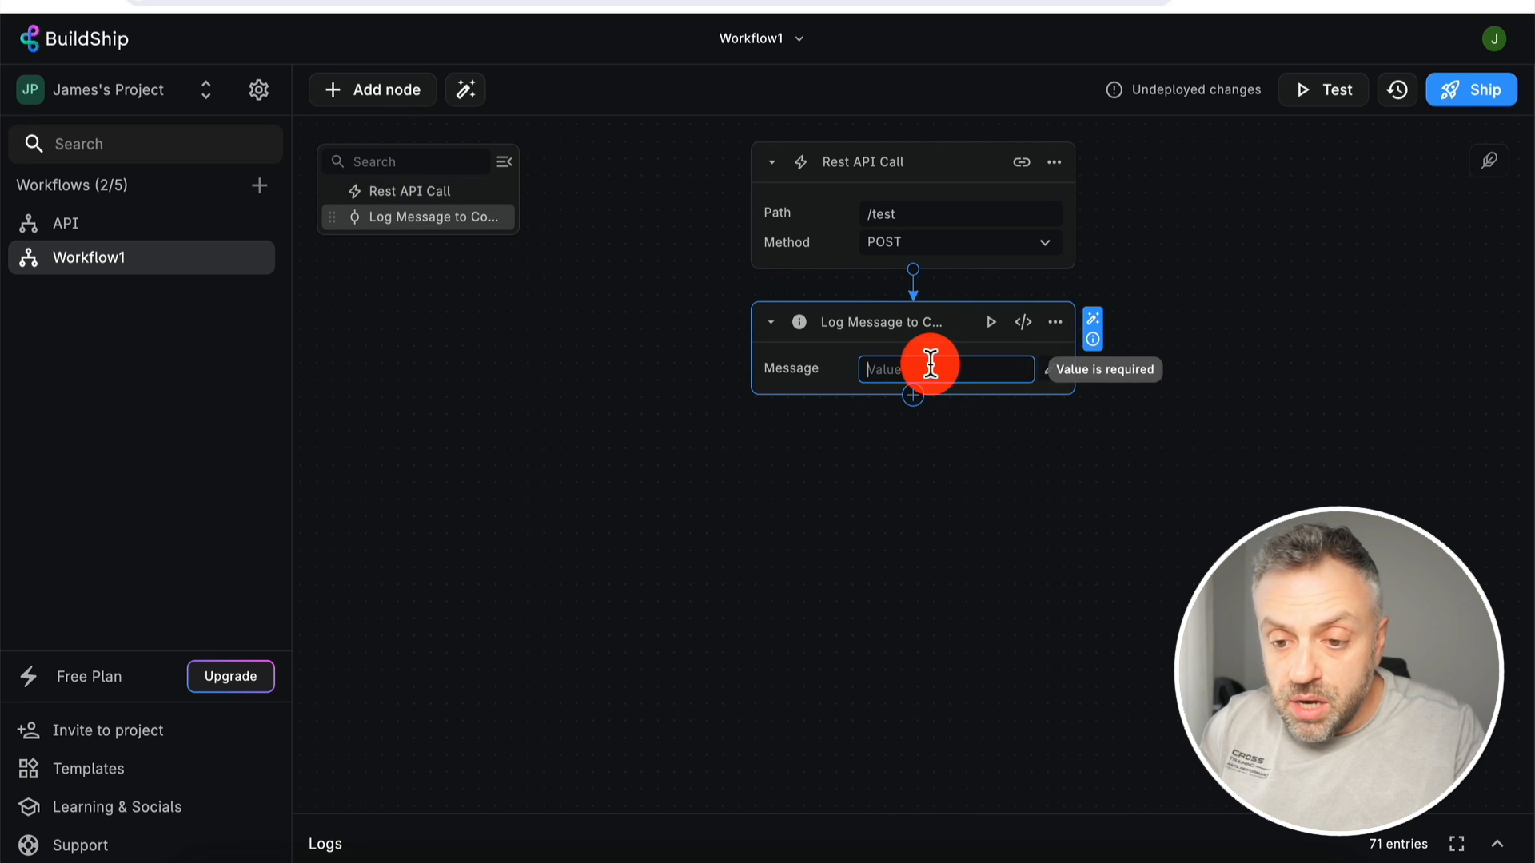
left_click(1049, 370)
left_click(1050, 369)
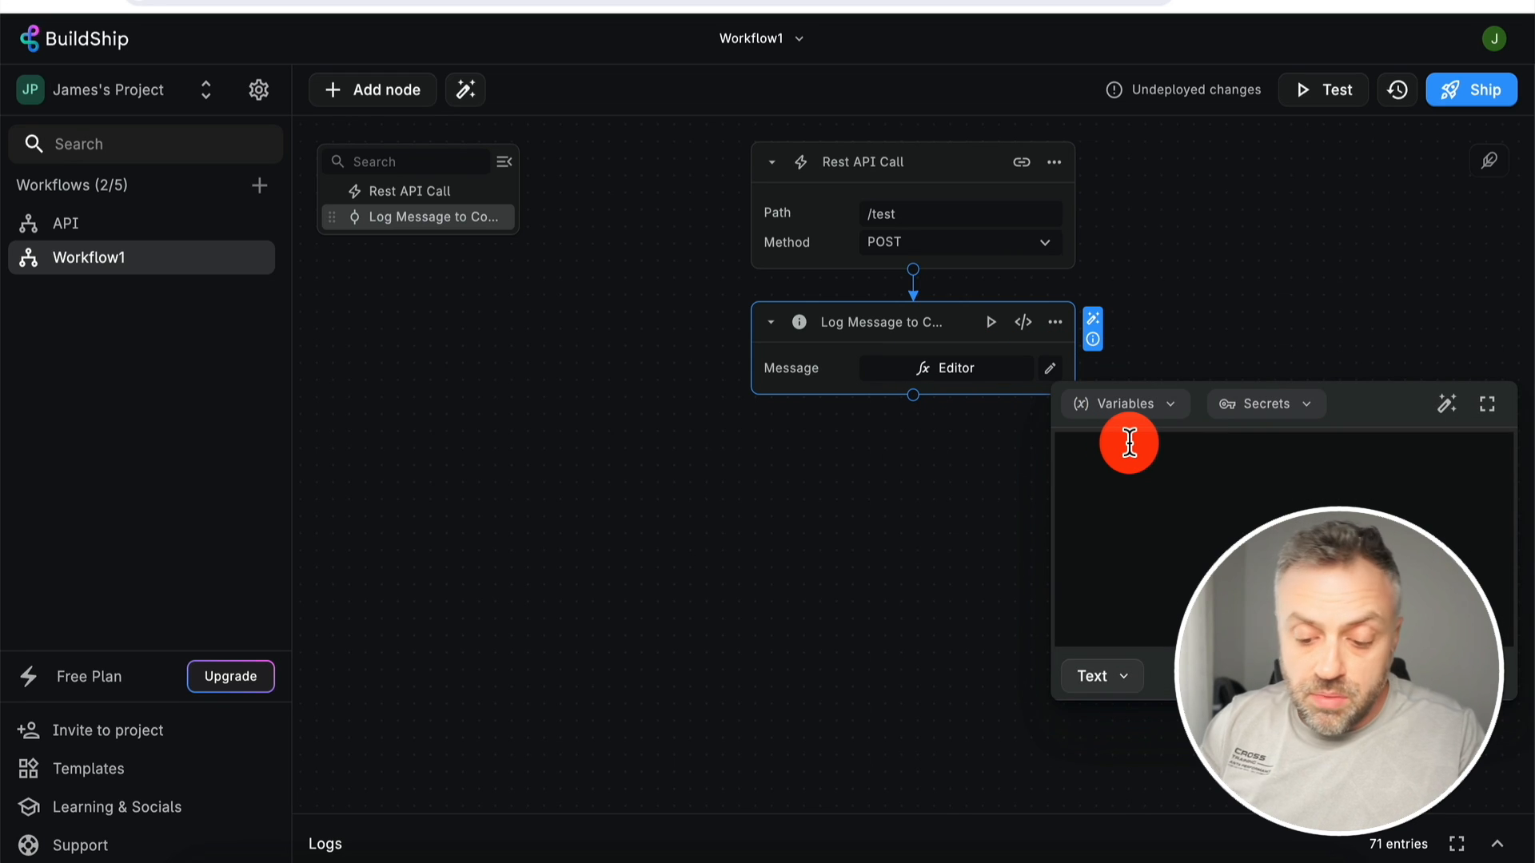
type("City")
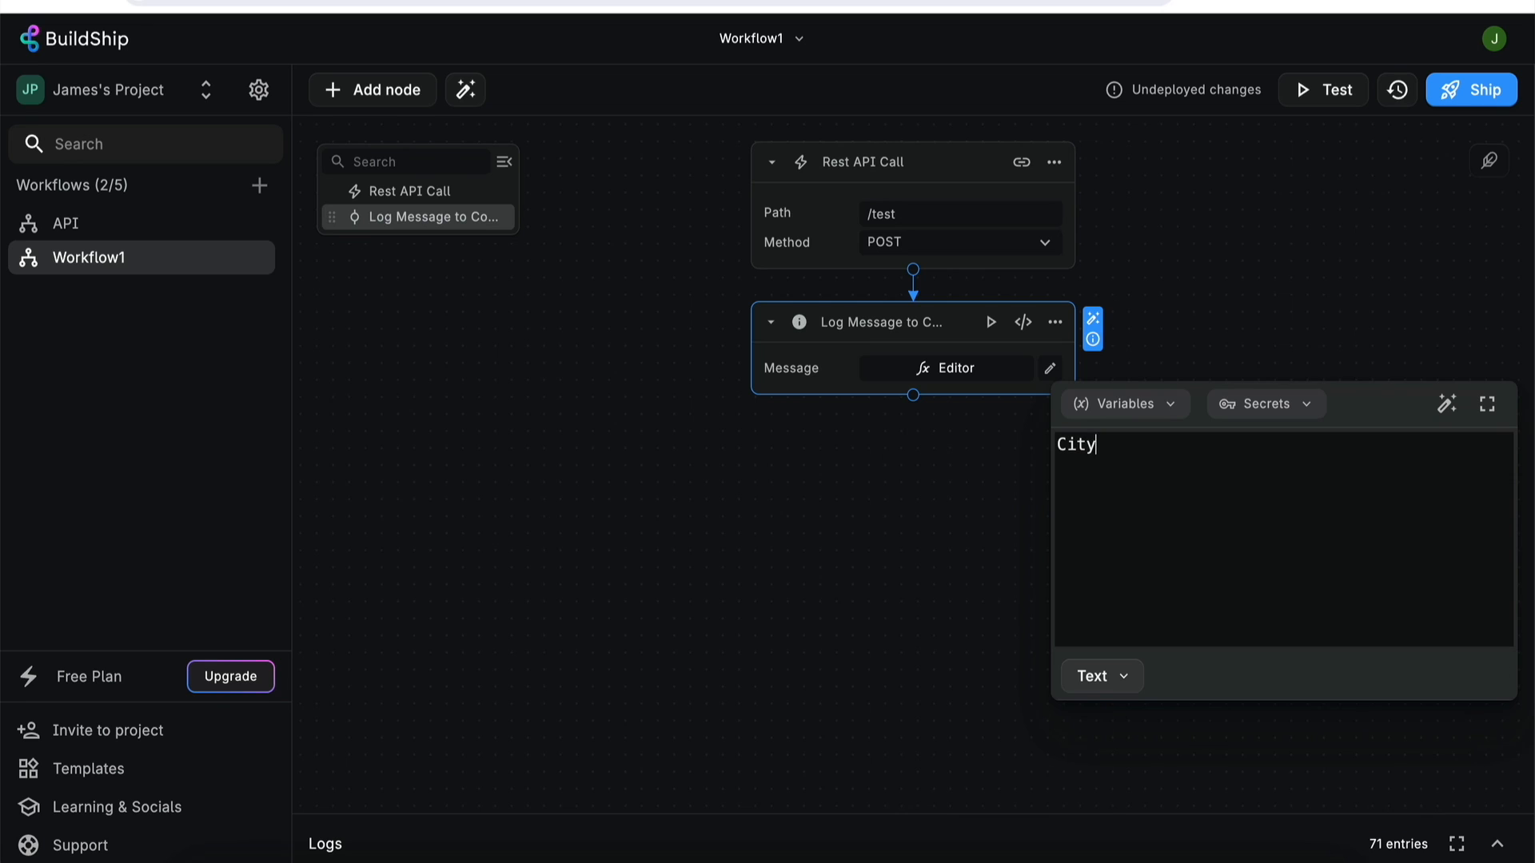
type(":")
left_click(1170, 403)
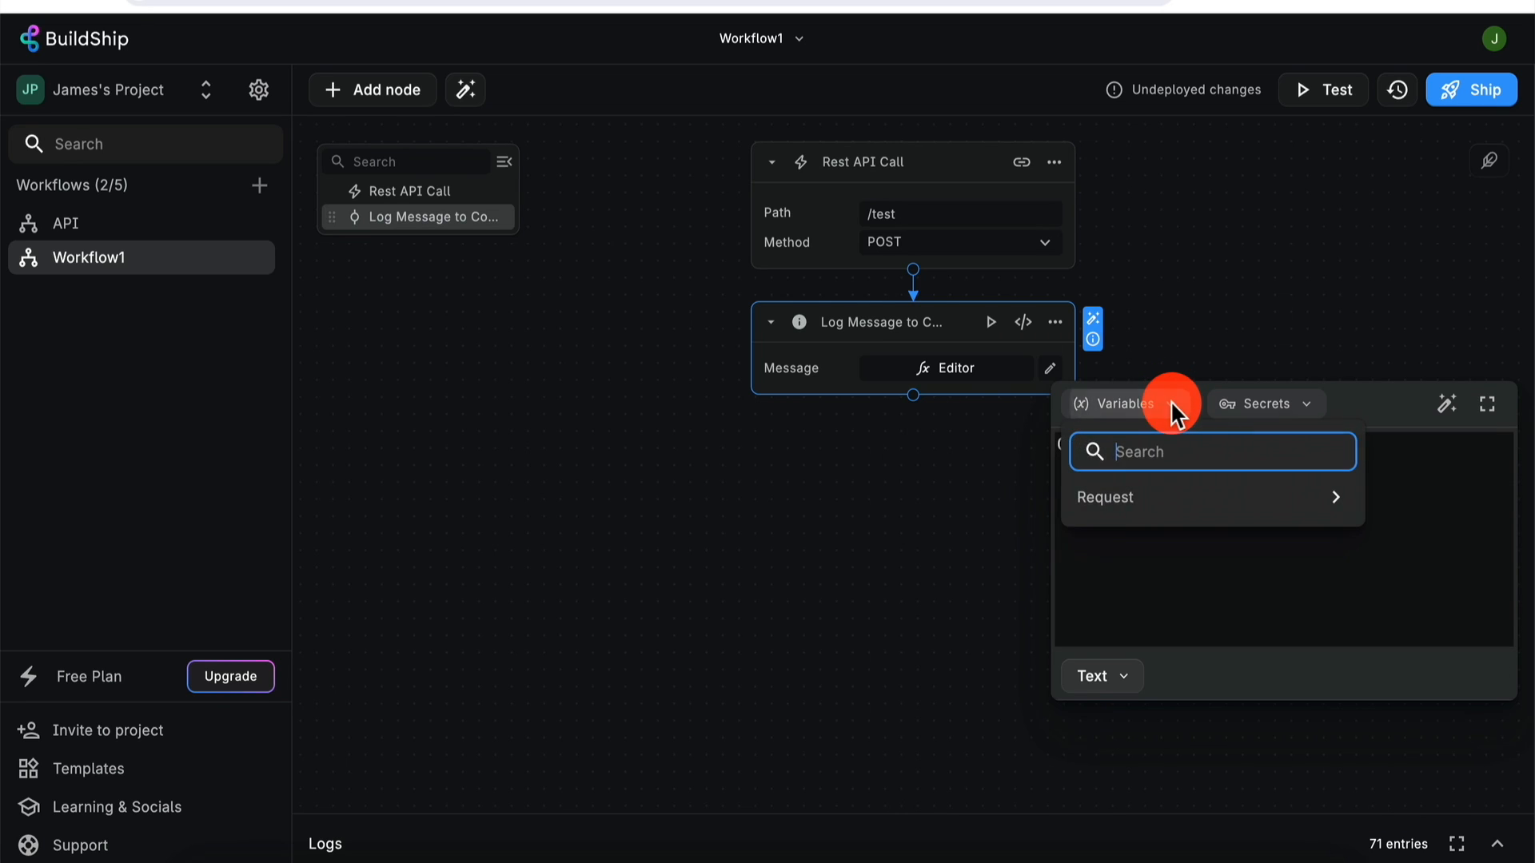
left_click(1336, 499)
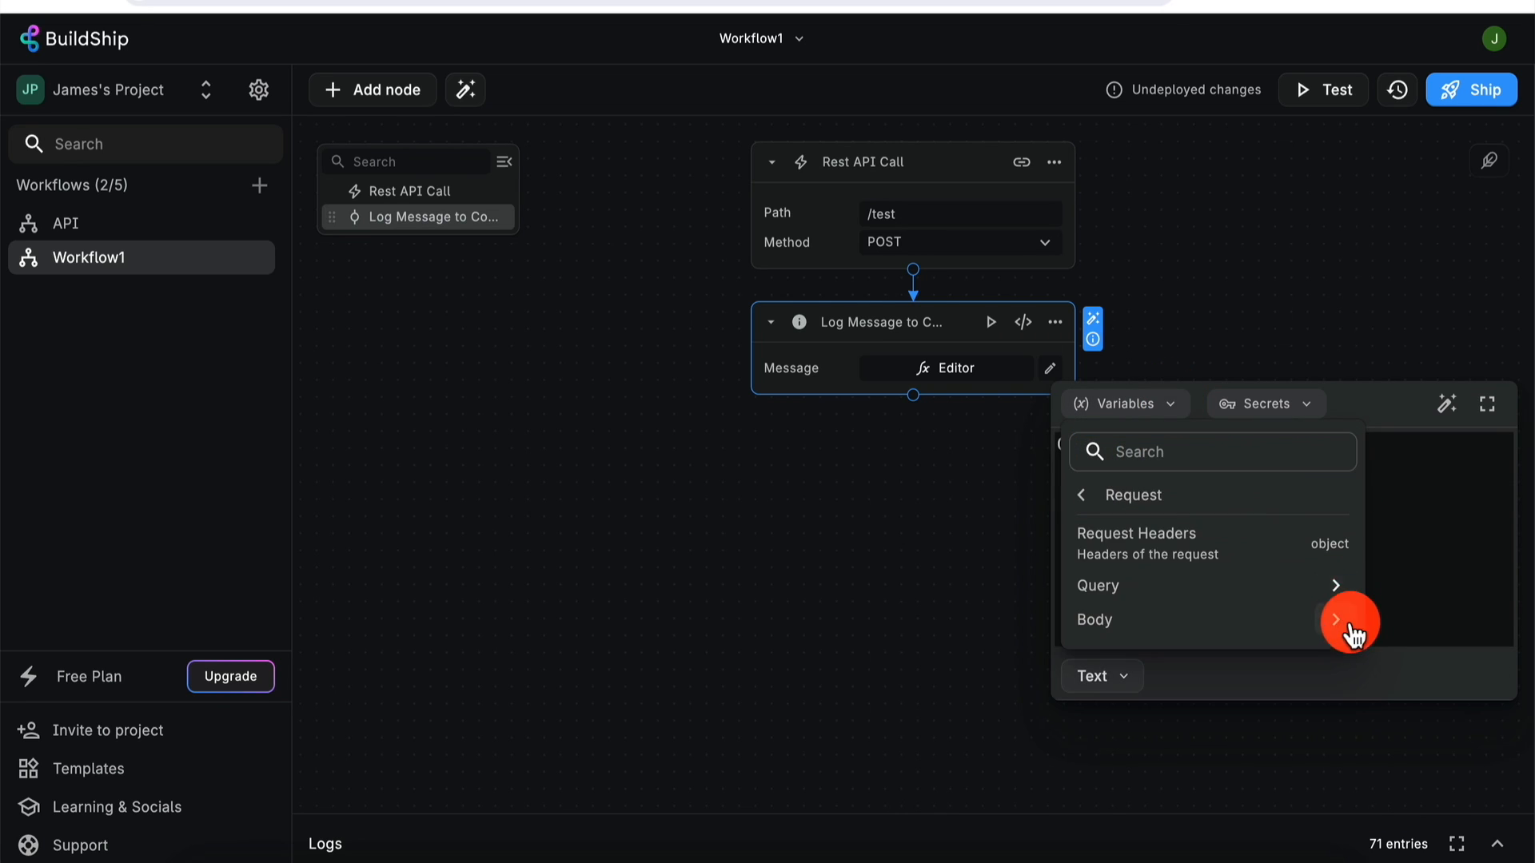
left_click(1338, 622)
left_click(1216, 534)
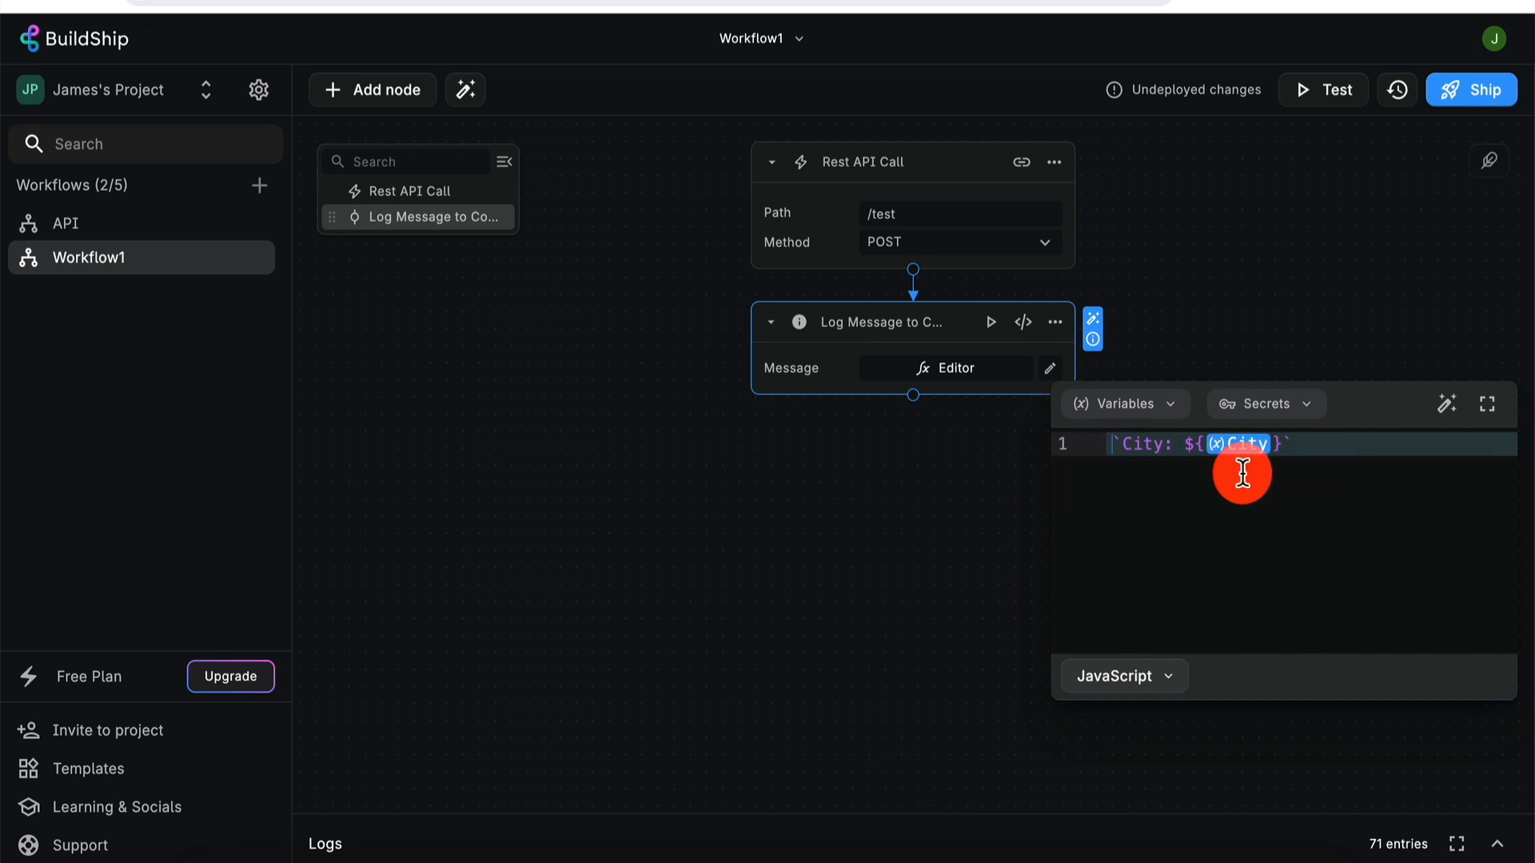
mouse_move(1242, 462)
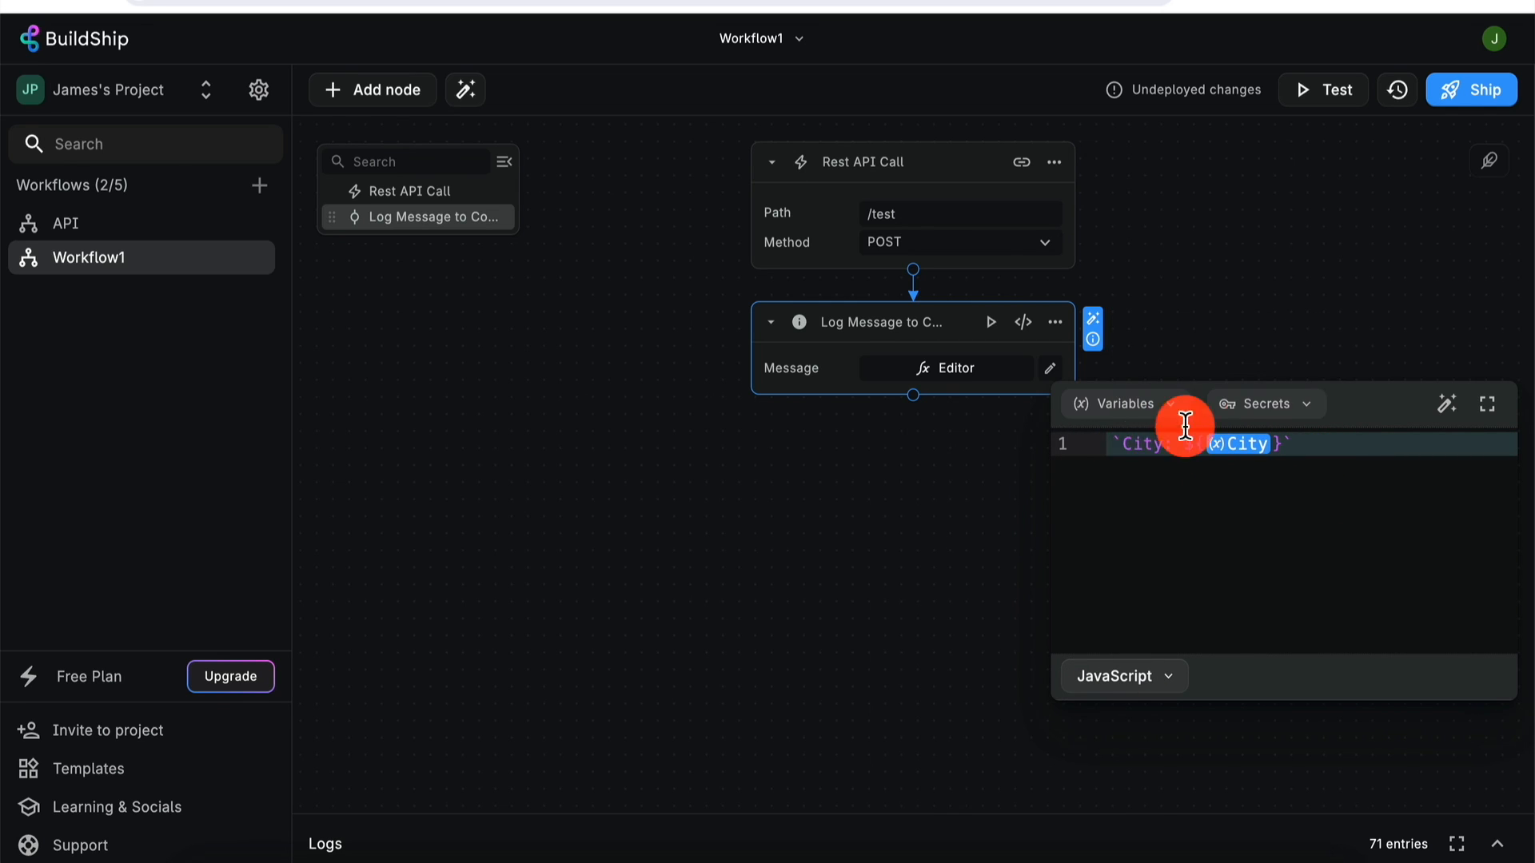
- Ship the updated Workflow1 and expand the Logs panel to view its runs
left_click(1254, 292)
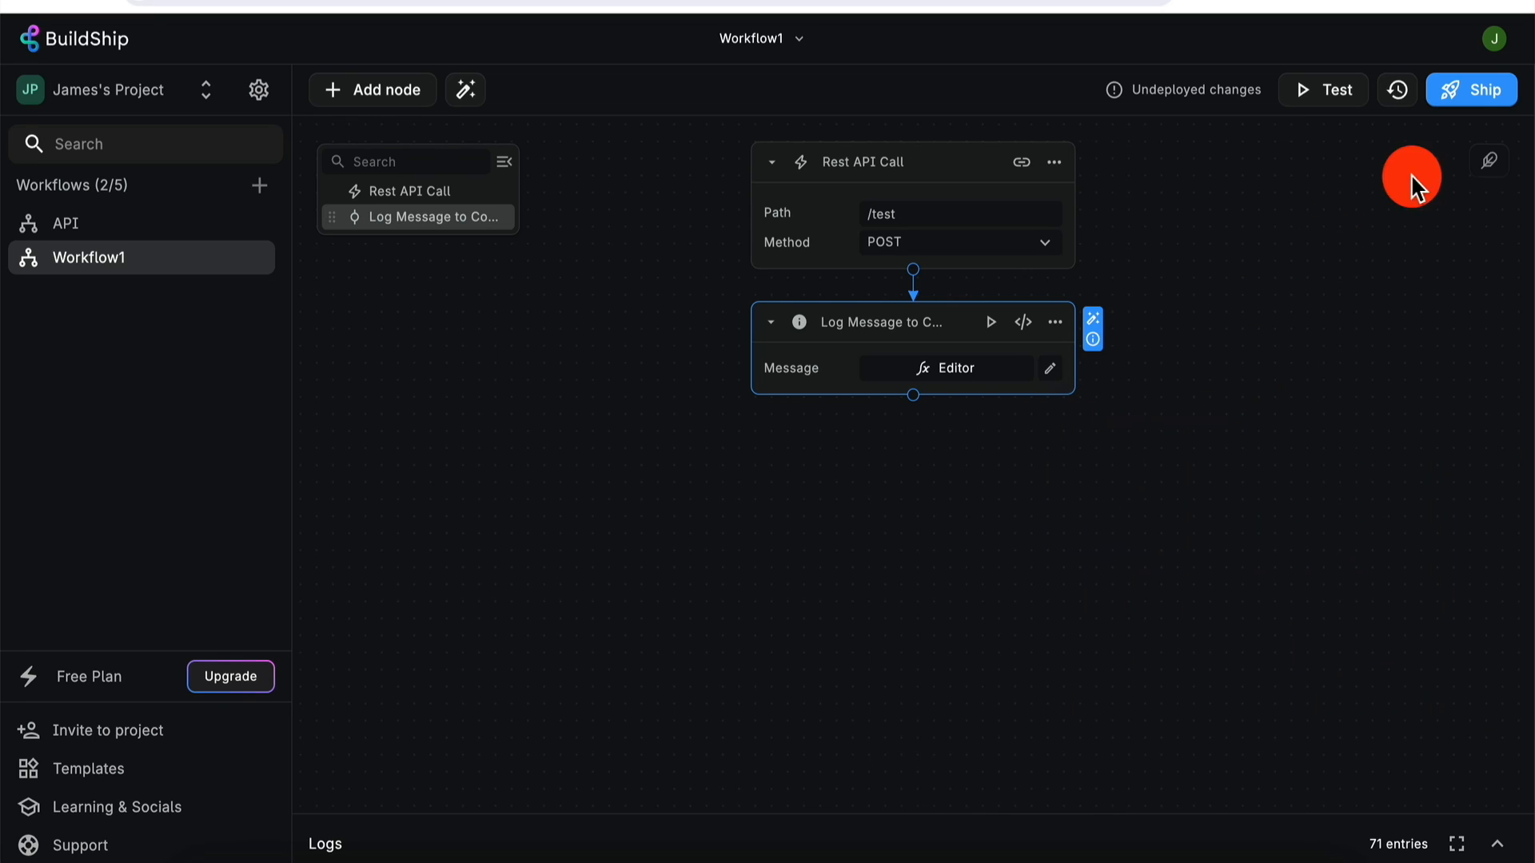
left_click(1485, 112)
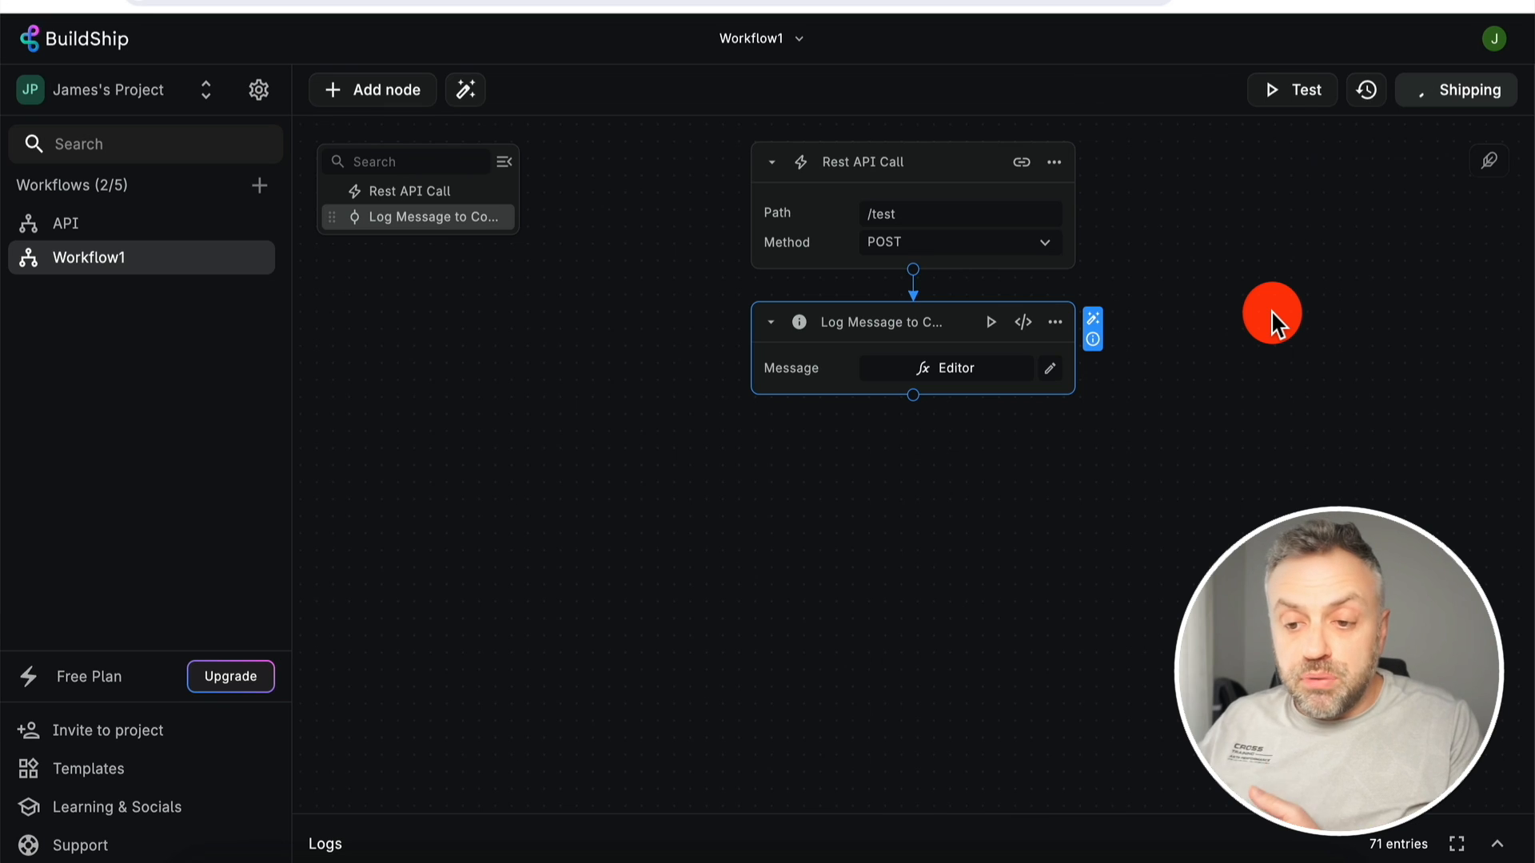
left_click(1004, 548)
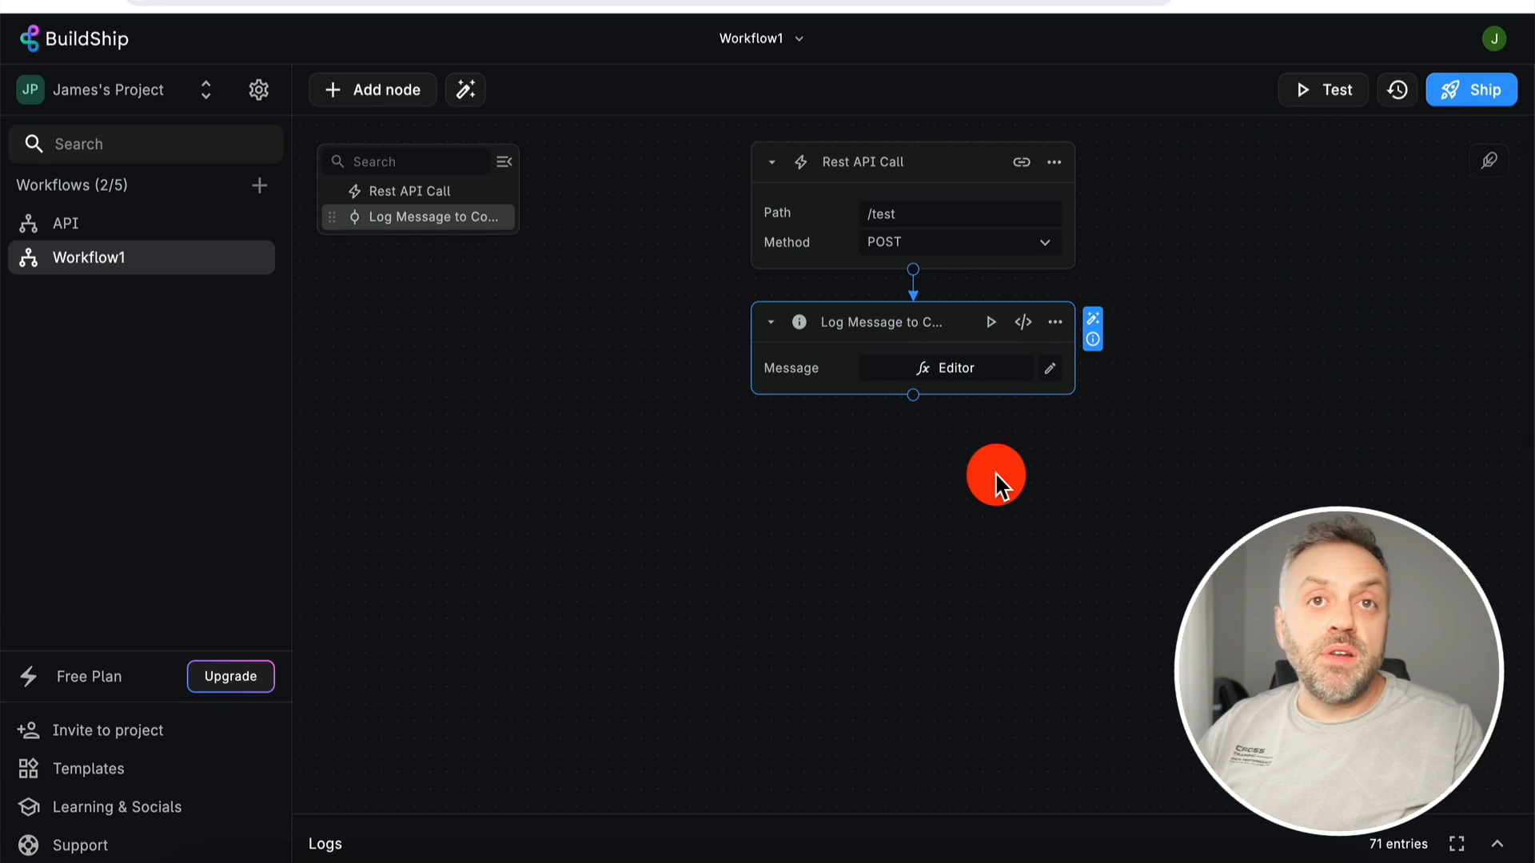
left_click(1502, 847)
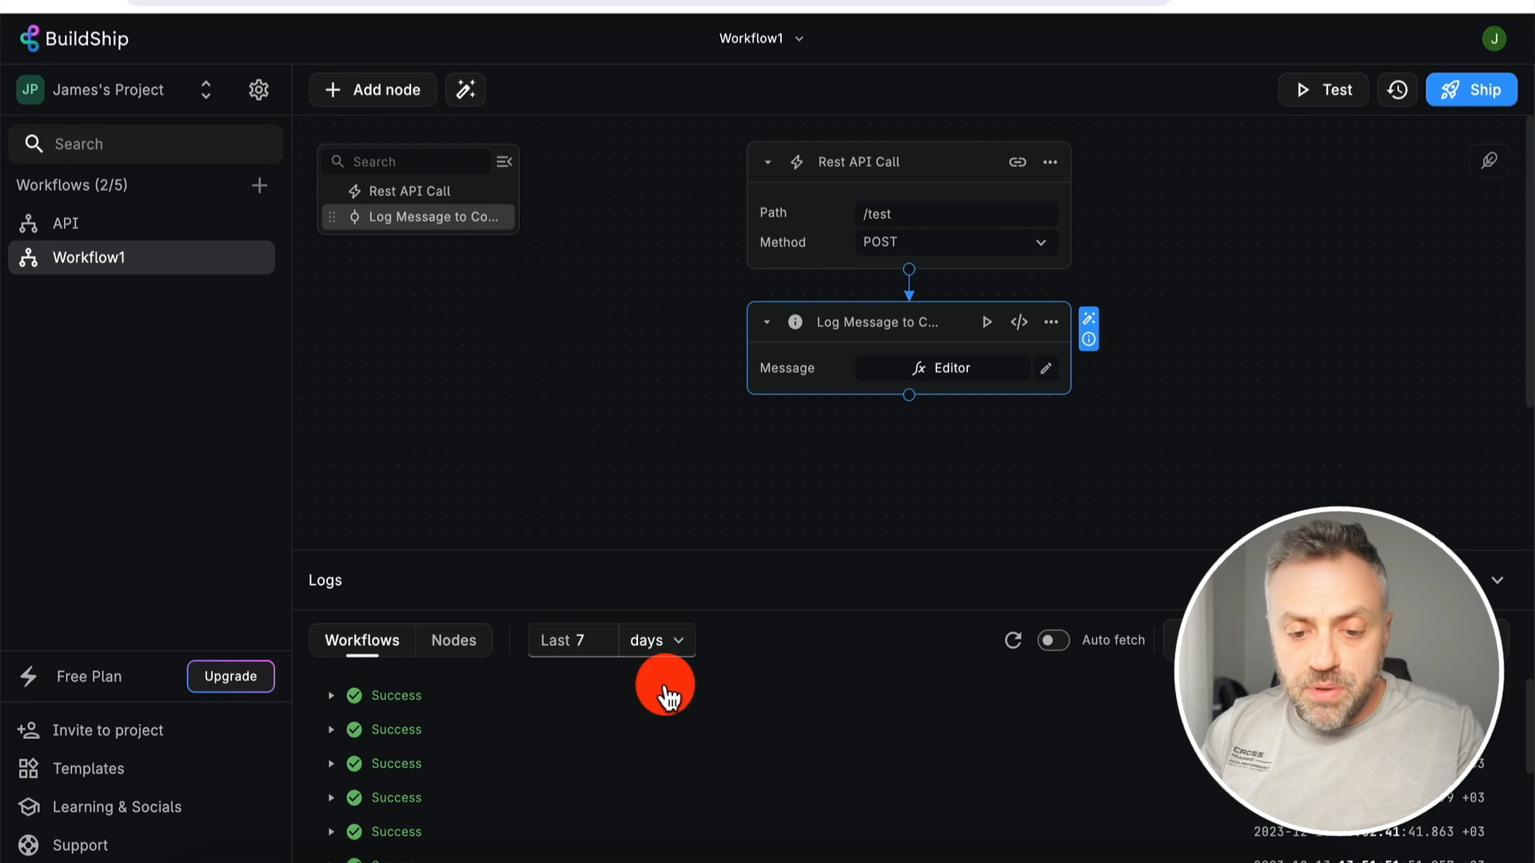
- Refresh the logs and expand the latest Success run's 'City: Miami' entry
left_click(1013, 640)
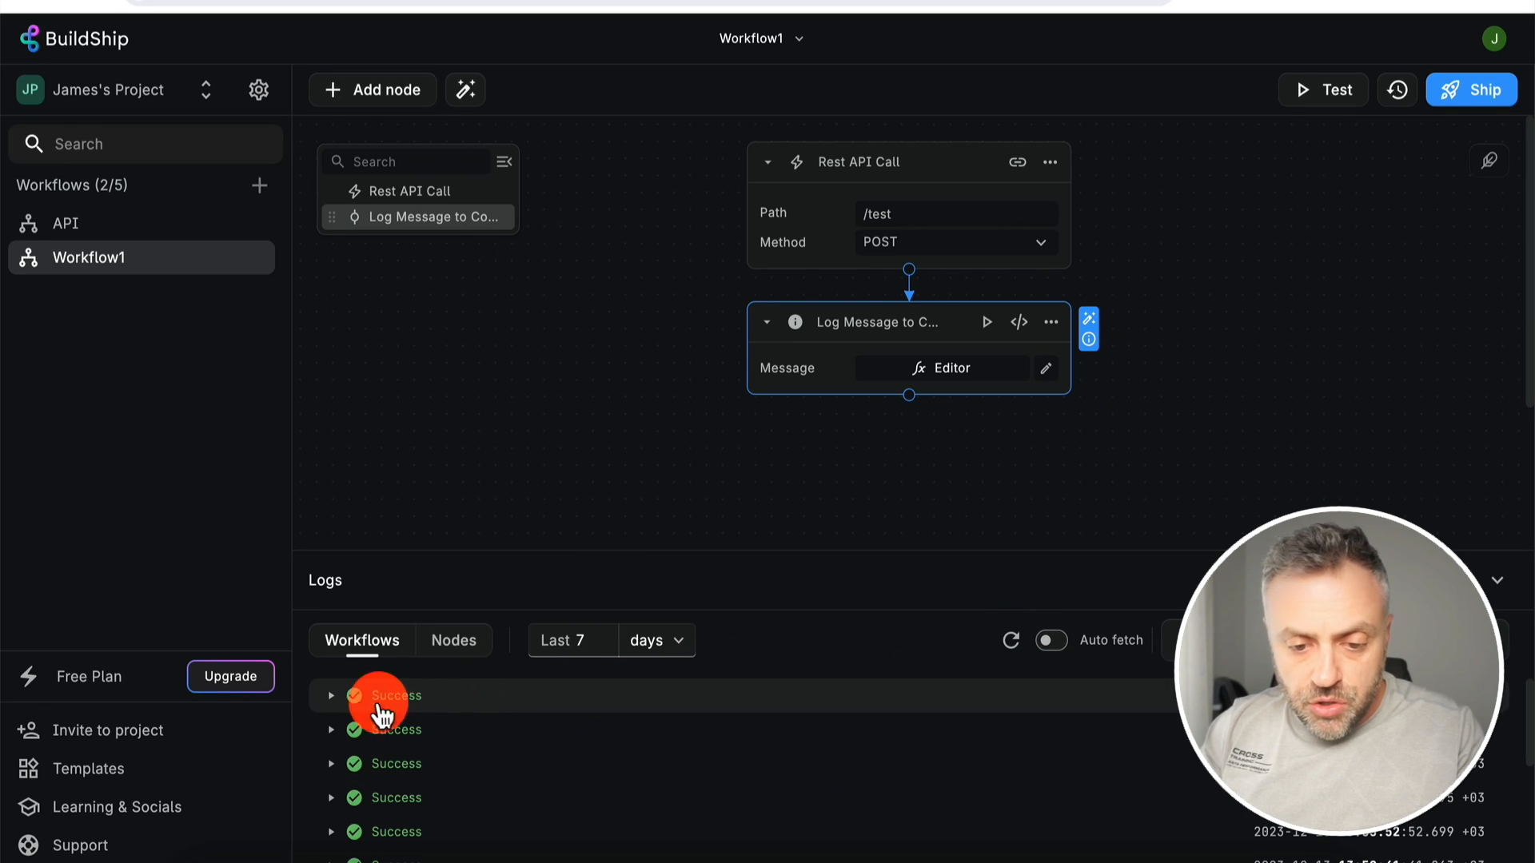
left_click(331, 697)
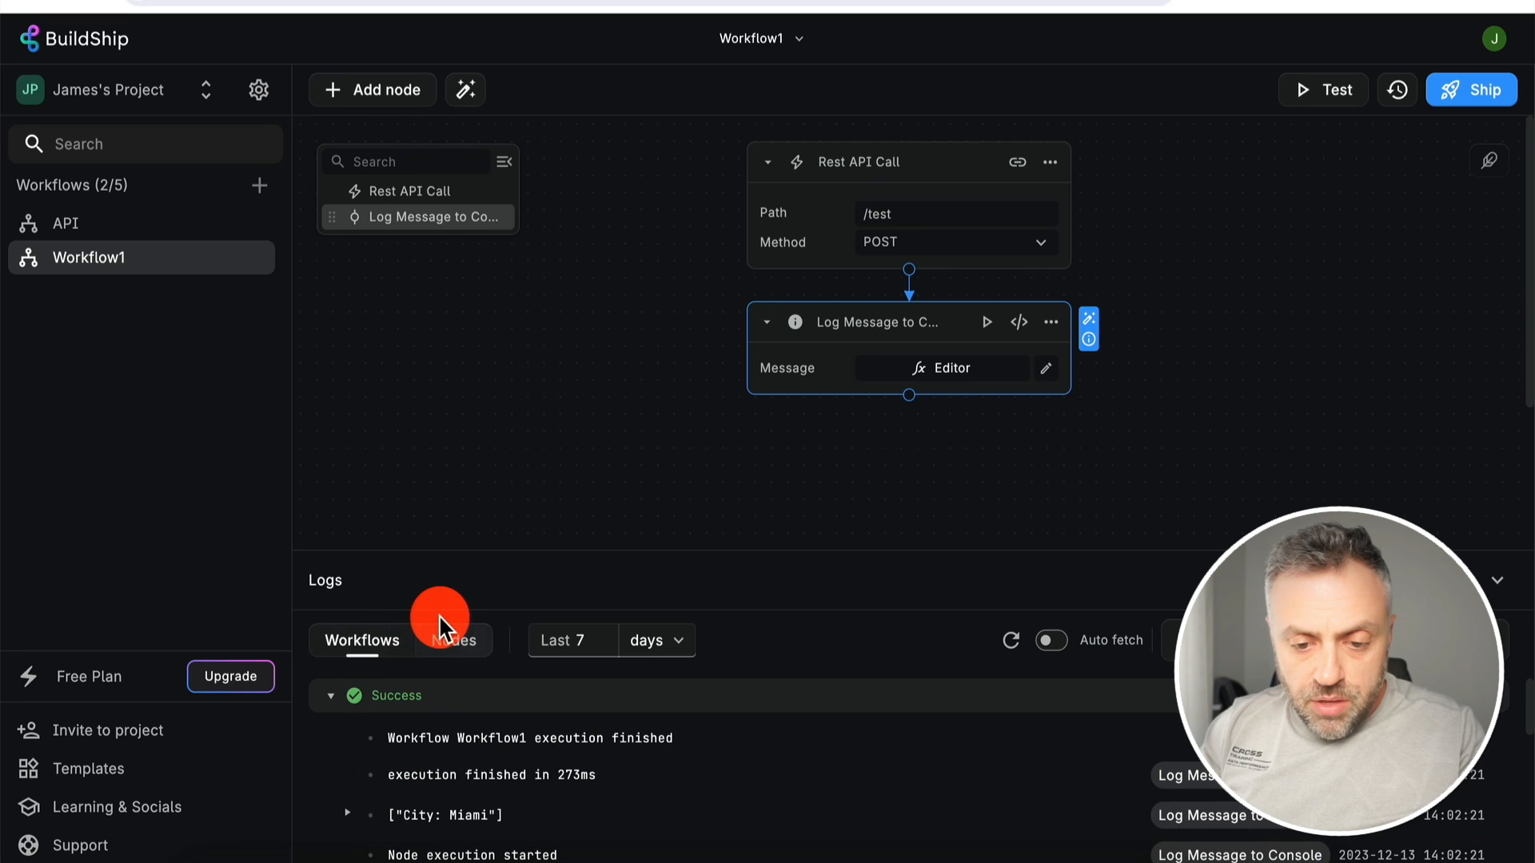
scroll(452, 814, "down", 5)
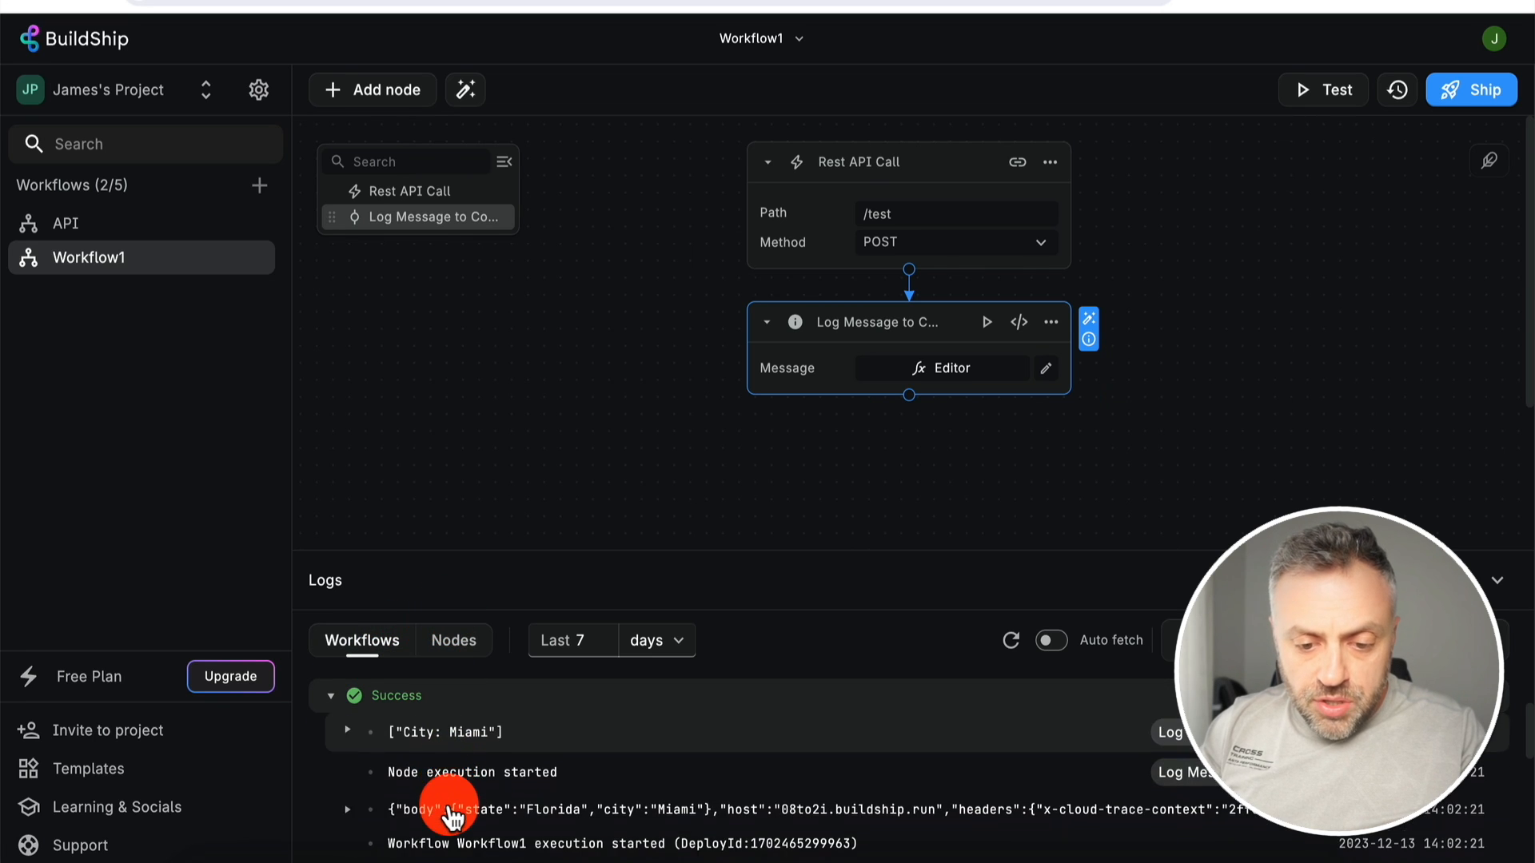
scroll(447, 814, "up", 3)
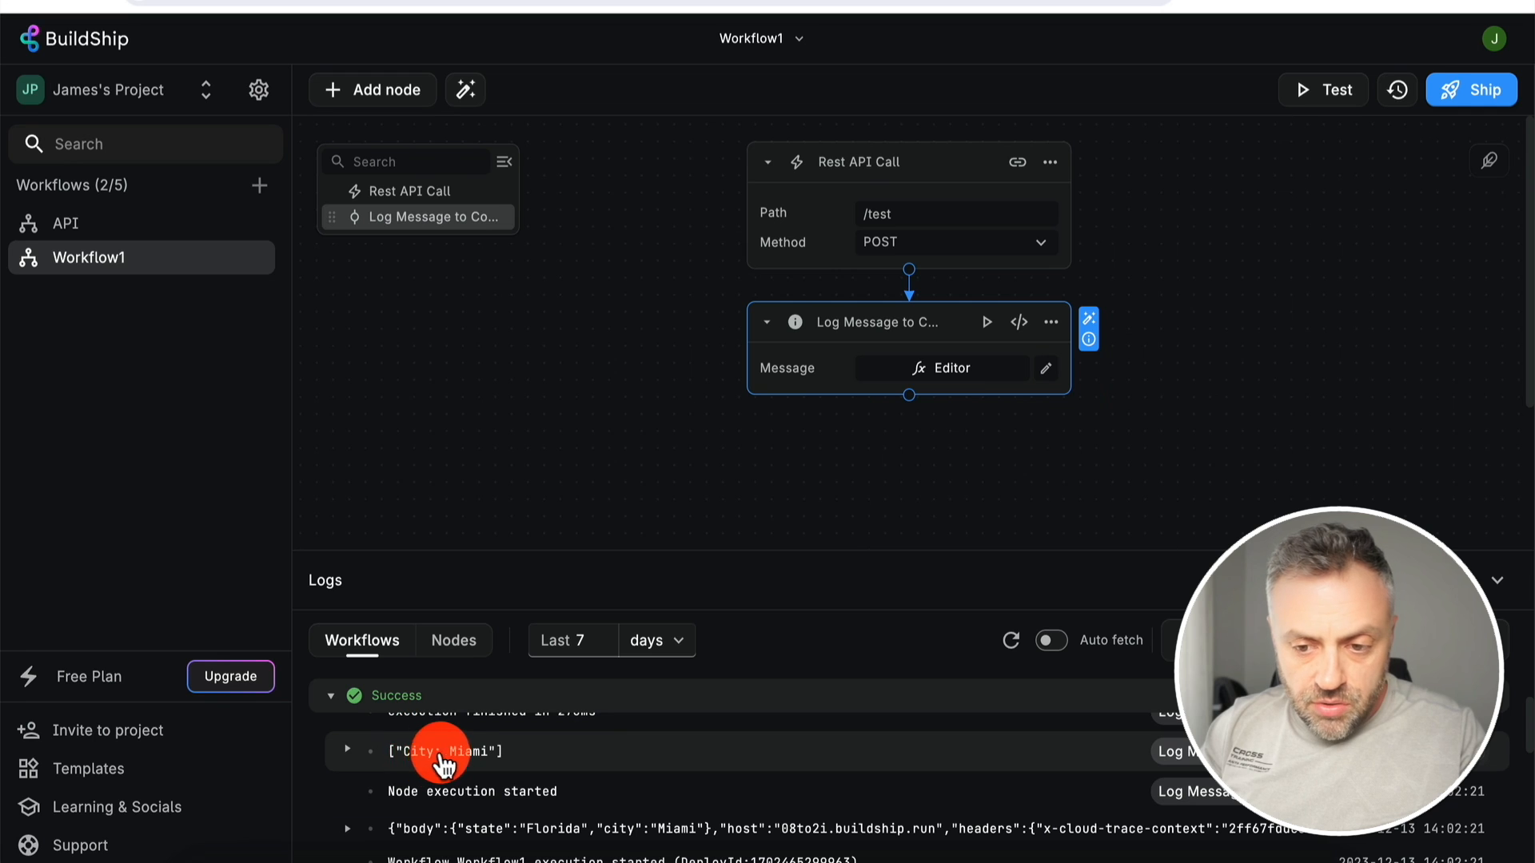
left_click(345, 750)
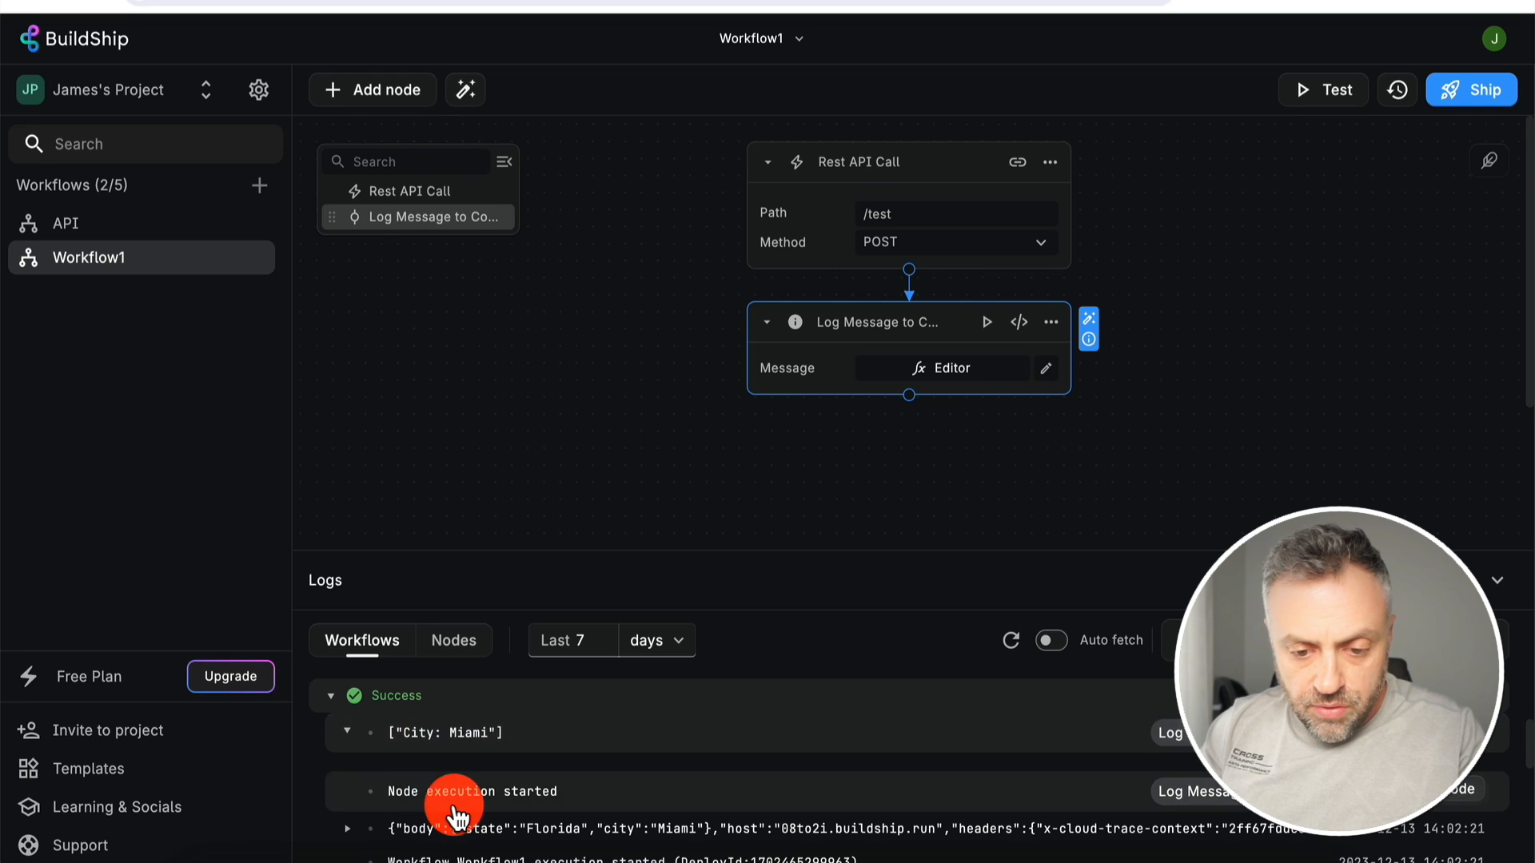
scroll(456, 815, "up", 1)
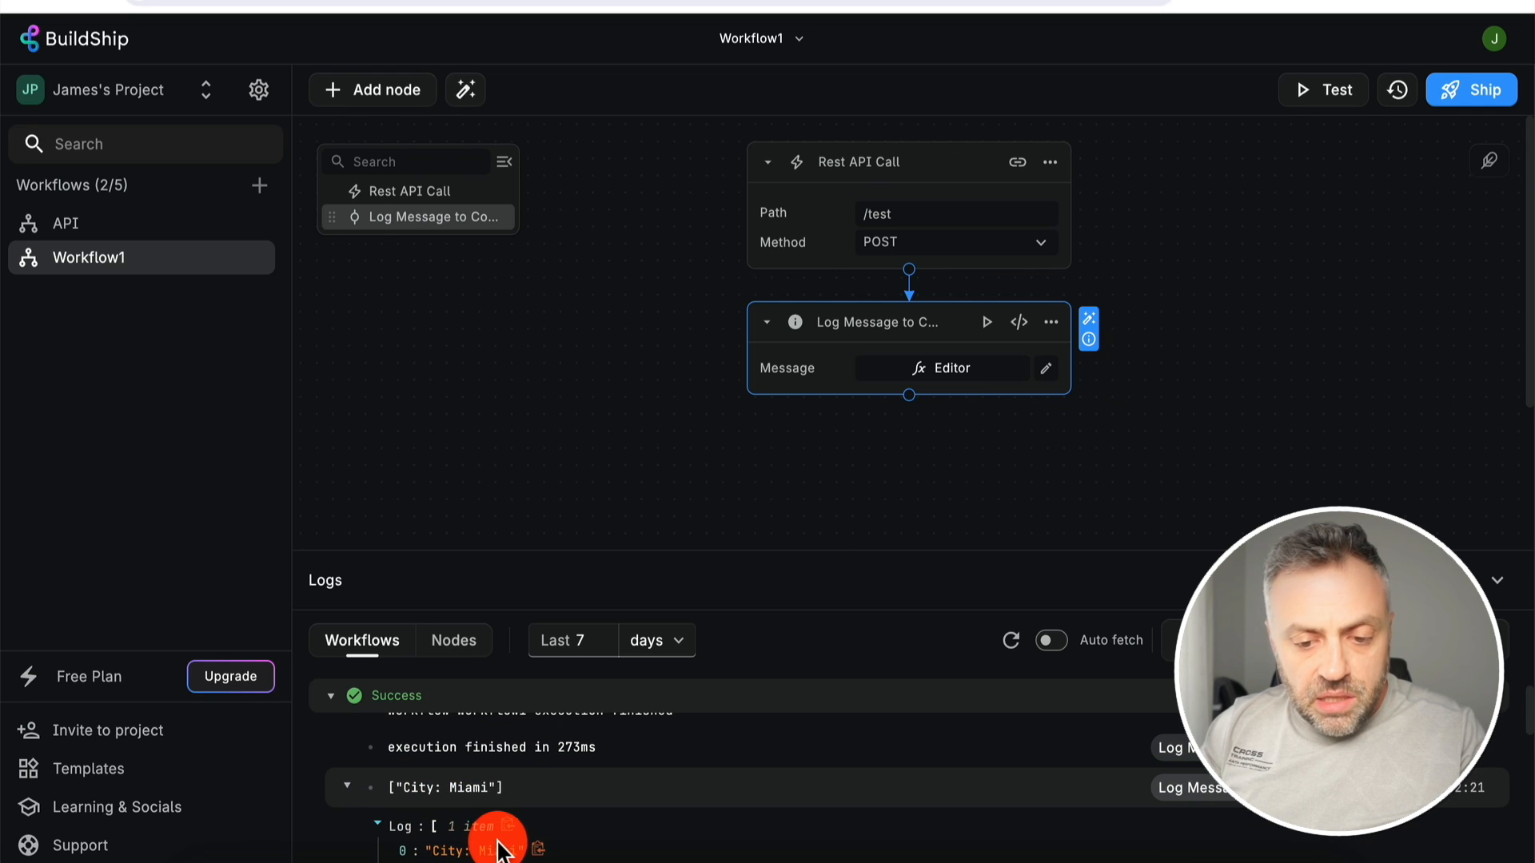
scroll(497, 848, "down", 1)
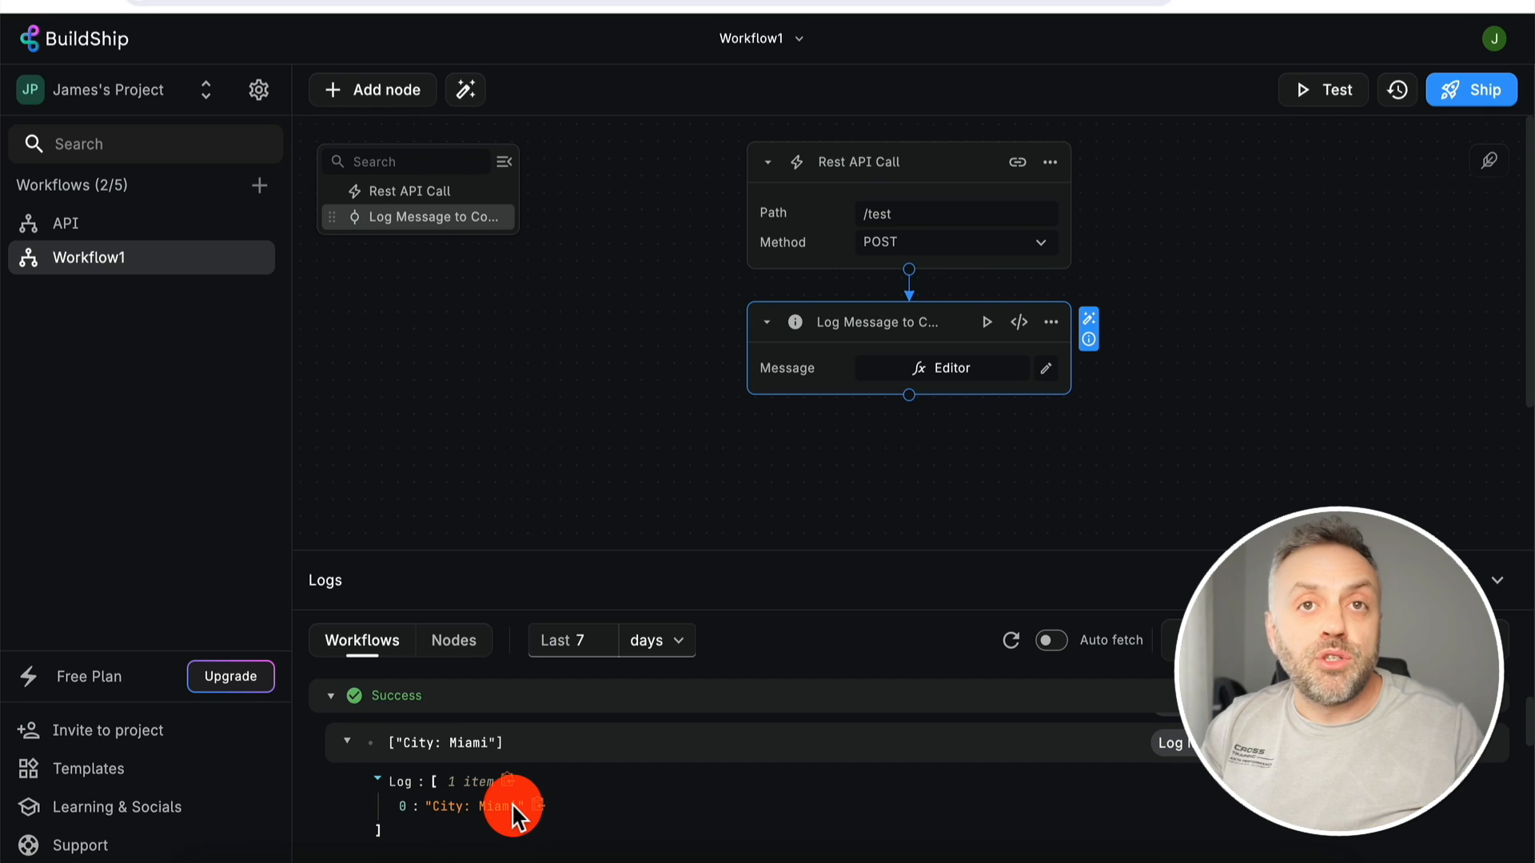
- Append ' State: ' and the request body's State variable to the log message
left_click(994, 372)
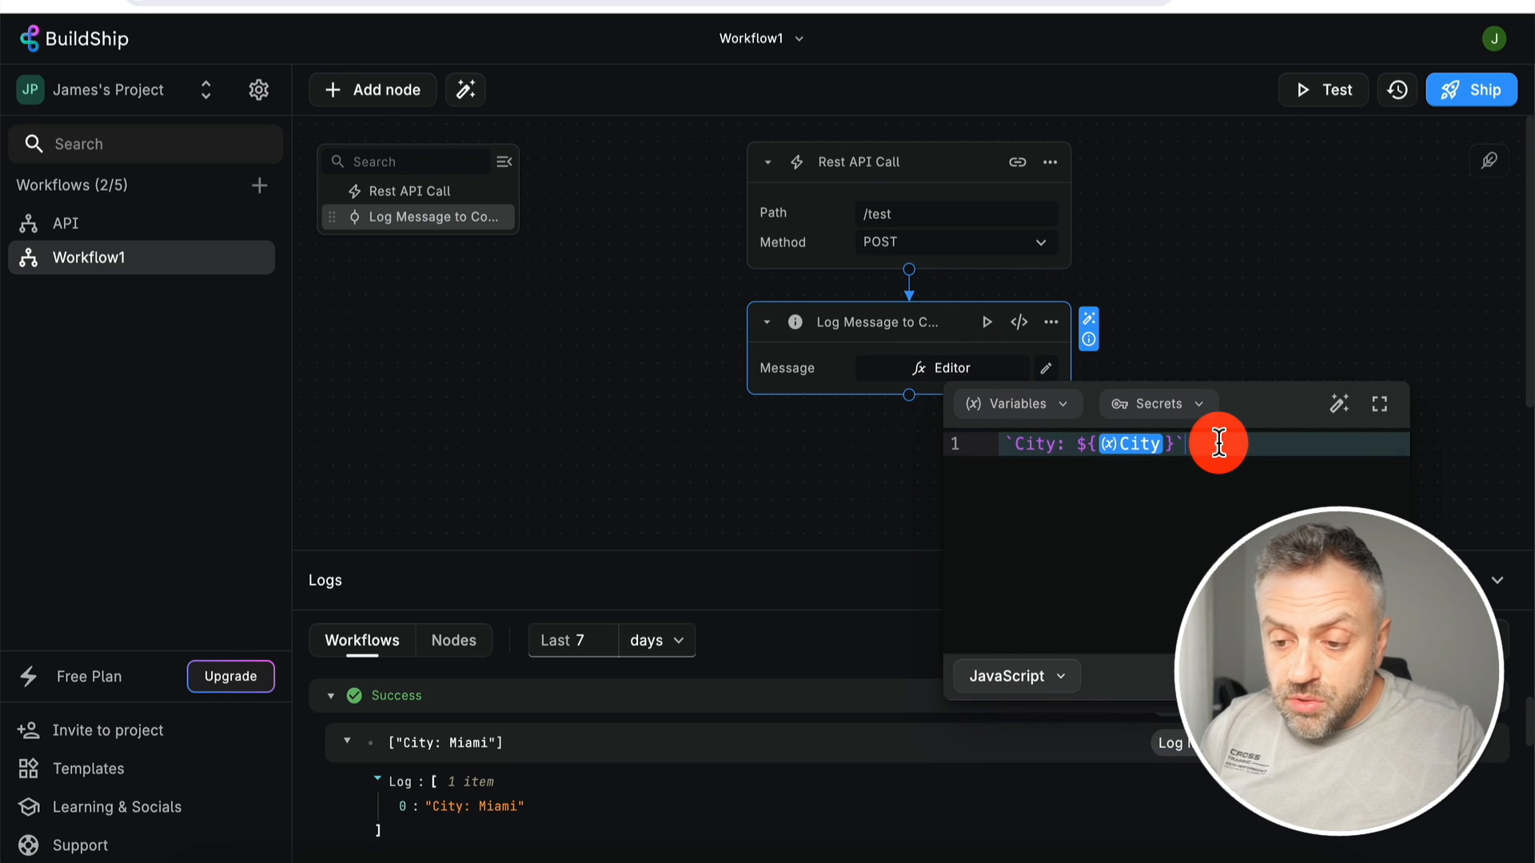
key("Left")
type("Stat")
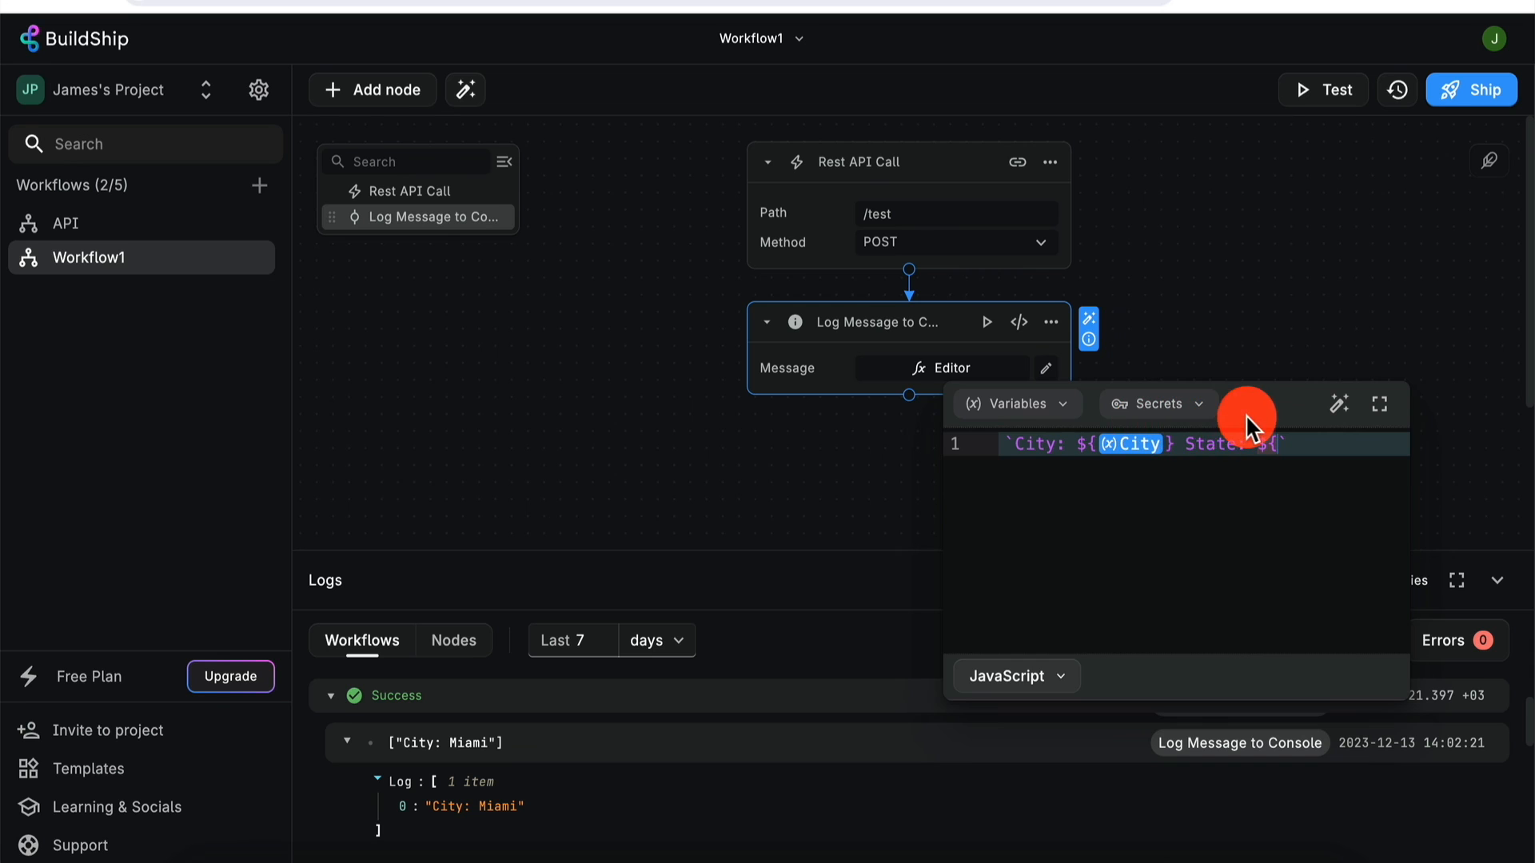
left_click(1063, 405)
left_click(1219, 500)
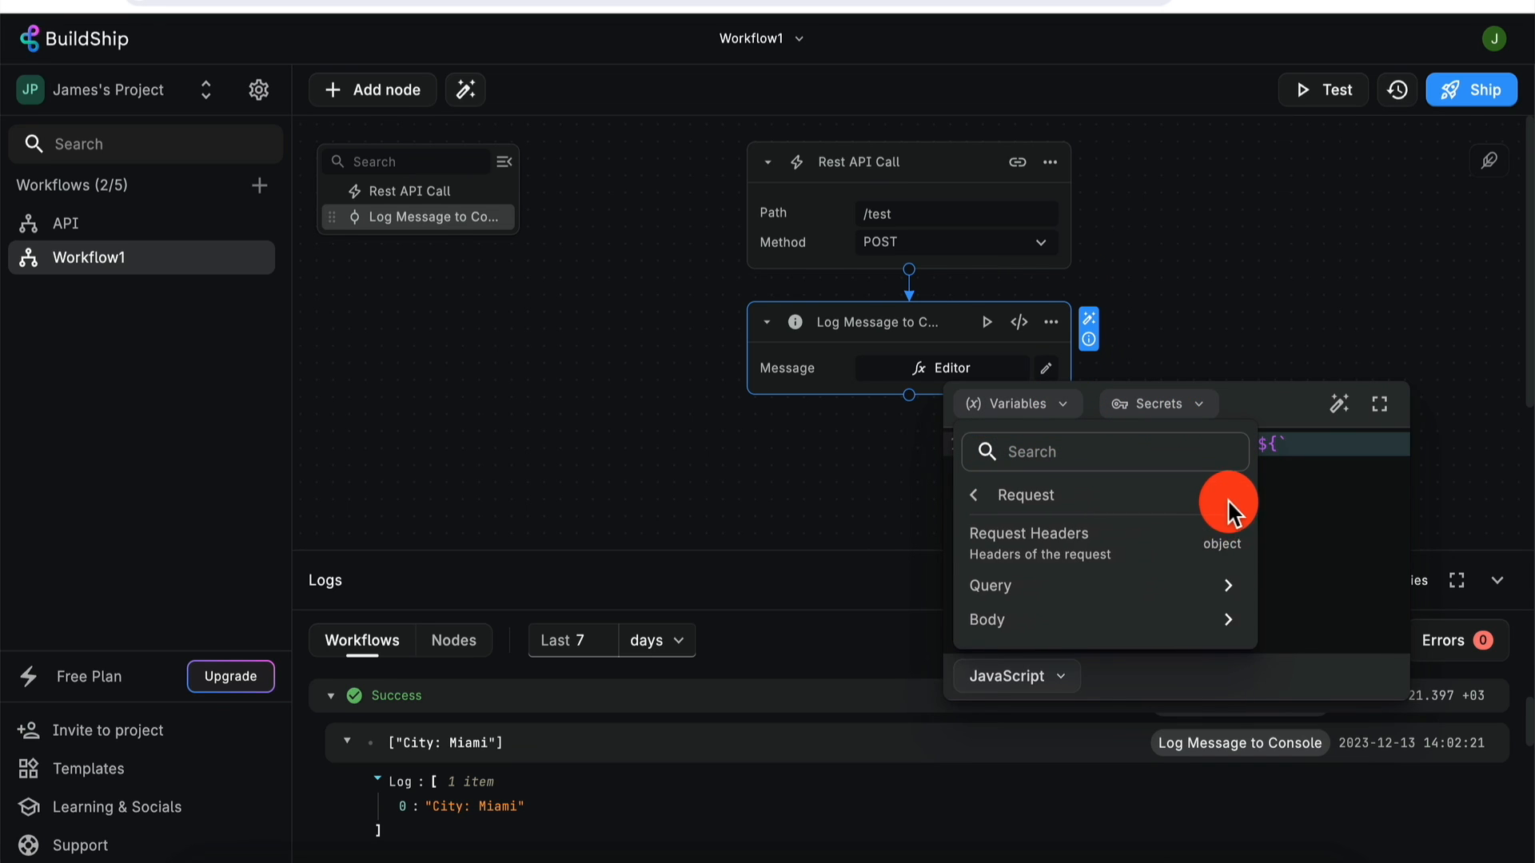
left_click(1231, 622)
left_click(1105, 572)
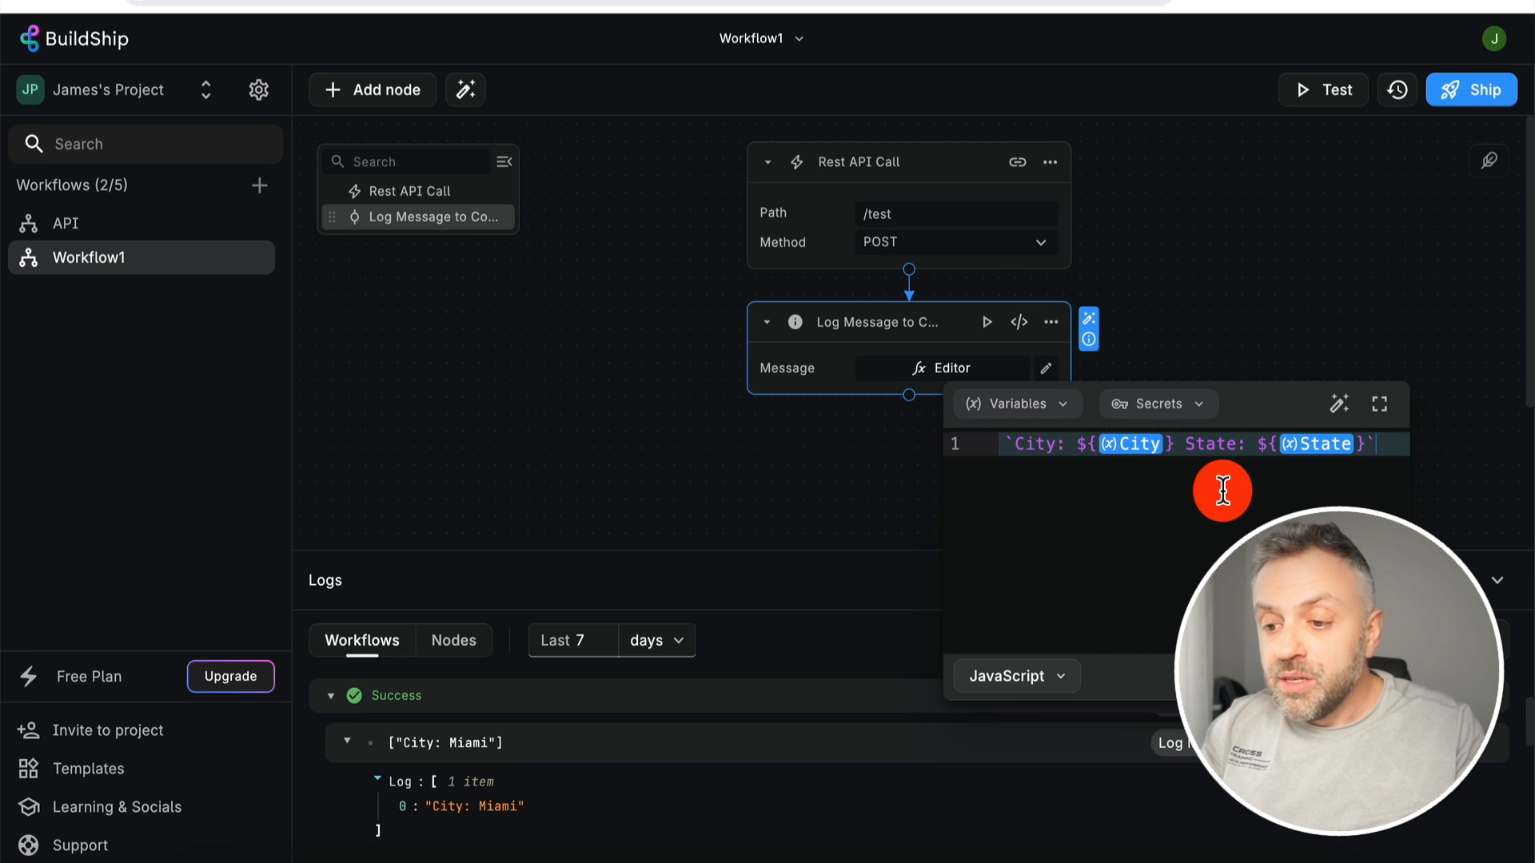
- Ship the workflow with the new City and State log message
left_click(1243, 298)
left_click(1467, 91)
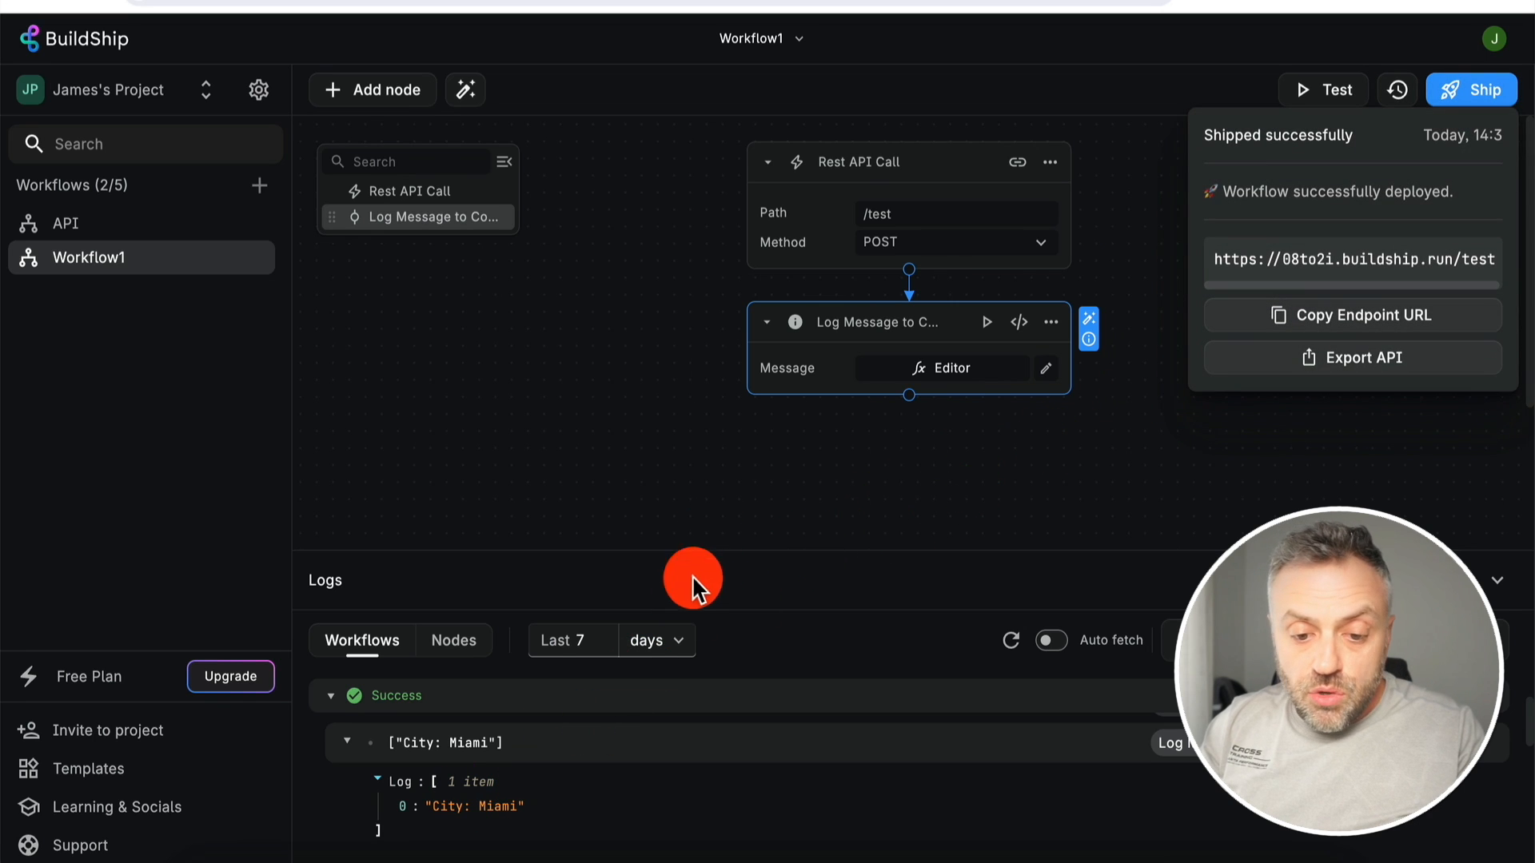
left_click(336, 693)
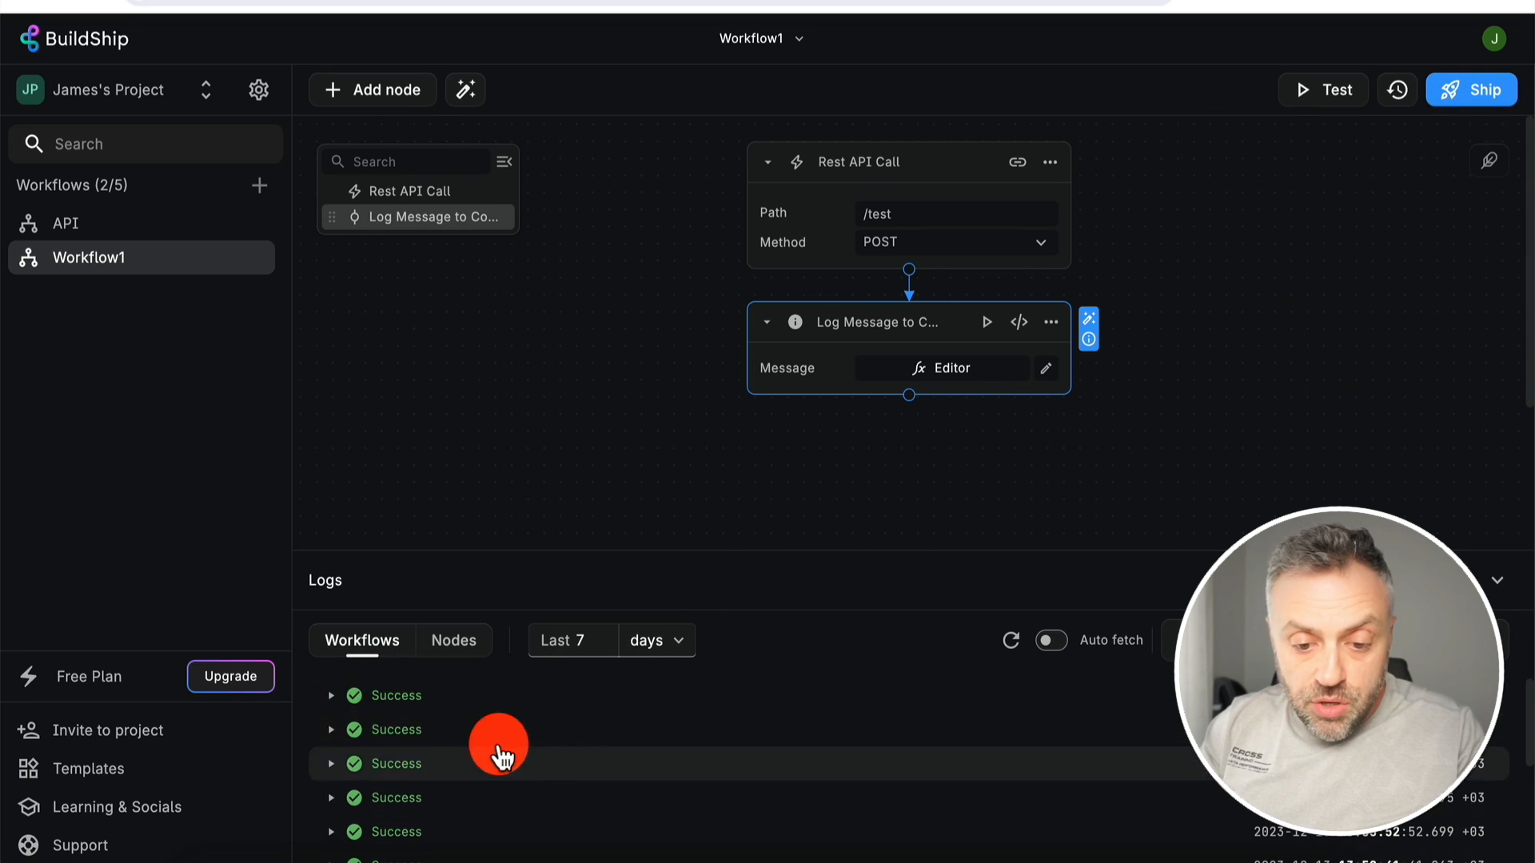
- Send the POST /test request from RapidAPI, then refresh the BuildShip logs
scroll(573, 725, "down", 1)
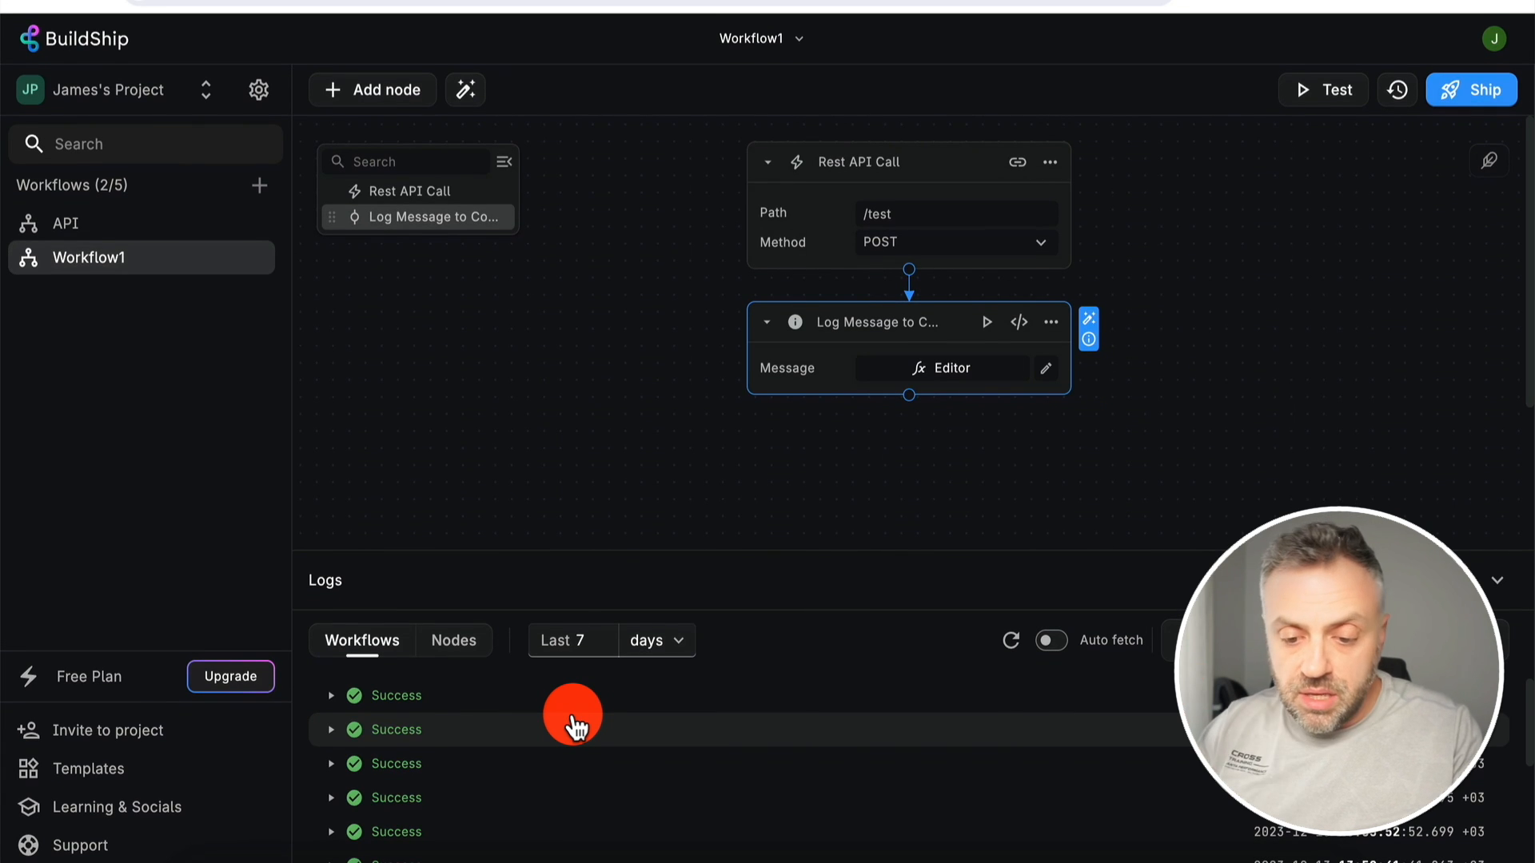
left_click(699, 862)
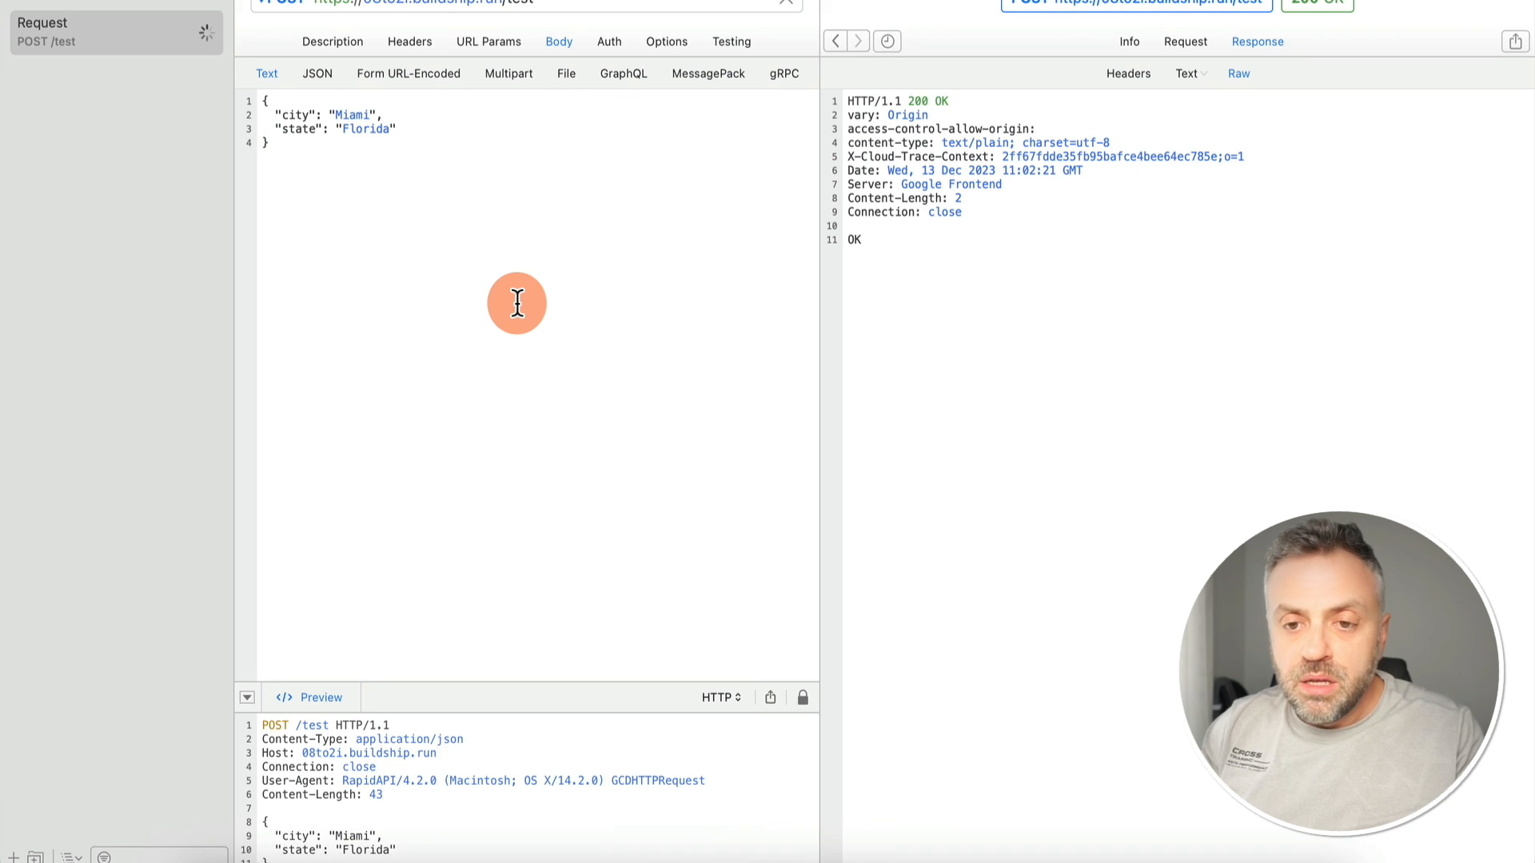
key("super+Tab")
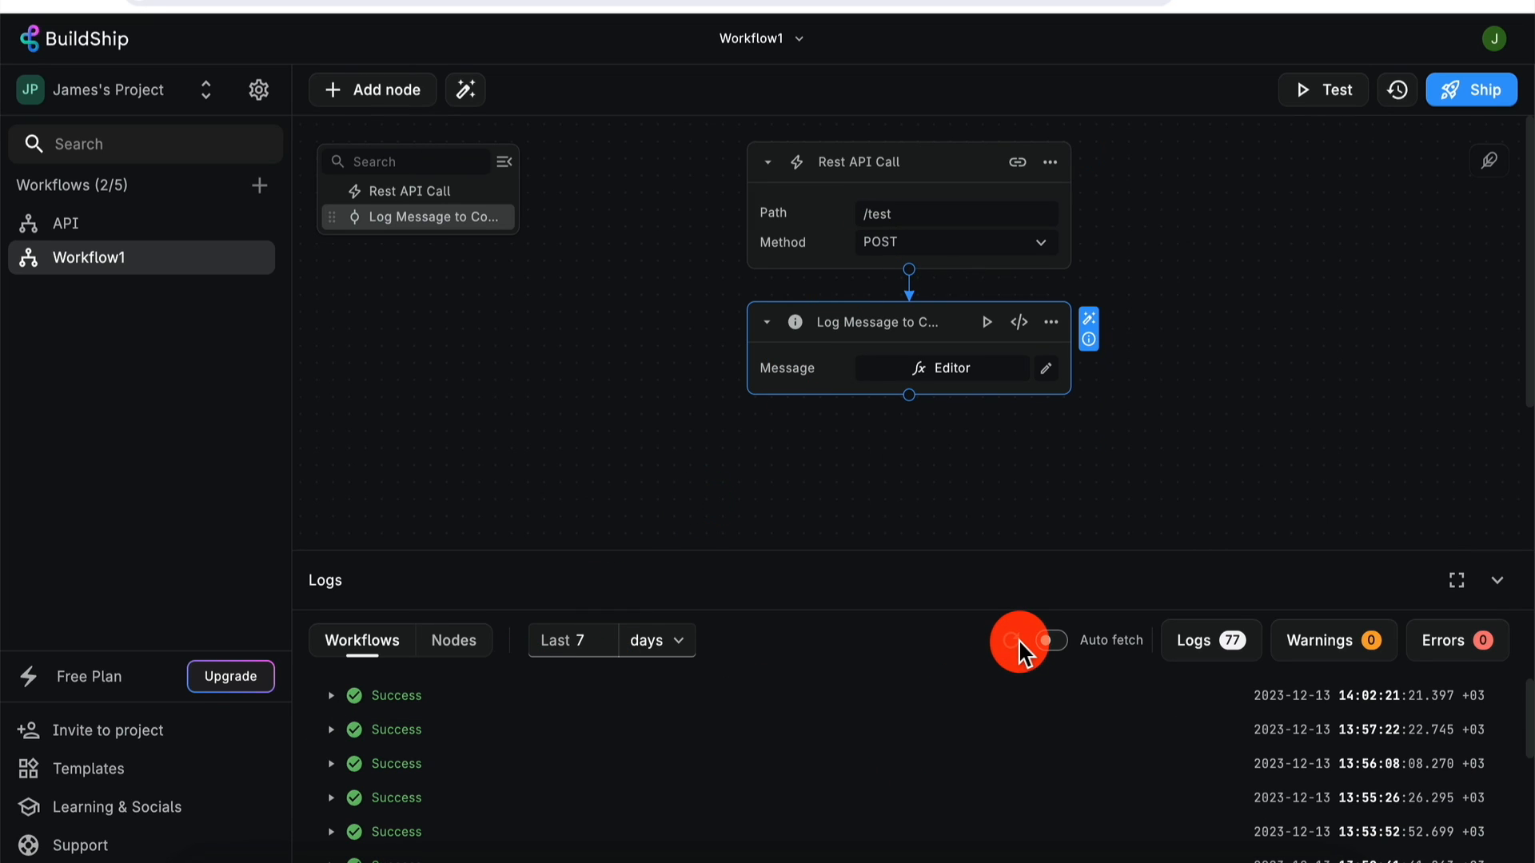
left_click(1011, 640)
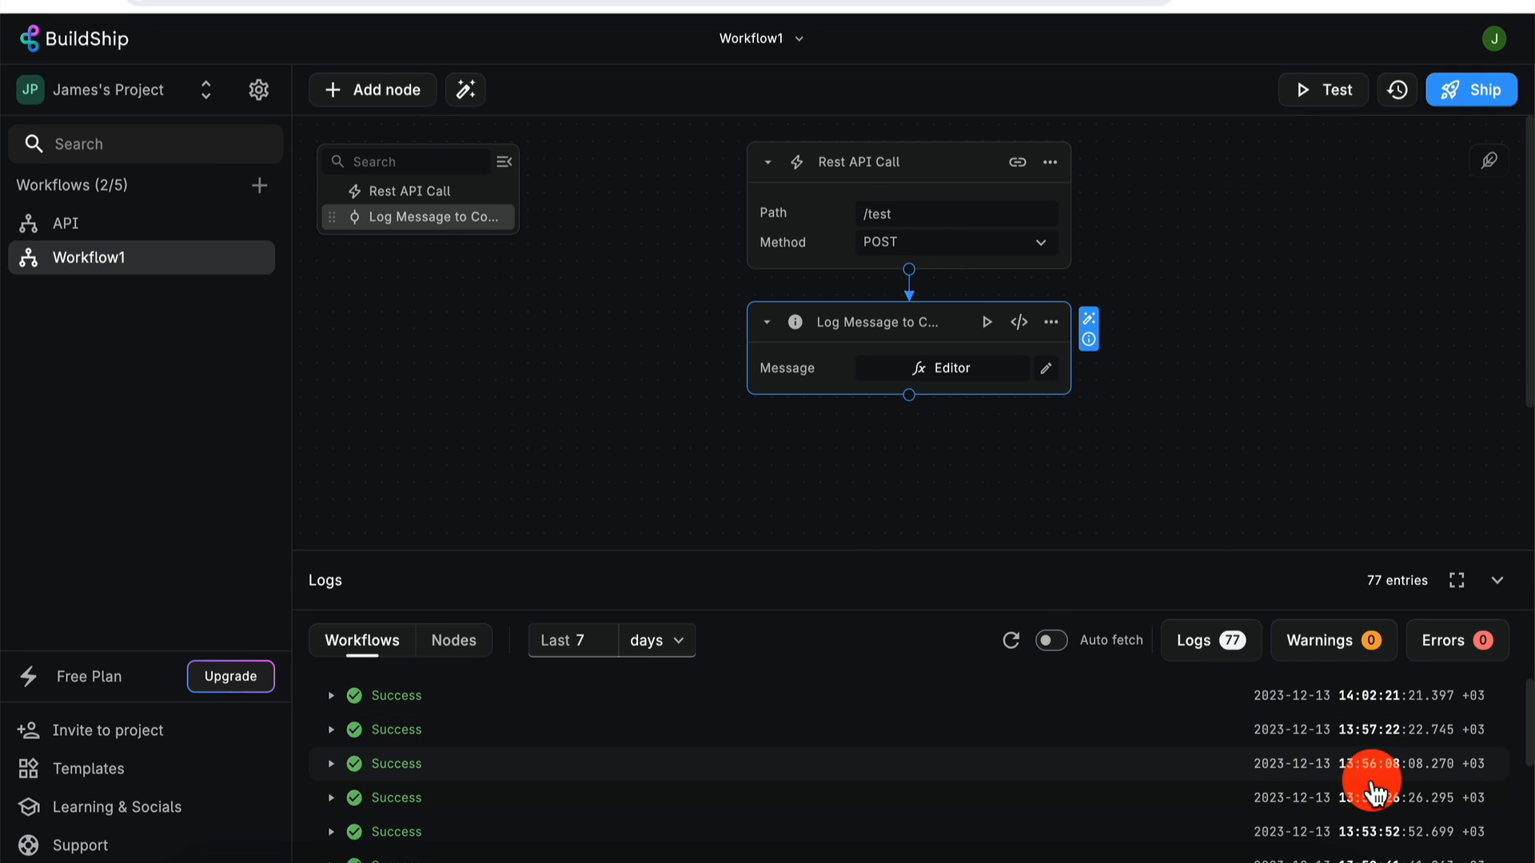
- Switch on Auto fetch in the Logs panel
left_click(1055, 641)
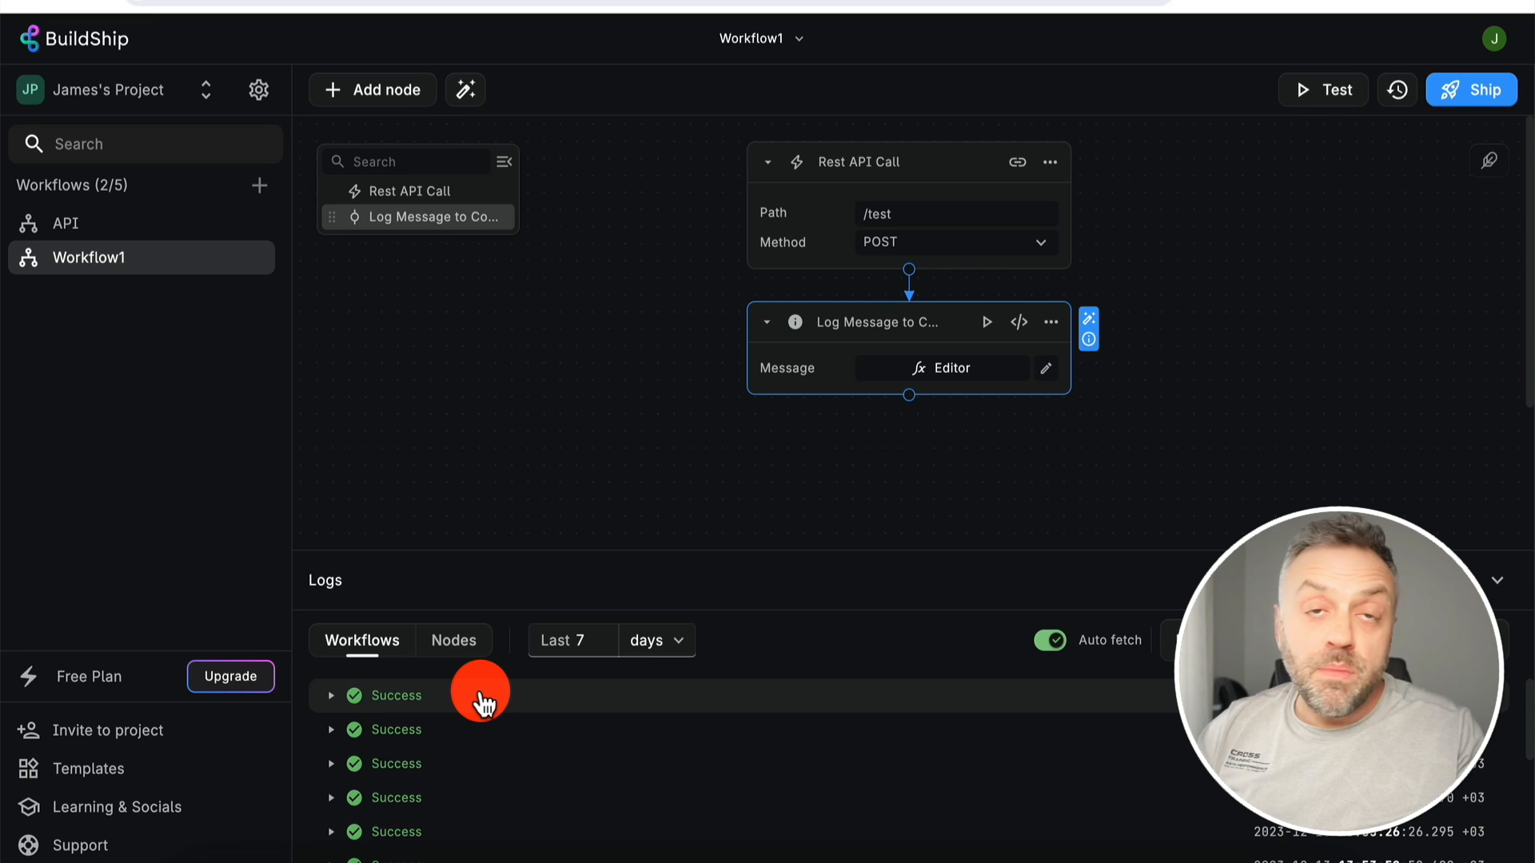
left_click(1042, 639)
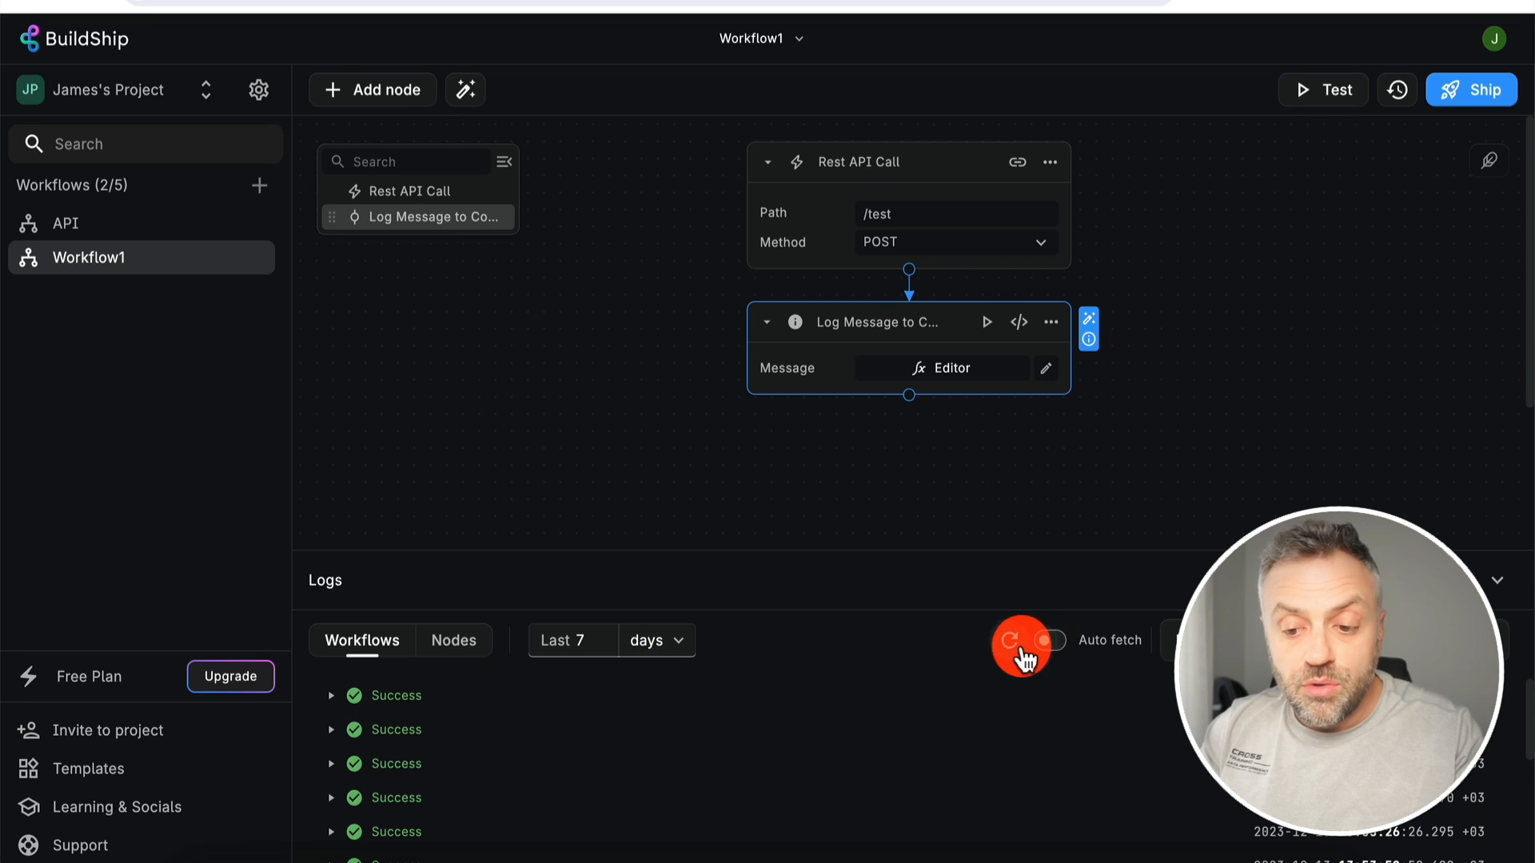
left_click(1061, 640)
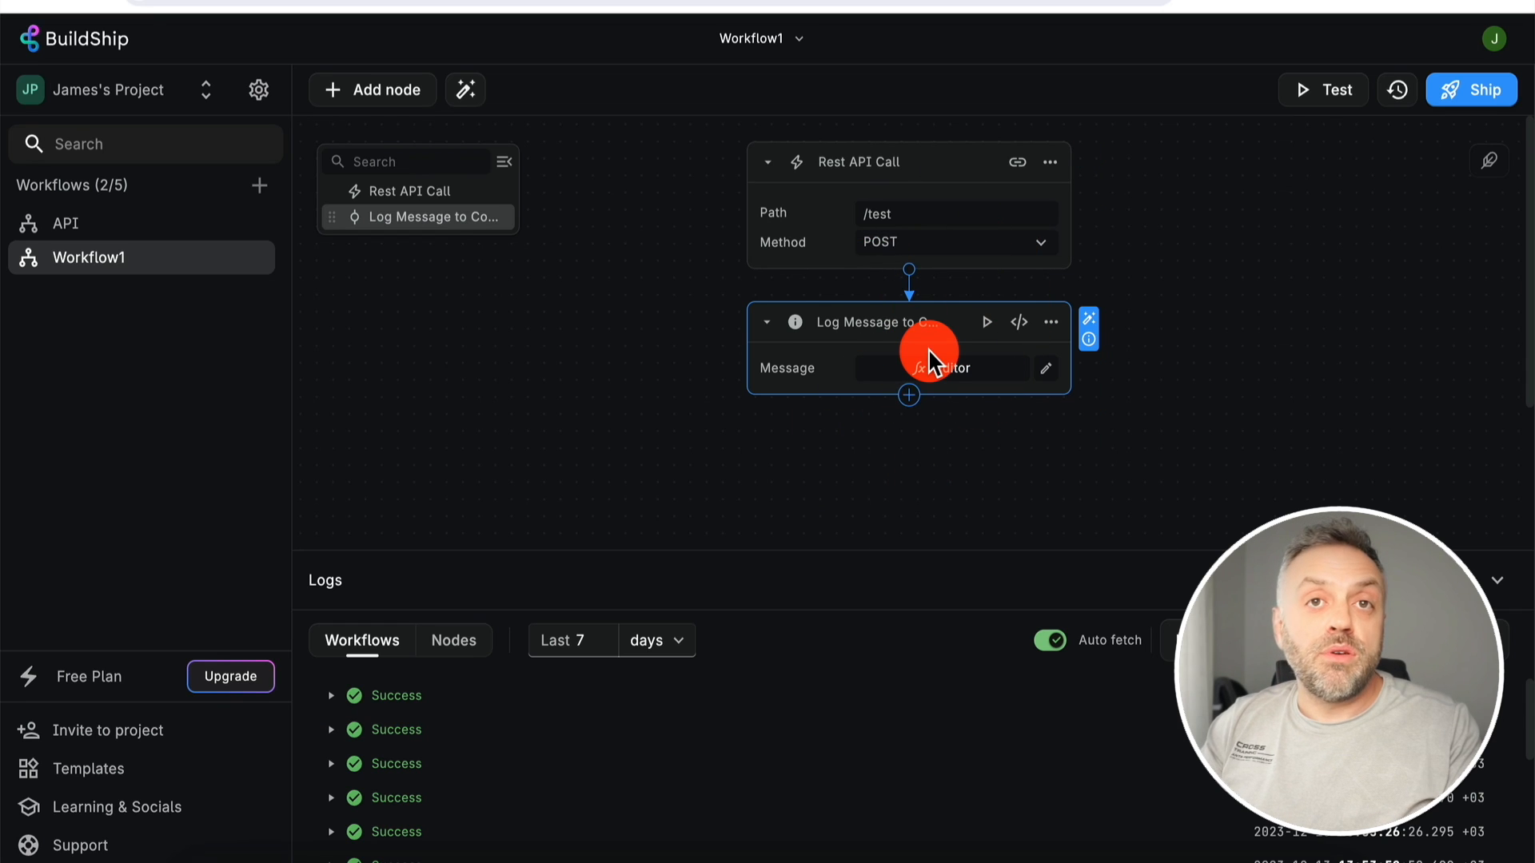
left_click(1048, 640)
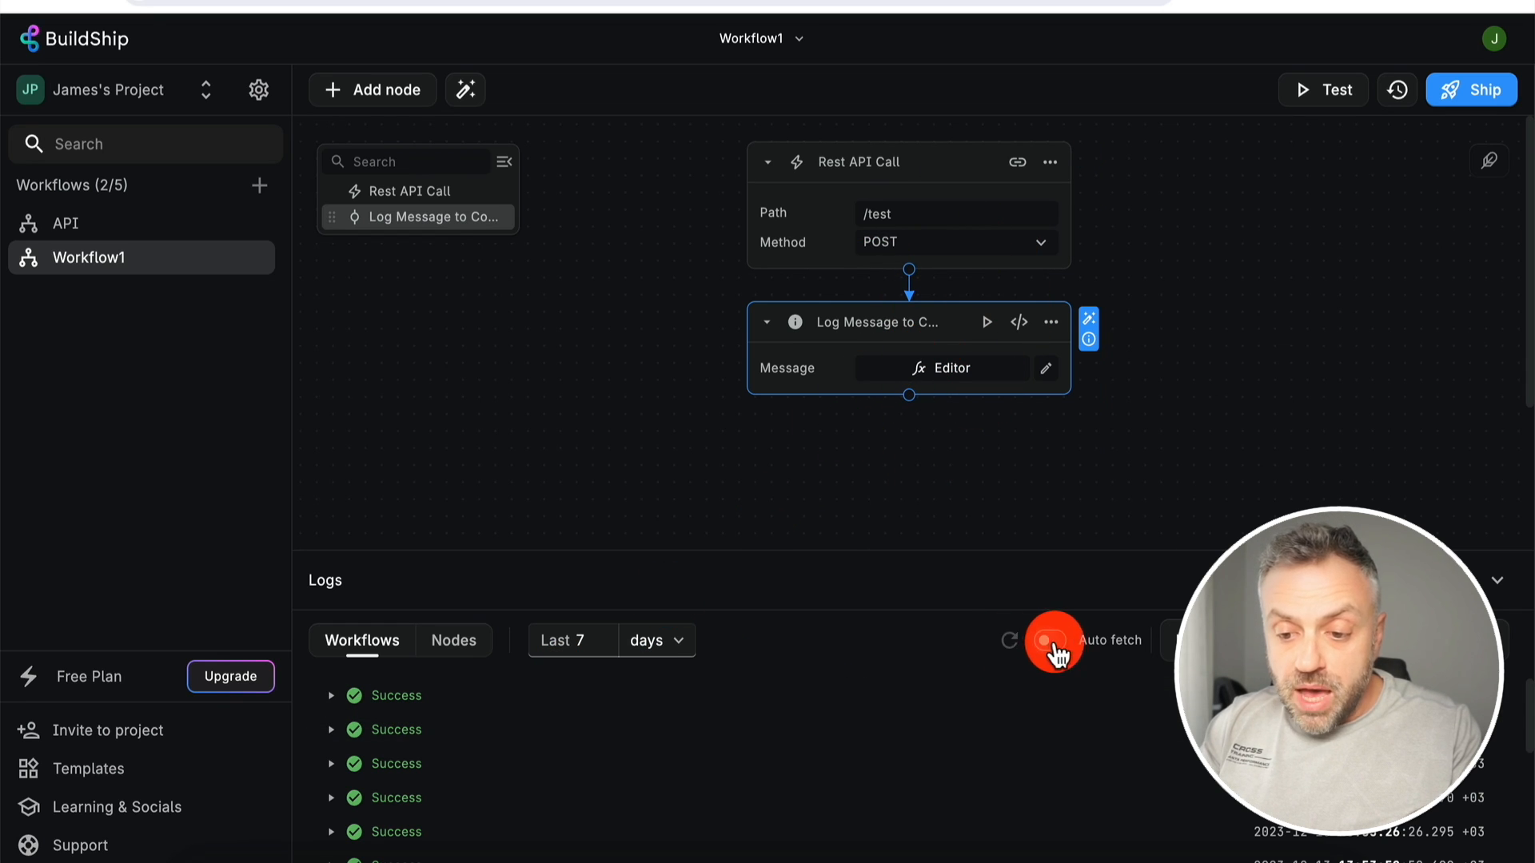
left_click(1052, 643)
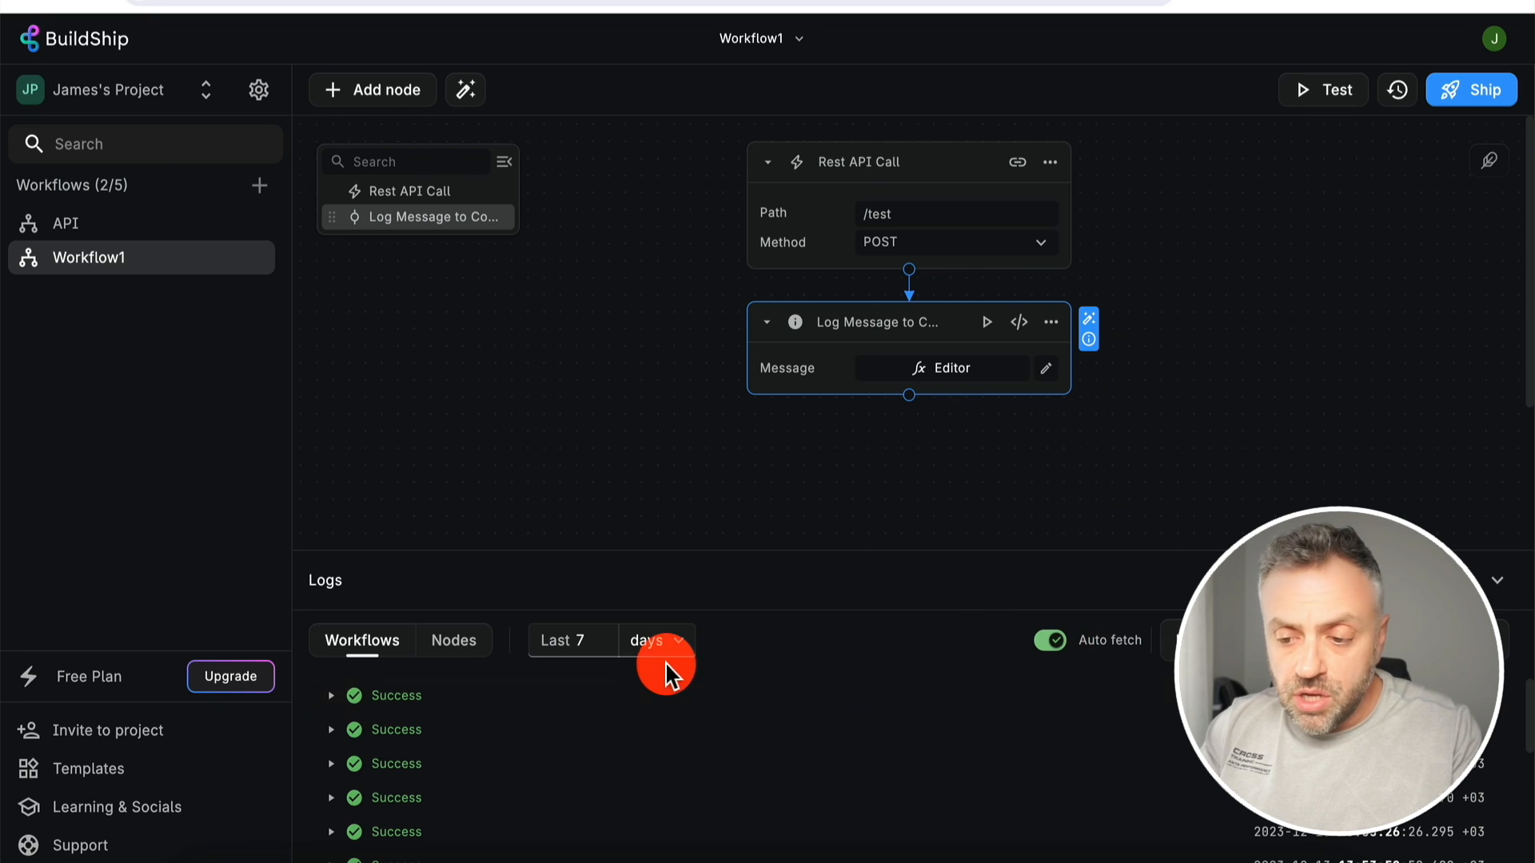
- Expand the newest Success run and its 'City: Miami State: Florida' log line
left_click(331, 697)
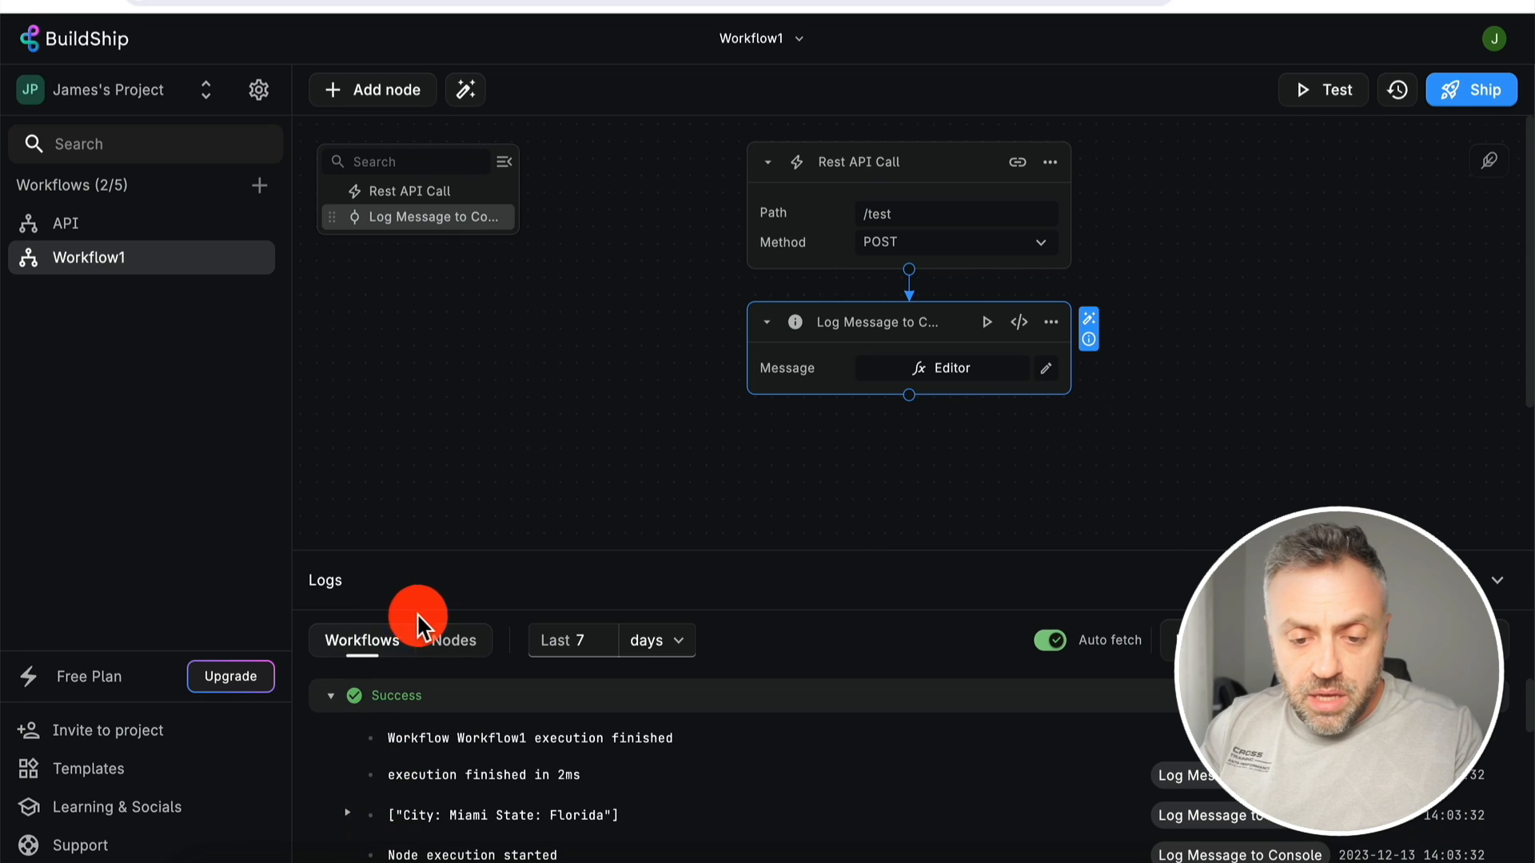
scroll(480, 752, "down", 1)
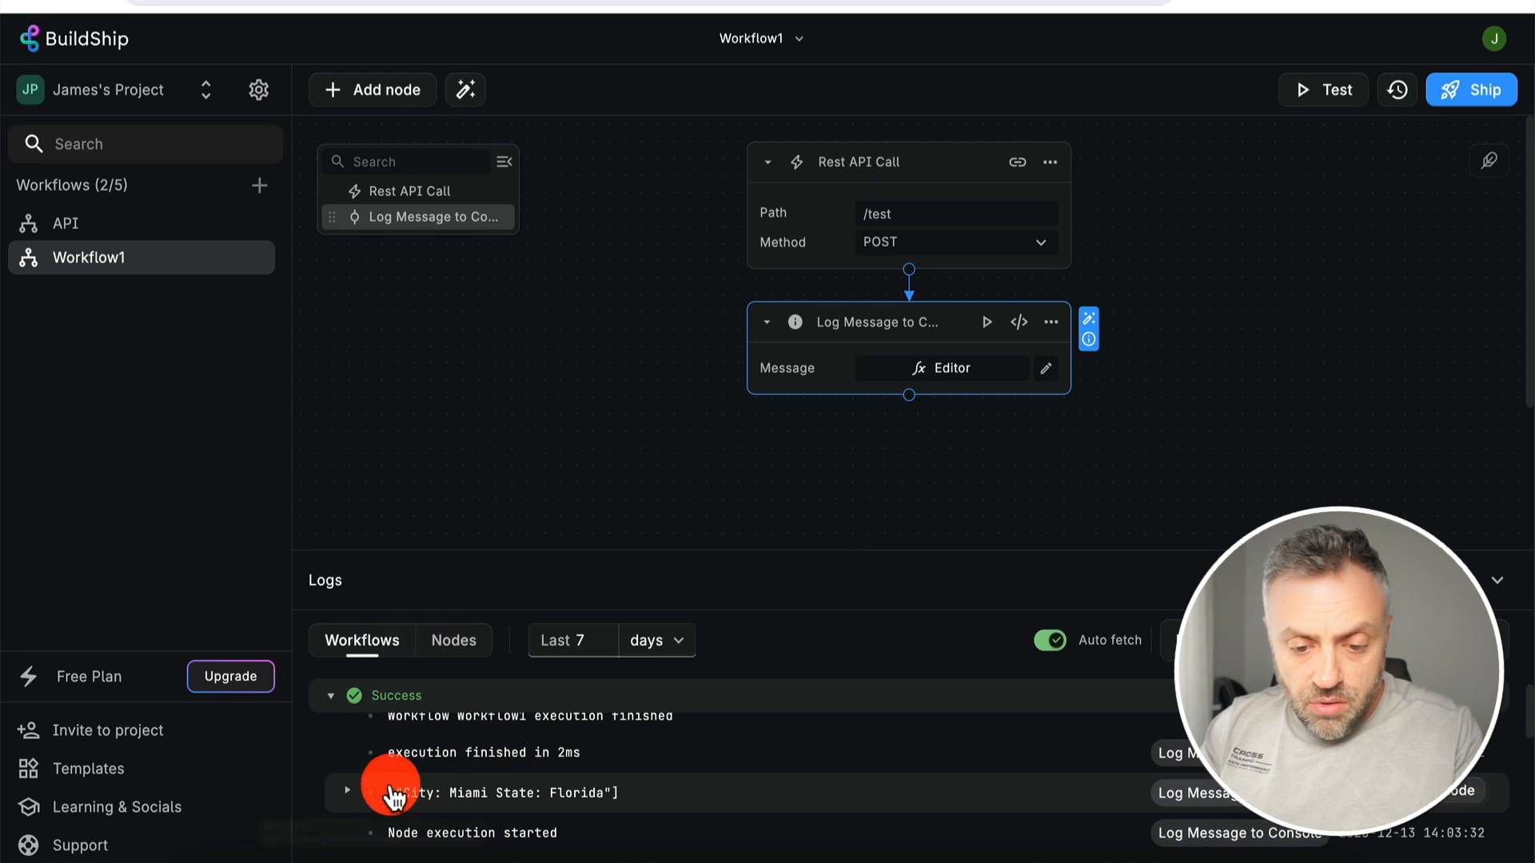
left_click(348, 791)
scroll(352, 798, "up", 2)
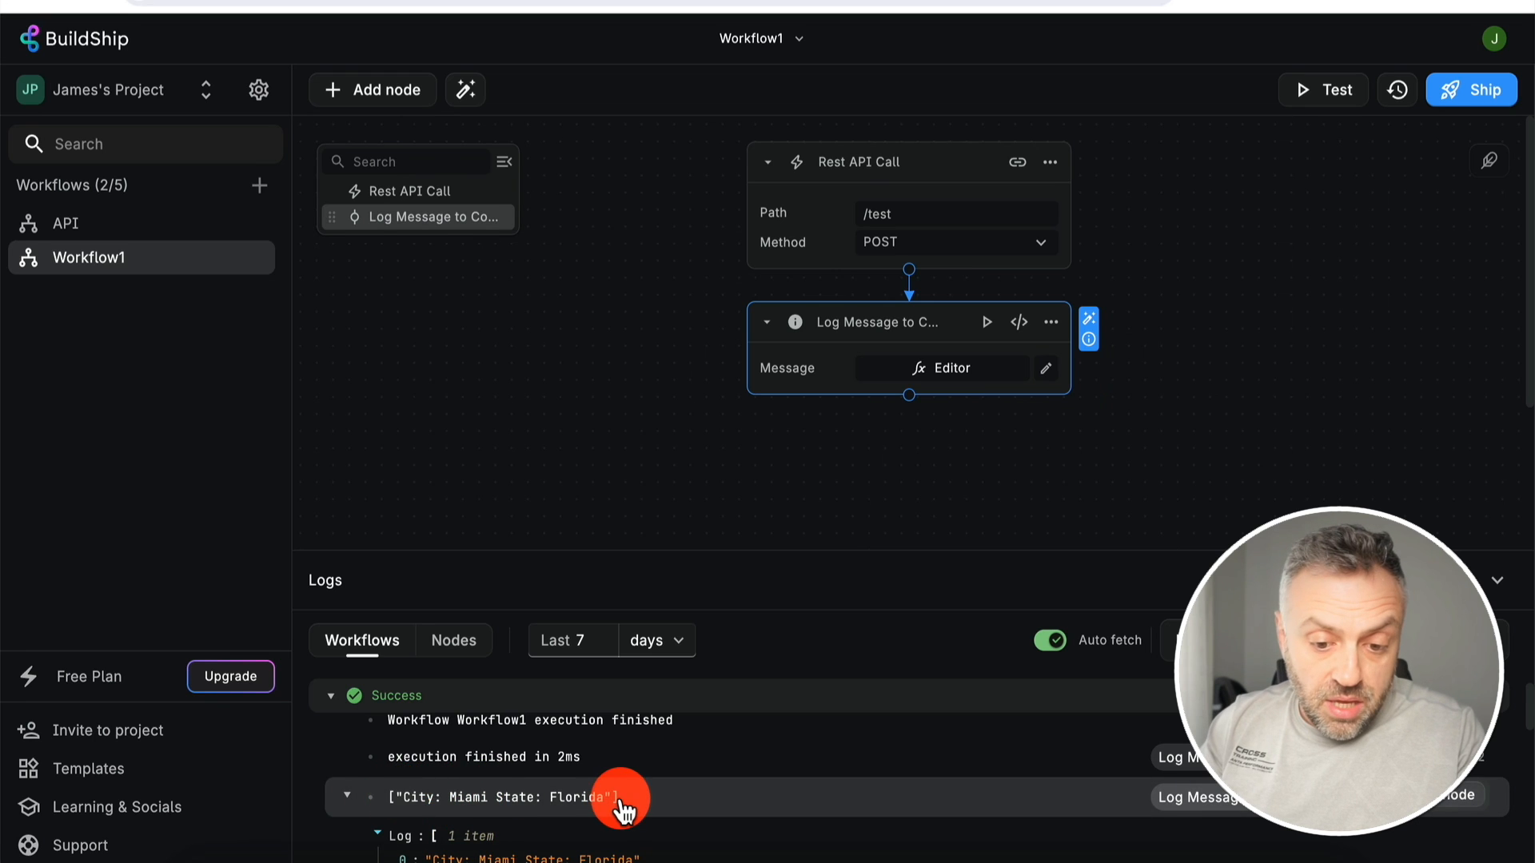
scroll(625, 799, "down", 1)
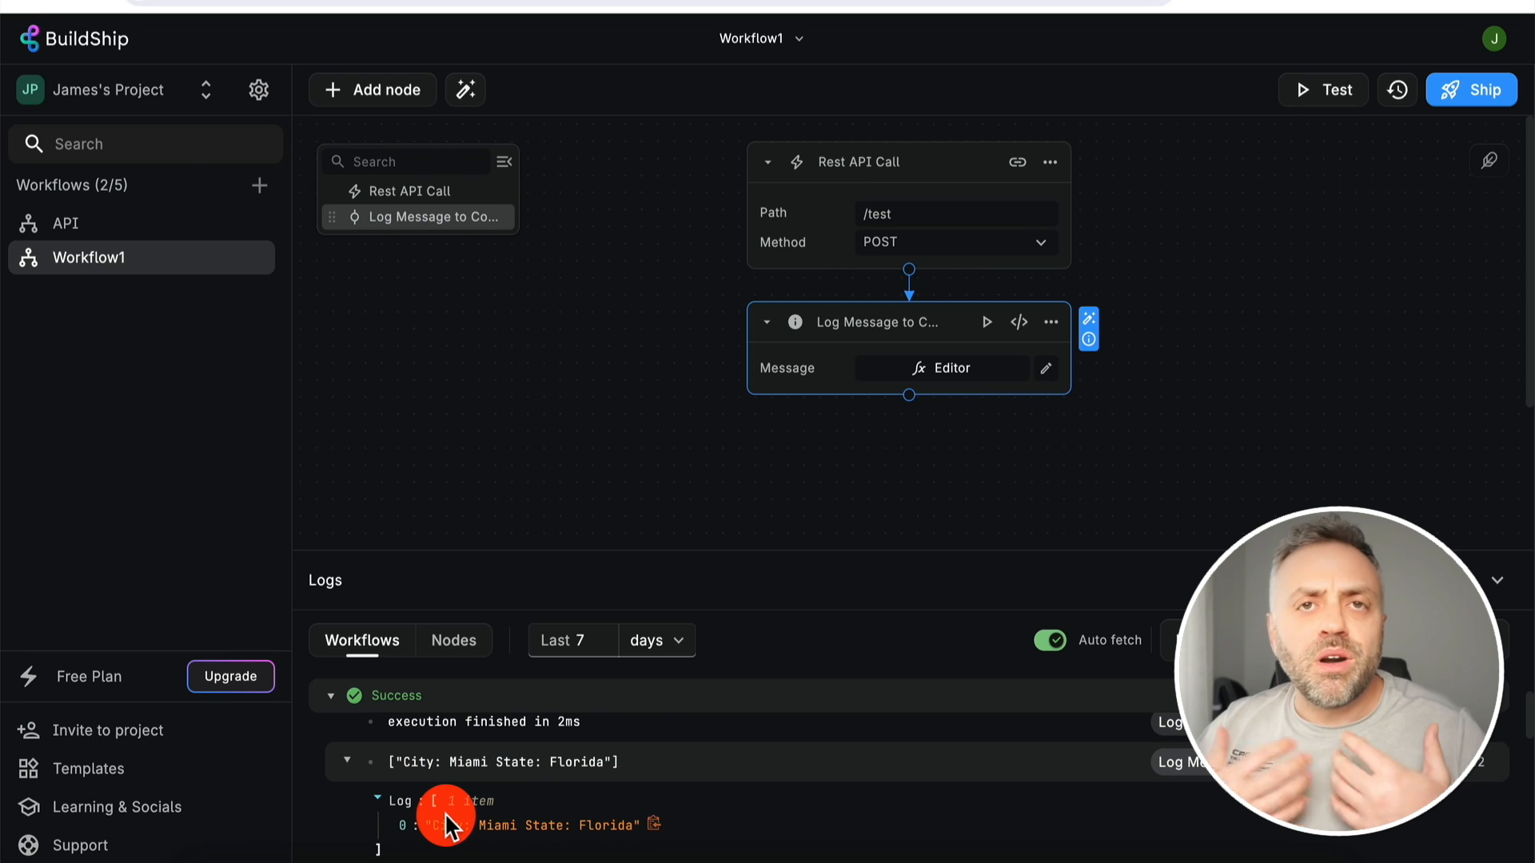
scroll(445, 824, "down", 1)
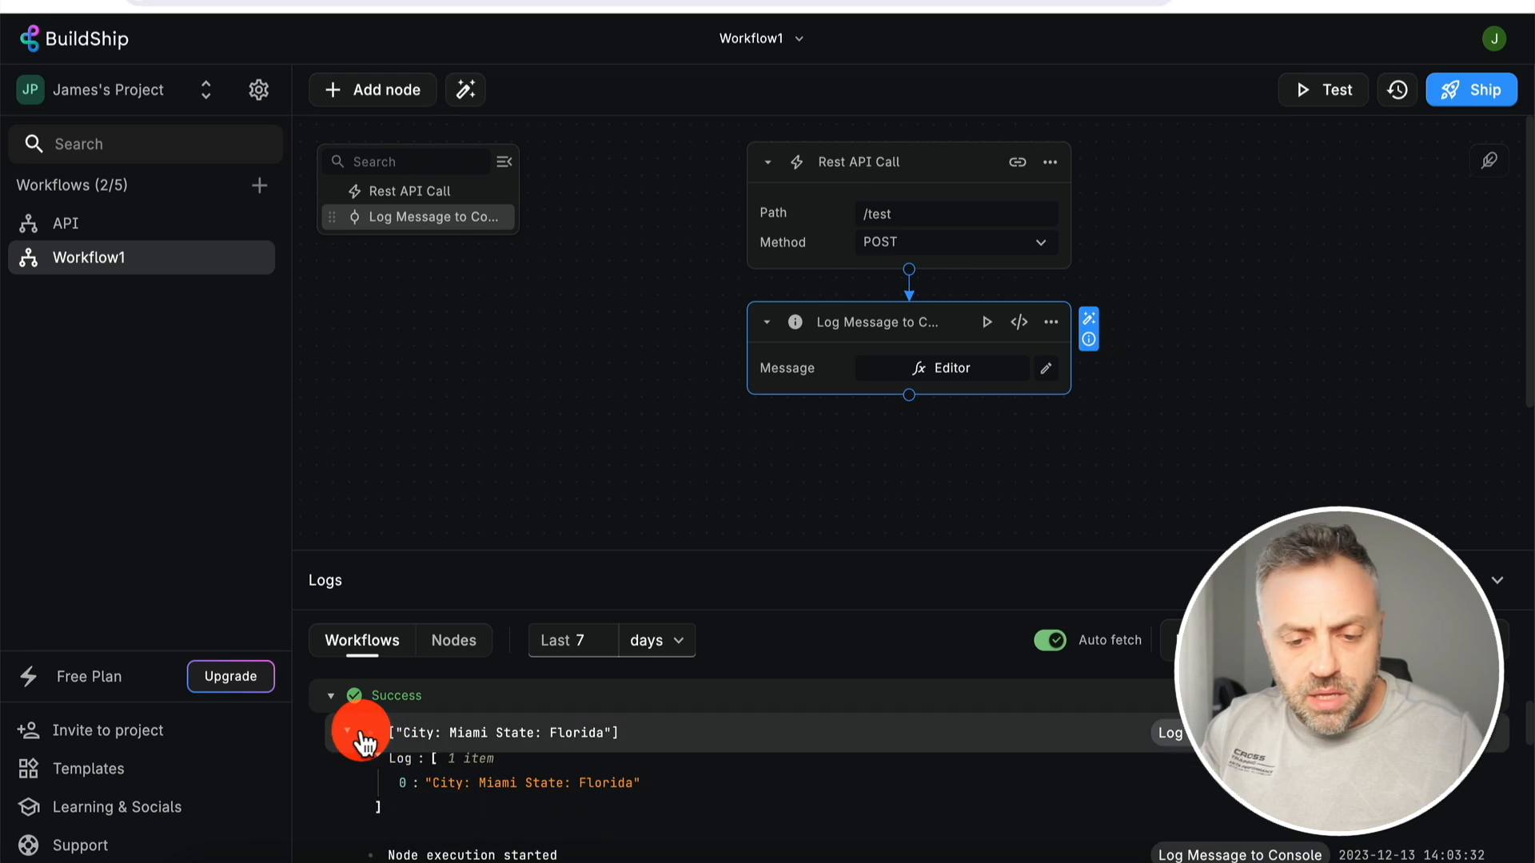
scroll(440, 779, "up", 1)
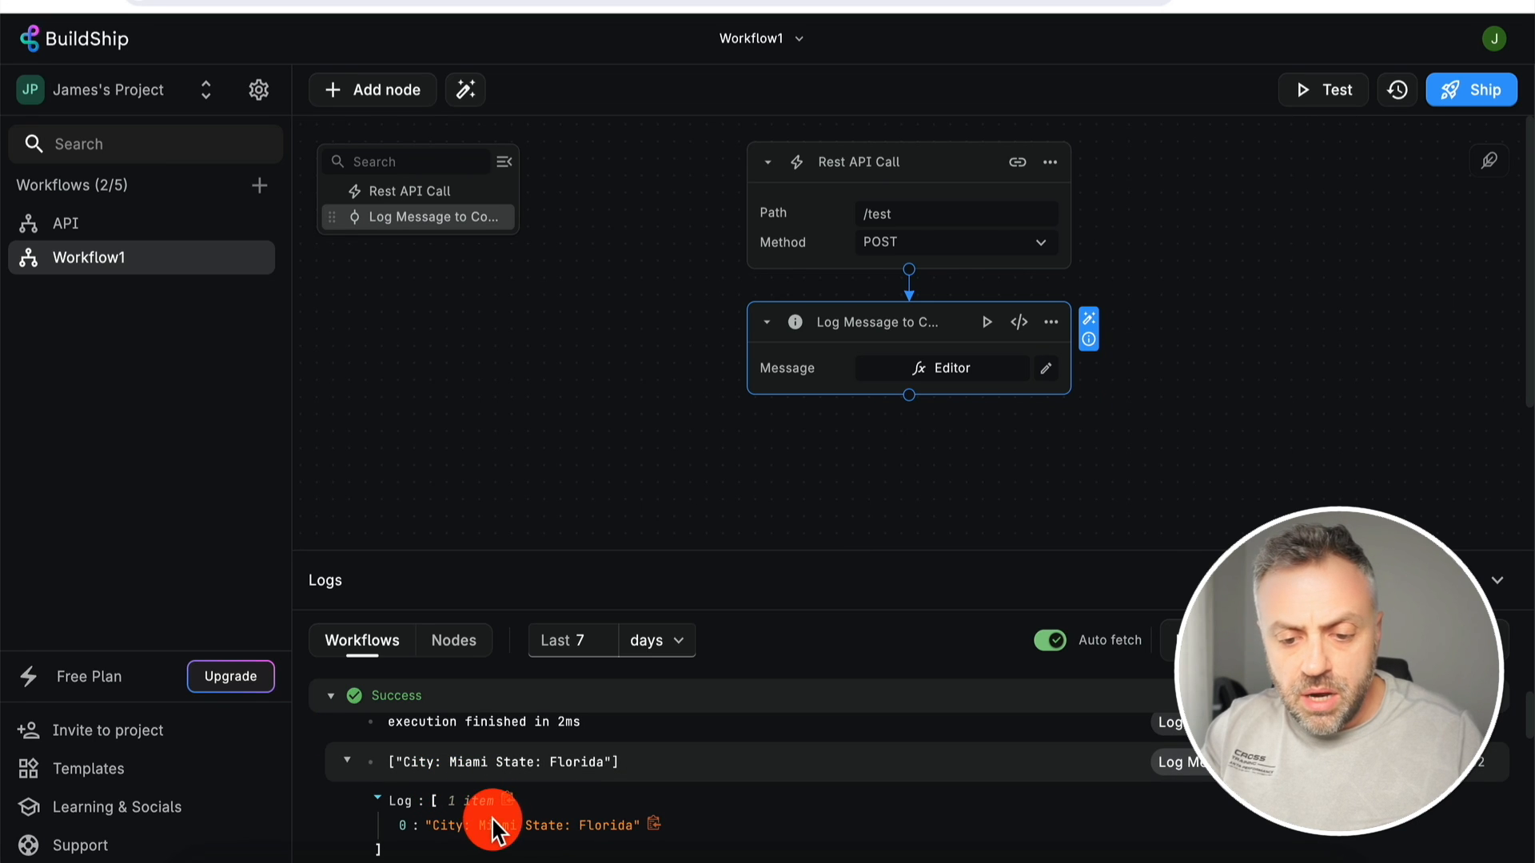
scroll(581, 827, "down", 1)
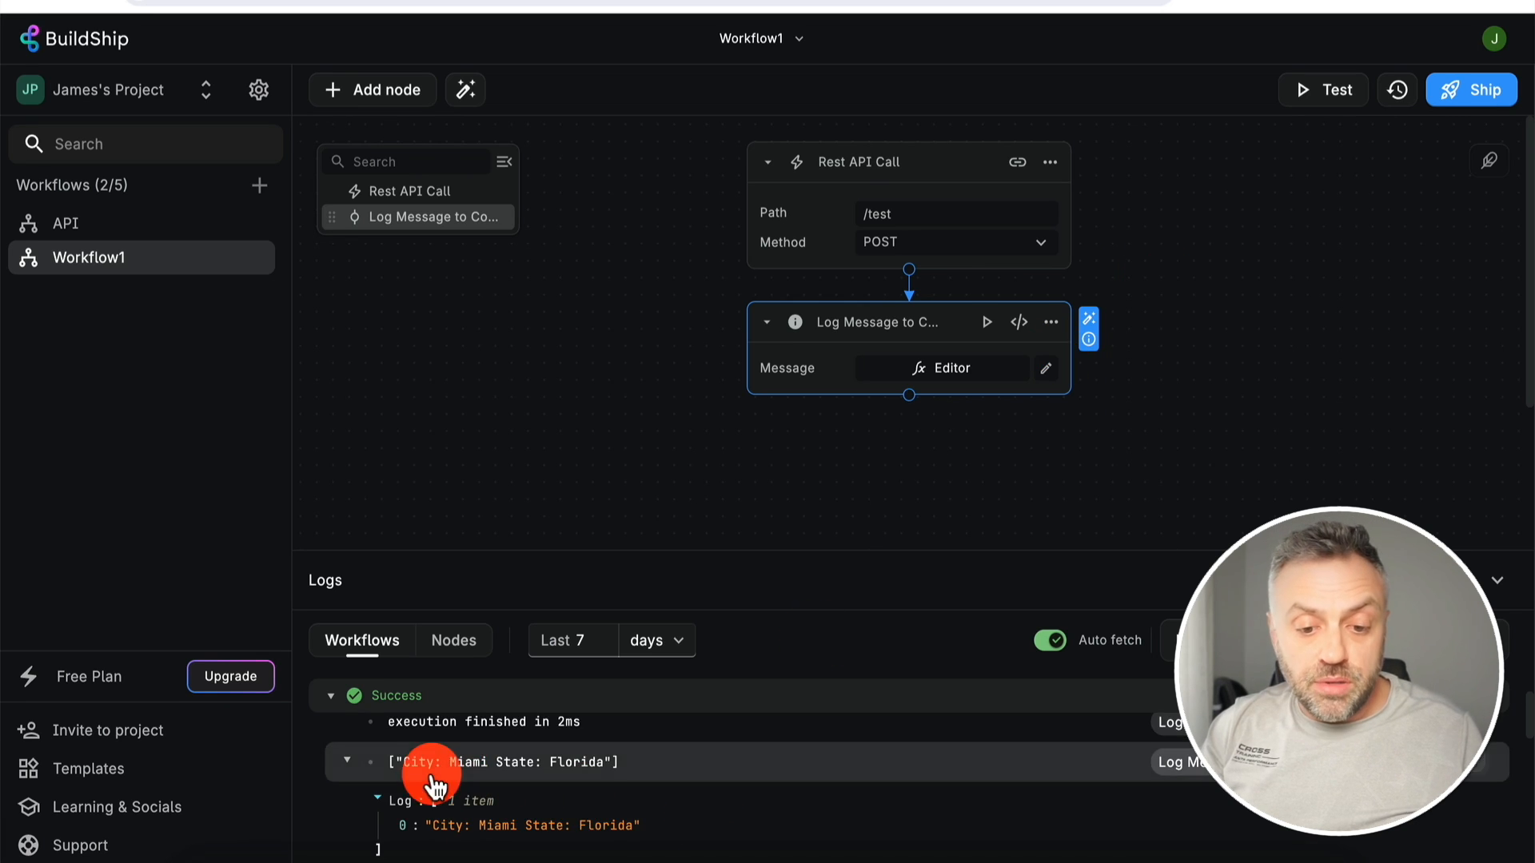
scroll(560, 832, "down", 1)
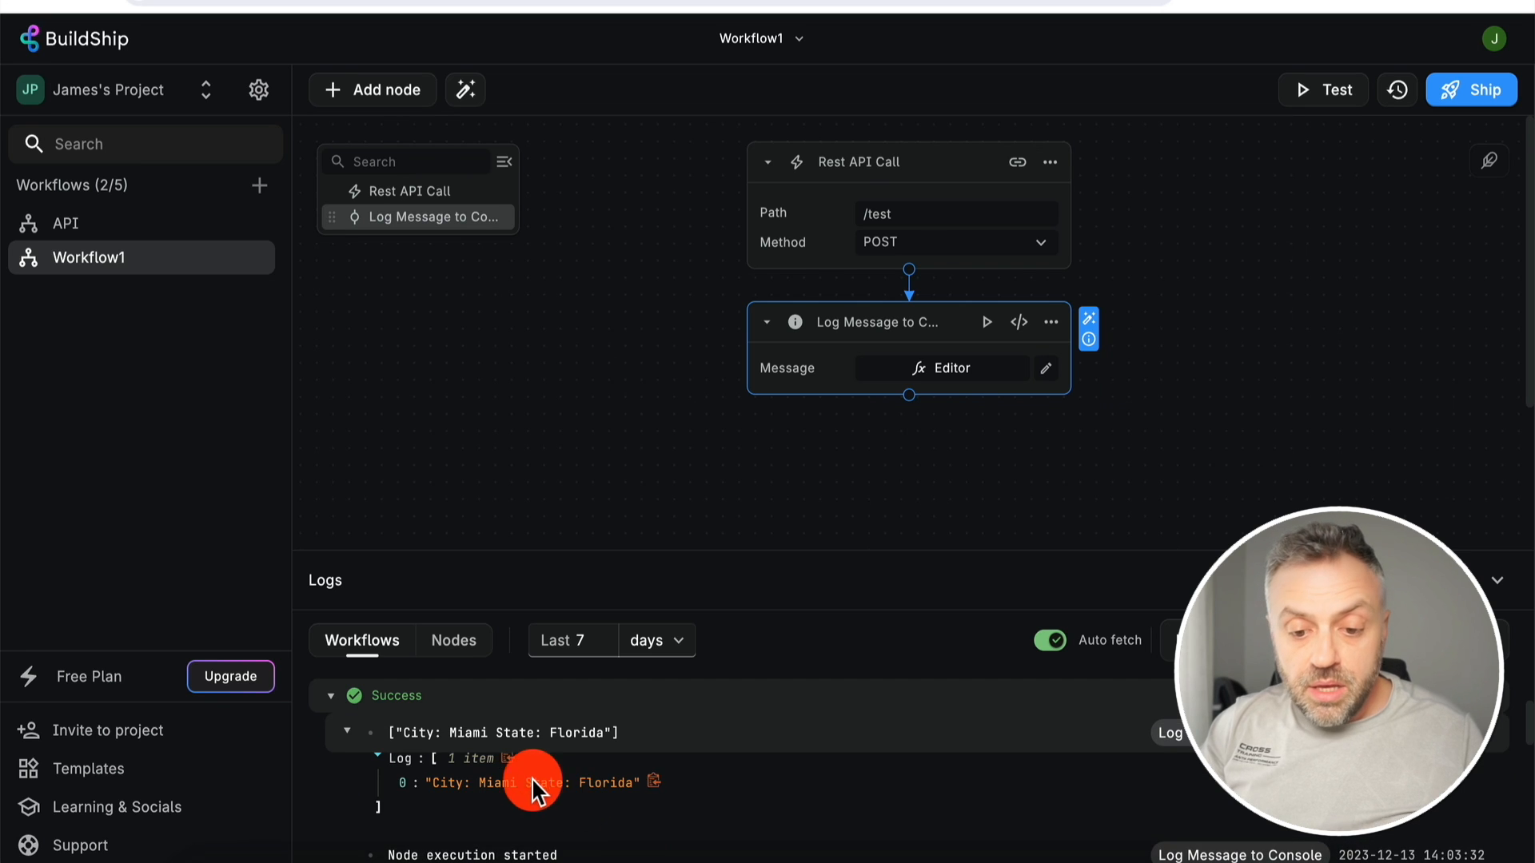
- Collapse the City and State log entry and close the Logs panel
left_click(345, 771)
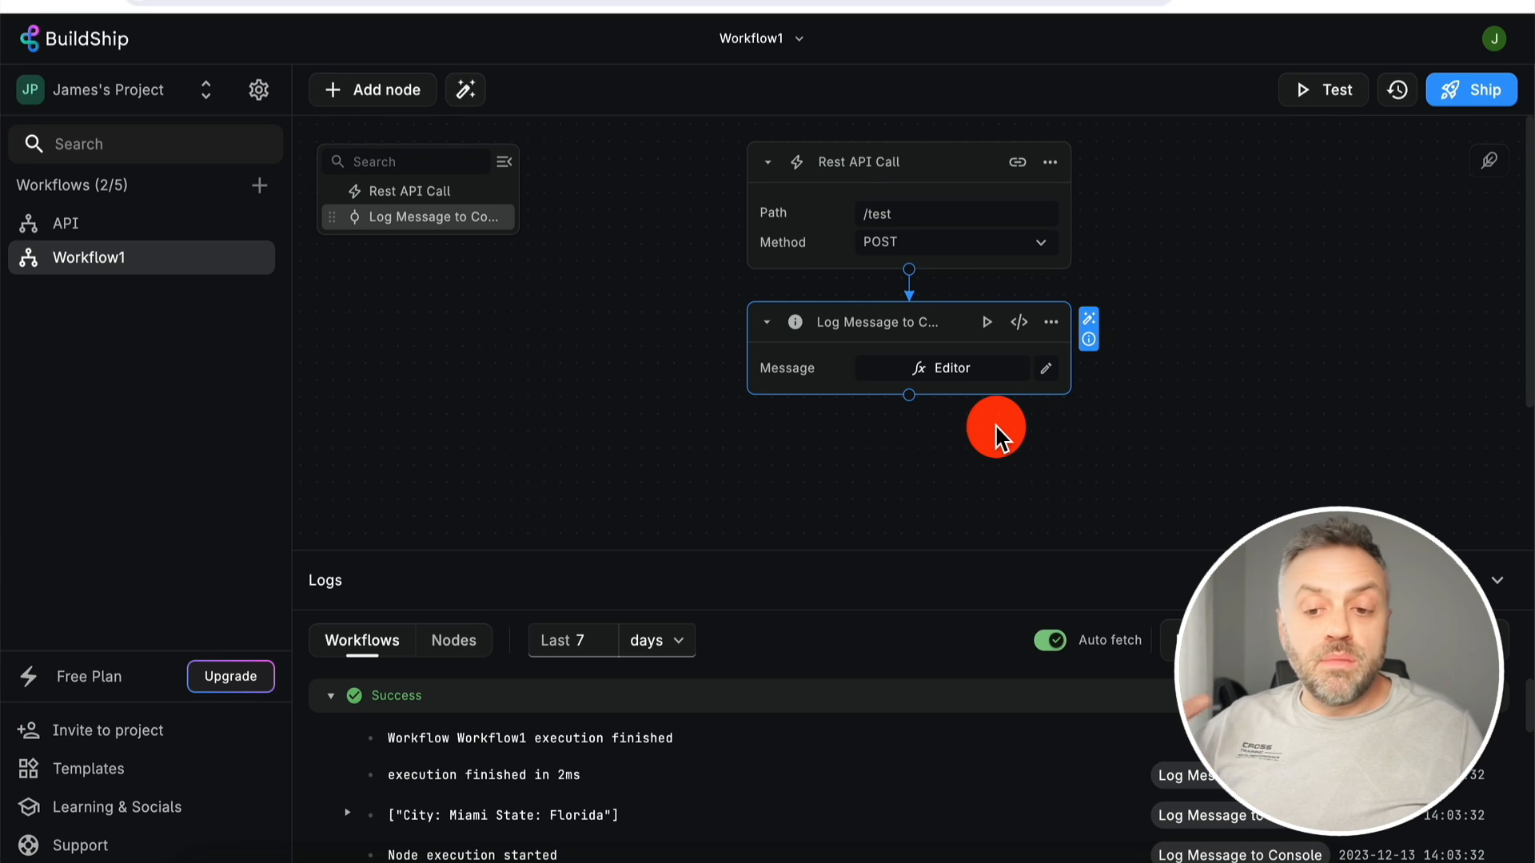
scroll(623, 772, "down", 1)
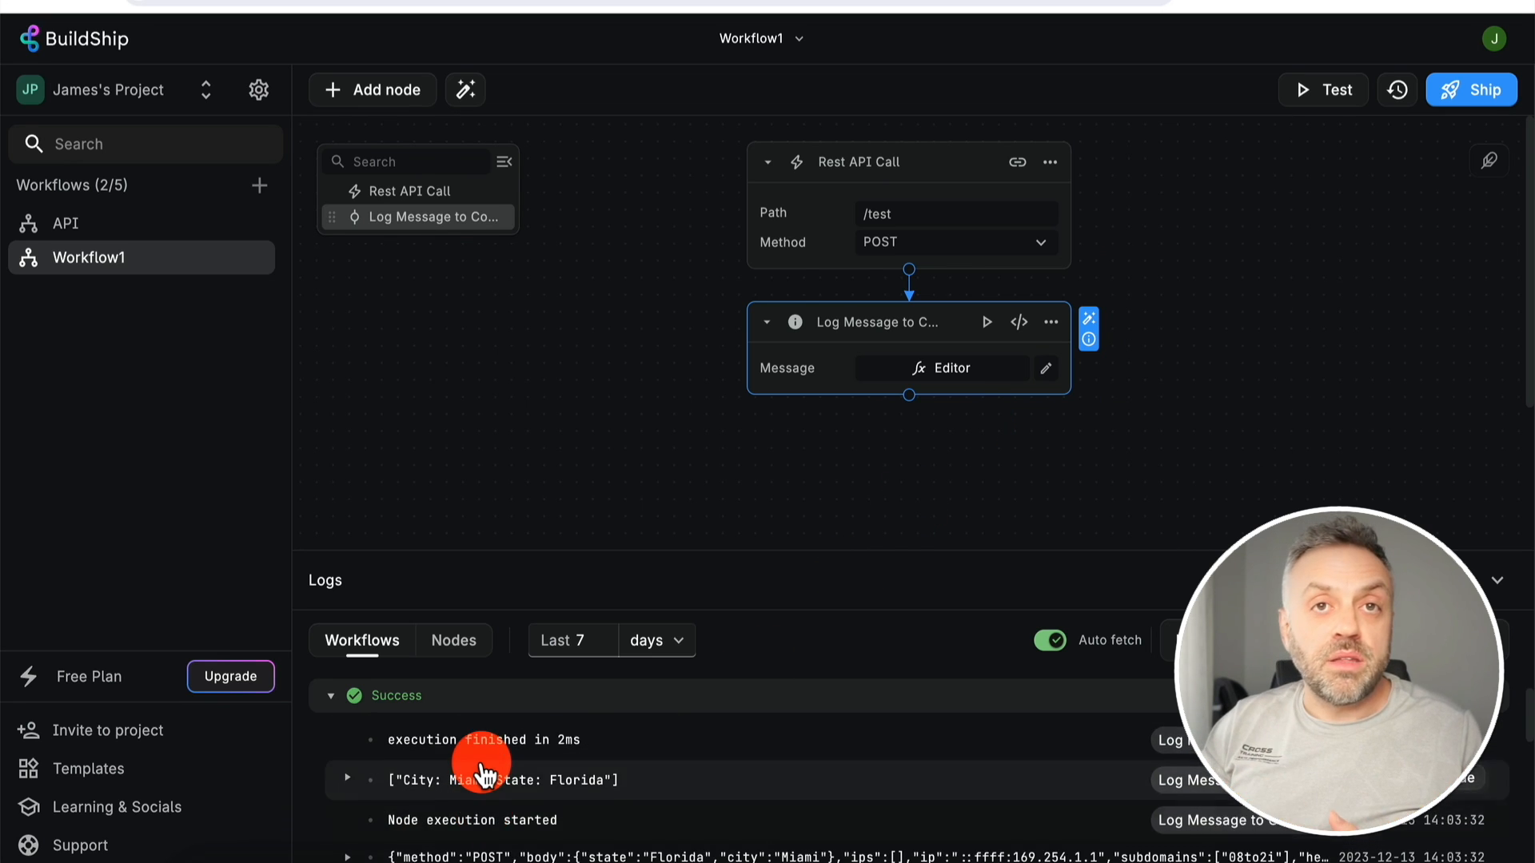
scroll(481, 765, "up", 1)
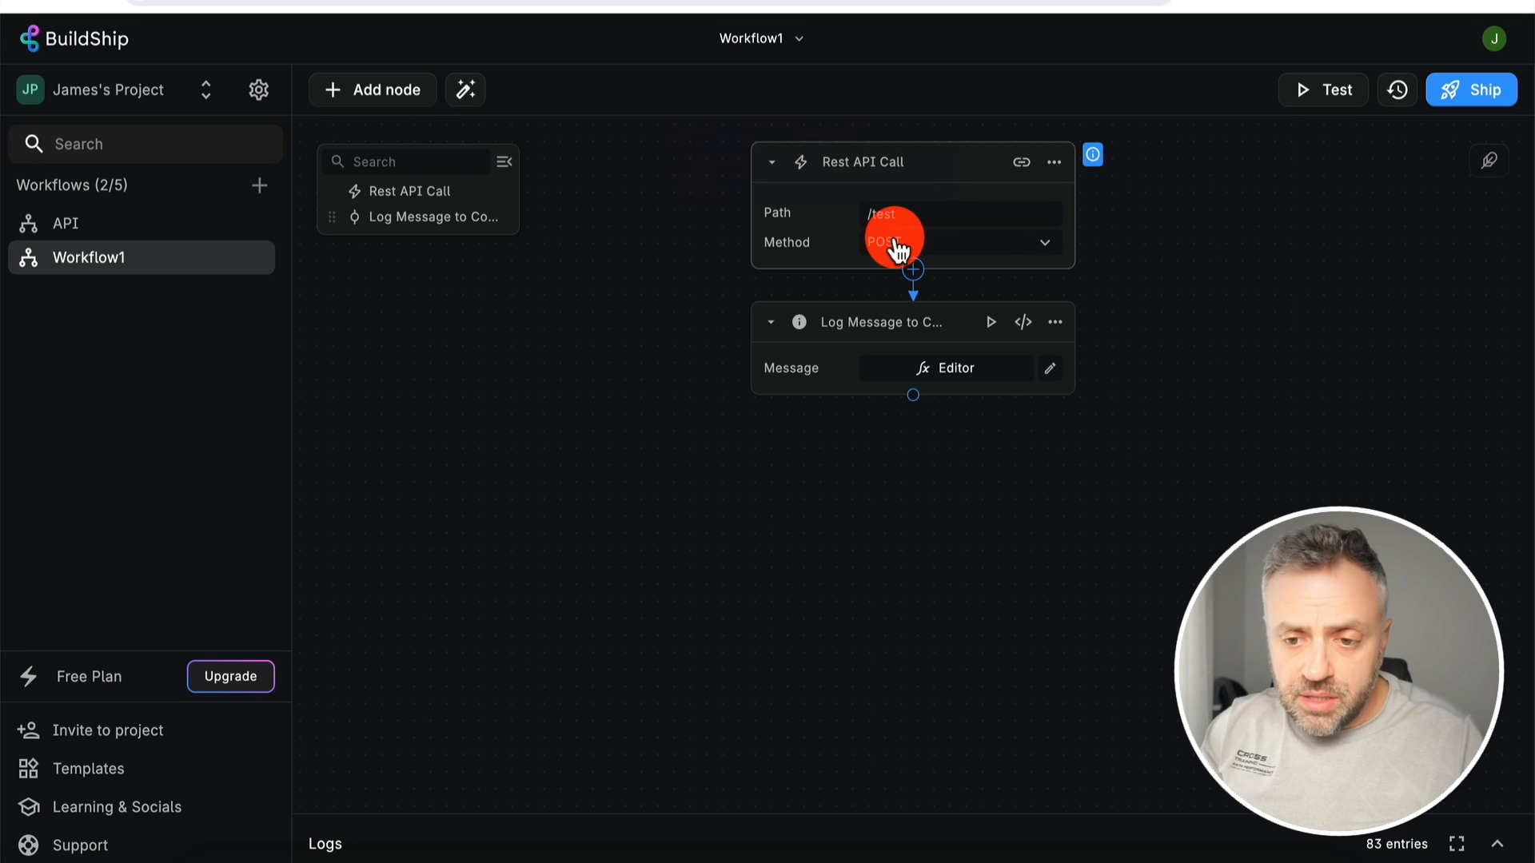
- Add a Return node after Log Message with status code OK (200)
left_click(914, 395)
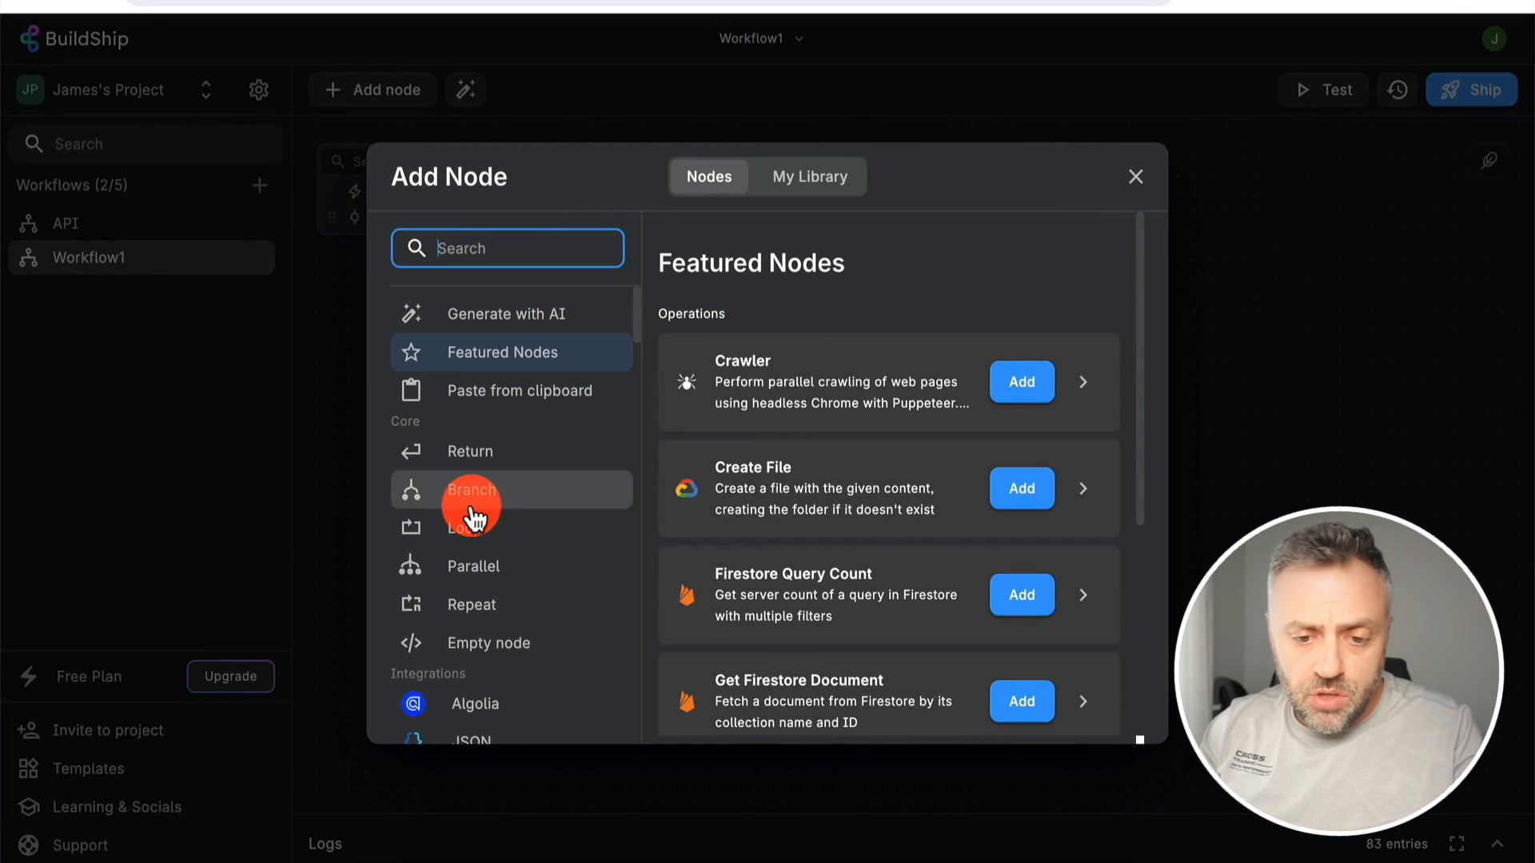
left_click(514, 453)
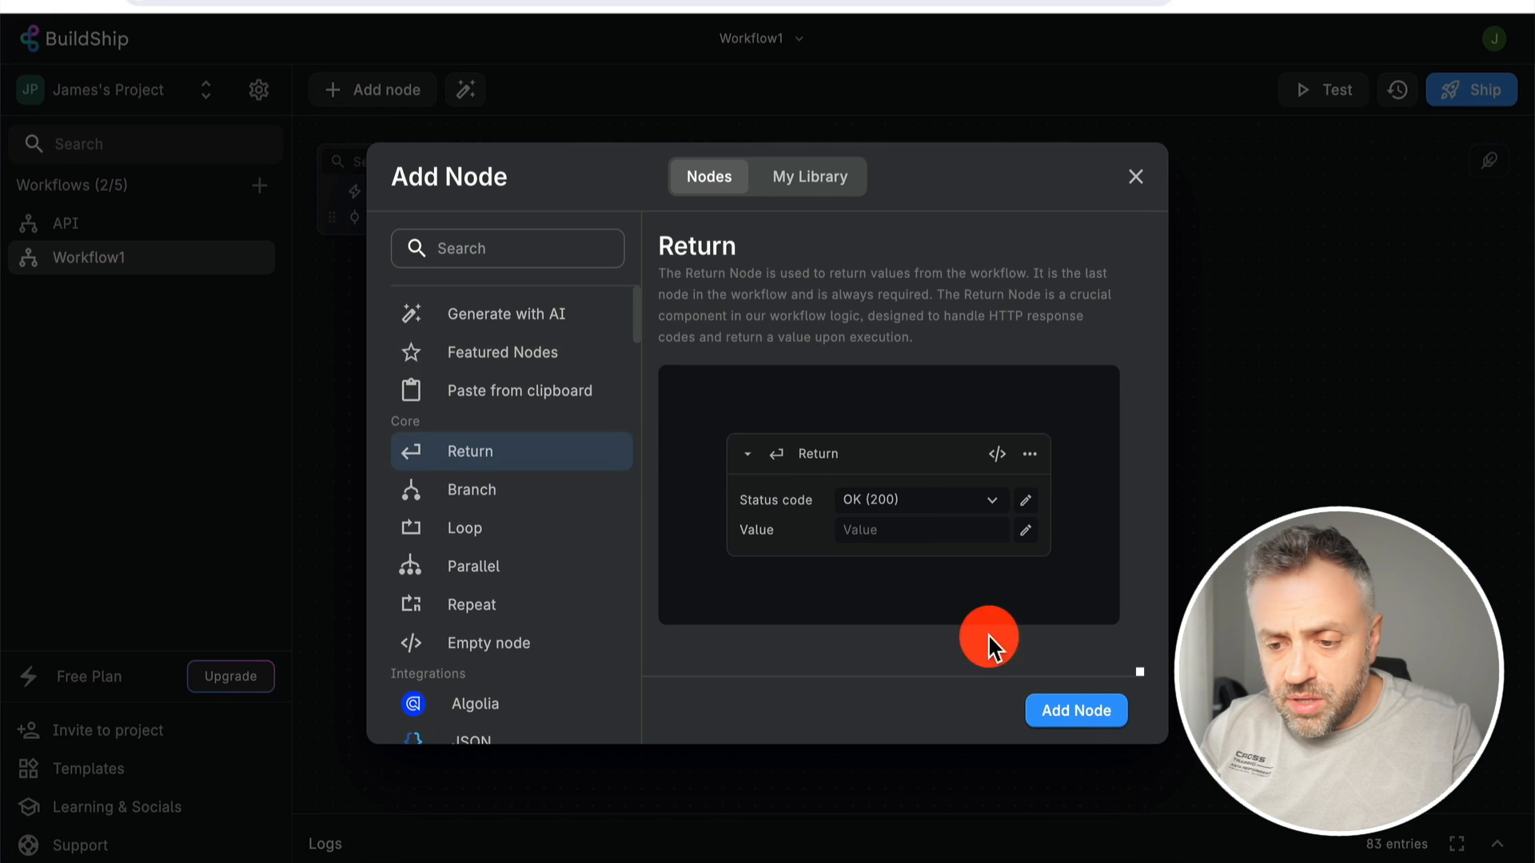
left_click(1078, 710)
left_click(916, 500)
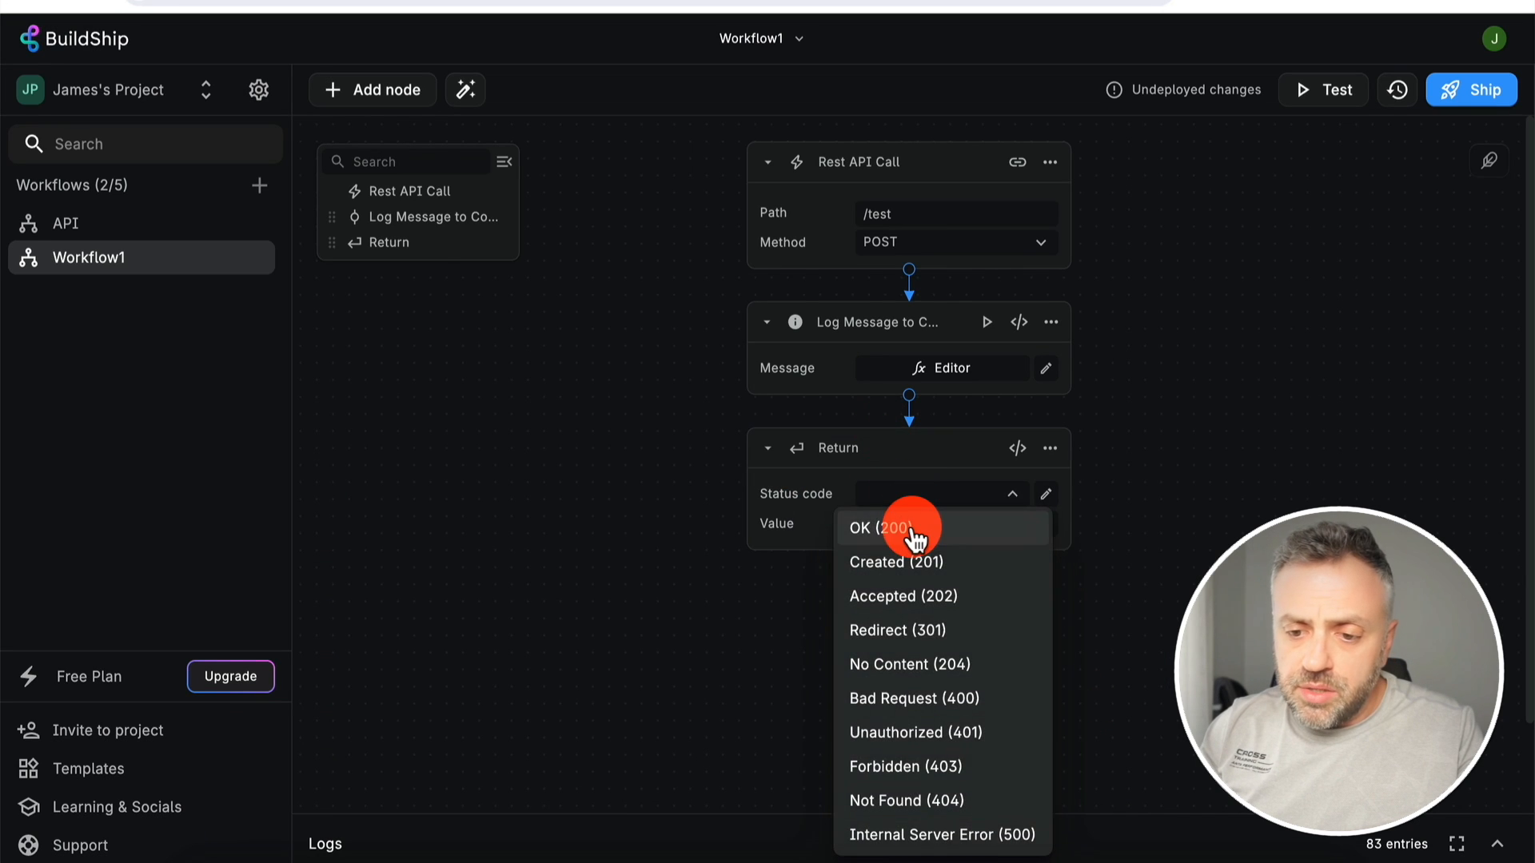
left_click(908, 531)
- Set the Return value to the request body's City variable
left_click(917, 527)
left_click(1047, 528)
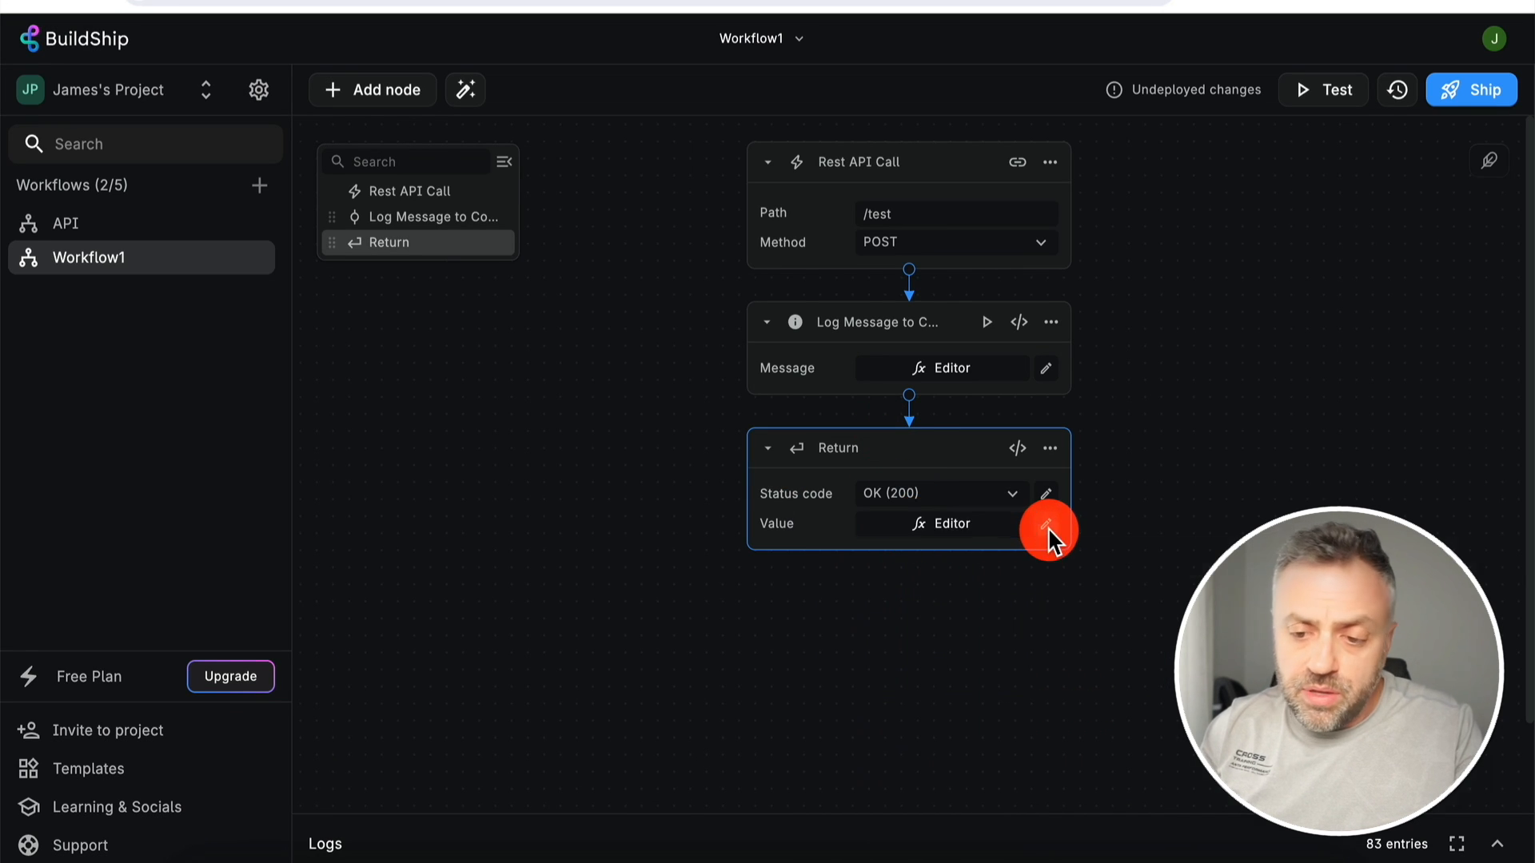
left_click(1168, 562)
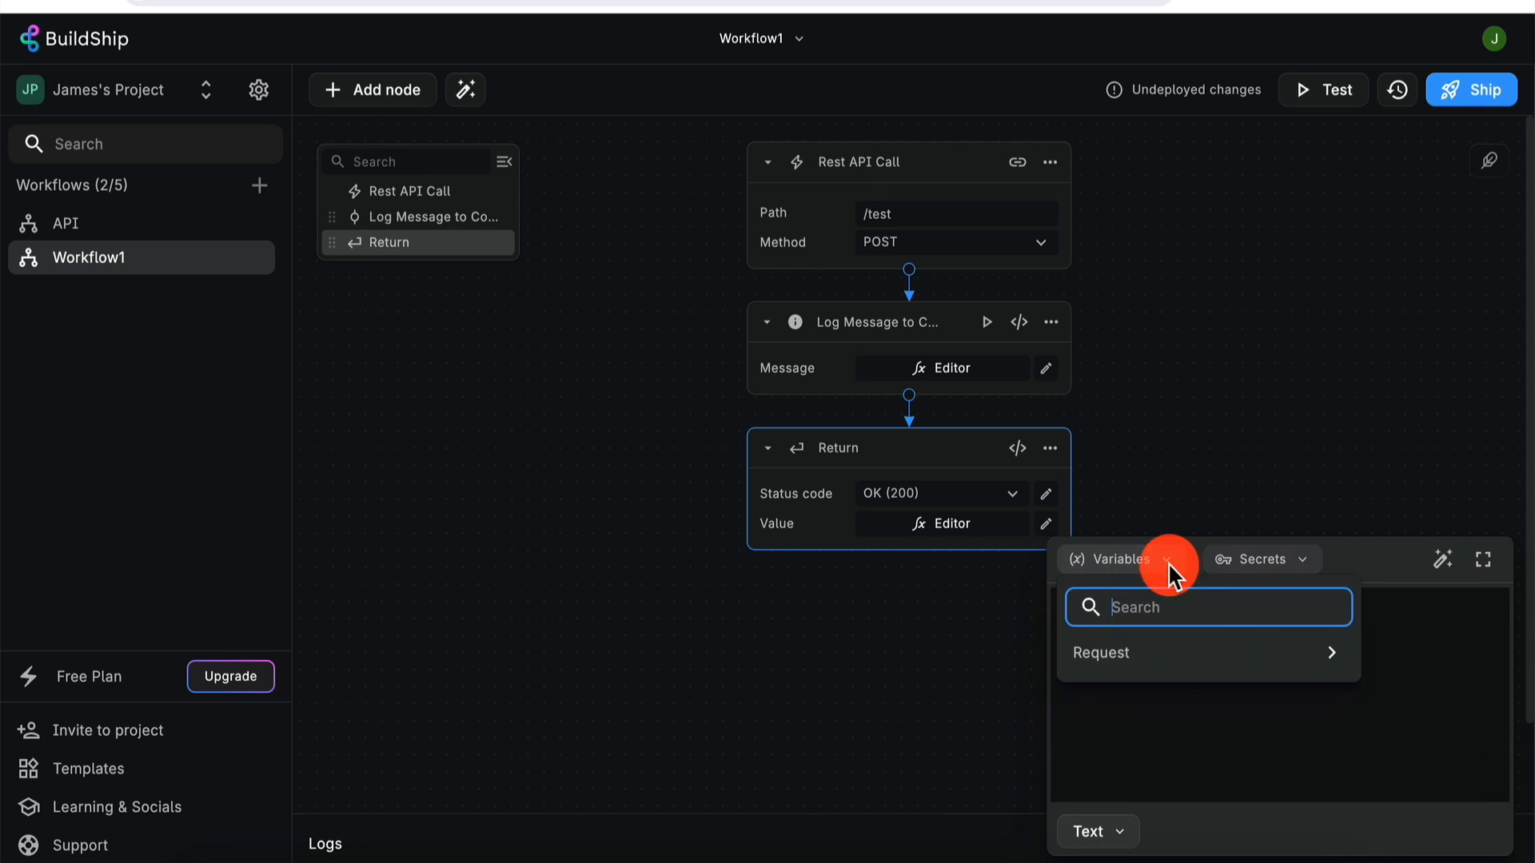
left_click(1331, 652)
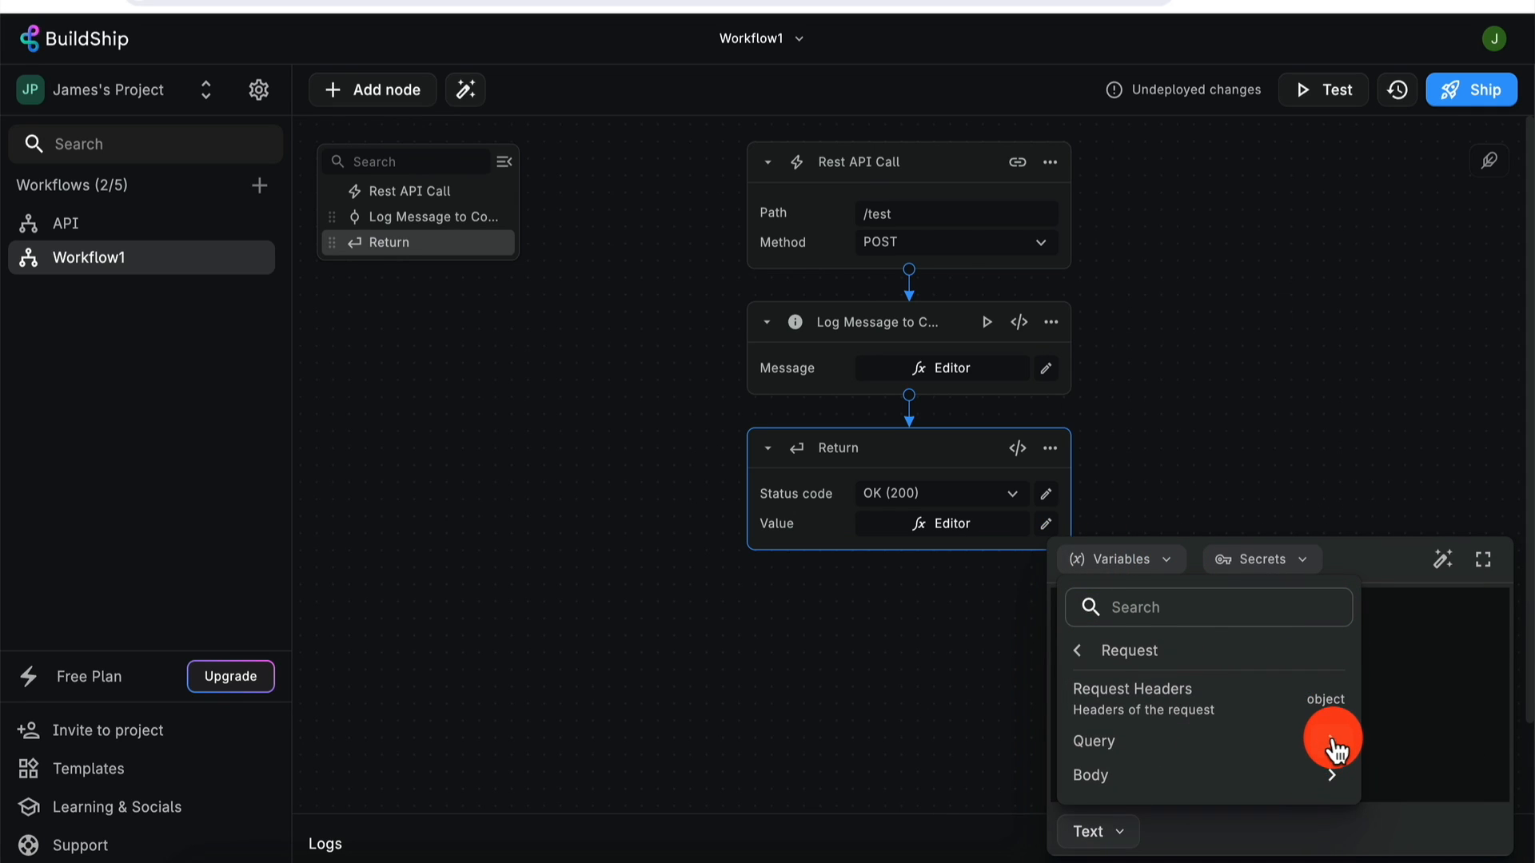
left_click(1331, 773)
left_click(1168, 697)
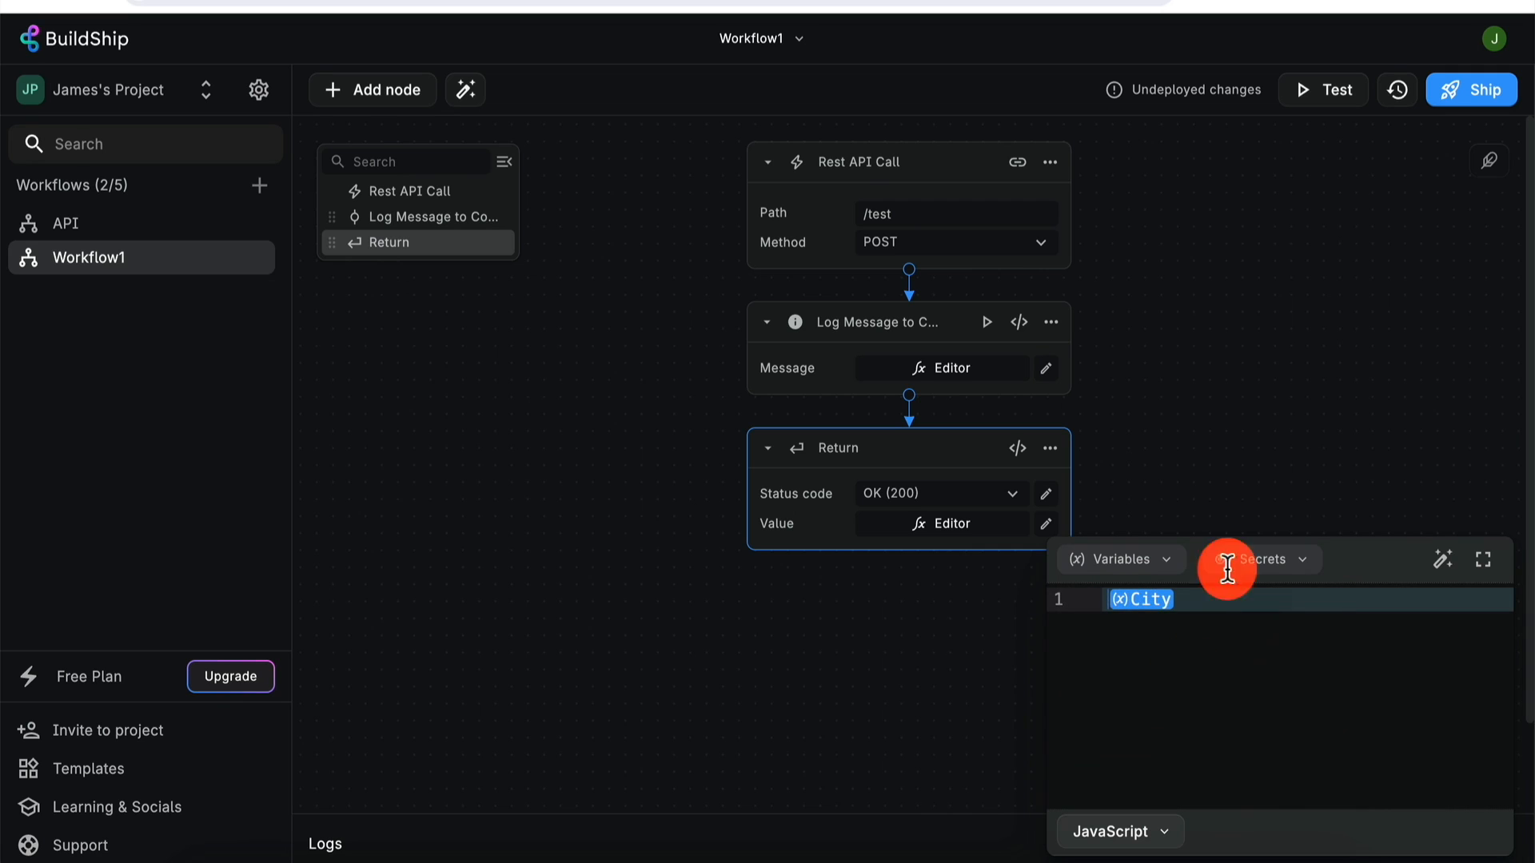
left_click(1208, 426)
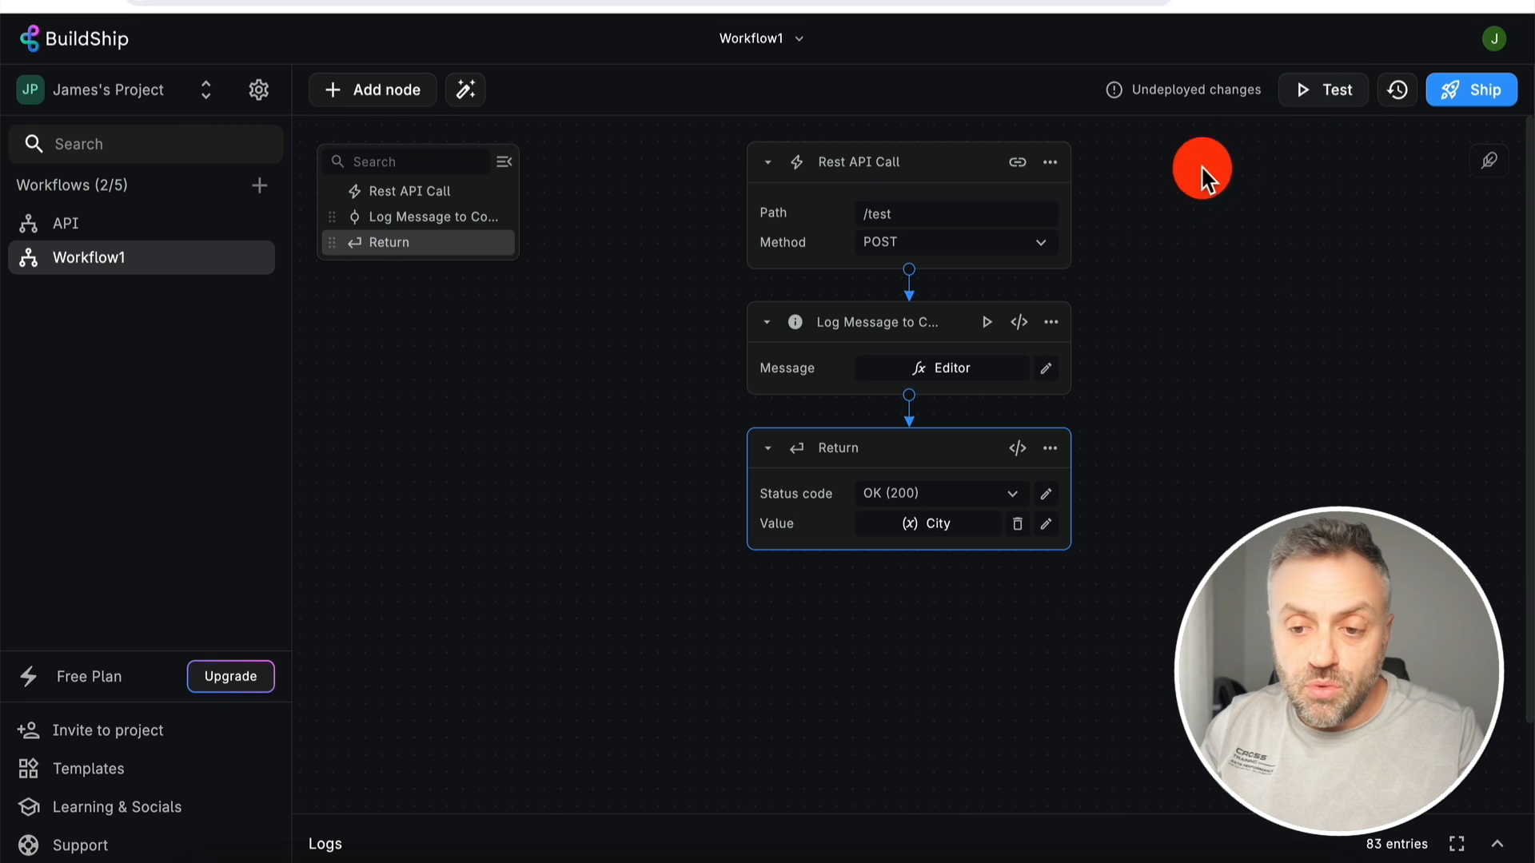
- Open the workflow test panel for the /test endpoint
left_click(1317, 90)
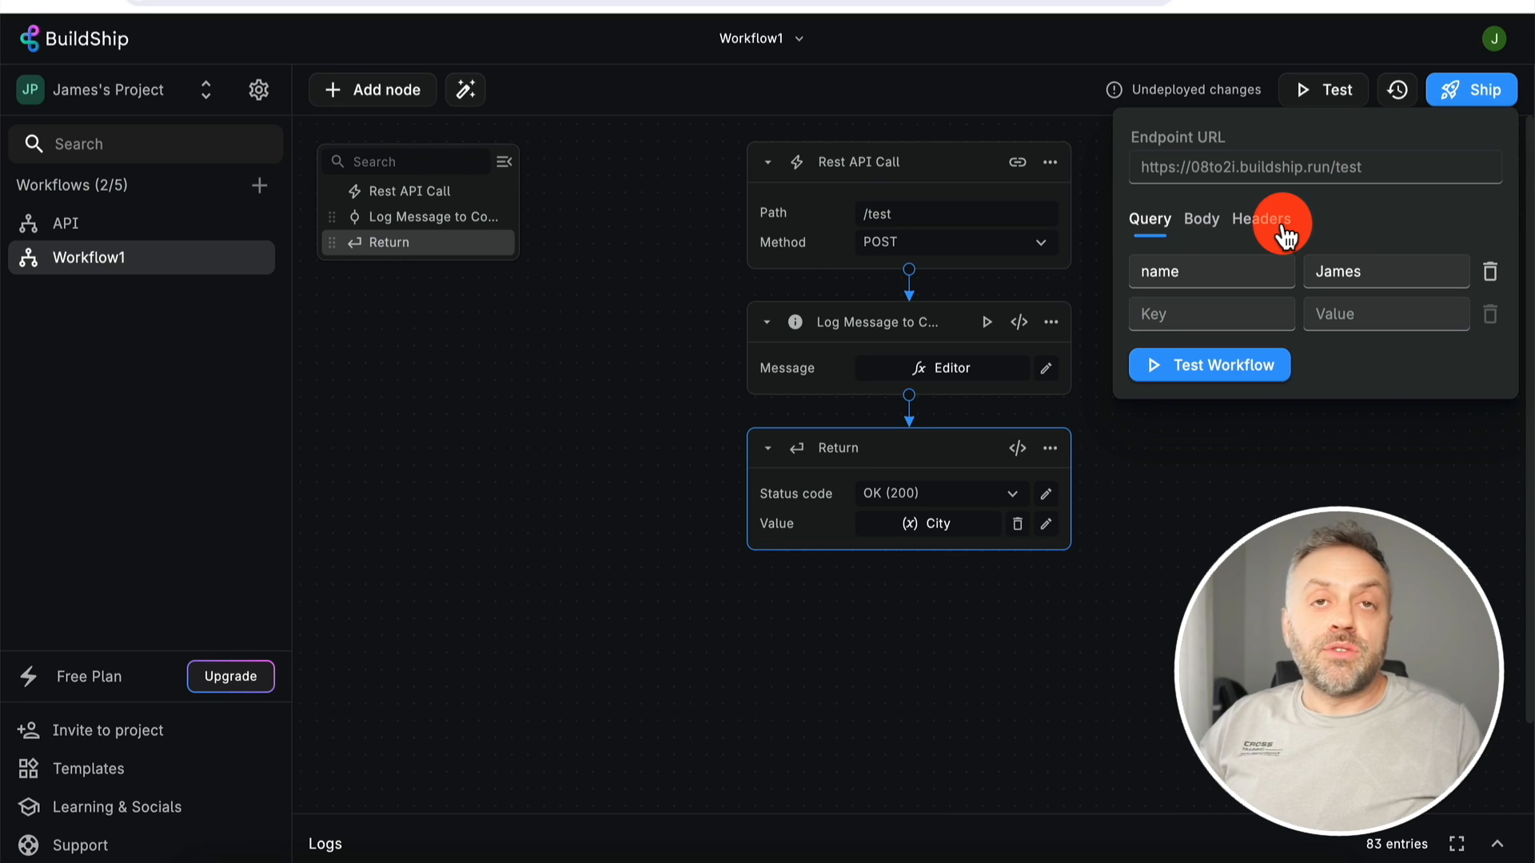
left_click(1329, 89)
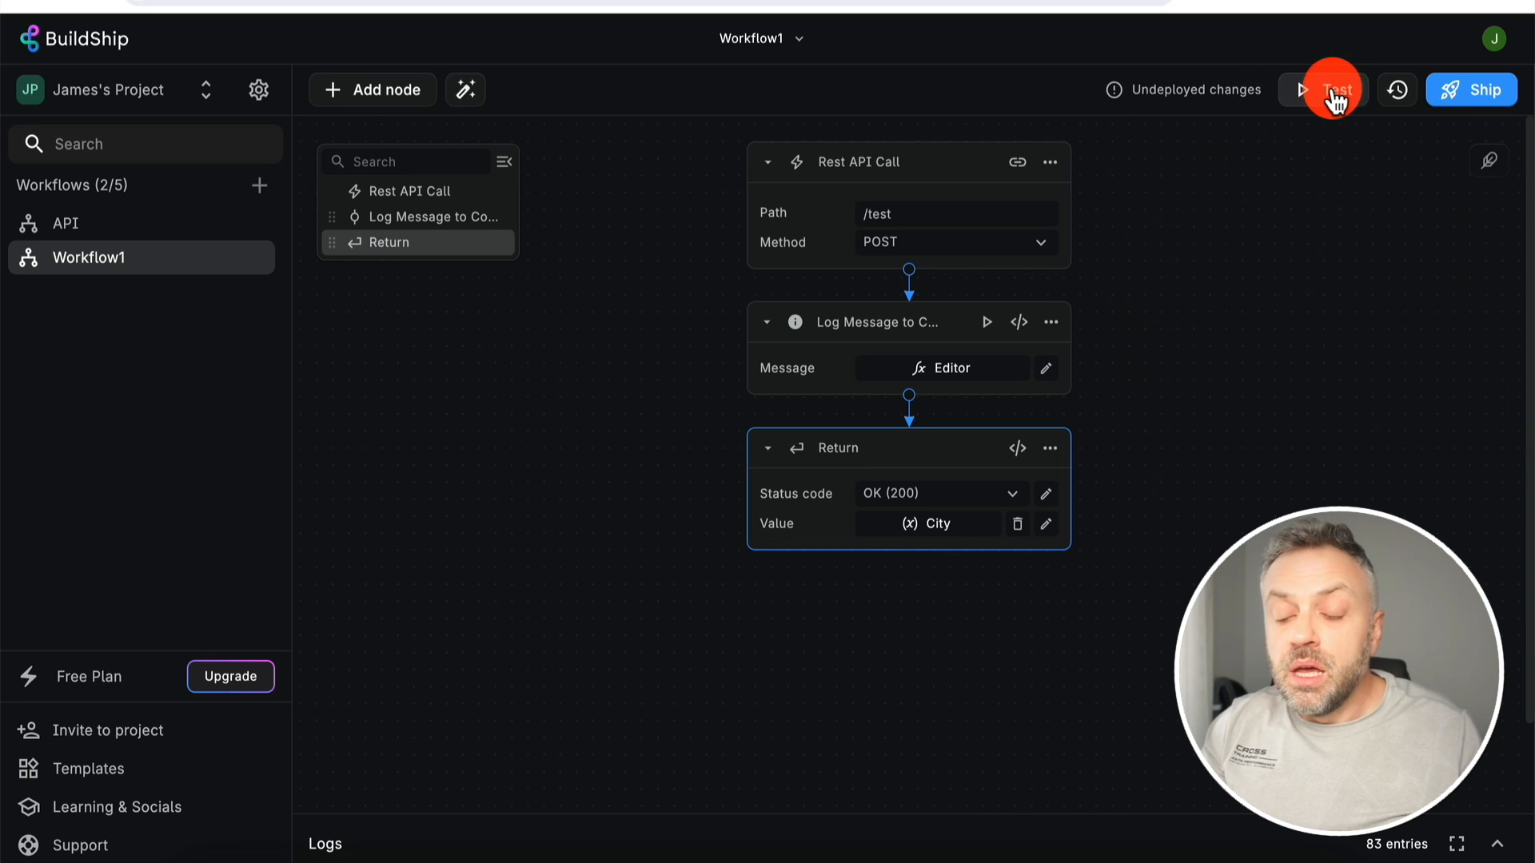
left_click(1338, 90)
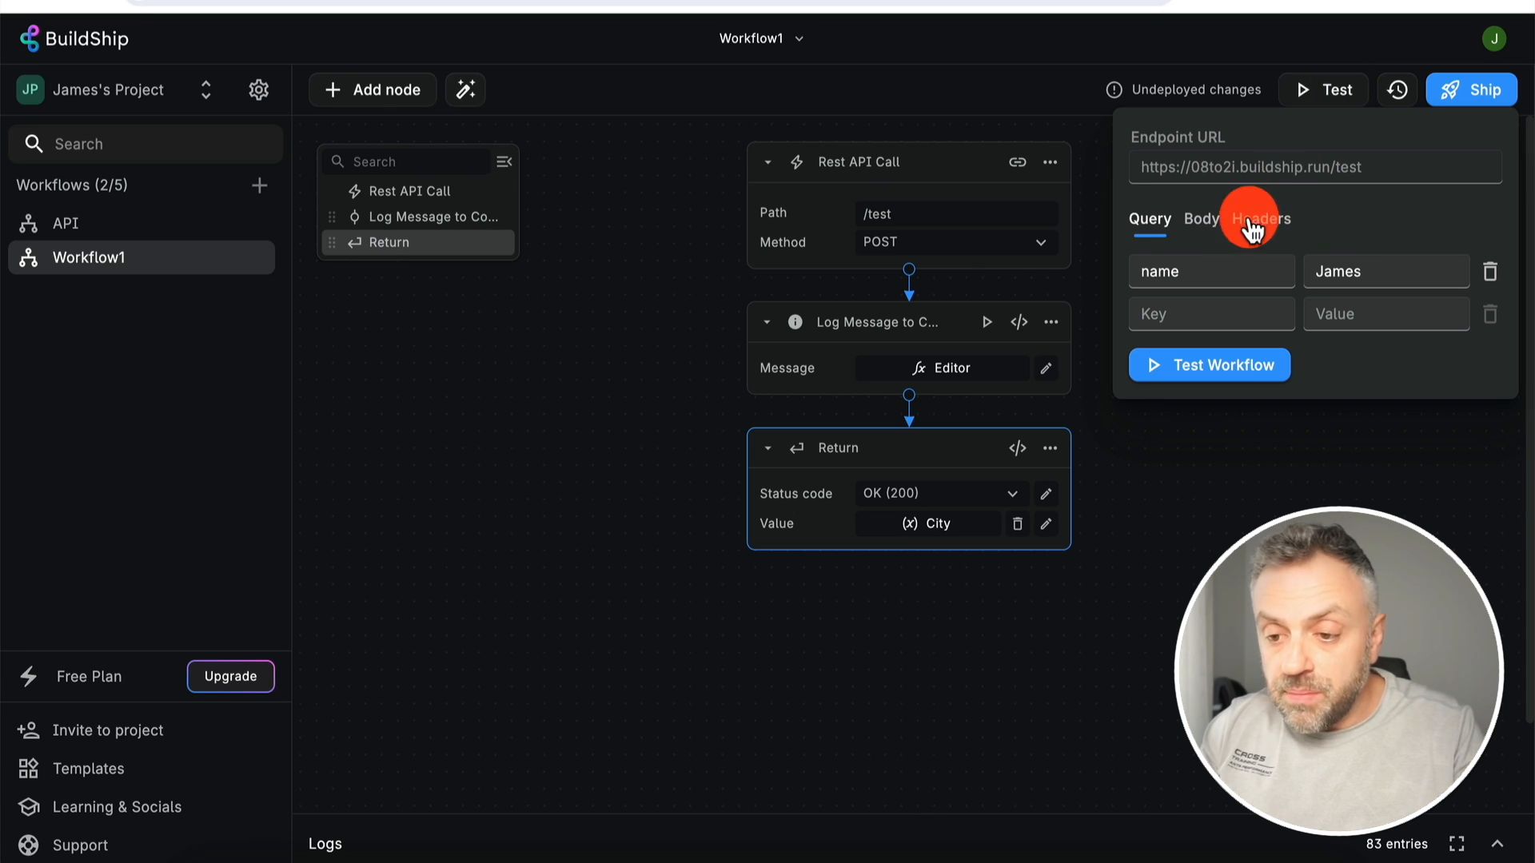
left_click(1339, 89)
left_click(1340, 90)
- Clear the 'name' query parameter's value and switch to the request Body
left_click(1178, 271)
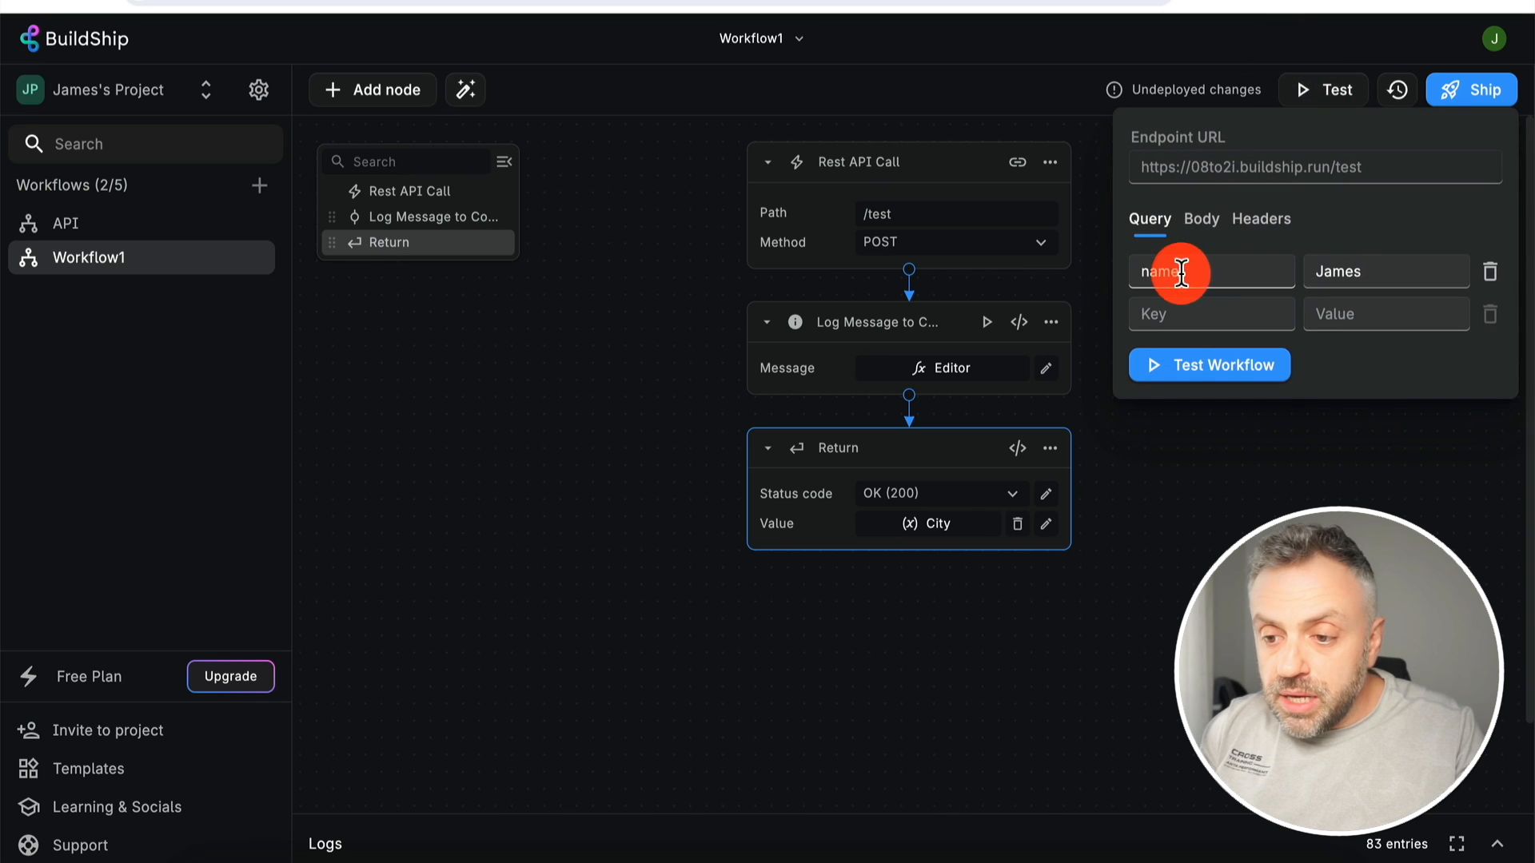
left_click(1333, 272)
key("BackSpace")
key("BackSpace")
key("BackSpace")
key("BackSpace")
key("BackSpace")
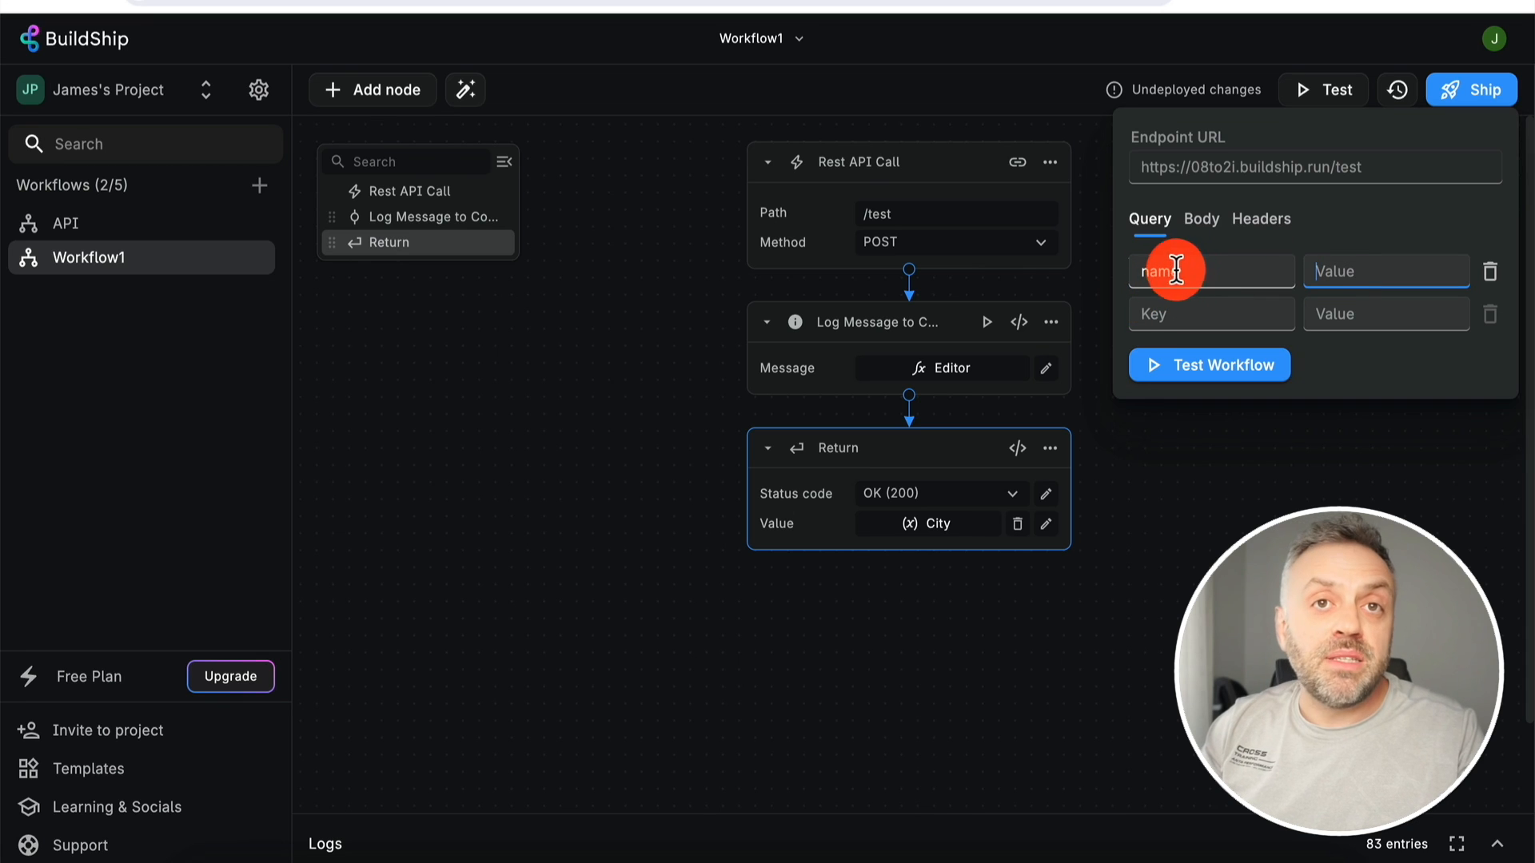
left_click(1205, 235)
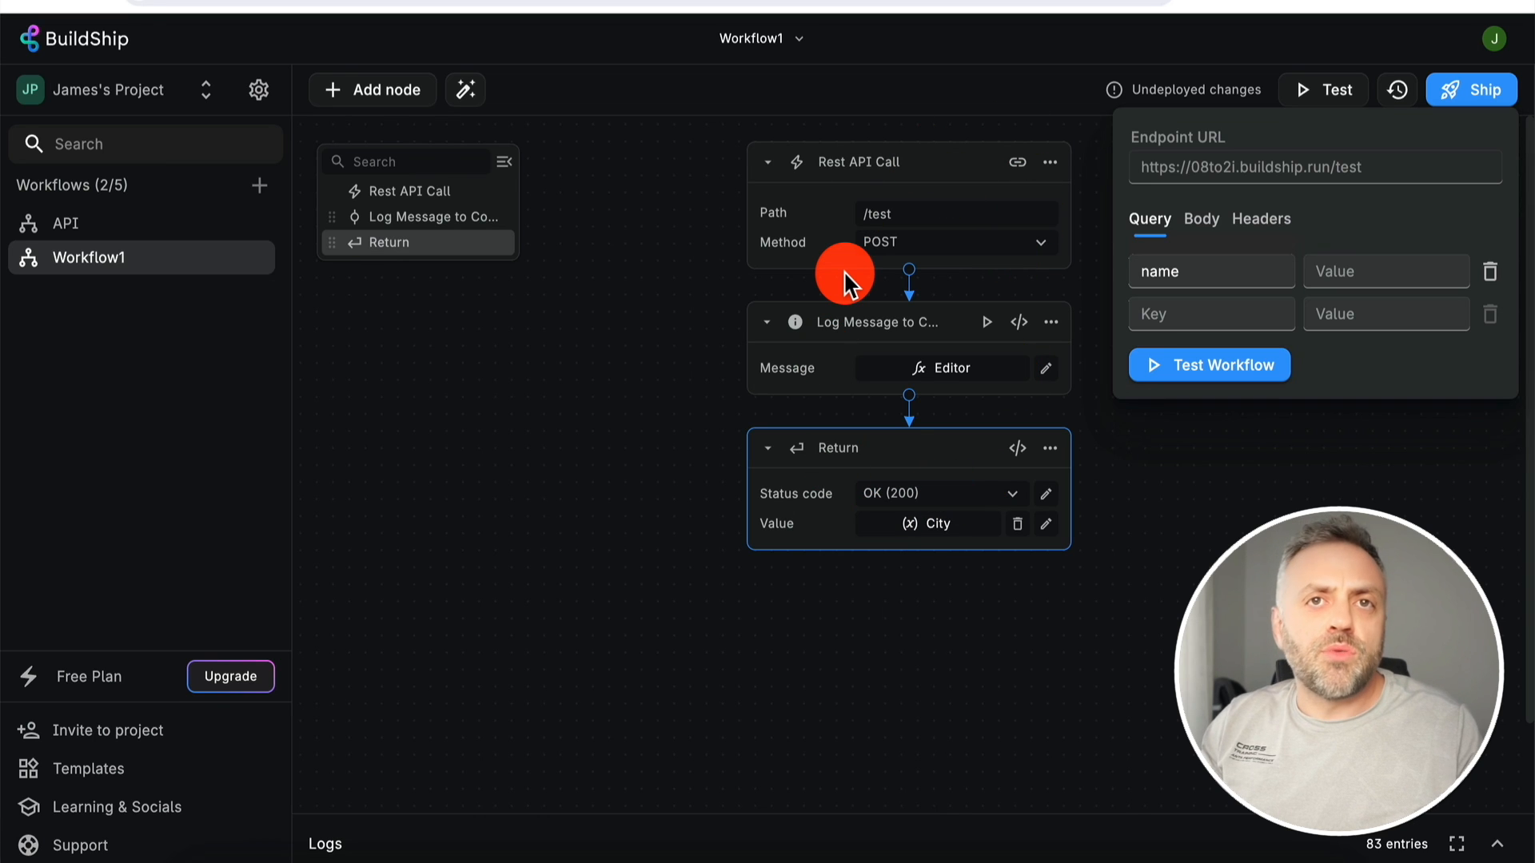
left_click(1201, 218)
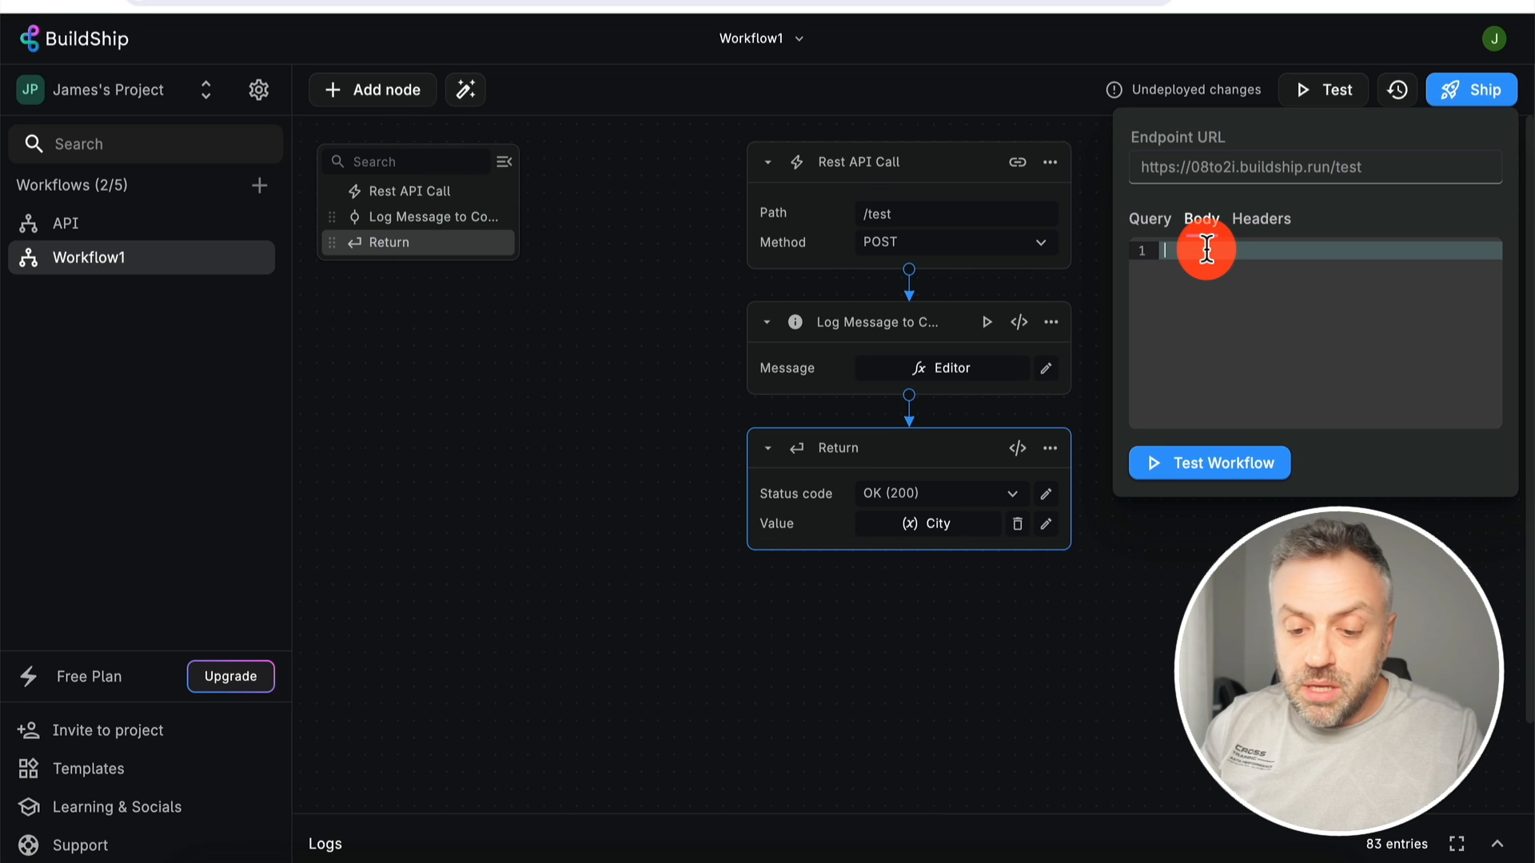
- Paste the Miami/Florida JSON body from RapidAPI and run the test, returning 'Miami'
left_click(697, 862)
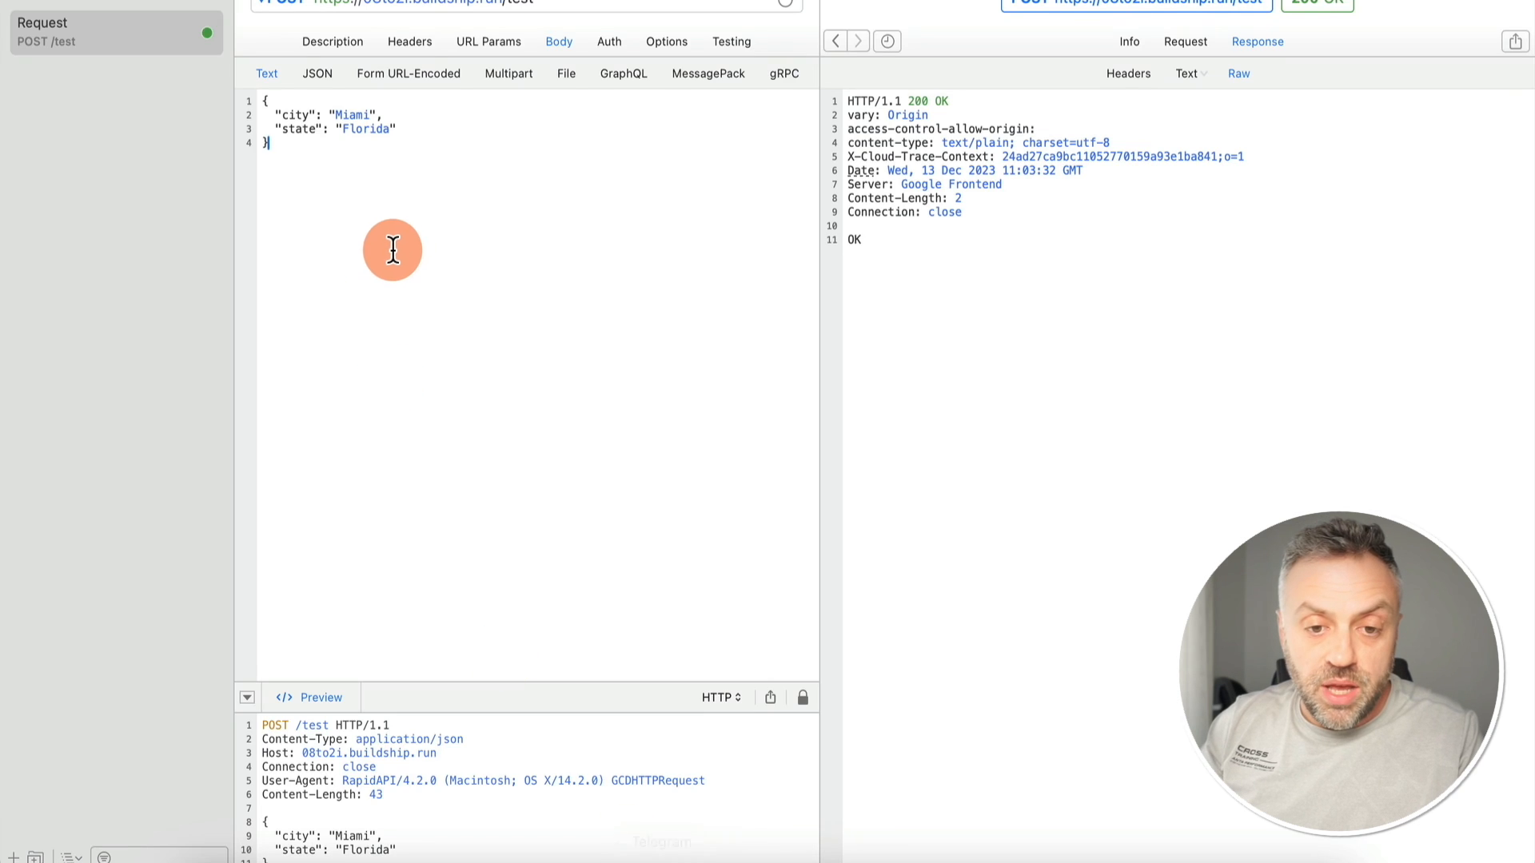
key("super+a")
key("super+c")
key("super+Tab")
left_click(1164, 308)
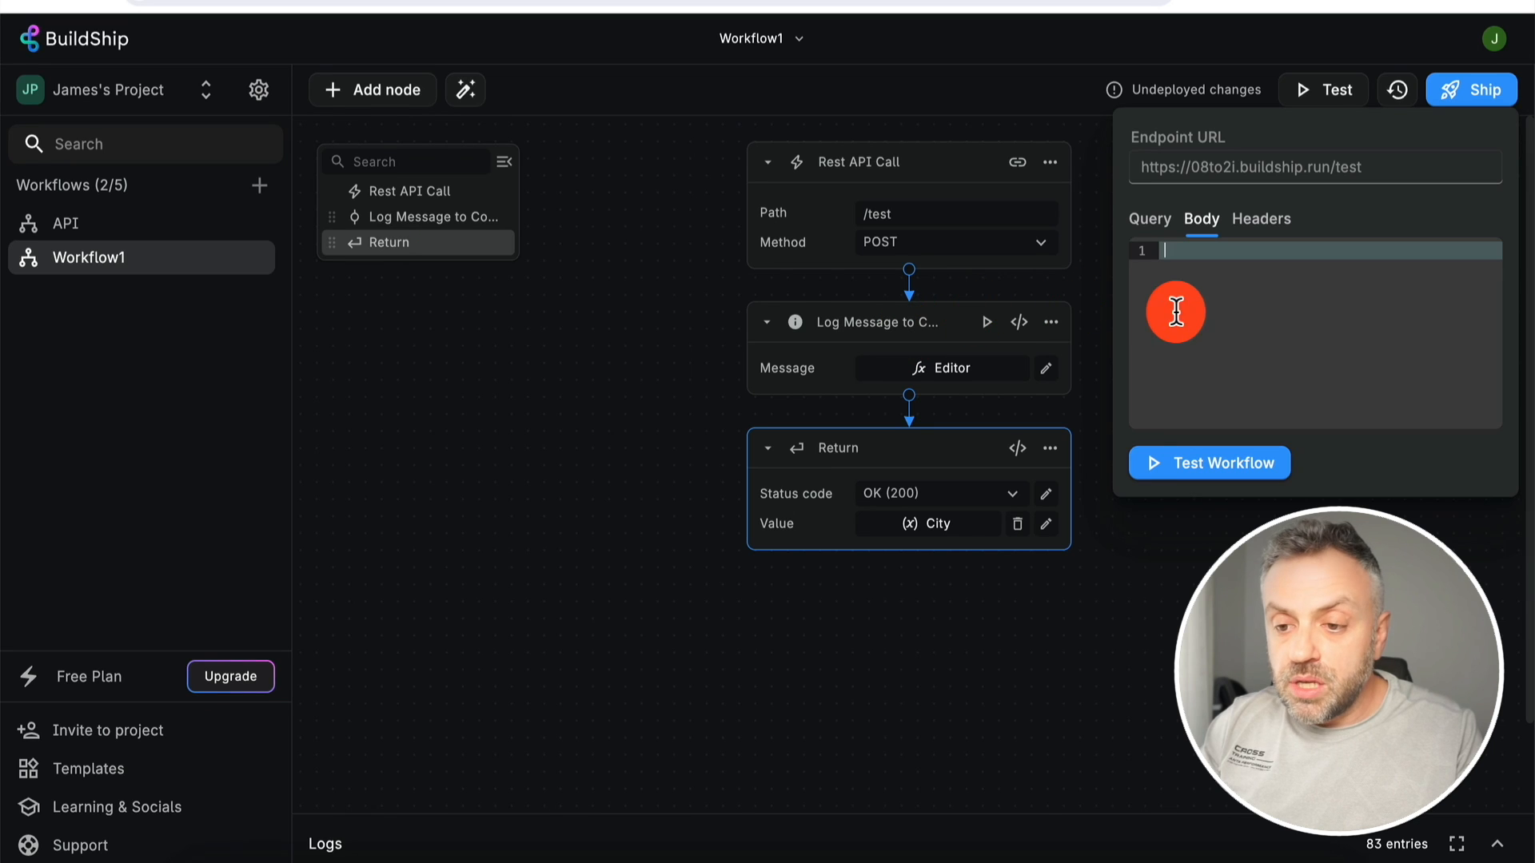
key("super+v")
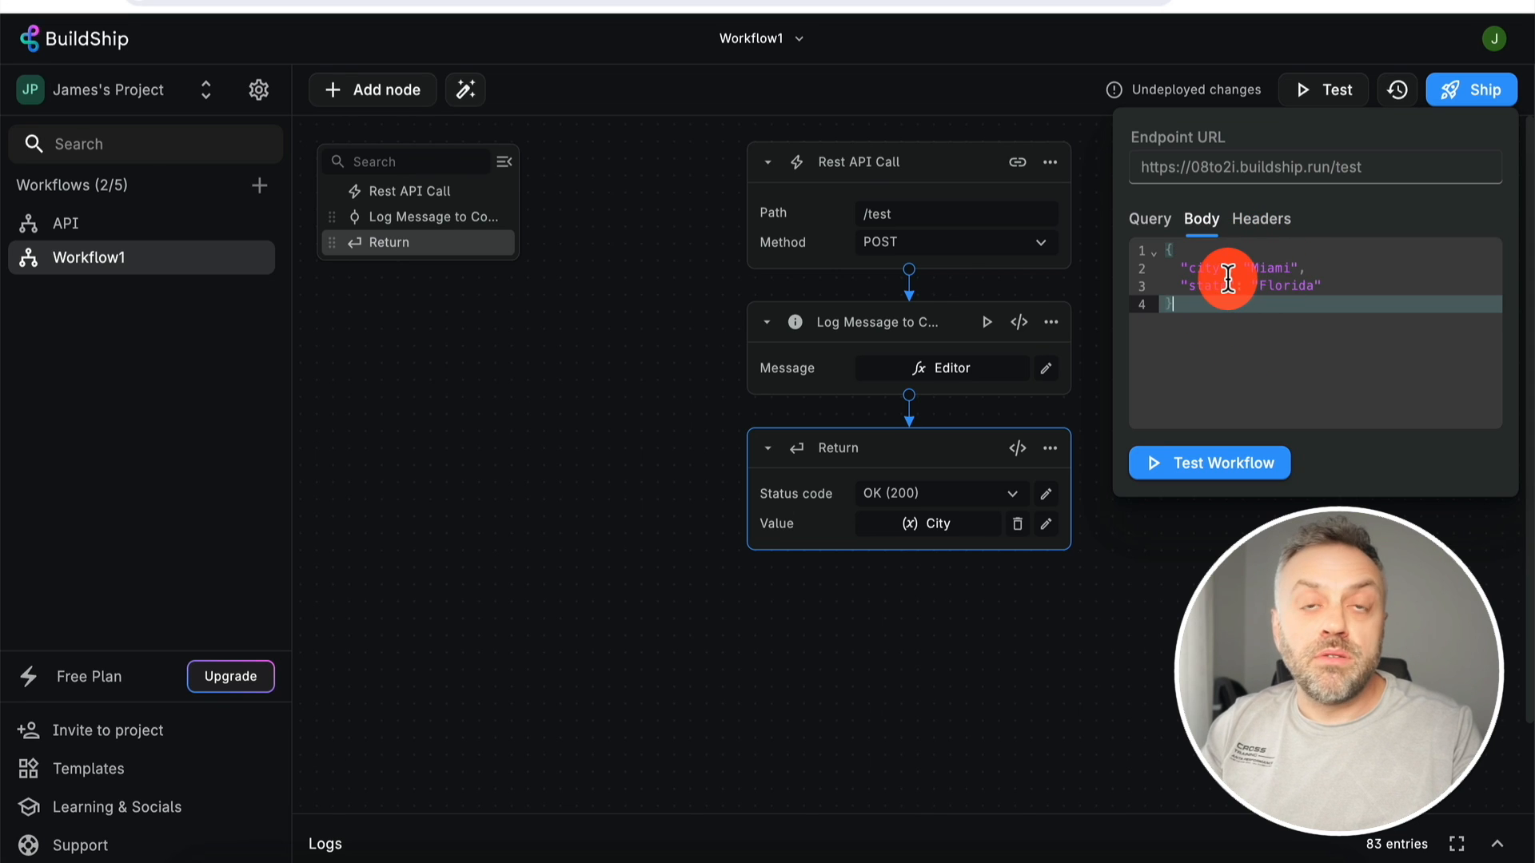
left_click(1260, 219)
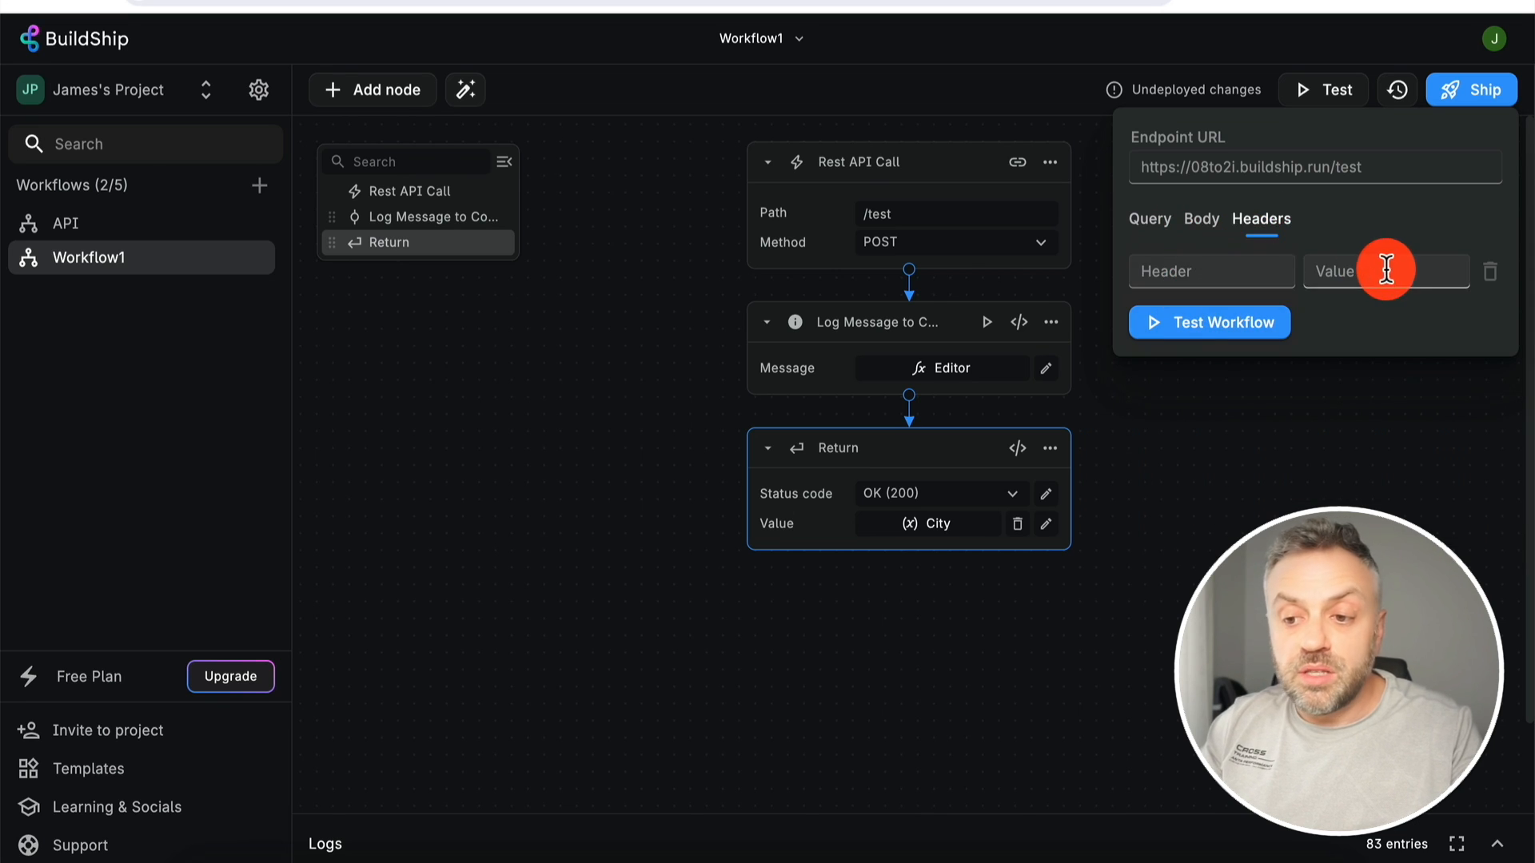
left_click(1204, 225)
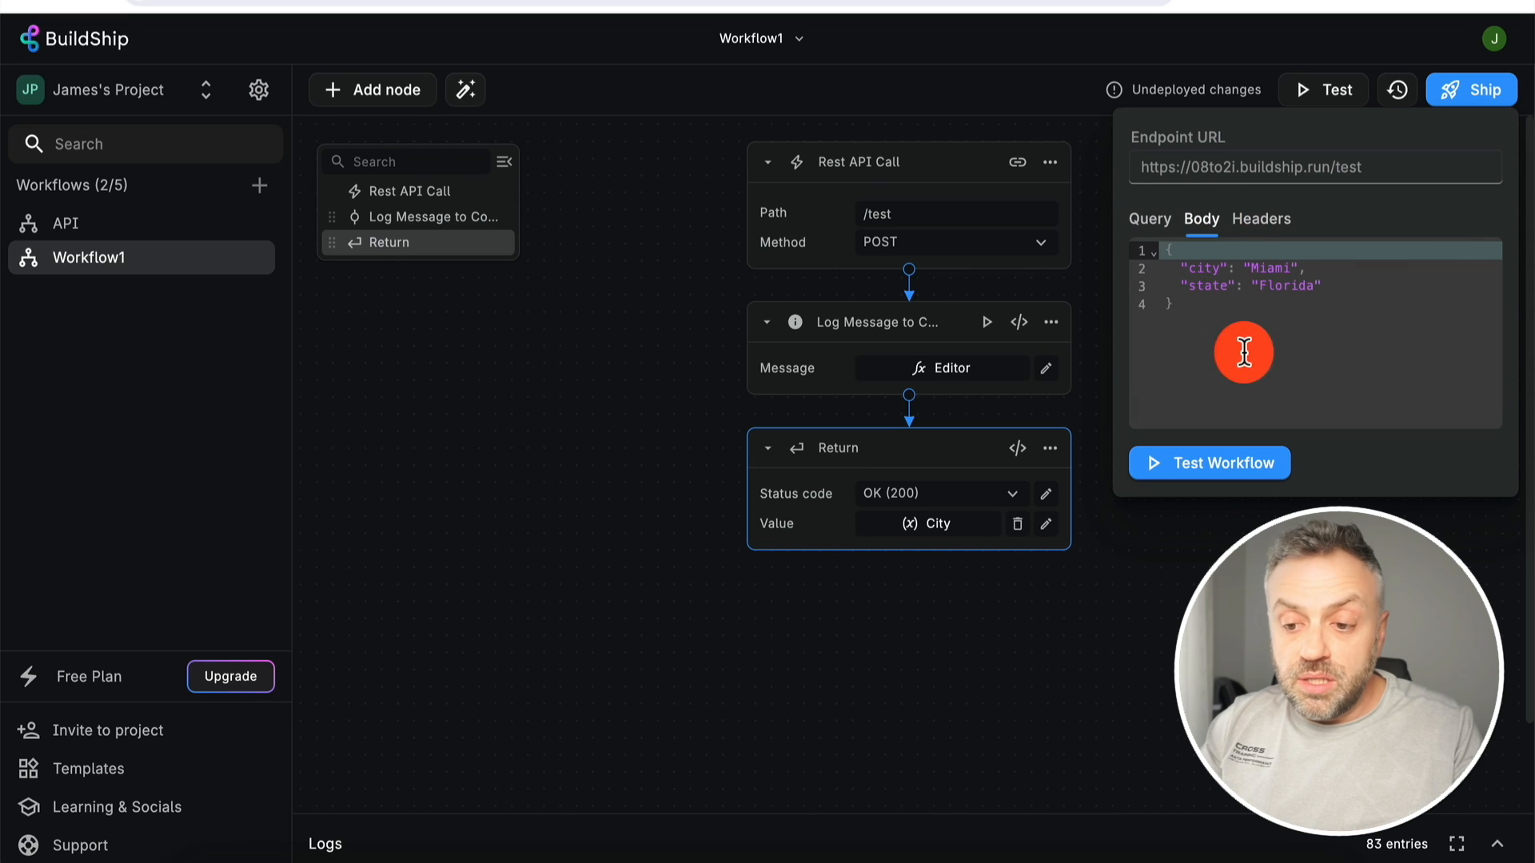
left_click(1218, 472)
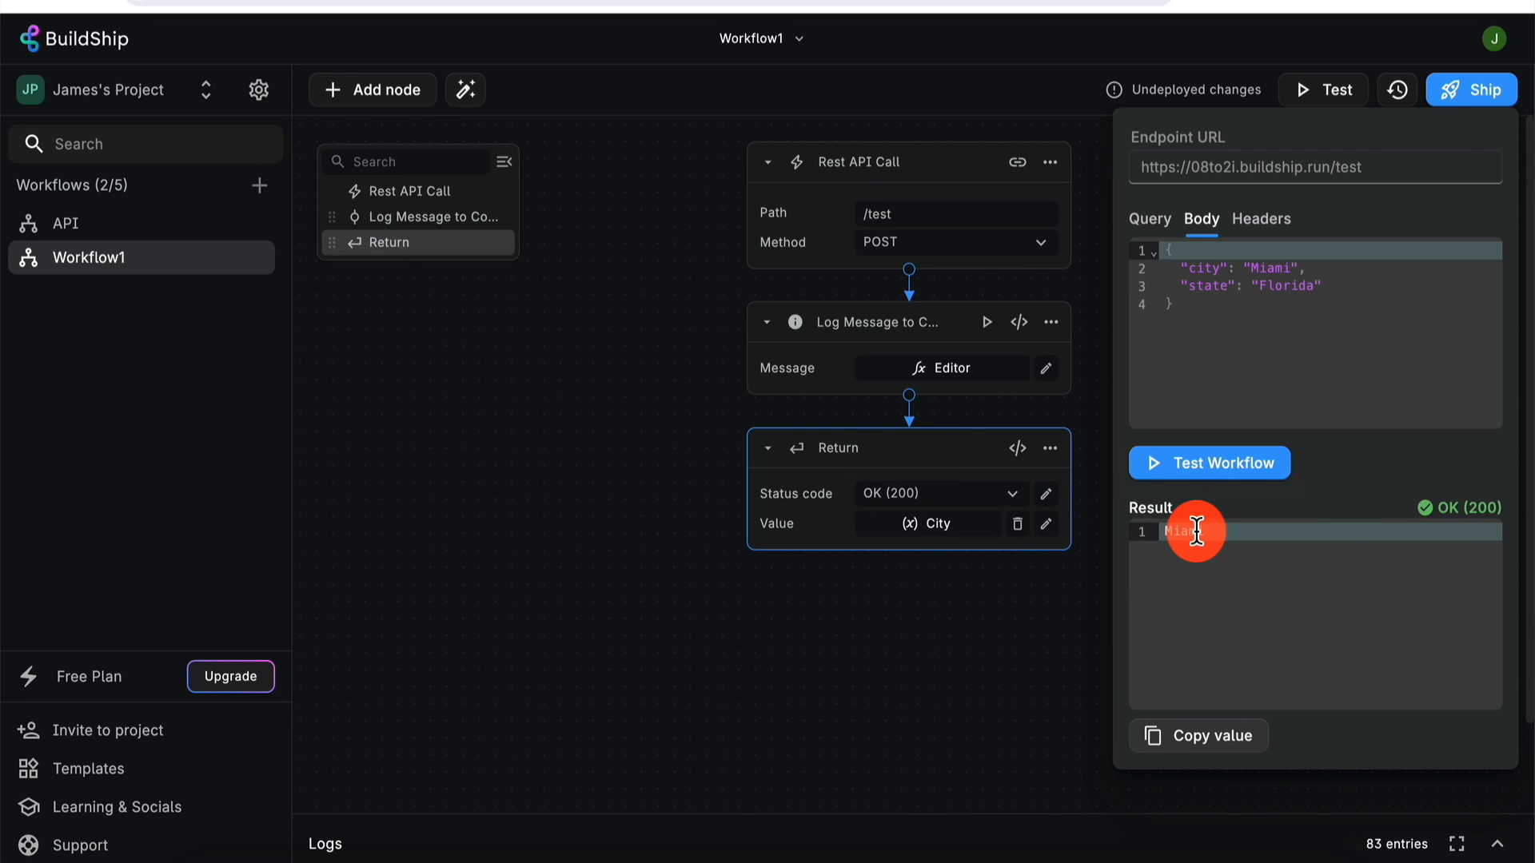
- Close the test panel and open the Return value in the code editor
left_click(986, 616)
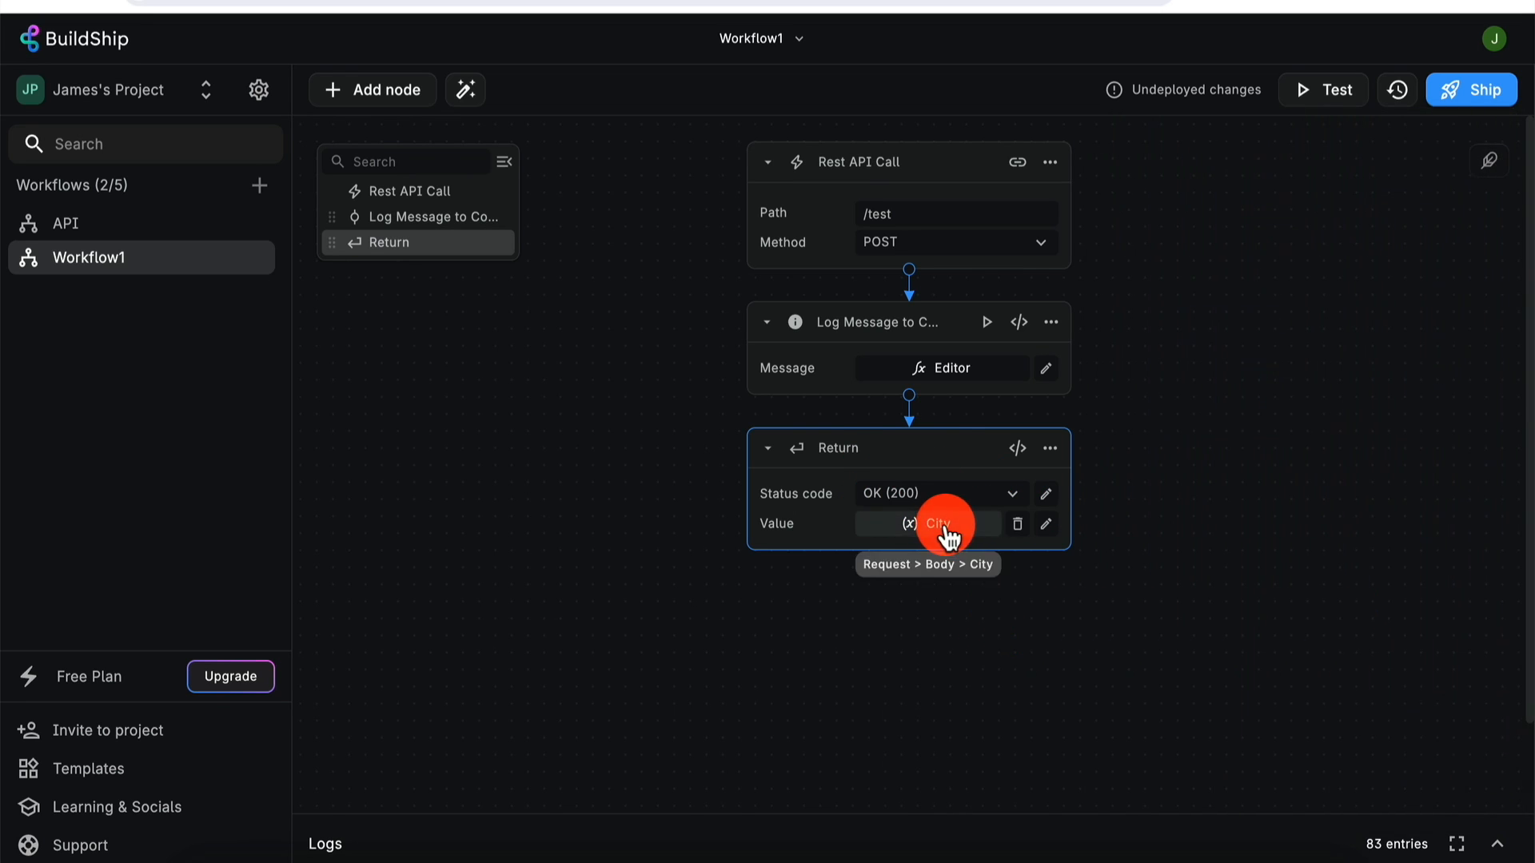
left_click(950, 537)
left_click(1148, 482)
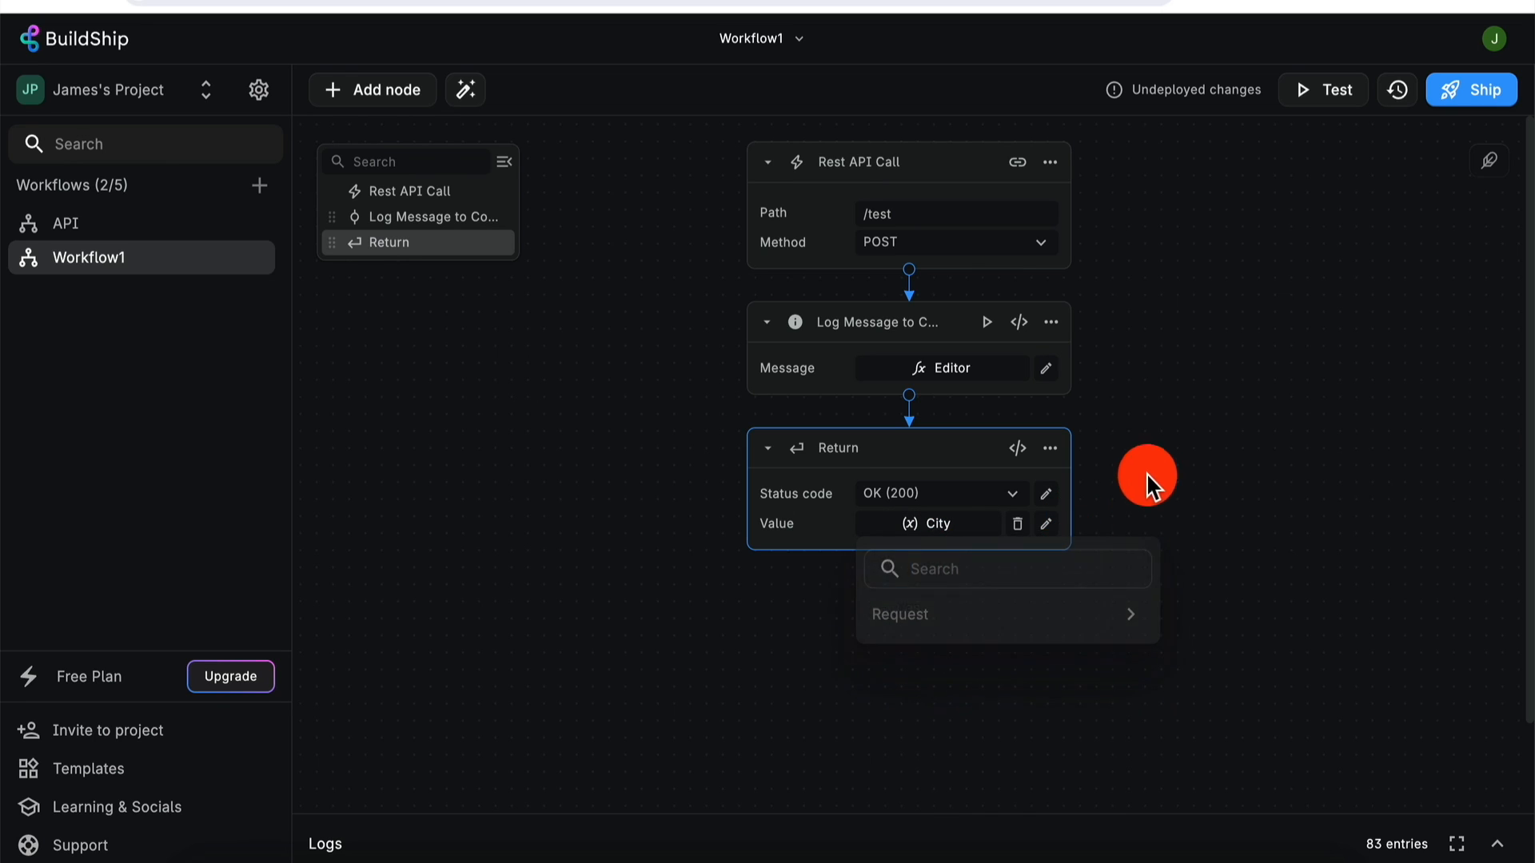
left_click(1045, 525)
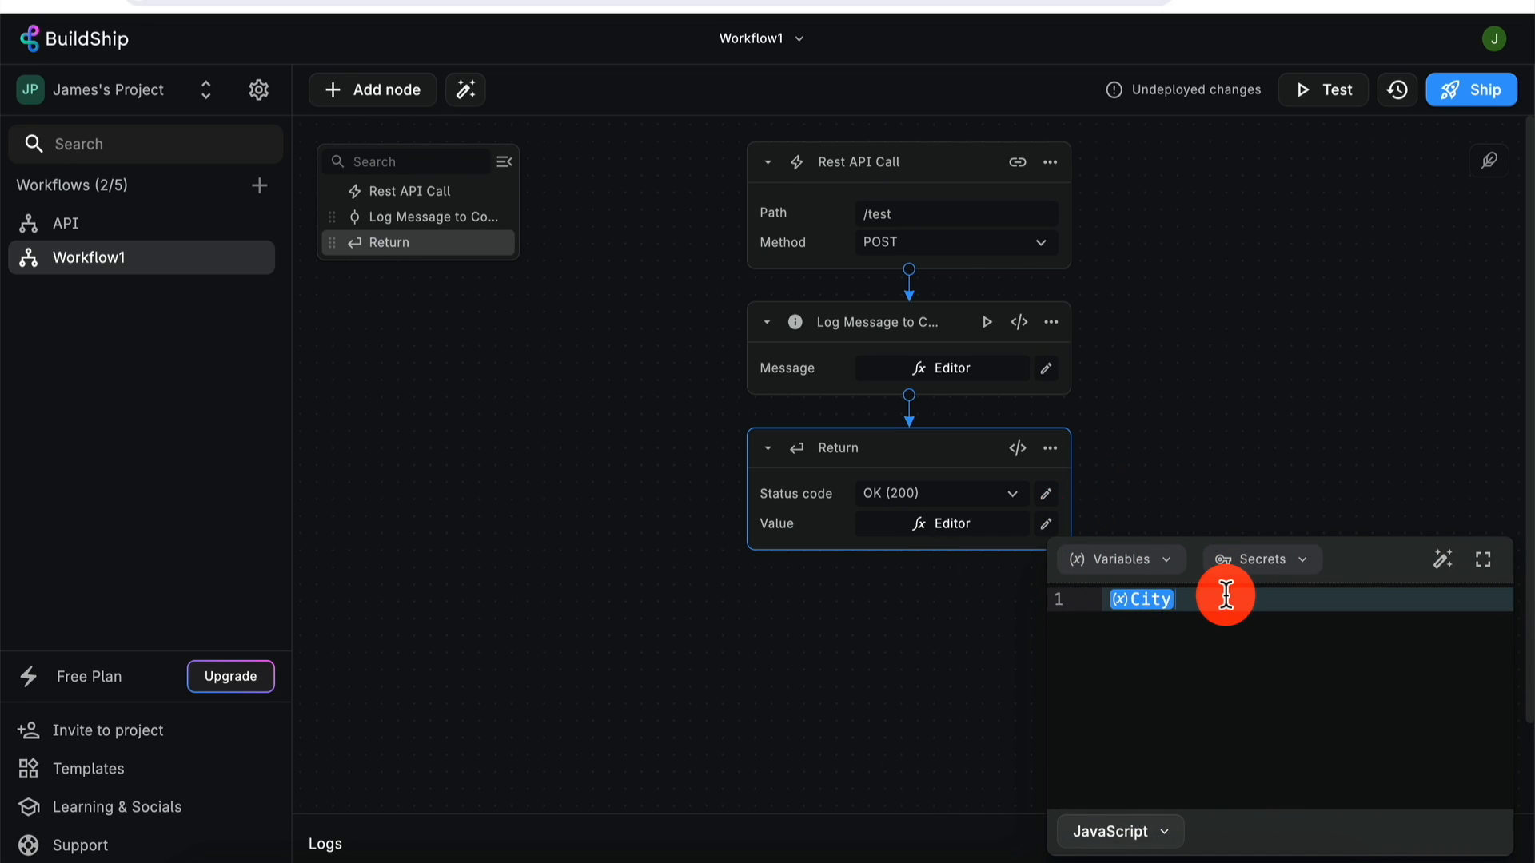
- Change the Return value to the template string `Hello from ${City}`
type("Hel")
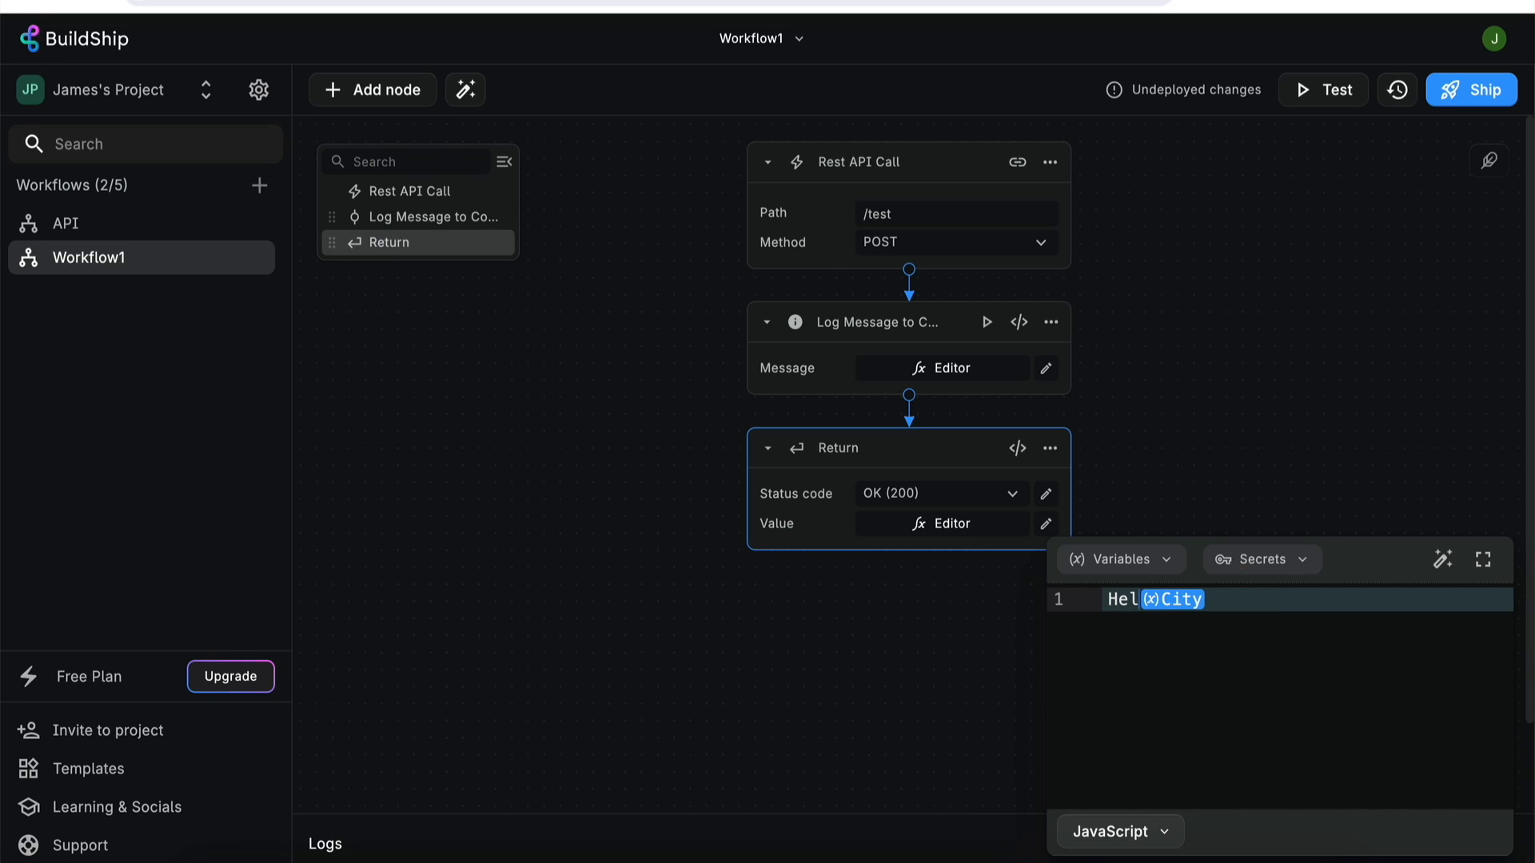
type("`")
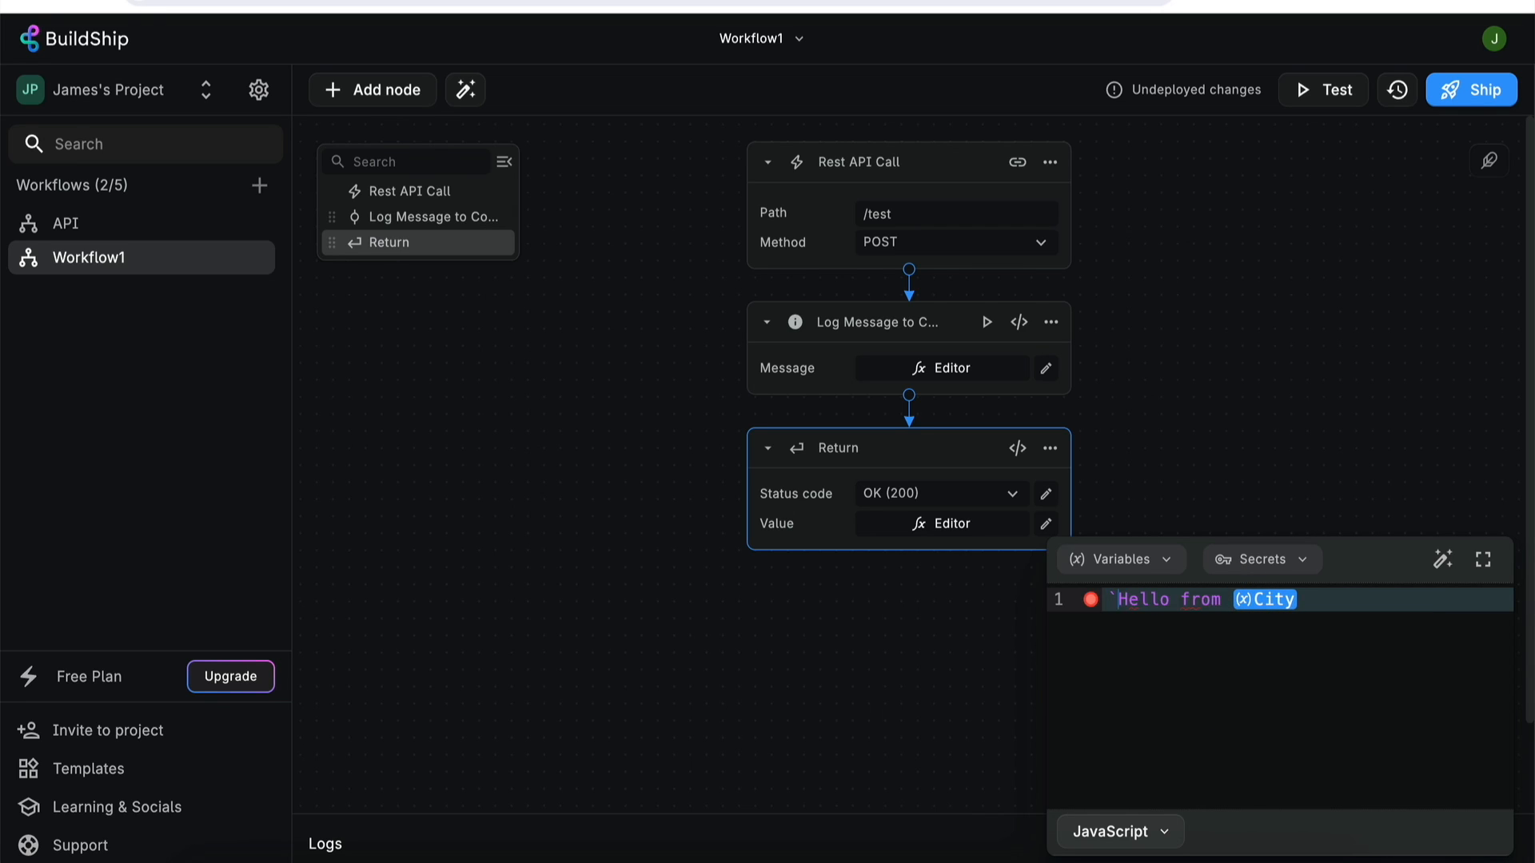
left_click(1231, 599)
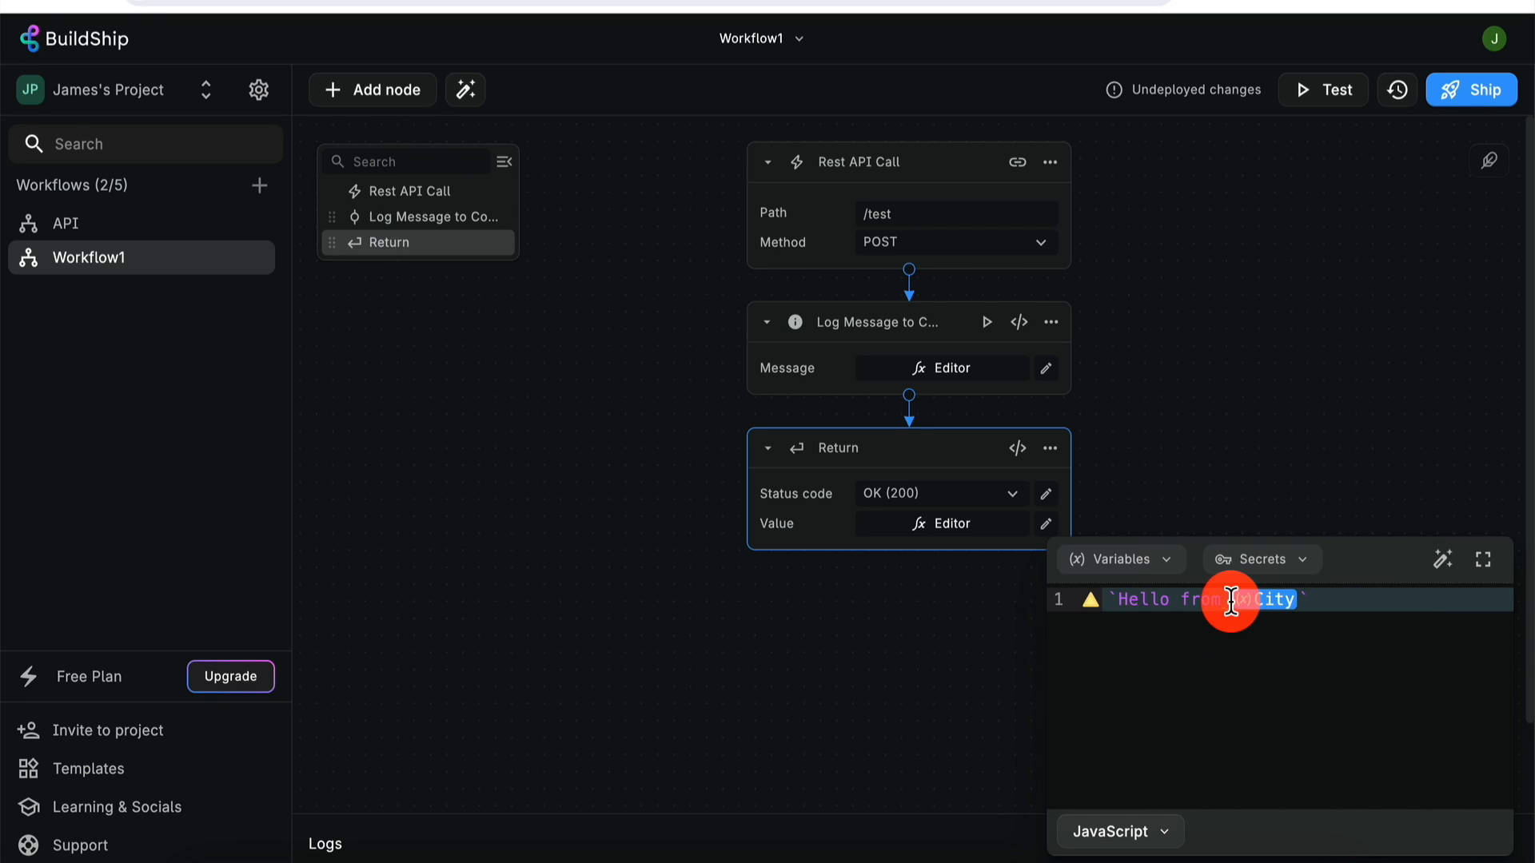
type("${")
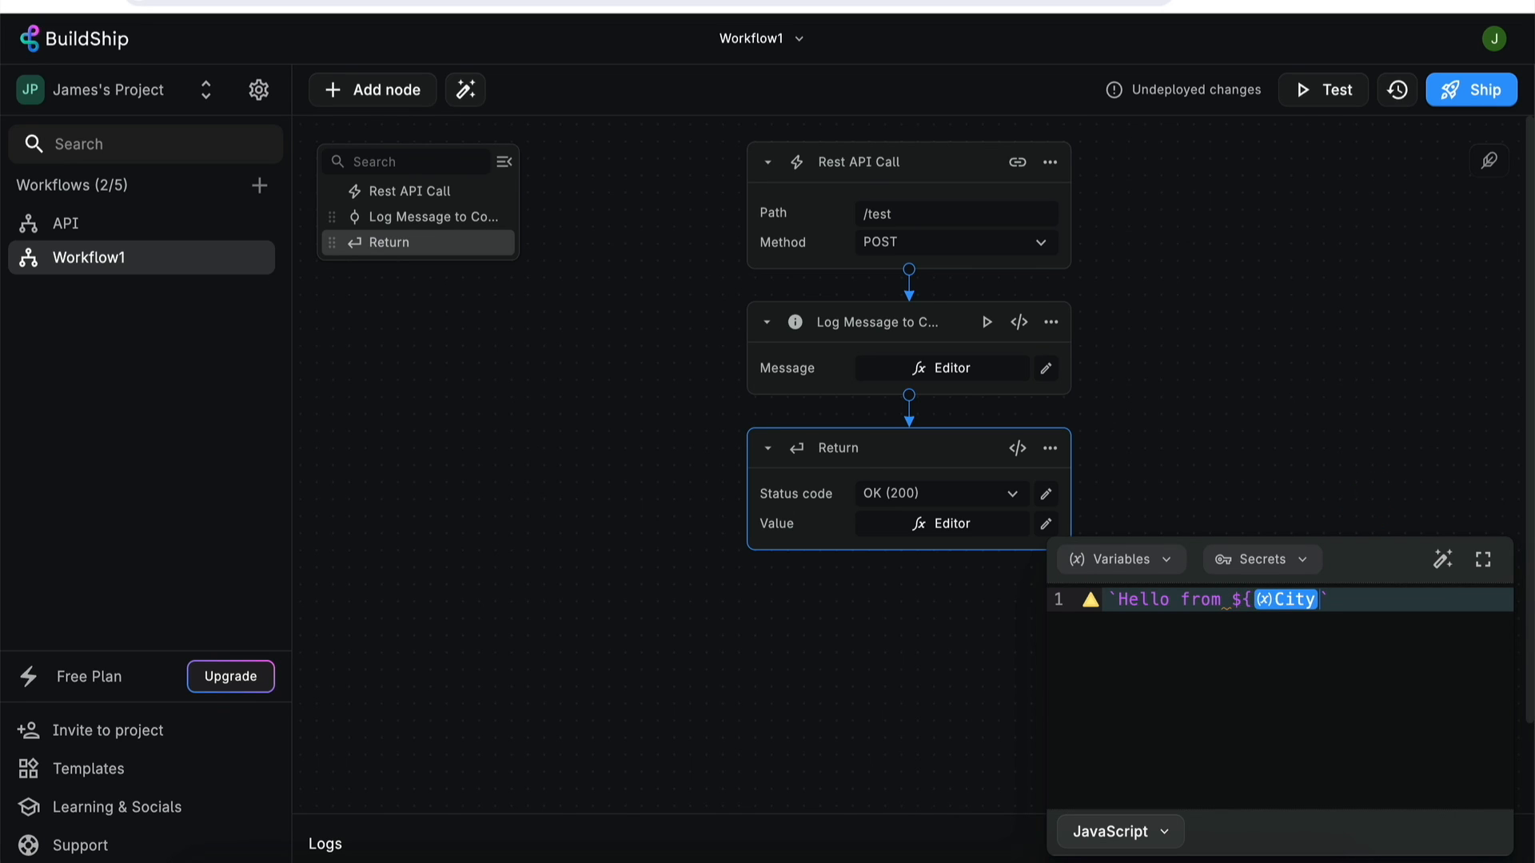
left_click_drag(1311, 600, 1248, 599)
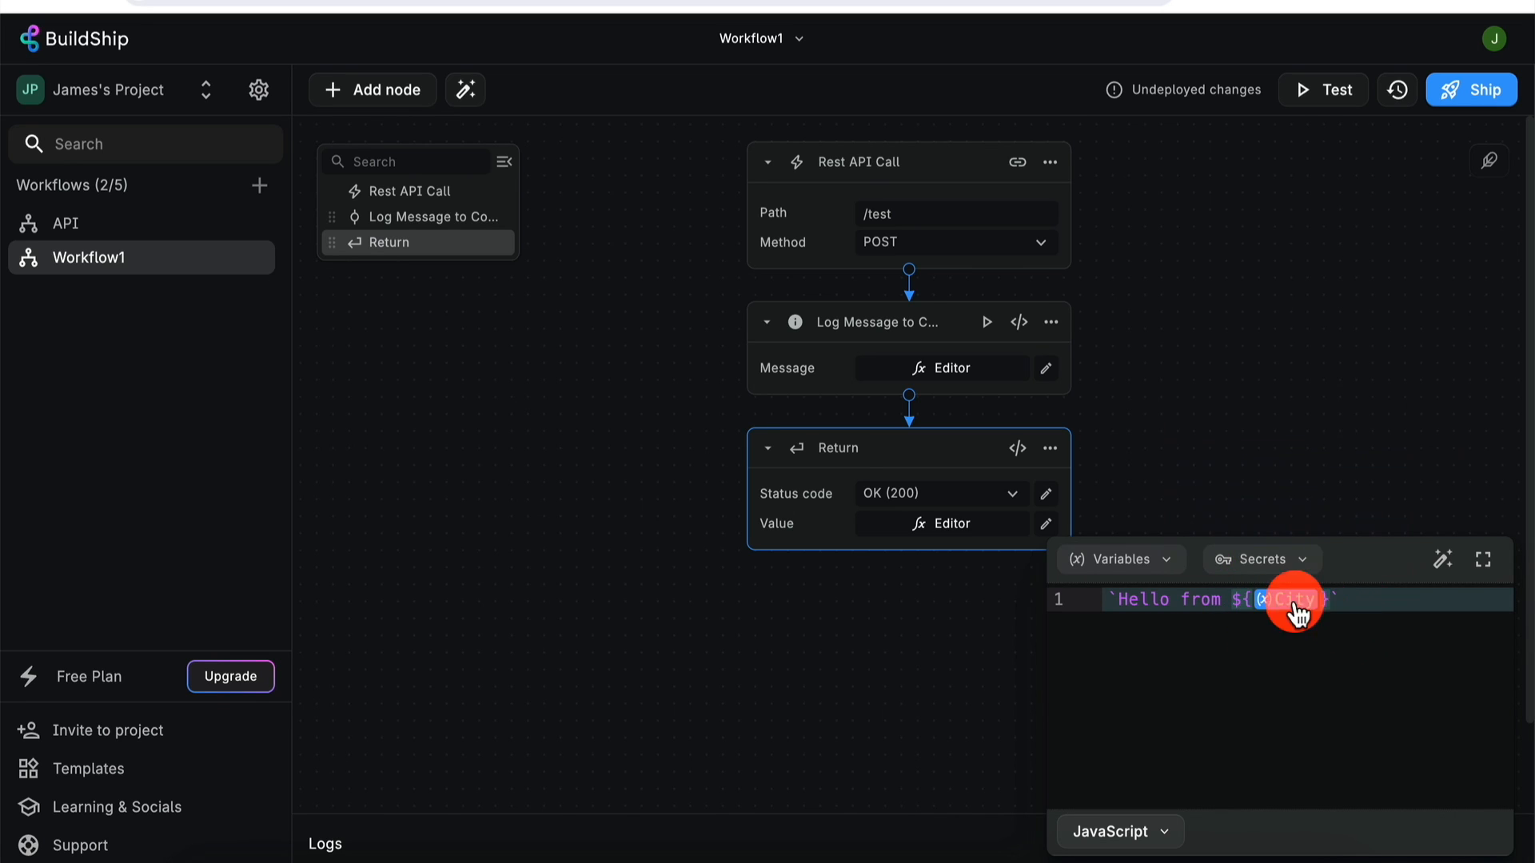
left_click_drag(1295, 614, 1230, 607)
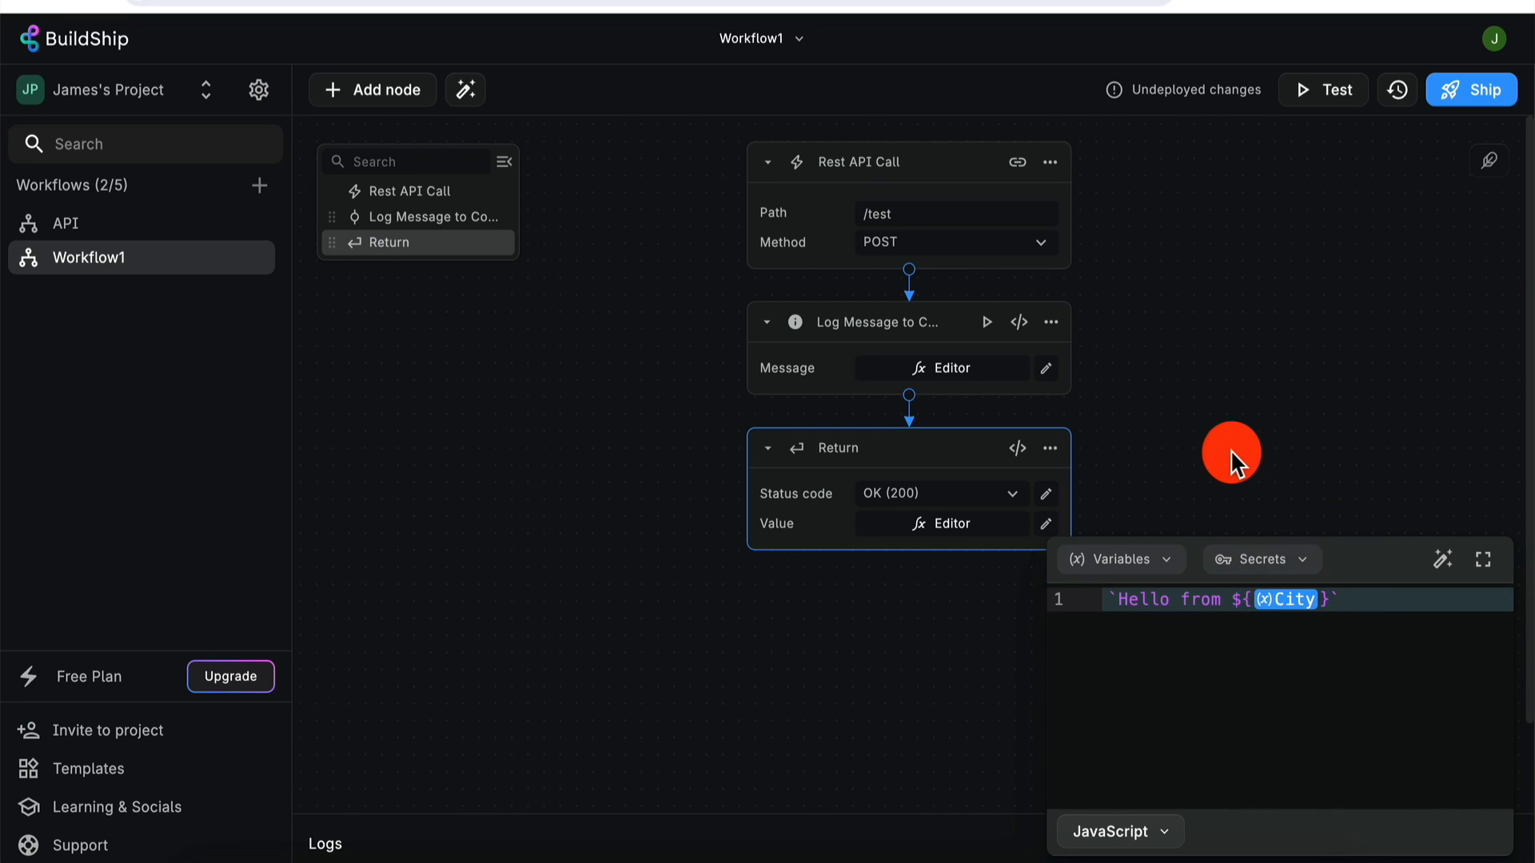
left_click(1232, 451)
- Rerun the workflow test with the current request body
left_click(1339, 106)
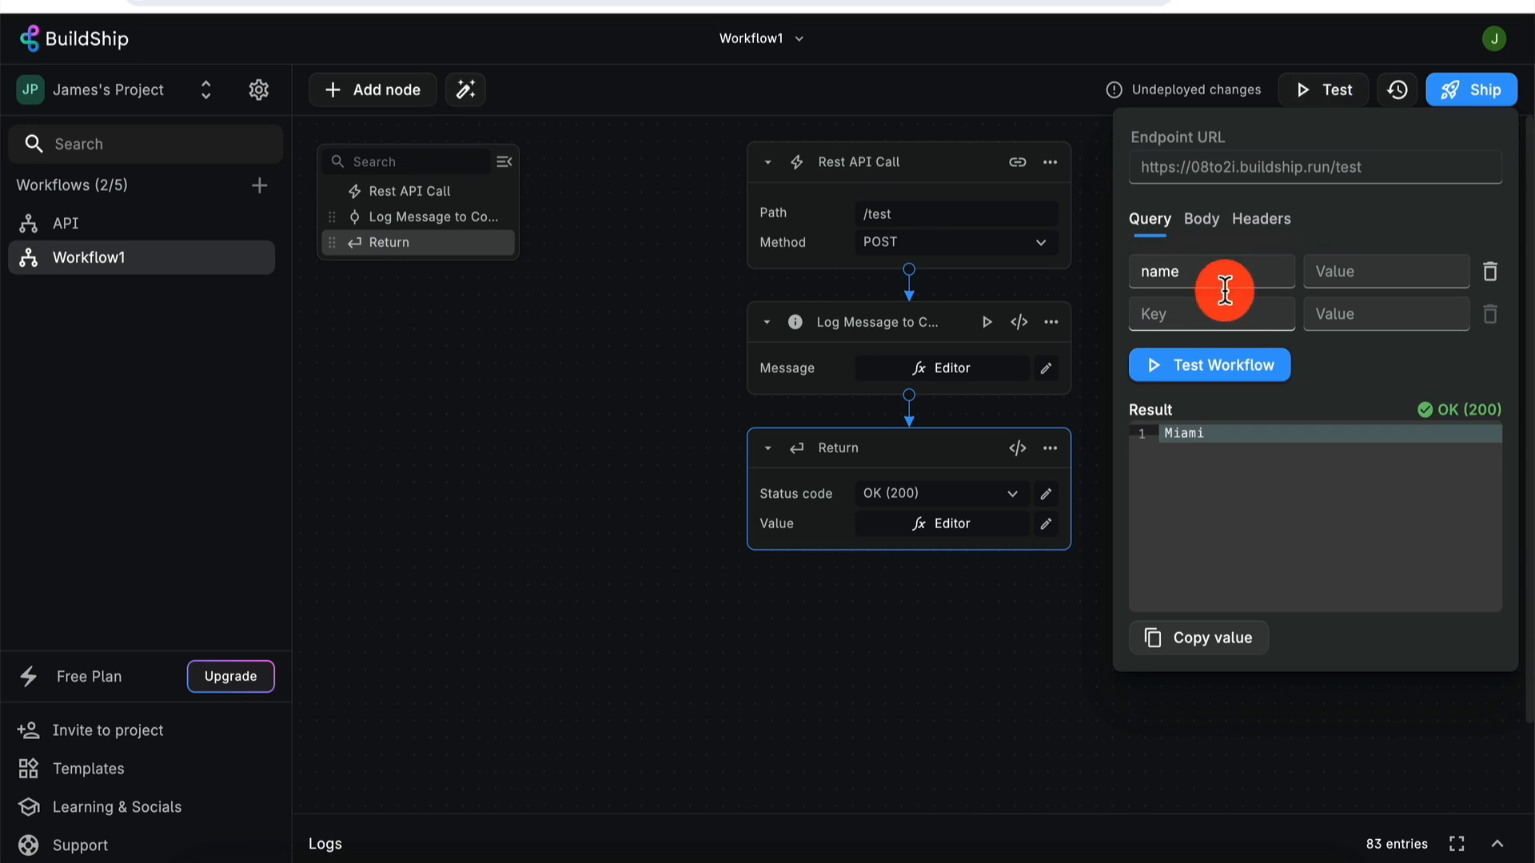
left_click(1203, 224)
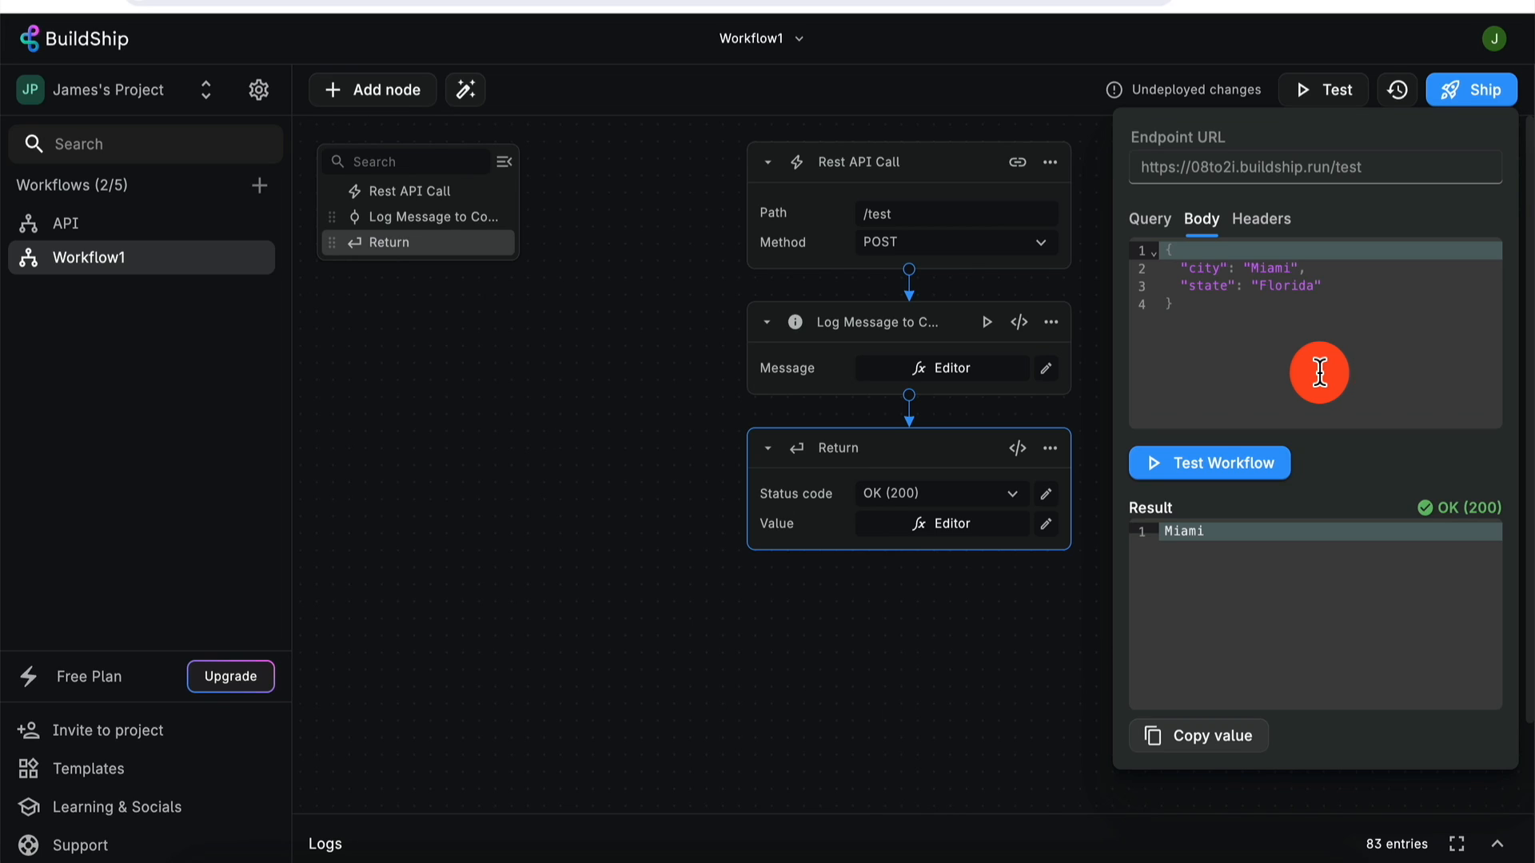
left_click(1226, 460)
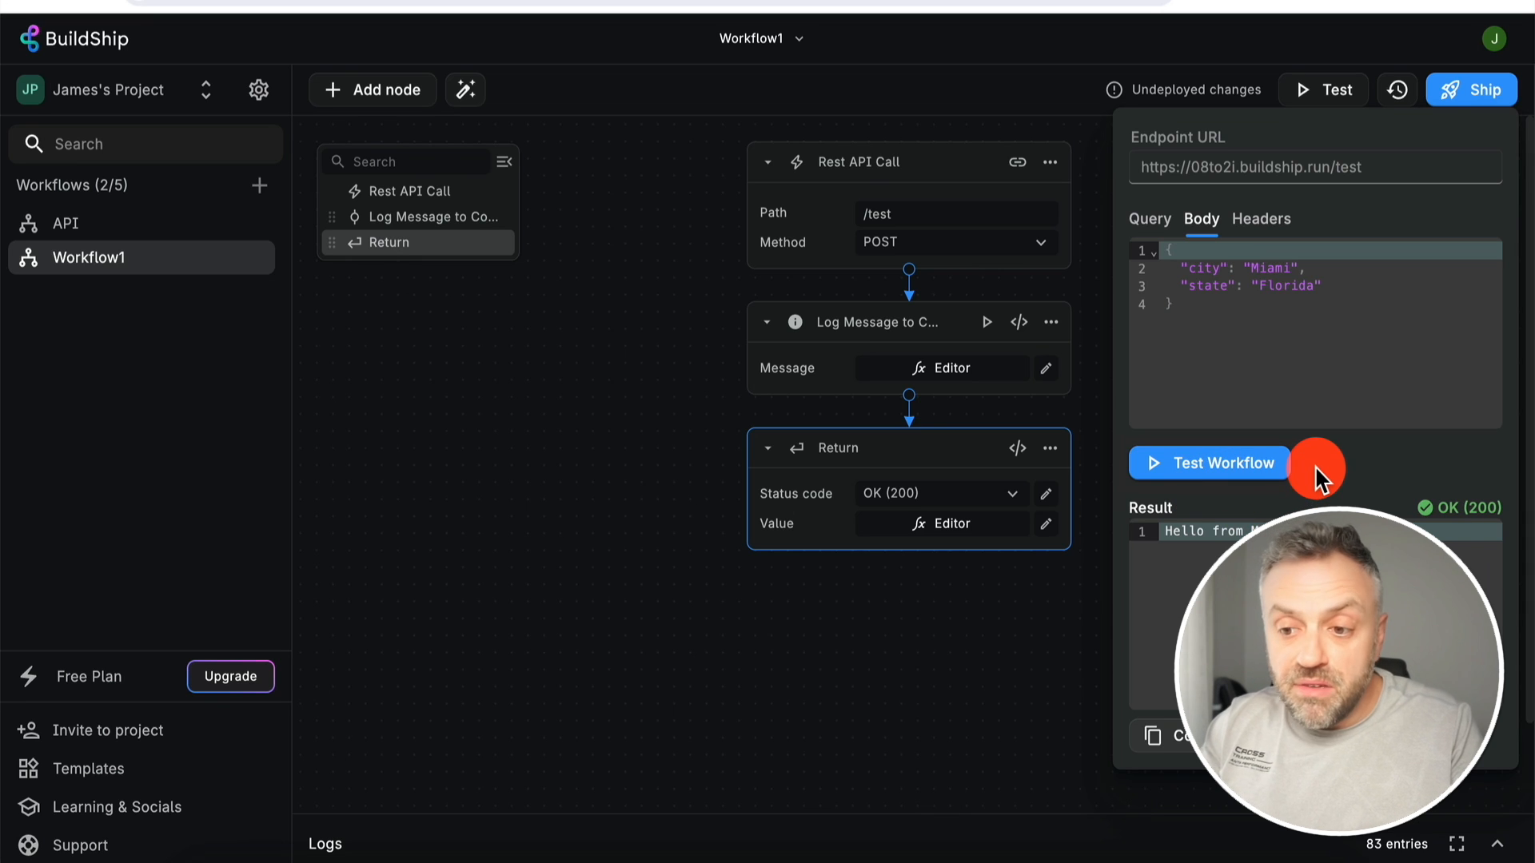
left_click(1066, 668)
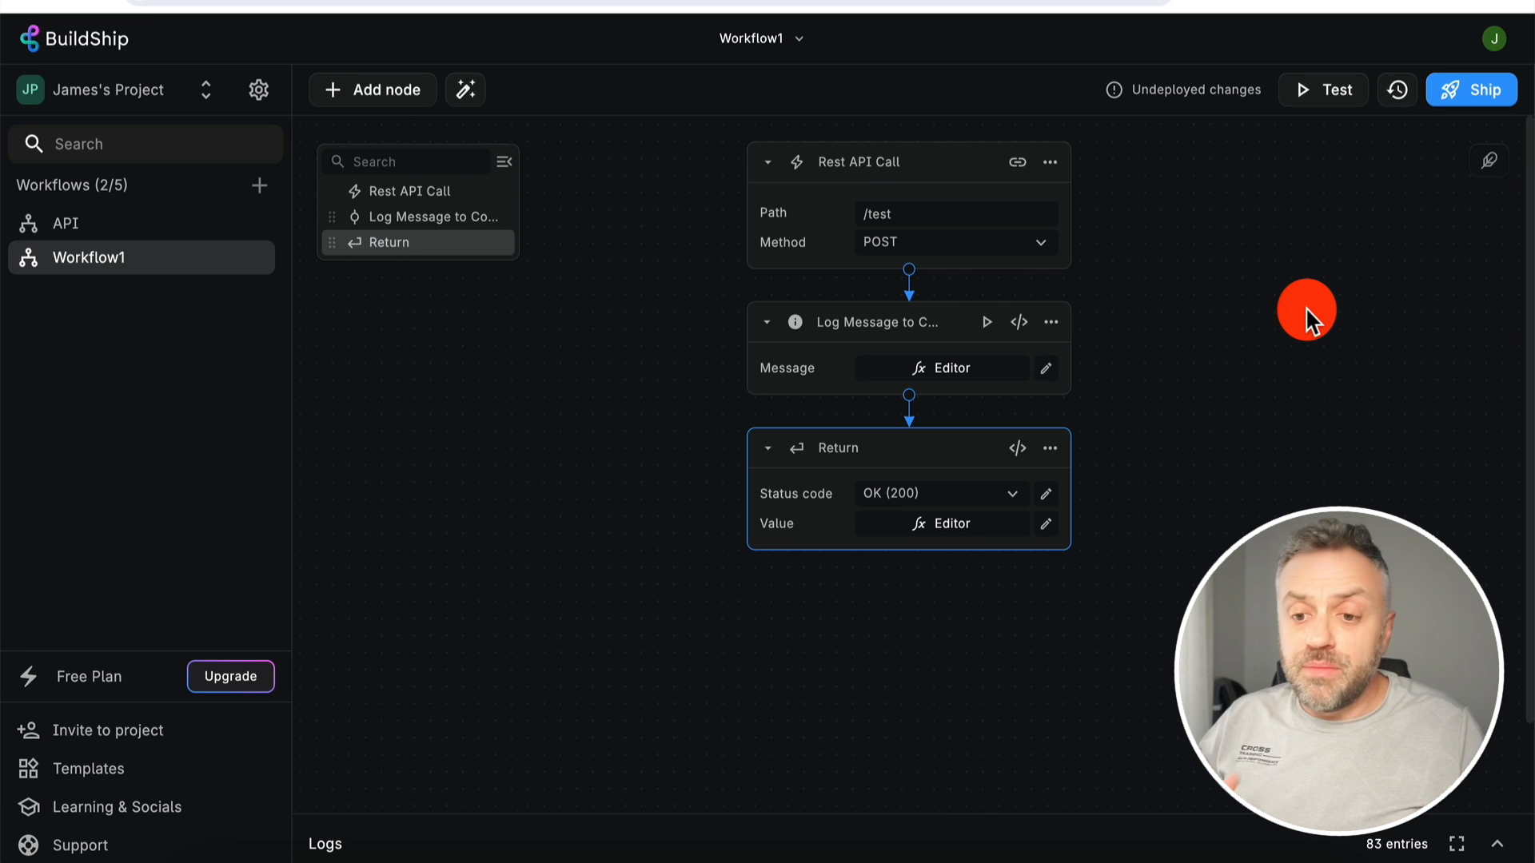
- Test with city 'San Diego' and state 'CA', getting 'Hello from San Diego'
left_click(1335, 112)
left_click(1201, 228)
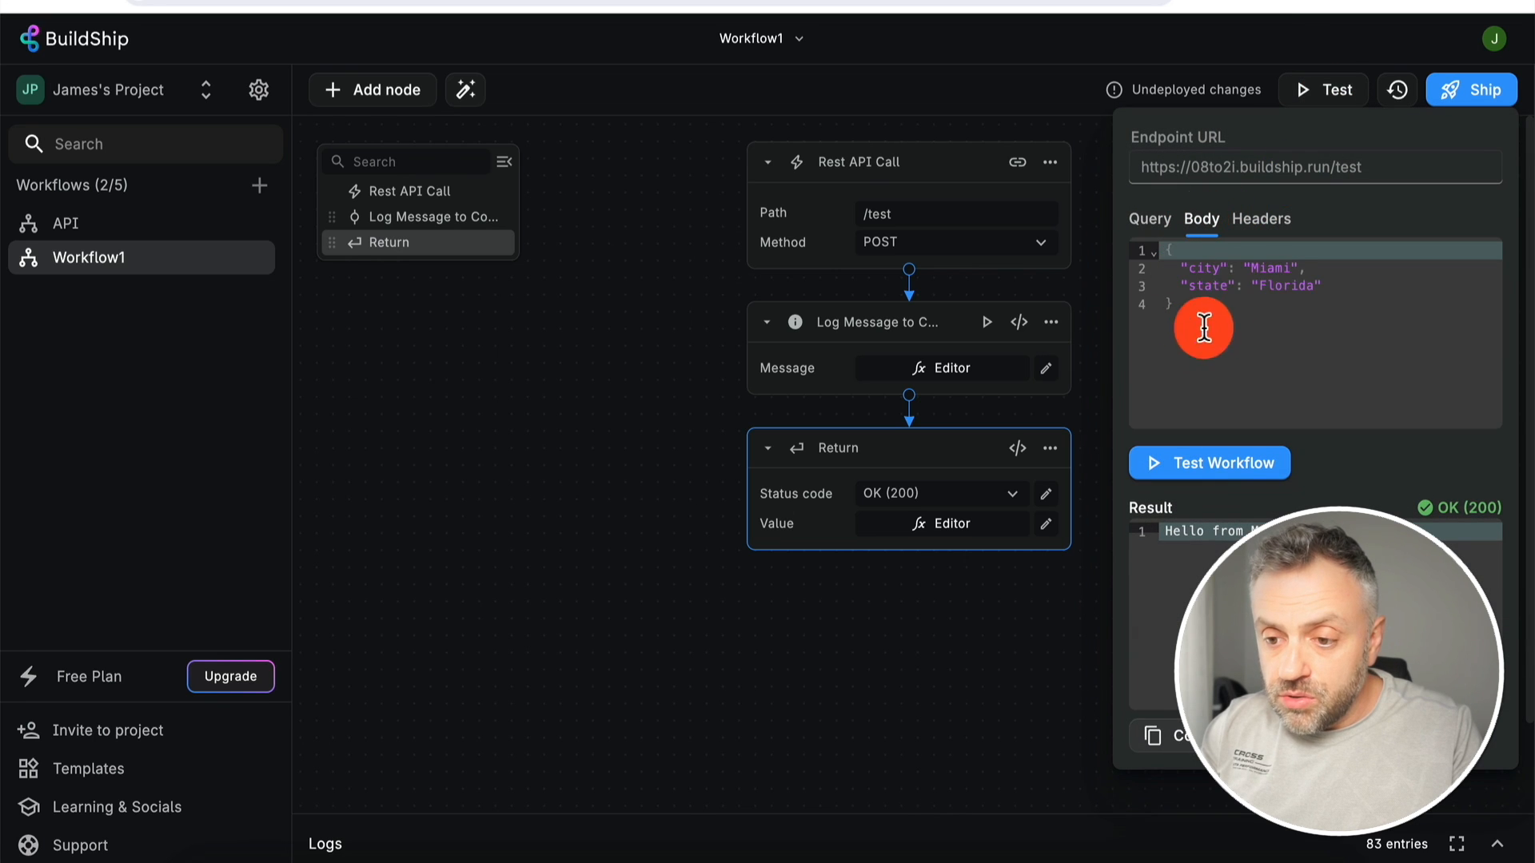
double_click(1274, 267)
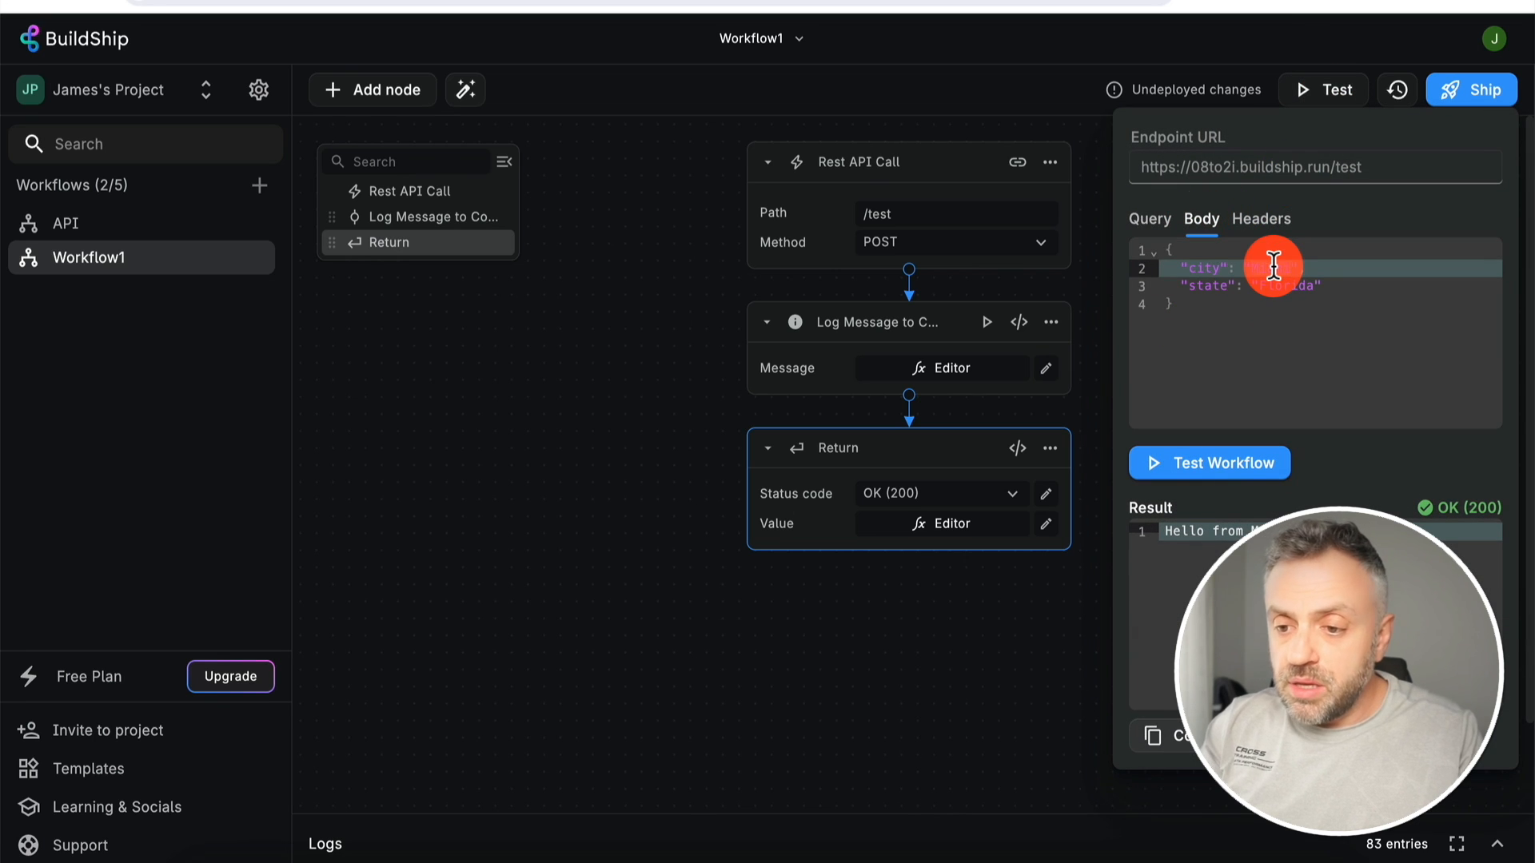
type("San Diego")
key("Down")
key("Left")
type("C")
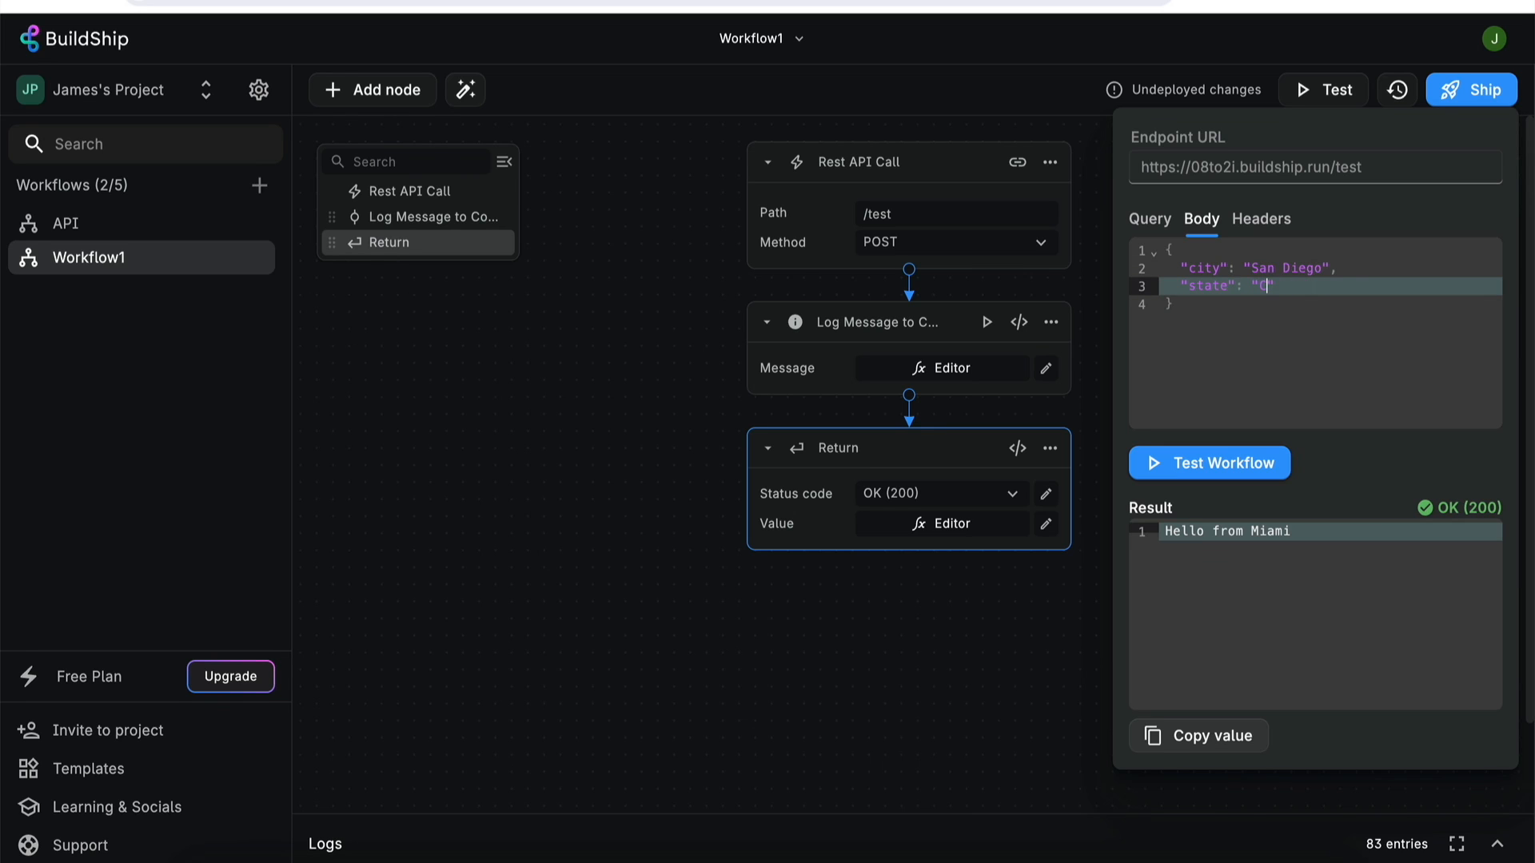
type("A")
left_click(1216, 462)
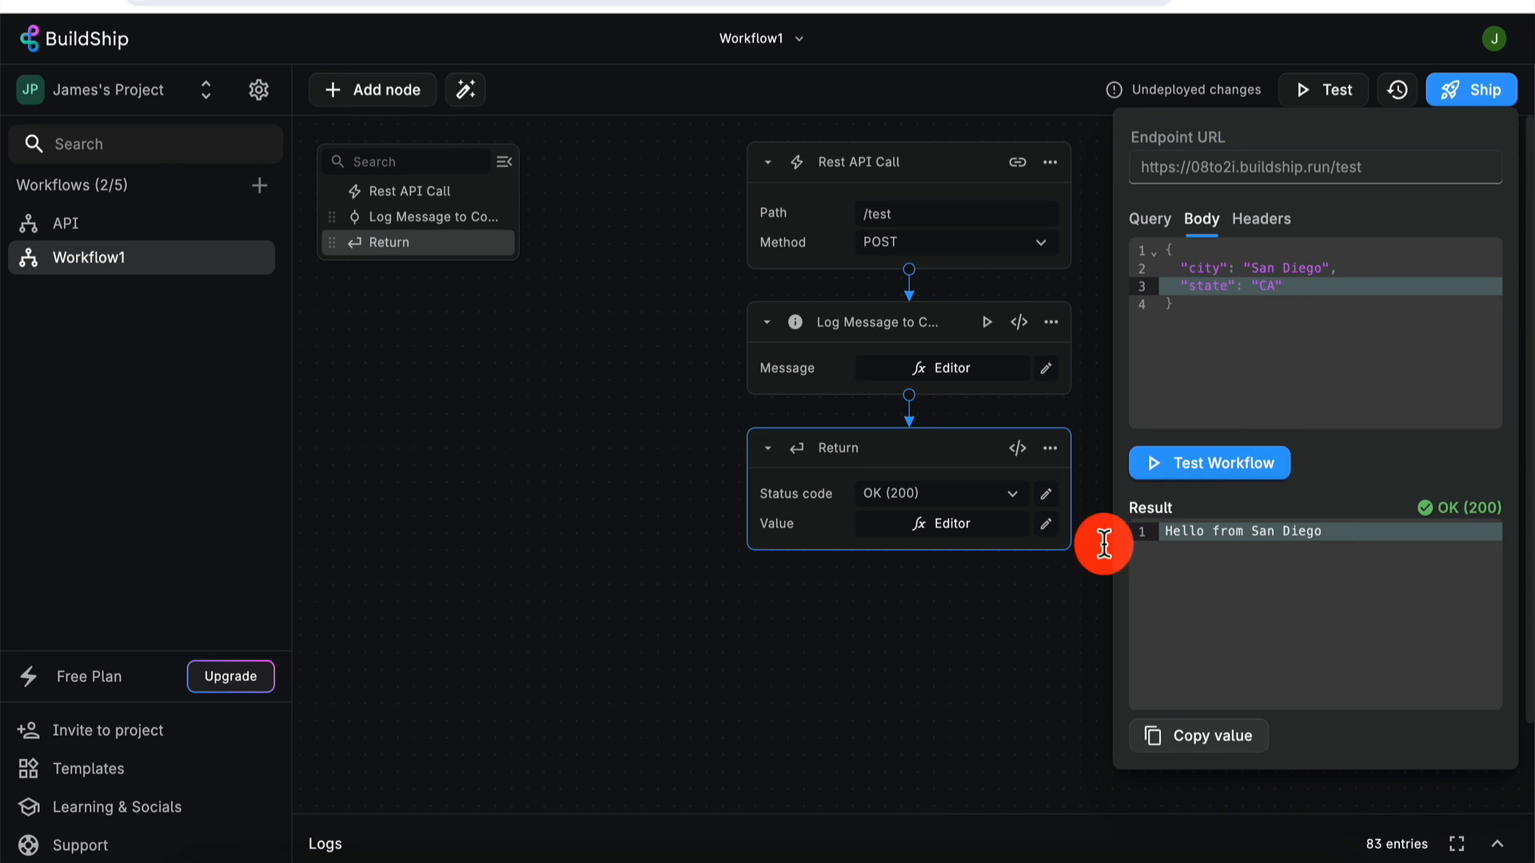
left_click(1012, 569)
left_click(974, 525)
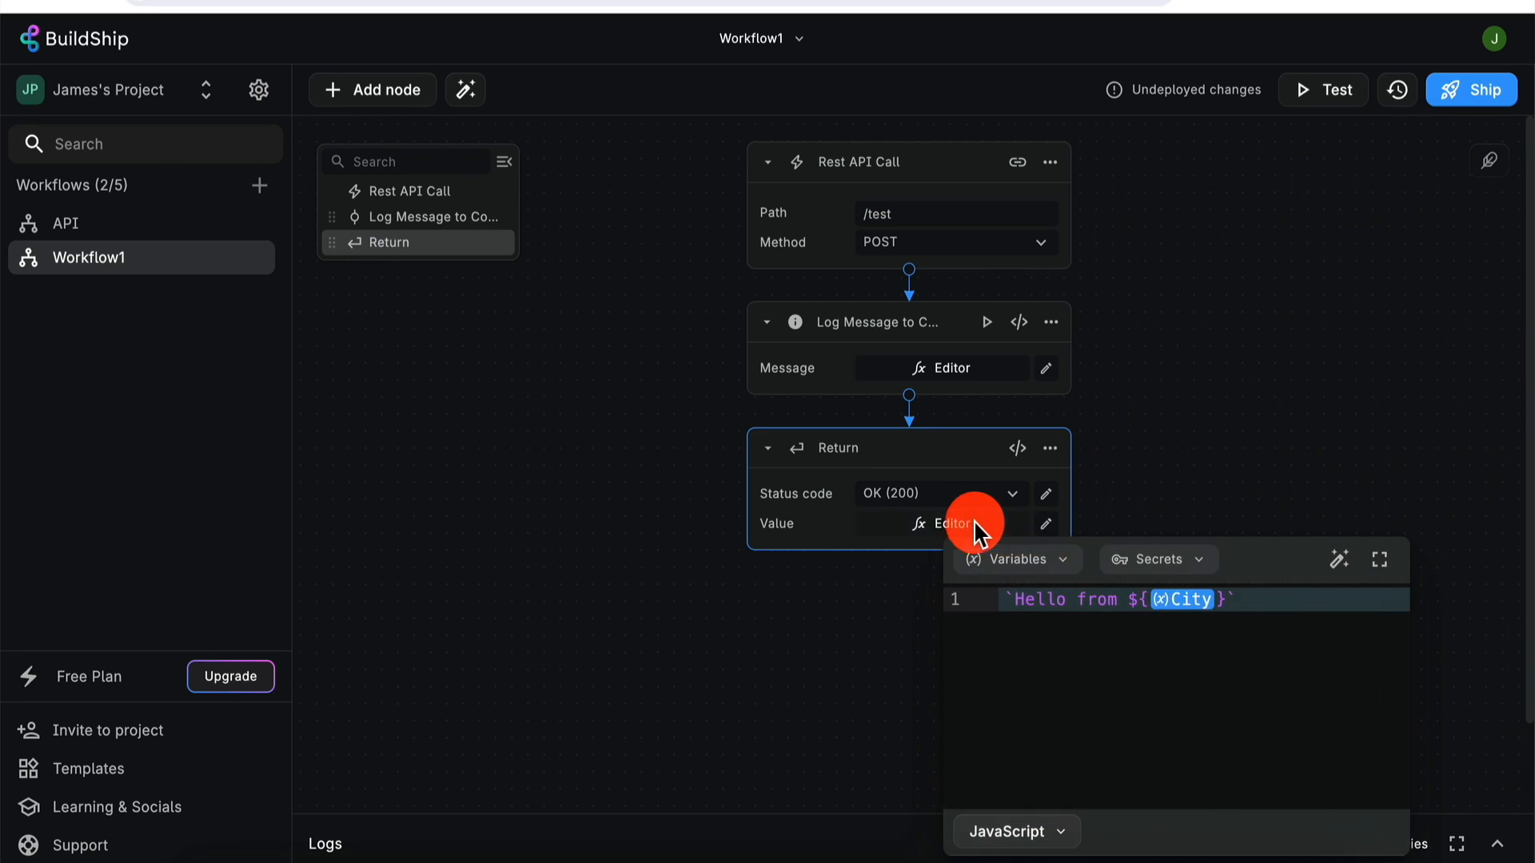
- Append ' and ' plus the request body's State variable to the Return value expression
left_click(1279, 599)
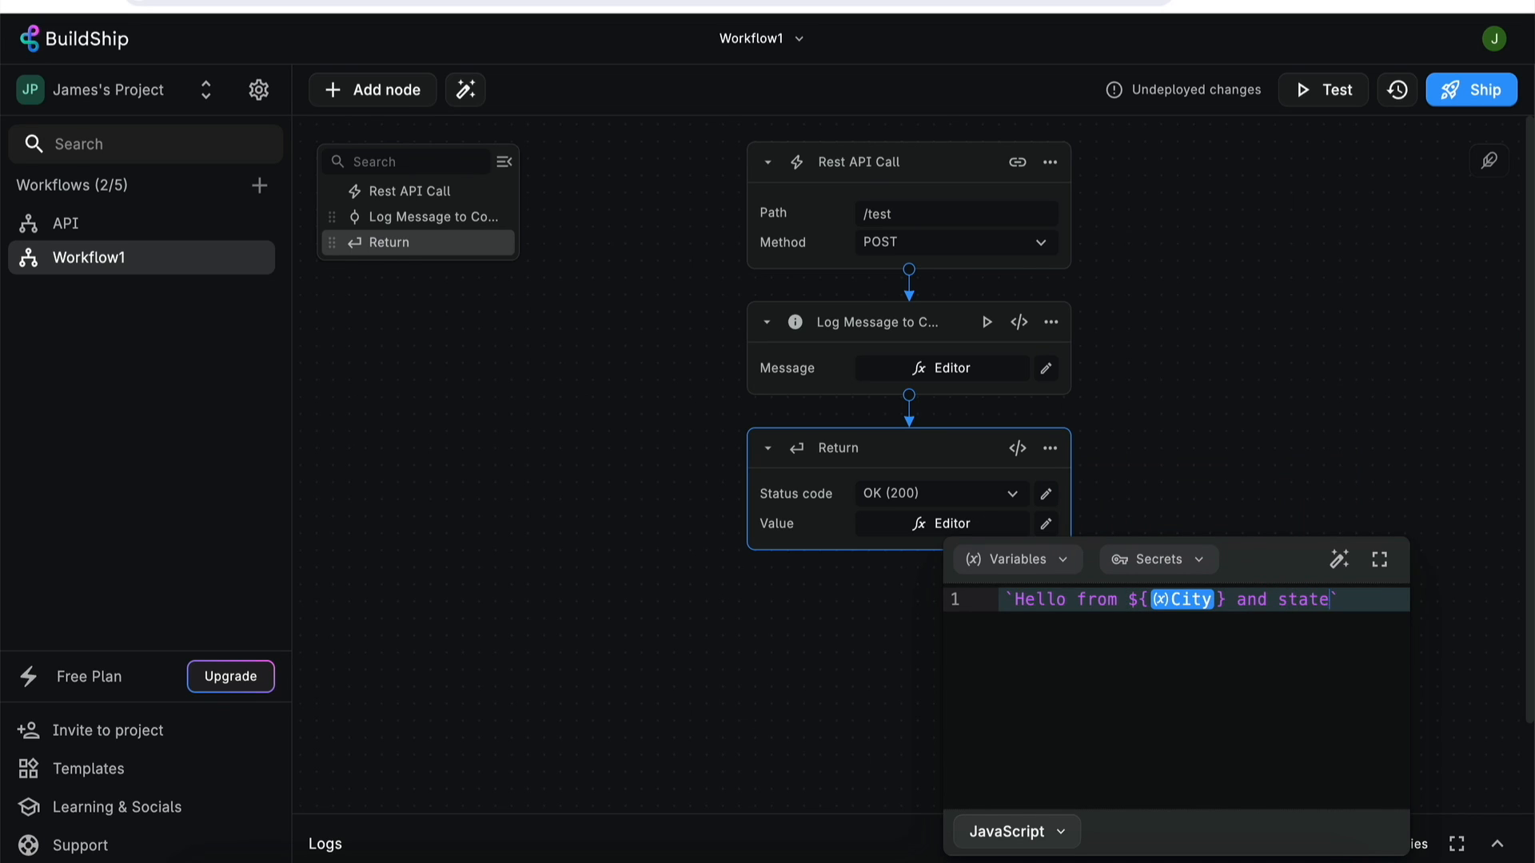
left_click(1233, 586)
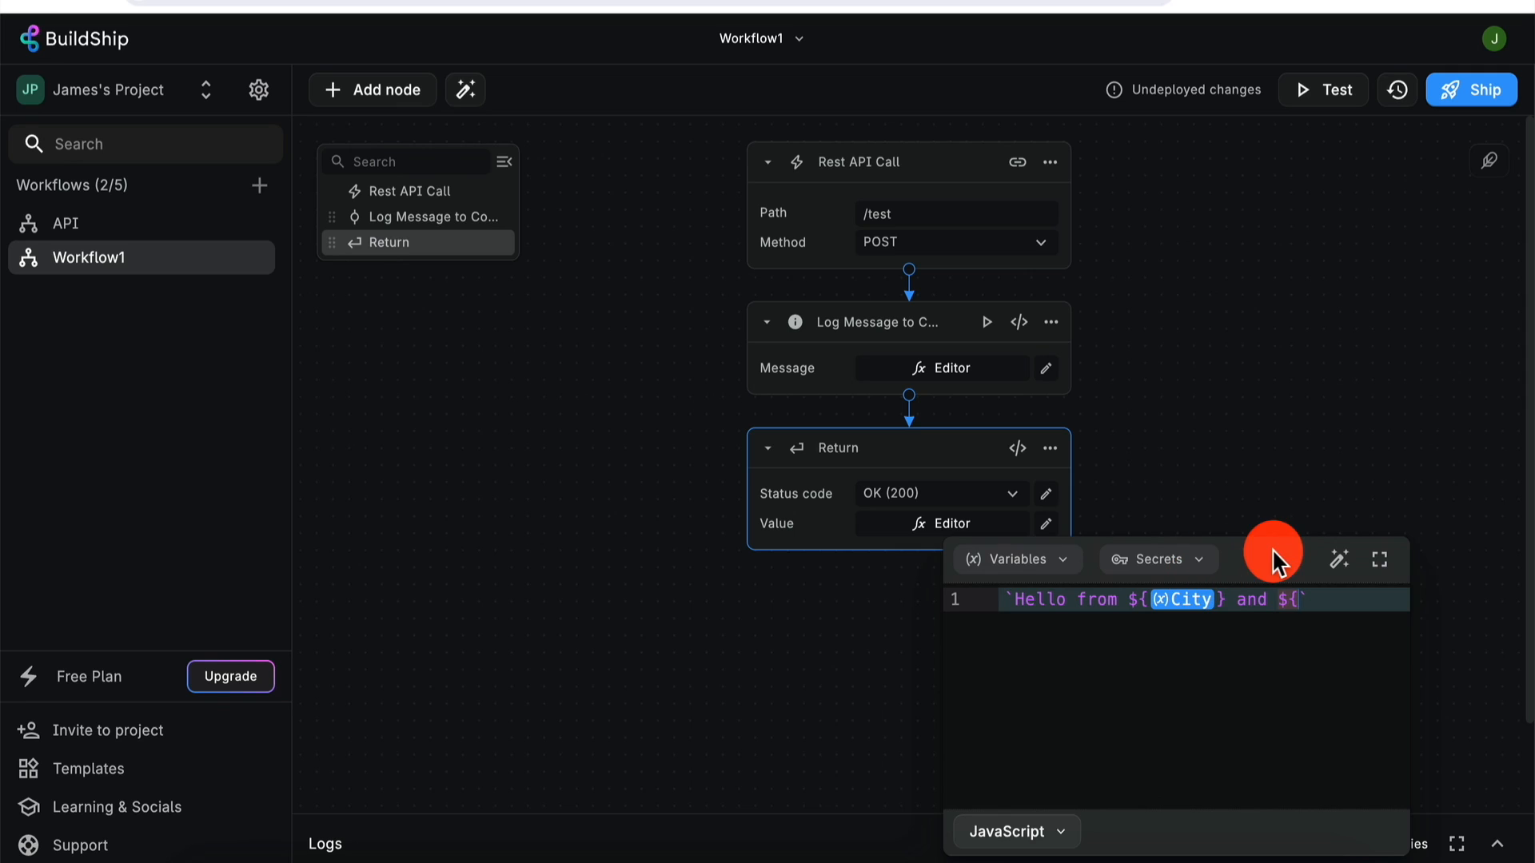
key("BackSpace")
key("BackSpace")
left_click(1075, 559)
left_click(1223, 651)
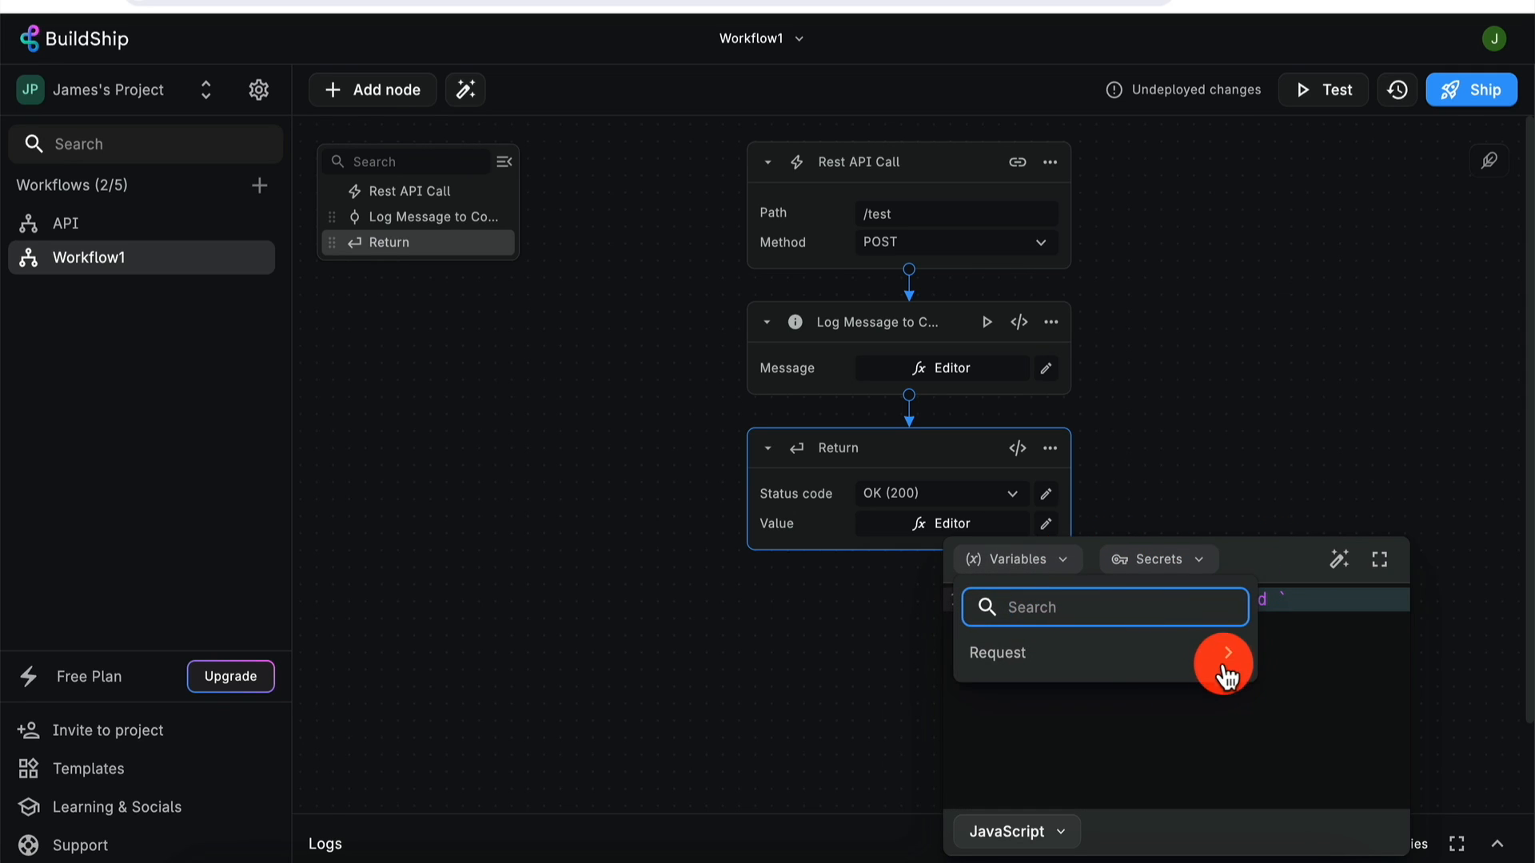
left_click(1228, 791)
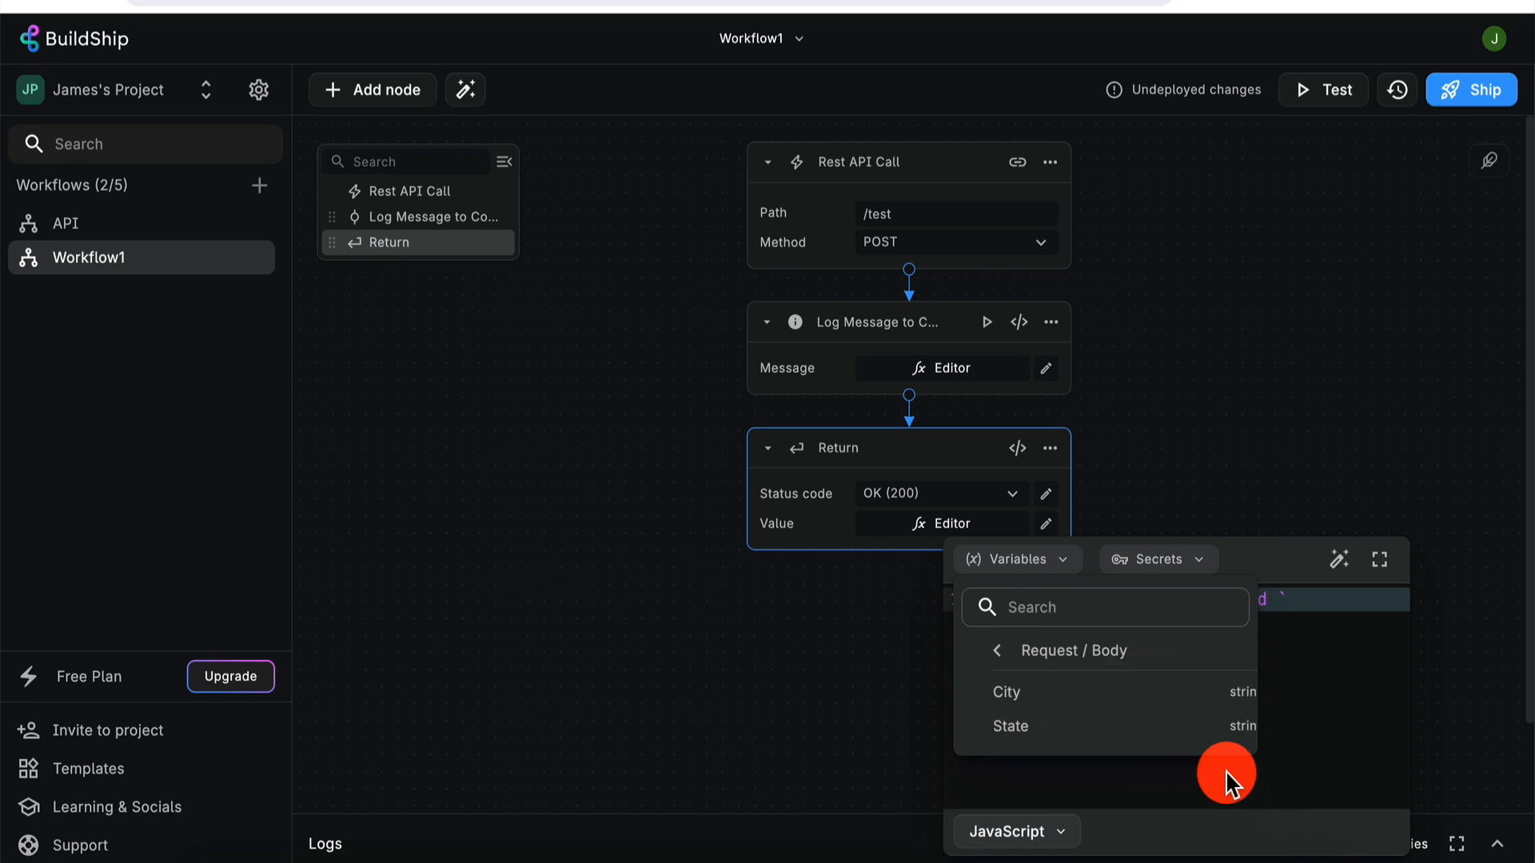
left_click(1131, 726)
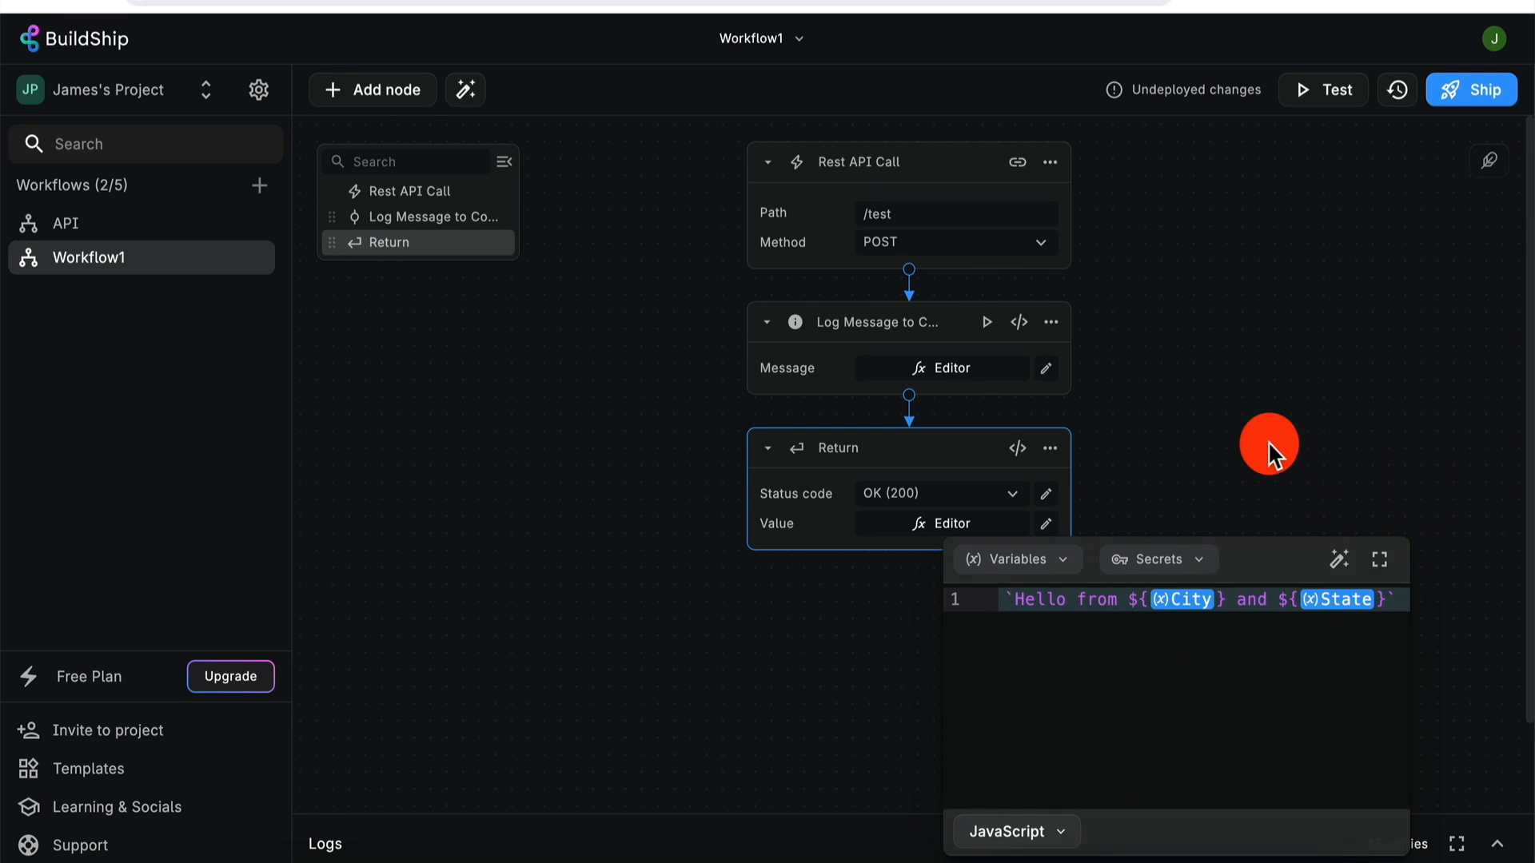
left_click(1267, 440)
left_click(1330, 91)
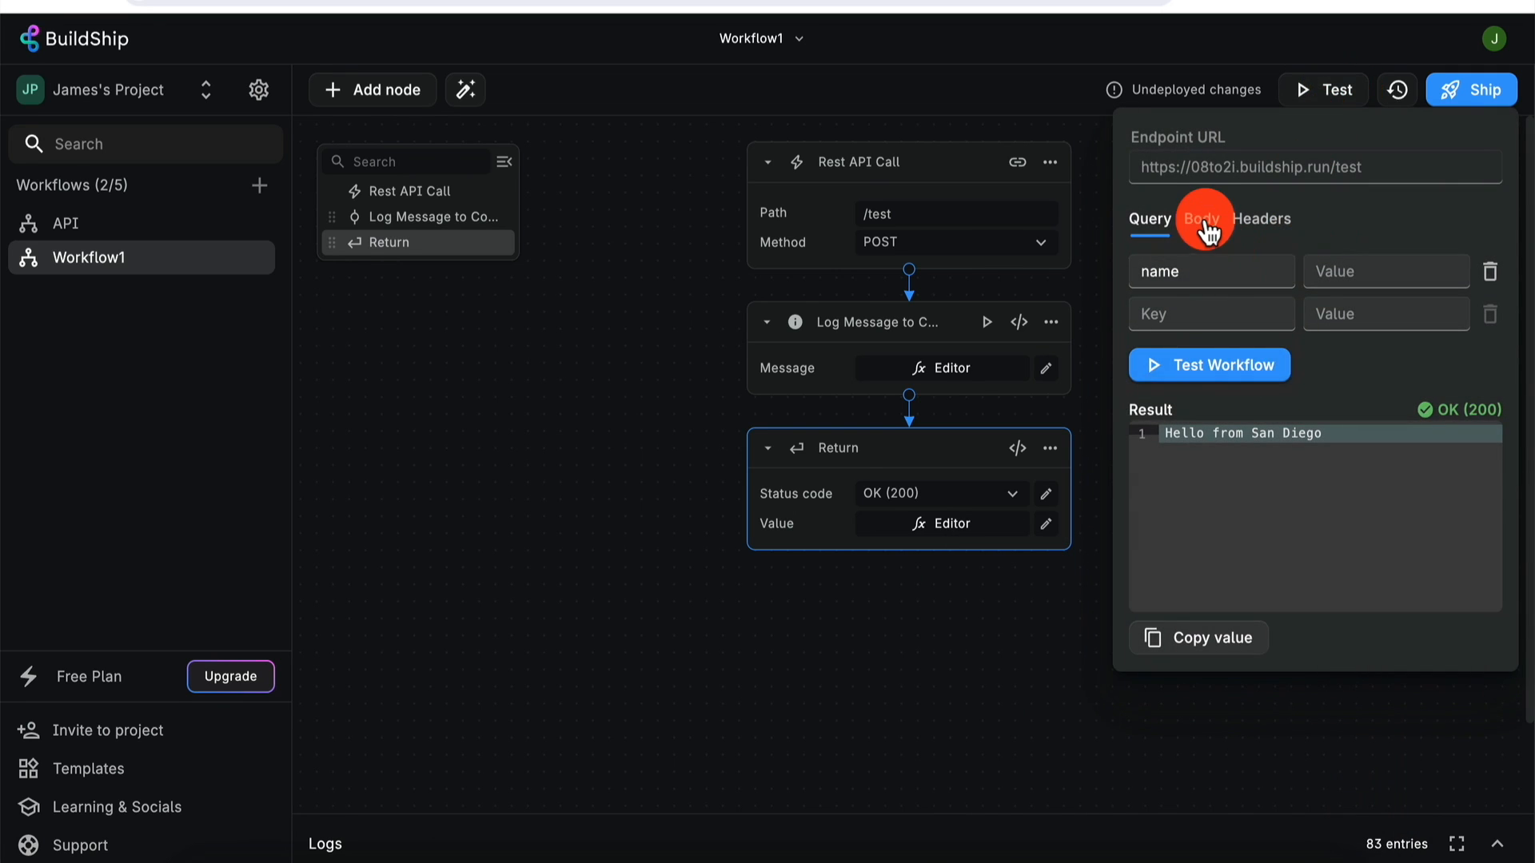
- Run Test Workflow with the San Diego, CA request body, then close the test panel
left_click(1205, 226)
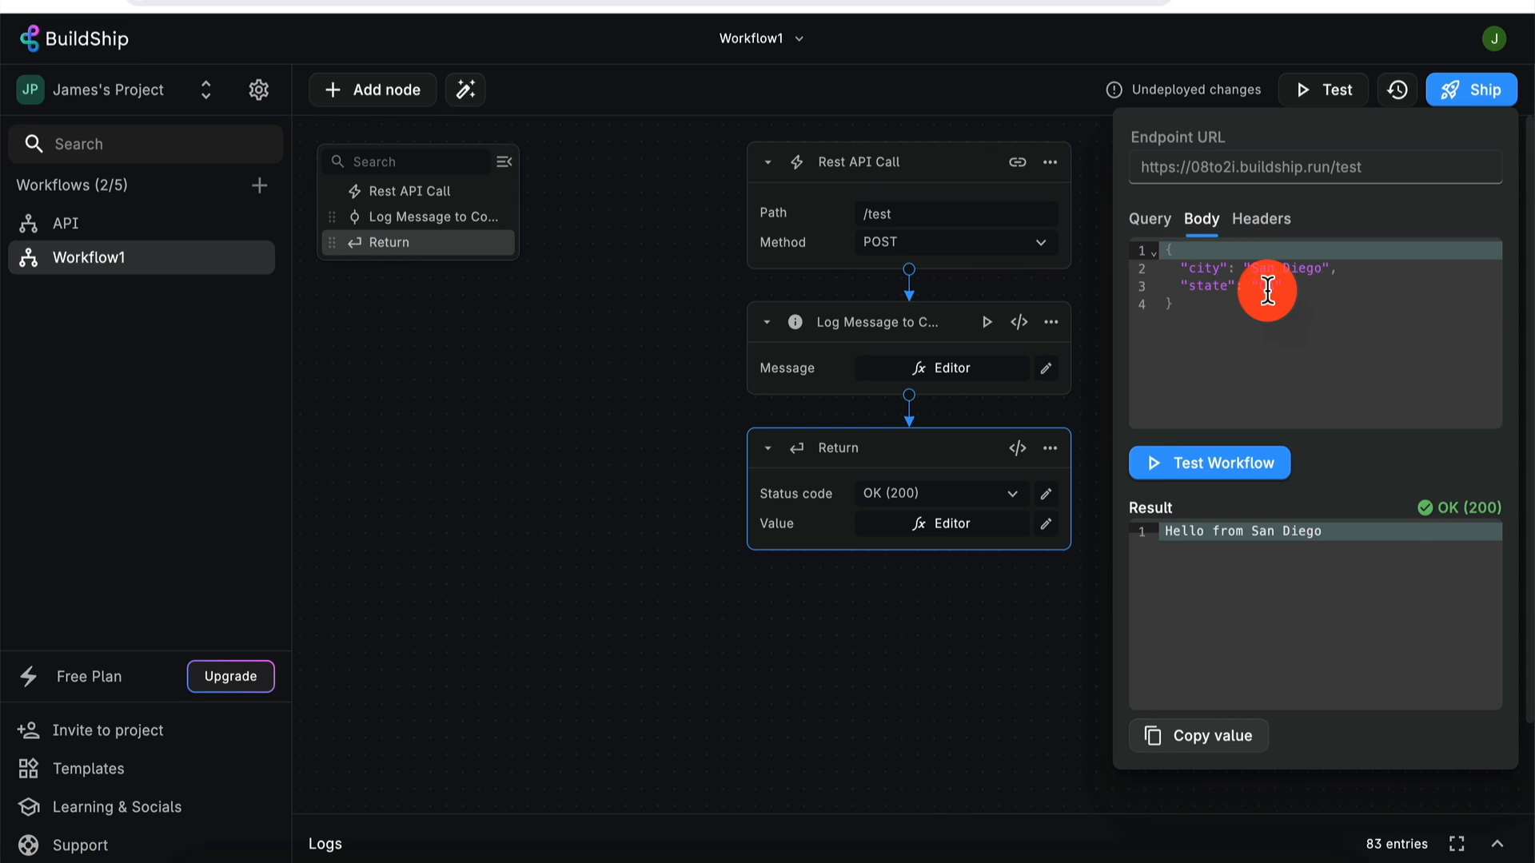
left_click(1234, 470)
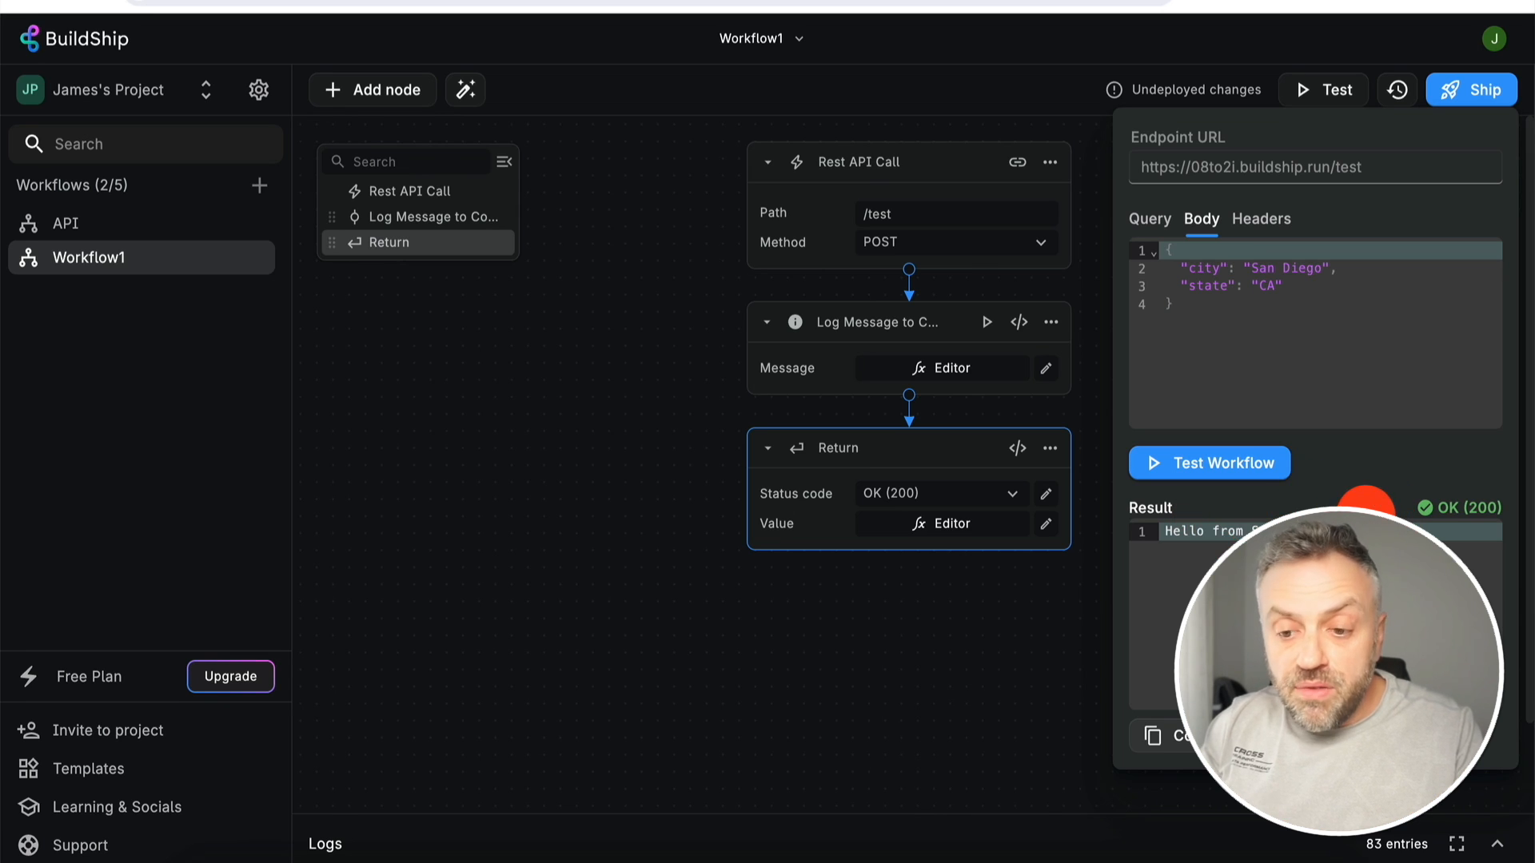
left_click(1034, 636)
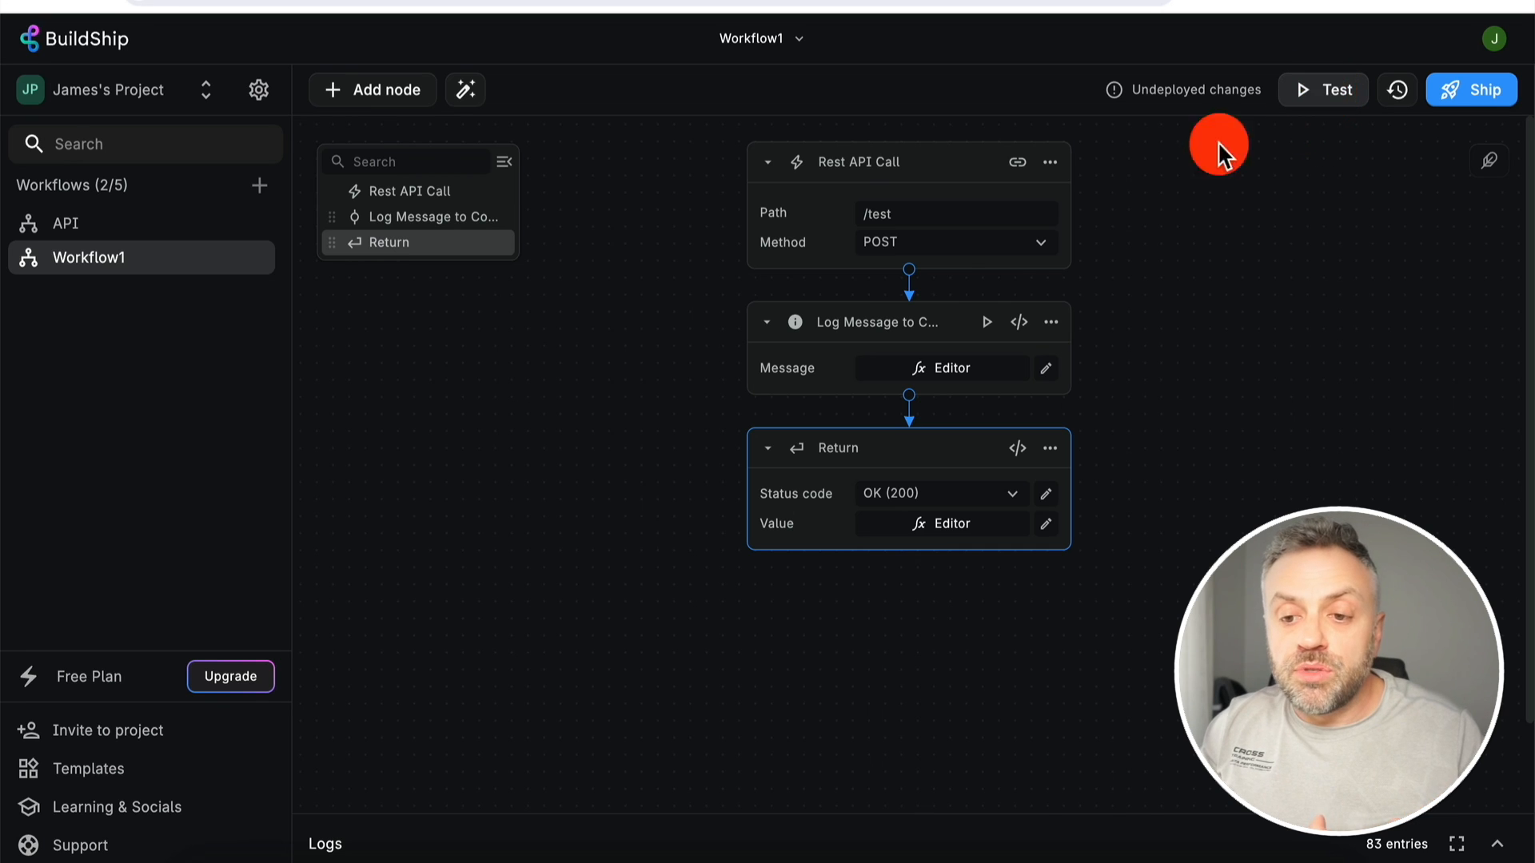
- Start a single-node test of Log Message to Console and select its Message field
left_click(988, 323)
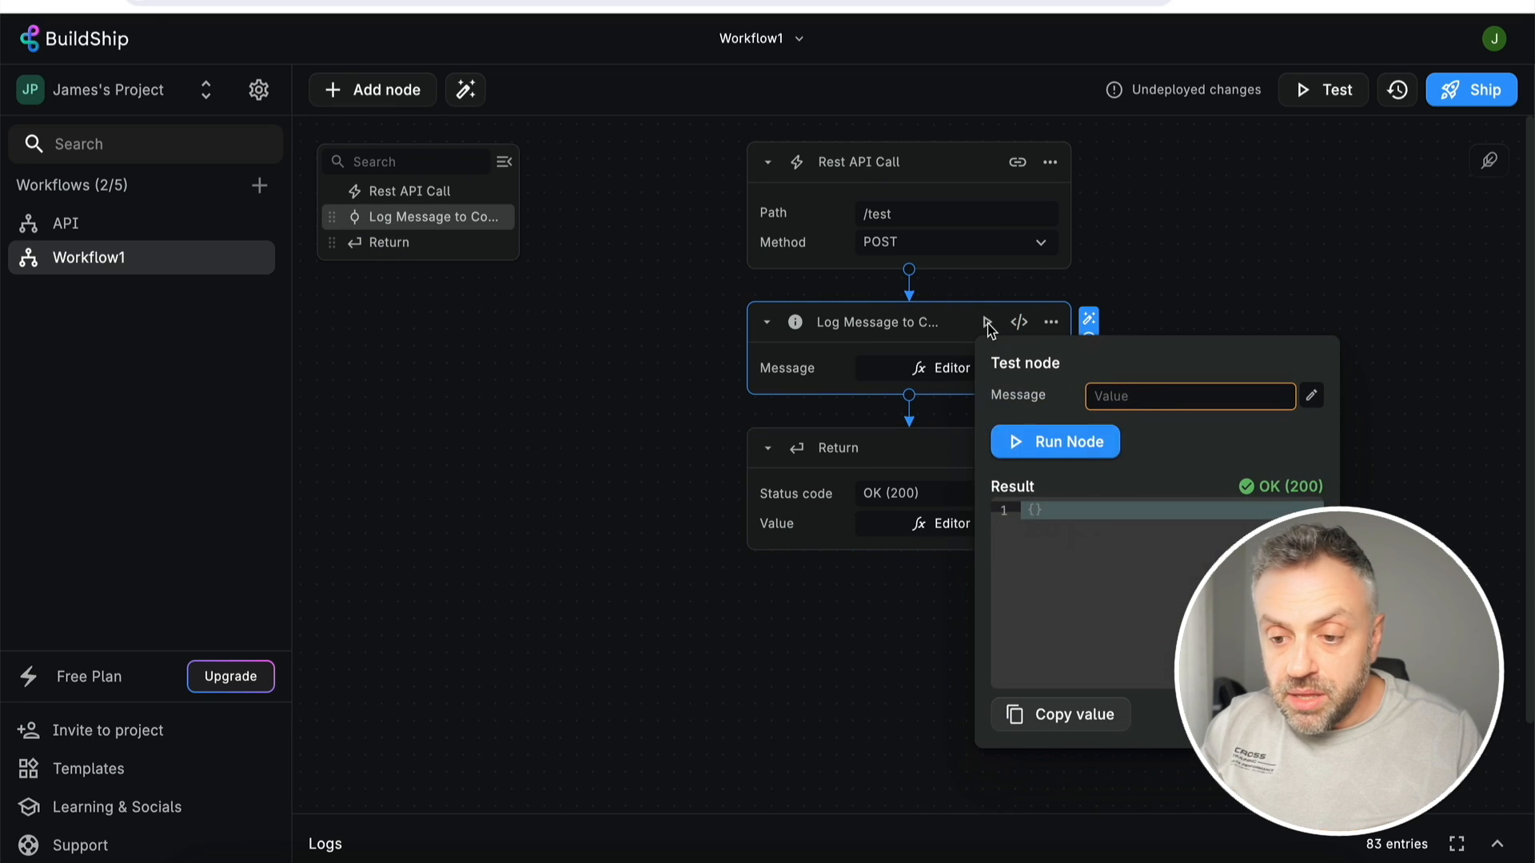
left_click(1123, 387)
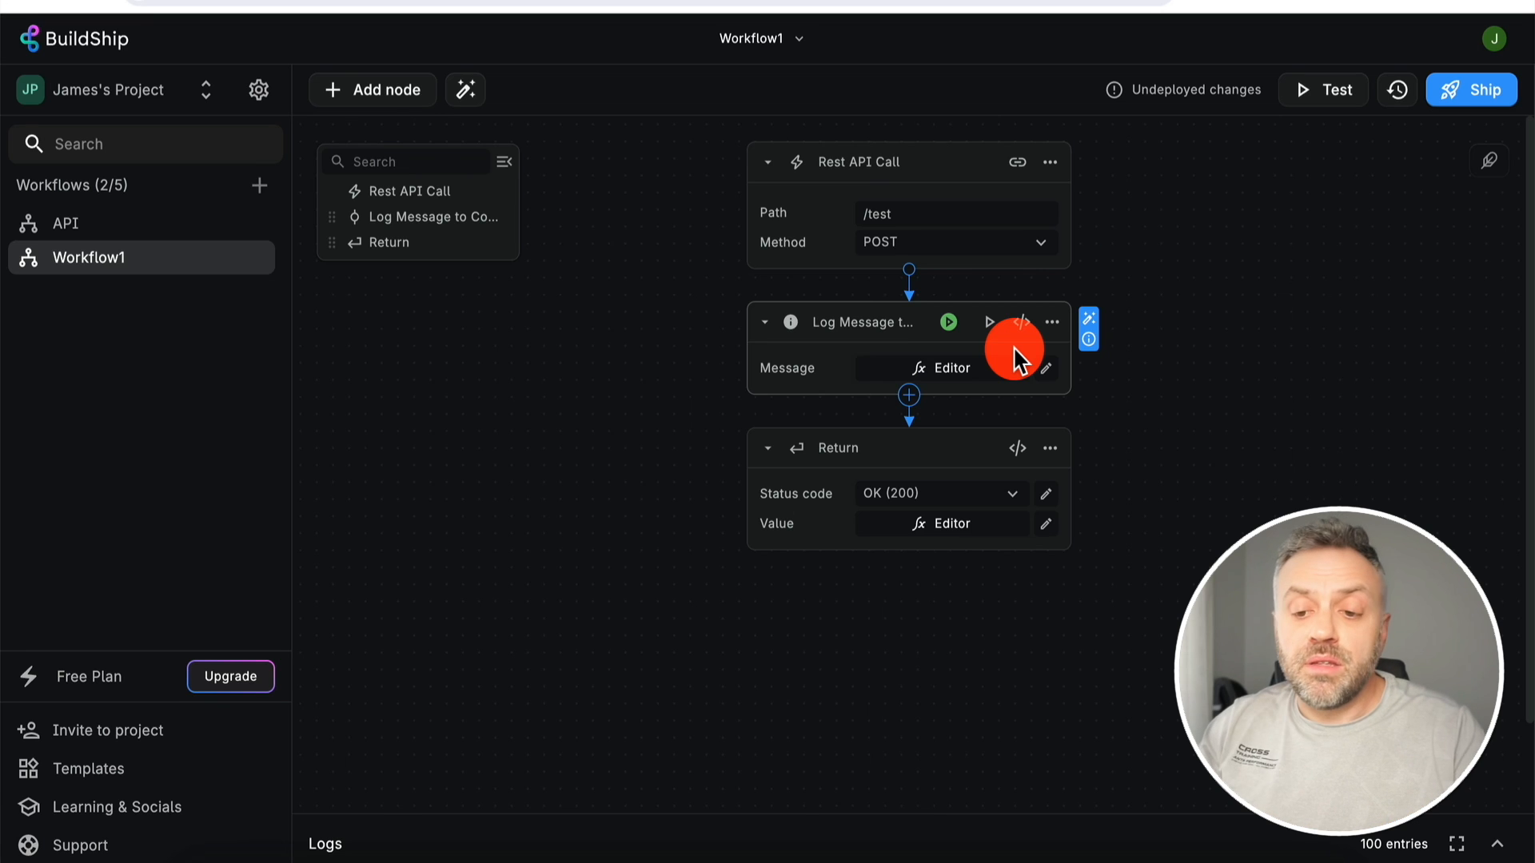
- Add an OpenAI Chat node below Log Message, found by searching 'openai' in Add Node
left_click(910, 395)
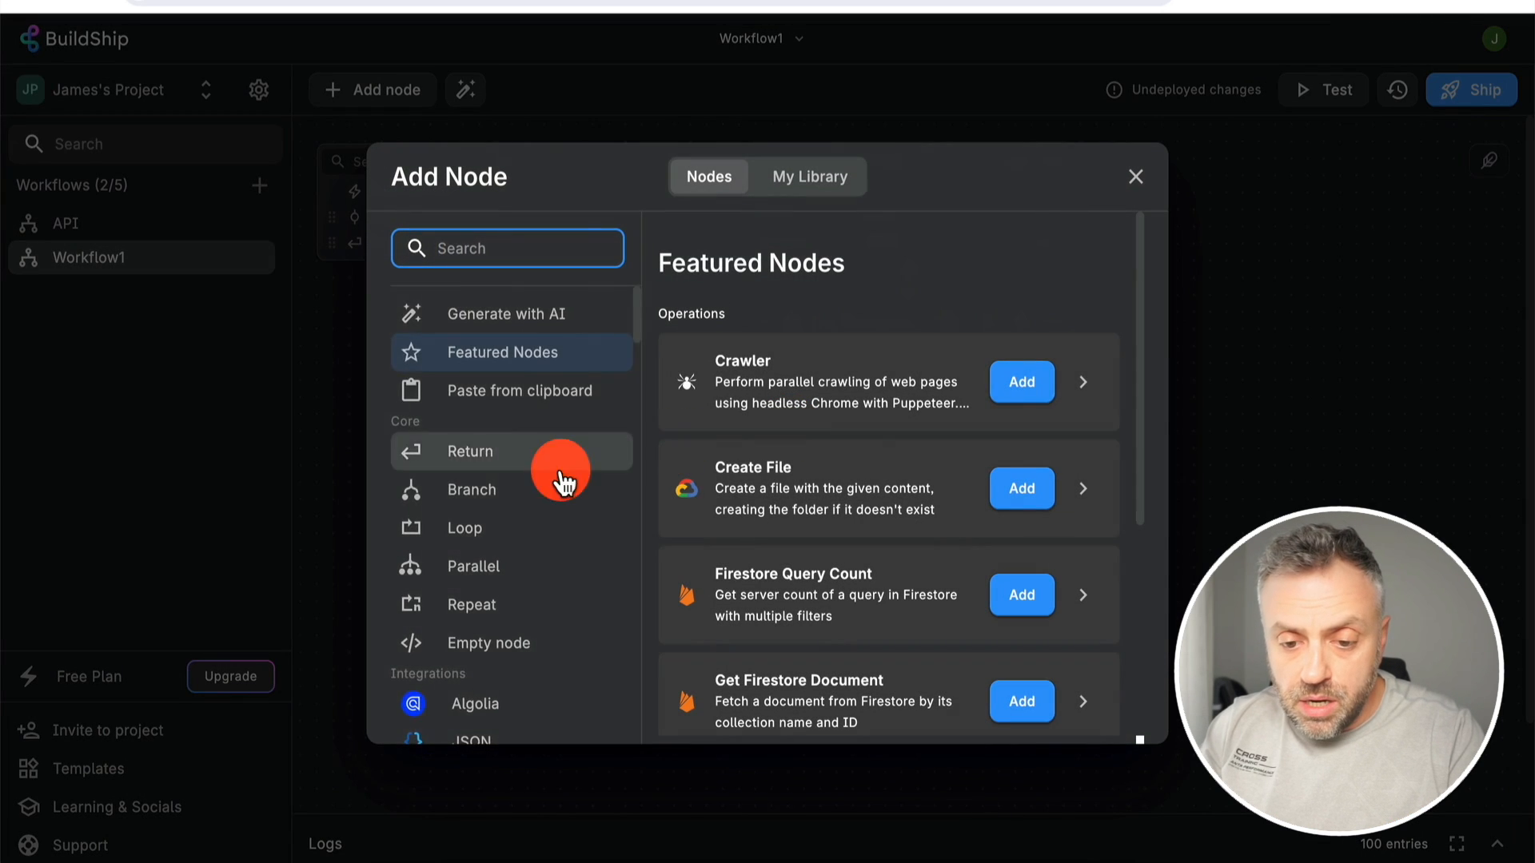
scroll(520, 496, "down", 10)
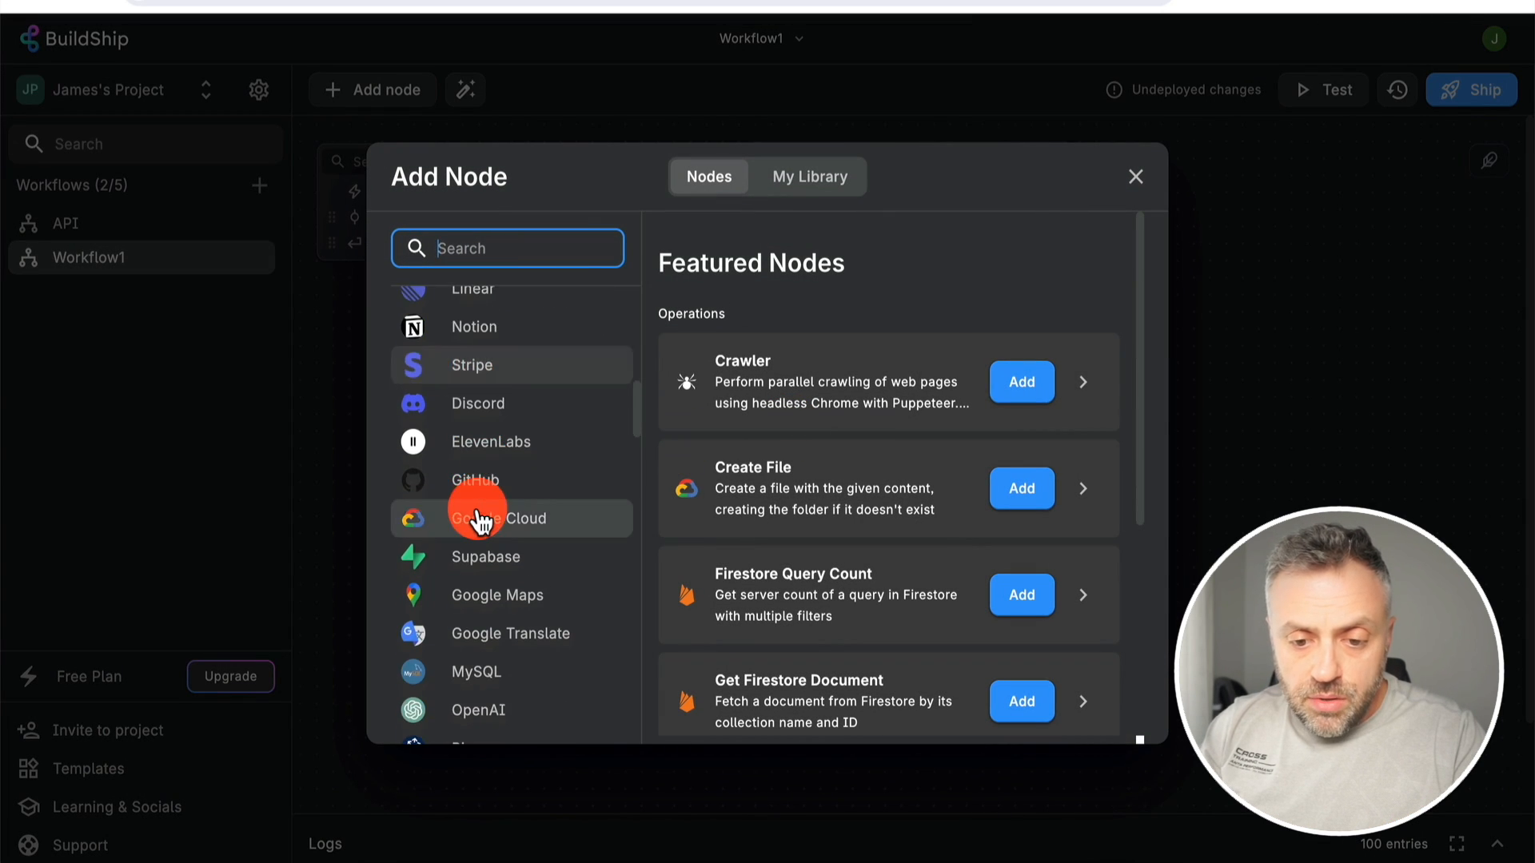
type("openai")
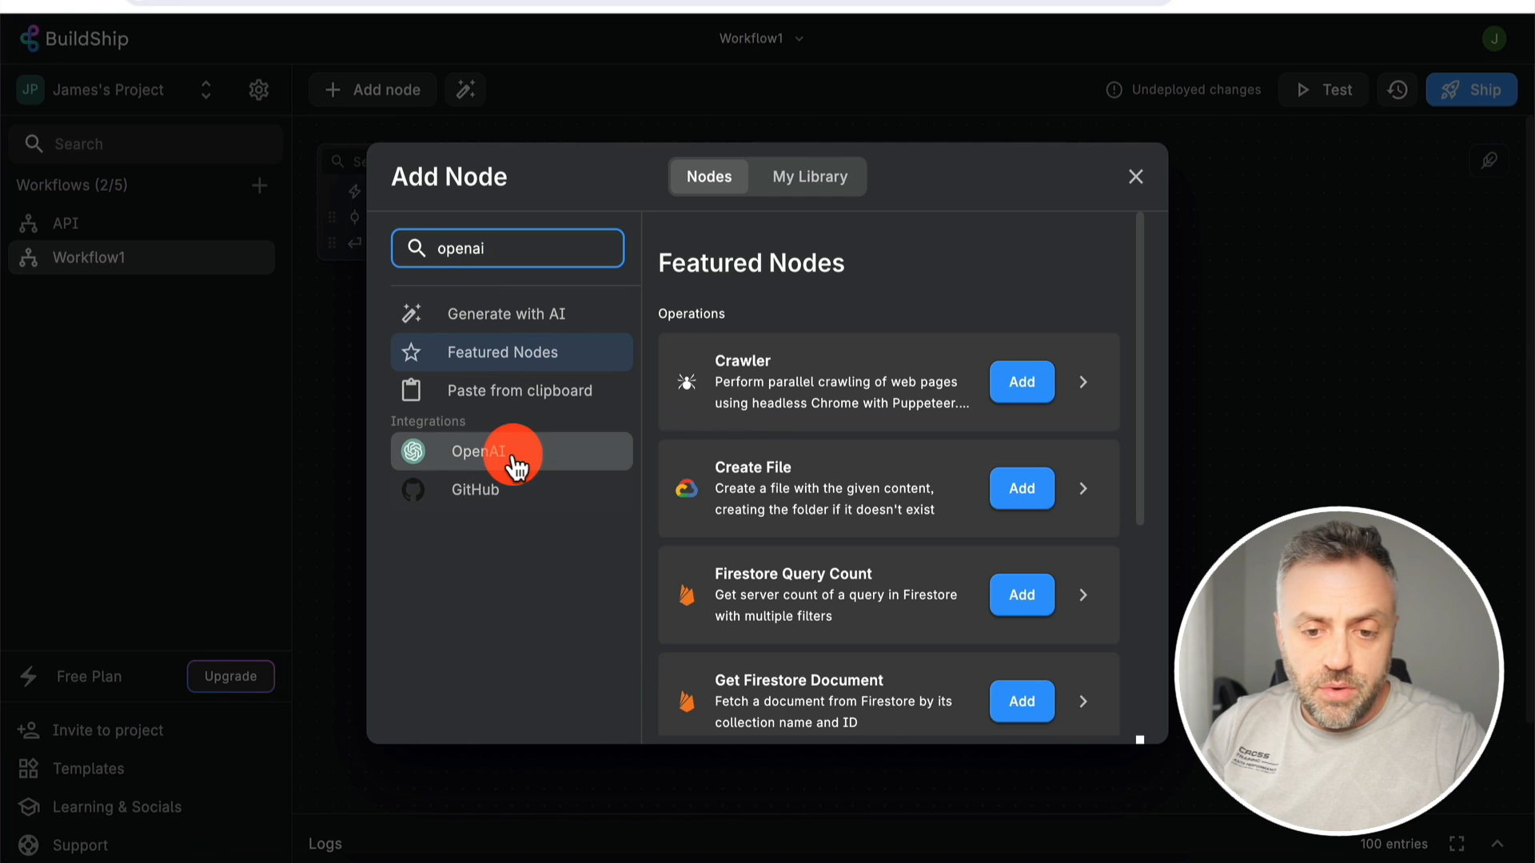
left_click(516, 466)
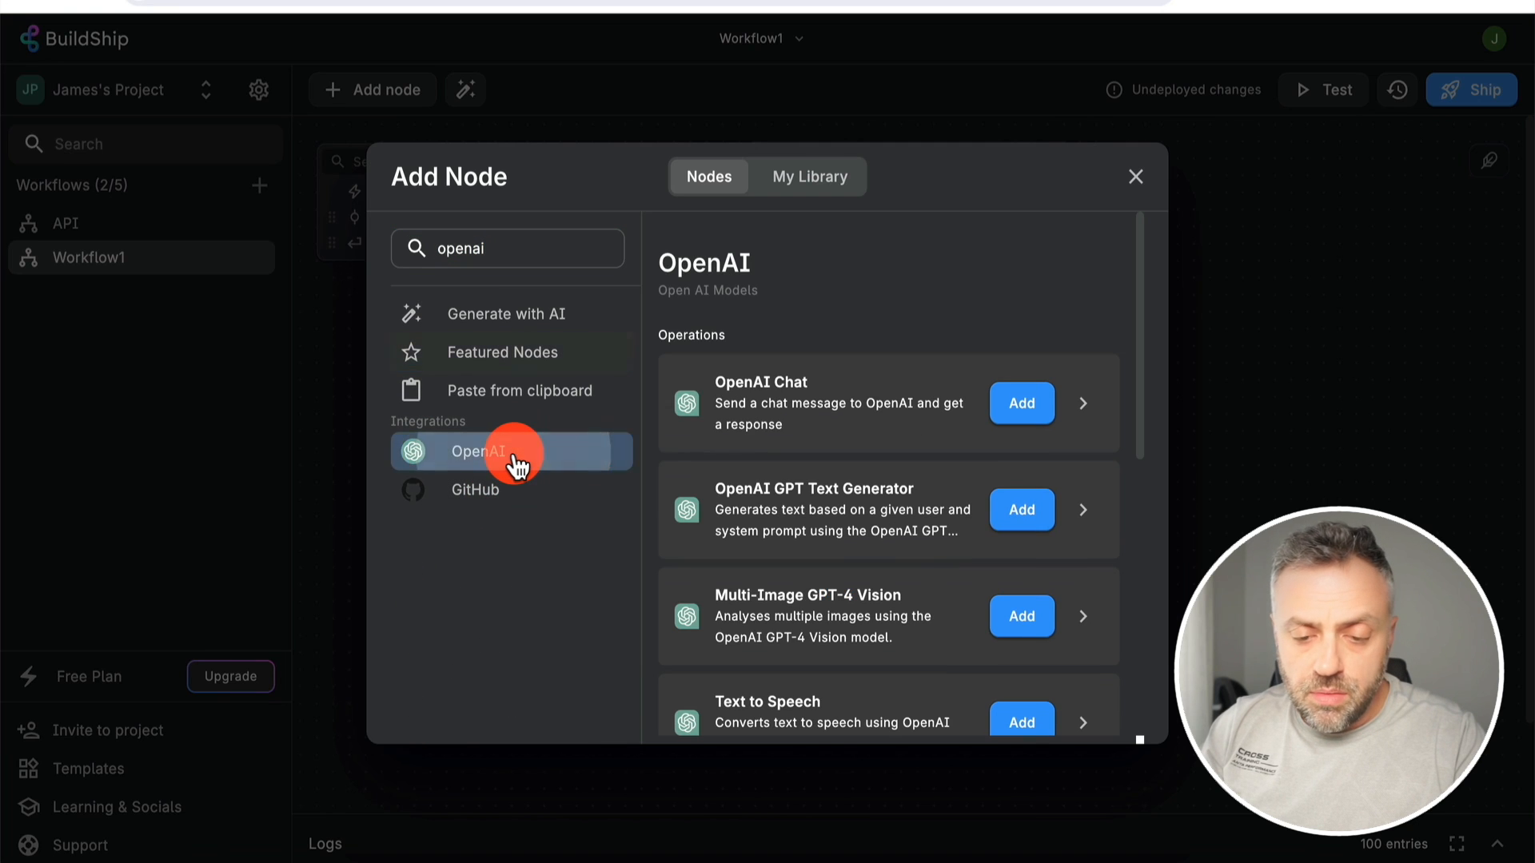
left_click(1007, 409)
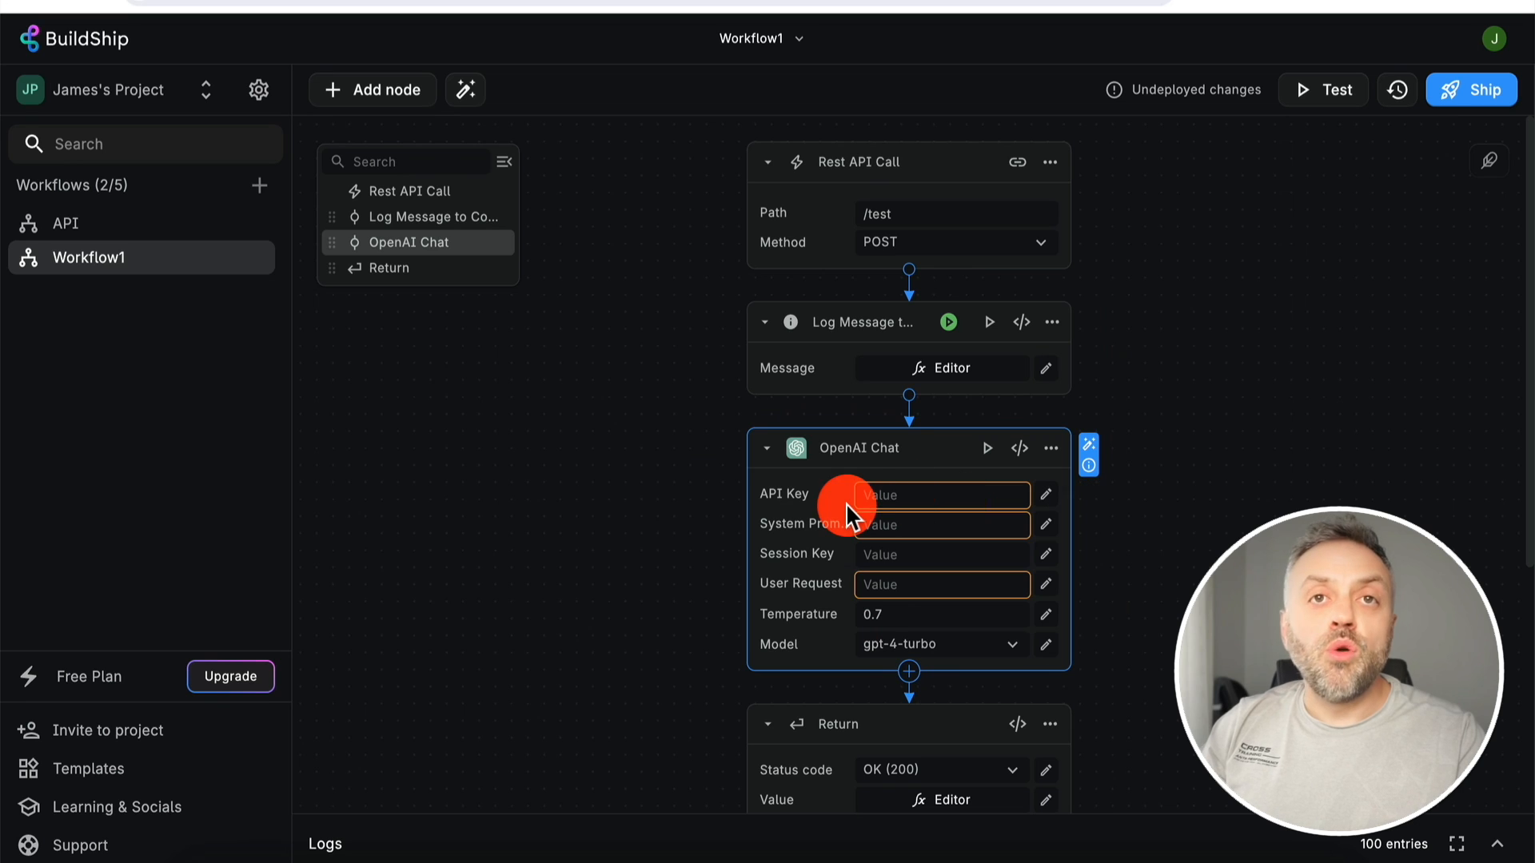
- Run OpenAI Chat with the pasted API key, 'Whats the capital of Mexico?' and gpt-4-turbo
left_click(989, 450)
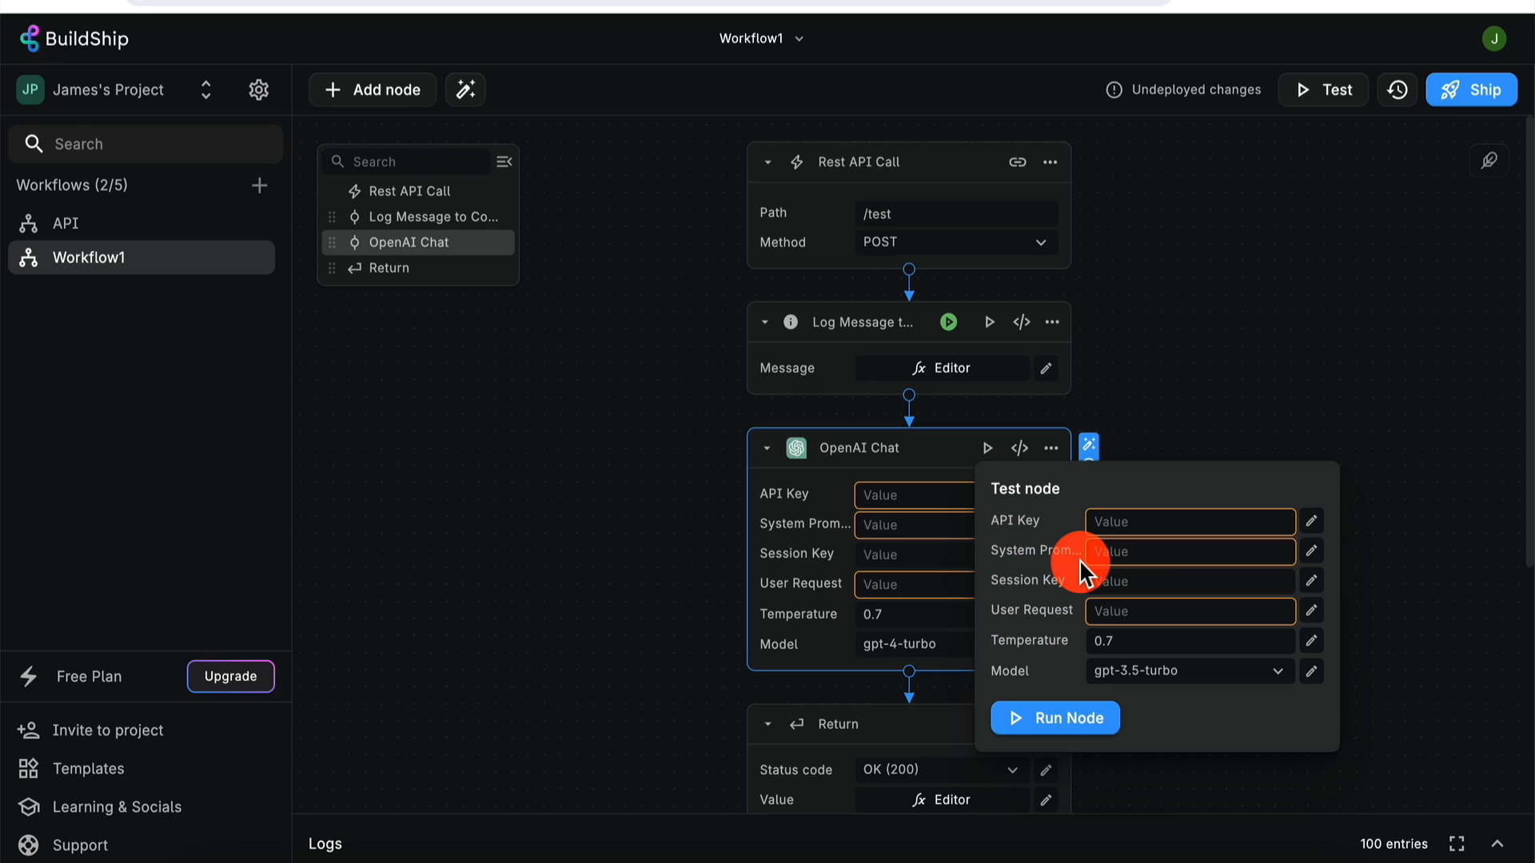
left_click(1135, 523)
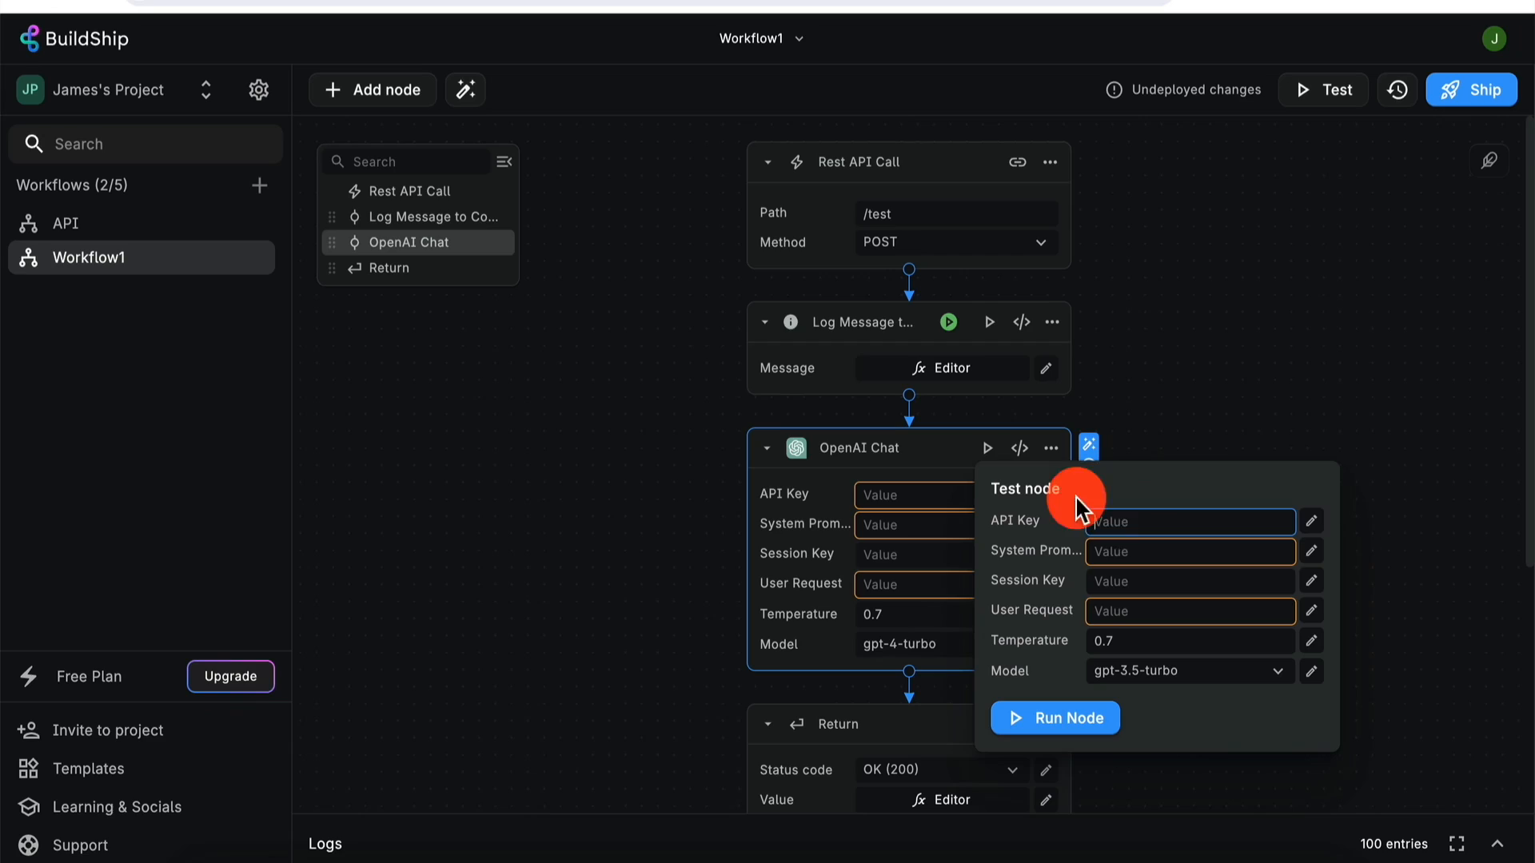
key("ctrl+v")
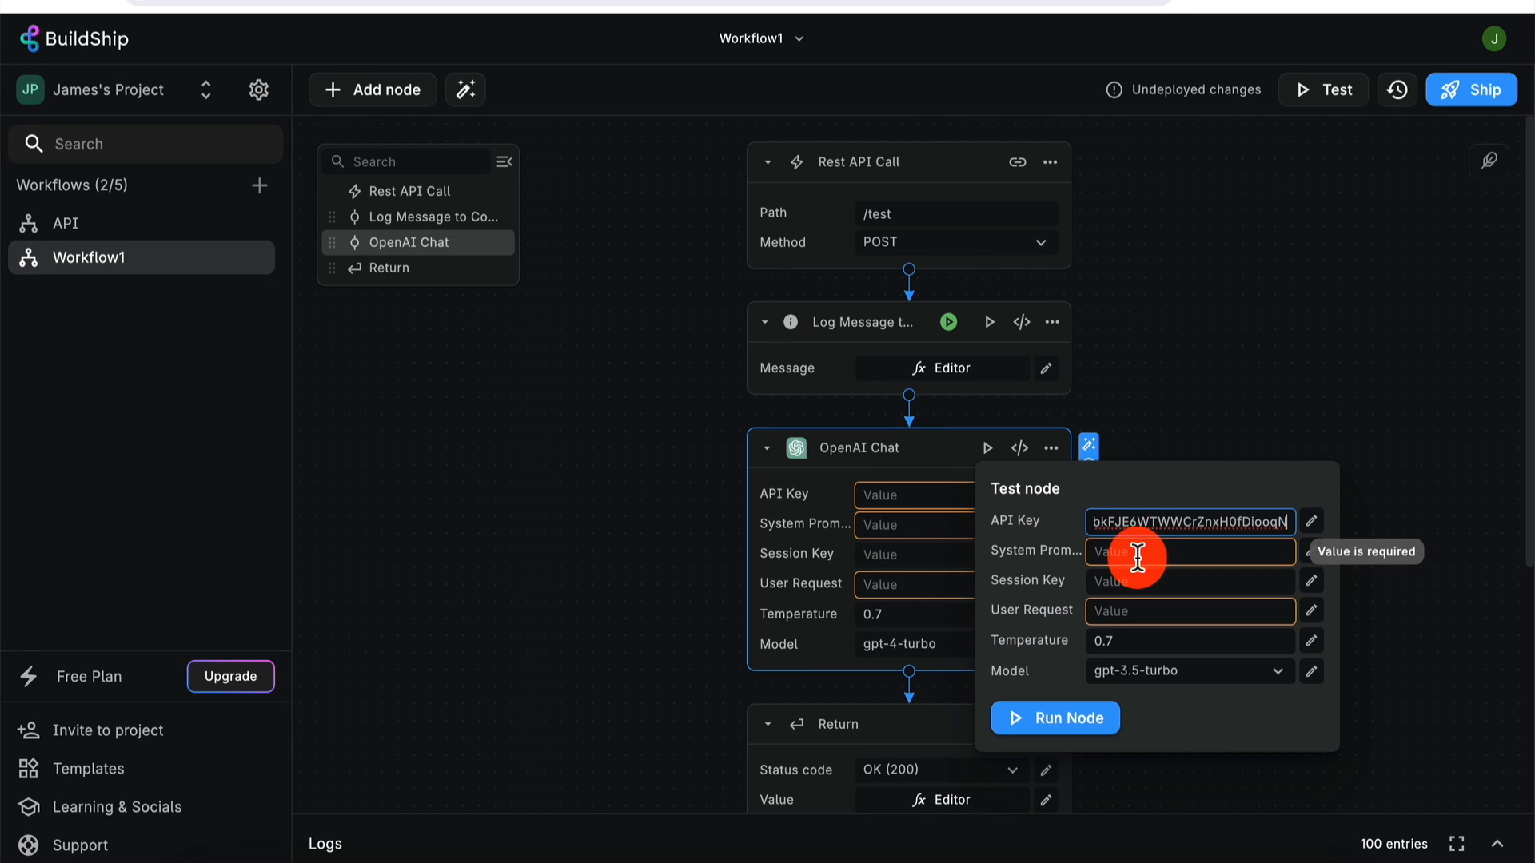
left_click(1137, 557)
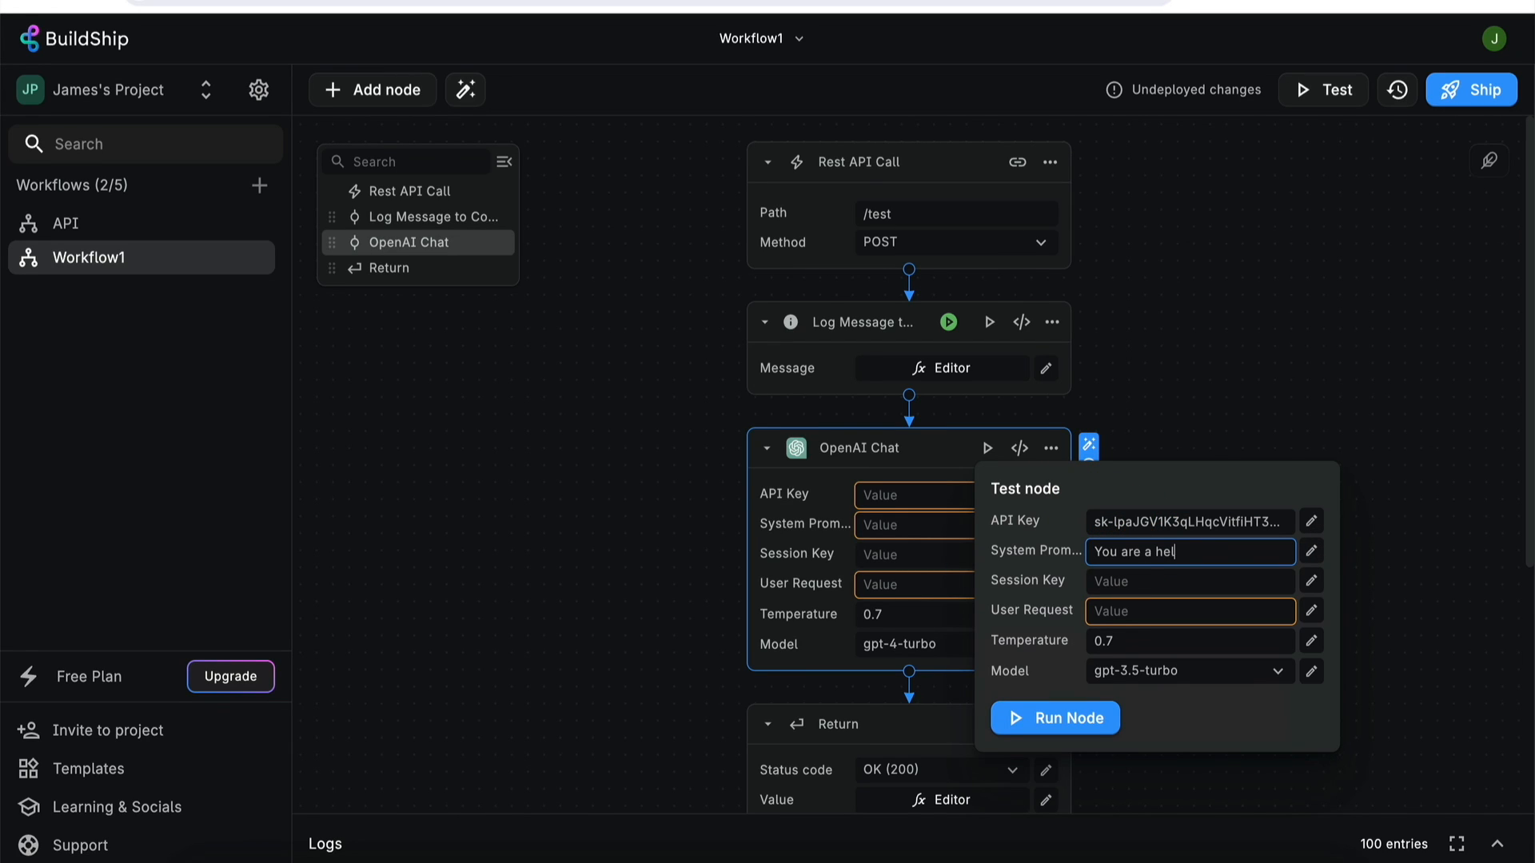
type("stant")
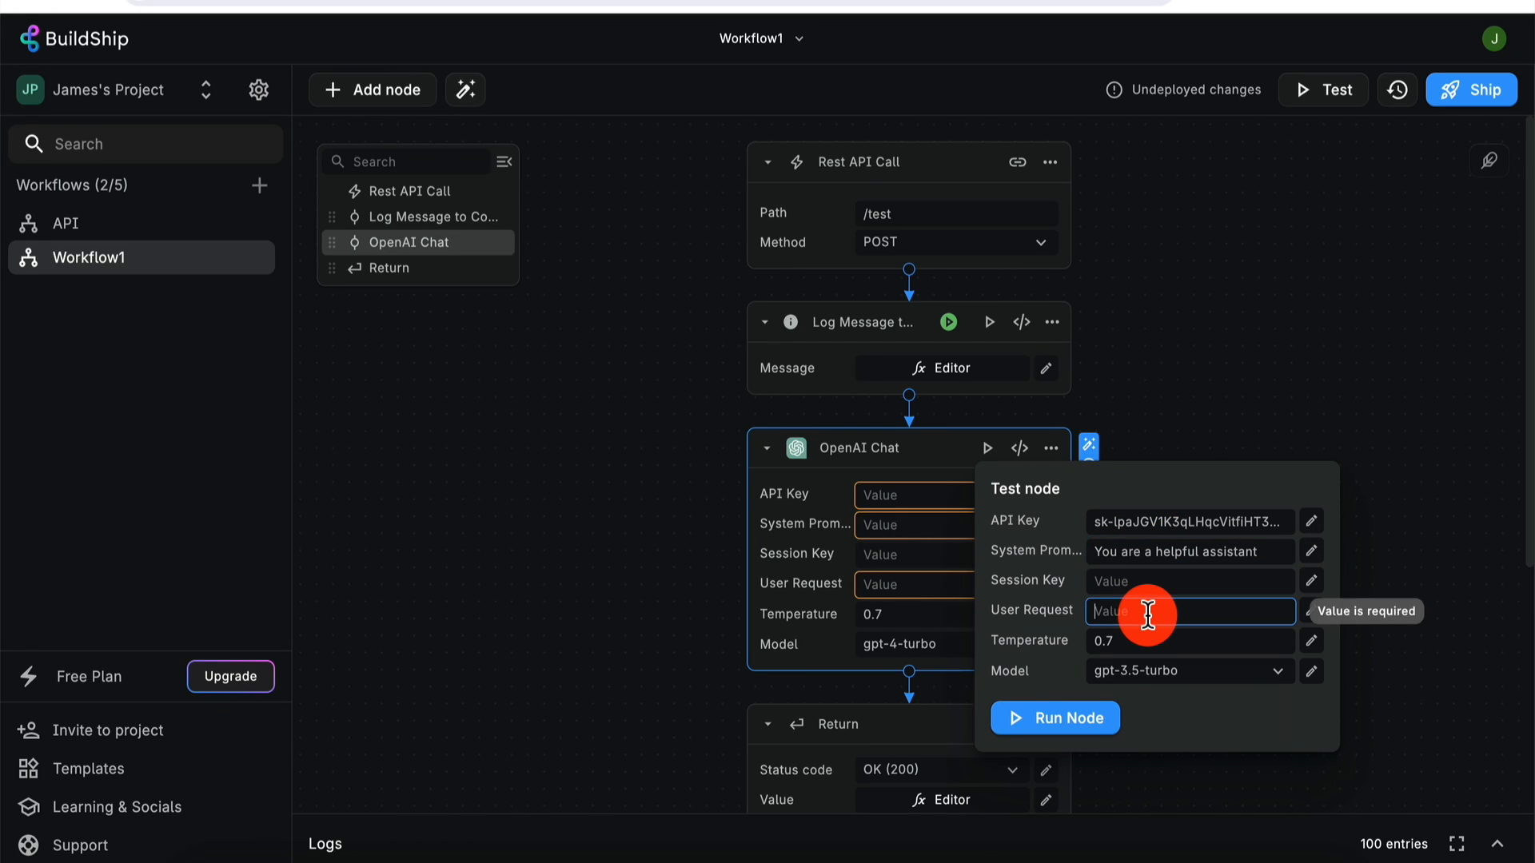
type("Whats the capital of Mexico?")
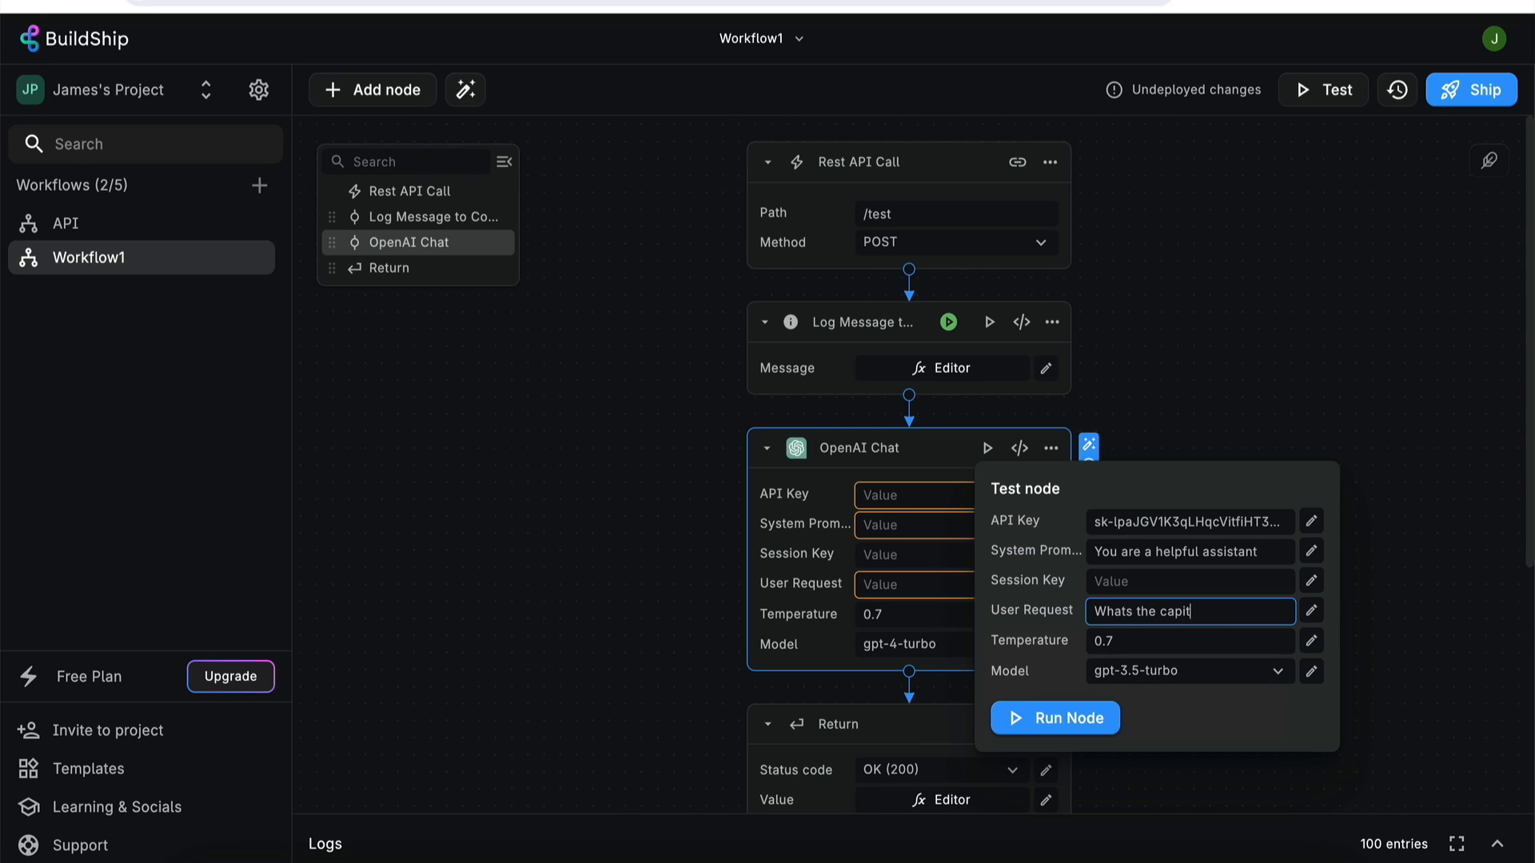
left_click(1167, 673)
left_click(1181, 711)
left_click(1064, 724)
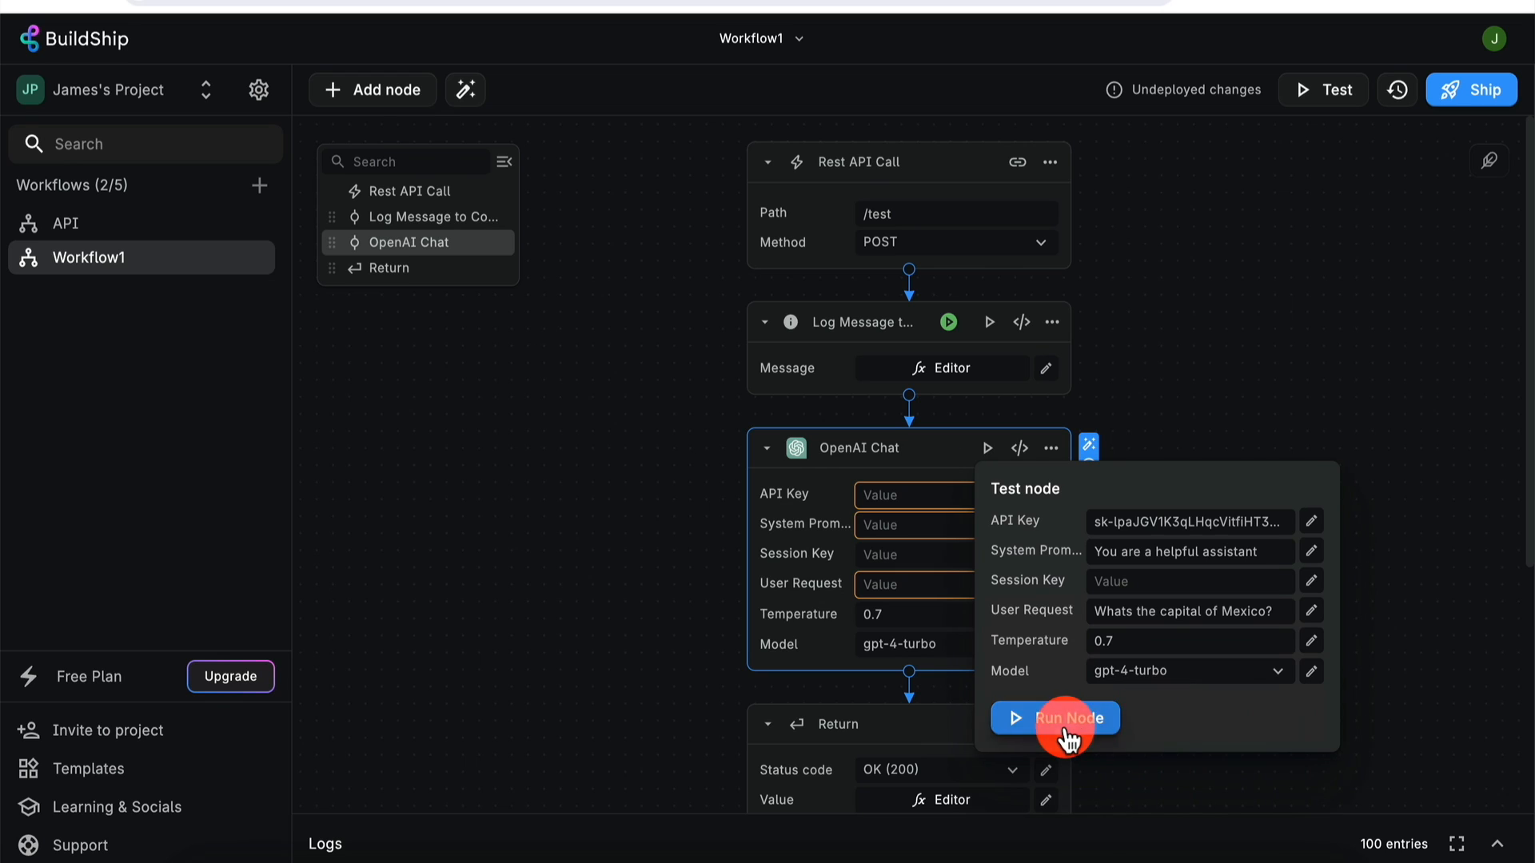
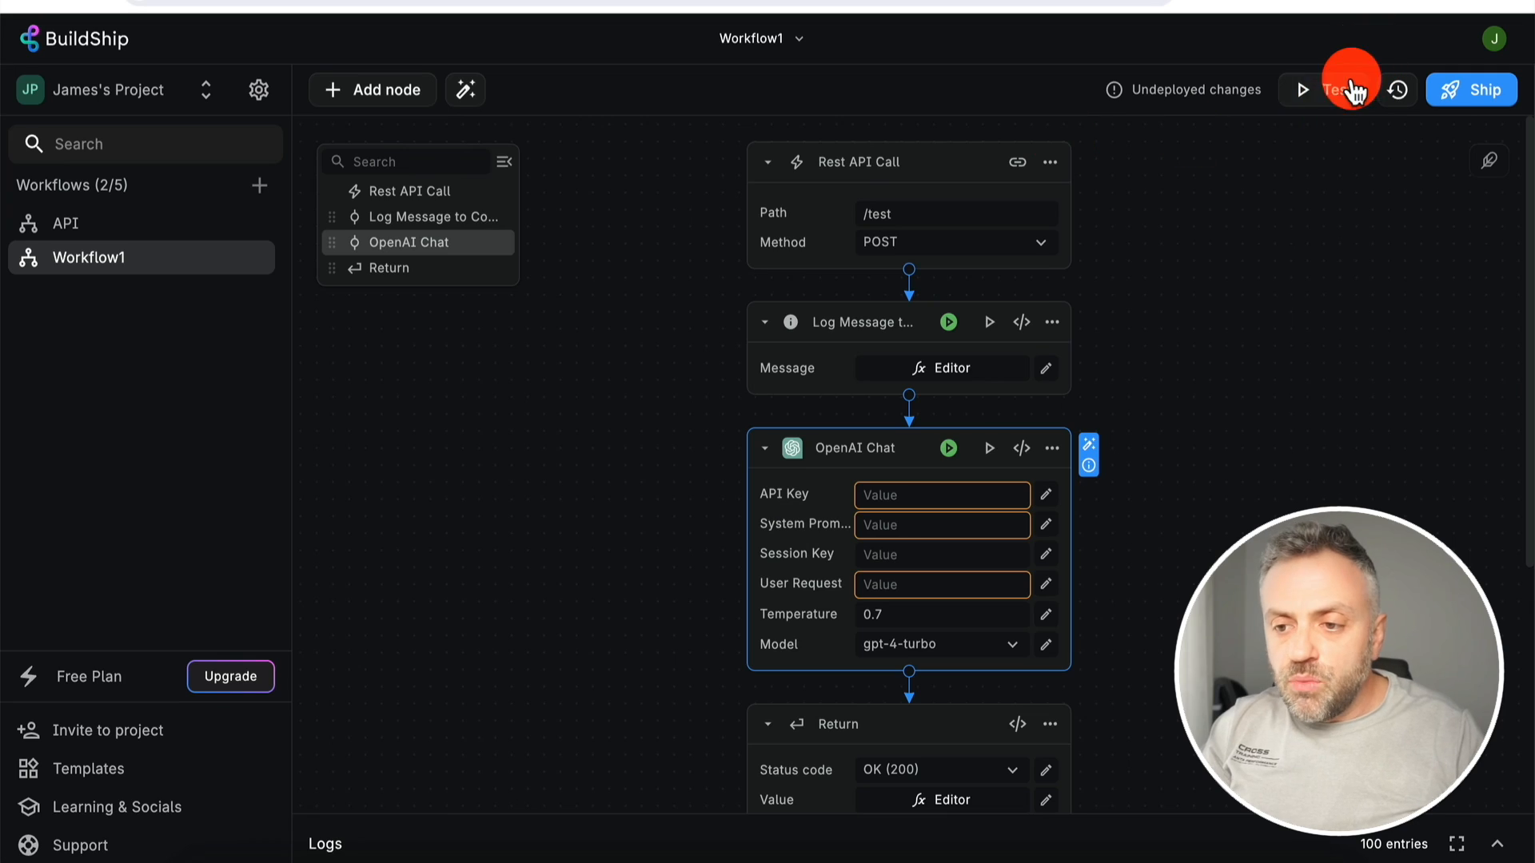
- Review the workflow test panel and OpenAI Chat's last run output, then open Add Node
left_click(1351, 88)
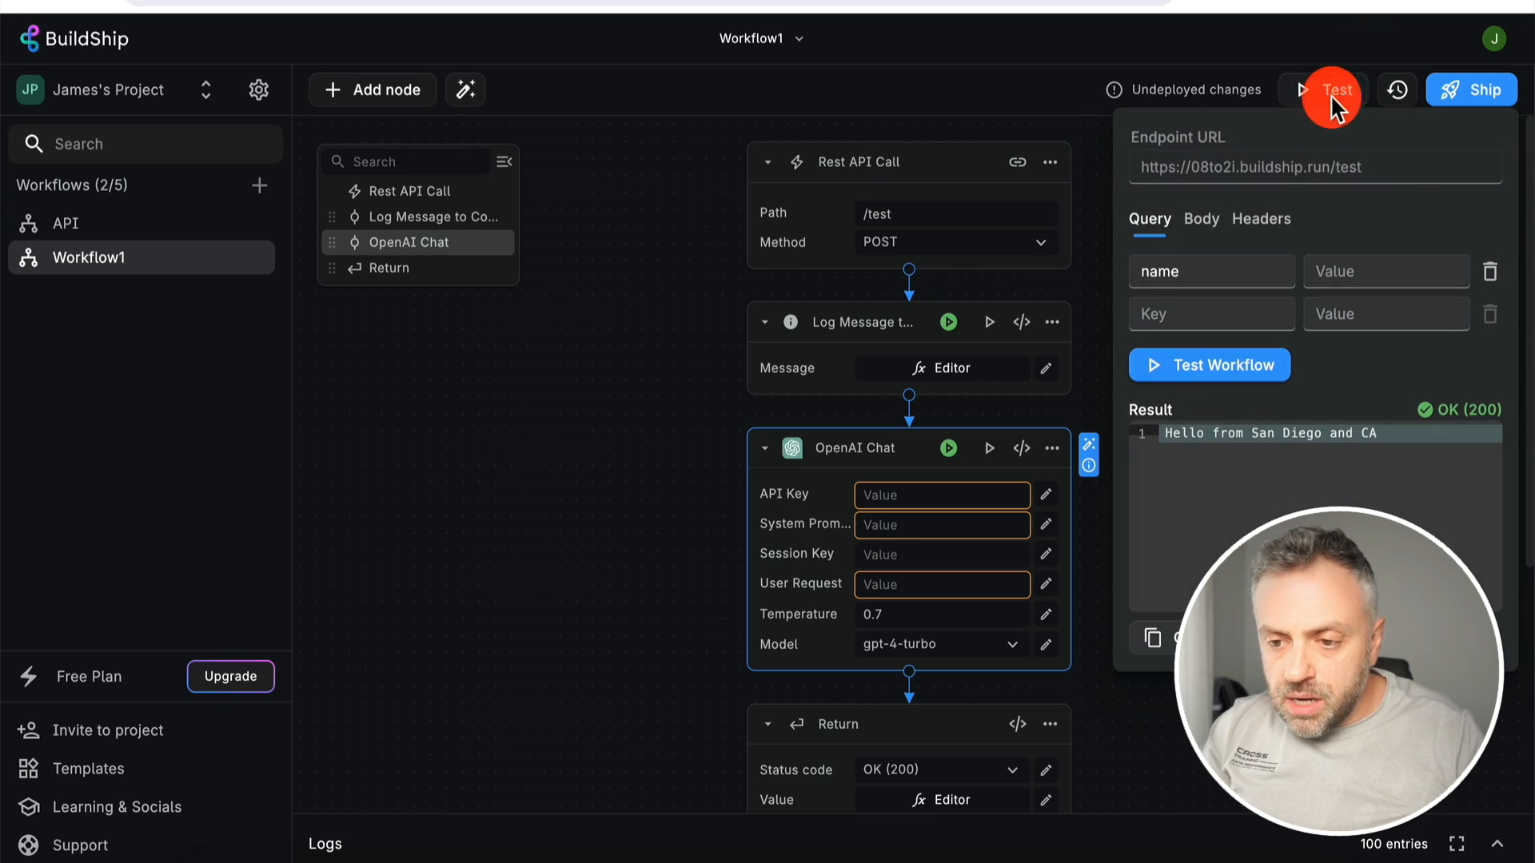
left_click(1259, 707)
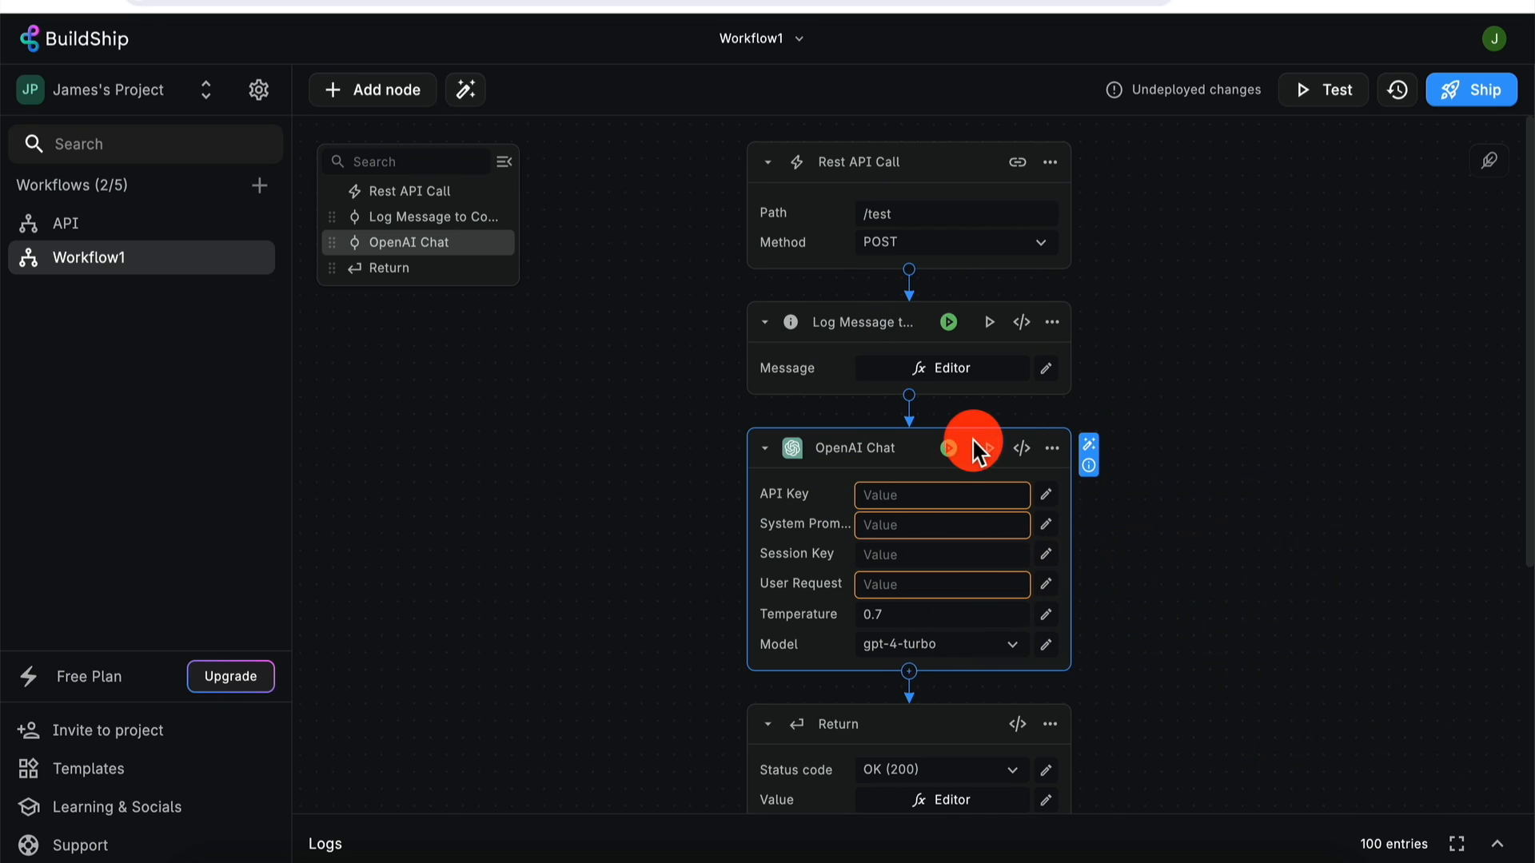
left_click(949, 449)
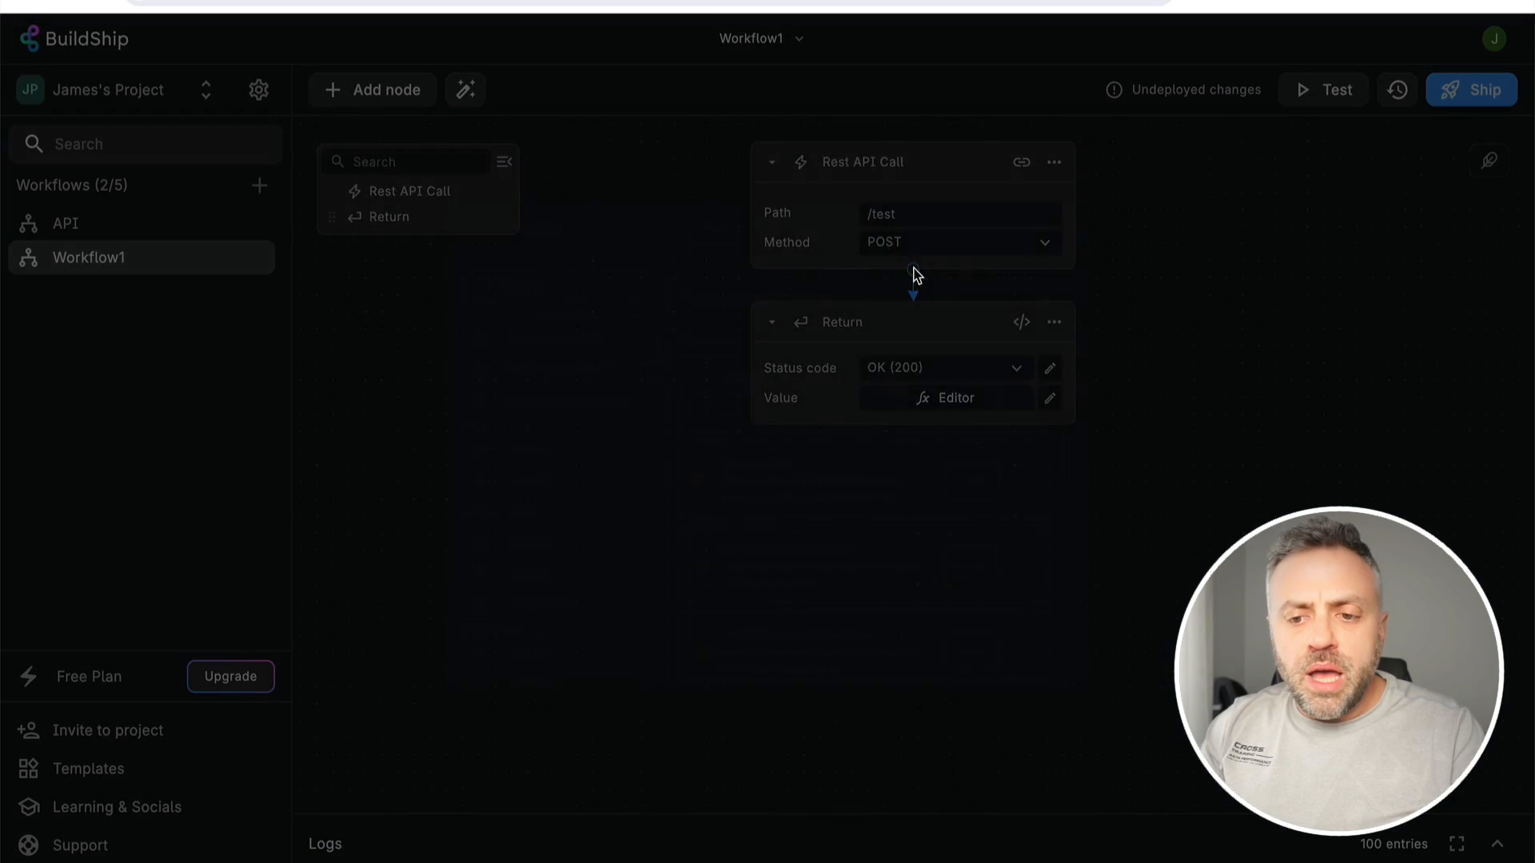
left_click(557, 396)
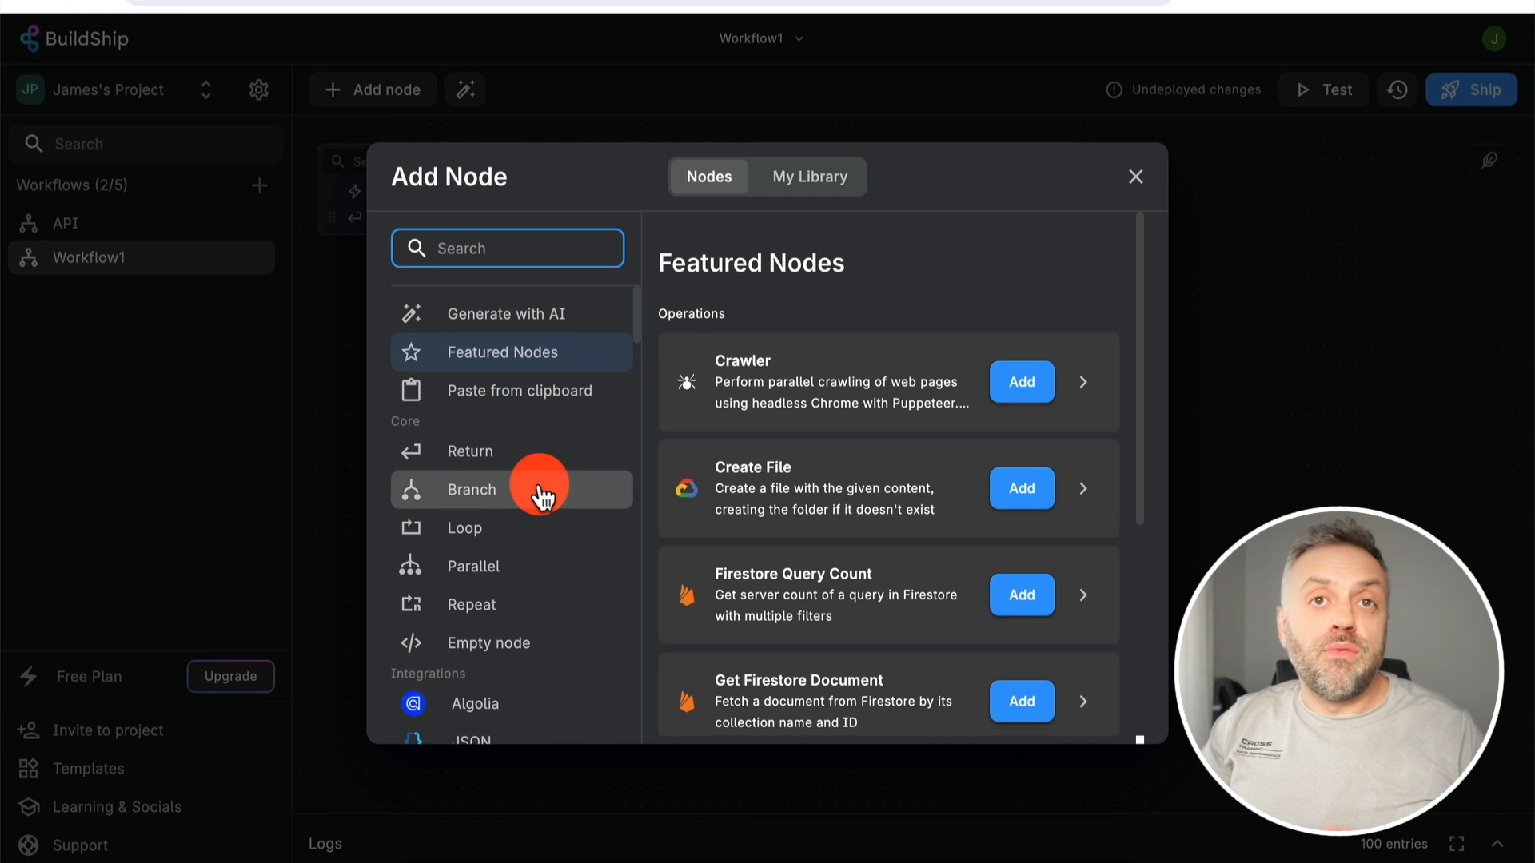
- Insert a Core Empty node between the Rest API Call trigger and Return
scroll(541, 496, "down", 10)
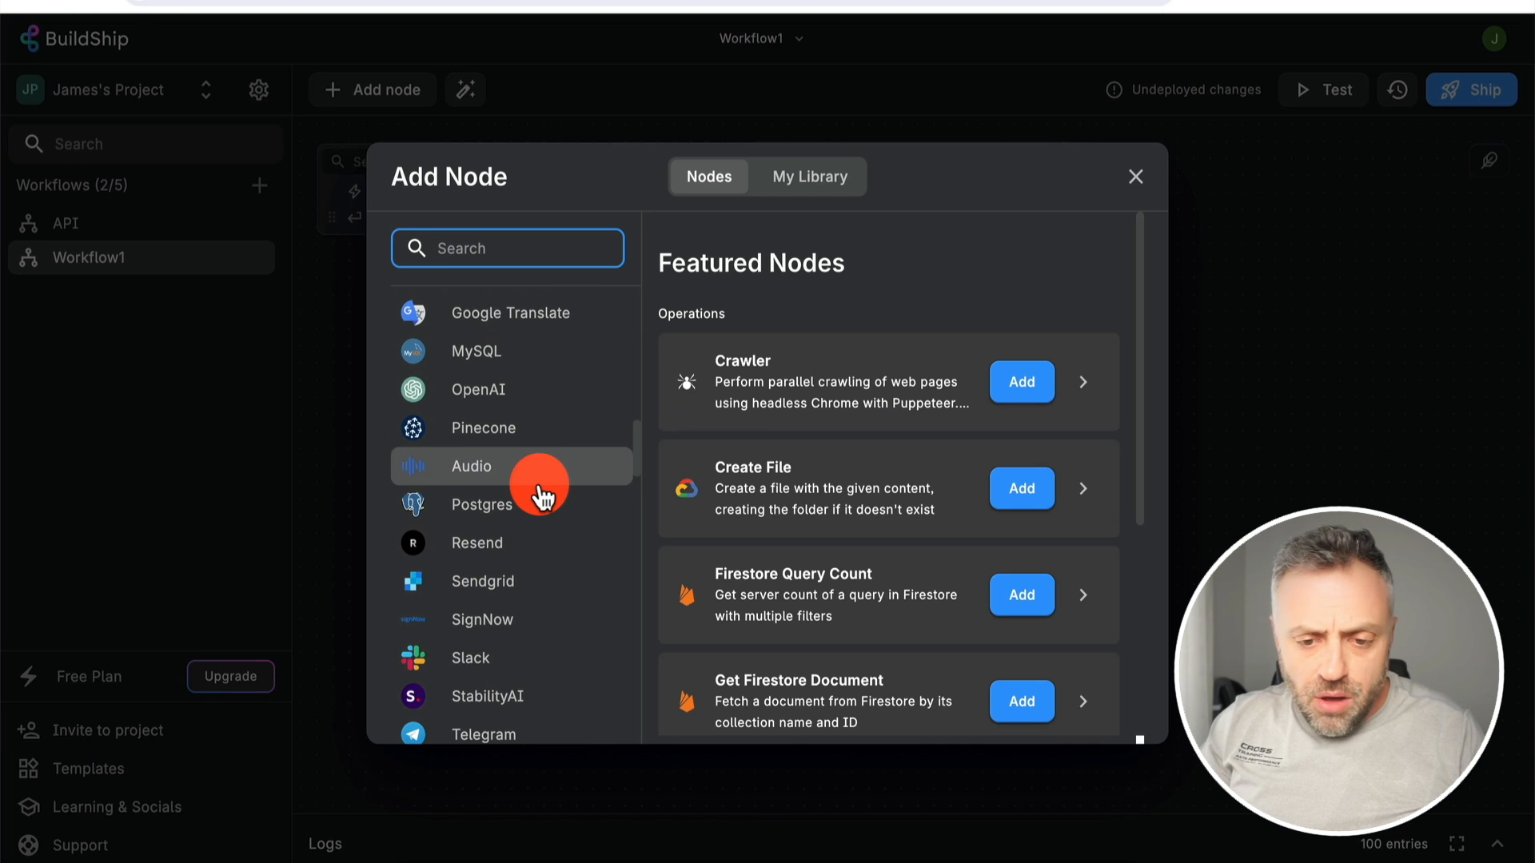
scroll(541, 496, "down", 10)
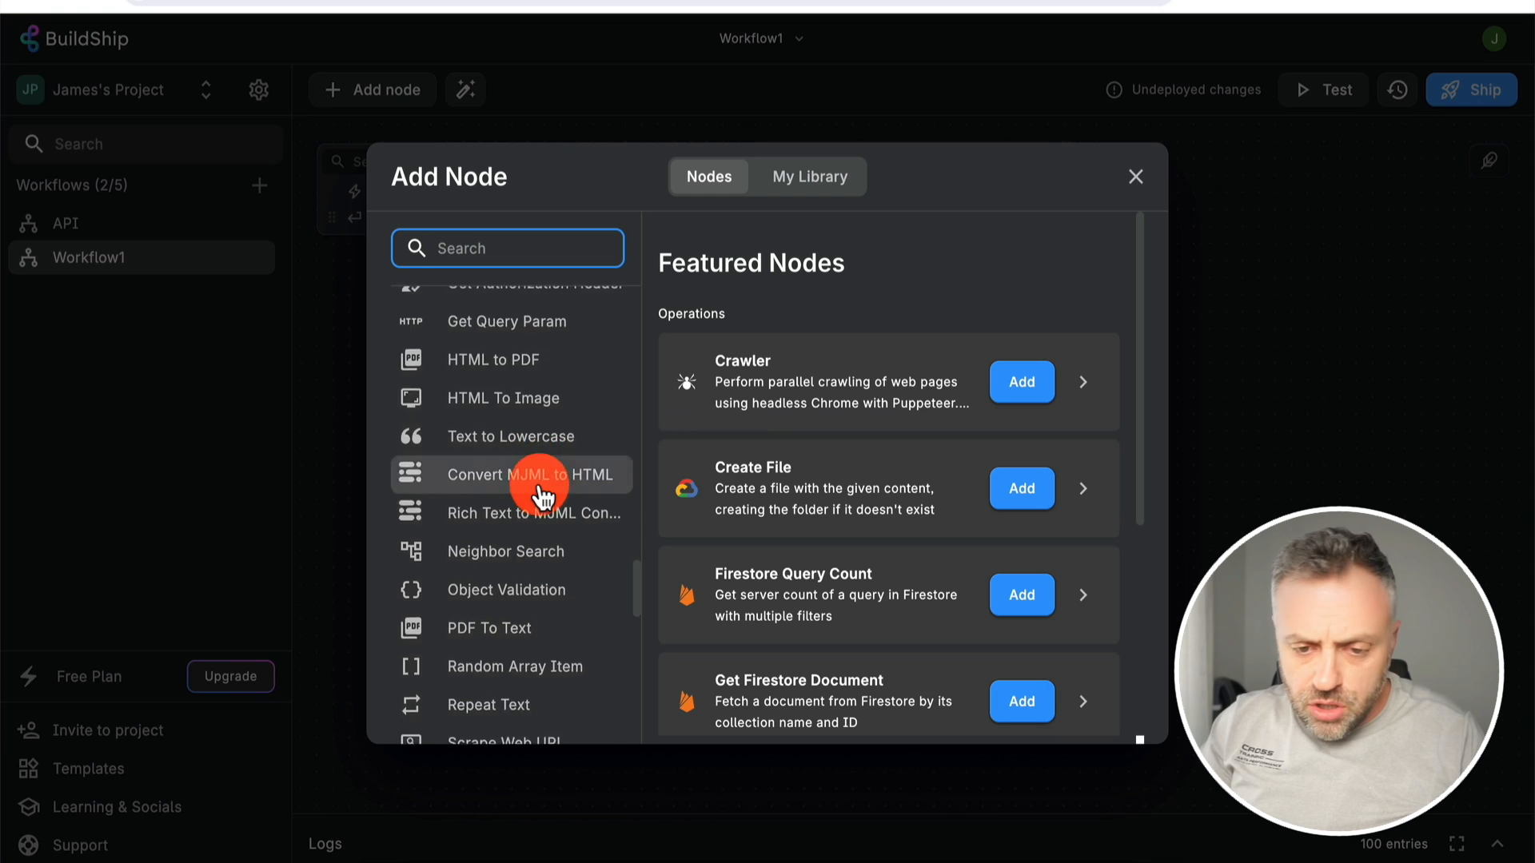
scroll(541, 495, "up", 20)
scroll(541, 496, "up", 3)
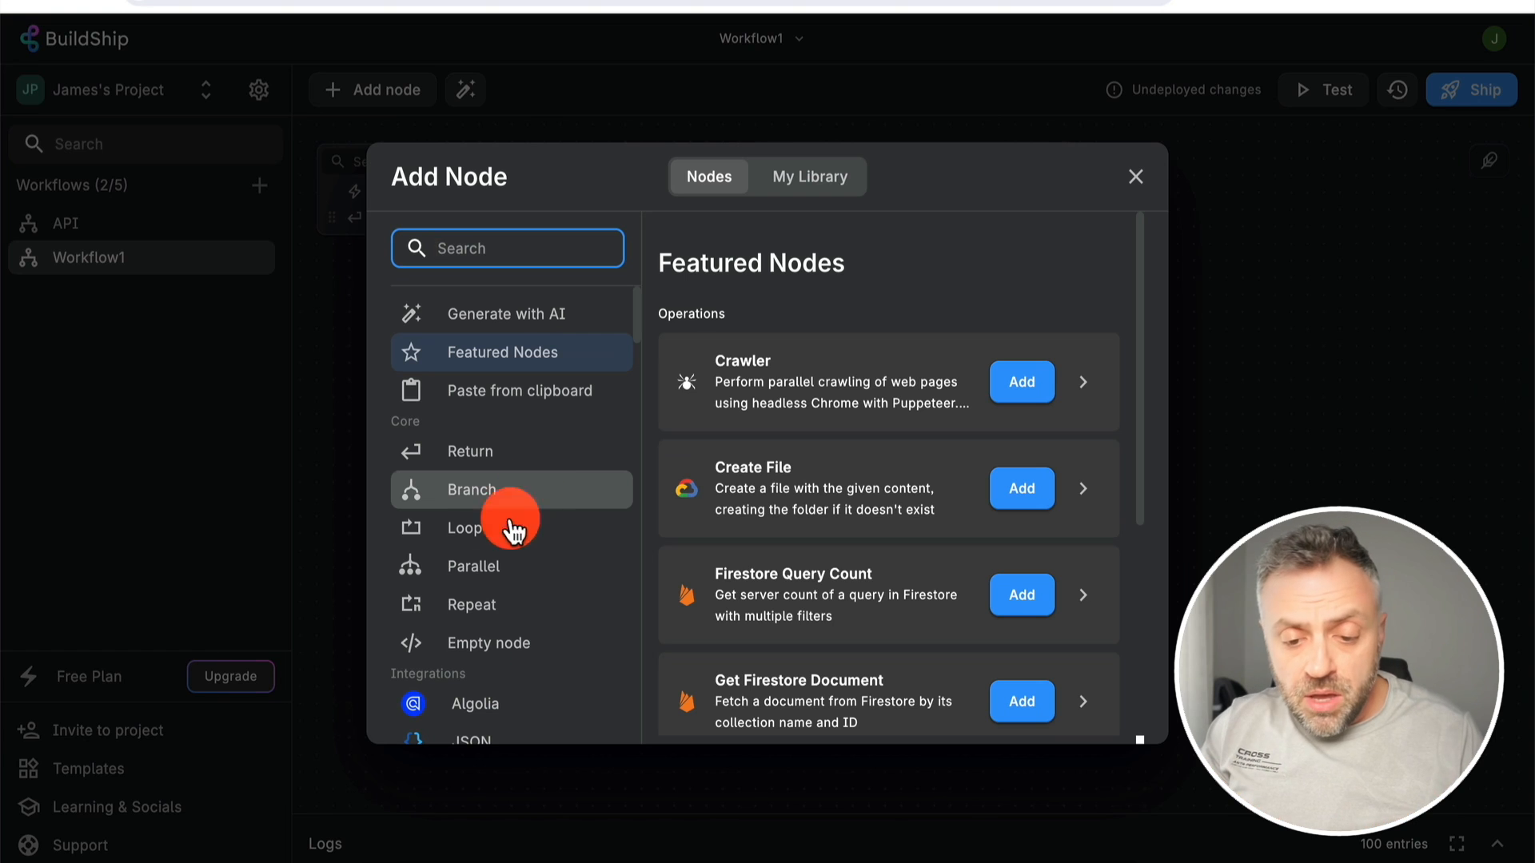
left_click(502, 658)
left_click(1081, 715)
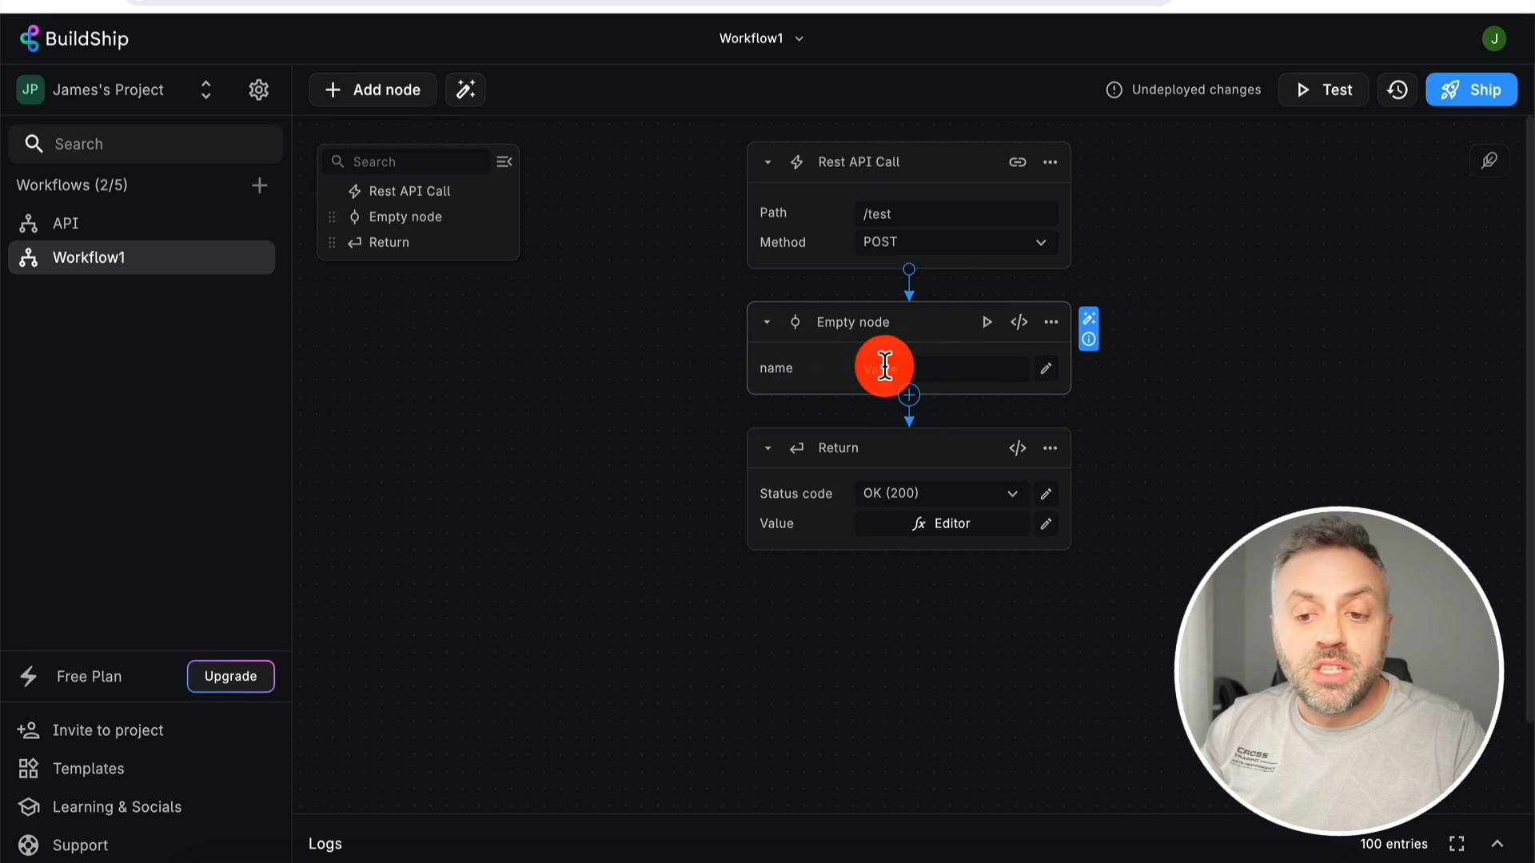
- Add a second input to the Empty node with key 'city' and label 'City'
left_click(925, 370)
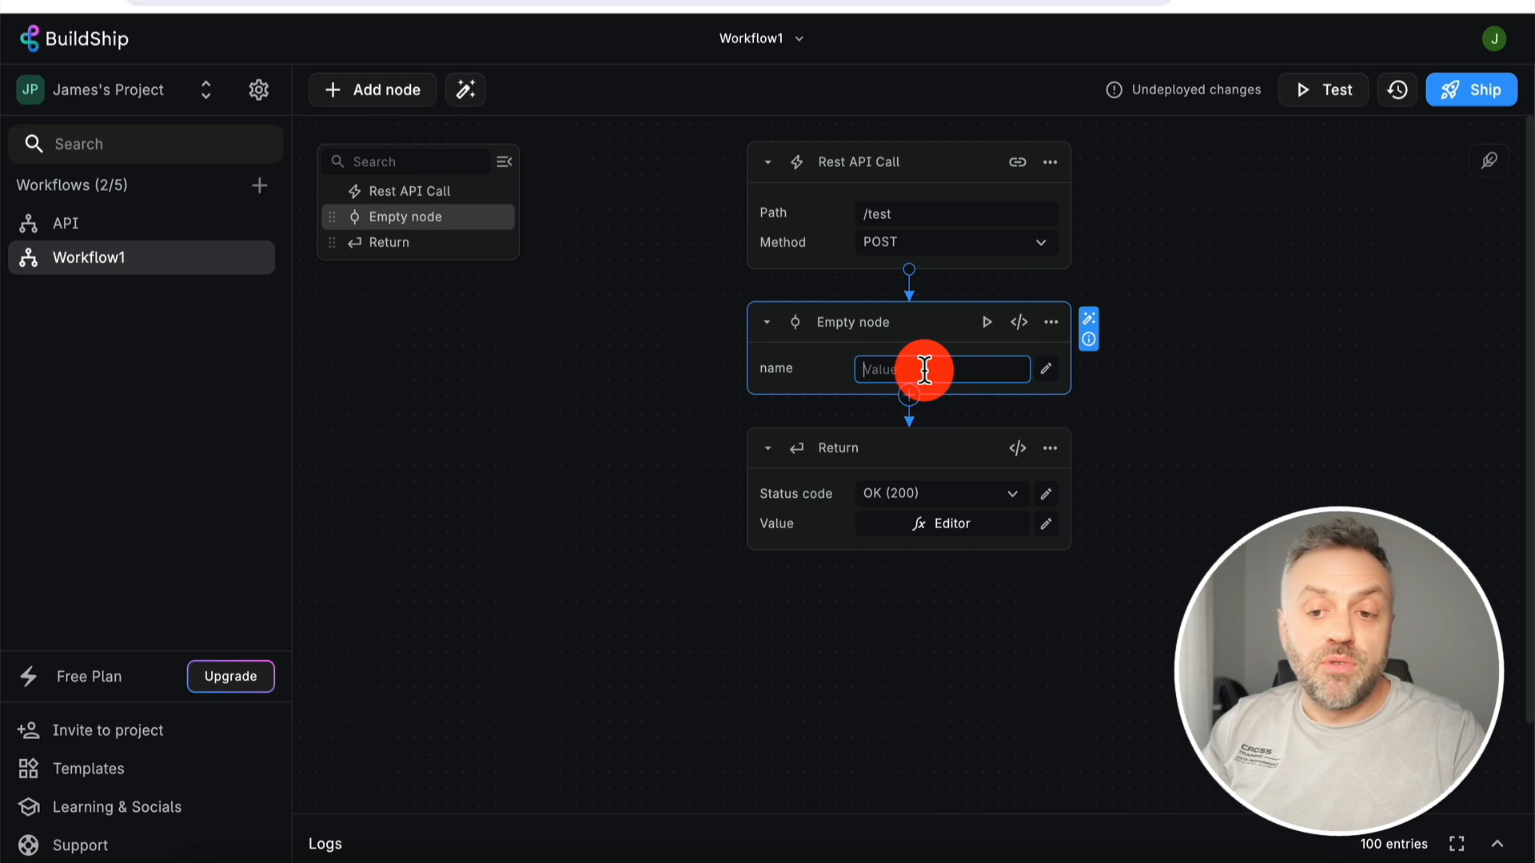
left_click(1019, 322)
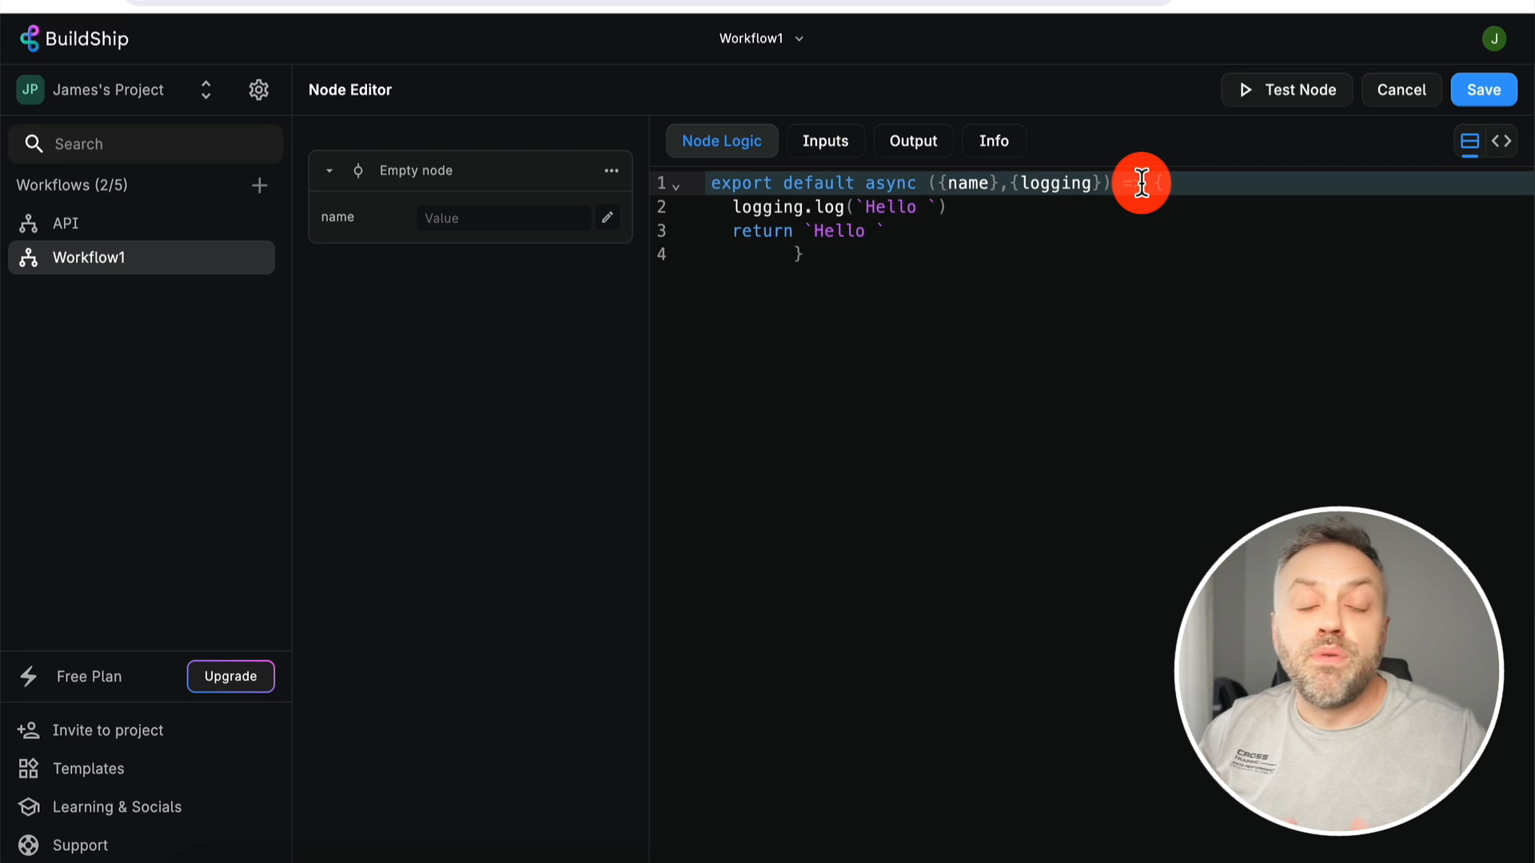
left_click(847, 151)
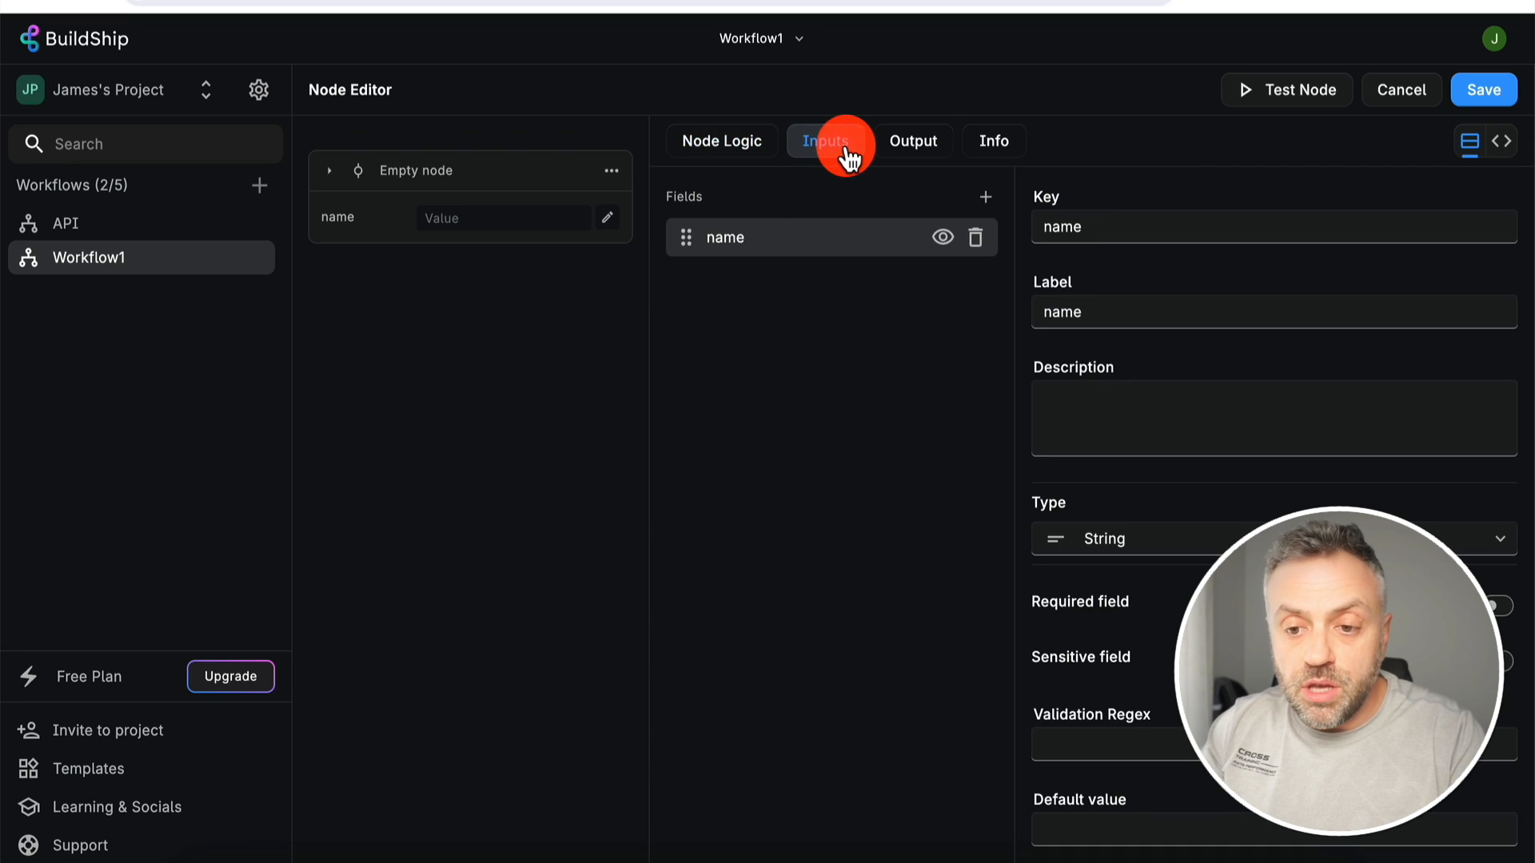
left_click(985, 198)
left_click(775, 288)
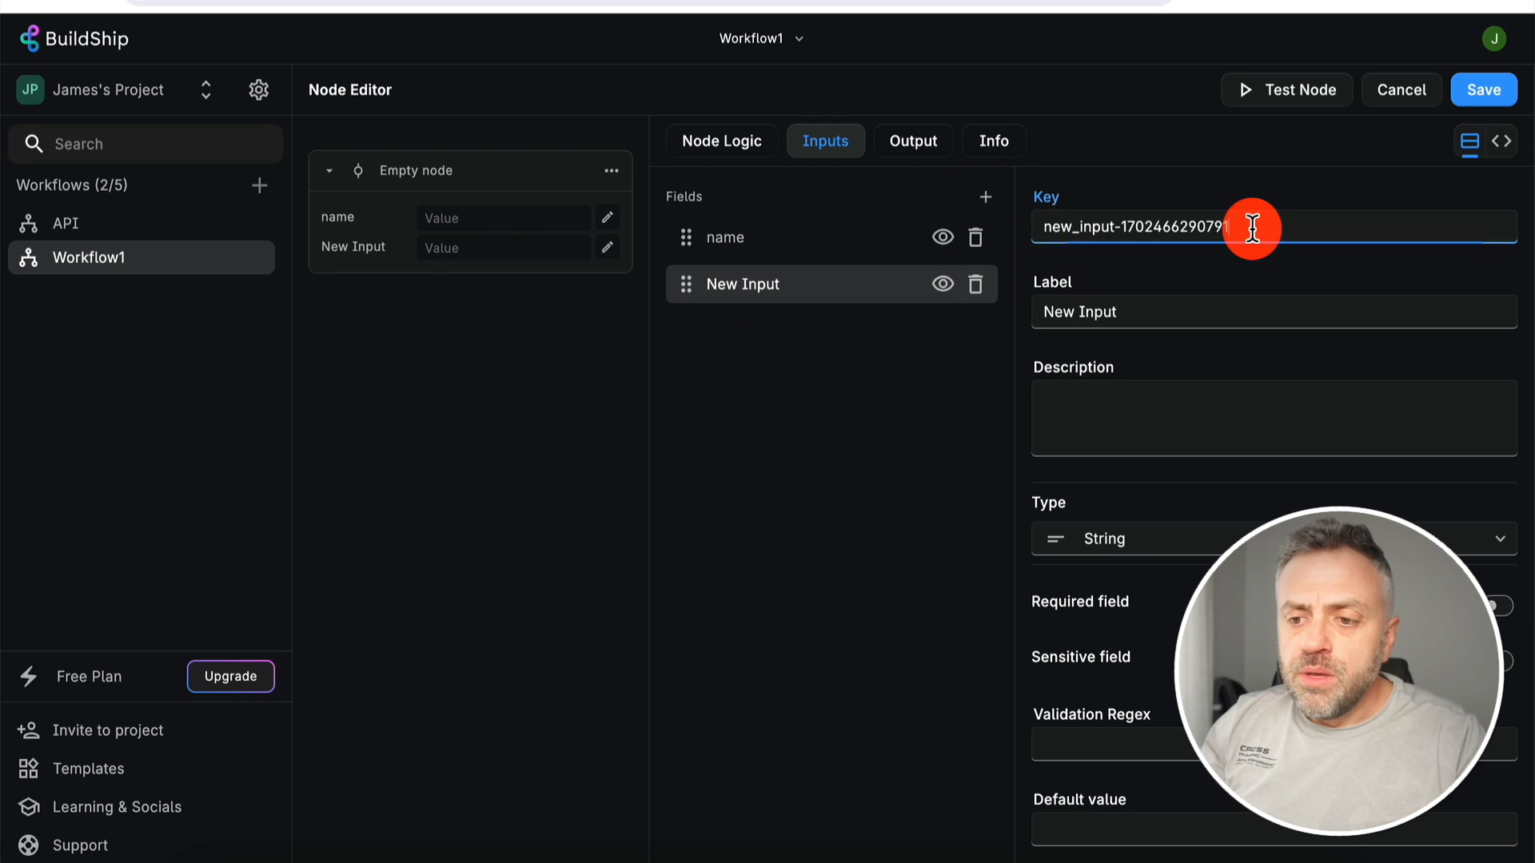
triple_click(1251, 228)
type("city")
triple_click(1147, 302)
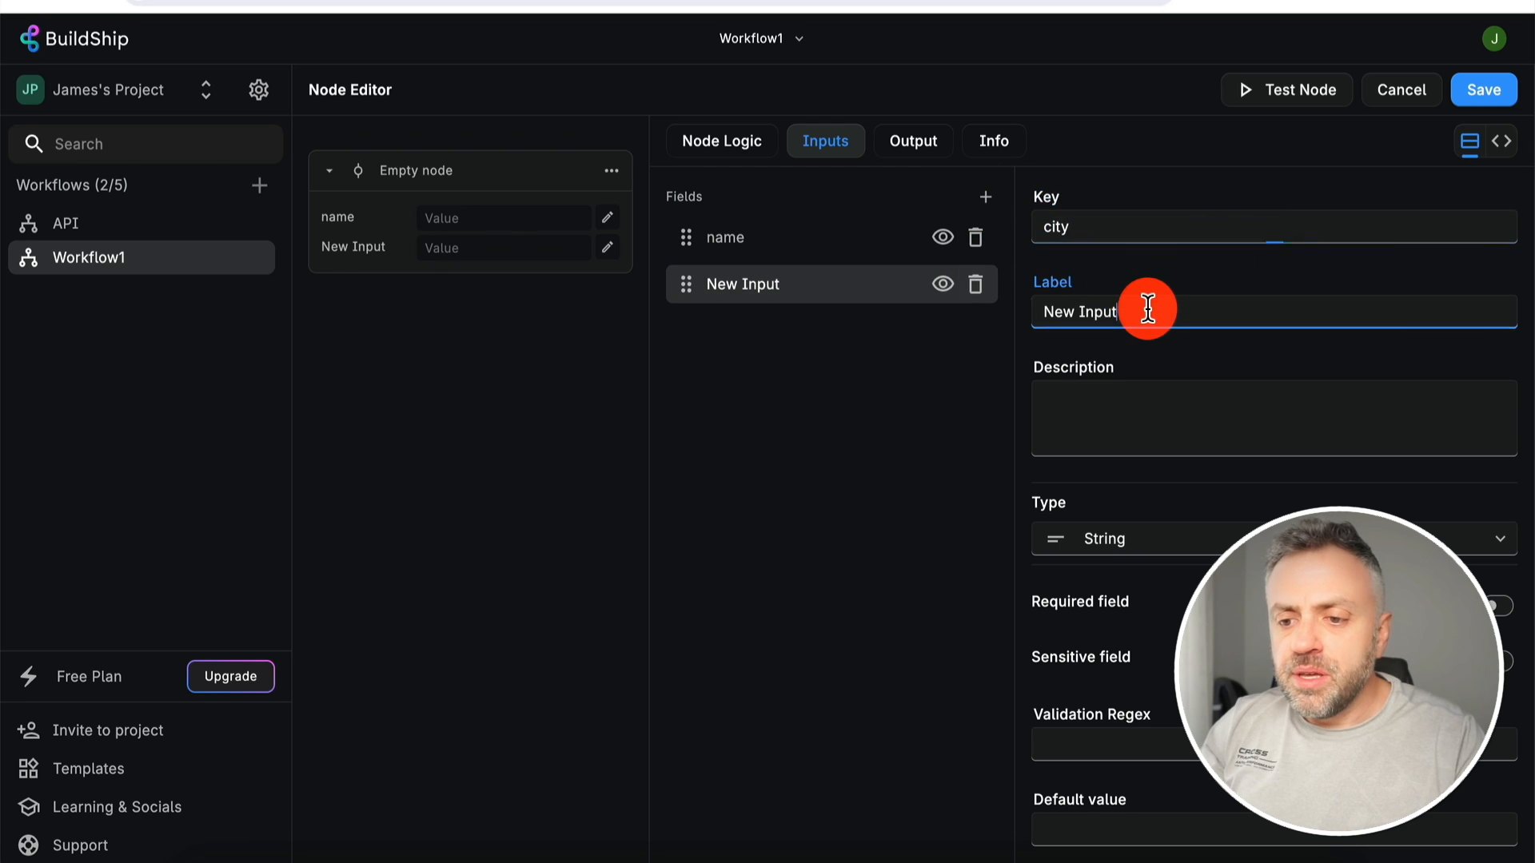
type("City")
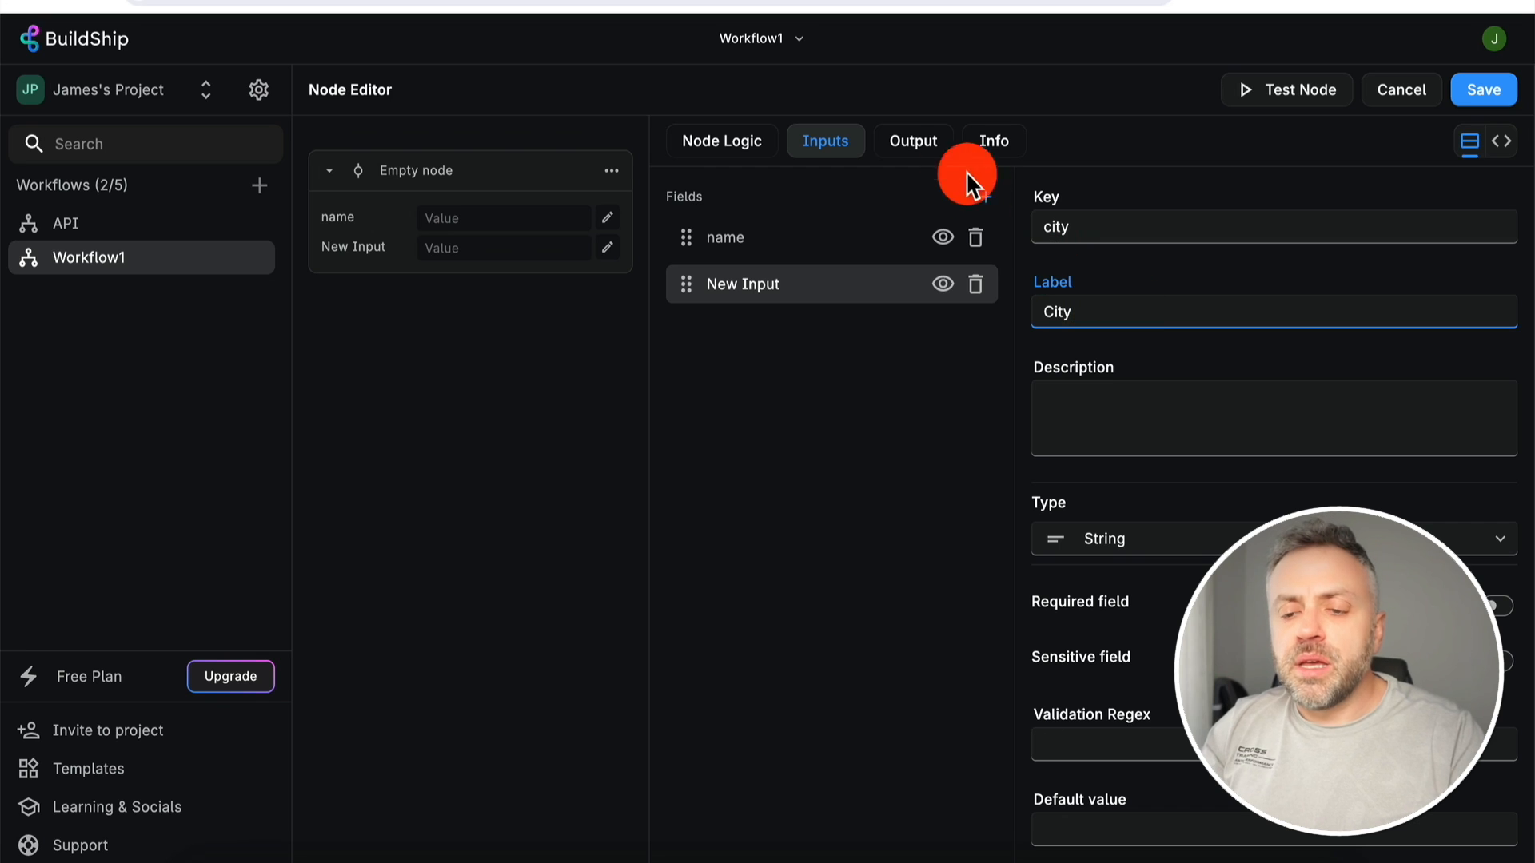
left_click(924, 144)
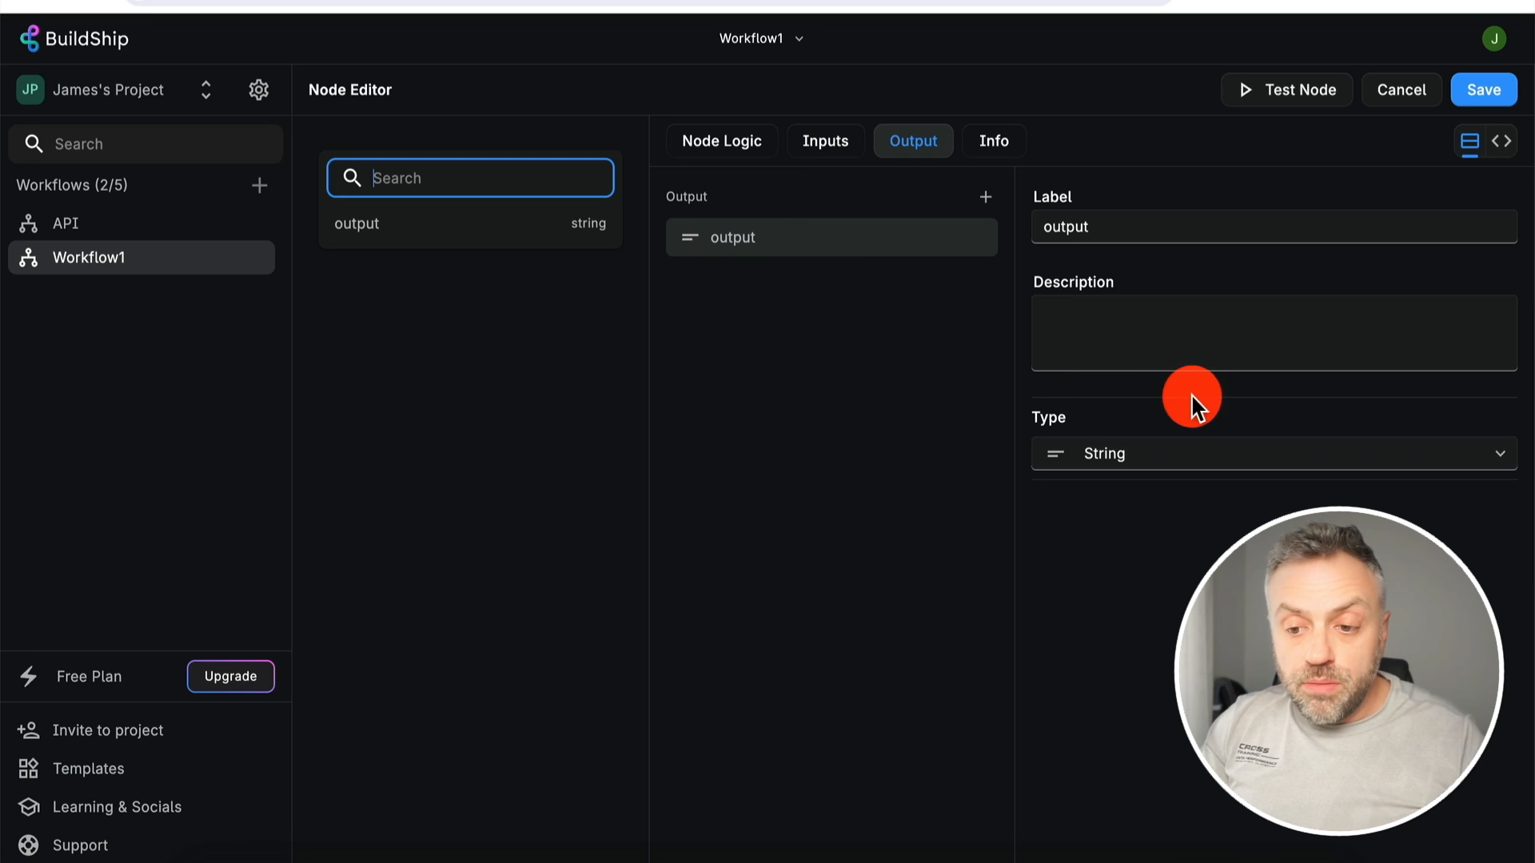
- Confirm the Empty node's output type stays String
left_click(1101, 452)
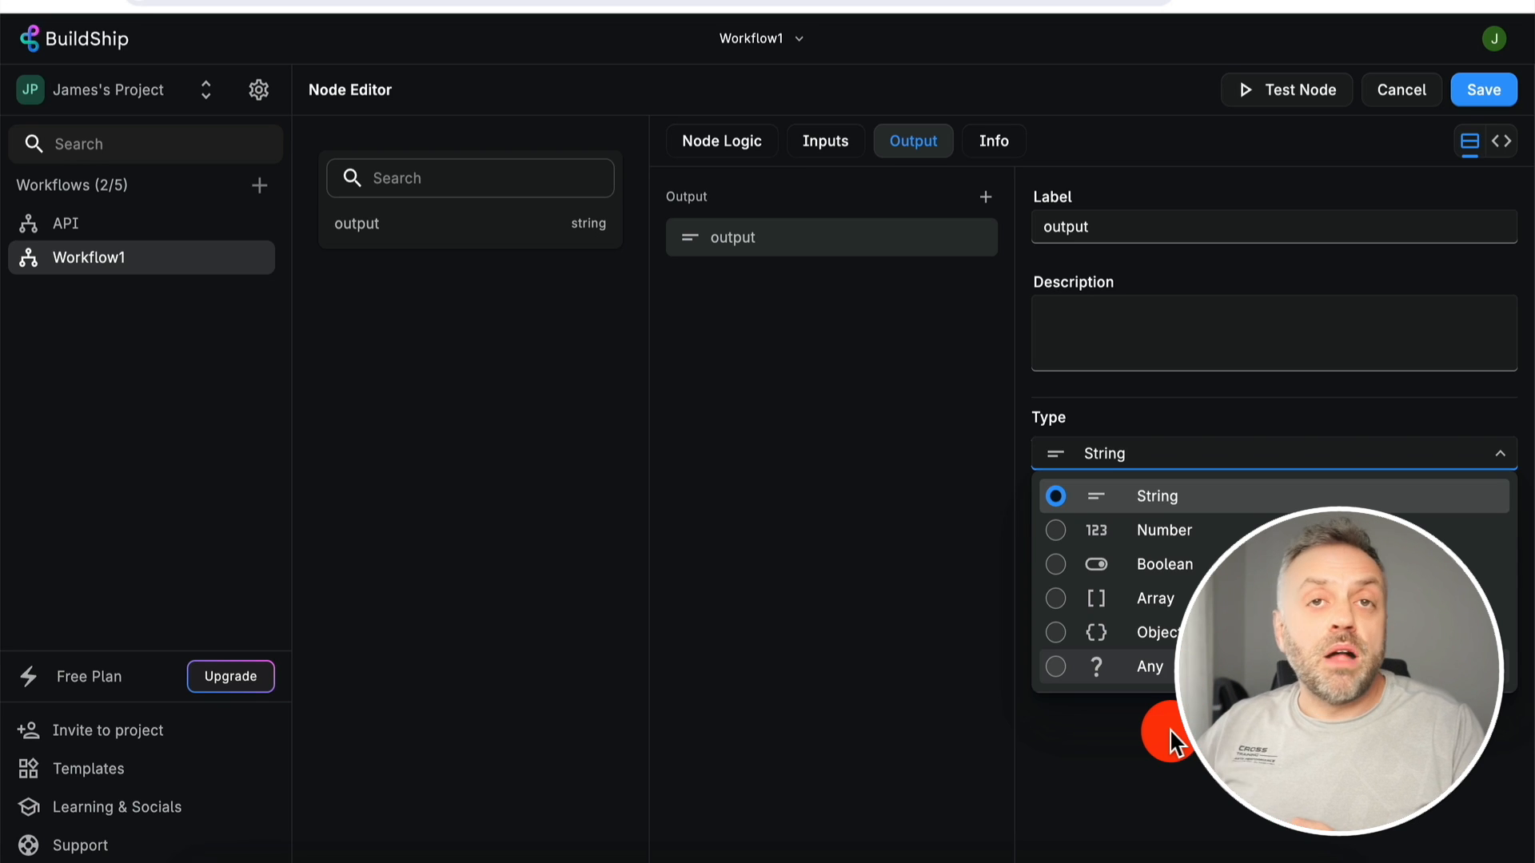
left_click(1168, 754)
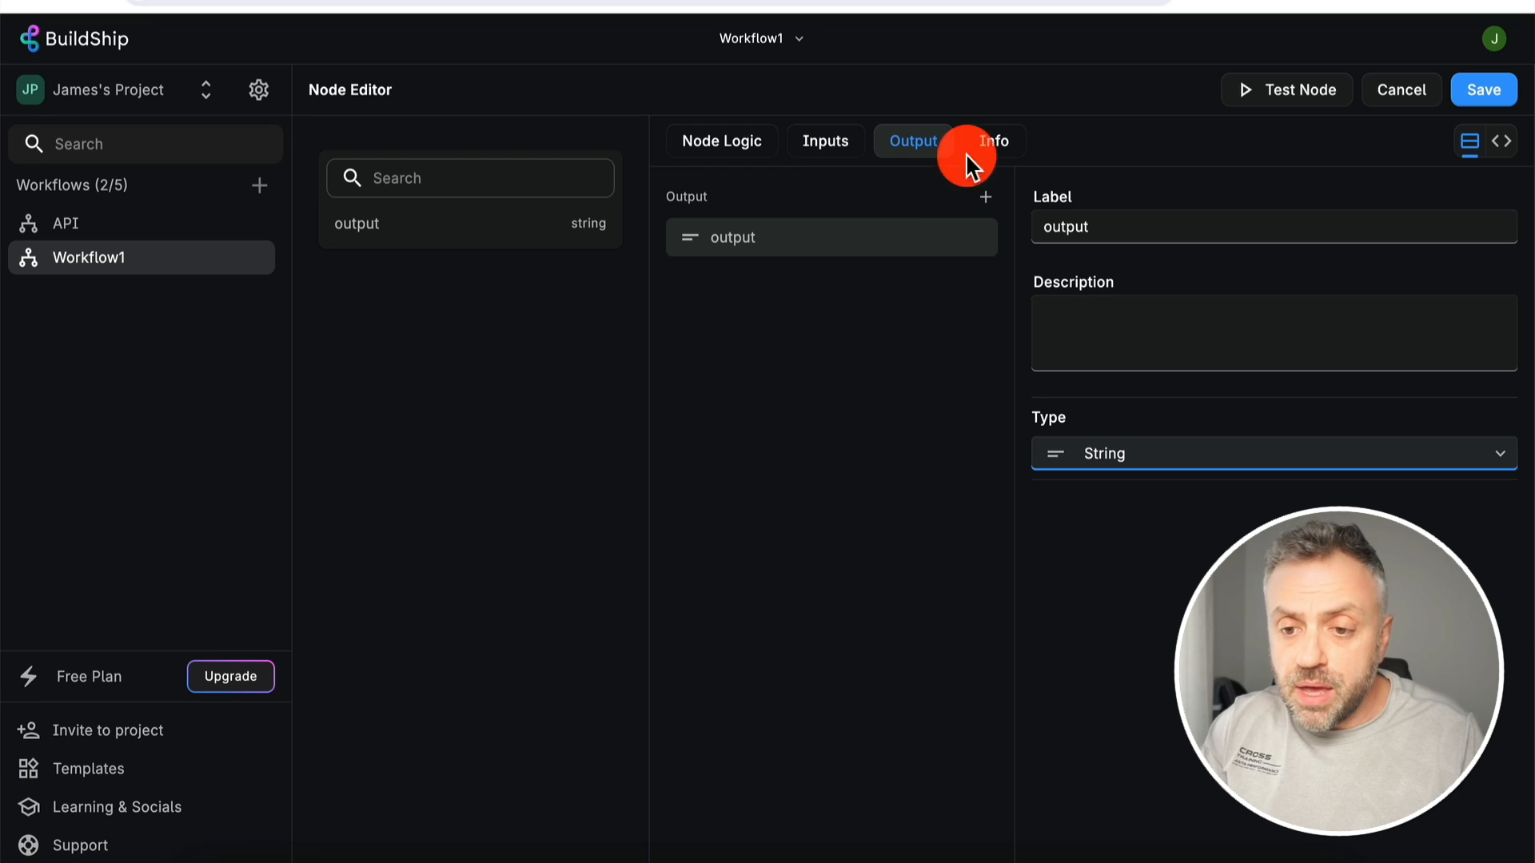
left_click(830, 152)
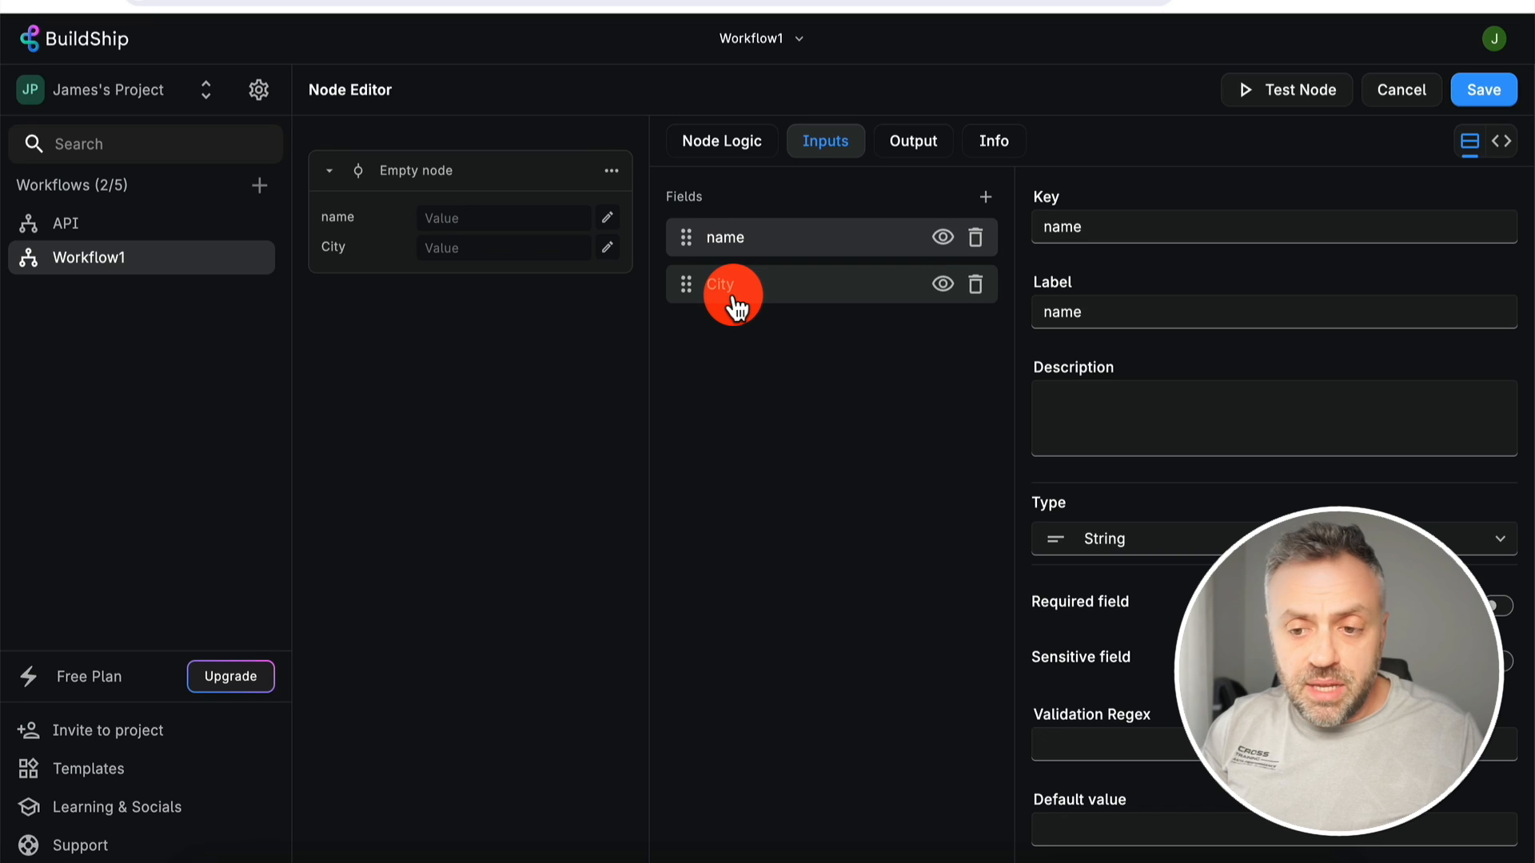
- Add city after name in the Empty node's function parameters
left_click(733, 300)
left_click(788, 239)
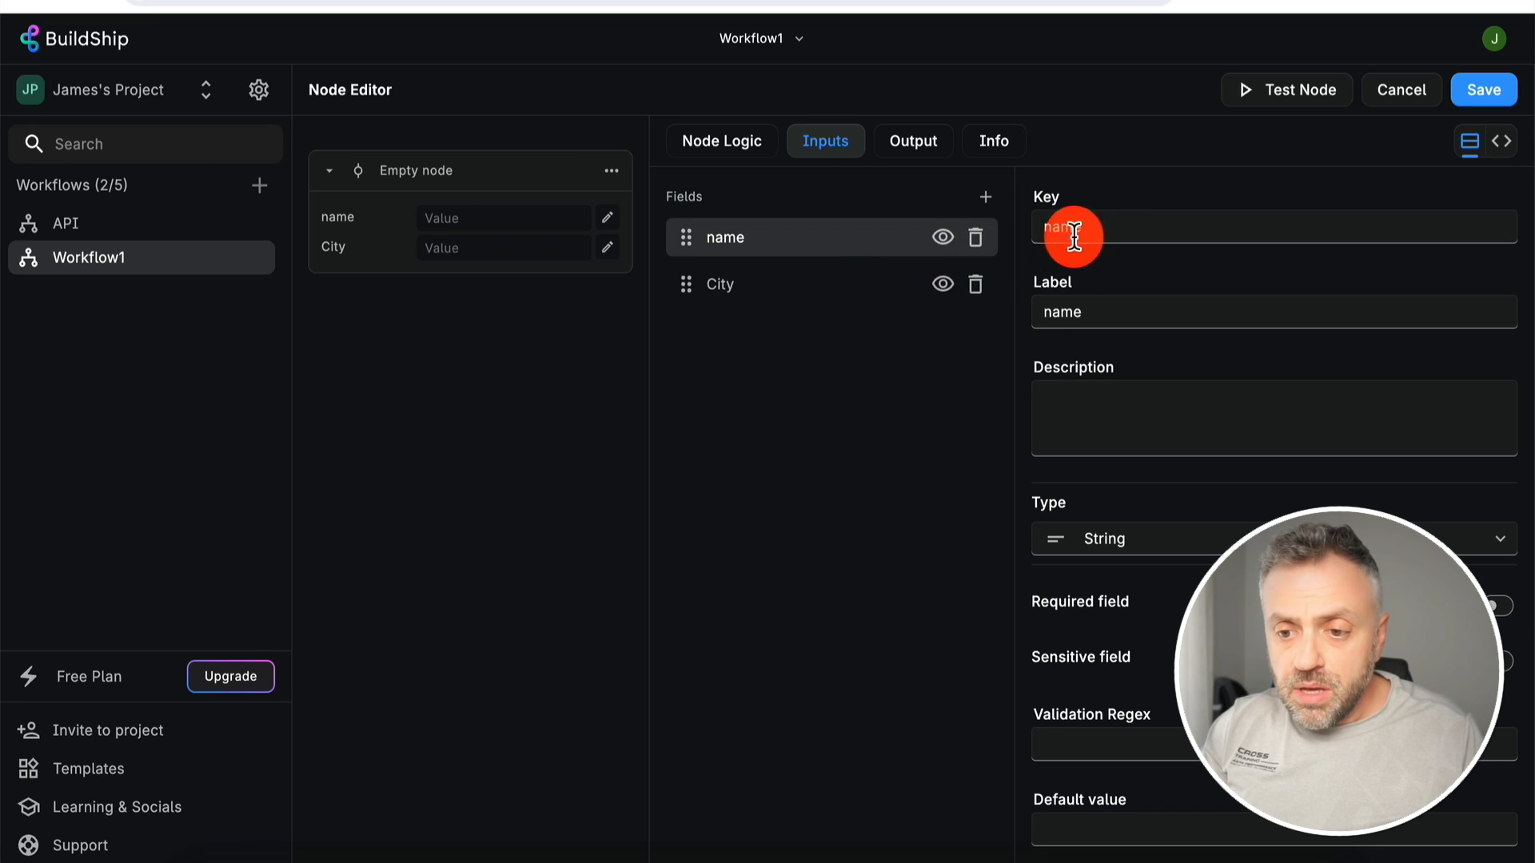
left_click(826, 292)
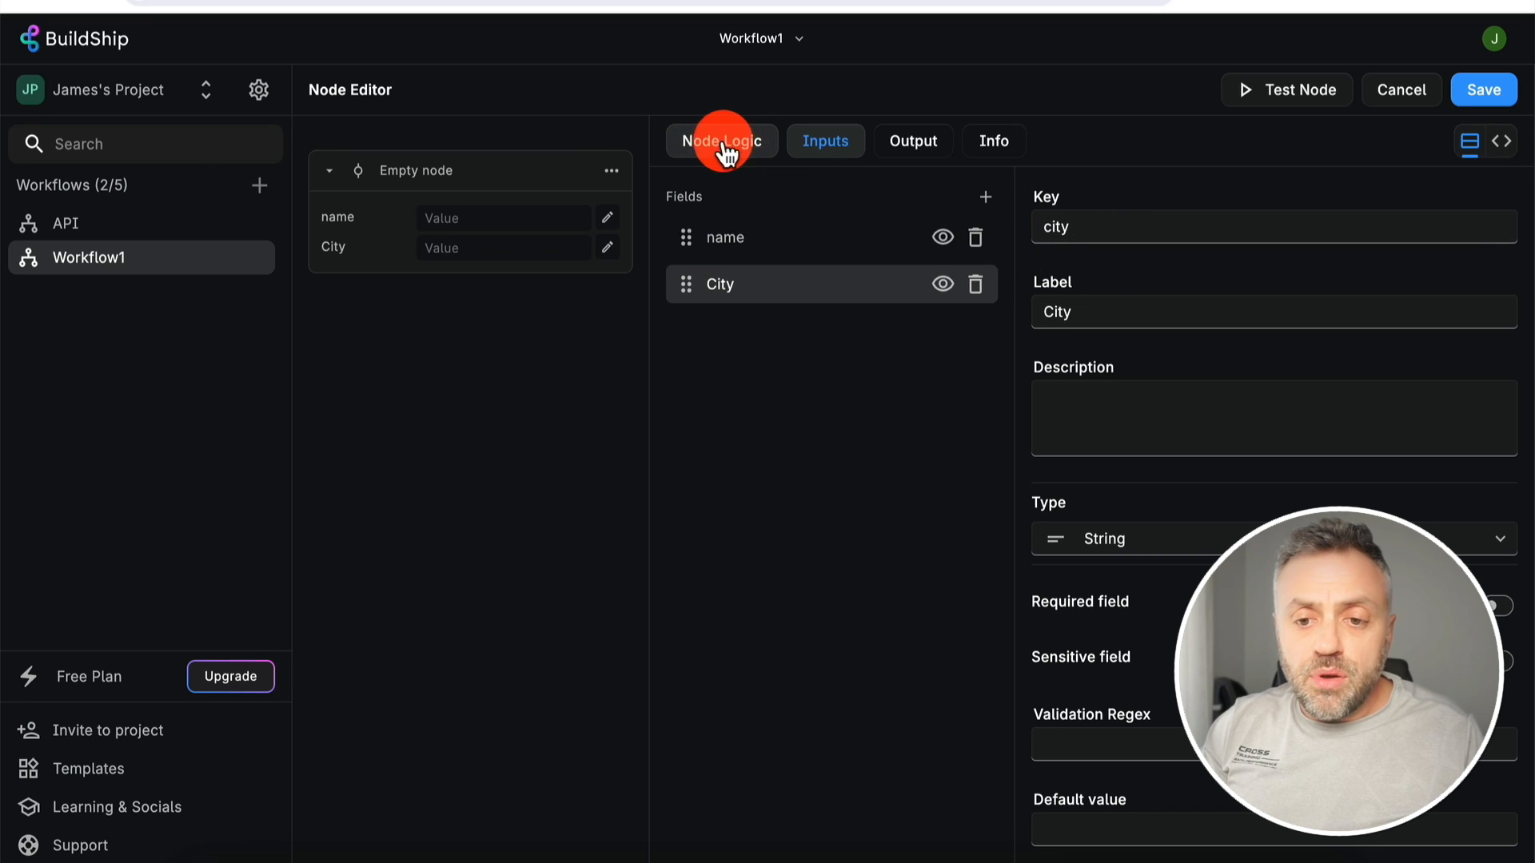
left_click(737, 149)
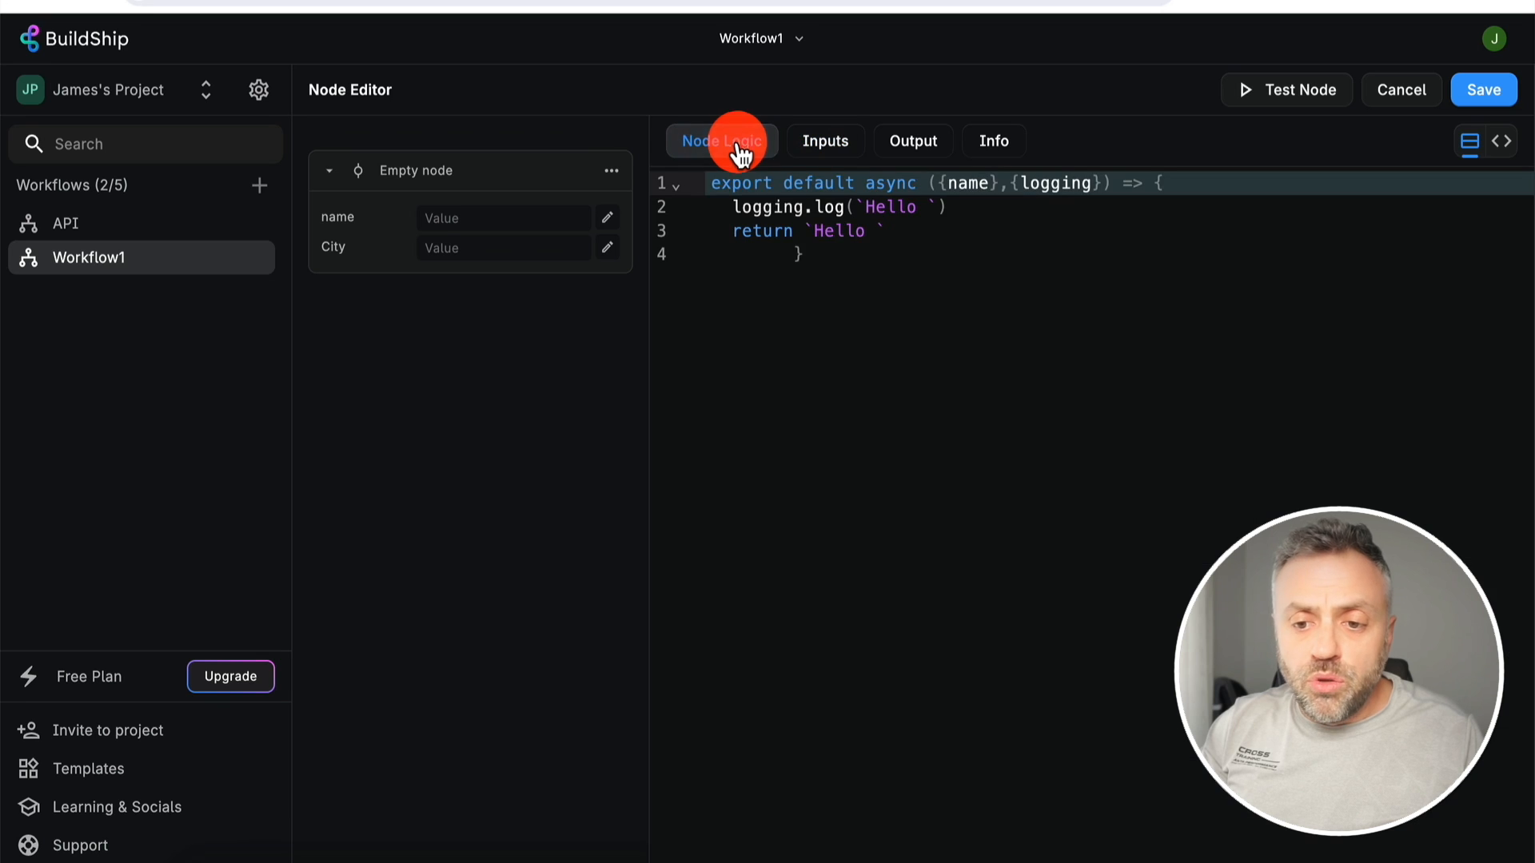
left_click(989, 182)
type(", city")
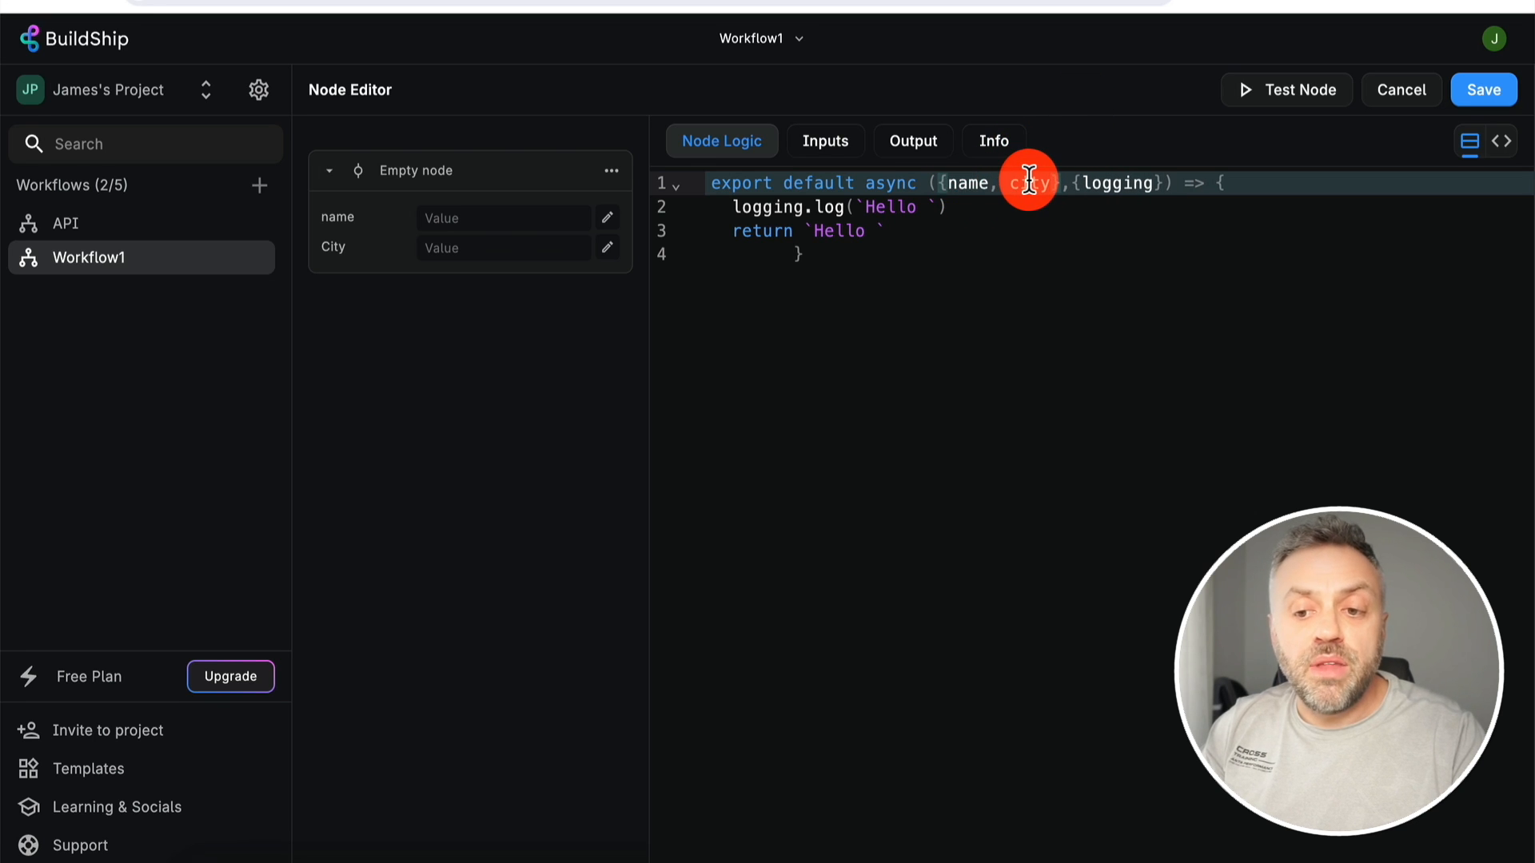
left_click(971, 209)
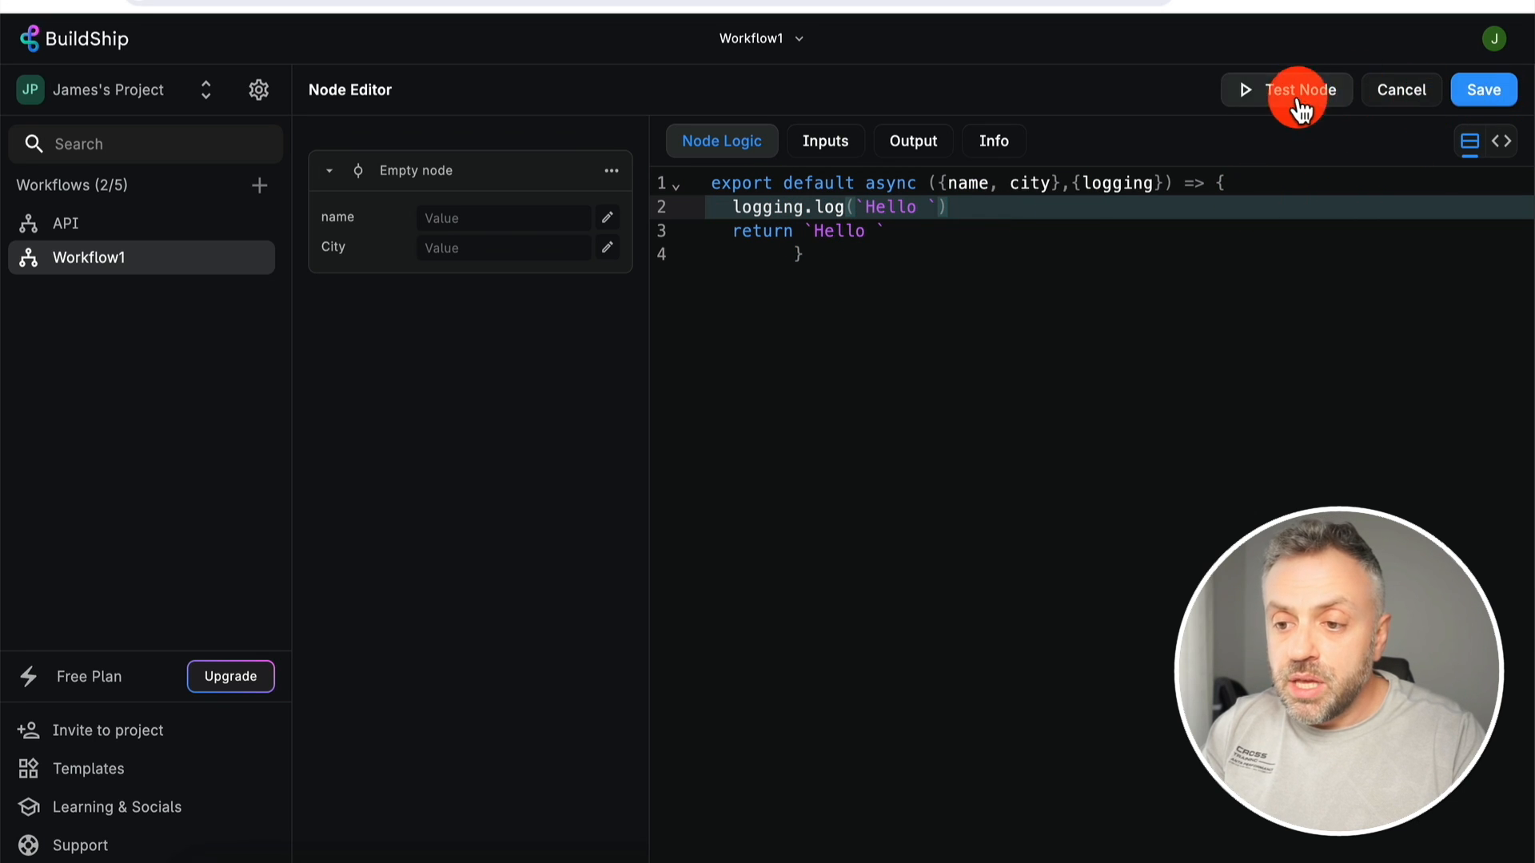
left_click(1476, 107)
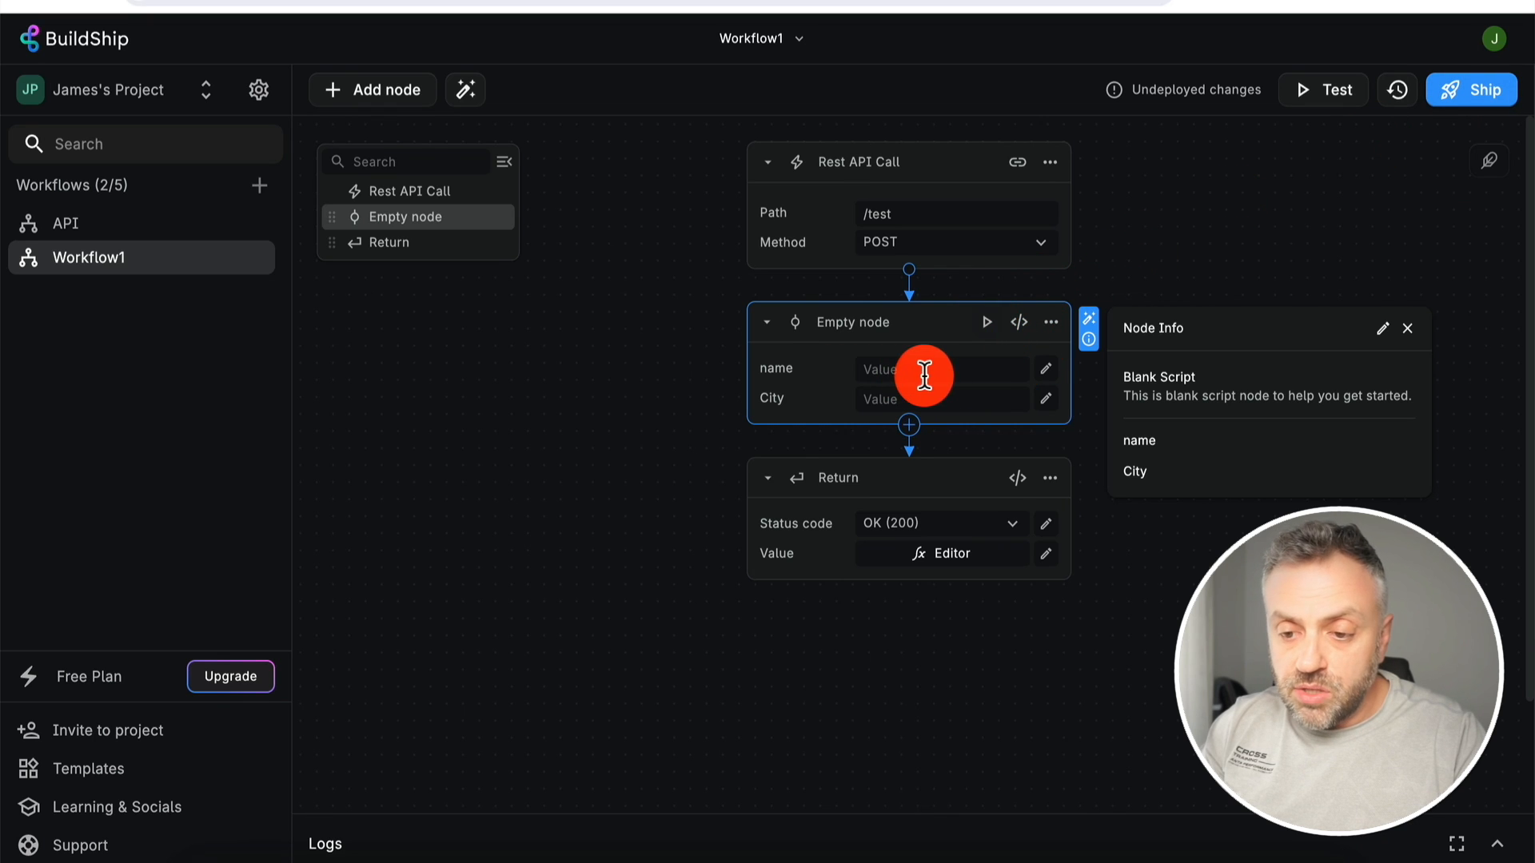
- Test-run the Empty node with a sample name and the city NYC
left_click(986, 322)
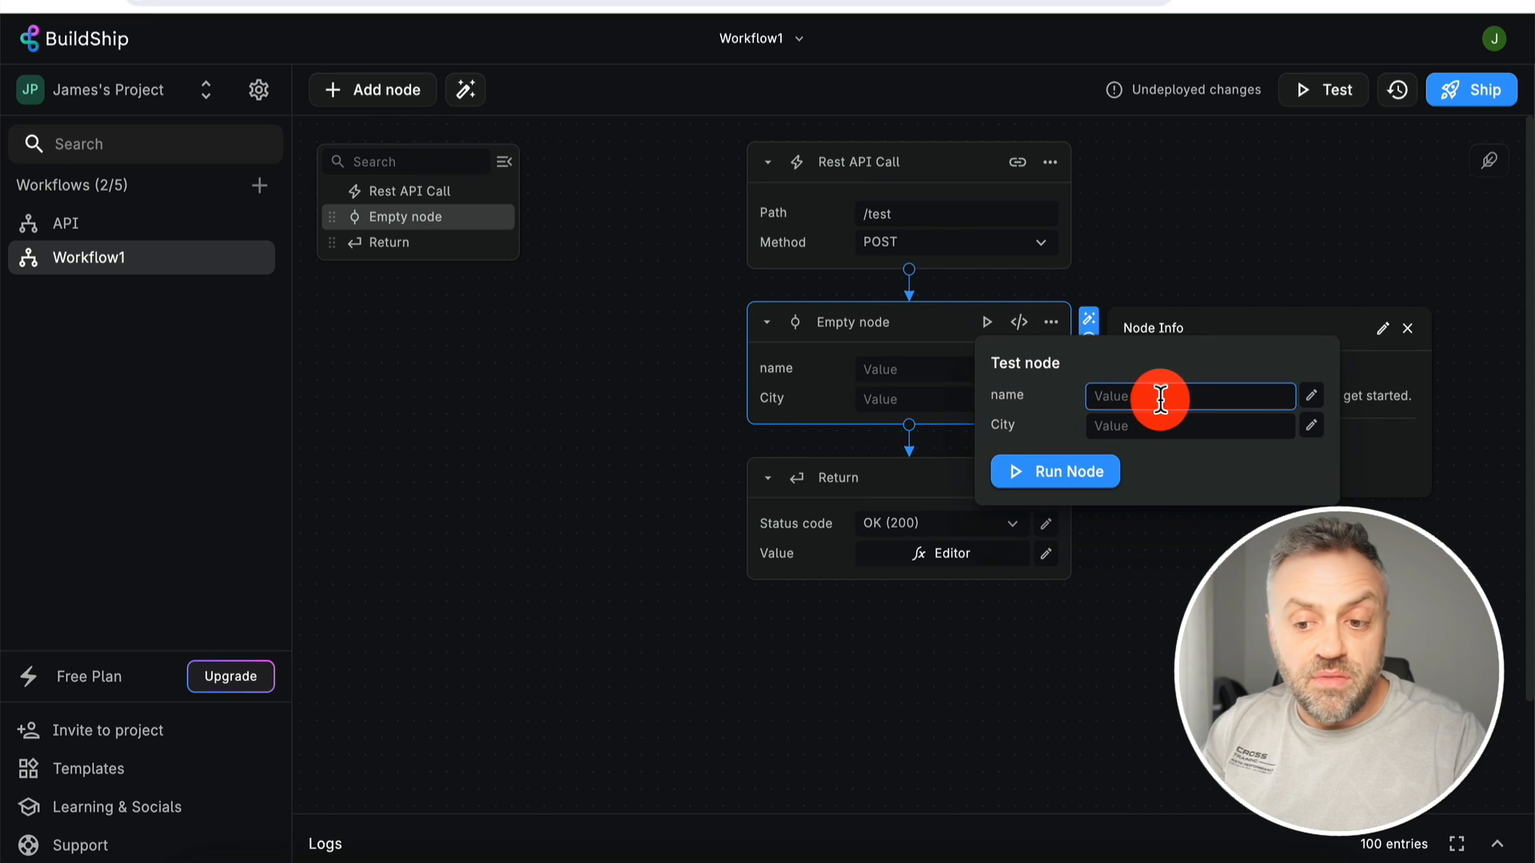
type("James")
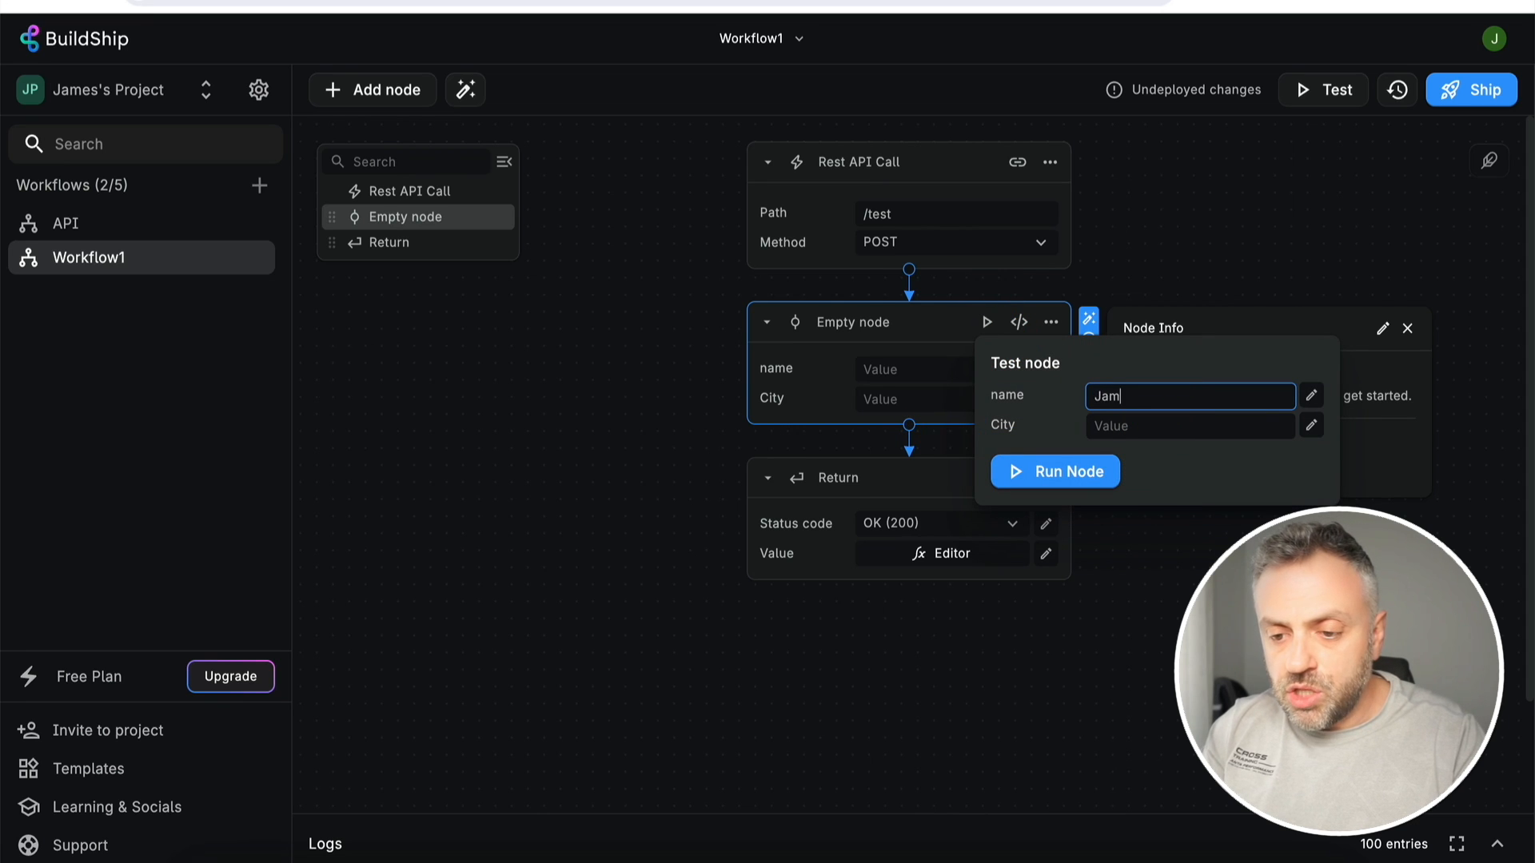
key("Tab")
left_click(1159, 425)
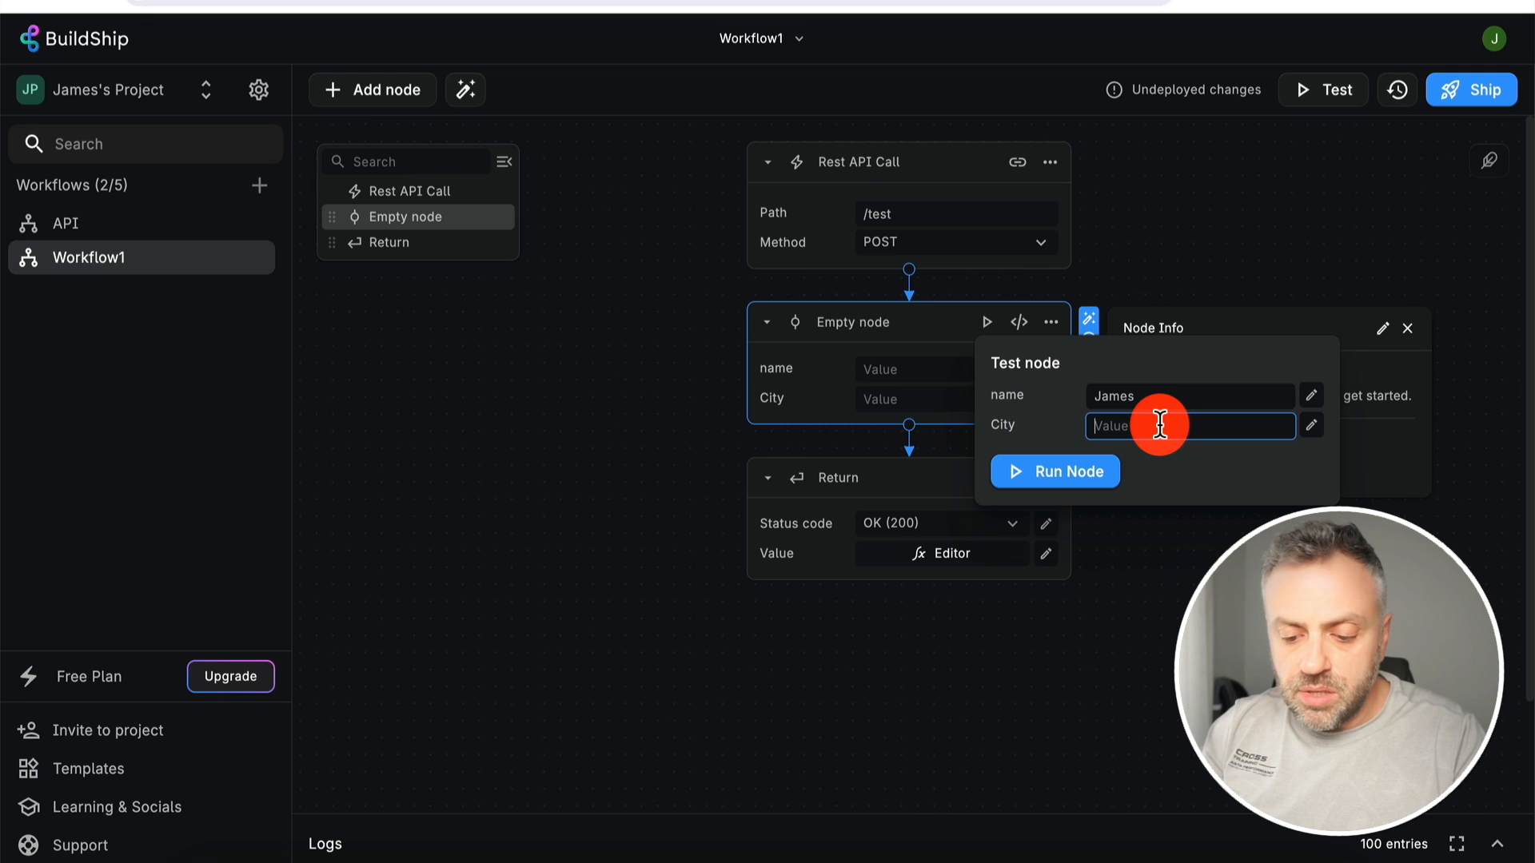
type("NYC")
left_click(1087, 478)
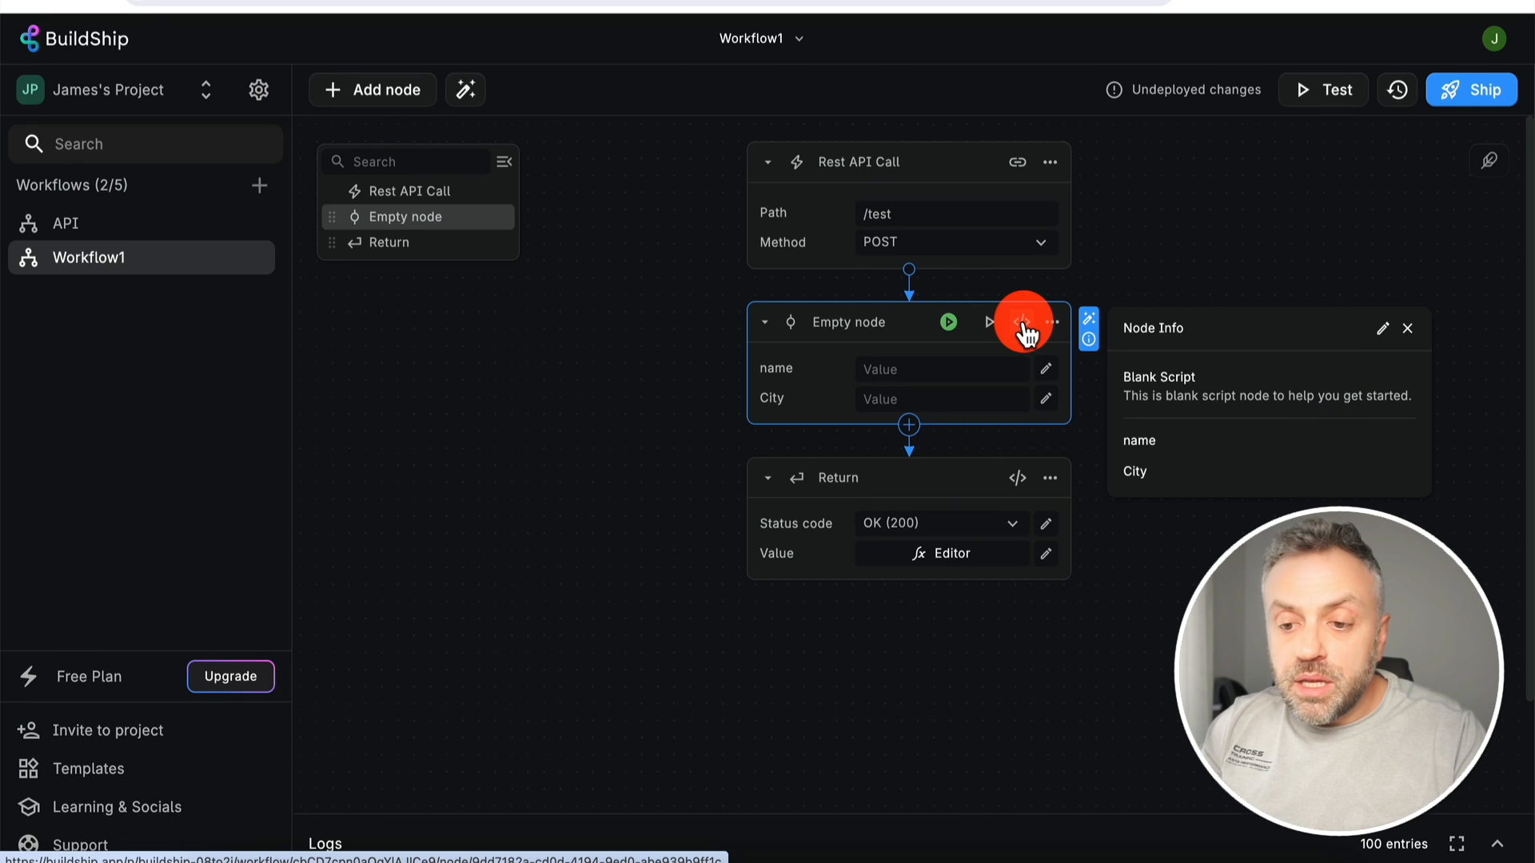
left_click(1023, 322)
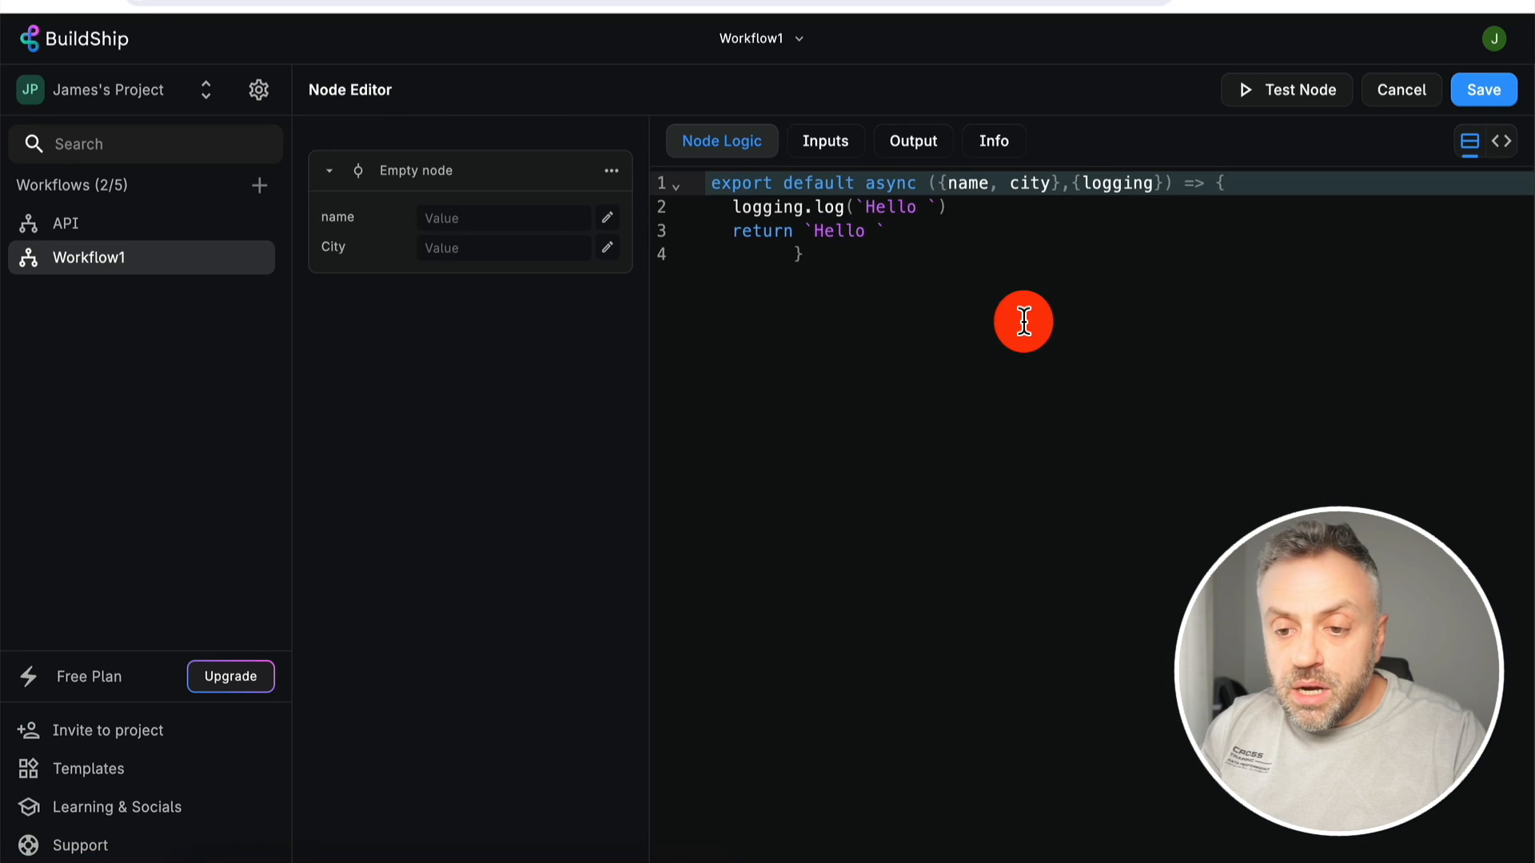
- Insert ${name} into the returned greeting, save, and test with a sample name and NYC
left_click(906, 232)
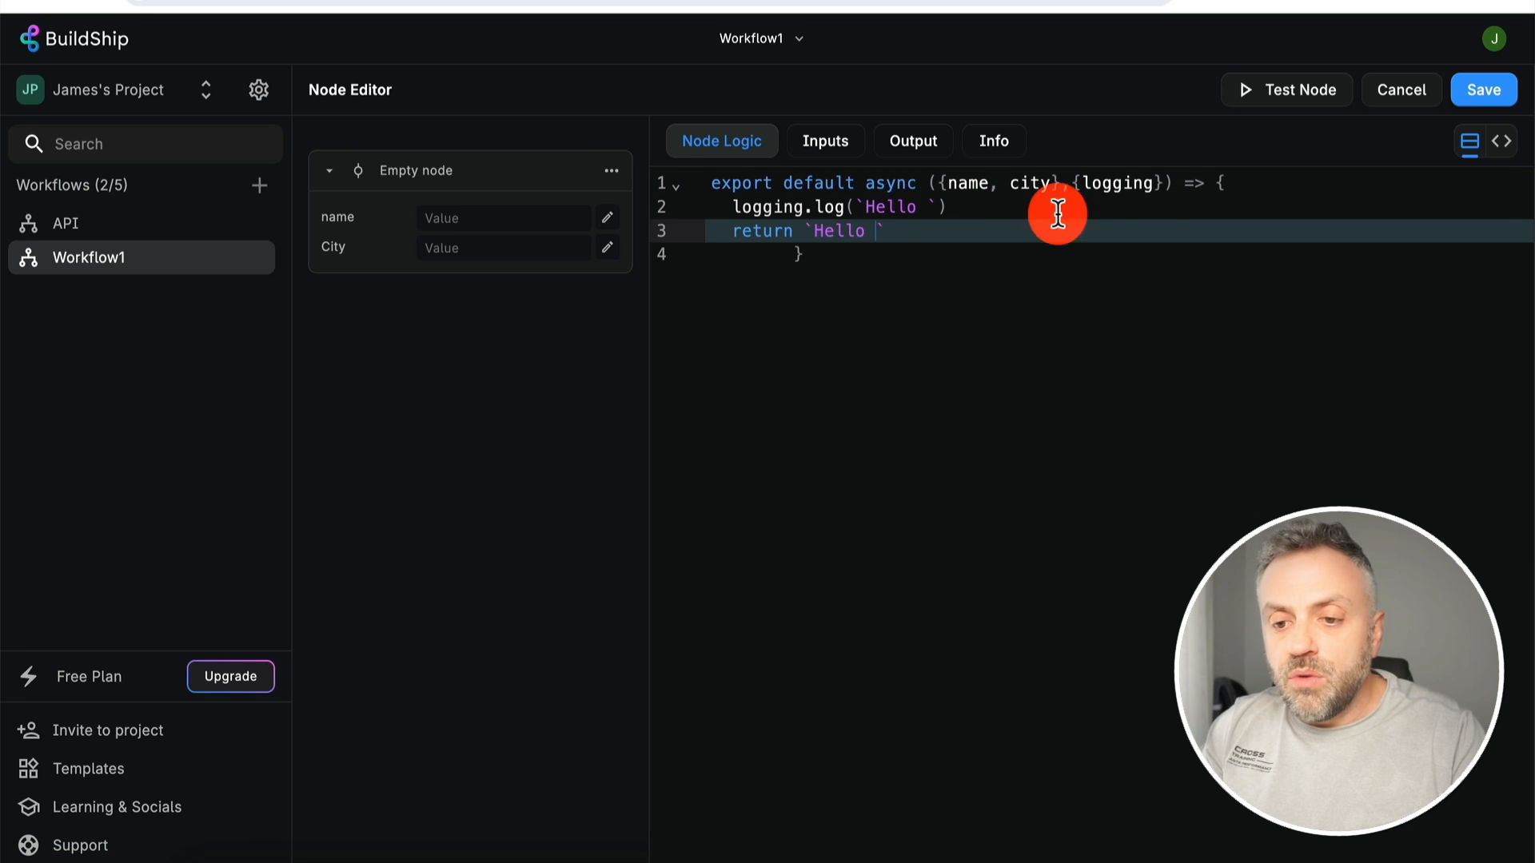
type("${name}")
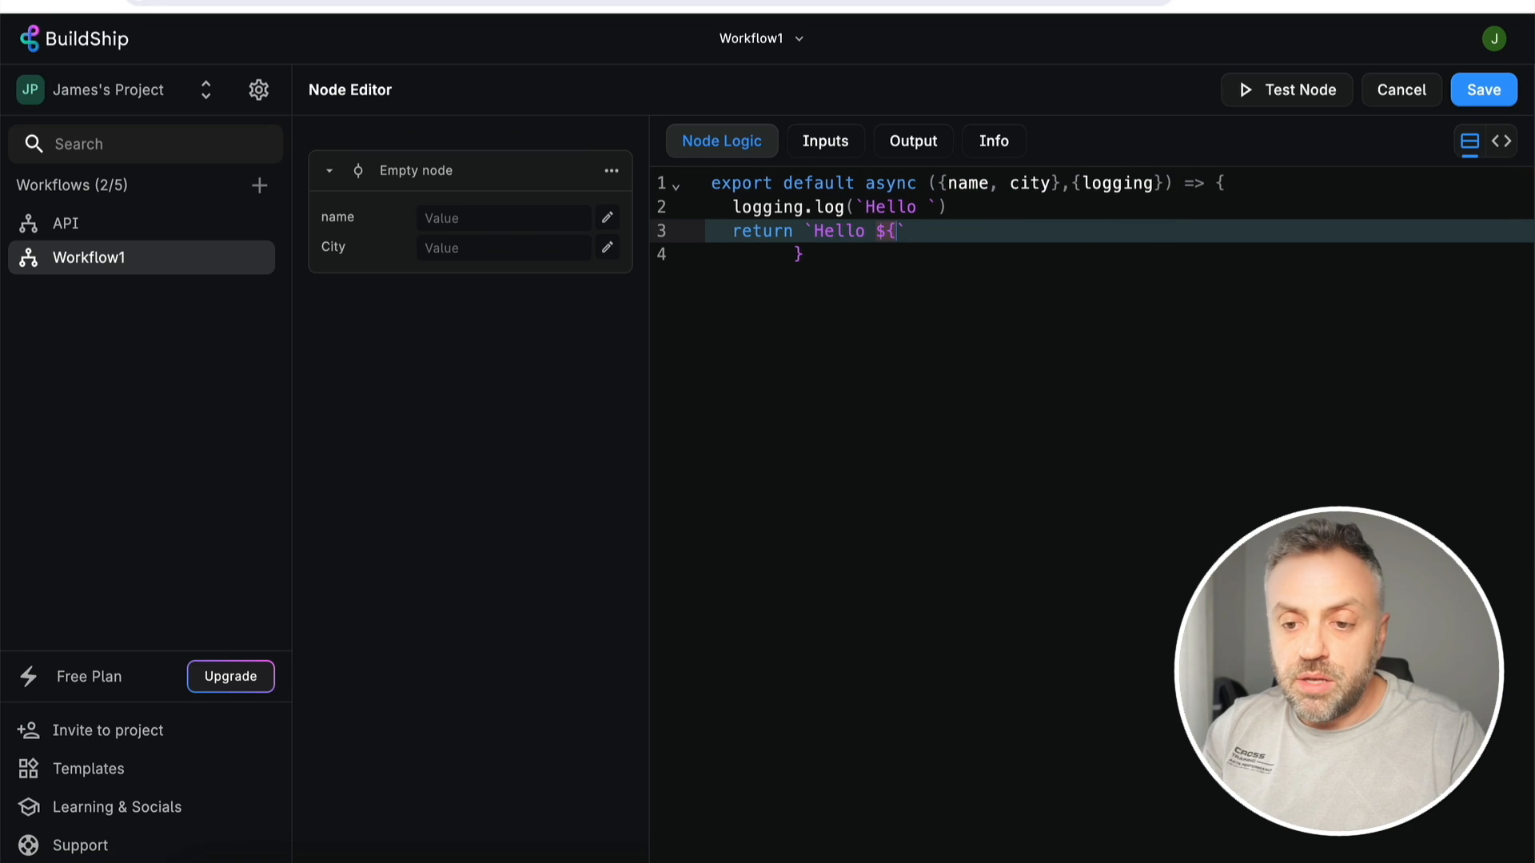
left_click(1503, 92)
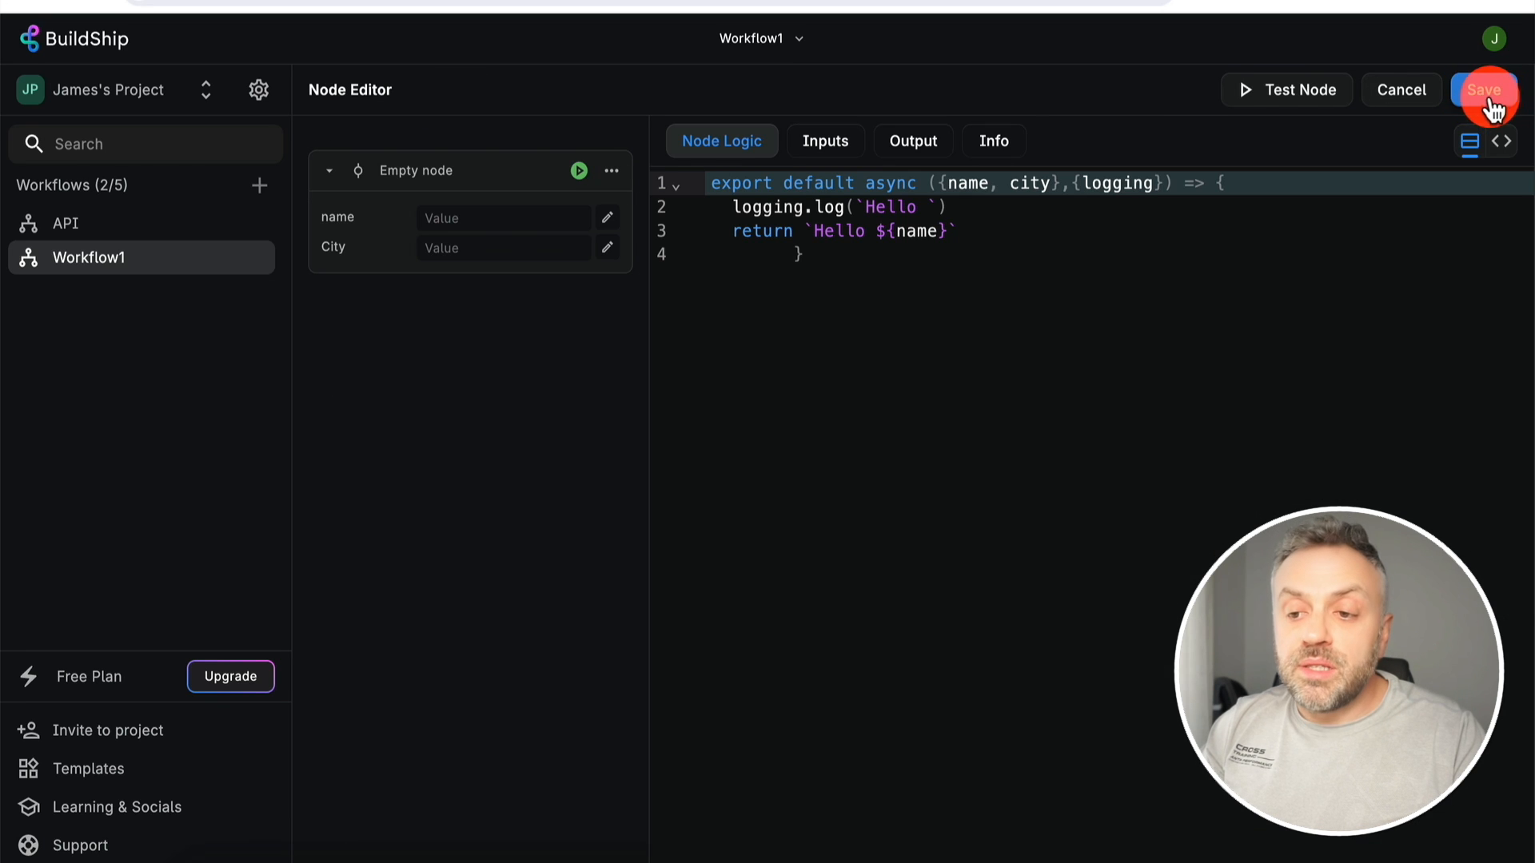
left_click(481, 220)
type("James")
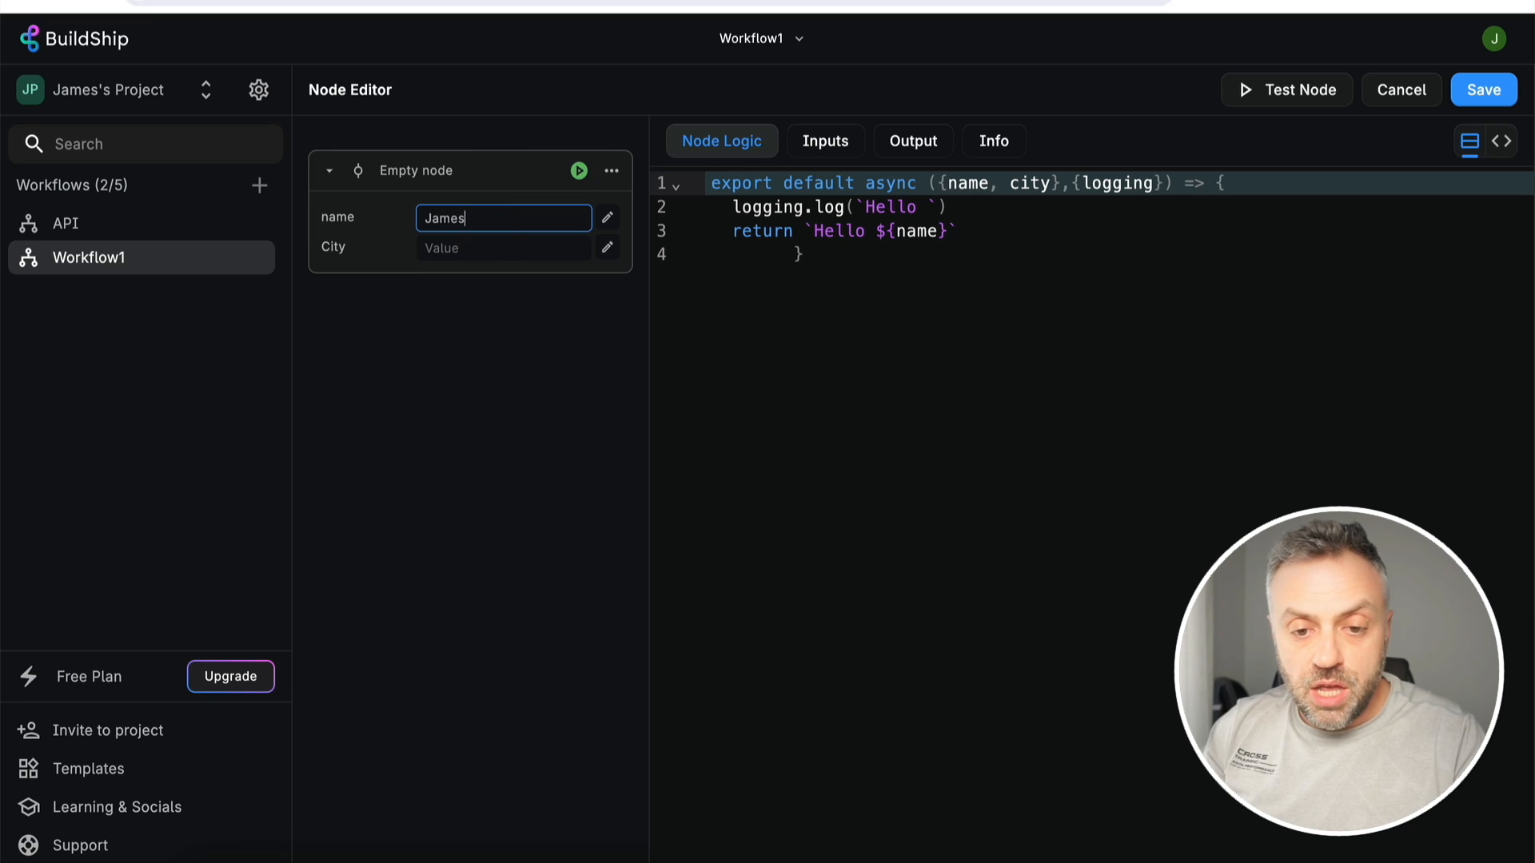
left_click(484, 252)
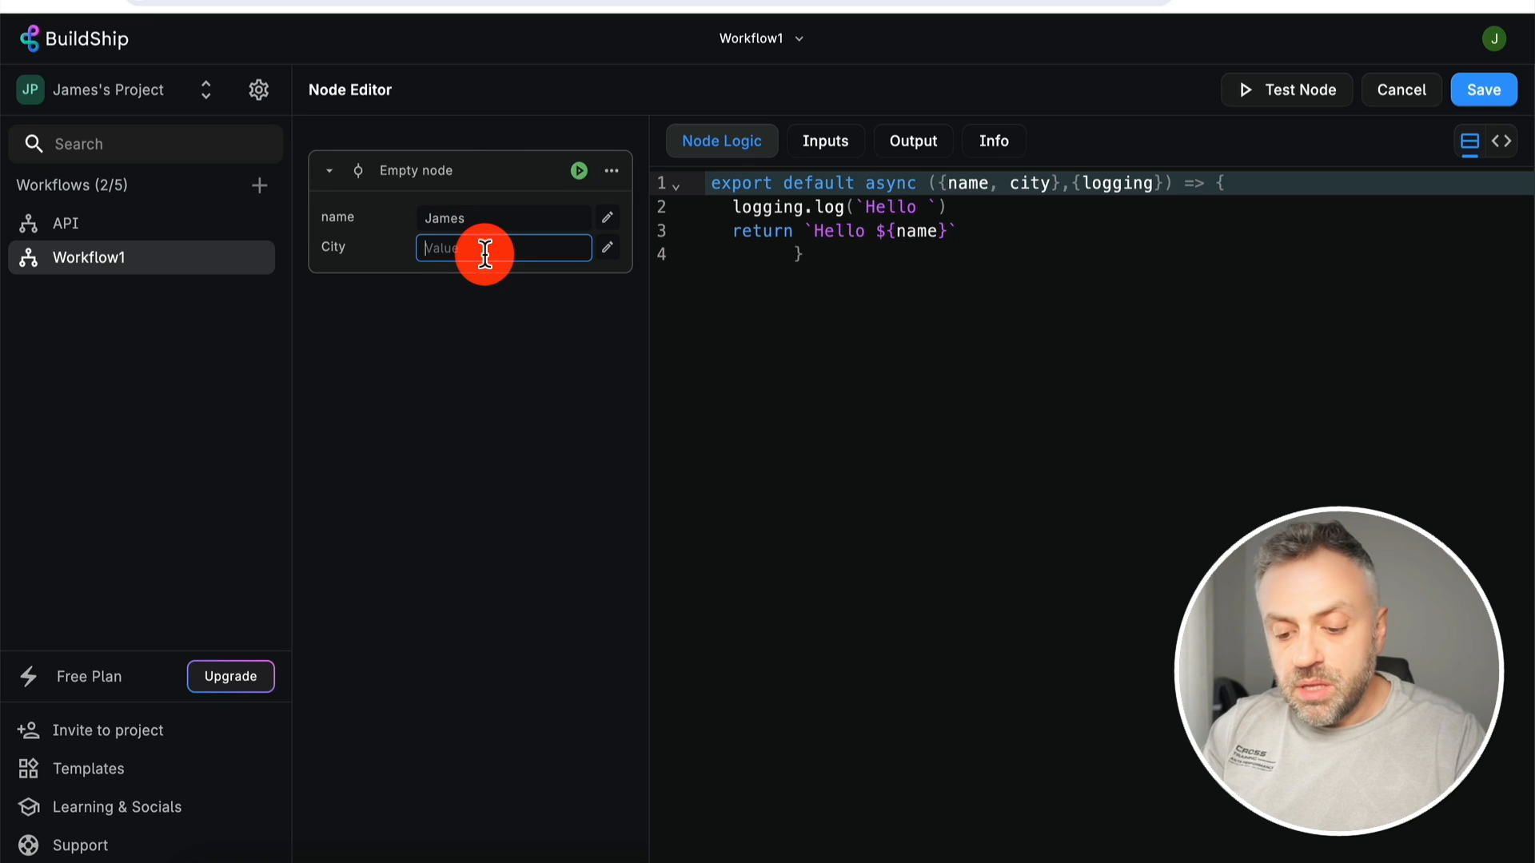
type("NYC")
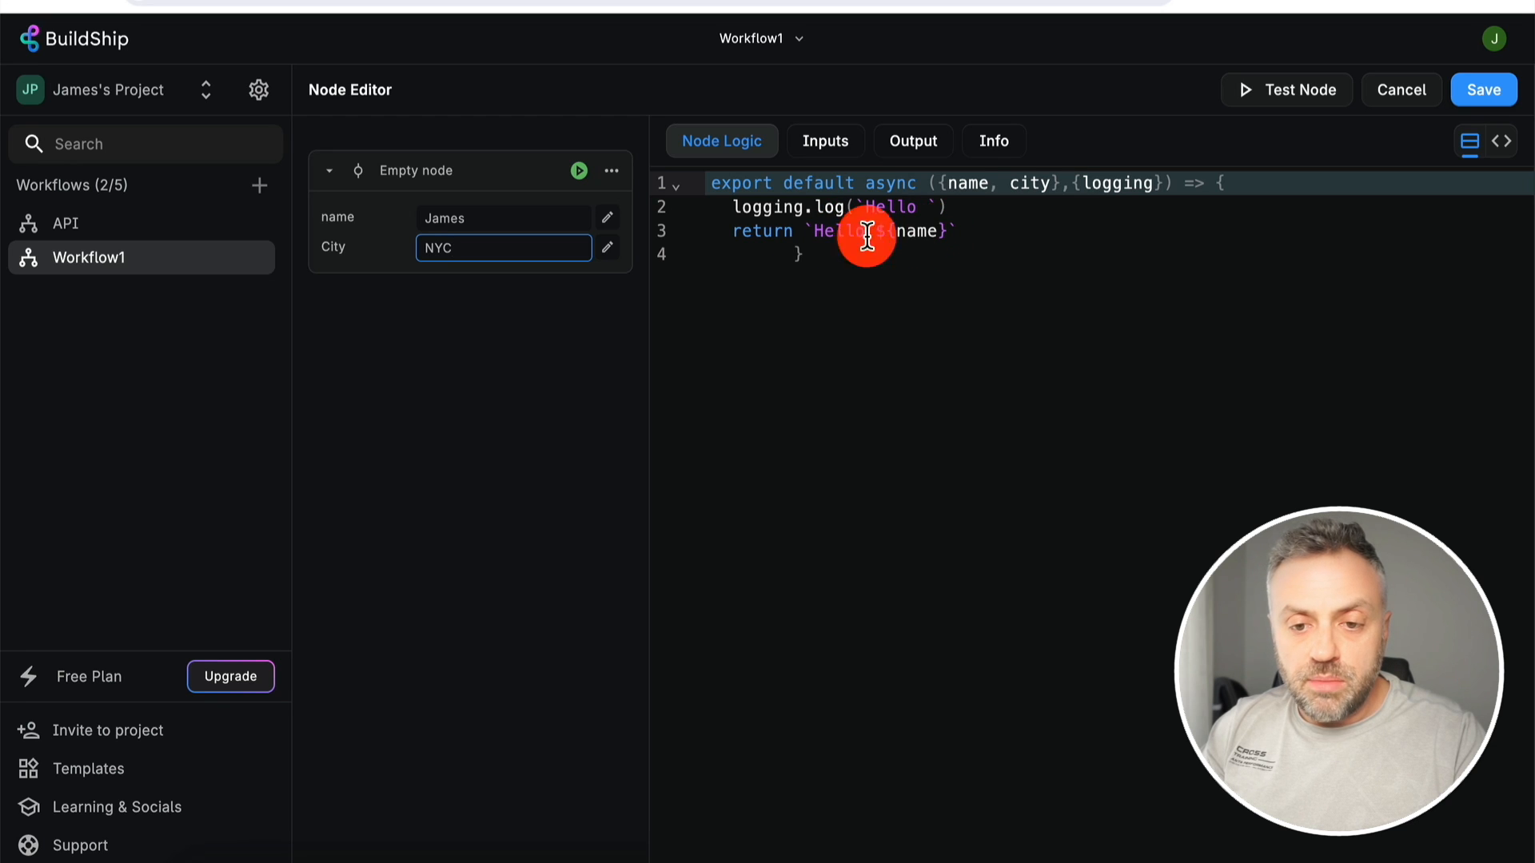
left_click(1293, 89)
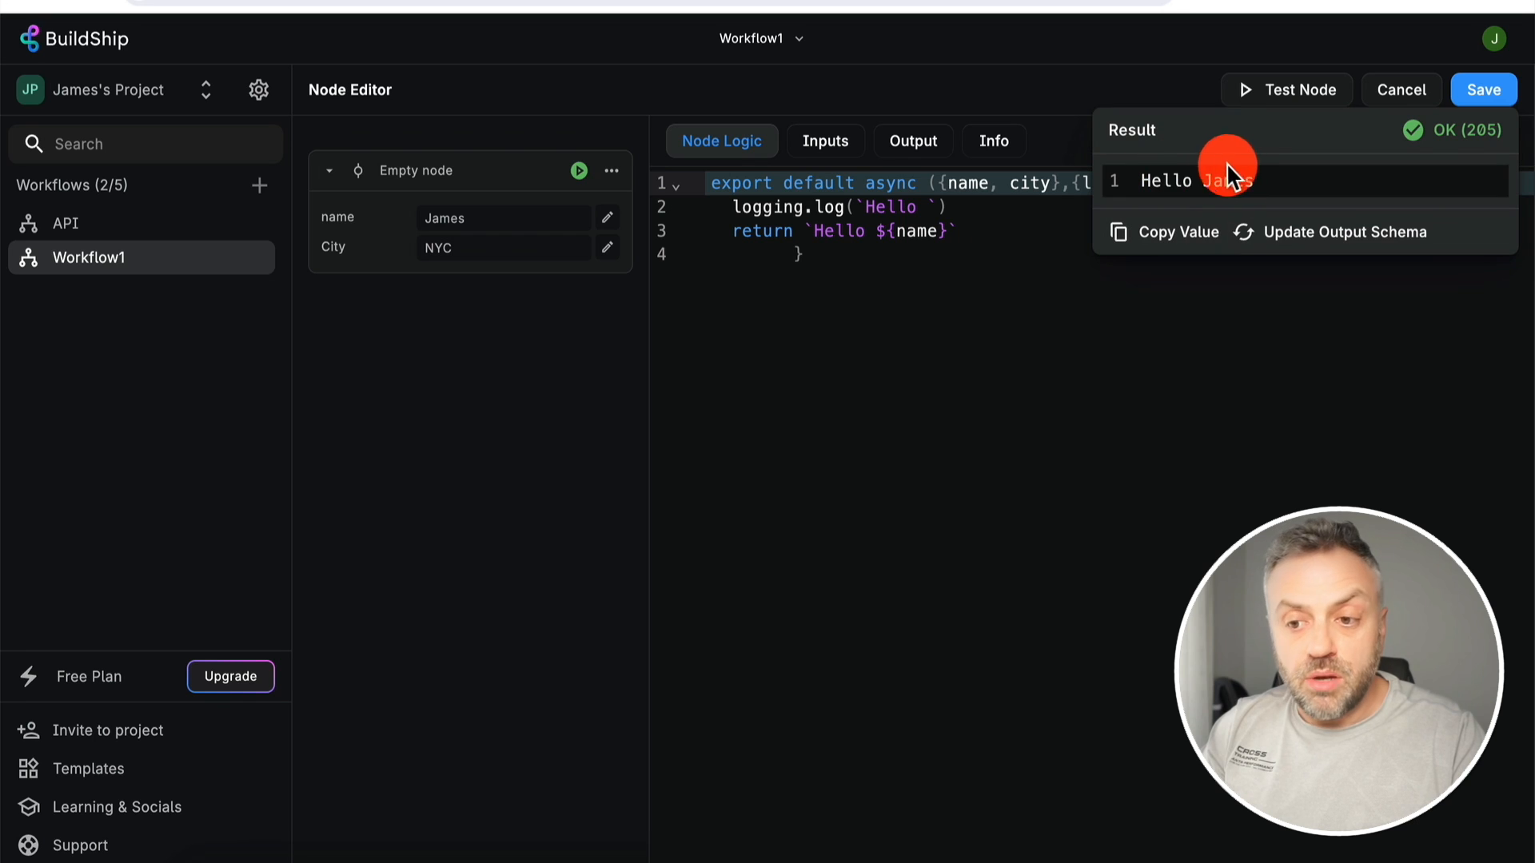
left_click(583, 216)
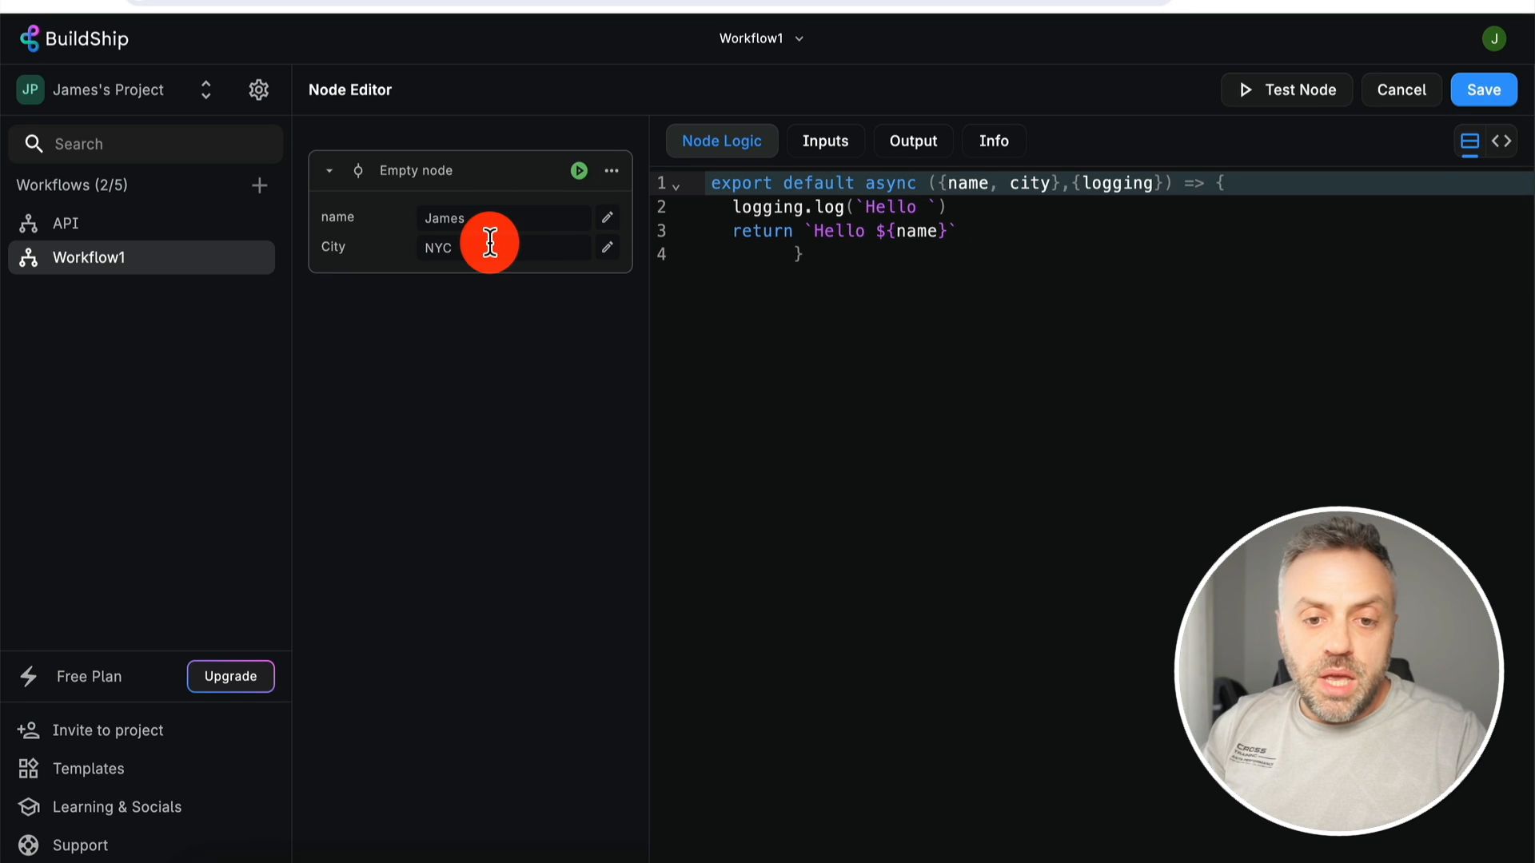
- Append 'from ${city}' to the greeting and rerun the node test
left_click(948, 231)
type("from ")
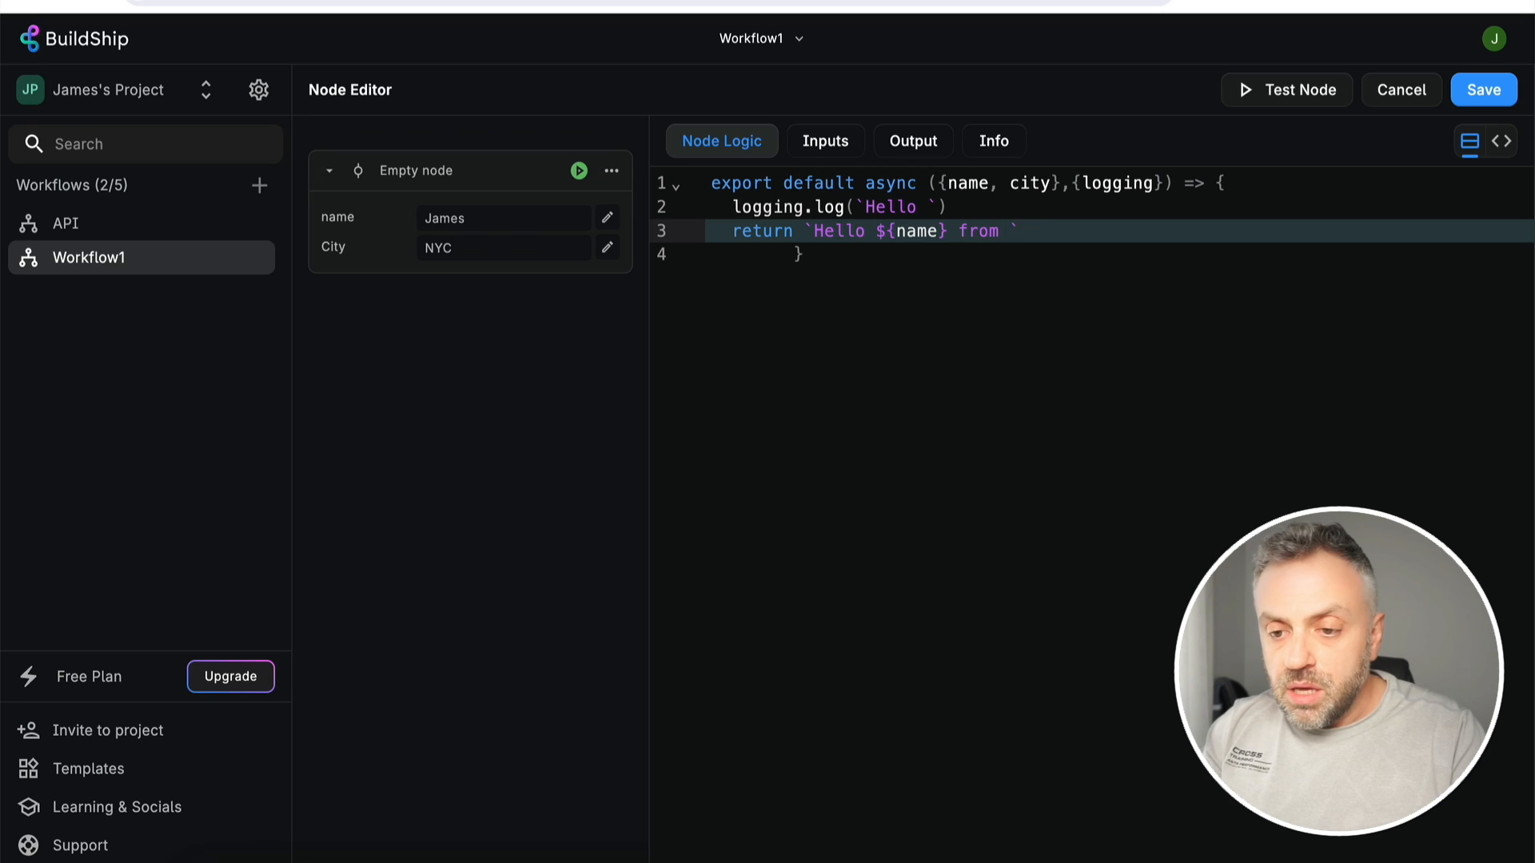
type("${city}")
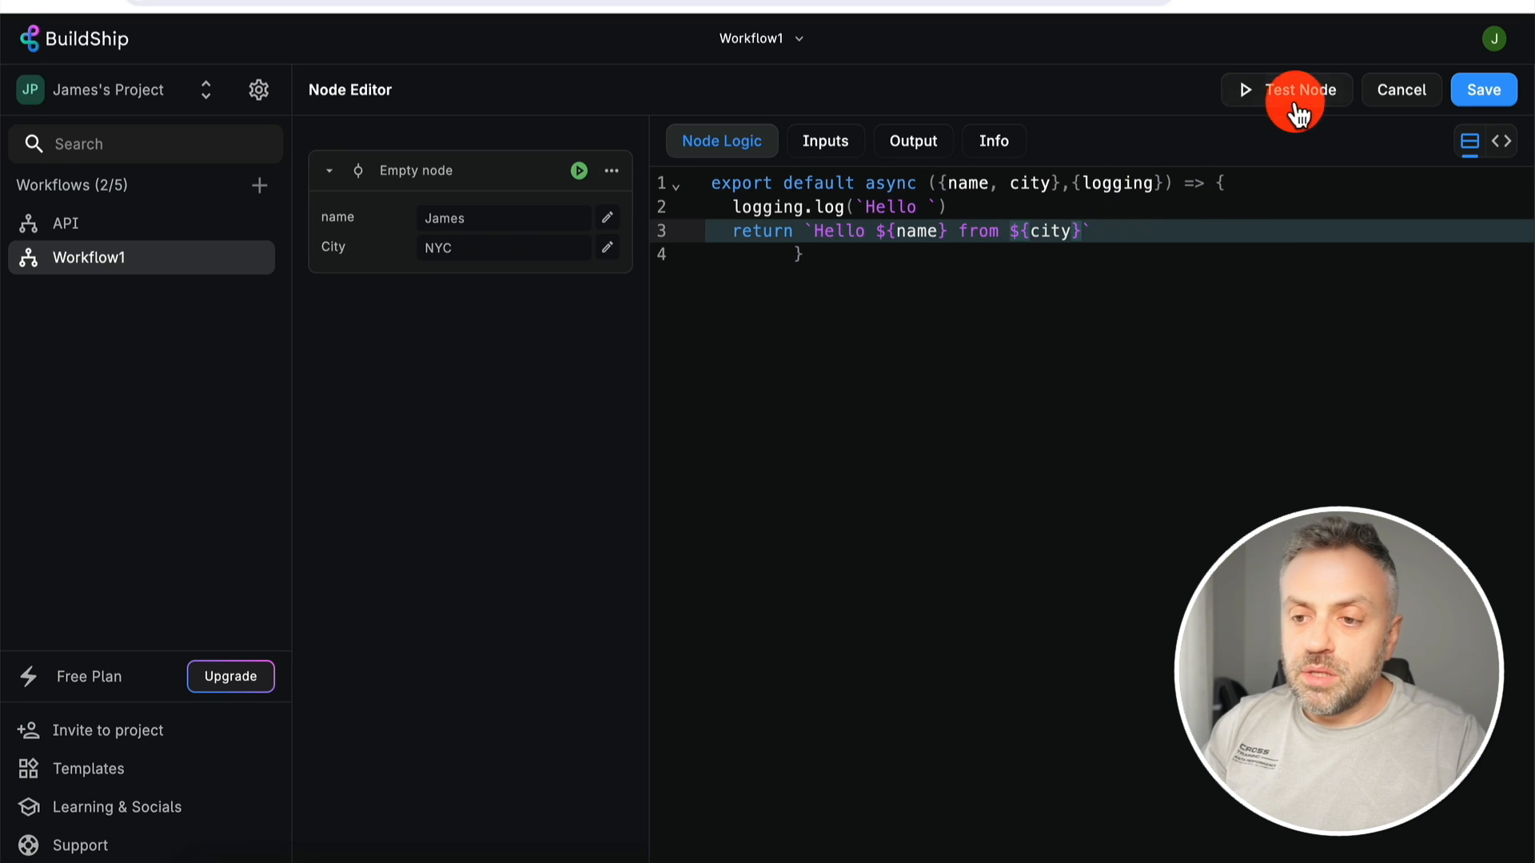
left_click(1297, 110)
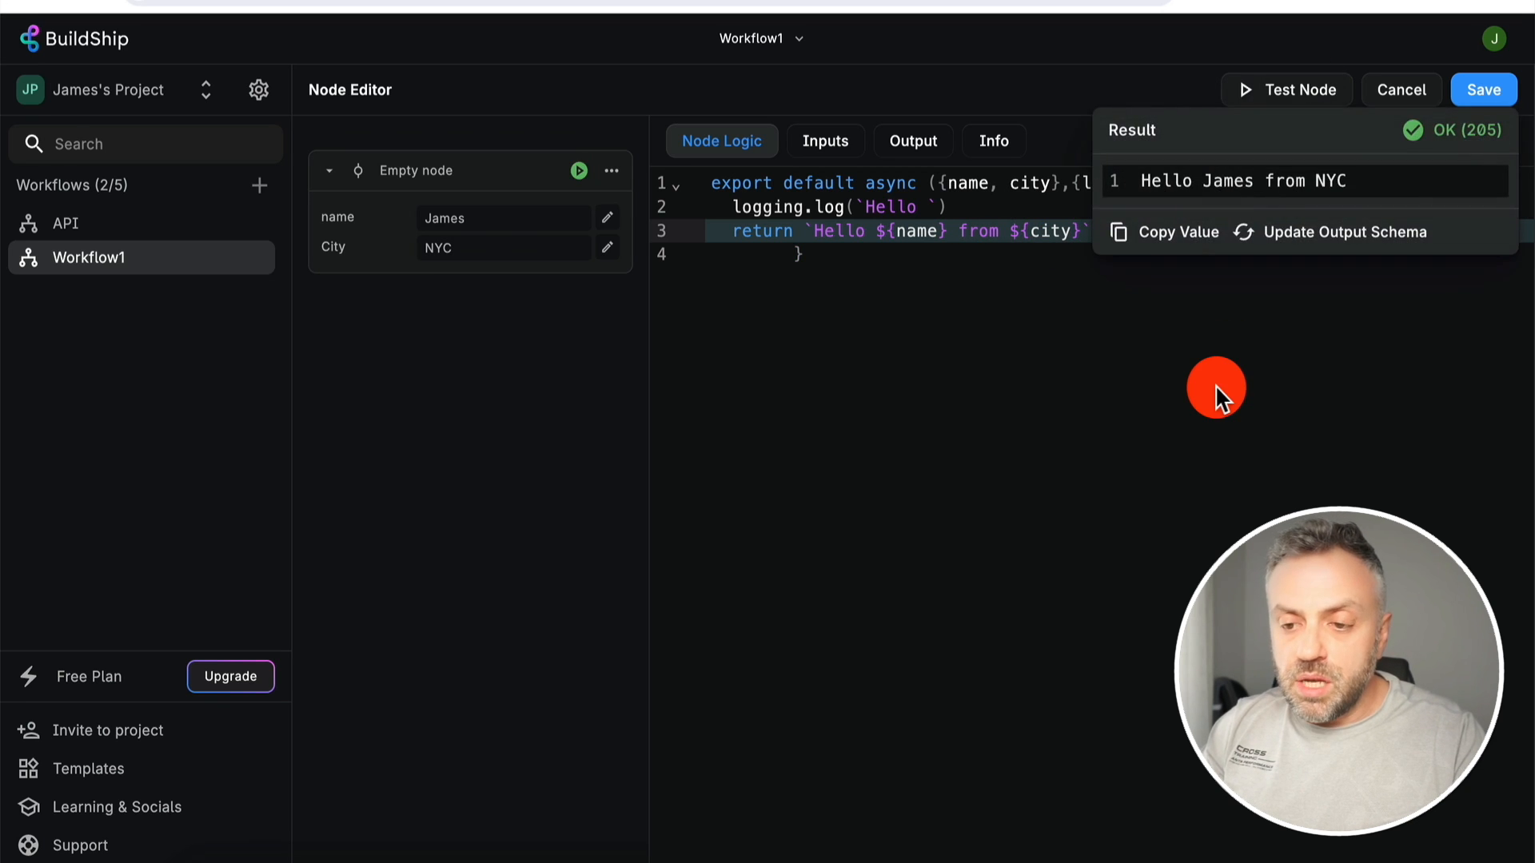
left_click(1272, 308)
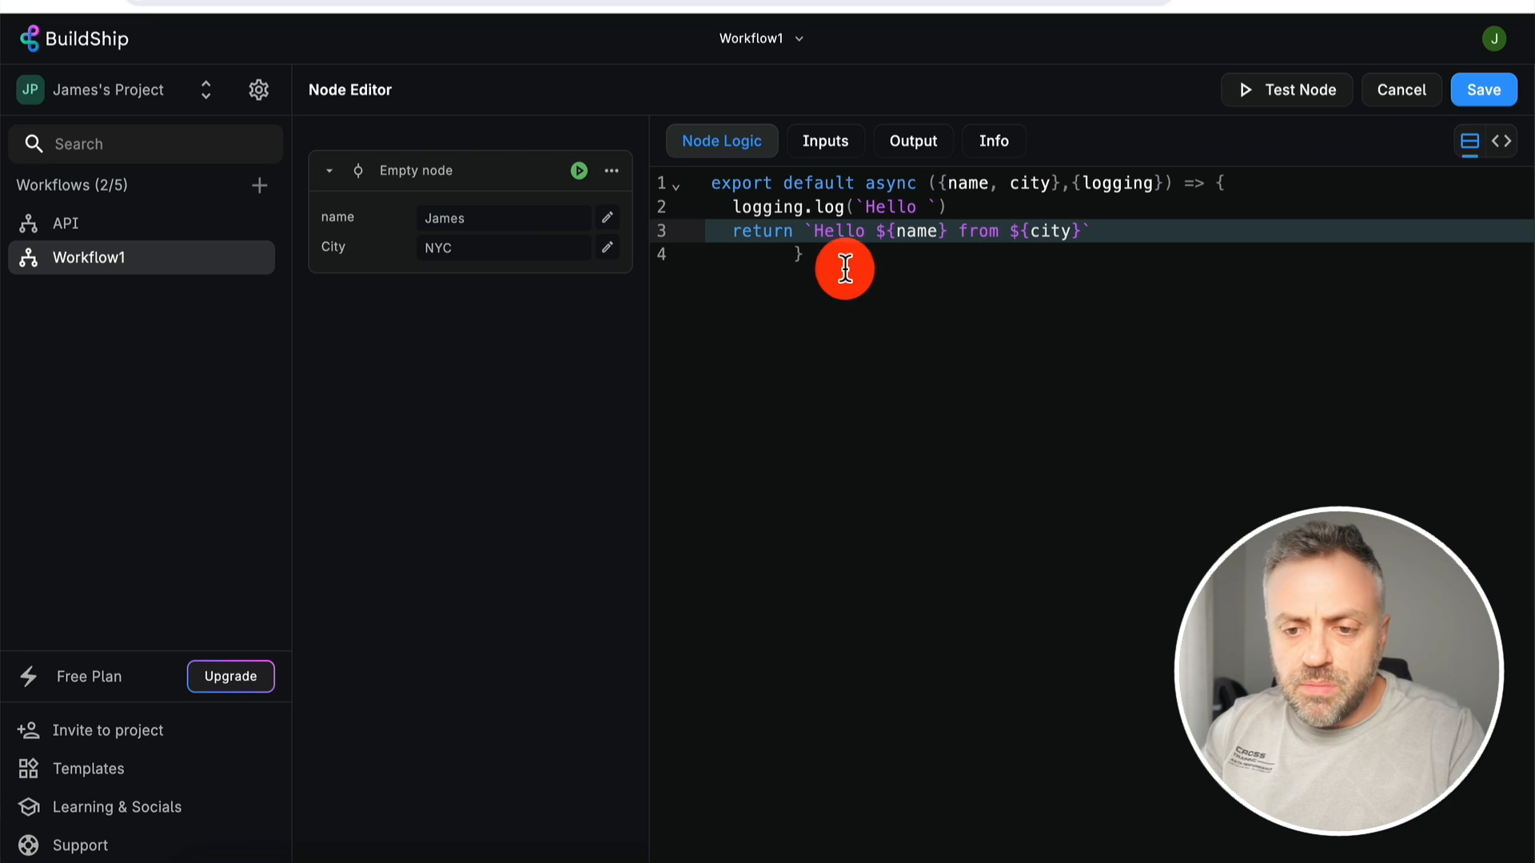
left_click_drag(839, 263, 689, 155)
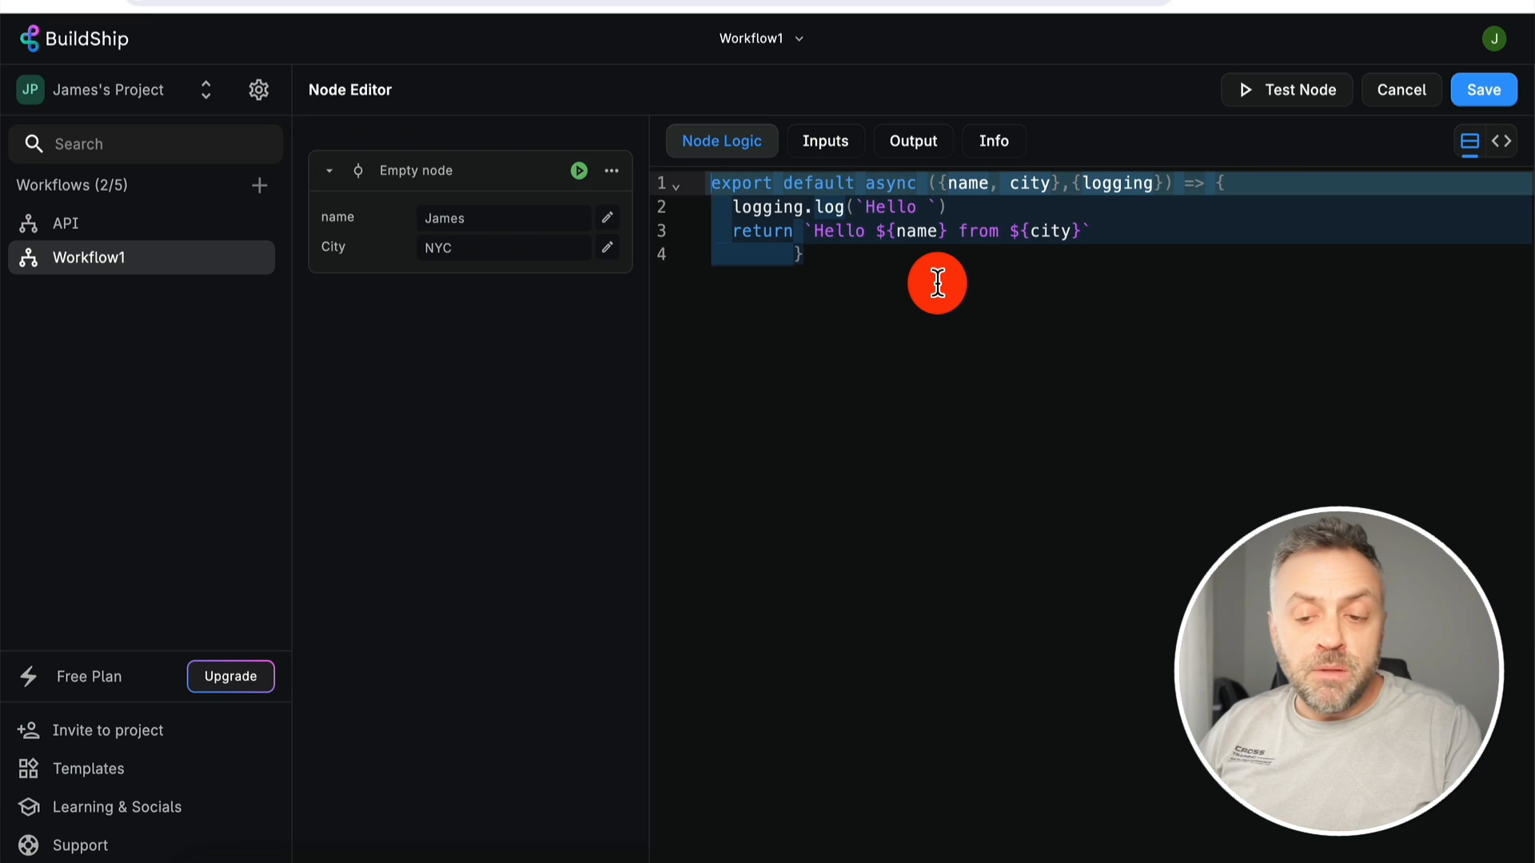
left_click(855, 282)
key("ctrl+a")
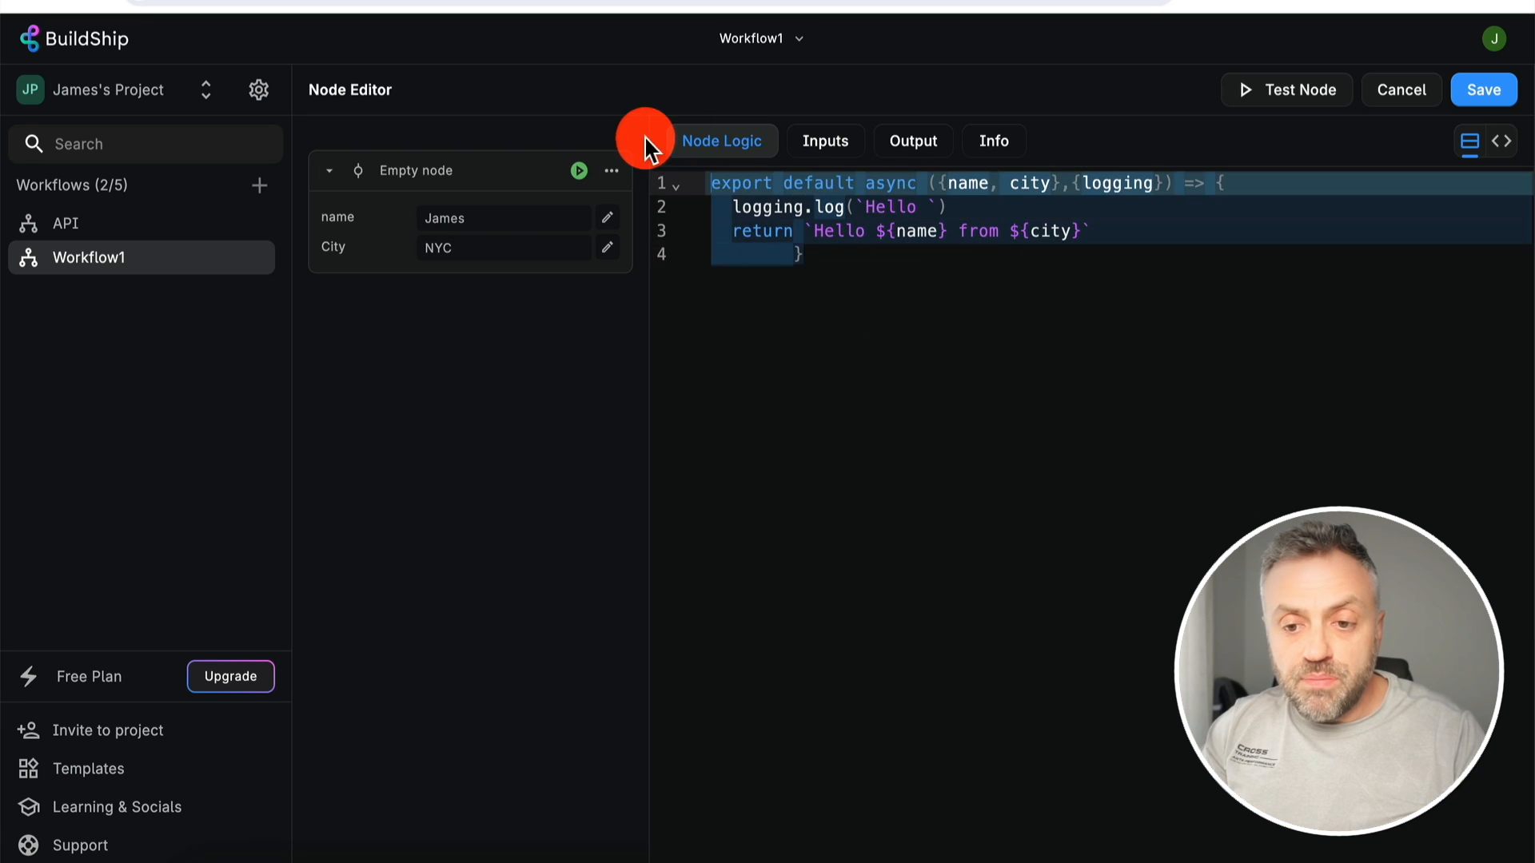
left_click(1016, 382)
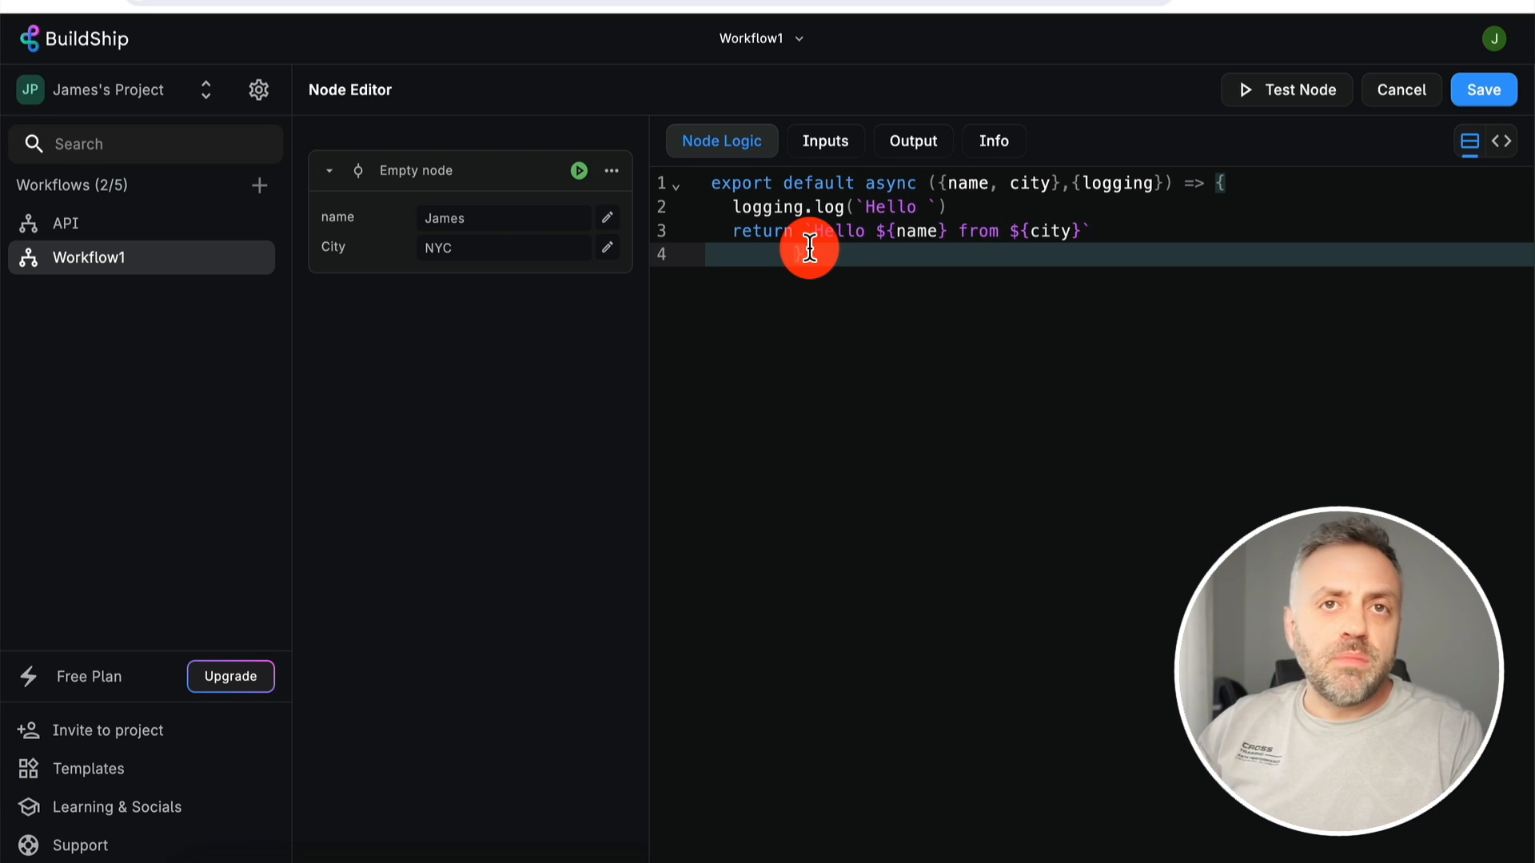
- Add a third Empty node input with key 'state' and label 'State'
left_click(825, 141)
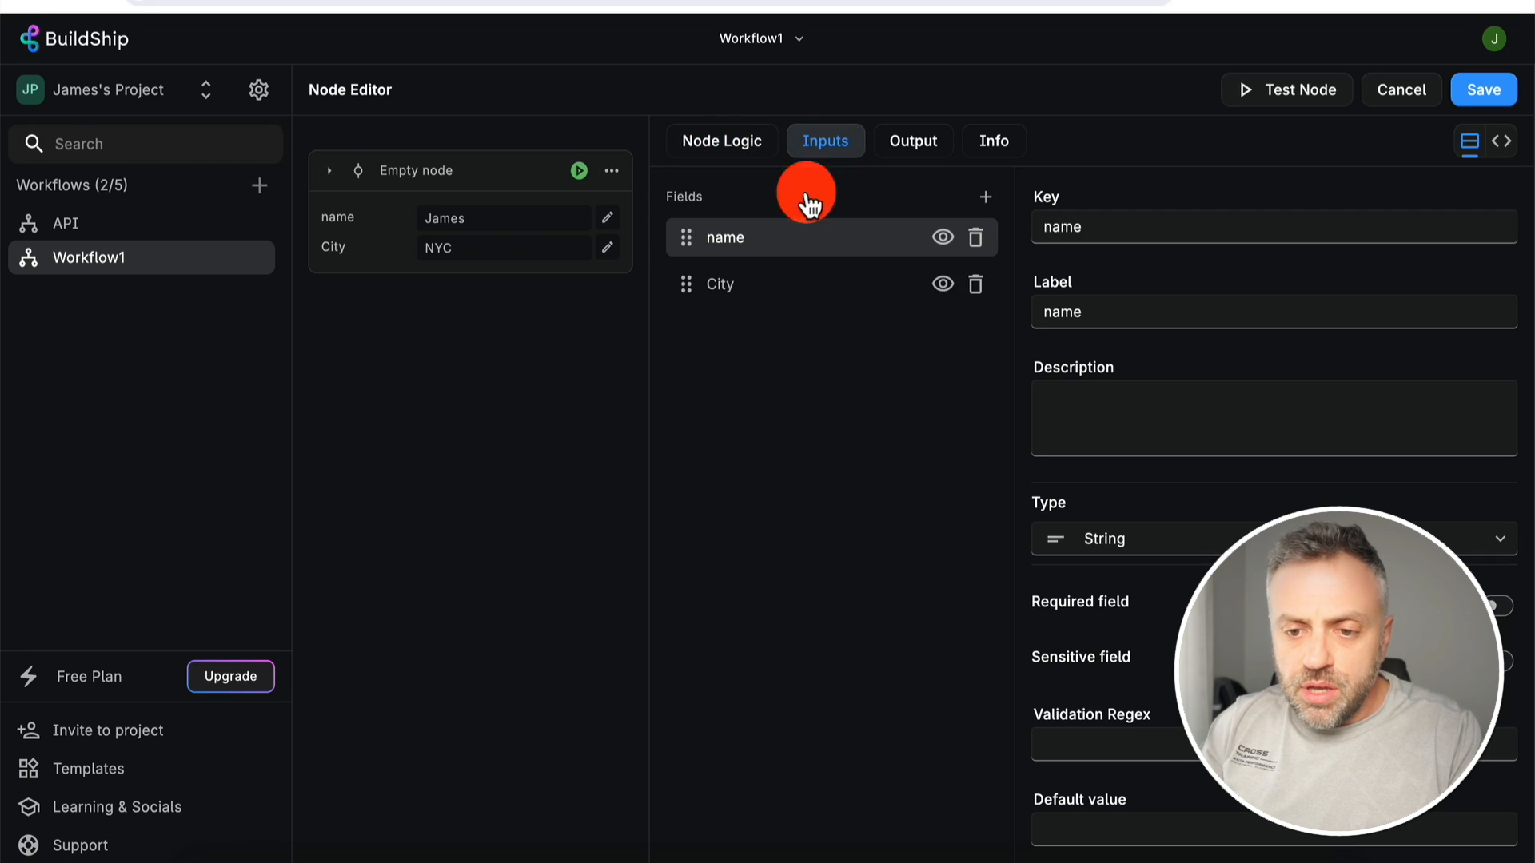
left_click(985, 196)
left_click(764, 348)
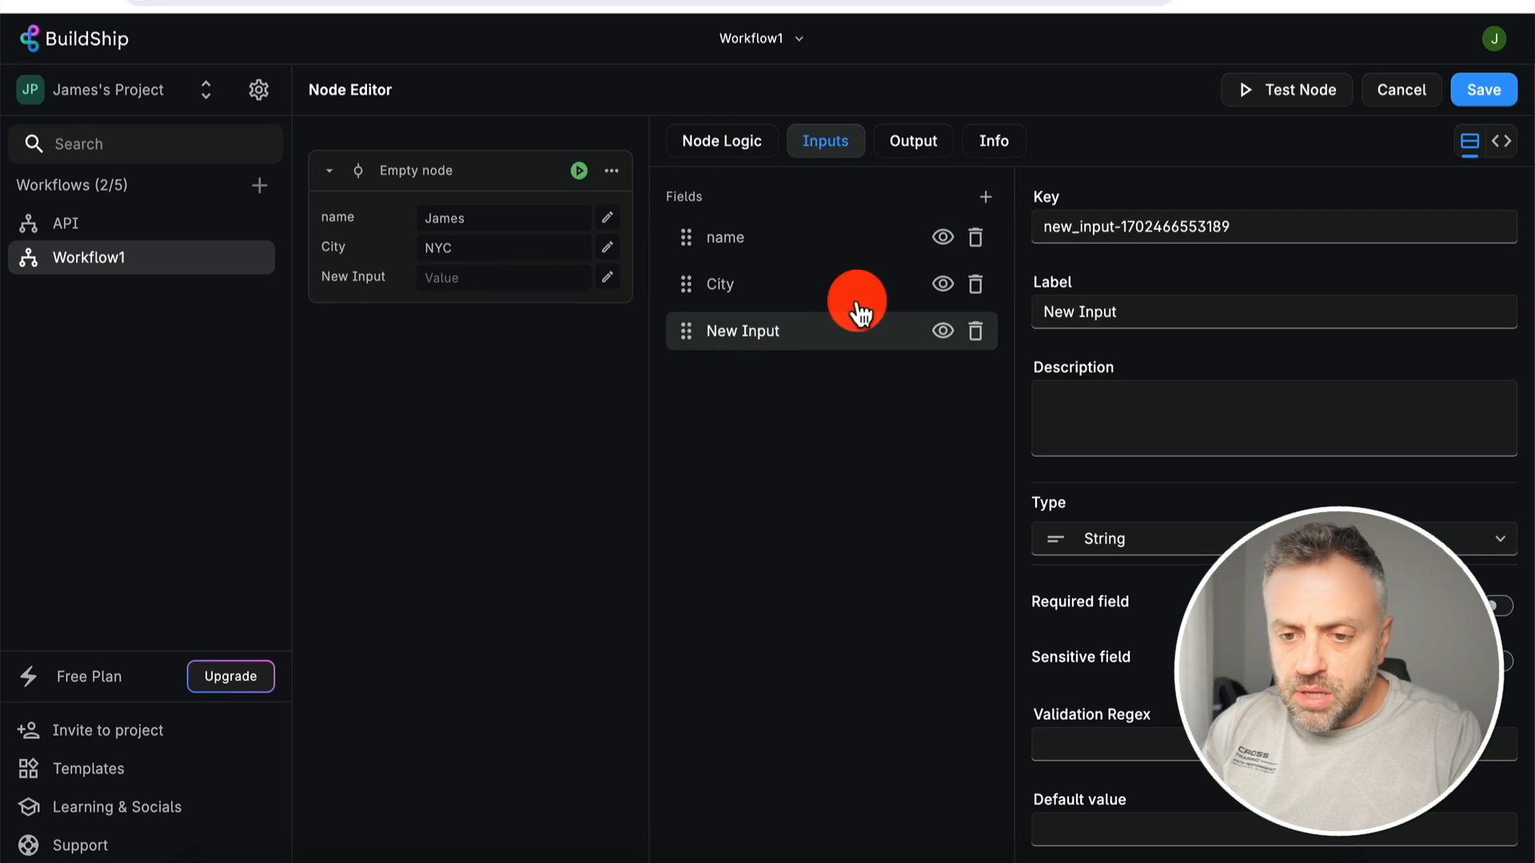
triple_click(1167, 223)
type("state")
triple_click(1161, 300)
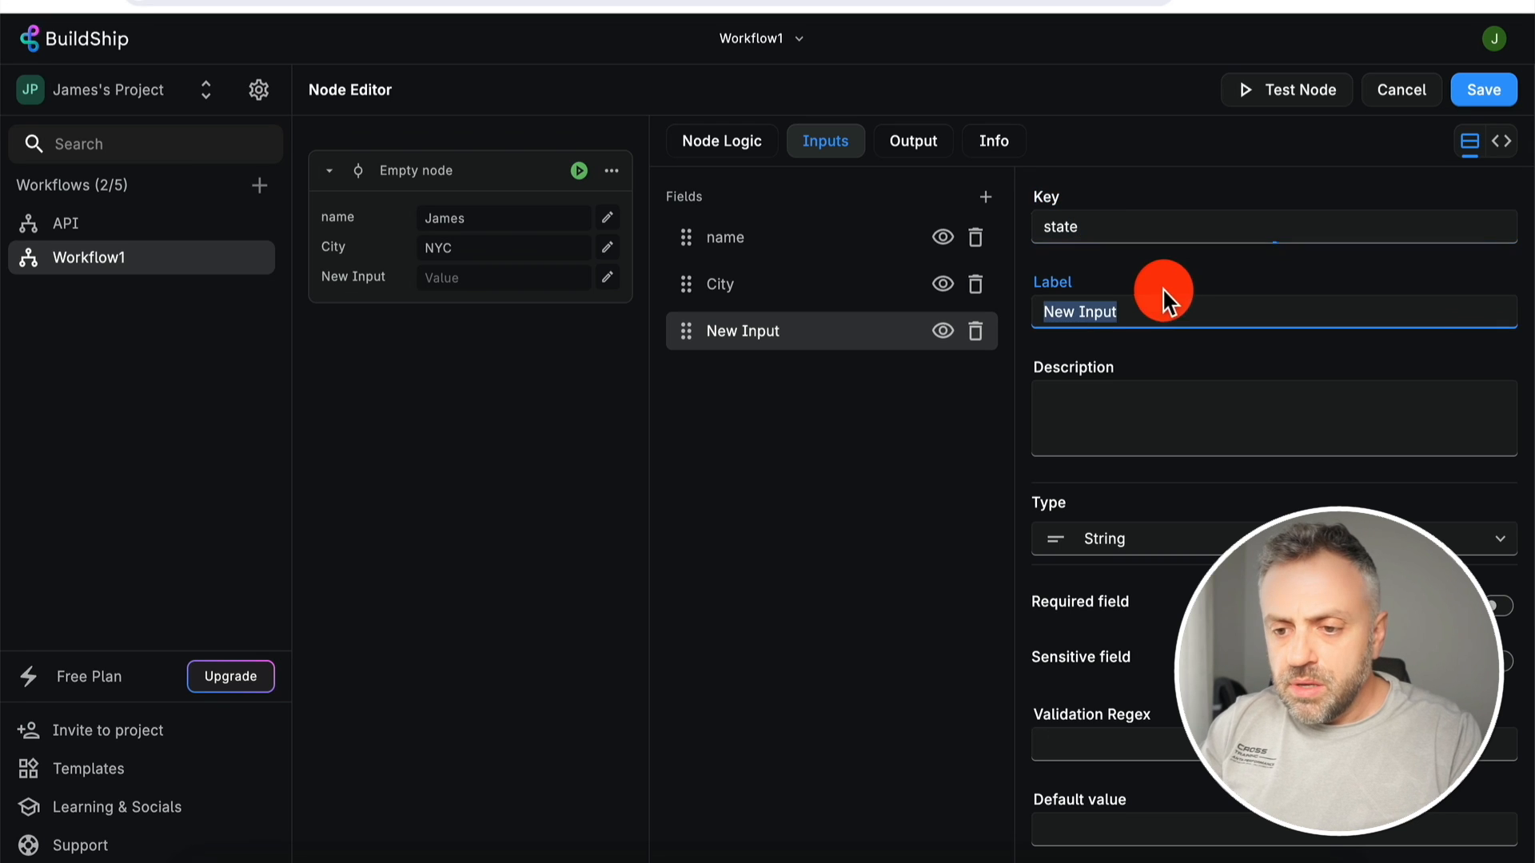
type("State")
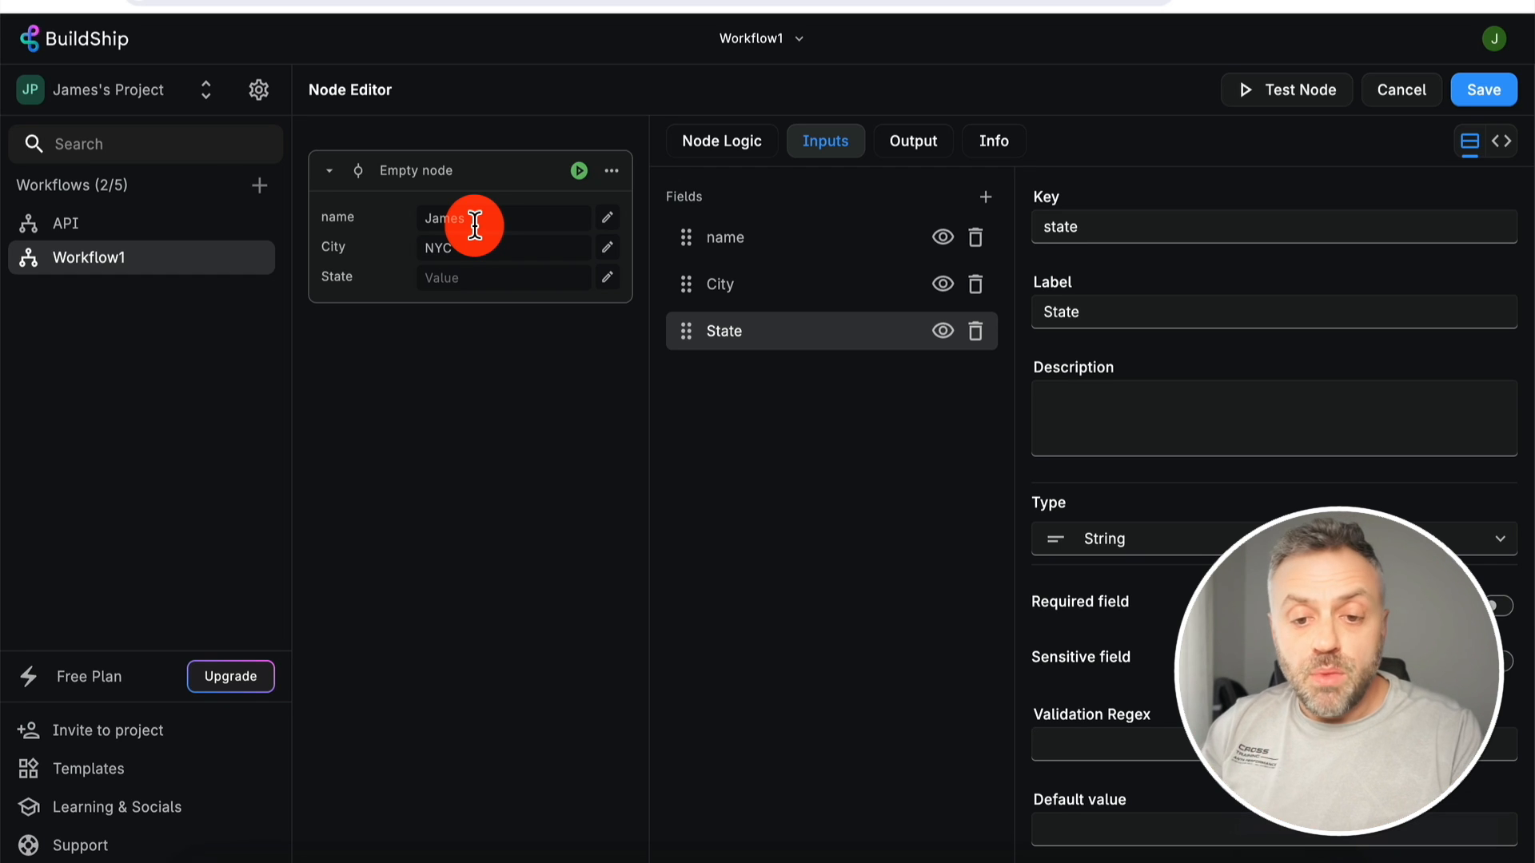
- Add state to the function parameters and 'from ${state}' to the greeting
left_click(728, 142)
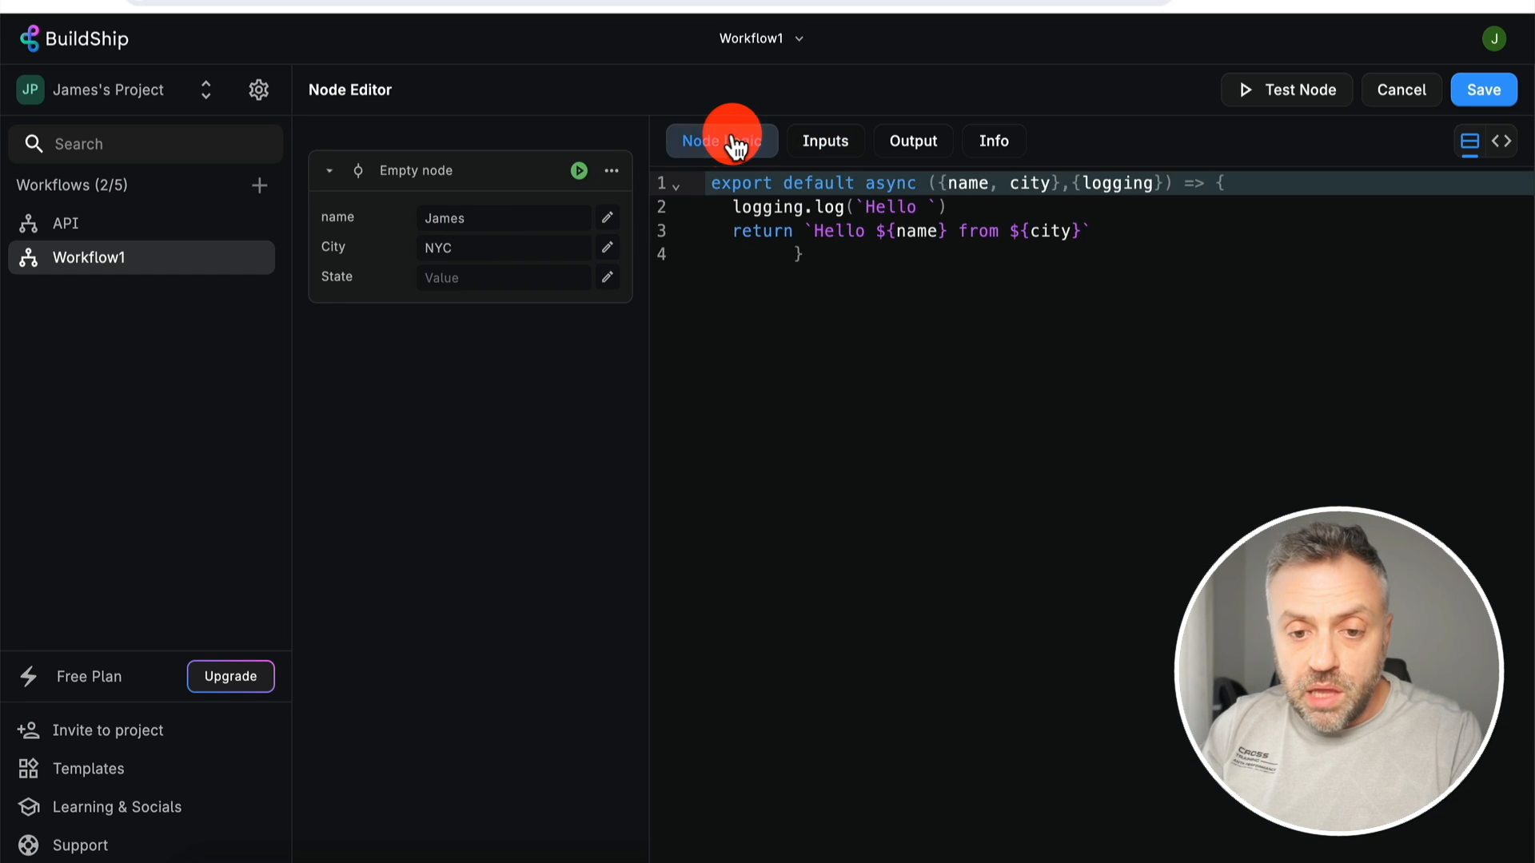
left_click(1082, 230)
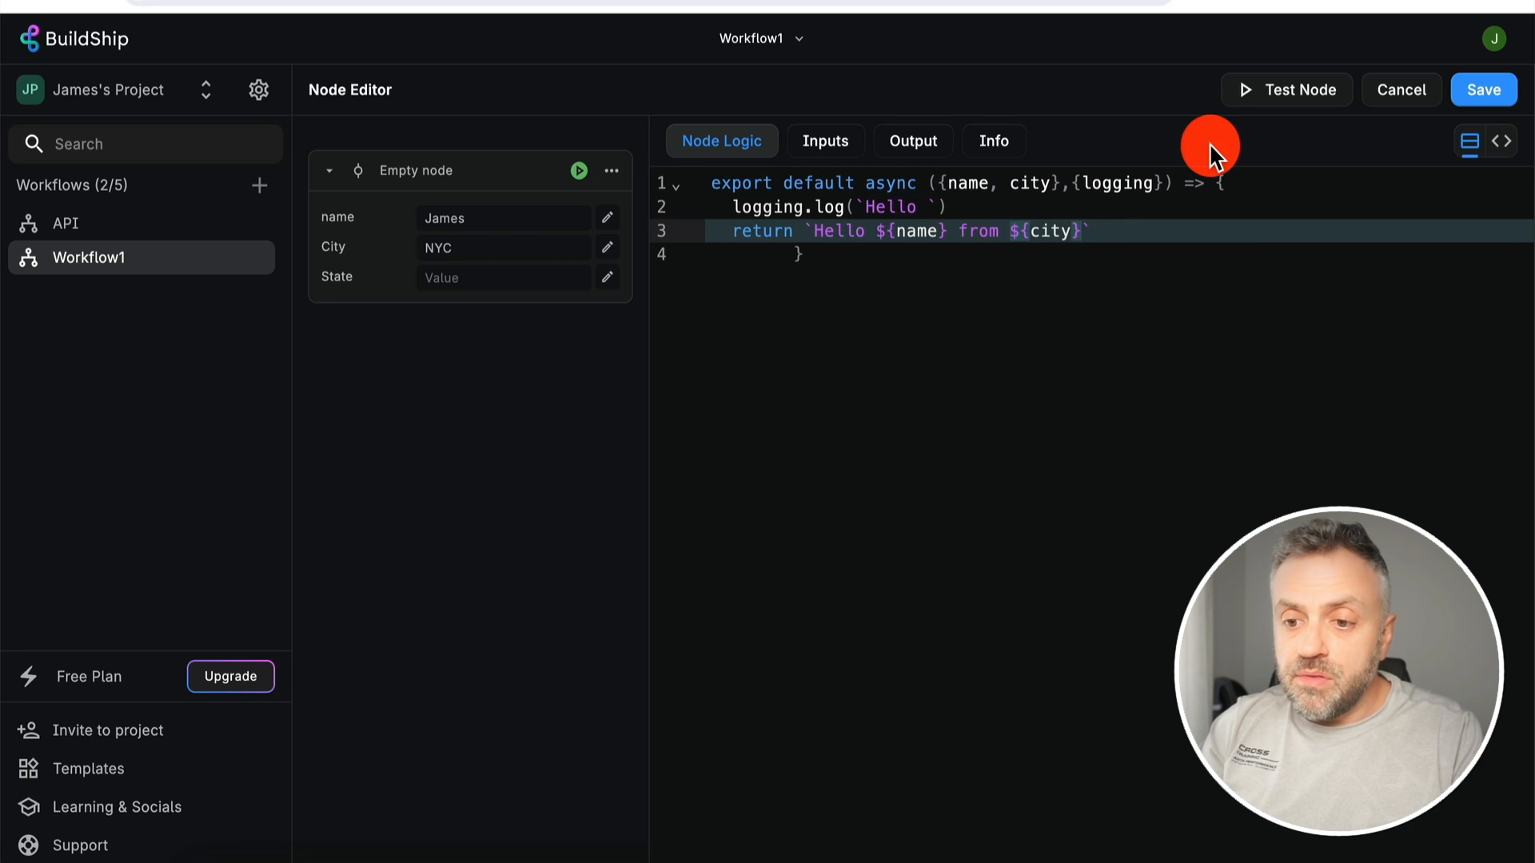
type("from ")
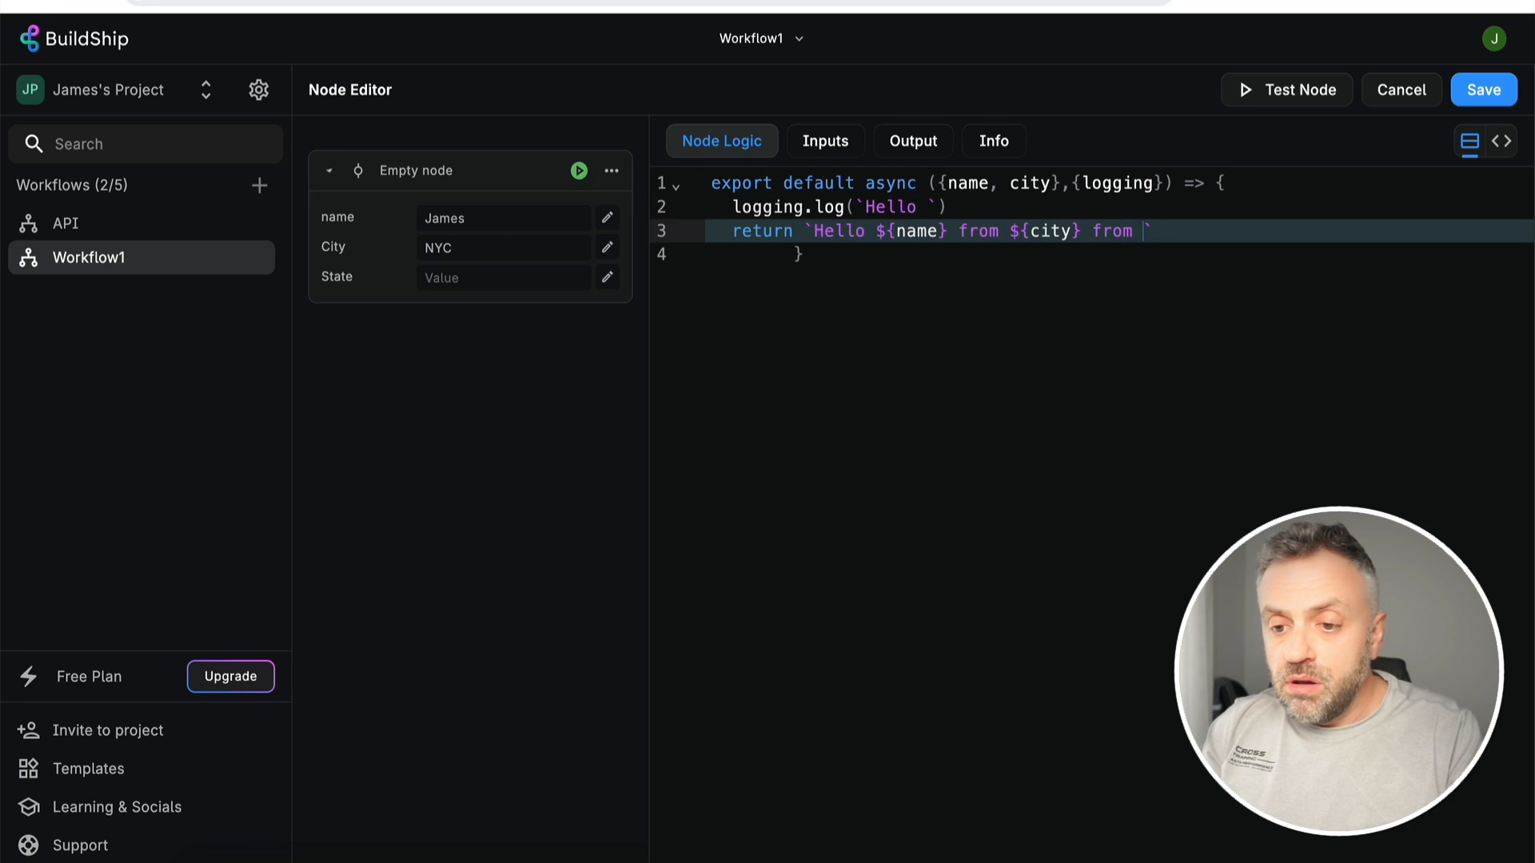
type("${")
left_click(1051, 183)
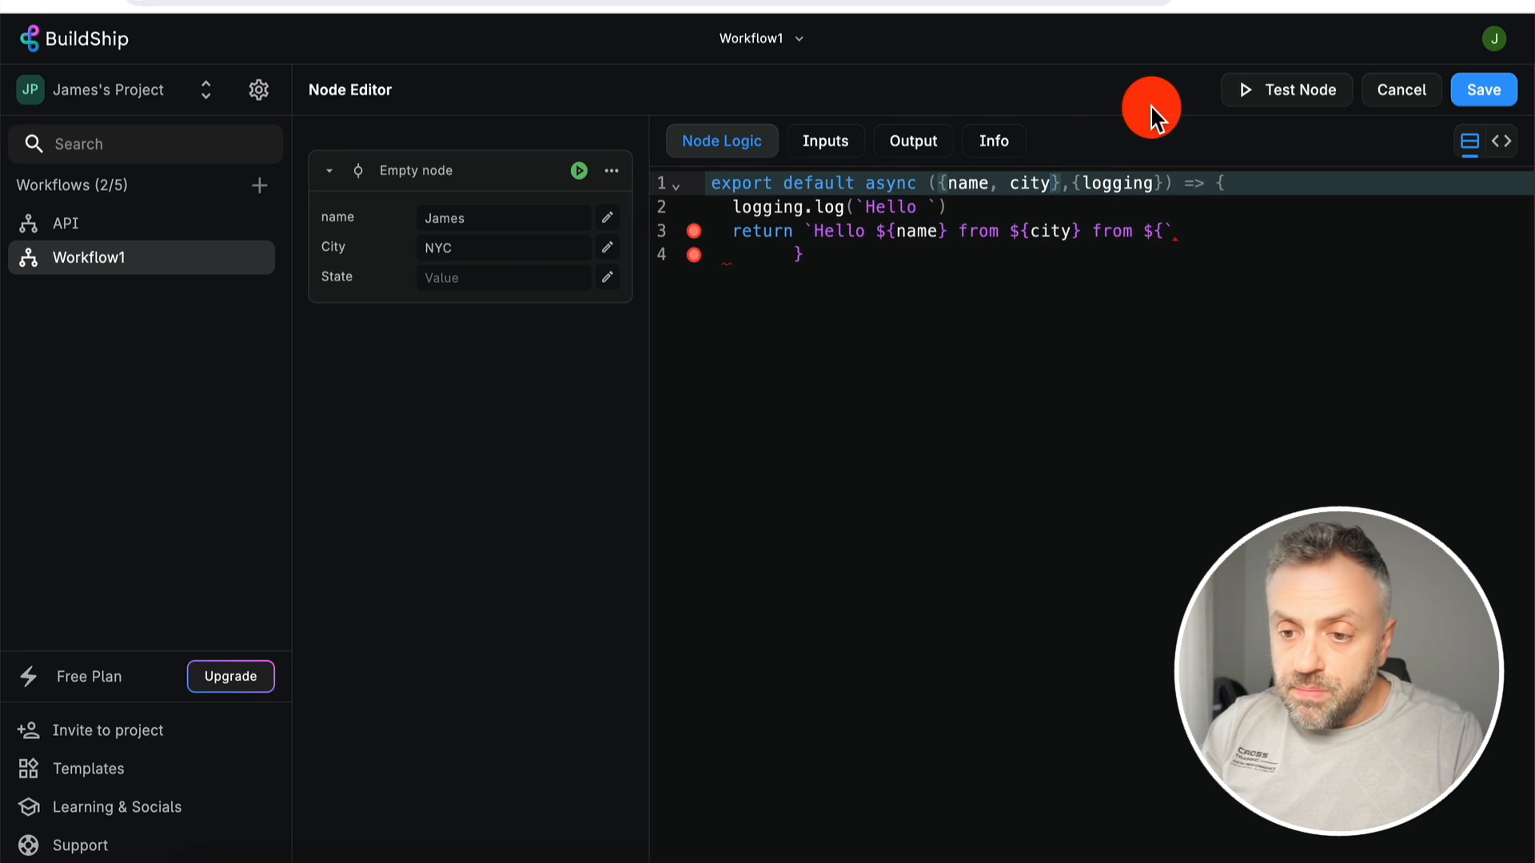
type(", state")
left_click(1166, 231)
type("state}")
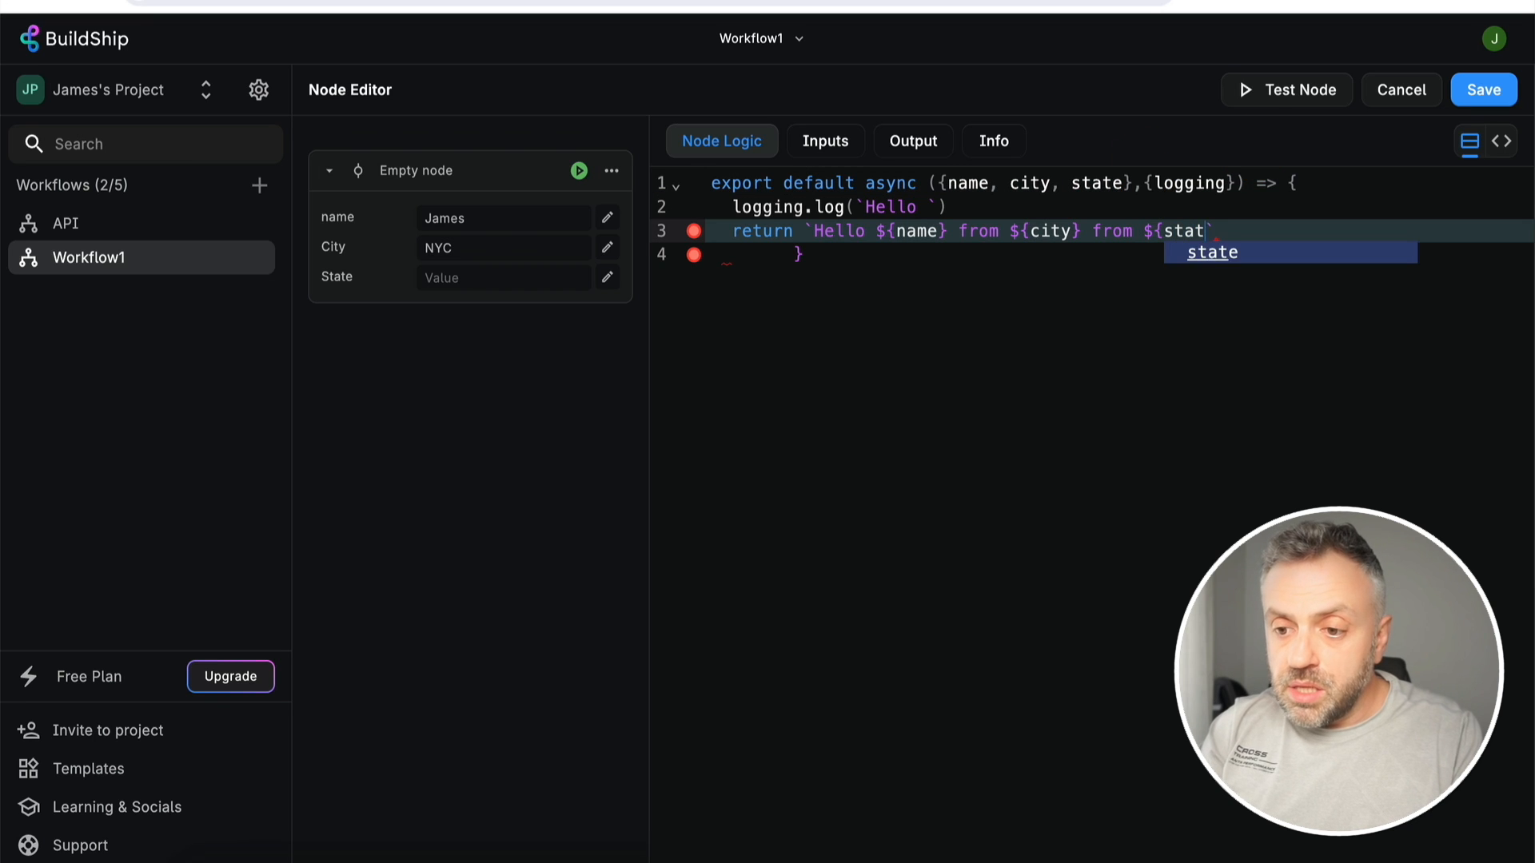
left_click(1159, 330)
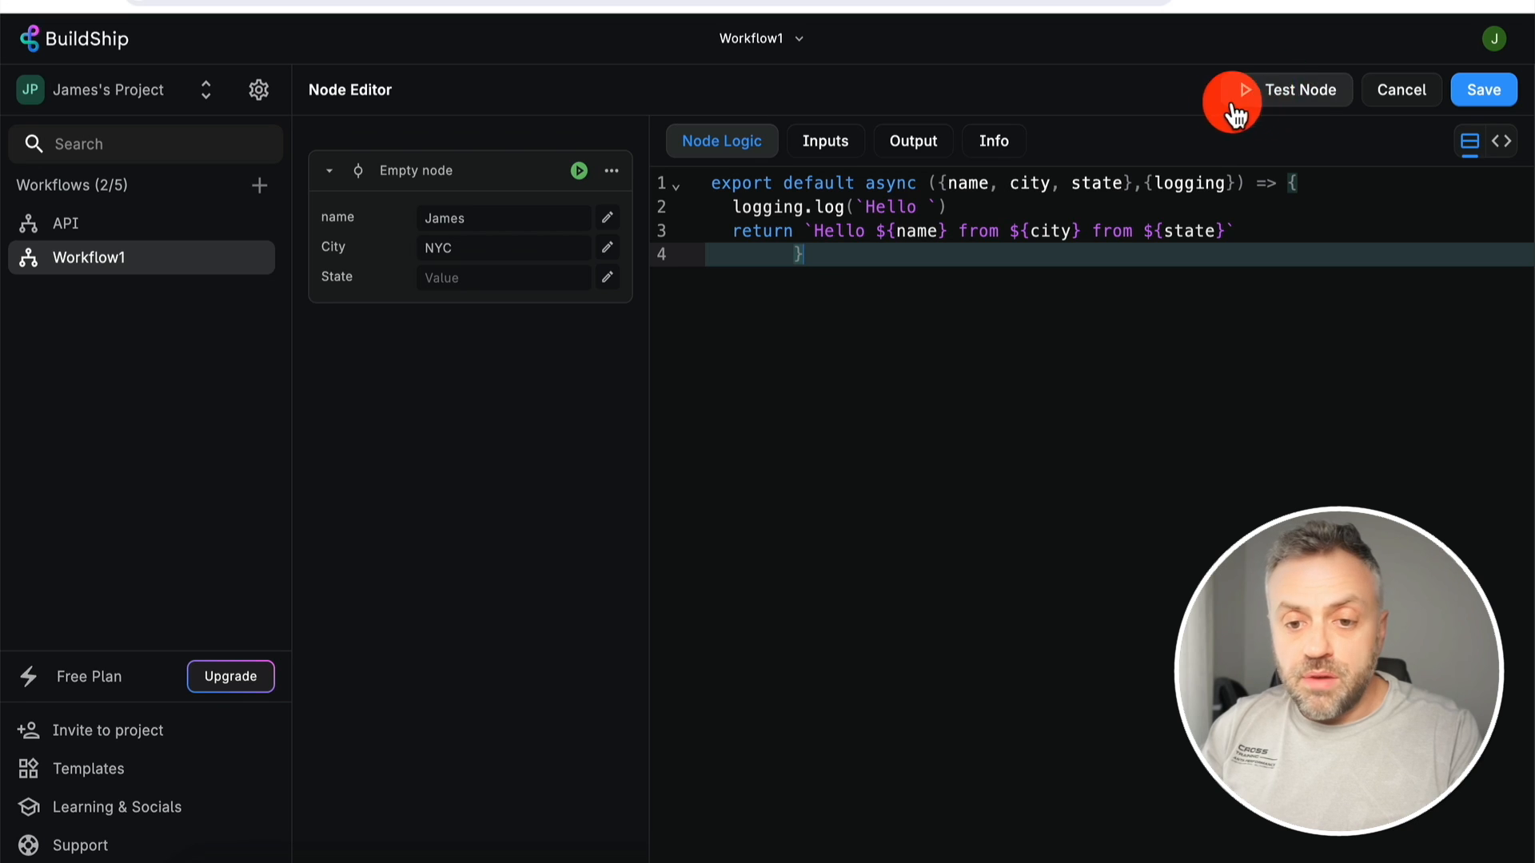
- Test the node with State set to NY
left_click(460, 279)
type("N")
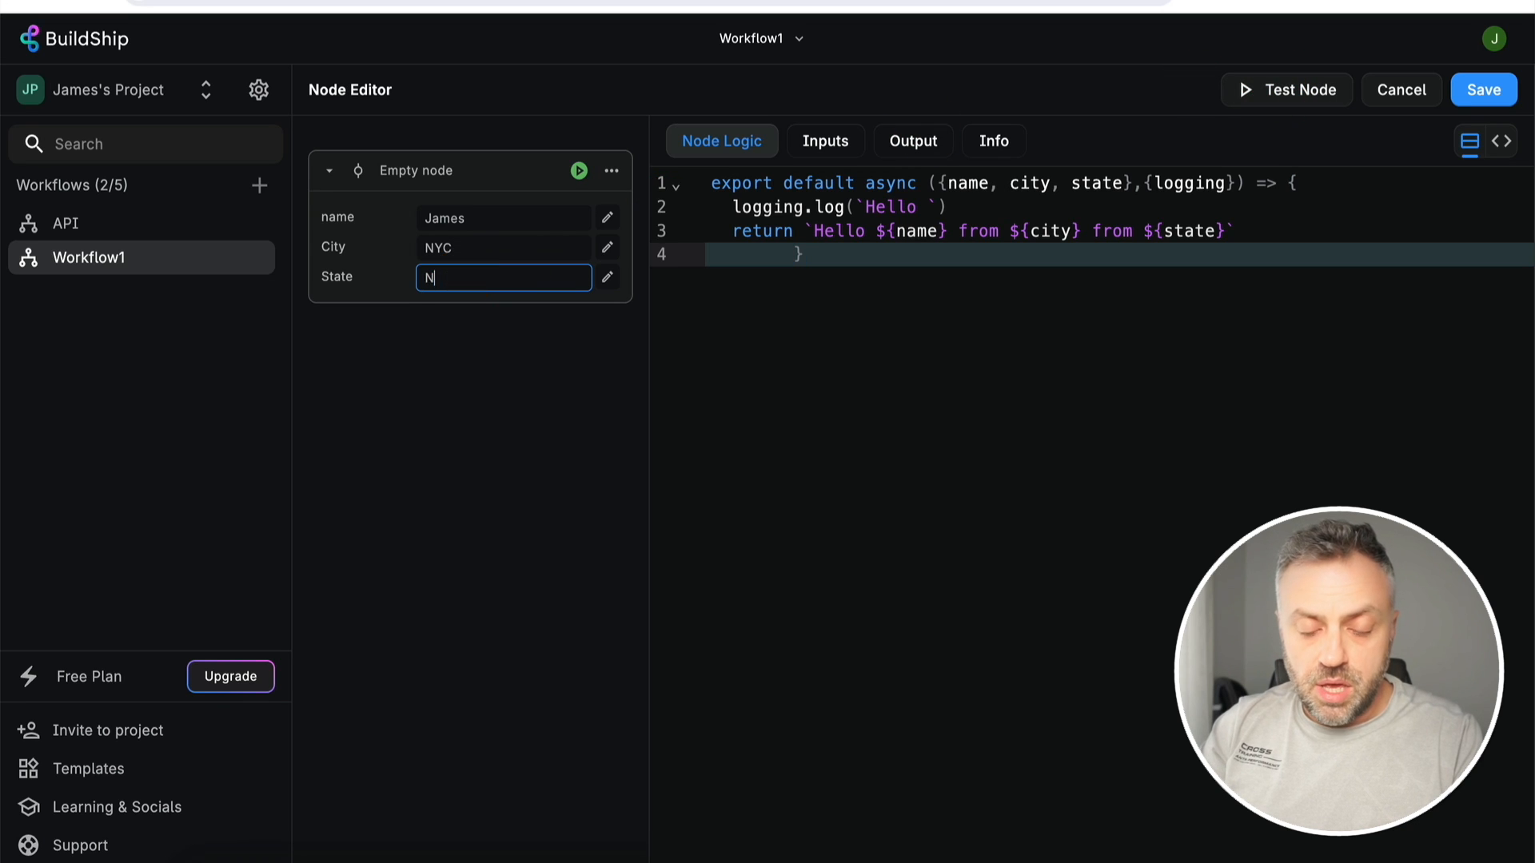
type("Y")
left_click(997, 418)
left_click(1298, 80)
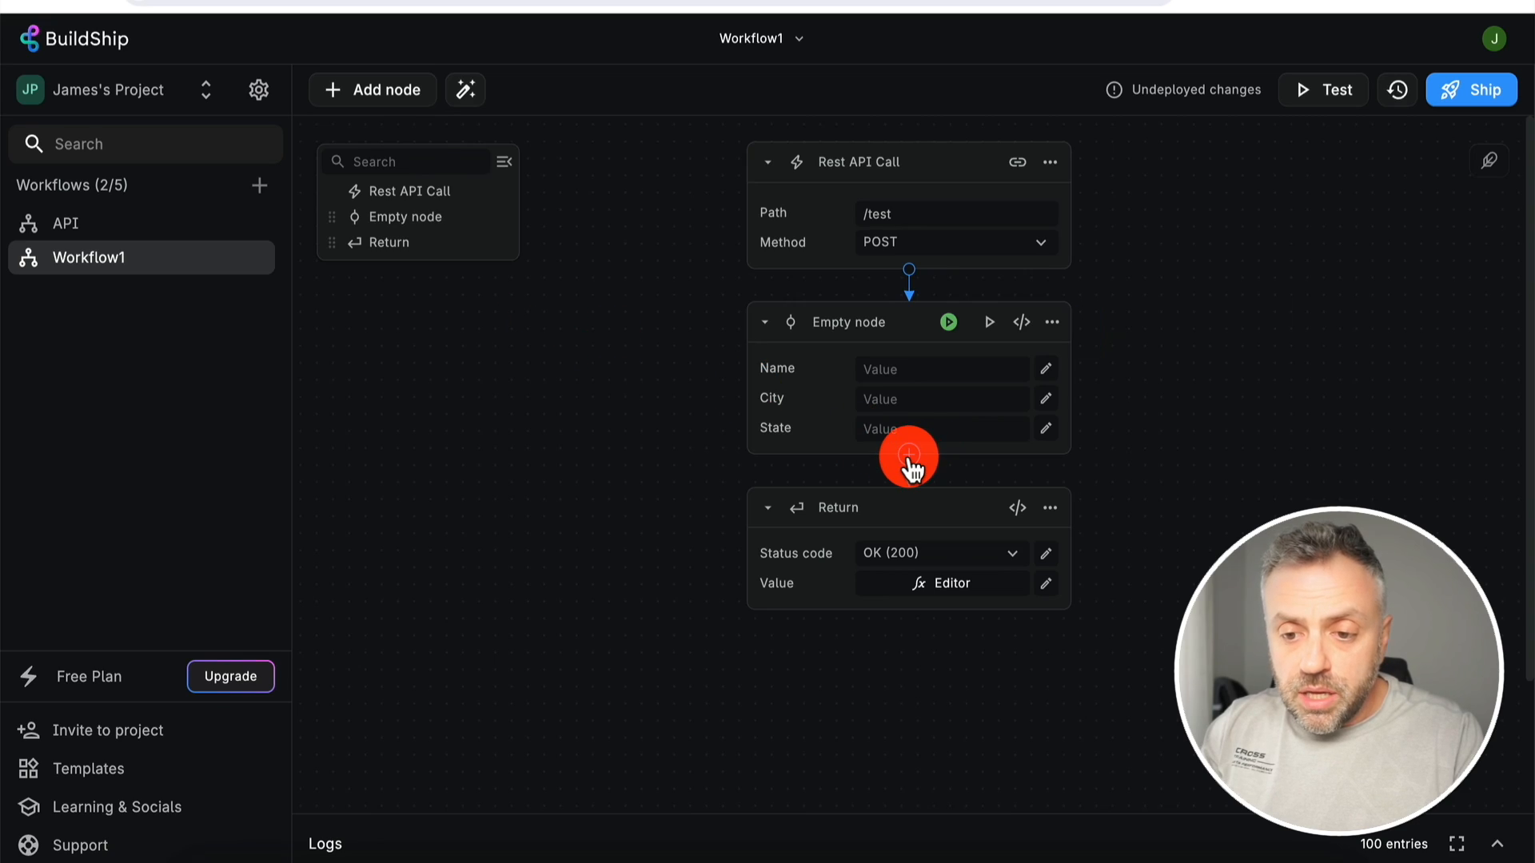
- Open the Add Node catalog from the connector below the Empty node
left_click(911, 457)
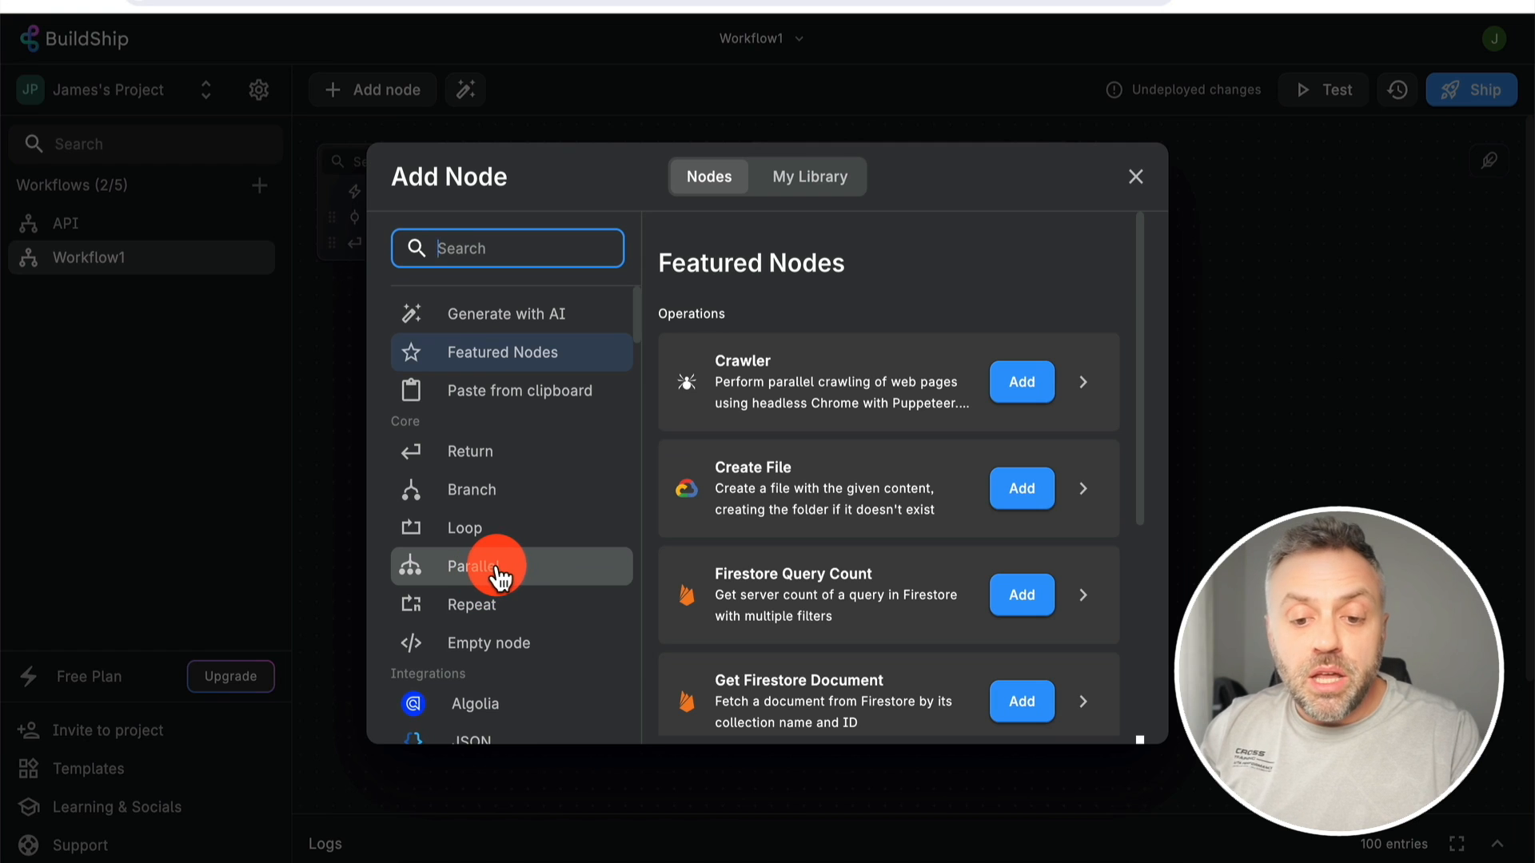
- Add a Parallel node before Return and delete the Empty node
left_click(497, 569)
left_click(1092, 714)
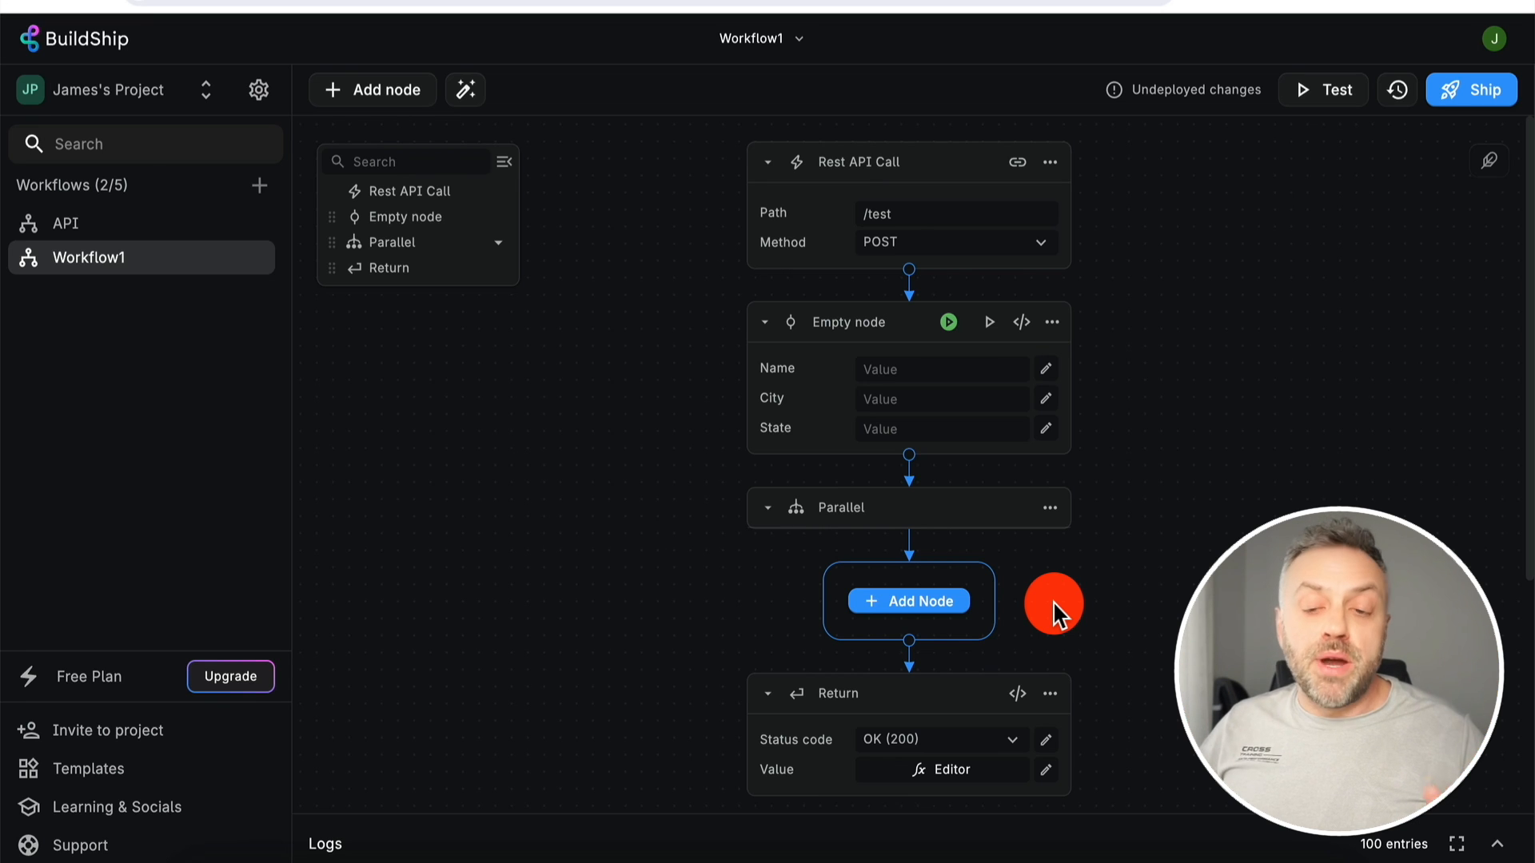
left_click(1052, 322)
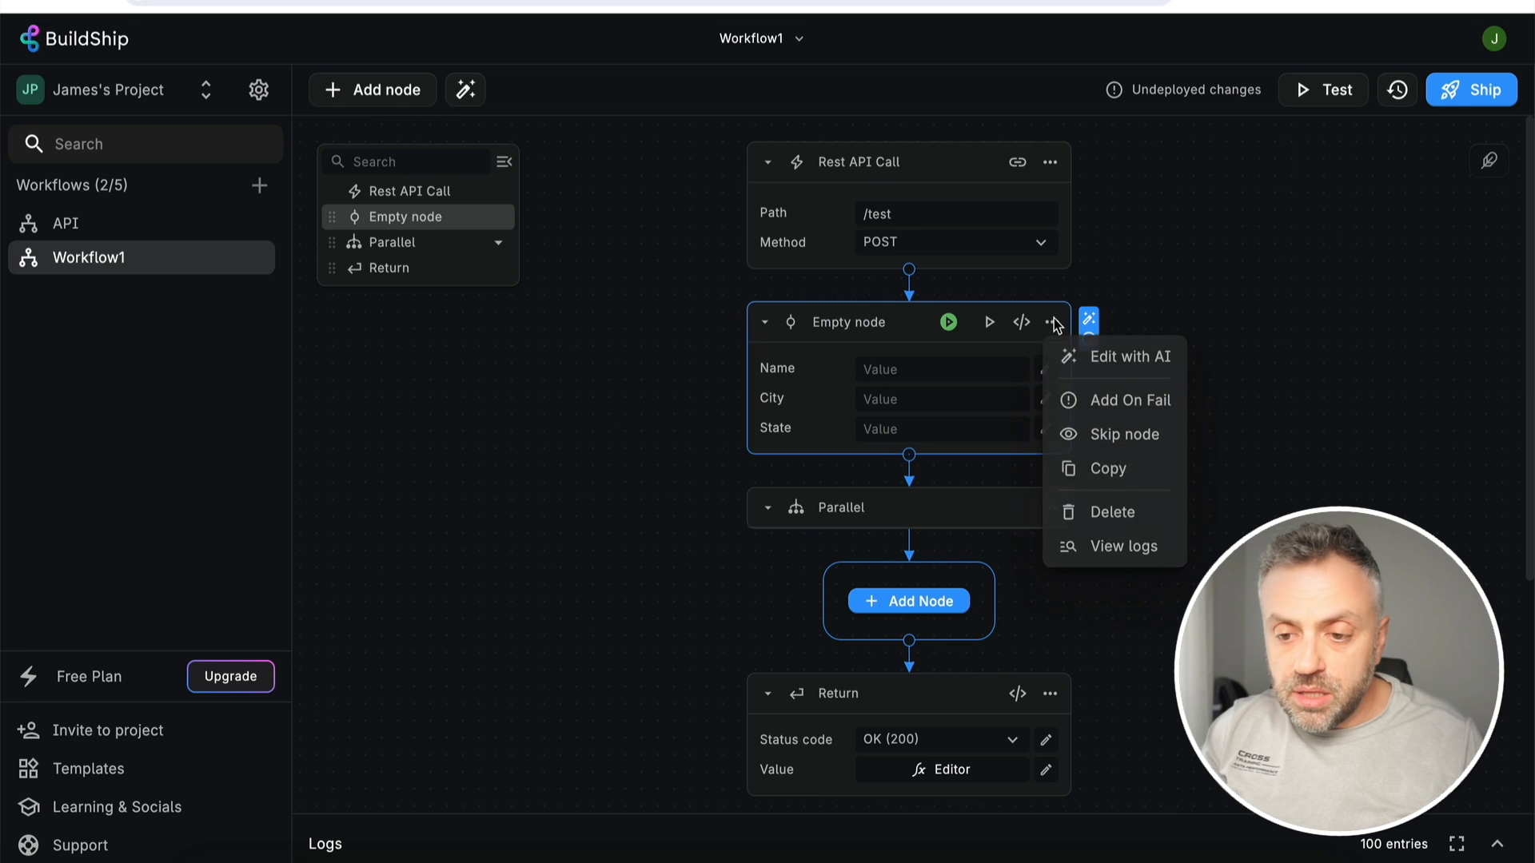
left_click(1127, 511)
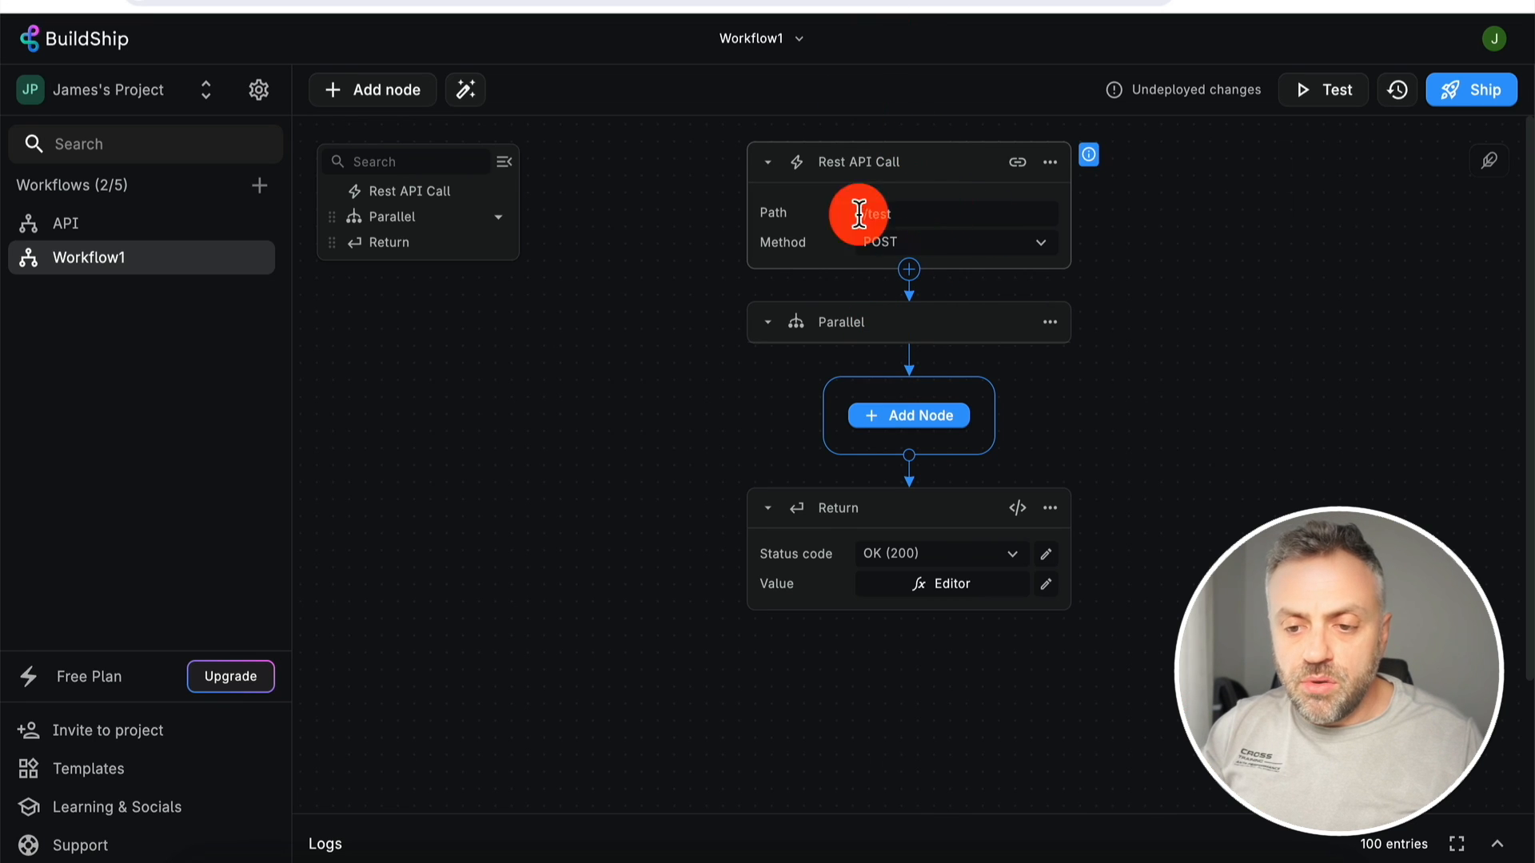
- Add an OpenAI Chat node to the first Parallel branch by searching 'openai'
left_click(921, 417)
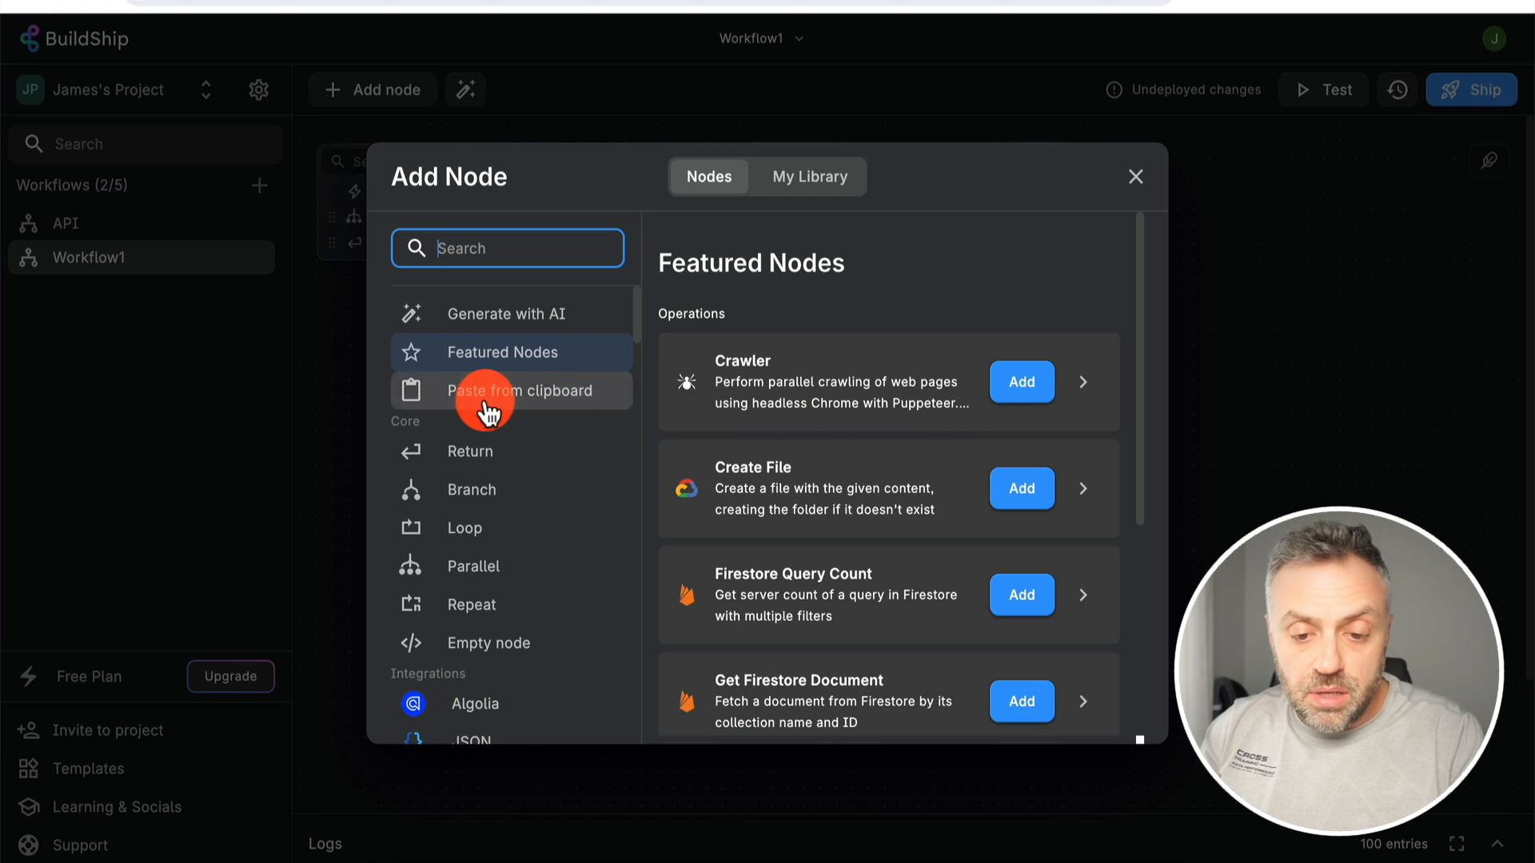
scroll(533, 551, "down", 5)
scroll(534, 555, "down", 3)
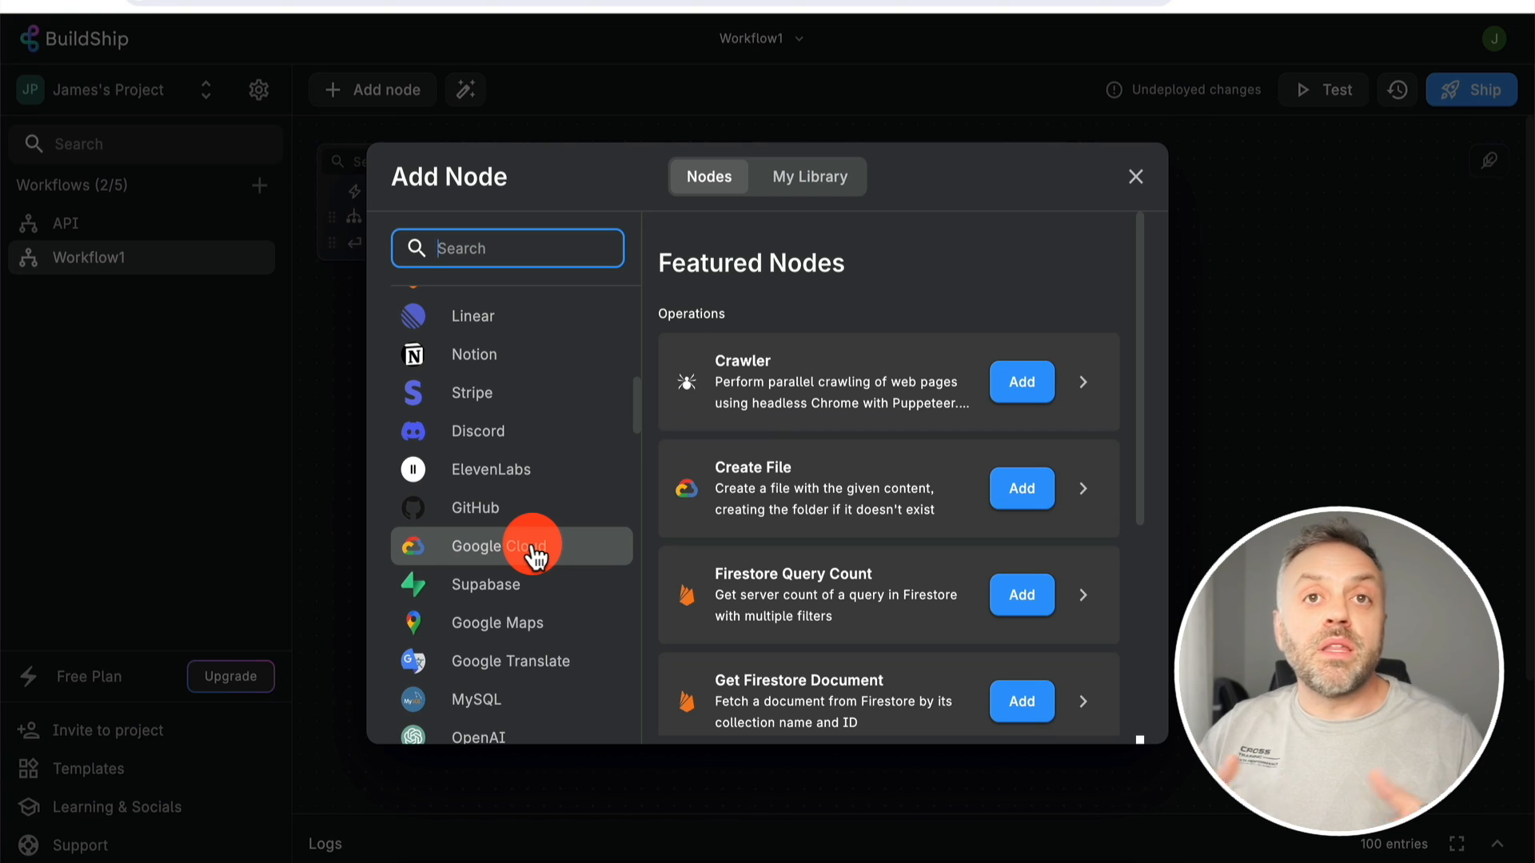
scroll(544, 360, "up", 3)
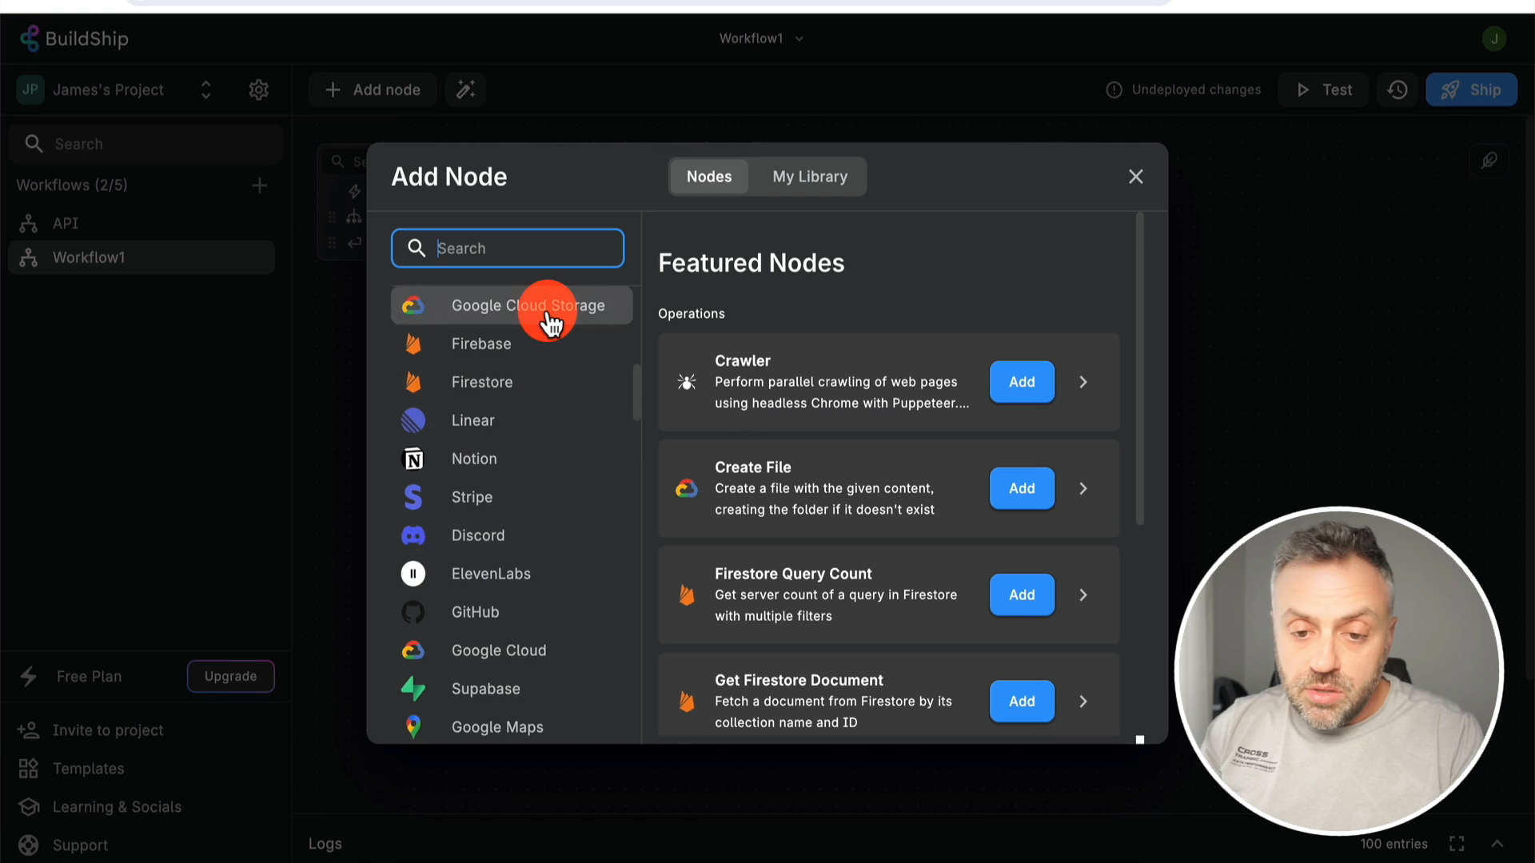
type("openai")
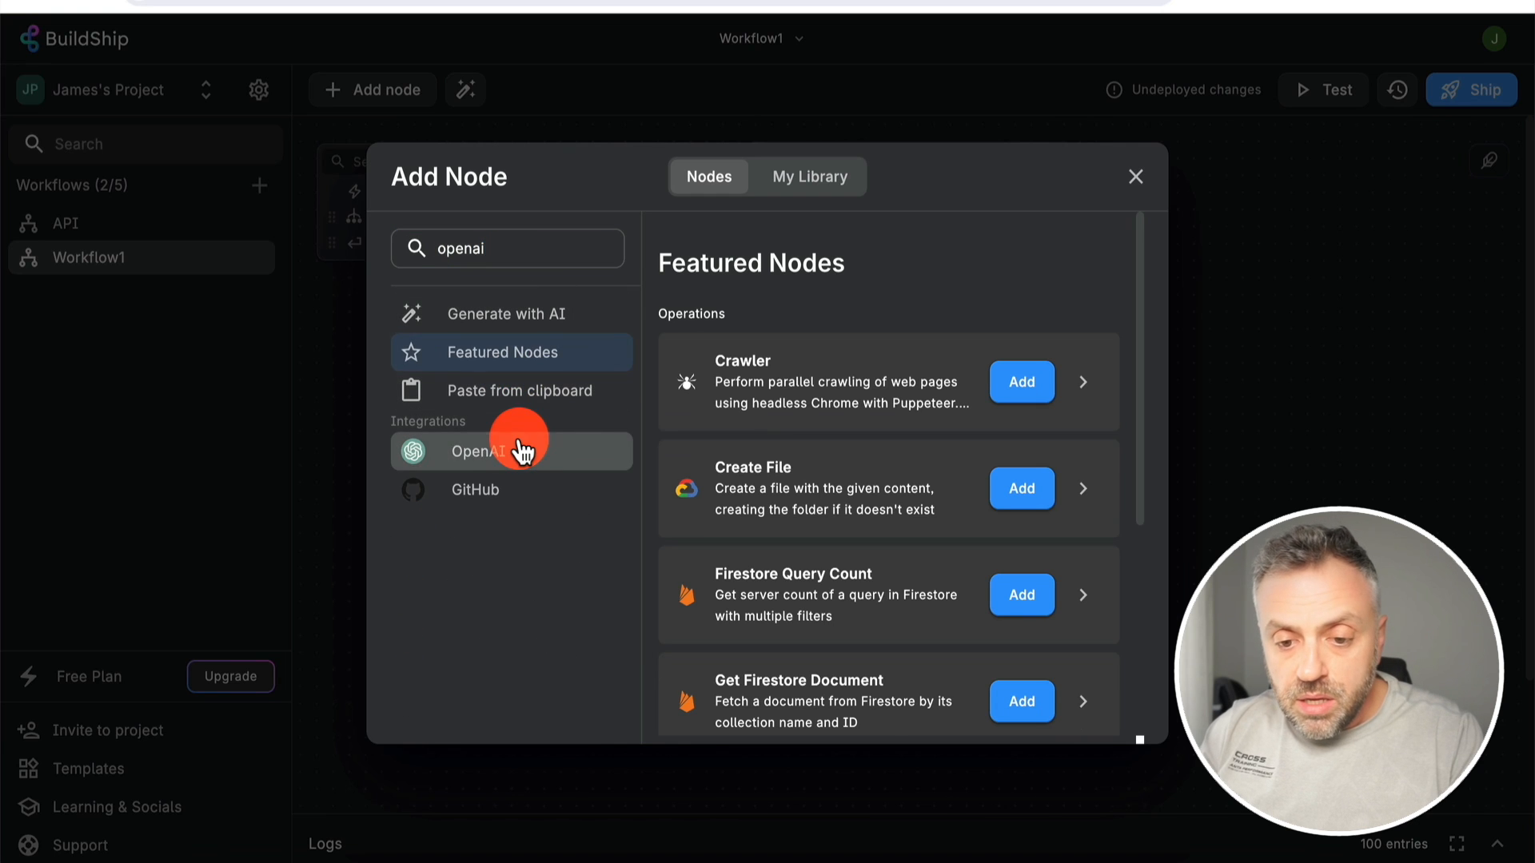
left_click(512, 445)
left_click(1031, 408)
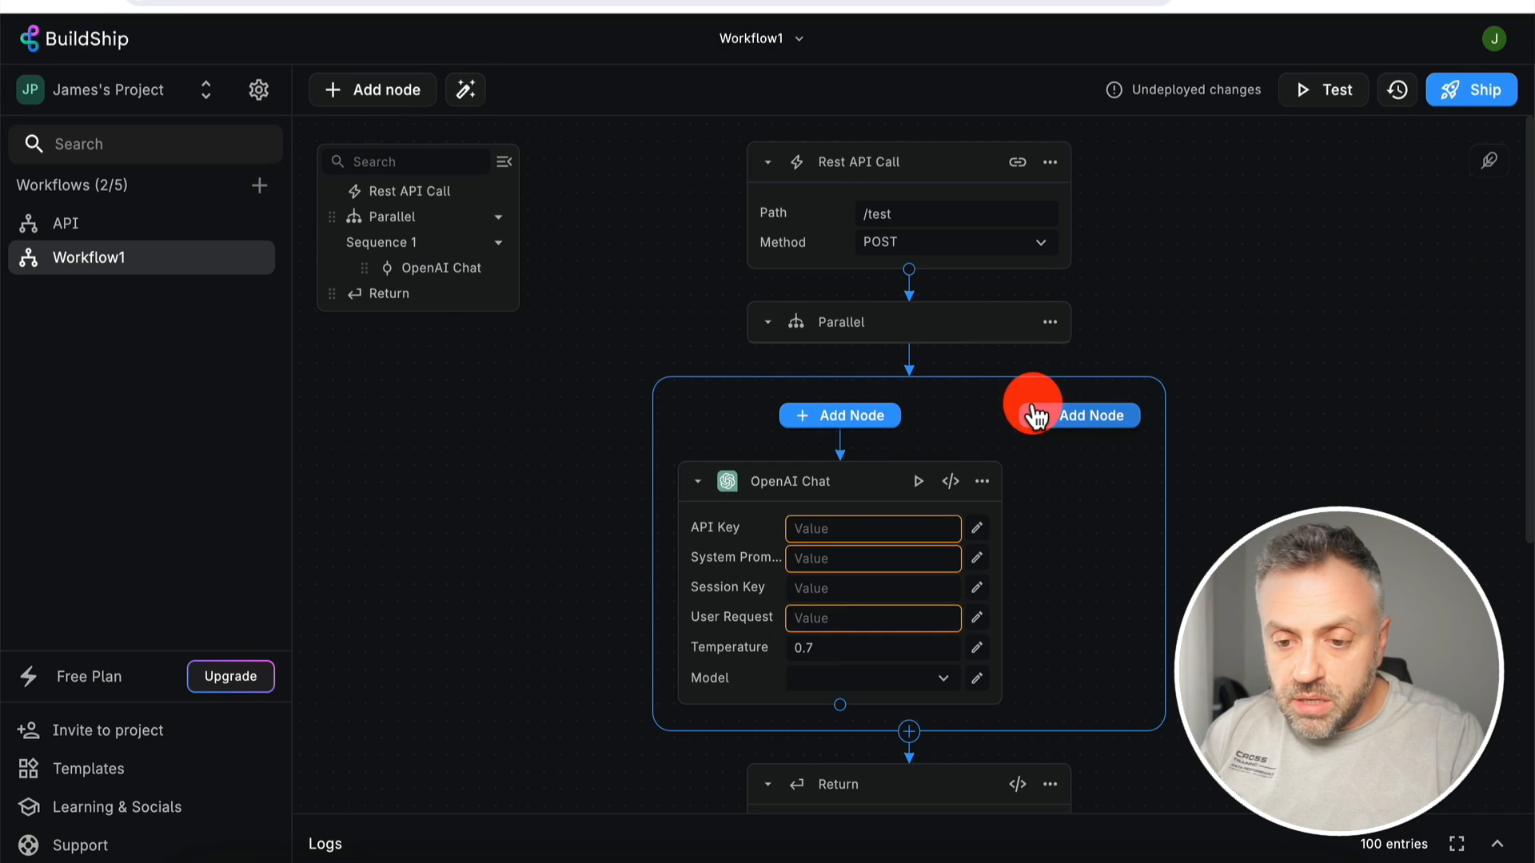
- Copy the OpenAI Chat node and paste it into the second Parallel branch
left_click(982, 483)
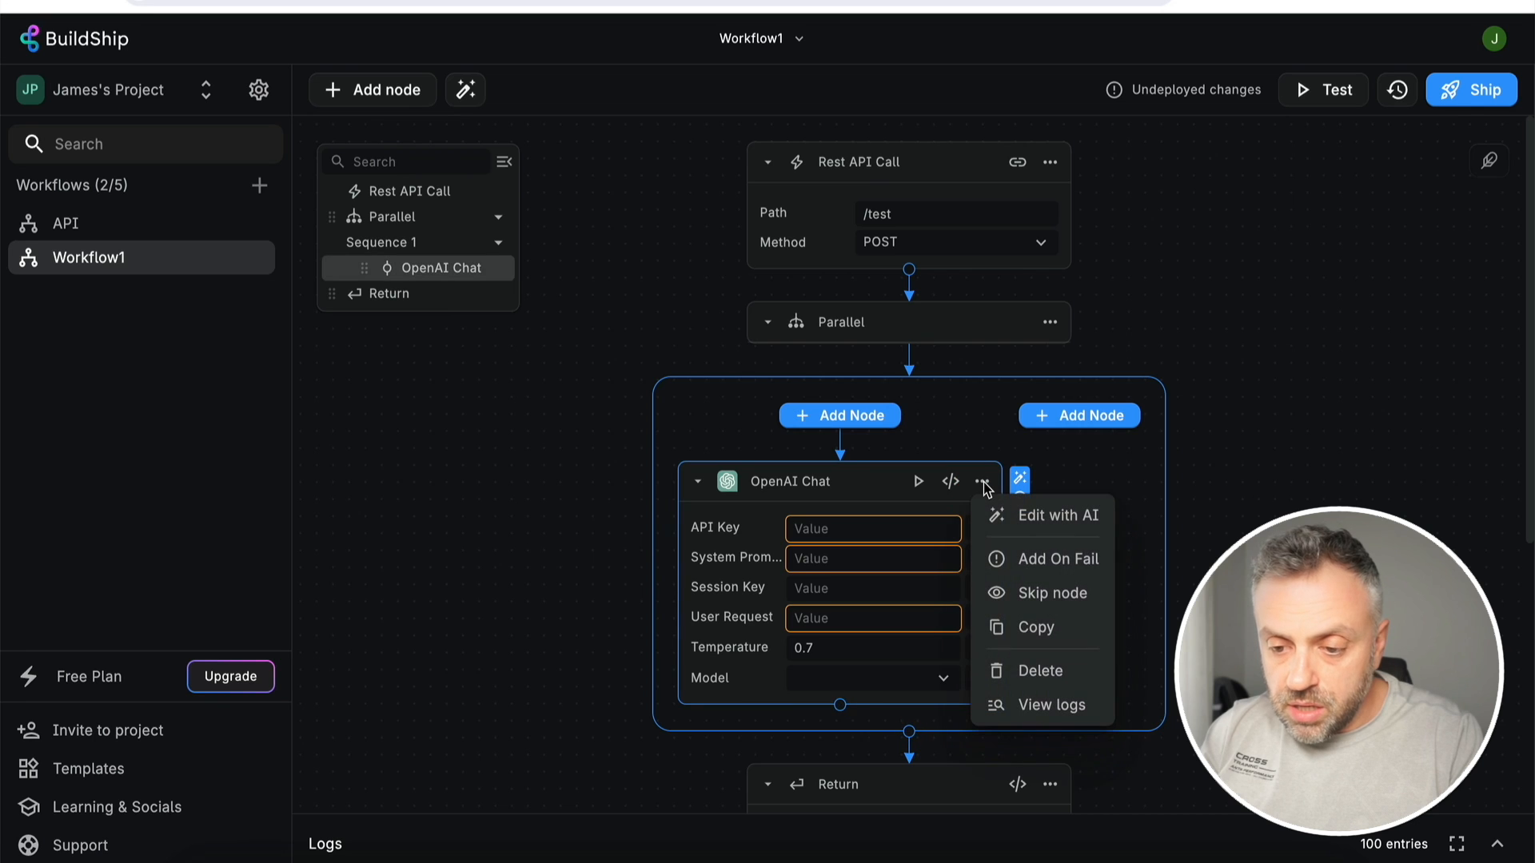
left_click(1031, 630)
left_click(1090, 415)
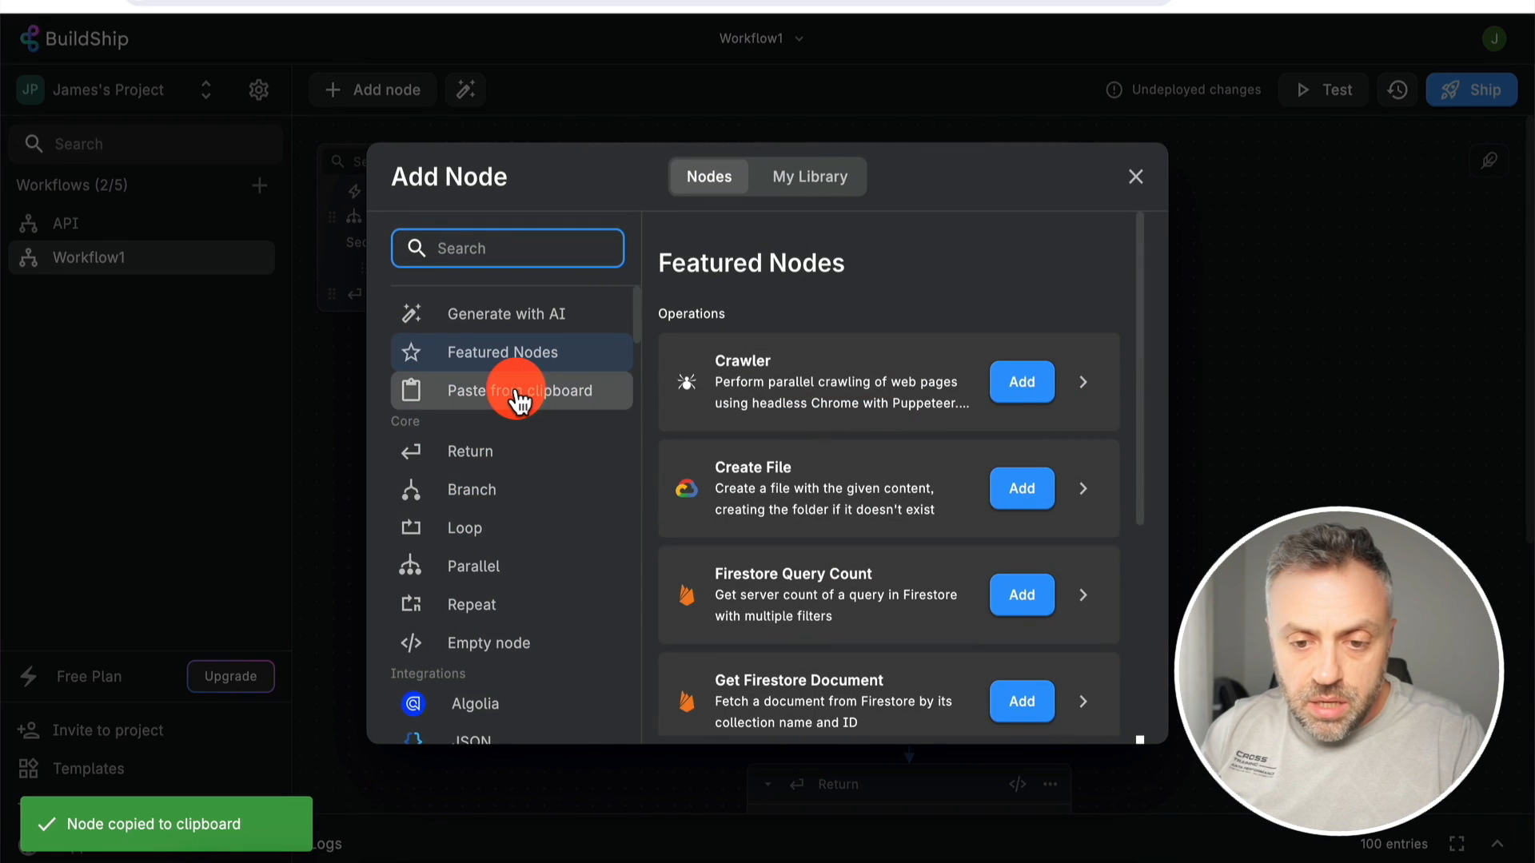
left_click(519, 400)
left_click(414, 152)
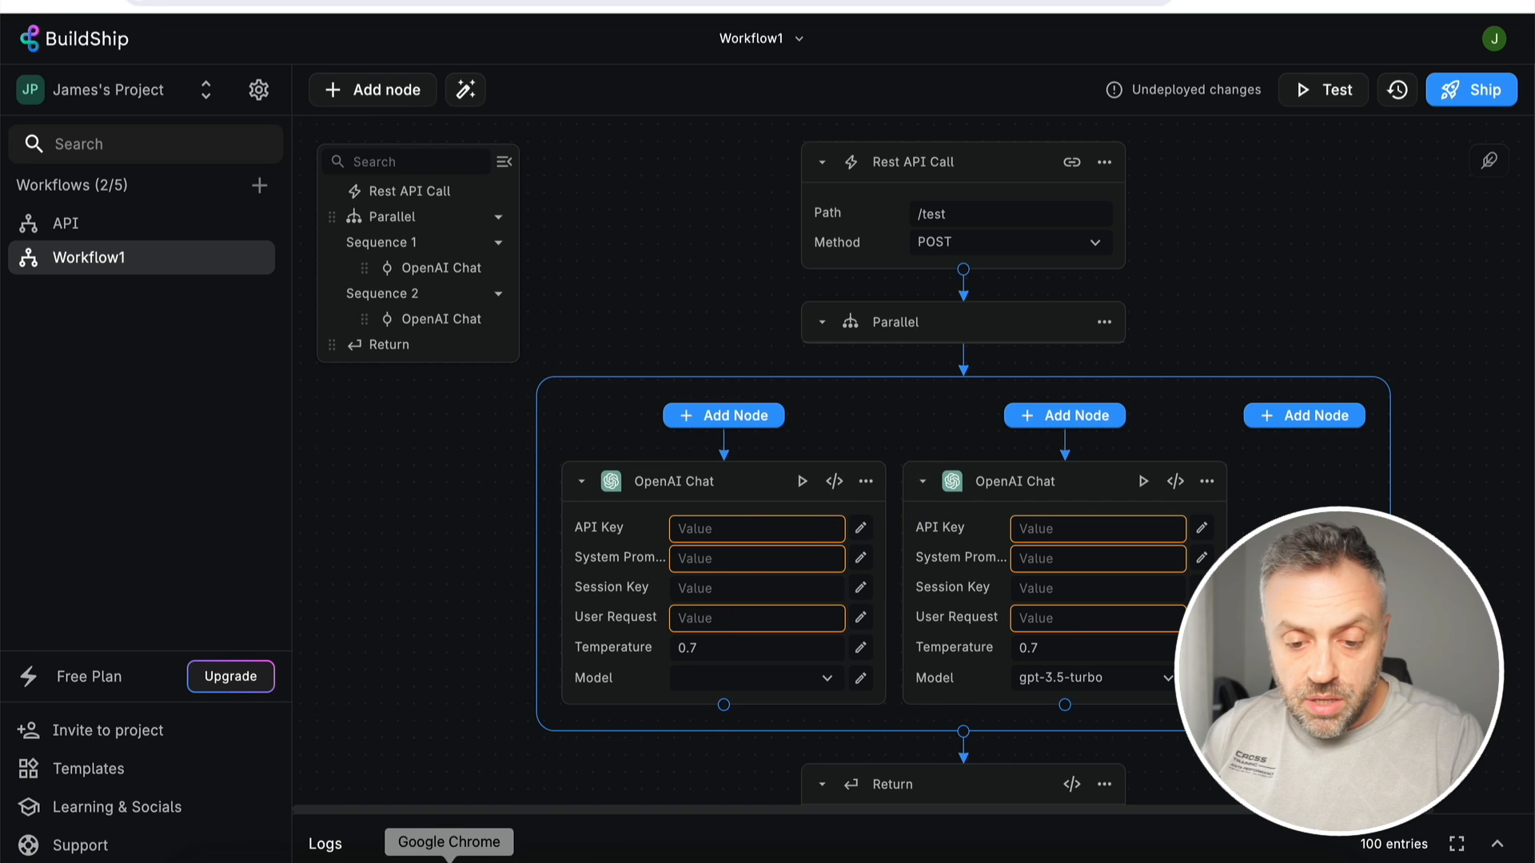
- Copy the new OpenAI secret key and paste it into the first node's API Key field
left_click(484, 855)
left_click(988, 472)
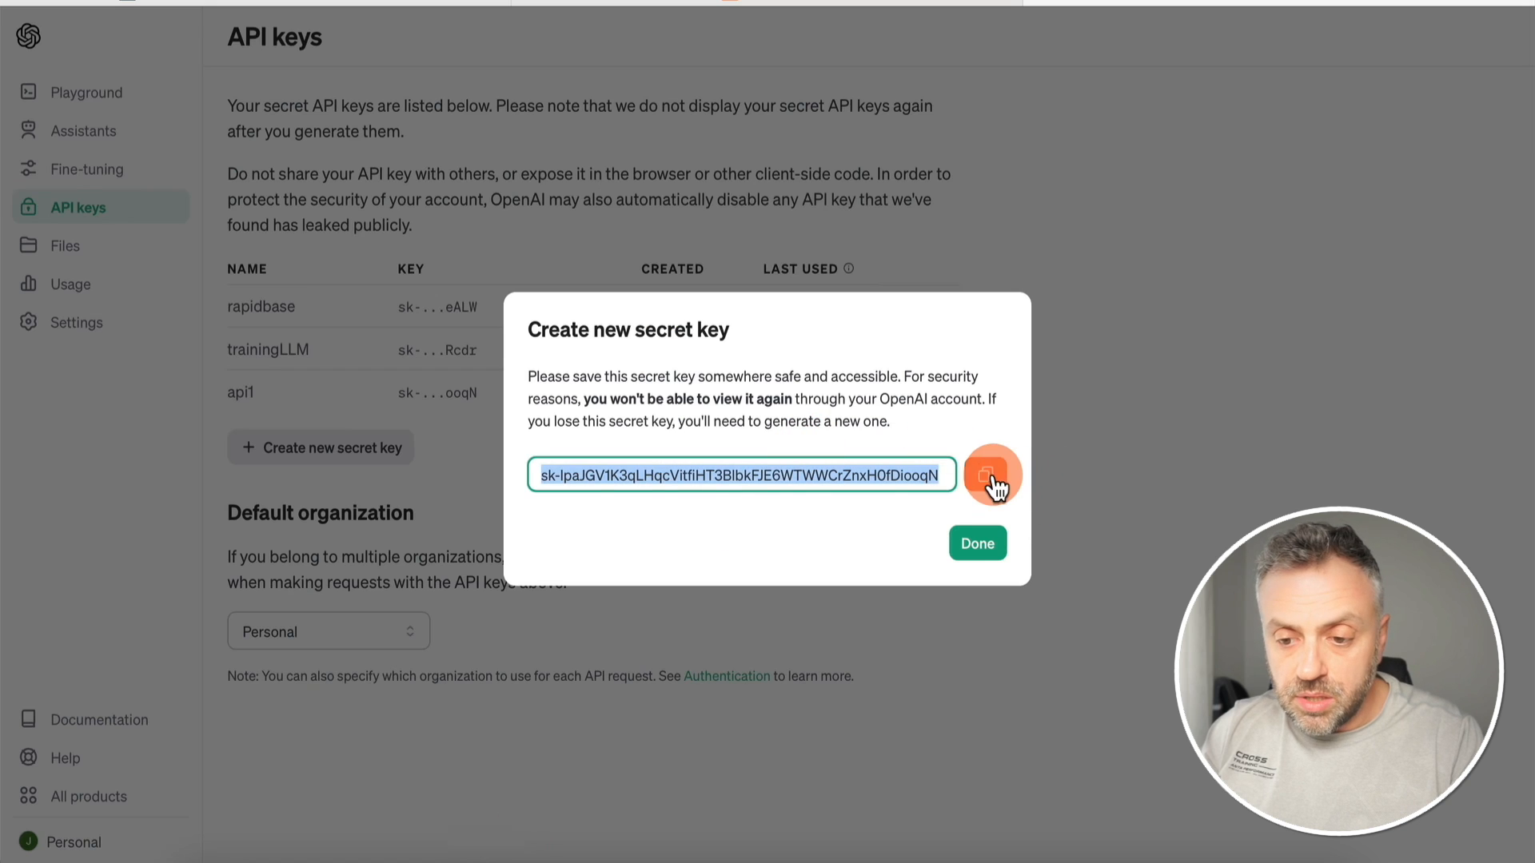
key("super+Tab")
left_click(770, 528)
key("super+v")
left_click(1032, 528)
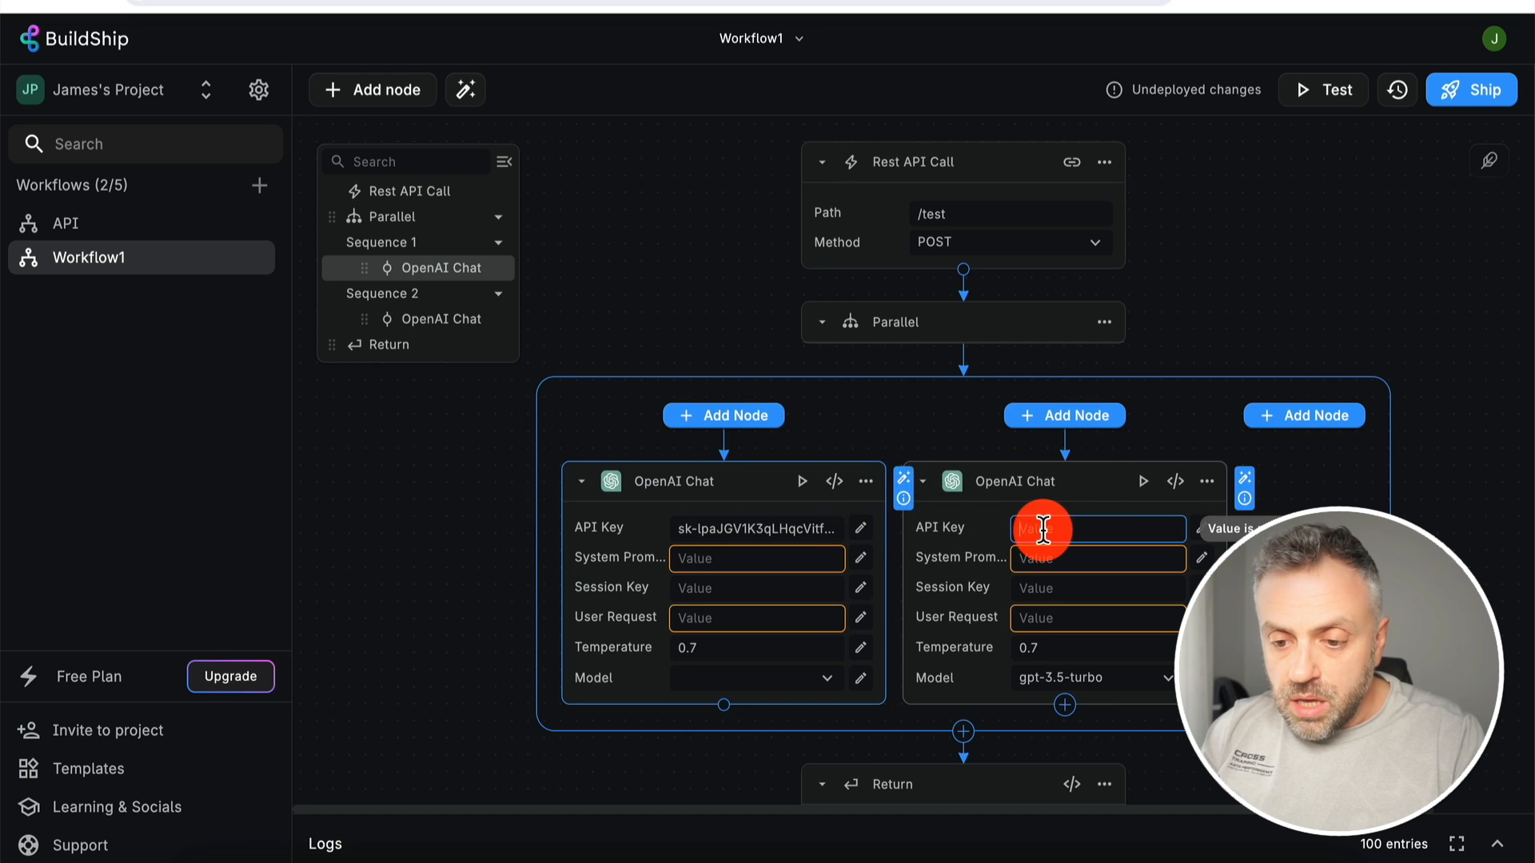
- Paste the API key into the second node and give both nodes the system prompt 'You are my helpful assistant'
key("super+v")
left_click(753, 567)
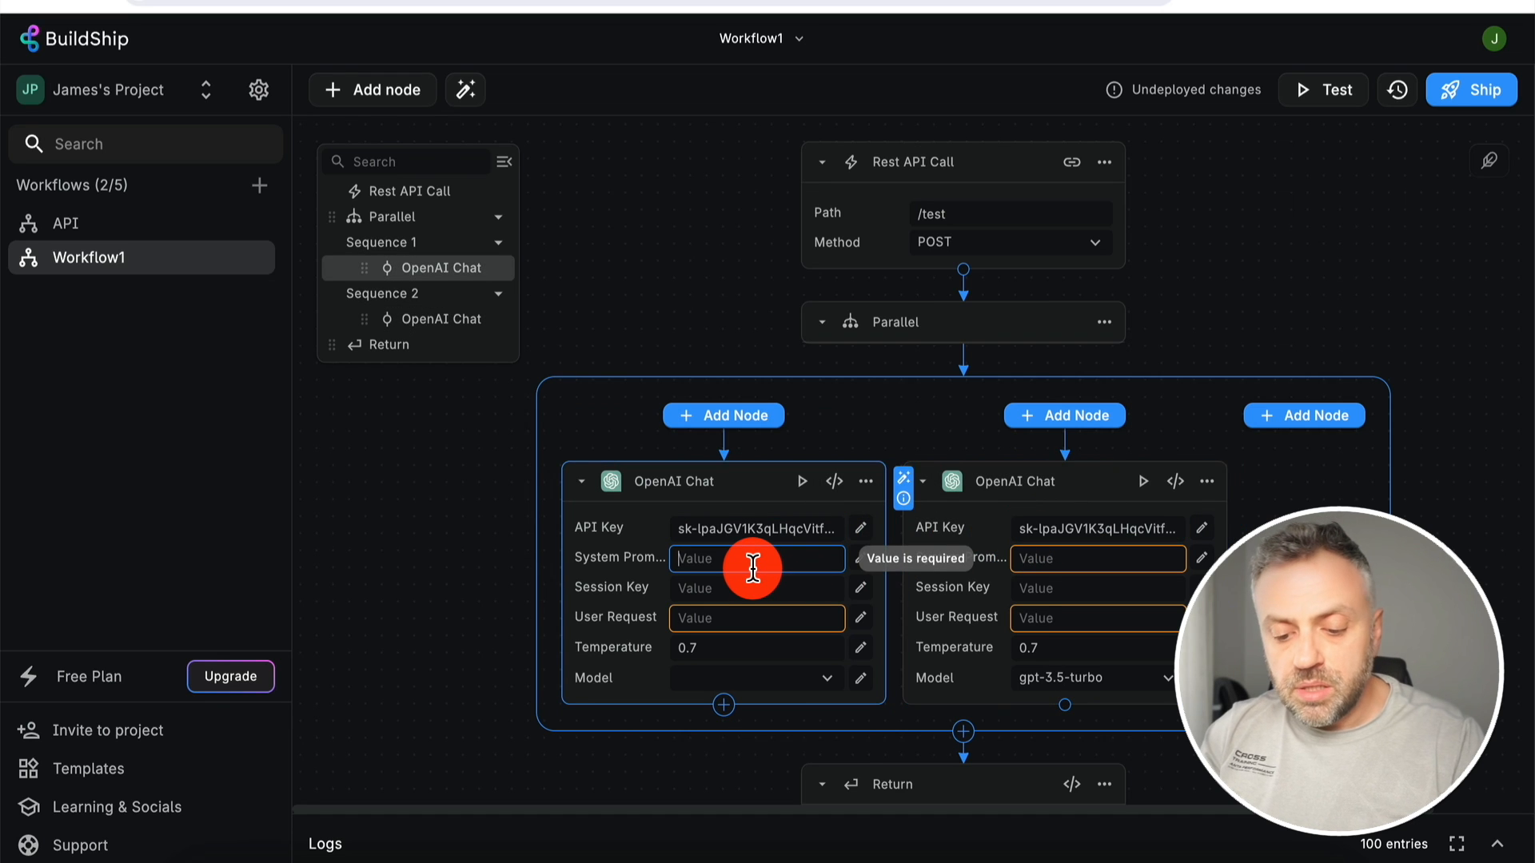
type("You a")
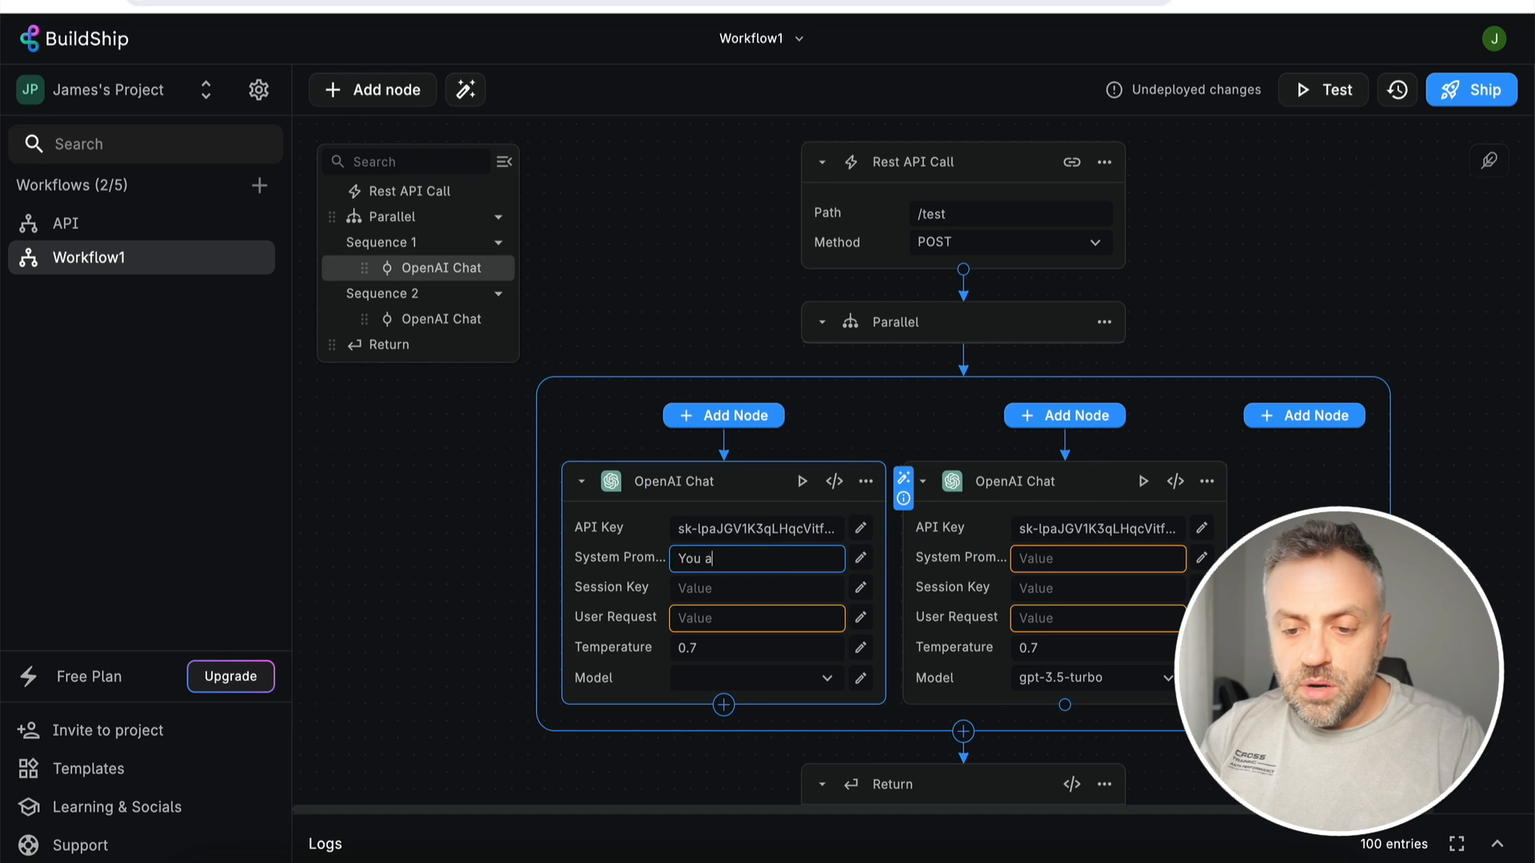
type("re my helpful assistant")
key("super+a")
key("super+c")
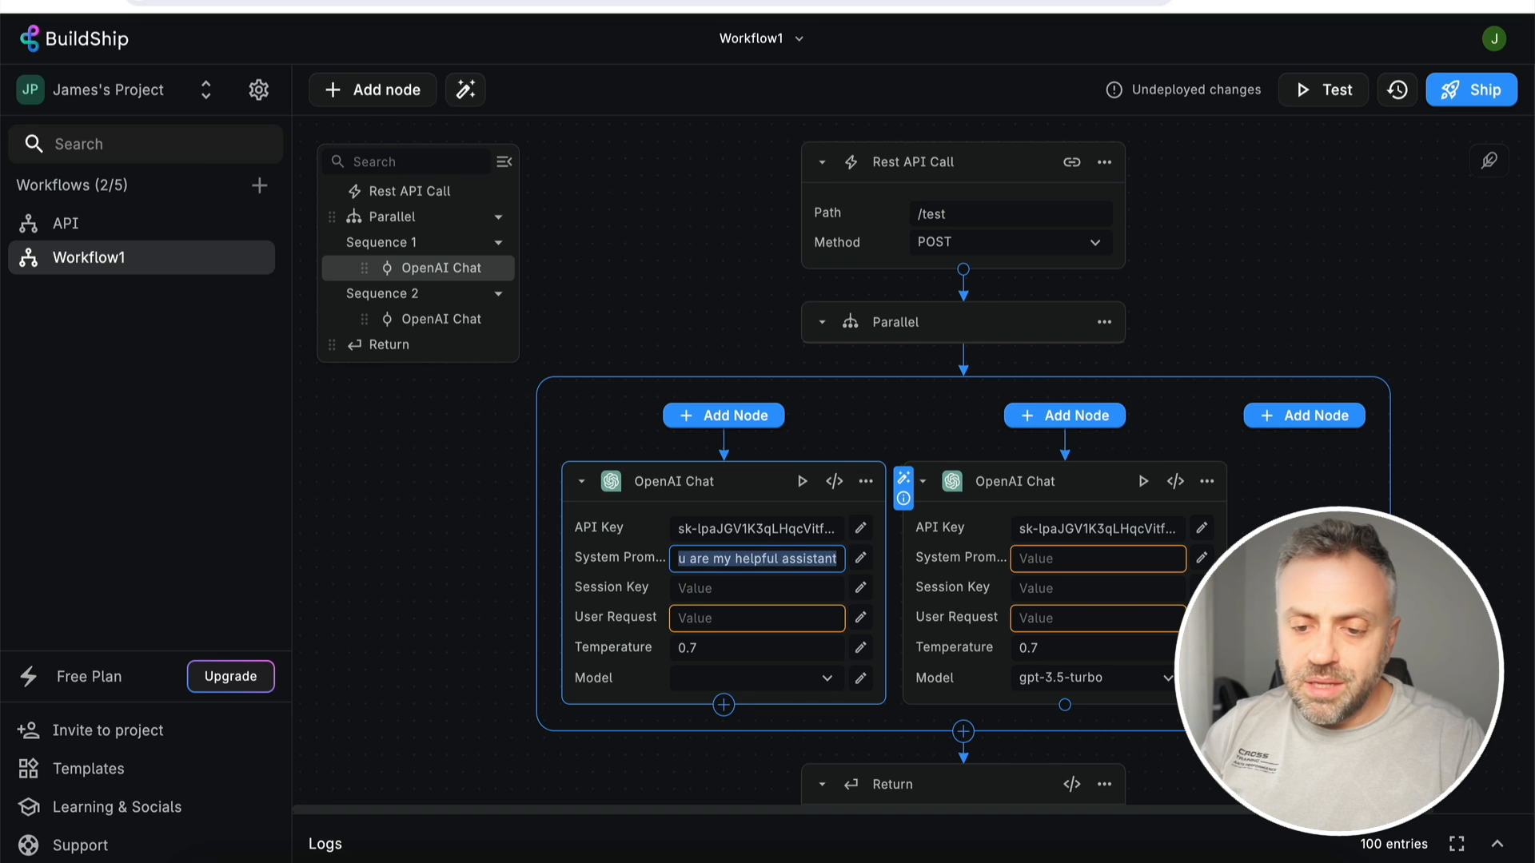
left_click(1097, 559)
key("super+v")
- Enter user requests 'What is 5*5' and 'What is 10*10' and set the first node's model to gpt-3.5-turbo
left_click(735, 627)
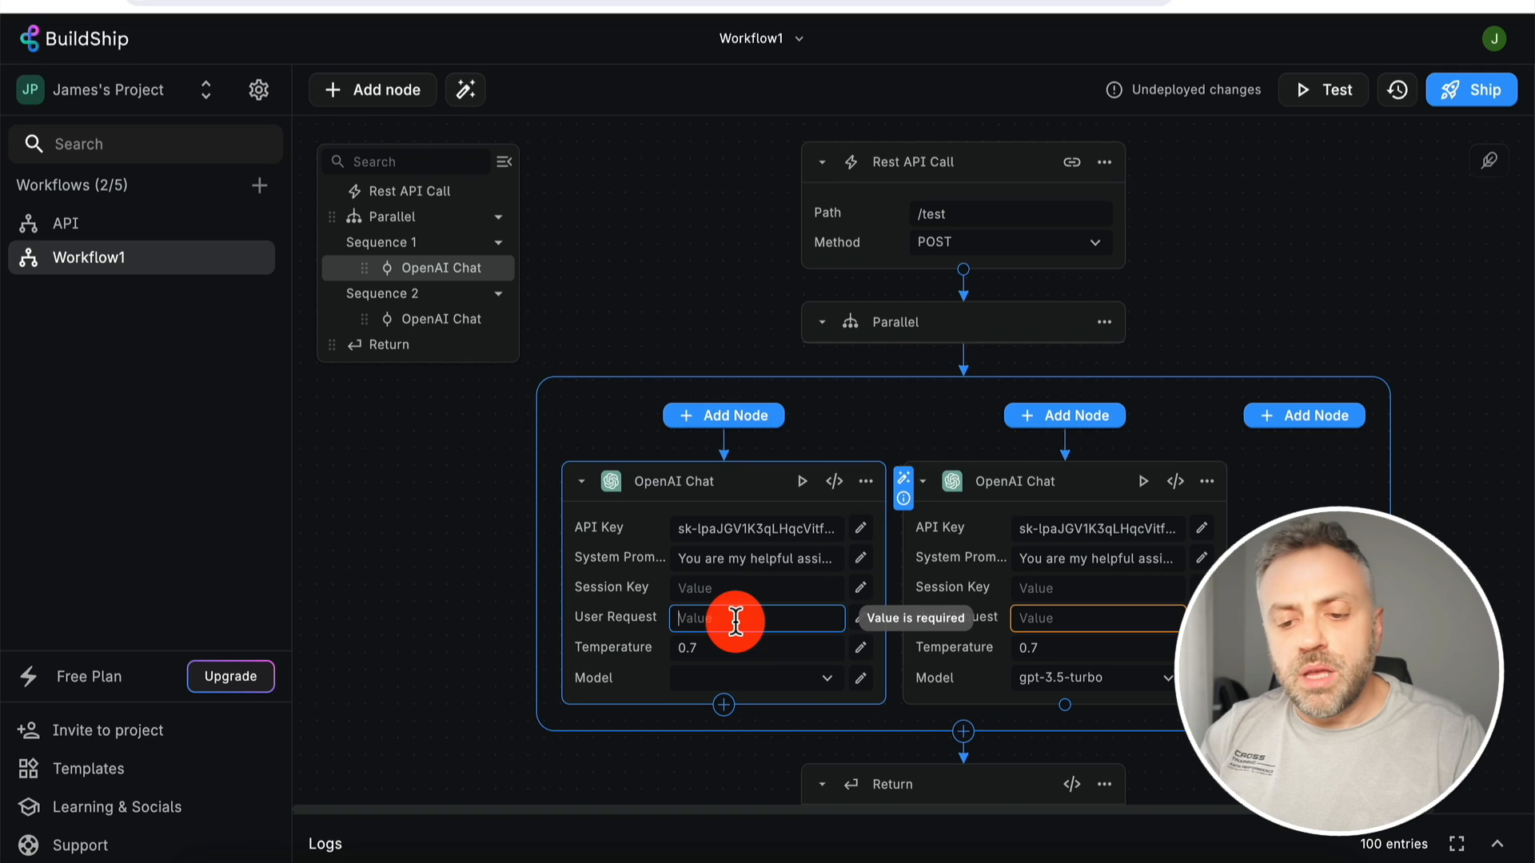
type("What is 5*5")
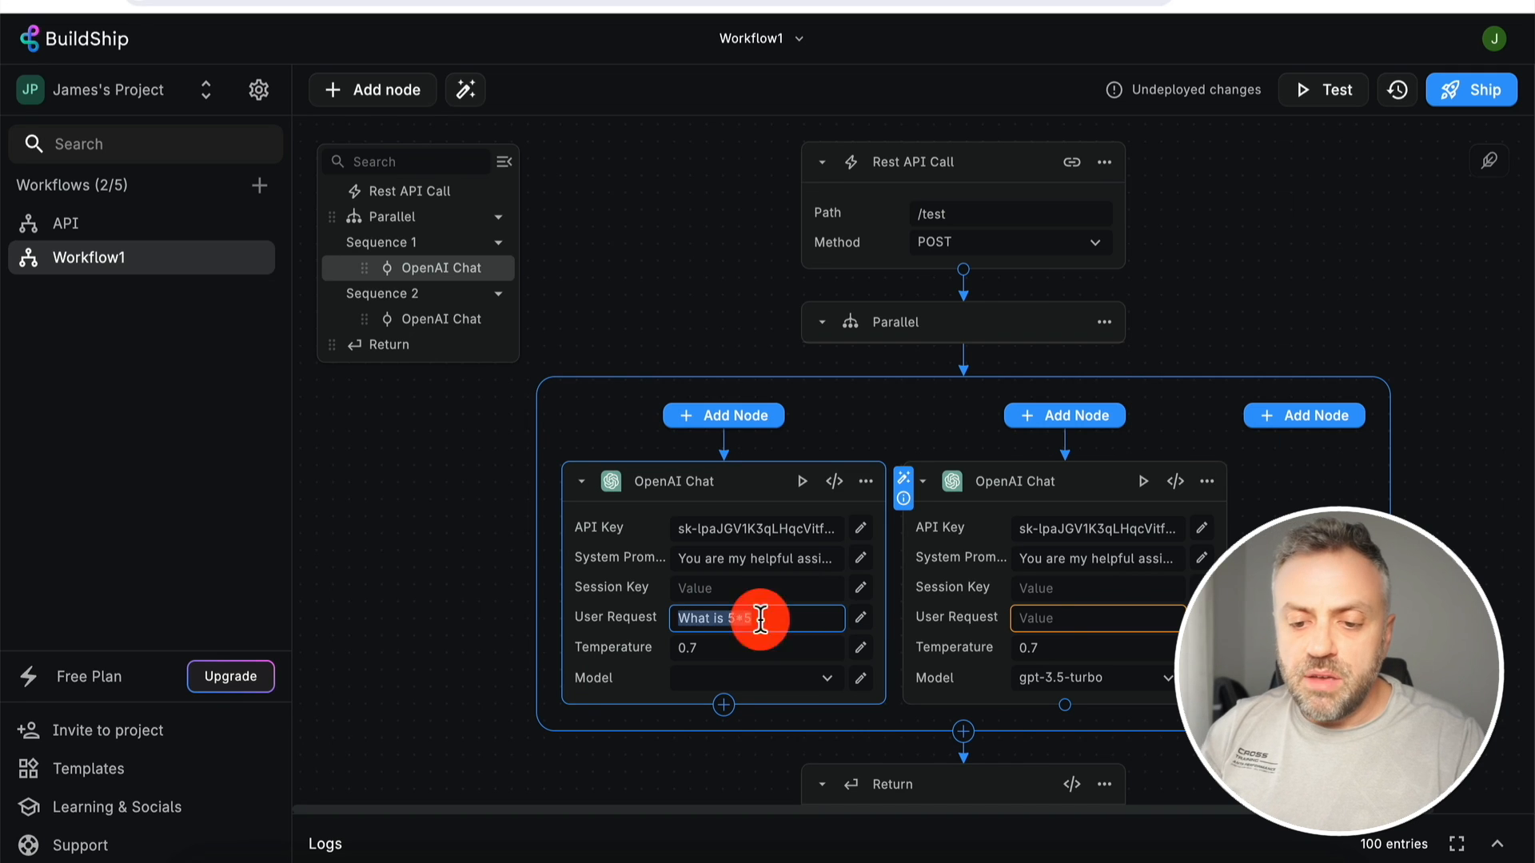
left_click(1047, 616)
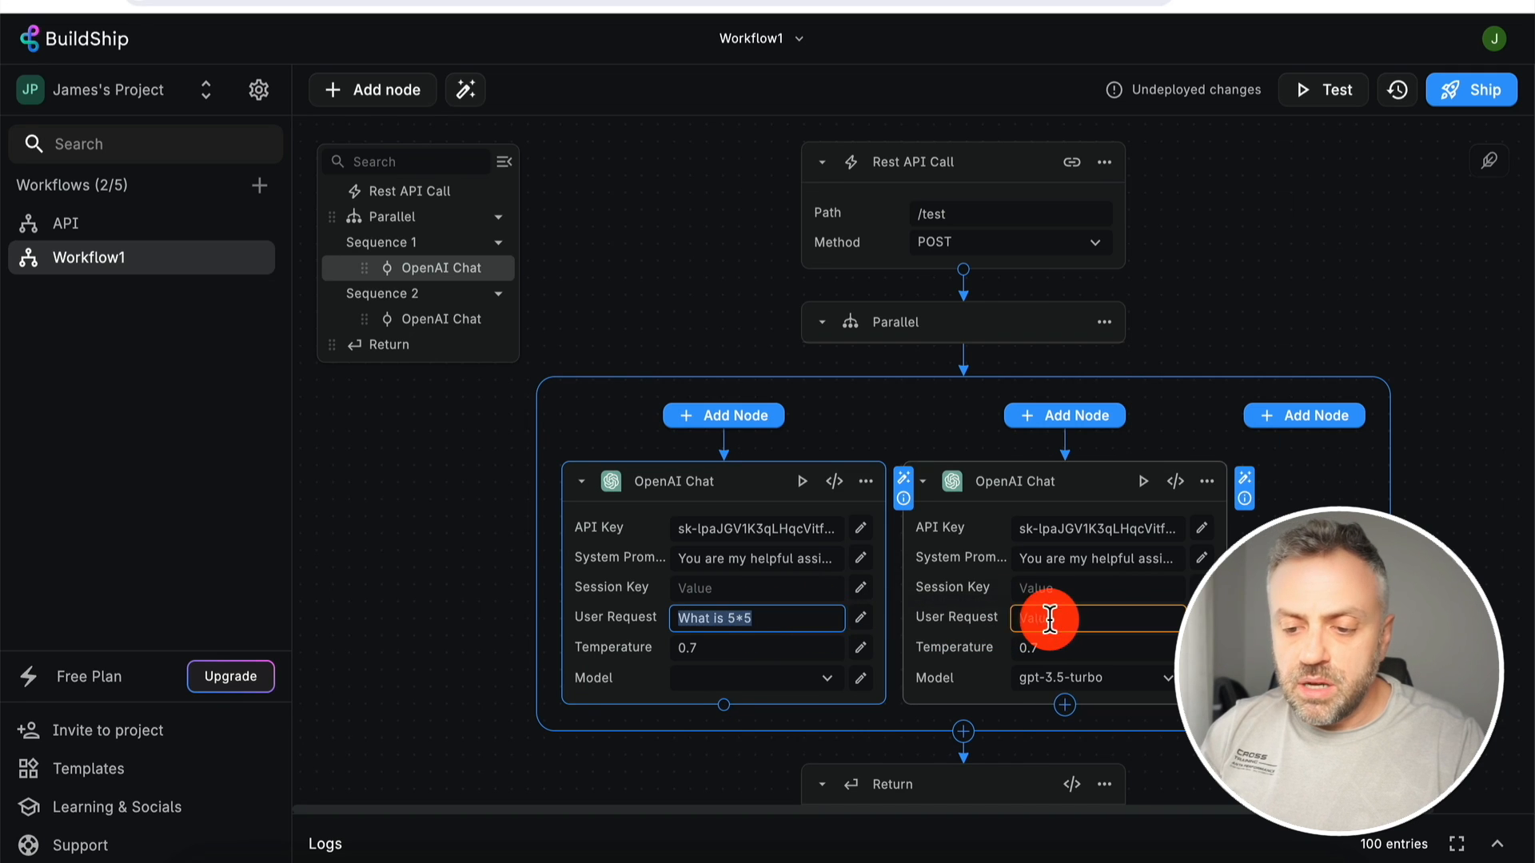
type("What is 10*10")
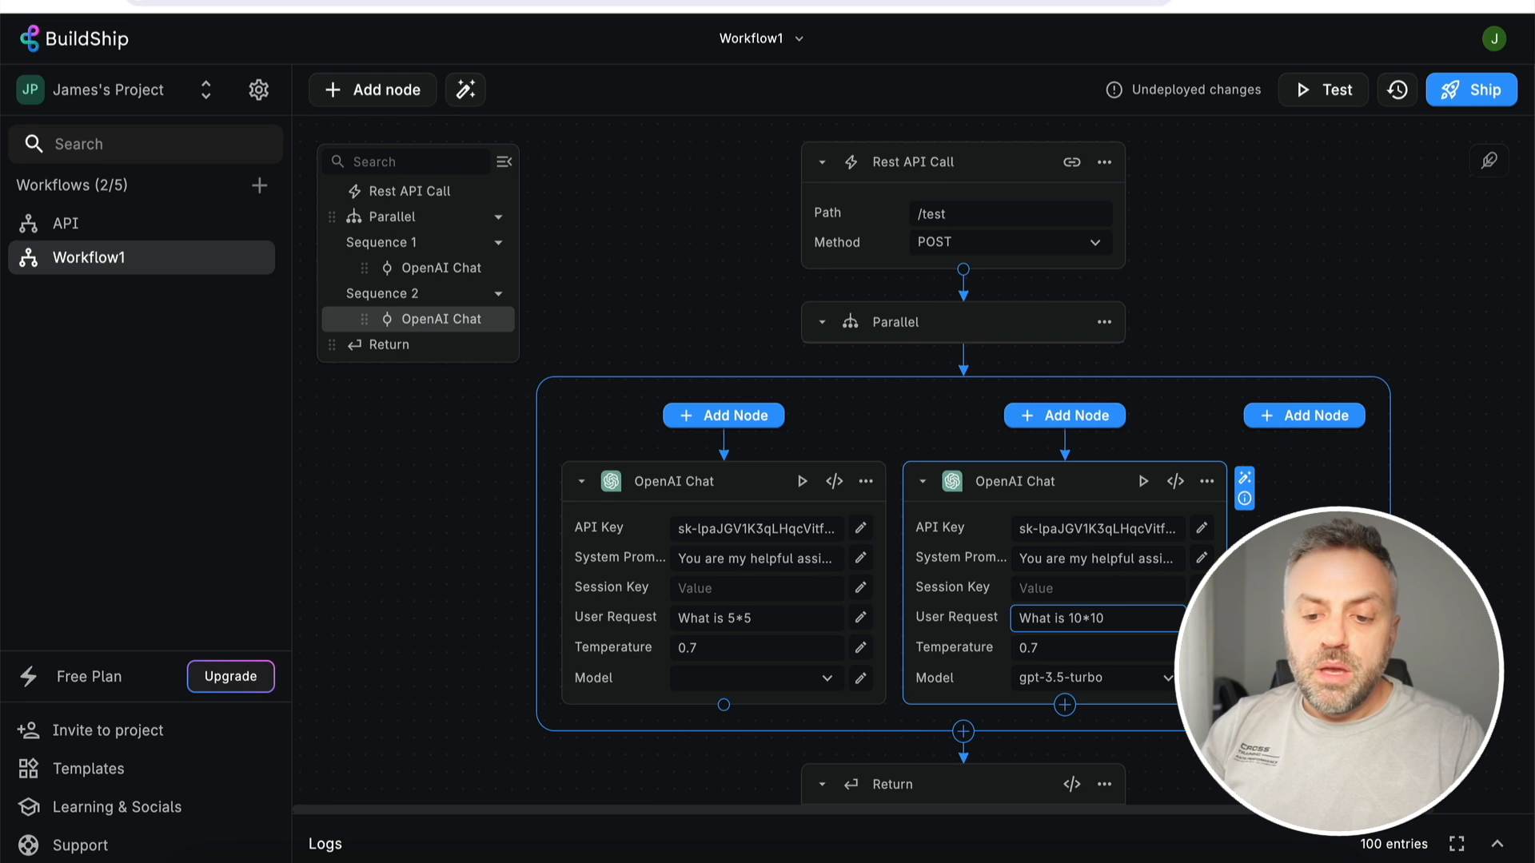
left_click(824, 671)
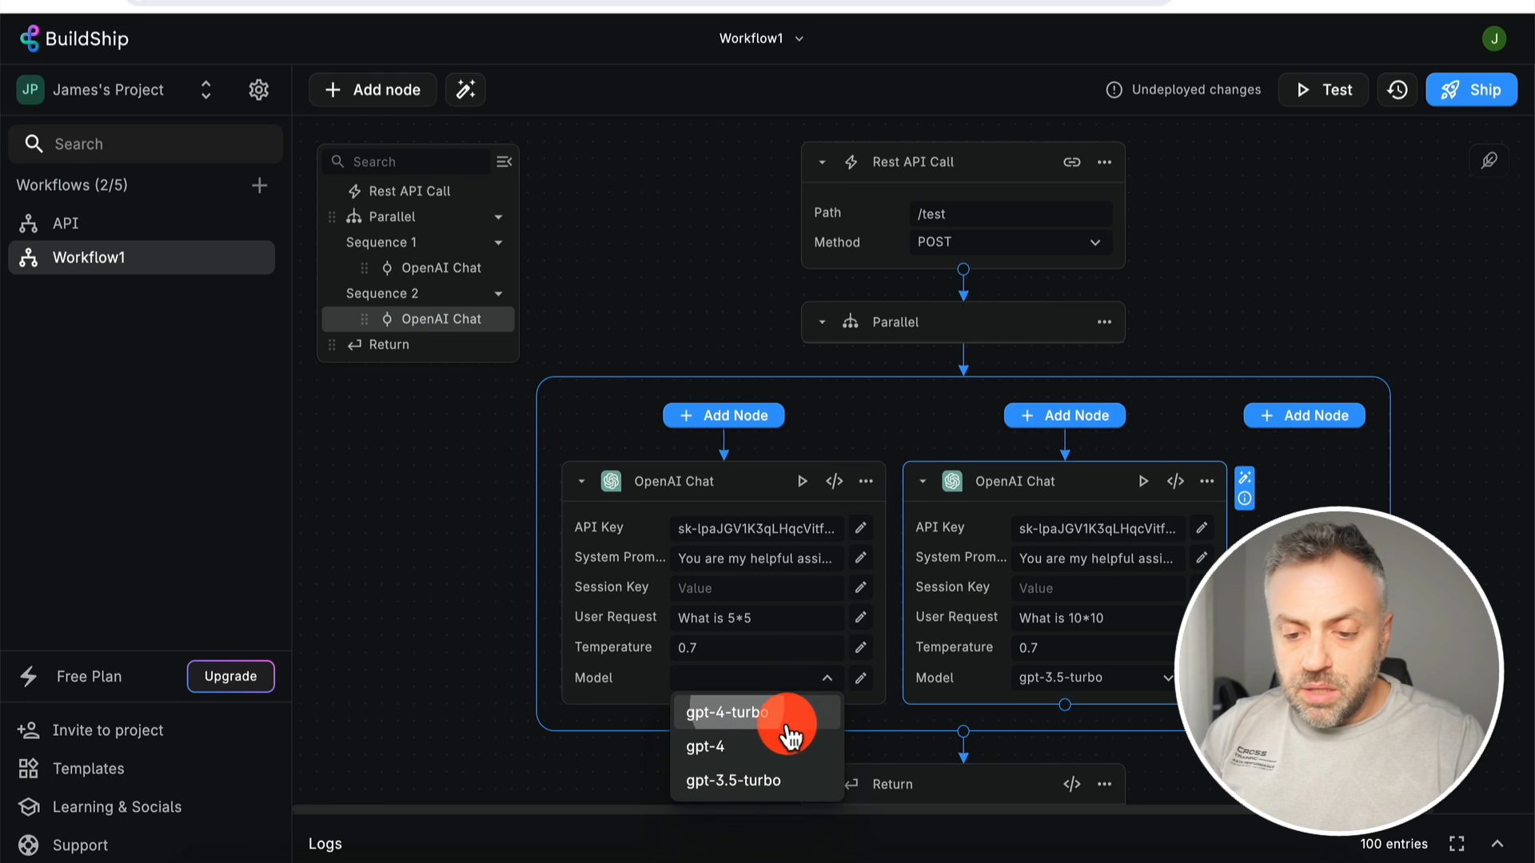
left_click(788, 781)
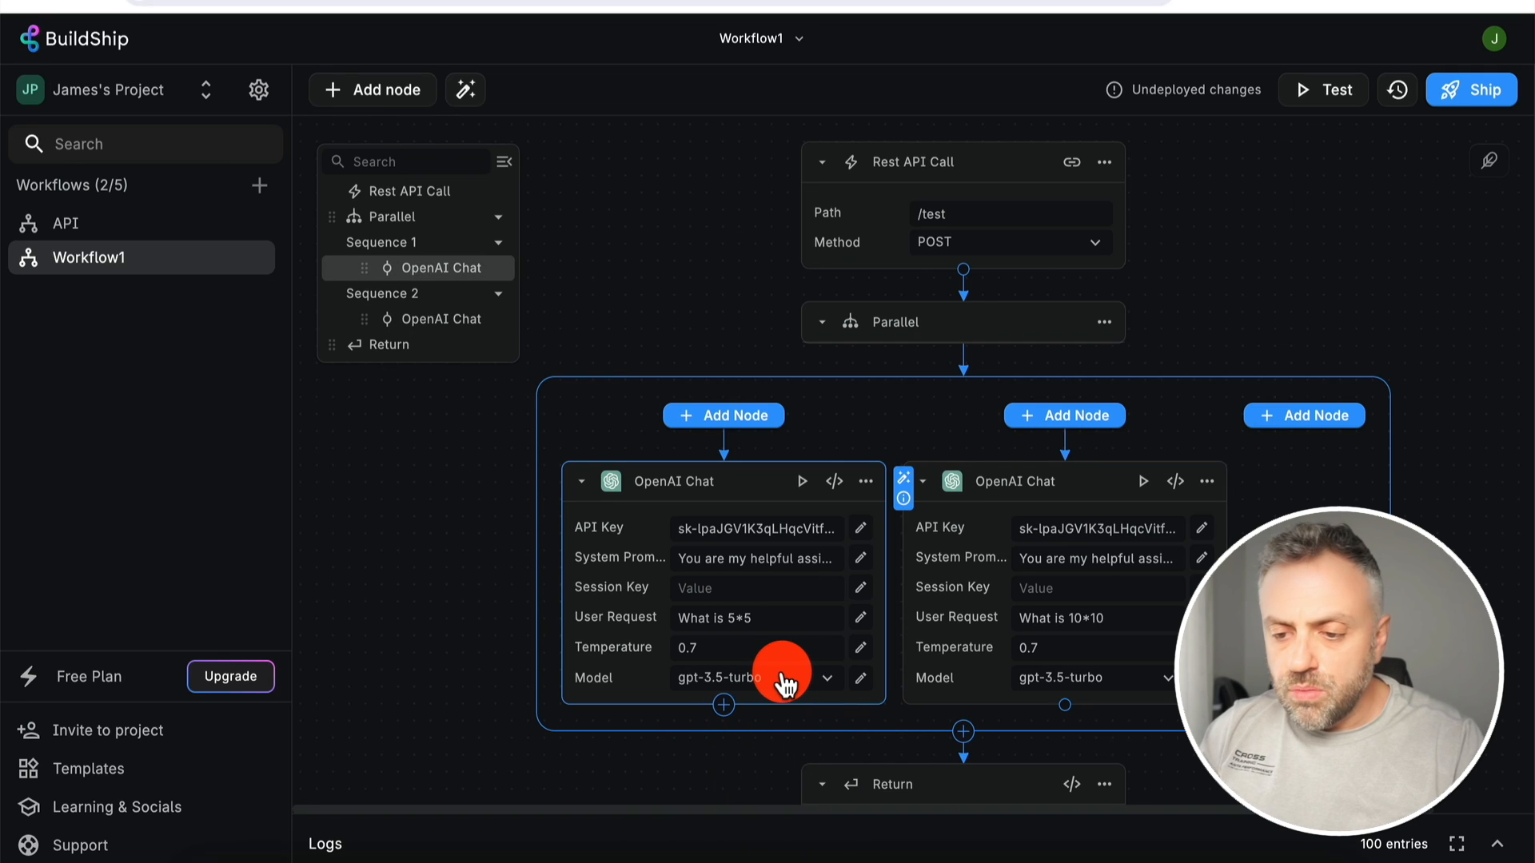
scroll(935, 426, "down", 3)
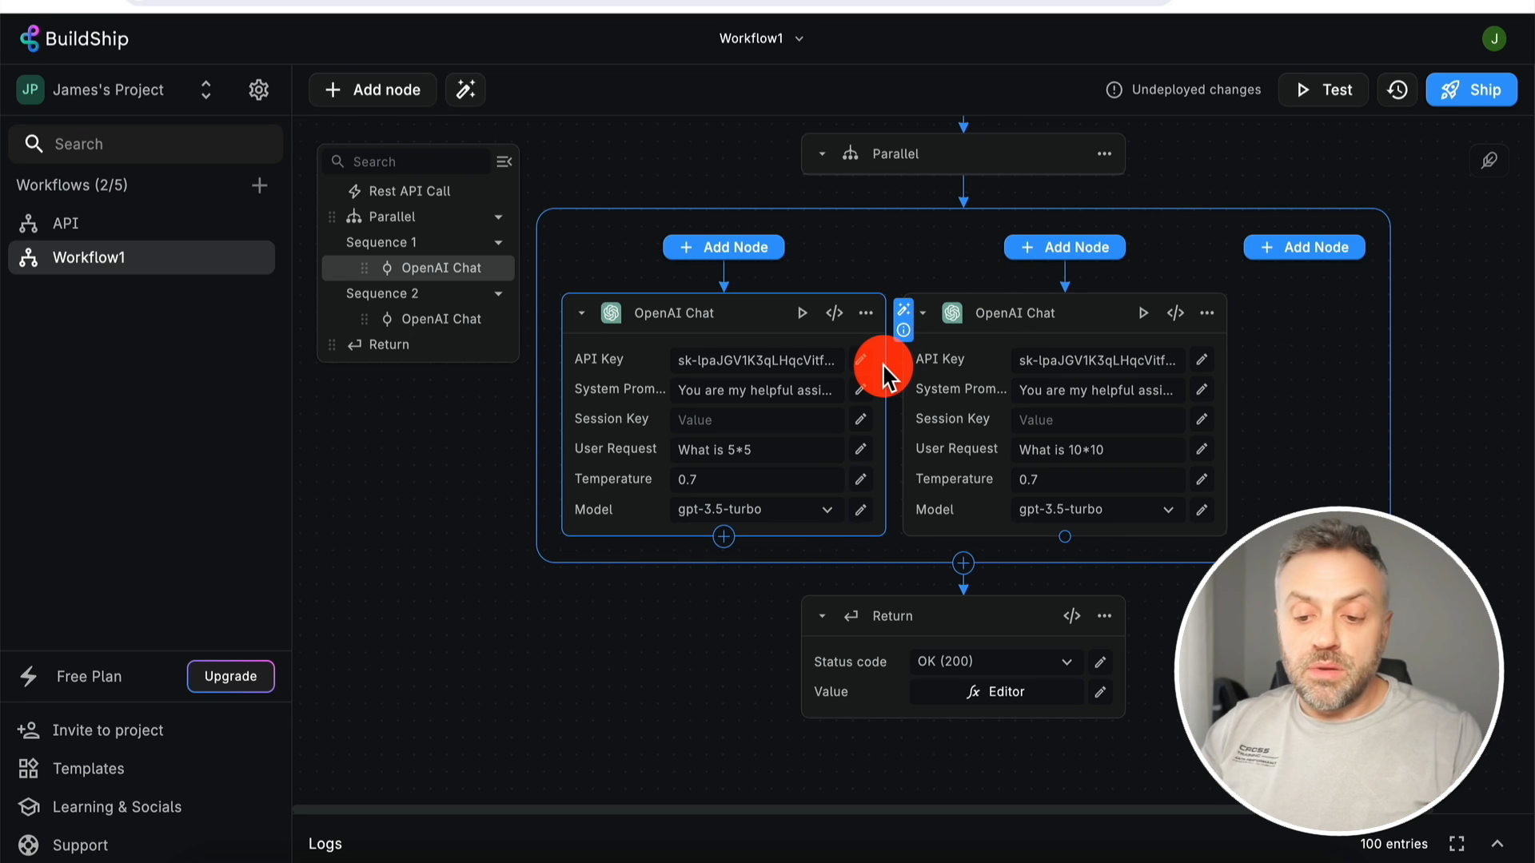
scroll(884, 369, "up", 3)
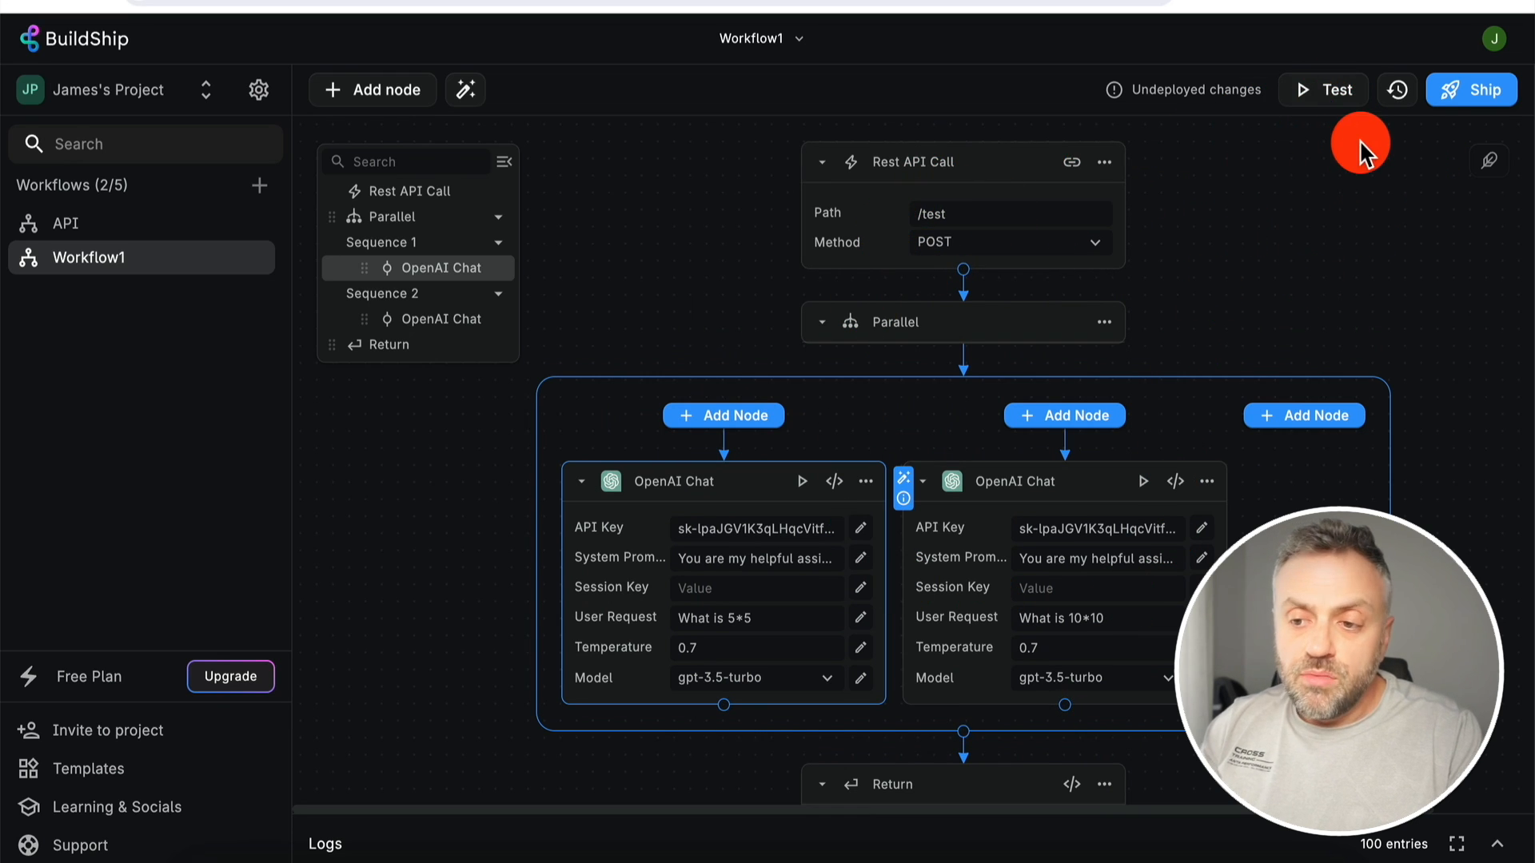
- Test the workflow after checking Body and Query inputs, getting OK (200) 'Hello from undefined and undefined'
left_click(1340, 93)
left_click(1221, 67)
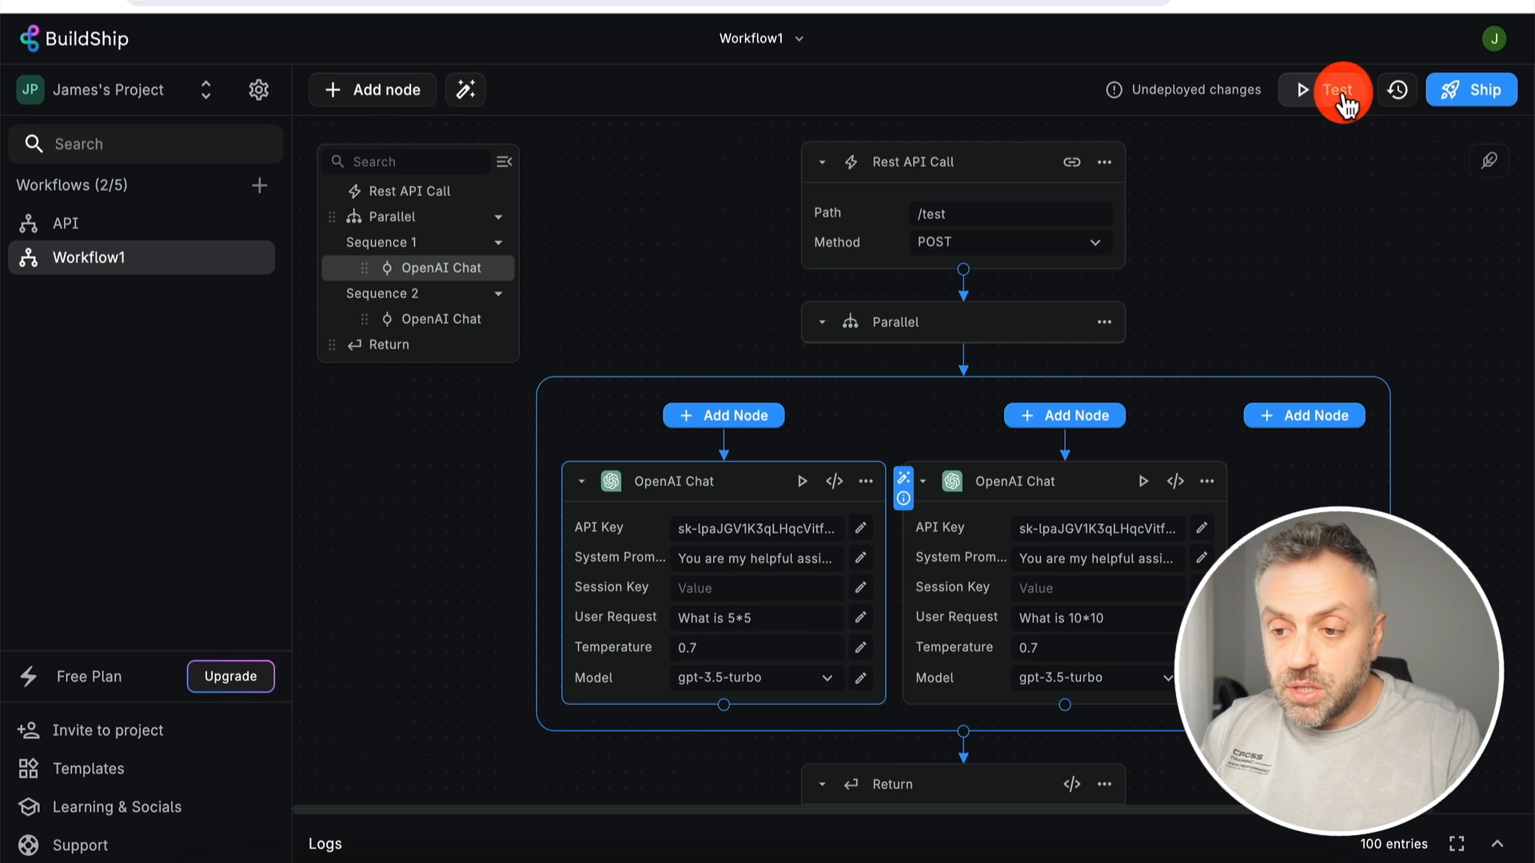
left_click(1345, 96)
left_click(1201, 219)
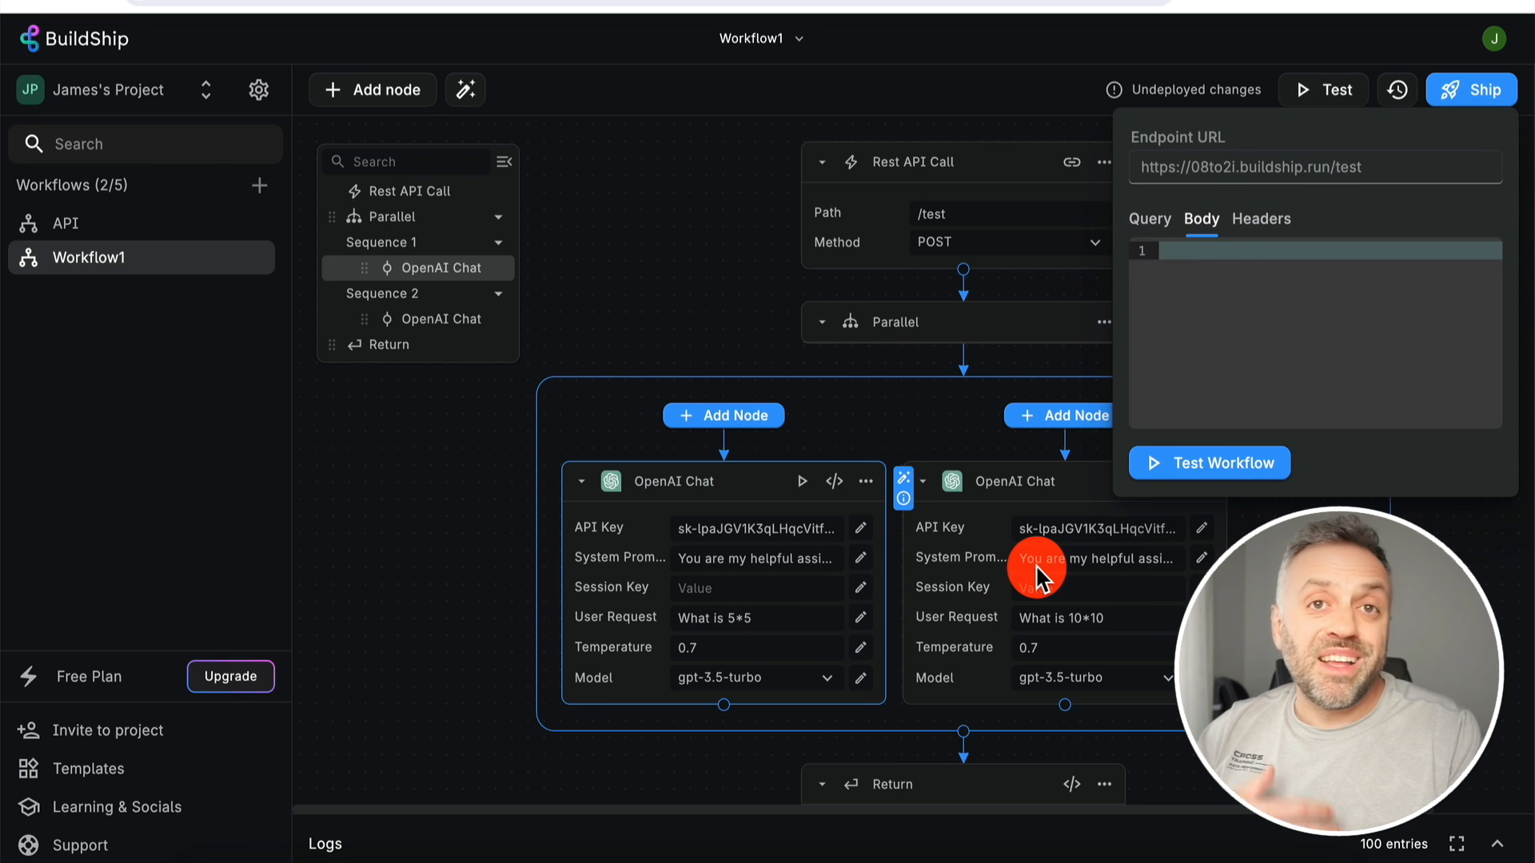
left_click(1144, 222)
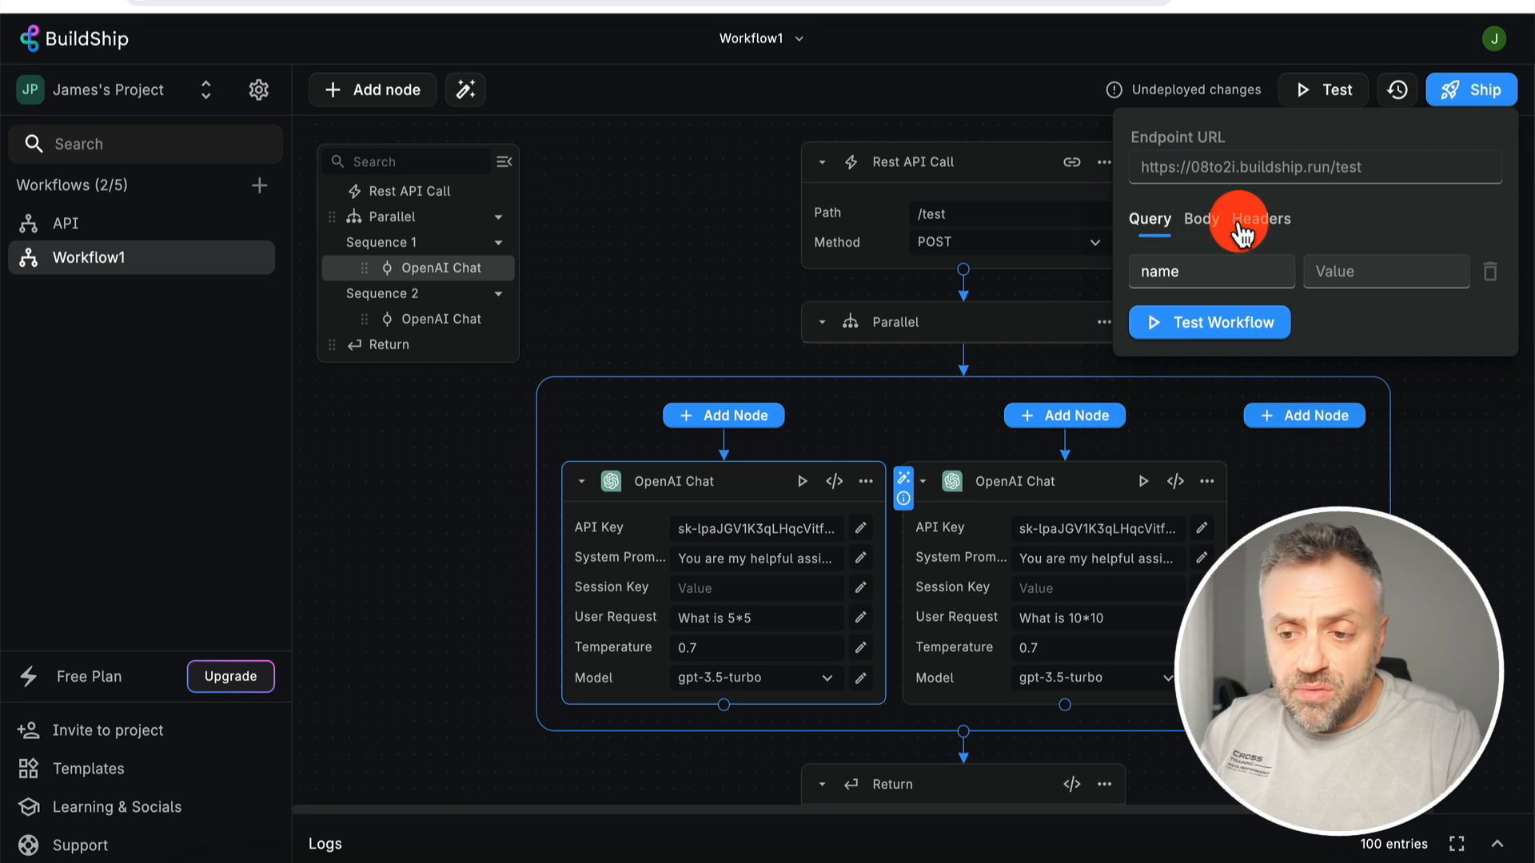
left_click(1240, 329)
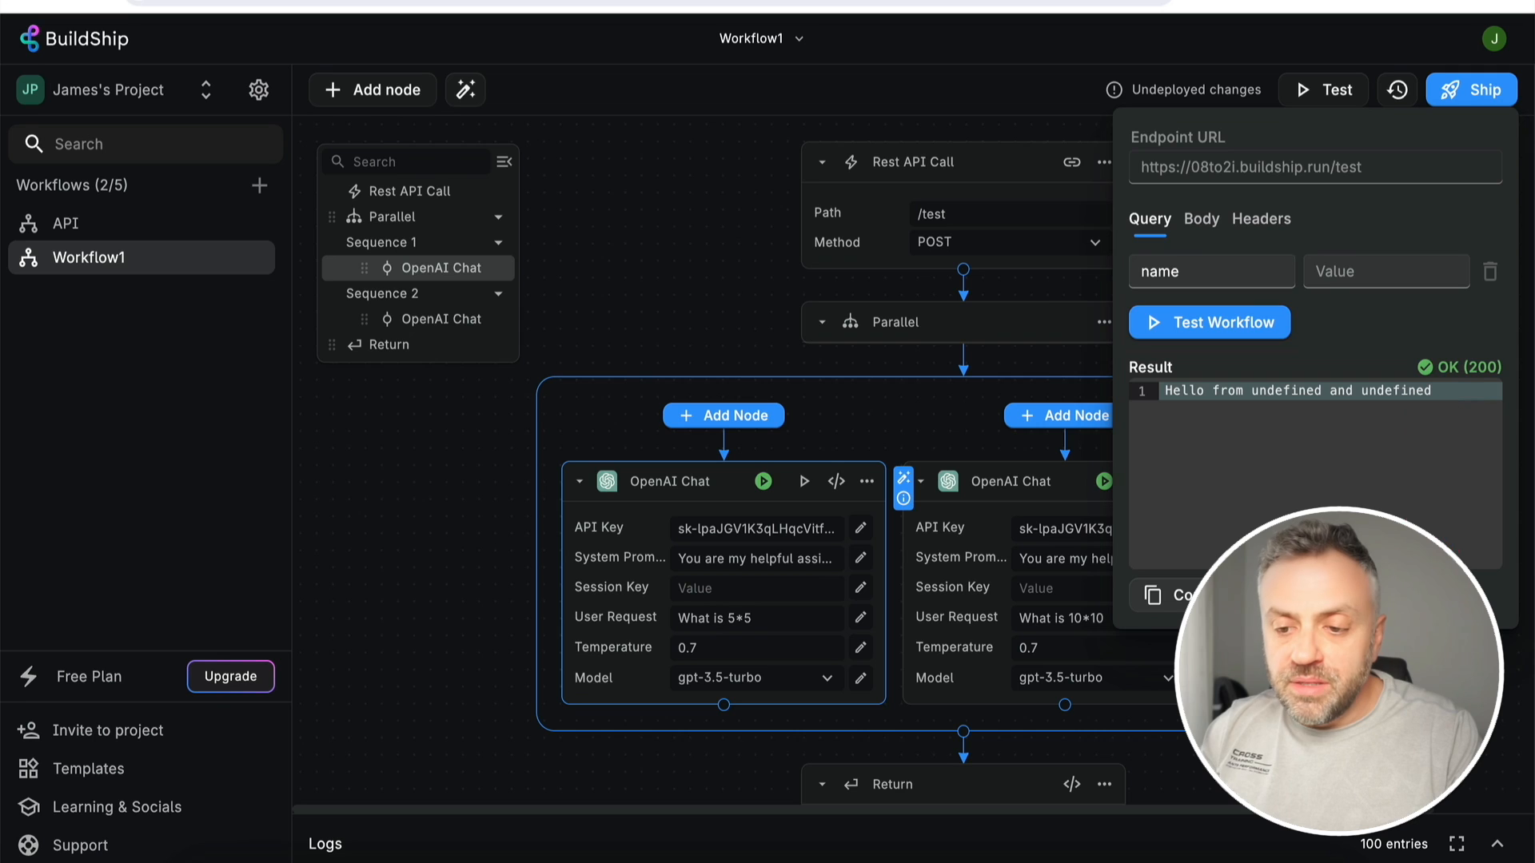
left_click(1343, 679)
scroll(844, 531, "down", 3)
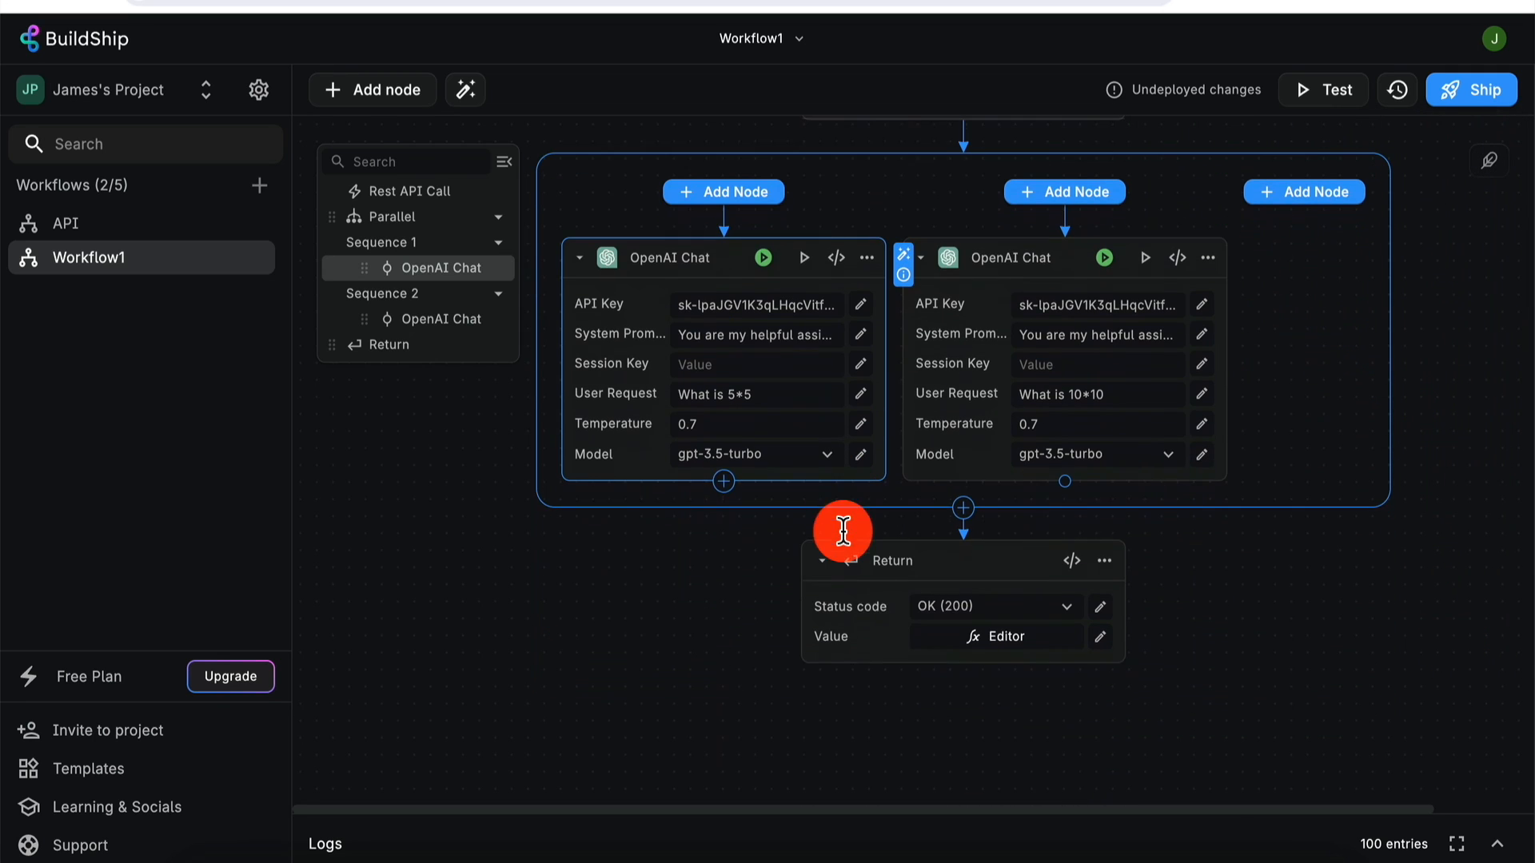
- Check the Return value expression, then run each OpenAI Chat node alone, getting 25 and 100
left_click(1006, 637)
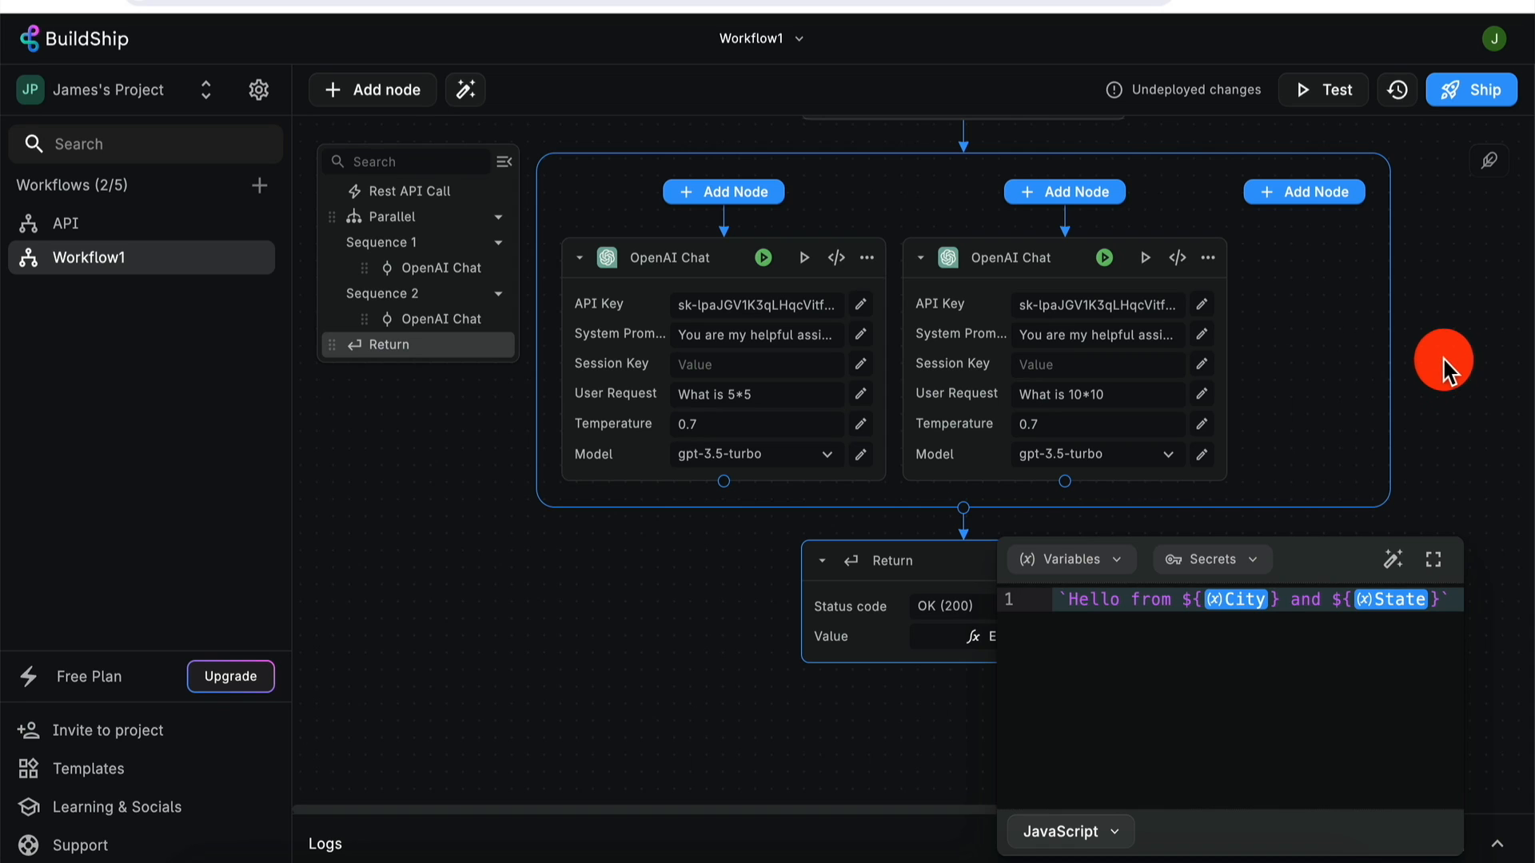
left_click(1441, 359)
scroll(813, 271, "up", 2)
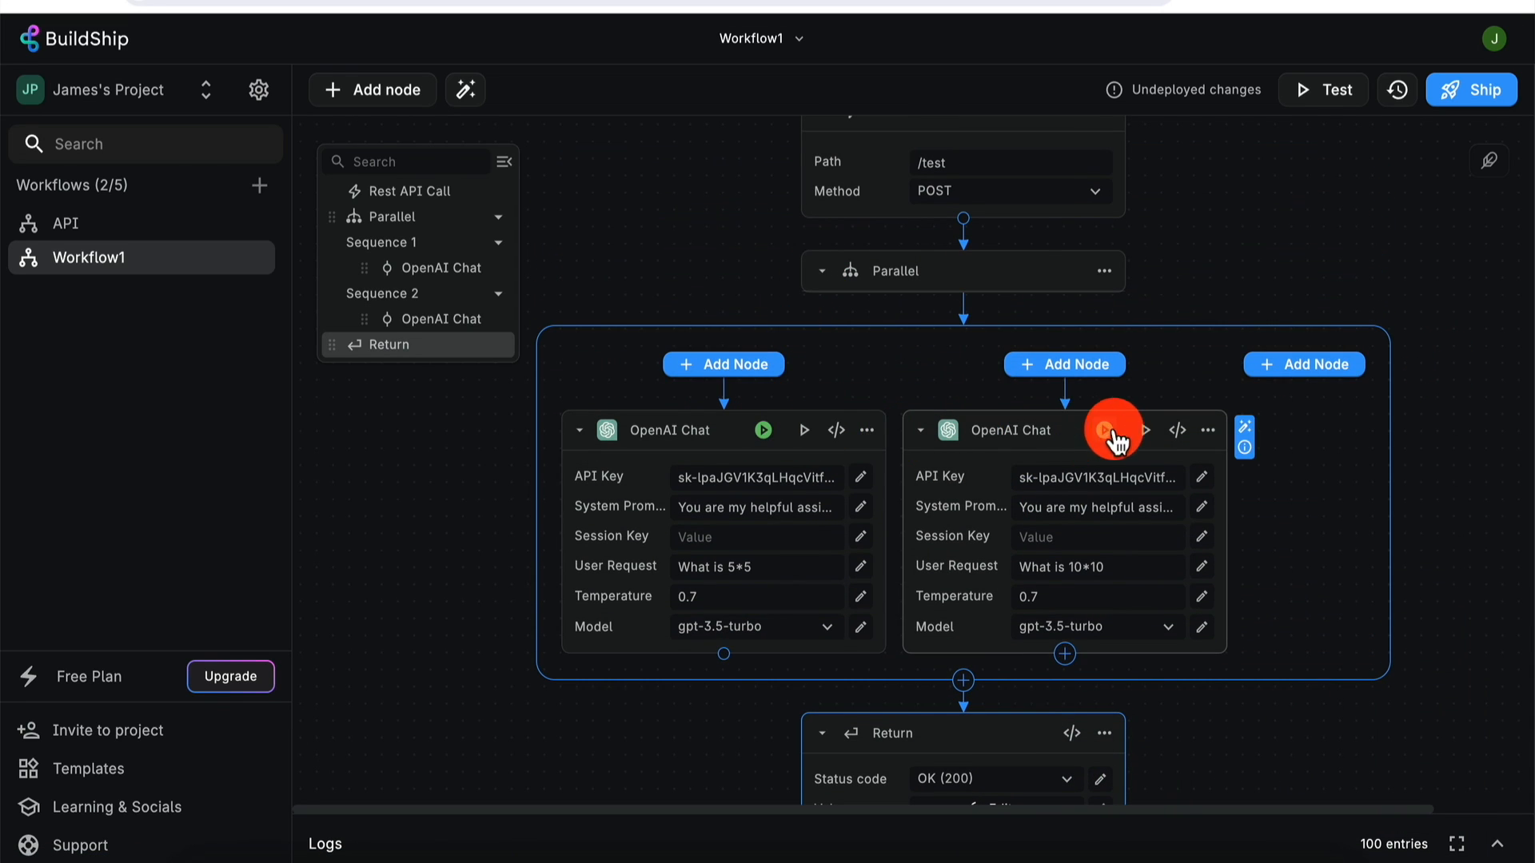
left_click(764, 432)
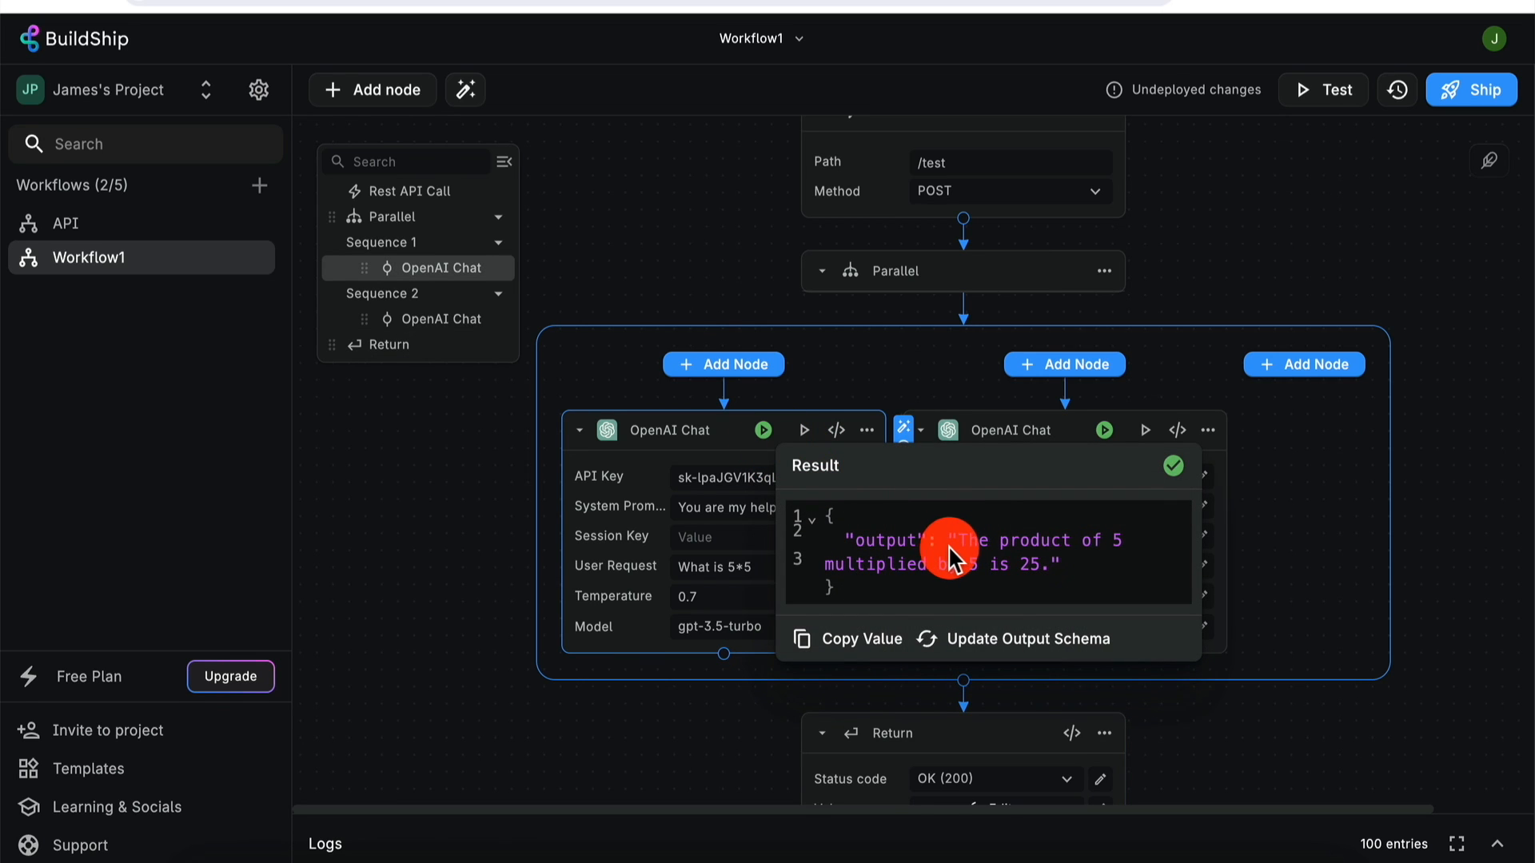
left_click(1336, 415)
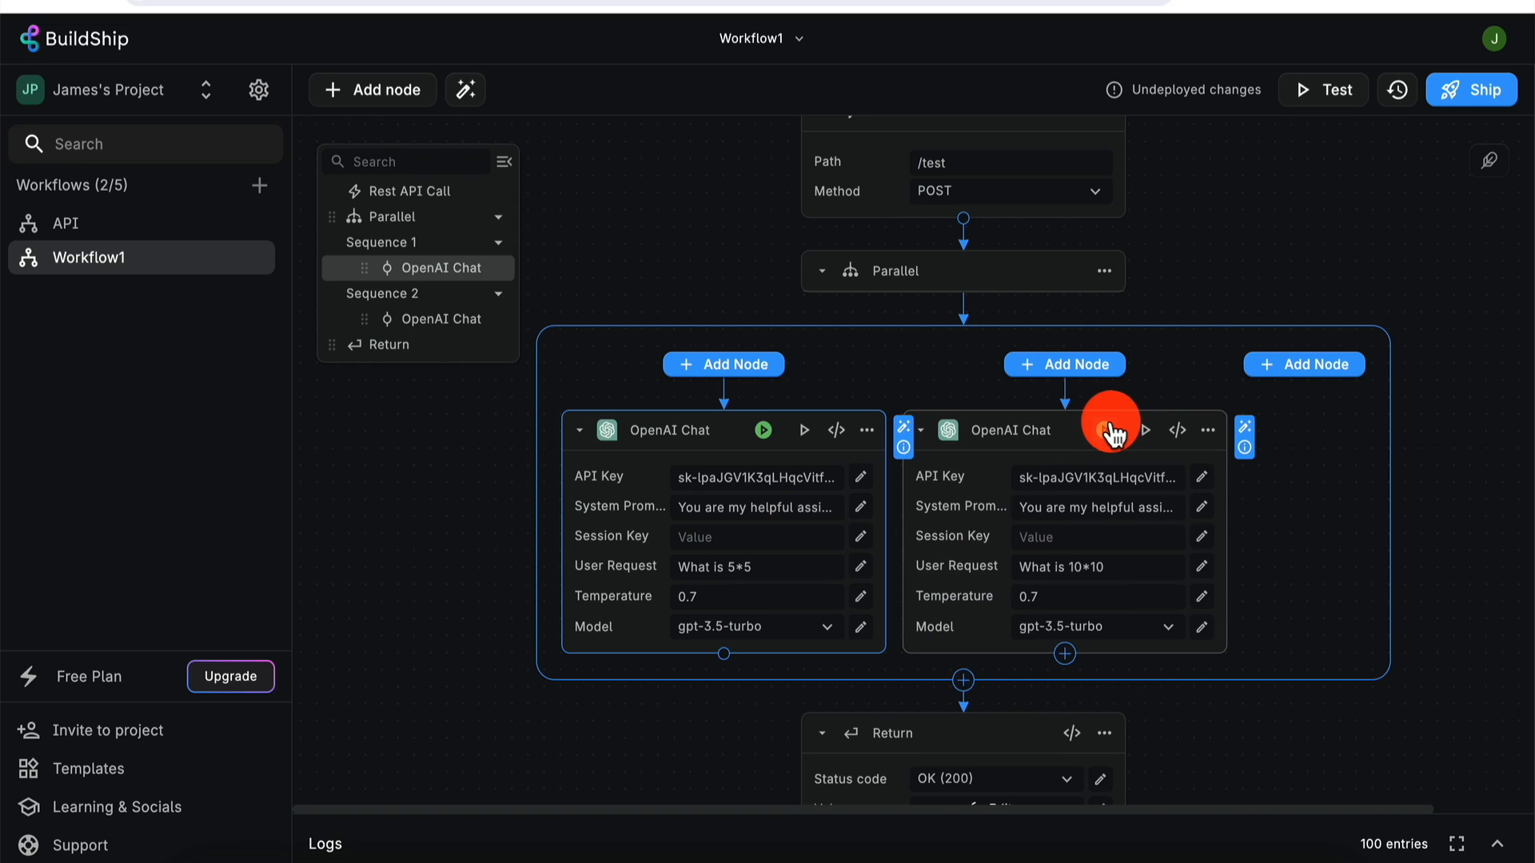
left_click(1109, 431)
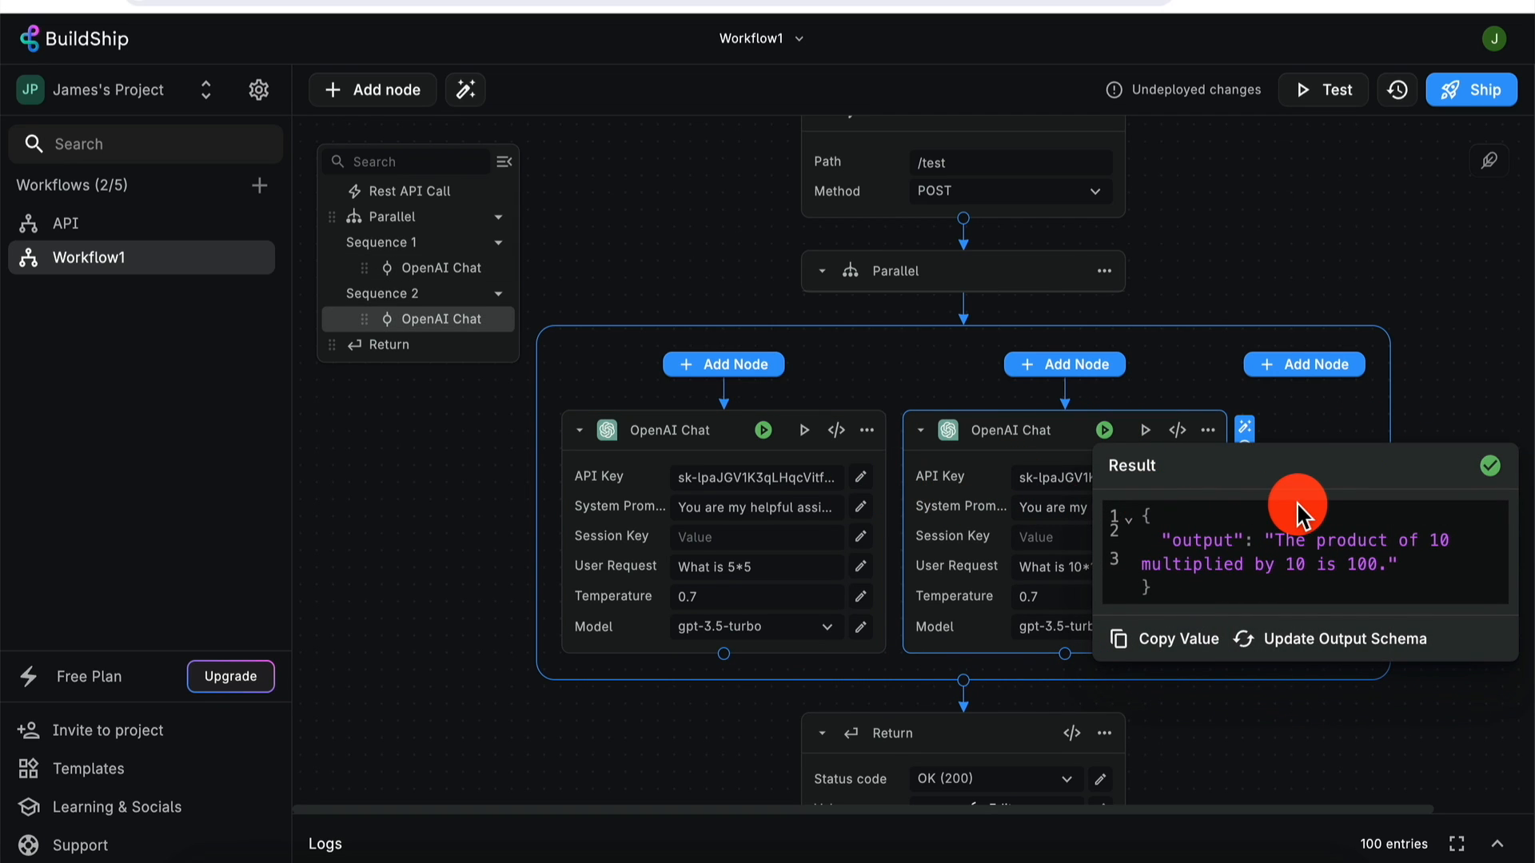
left_click(1497, 336)
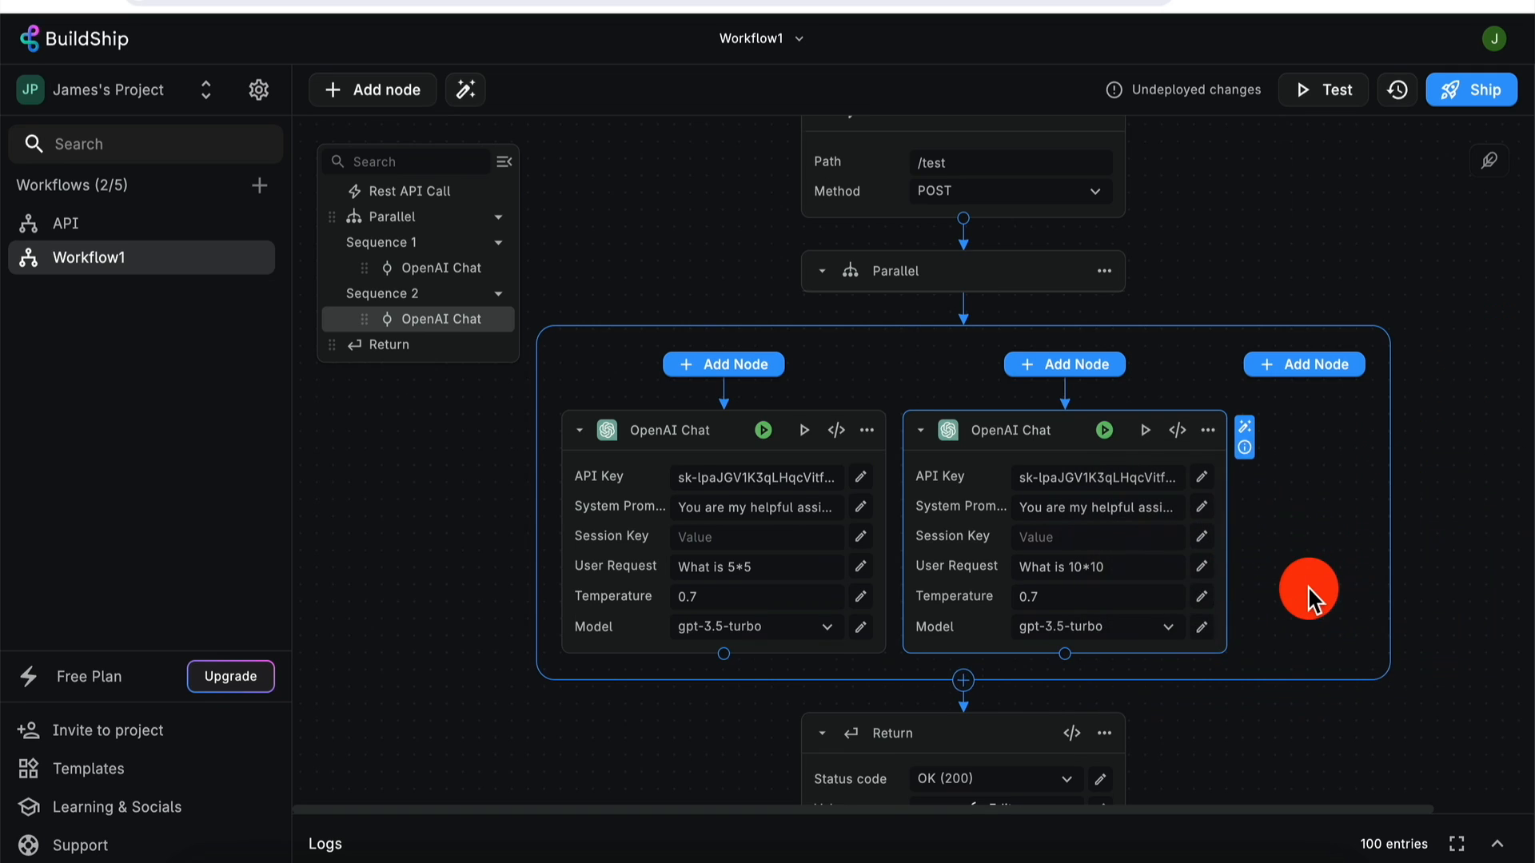
scroll(1199, 593, "down", 3)
- Delete the Return node's old value expression and insert the first OpenAI Chat output instead
left_click(1102, 598)
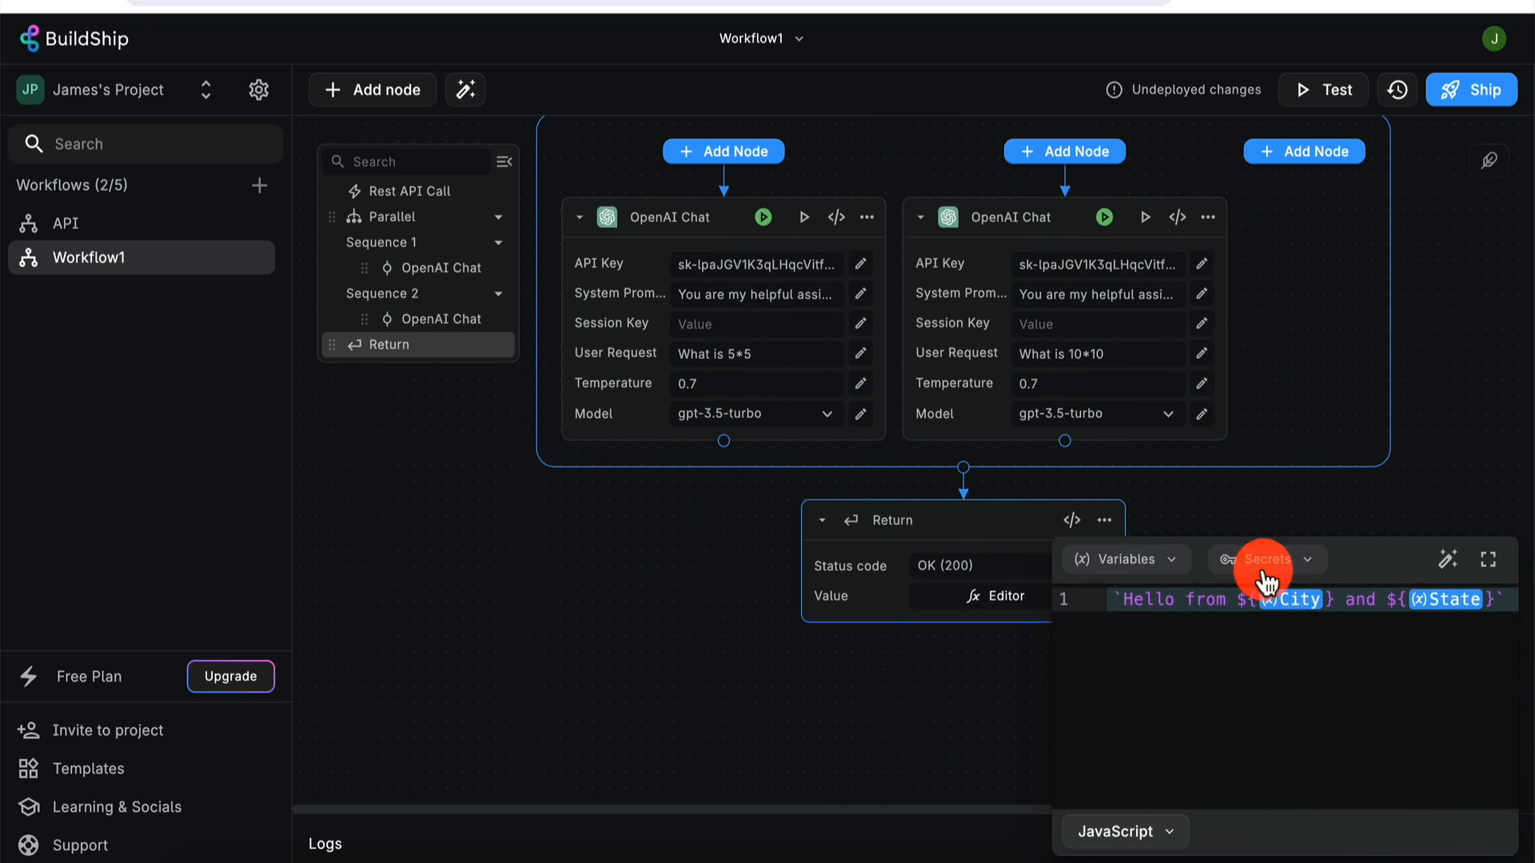
left_click(1279, 600)
left_click(1194, 598)
key("ctrl+a")
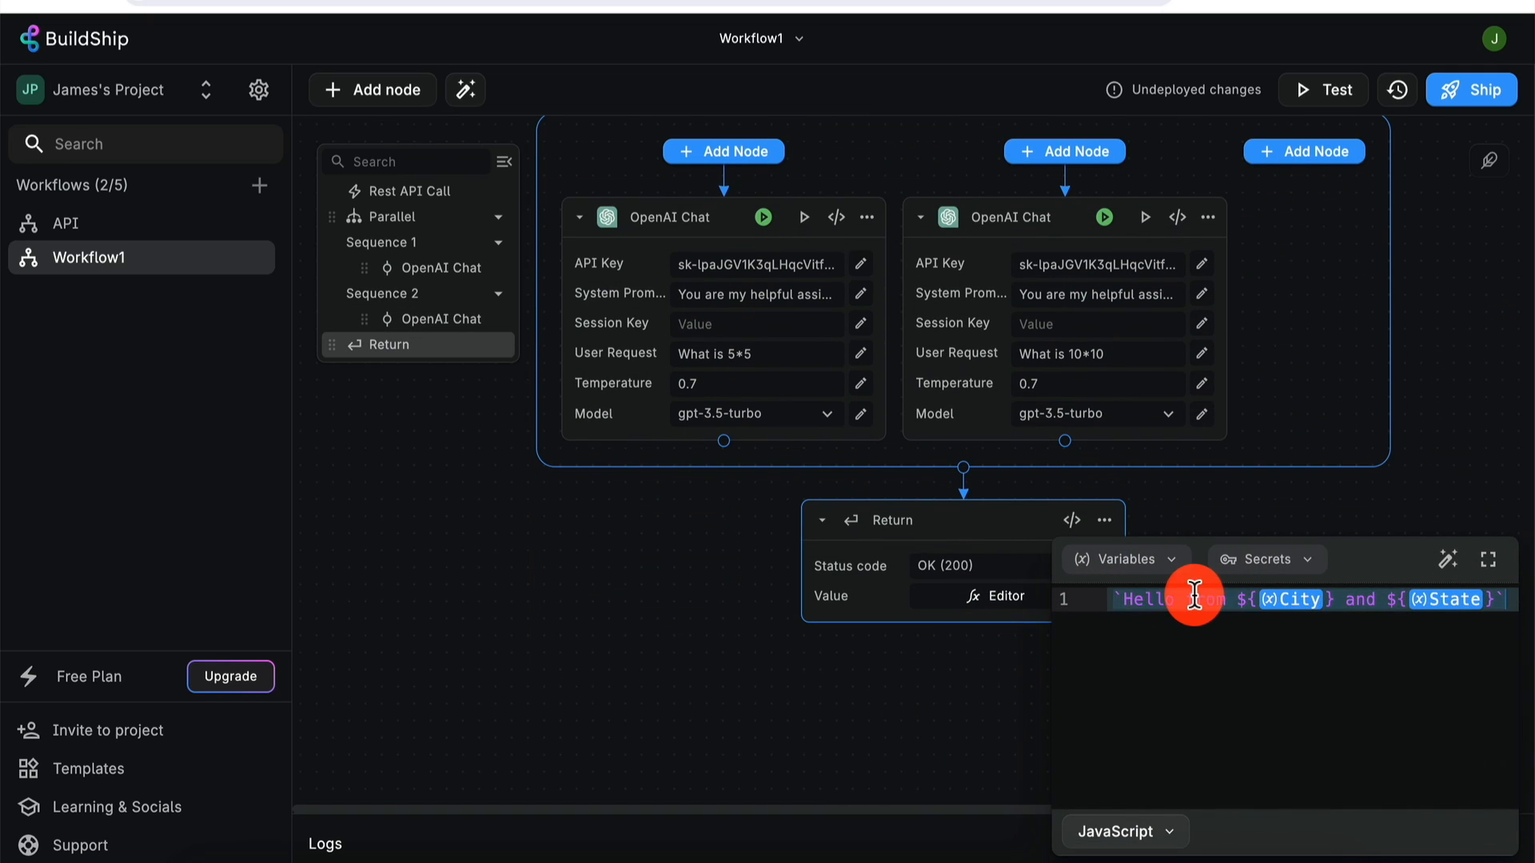
key("BackSpace")
left_click(1174, 561)
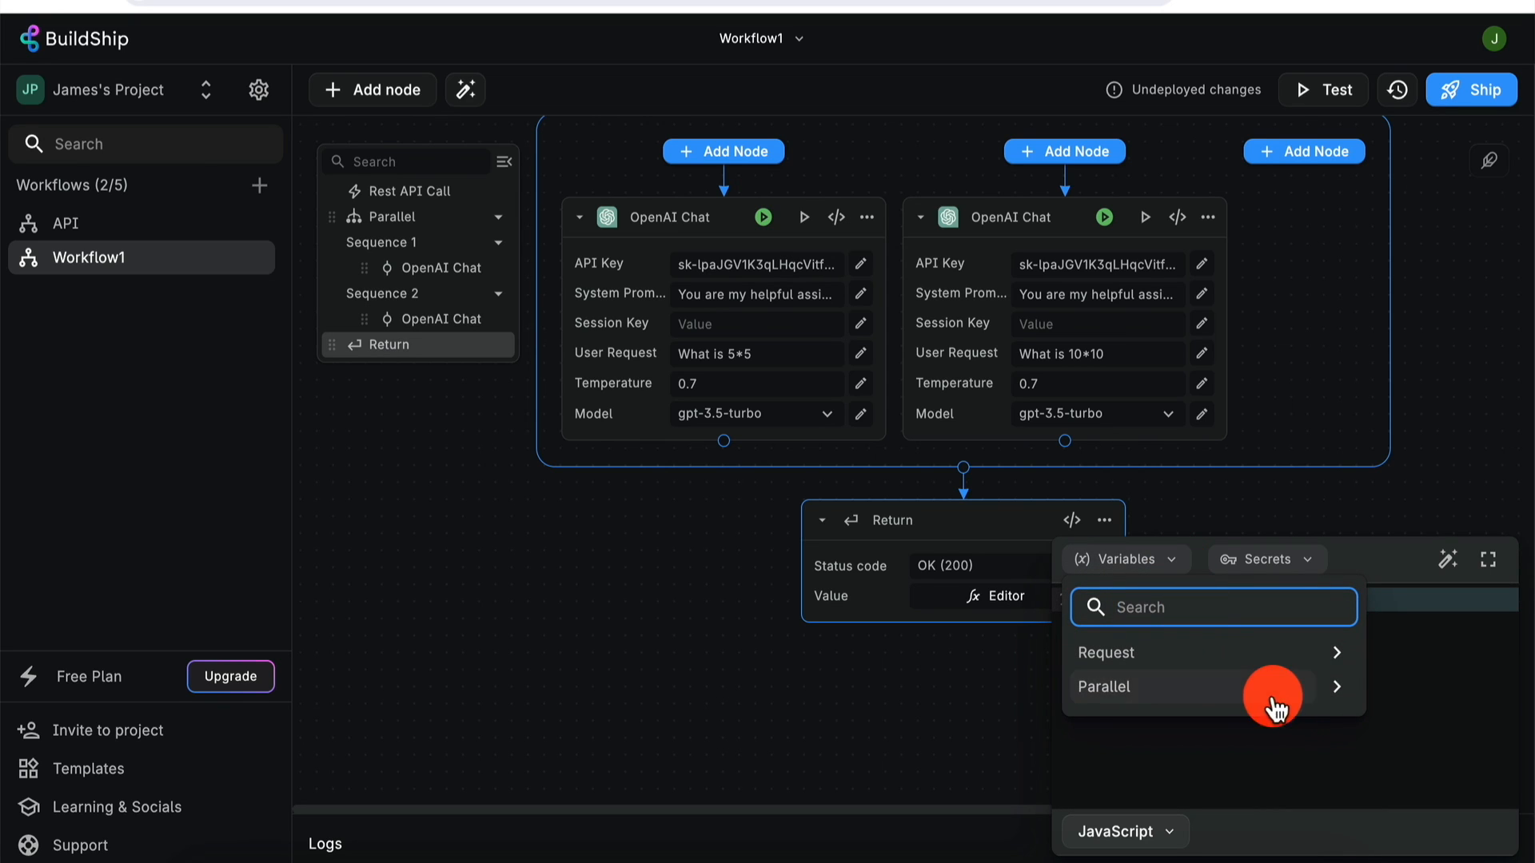
left_click(1338, 686)
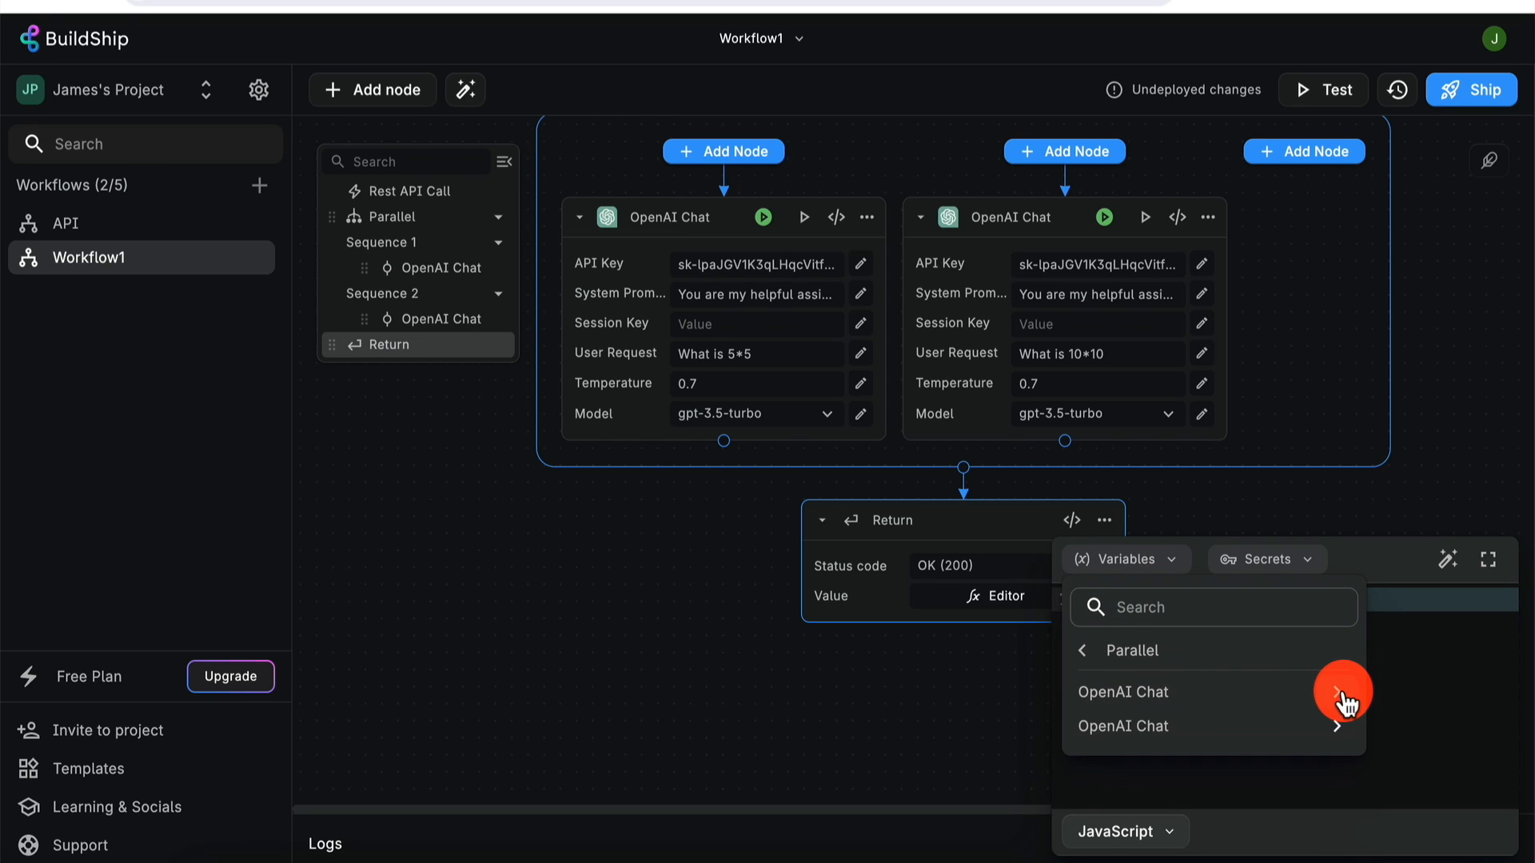
left_click(1341, 702)
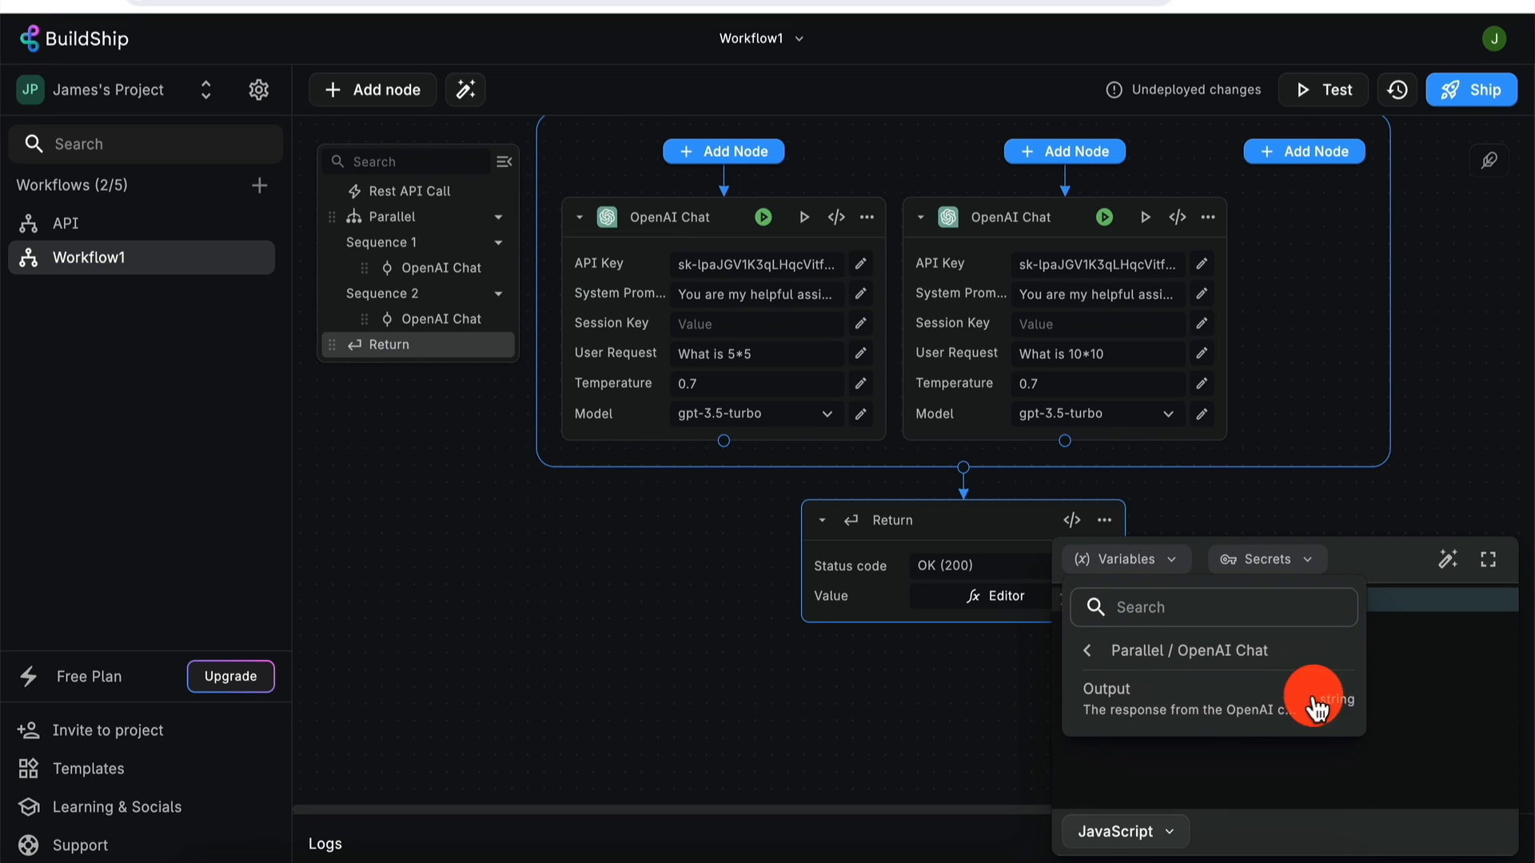
left_click(1235, 717)
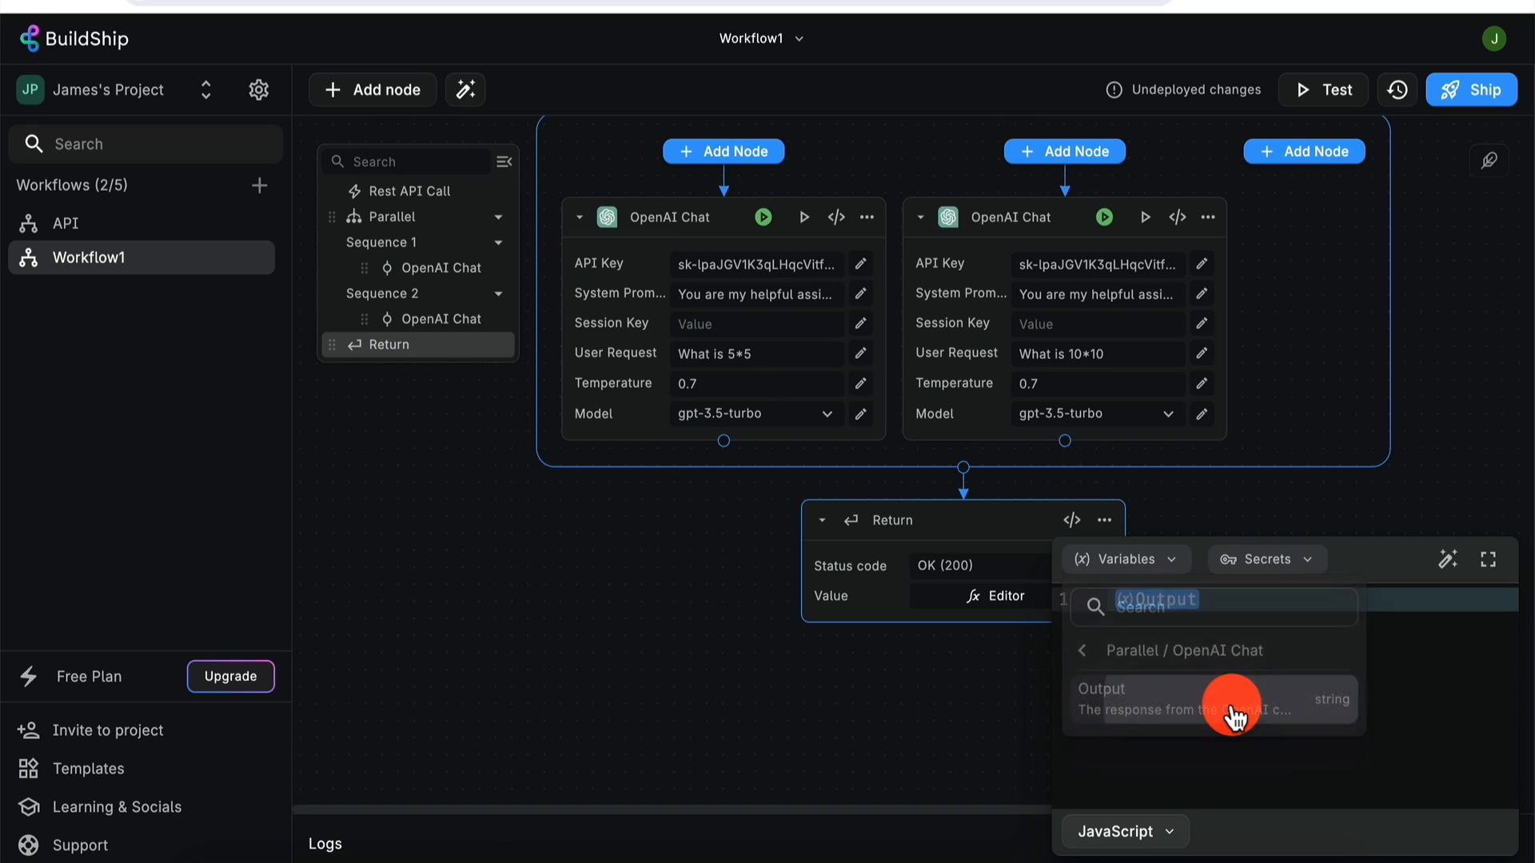
- Replace that Output variable with the whole Parallel result and close the value editor
left_click(1167, 558)
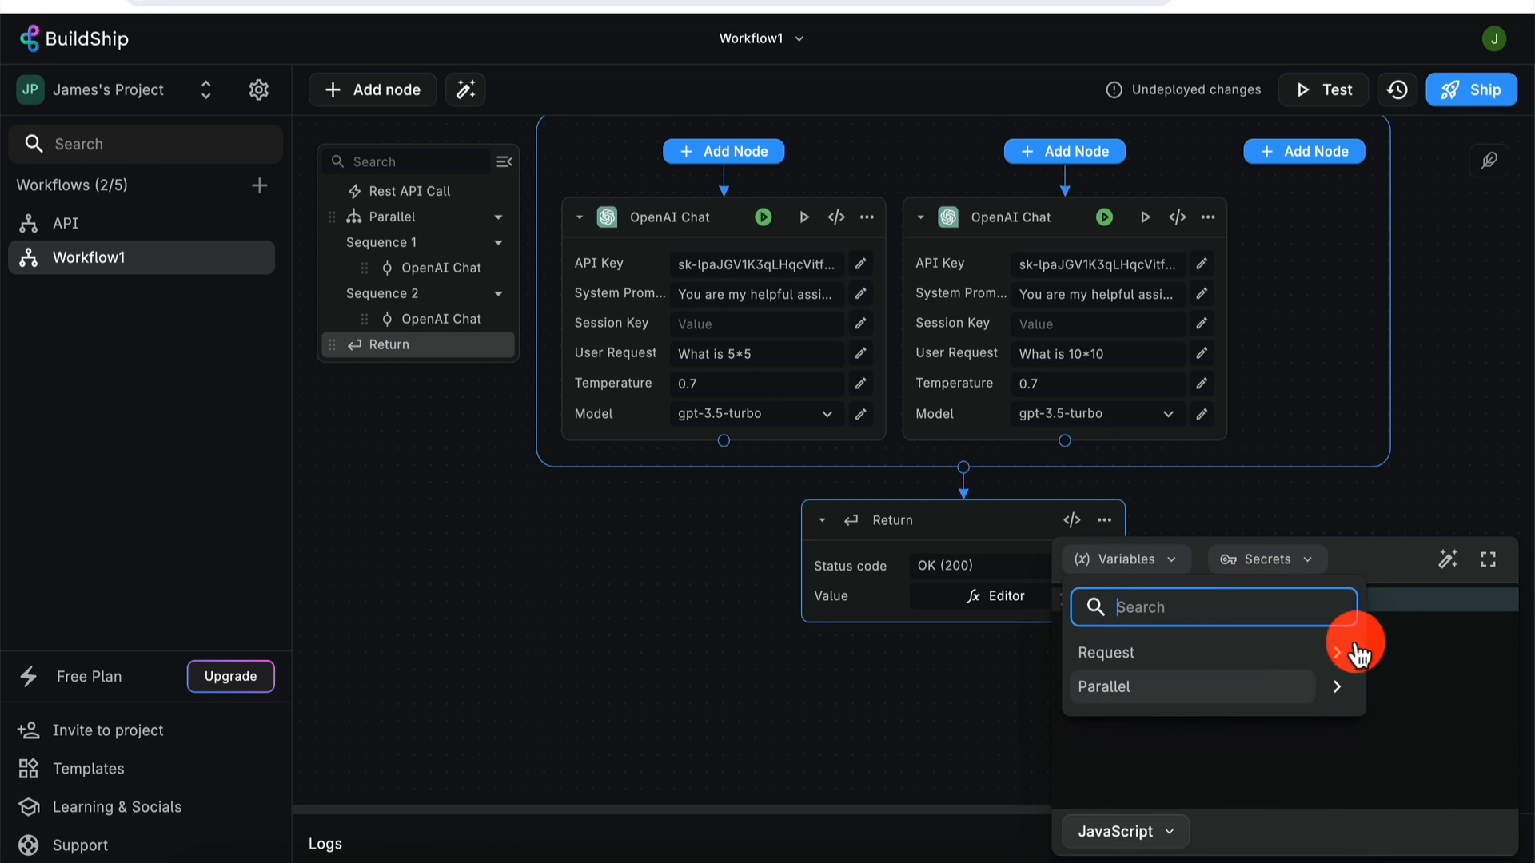
left_click(1431, 629)
key("BackSpace")
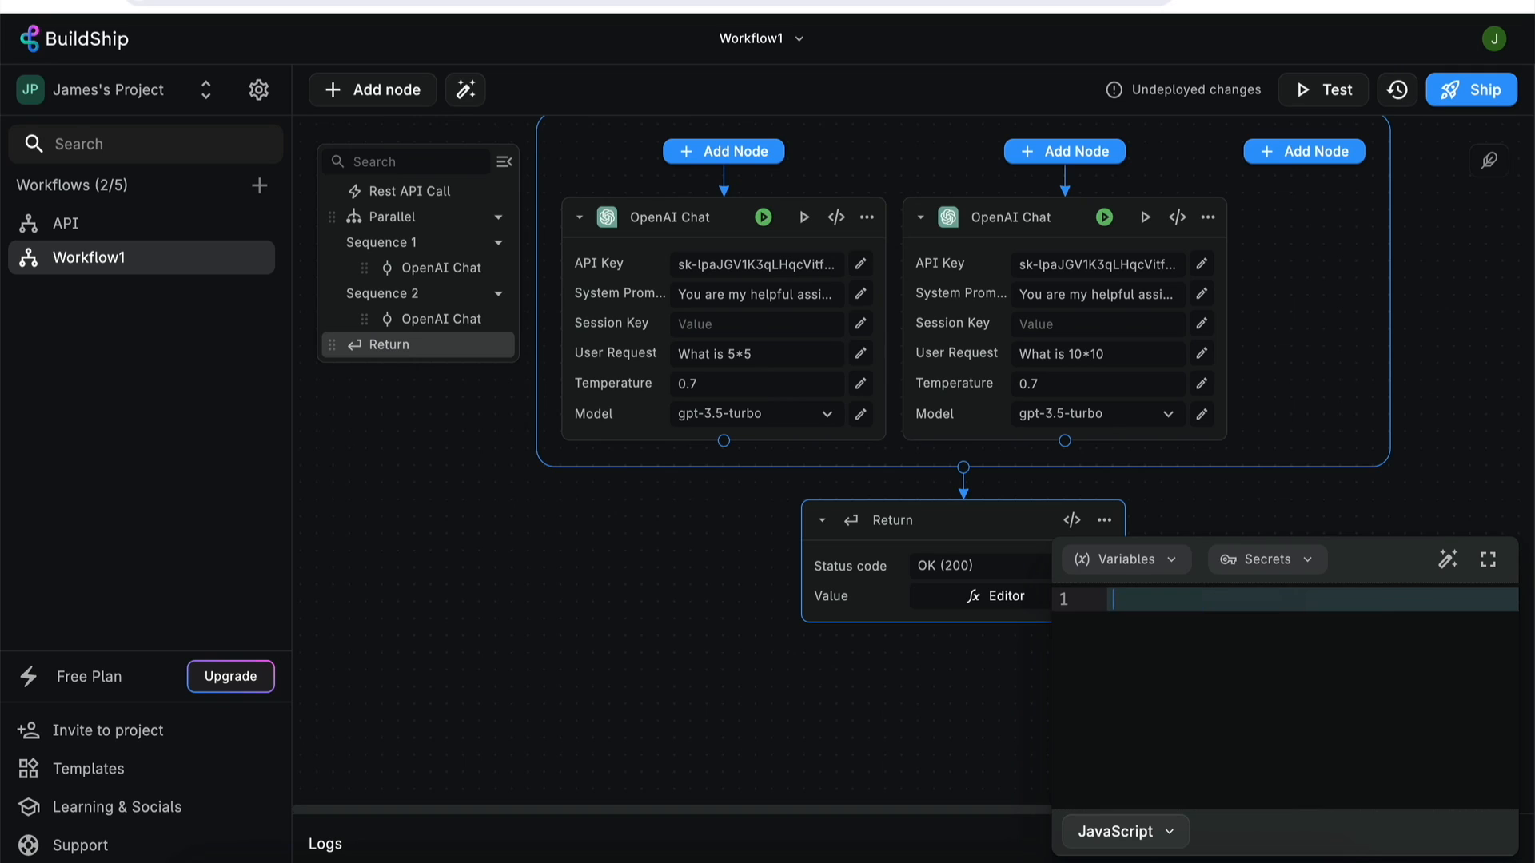
left_click(1175, 559)
left_click(1162, 685)
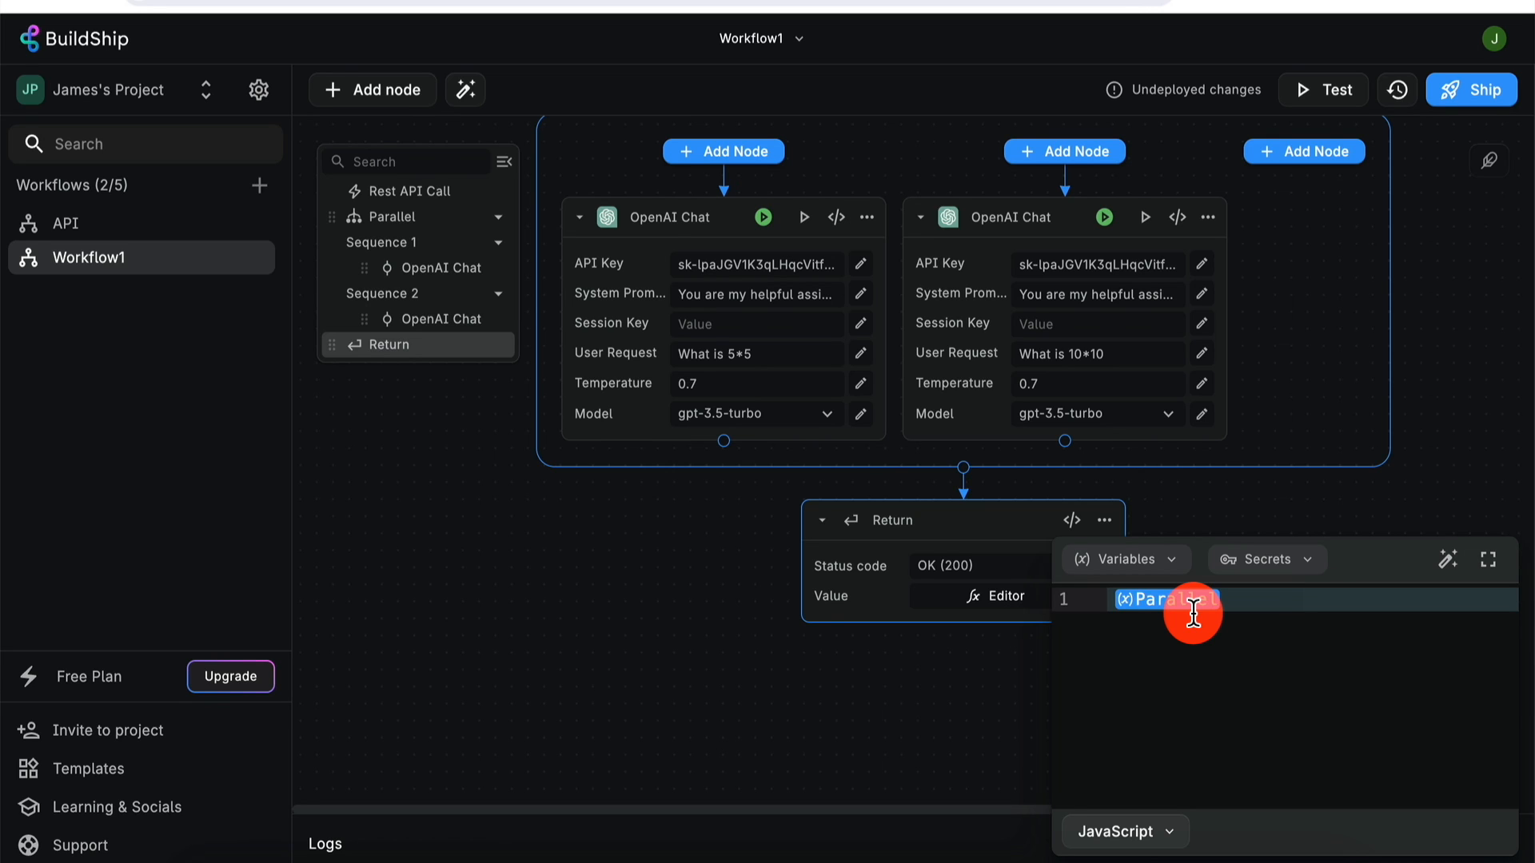
left_click(1416, 474)
scroll(1416, 475, "up", 3)
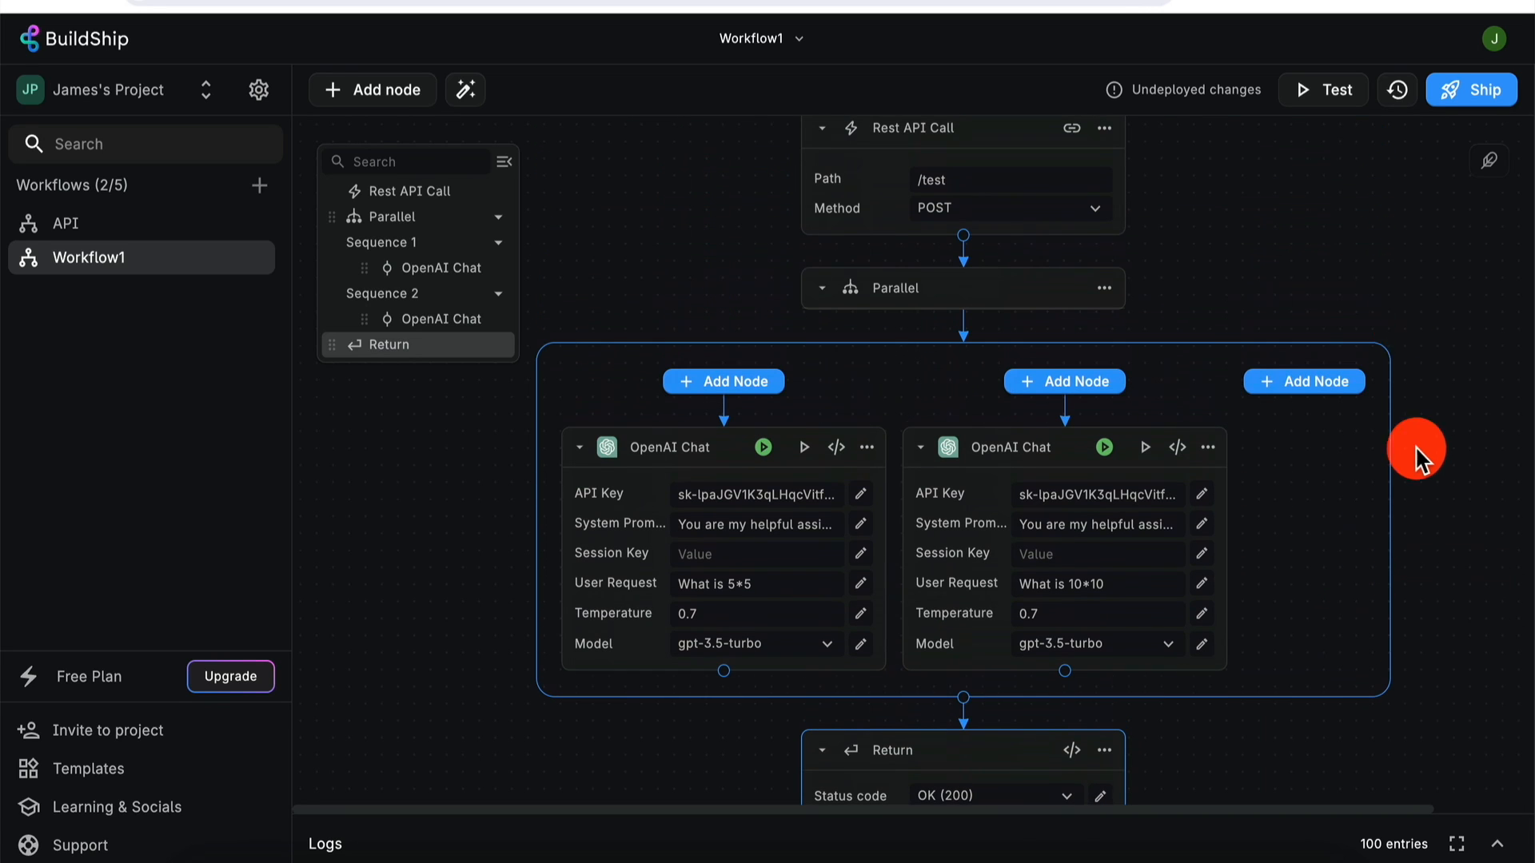
- Run a workflow test, returning OK (200) with both answers, 25 and 100
left_click(1335, 91)
left_click(1237, 326)
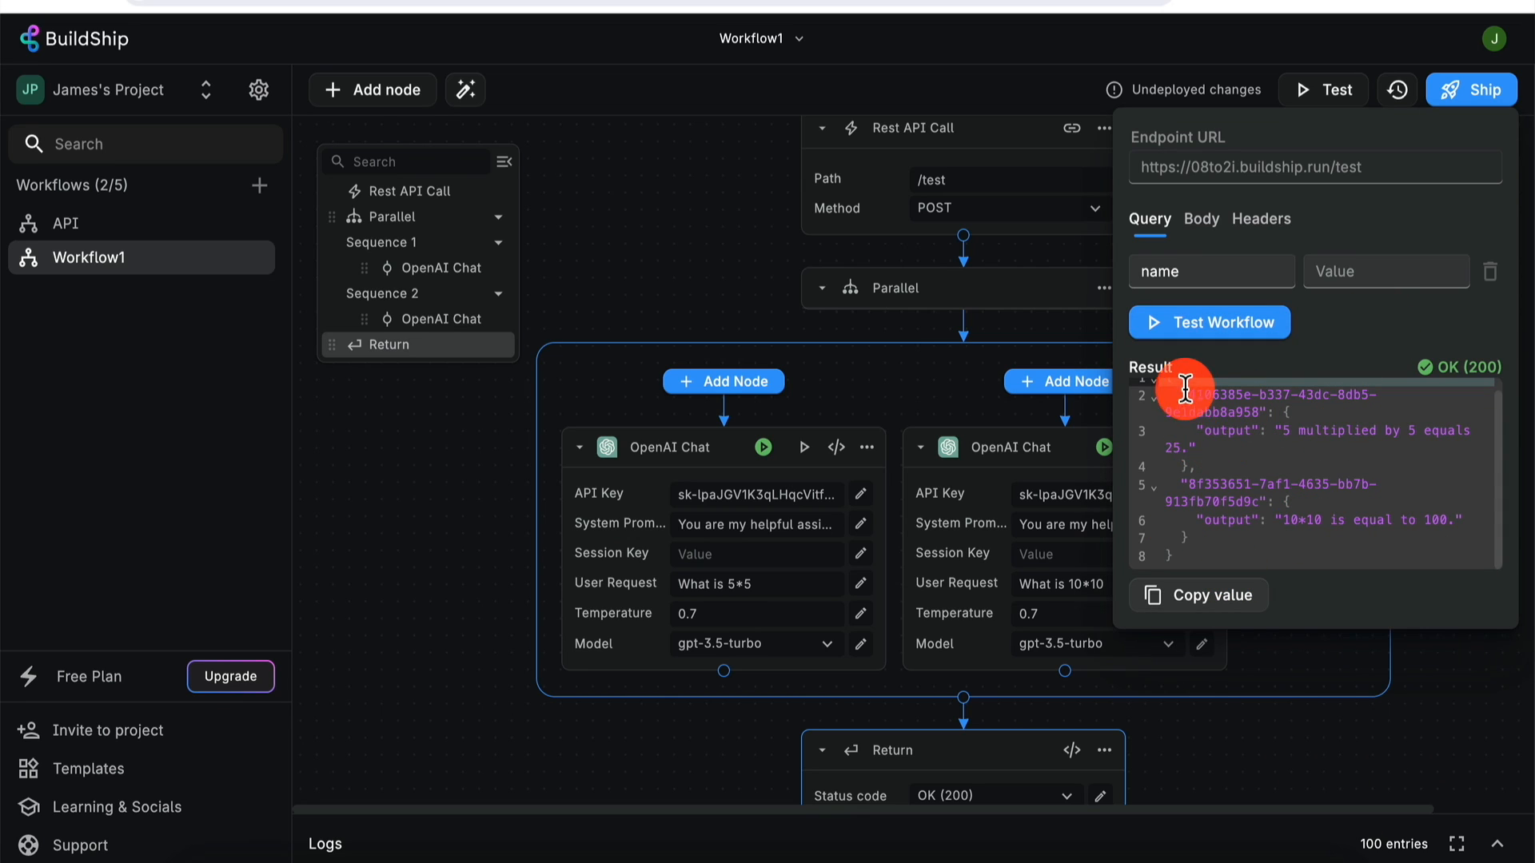
scroll(1194, 435, "up", 1)
scroll(1194, 436, "down", 1)
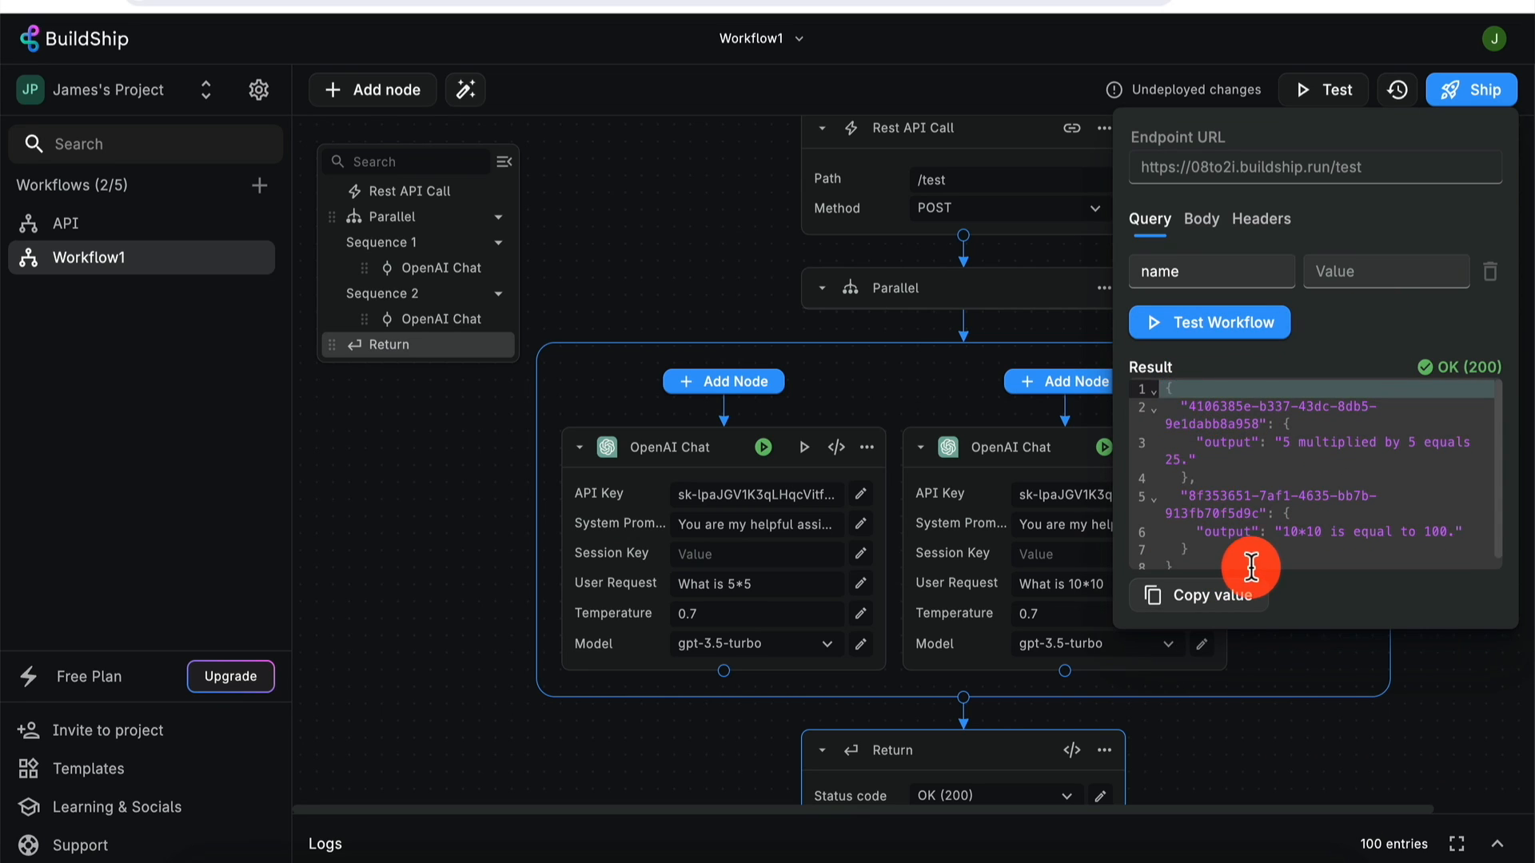
- Select the Result JSON and copy its full value
left_click(1179, 402)
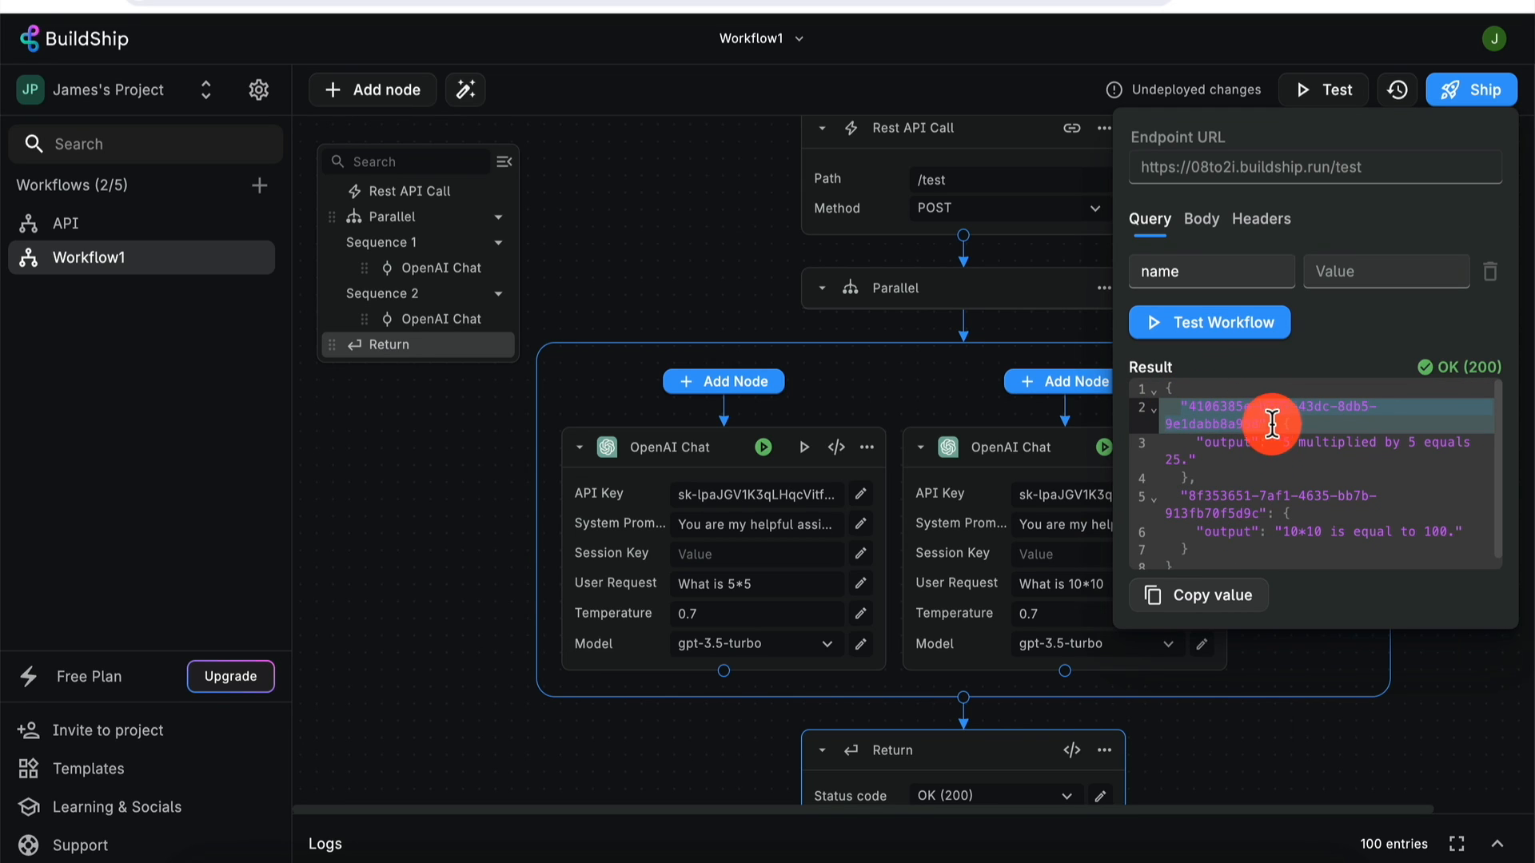
left_click_drag(1154, 385, 1182, 557)
key("super+c")
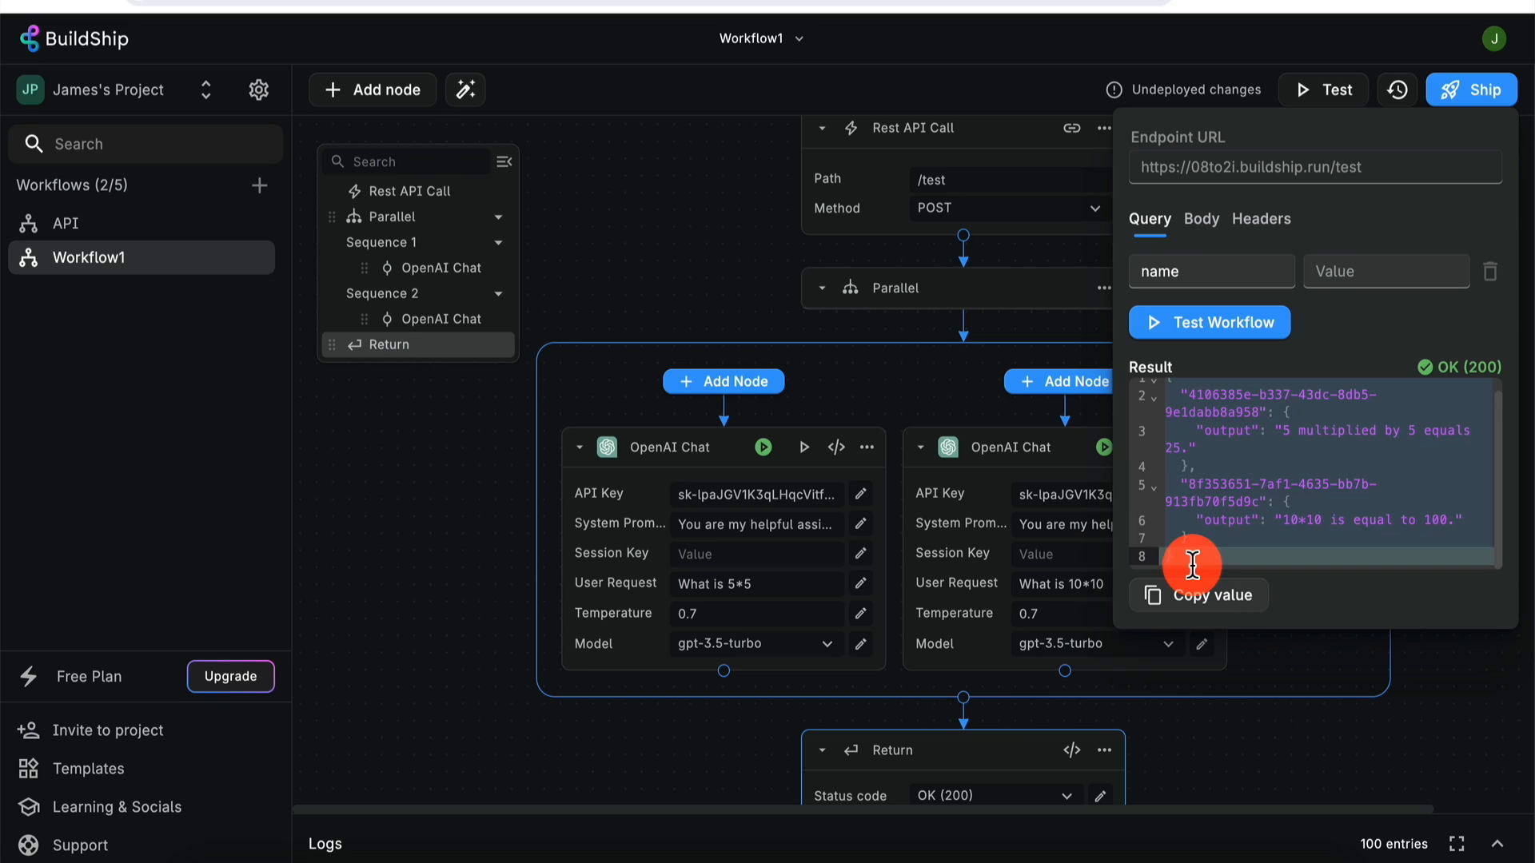
left_click(1207, 494)
key("ctrl+a")
left_click_drag(1212, 492, 1292, 483)
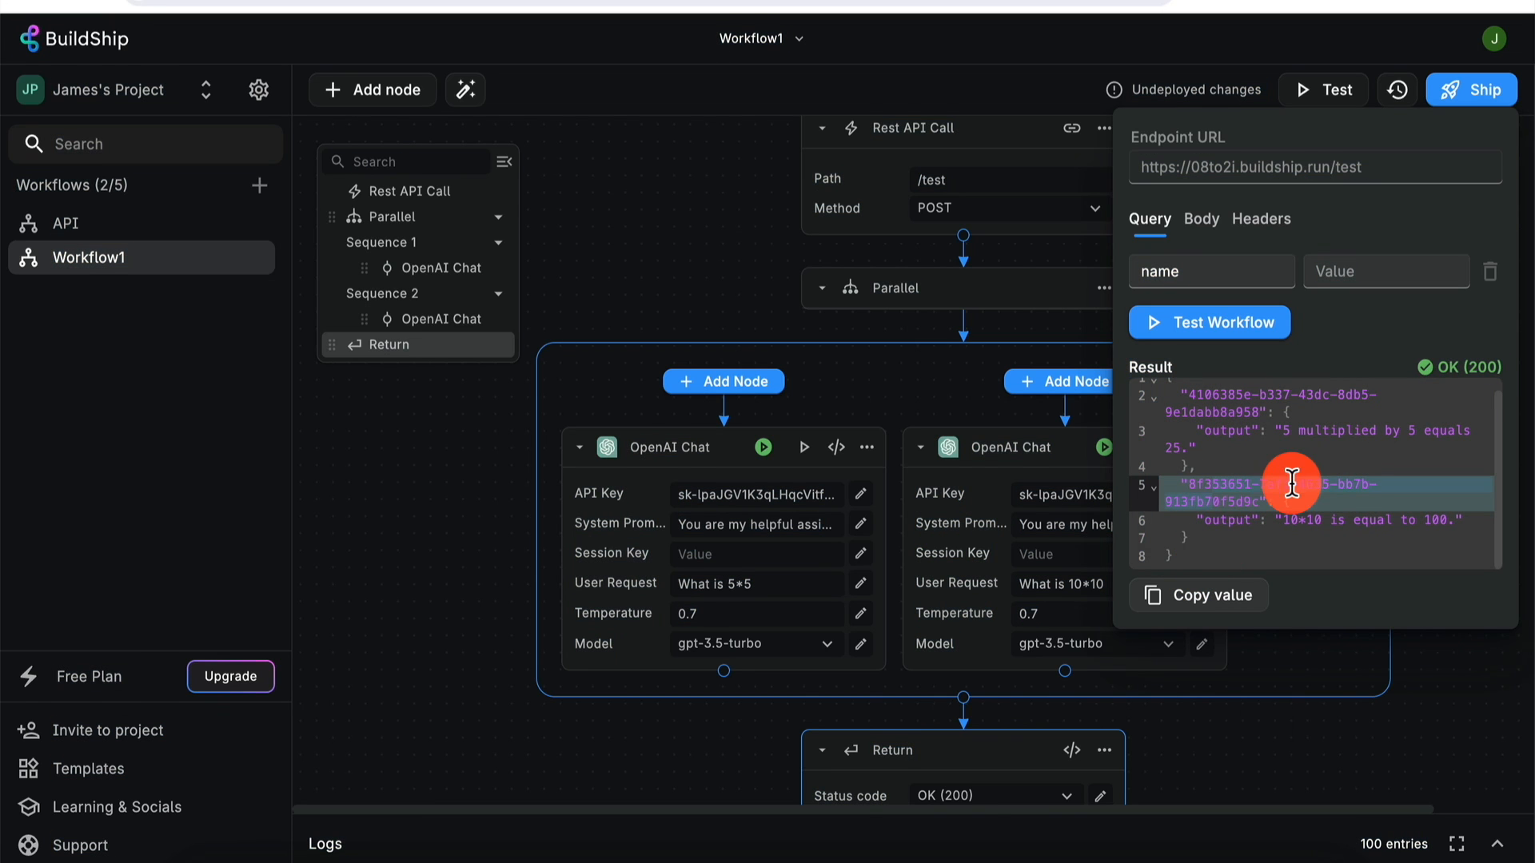
left_click(1205, 599)
- Paste the result into the JSON viewer, expand both entries to their outputs, and return to BuildShip
key("super+Tab")
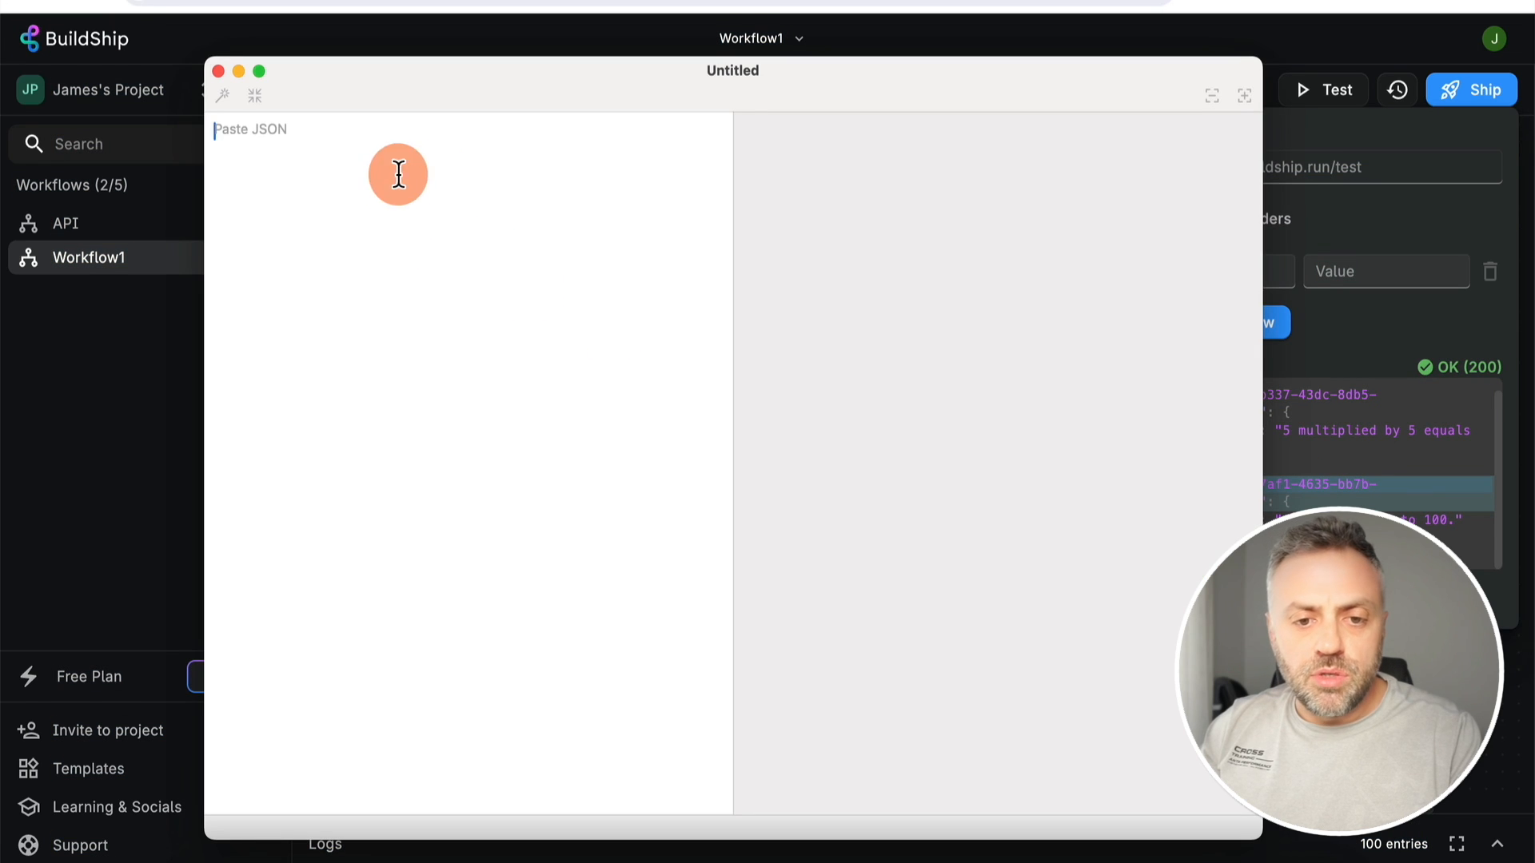
key("super+v")
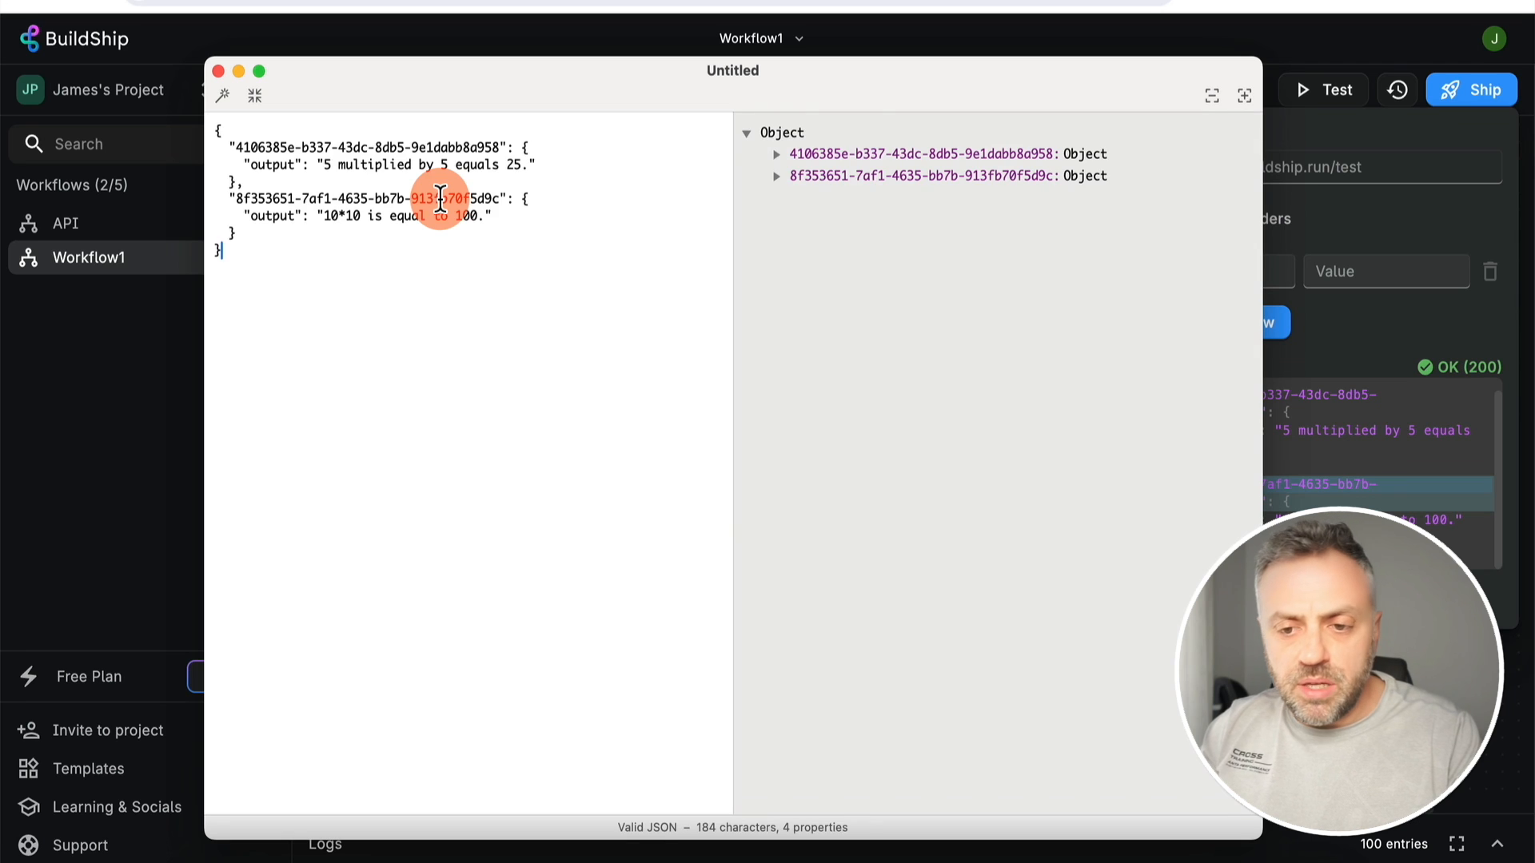
left_click(776, 155)
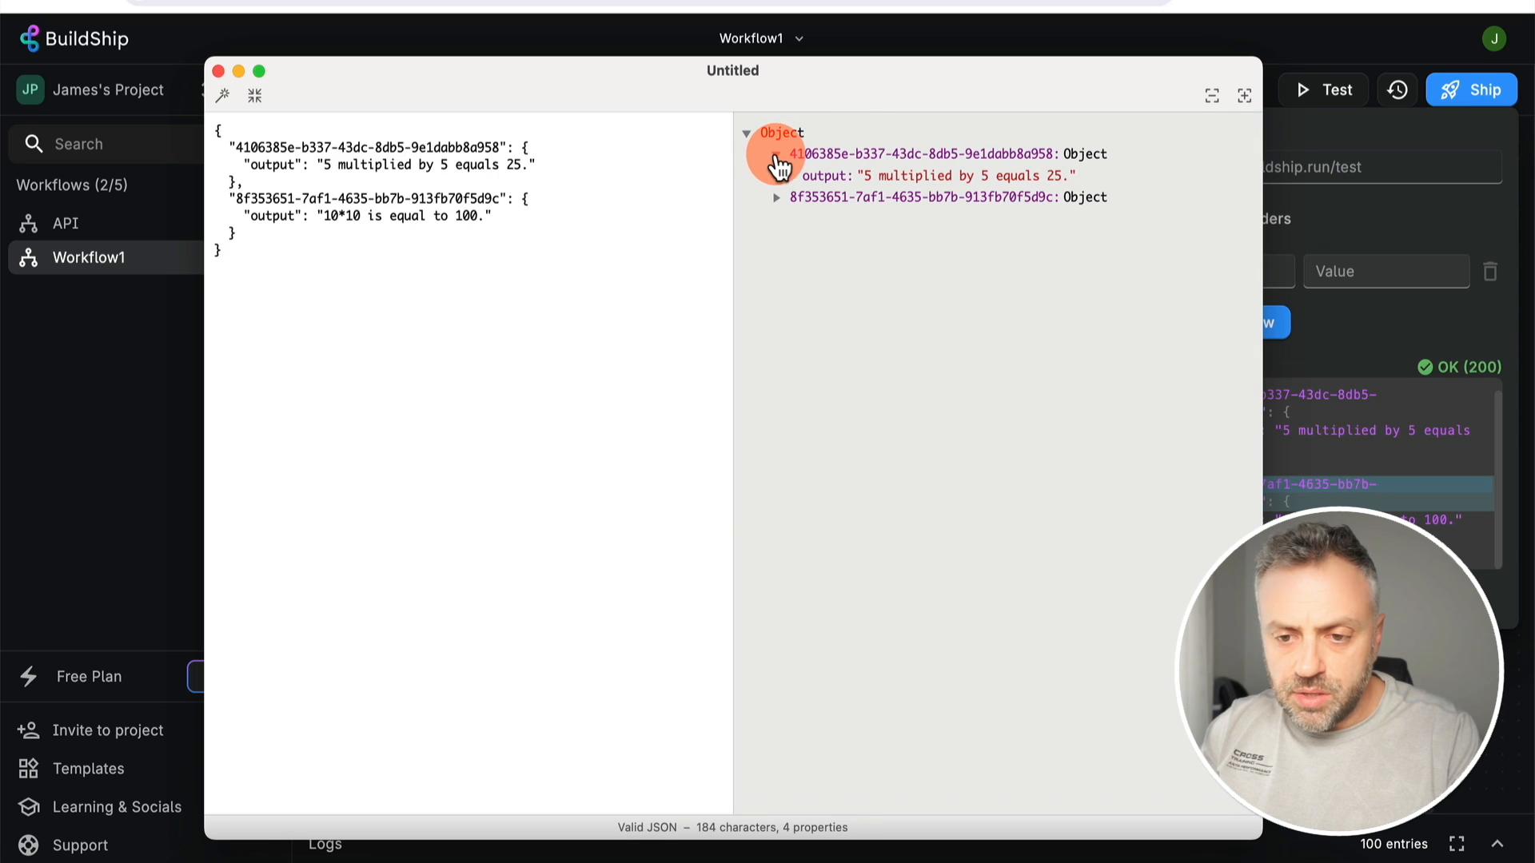
left_click(777, 197)
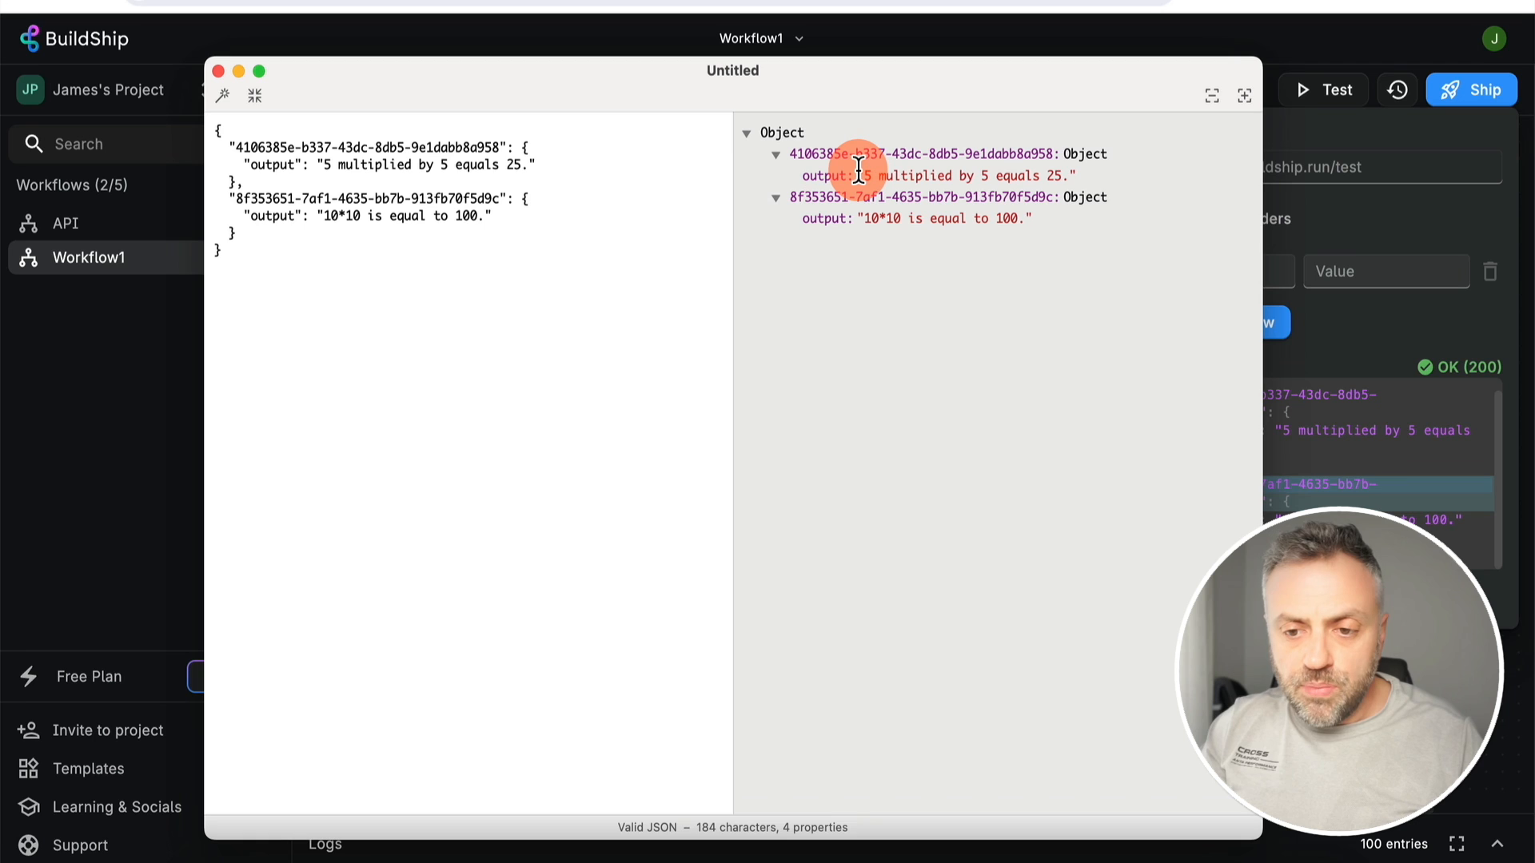
left_click_drag(862, 173, 1082, 174)
left_click(1028, 280)
key("super+Tab")
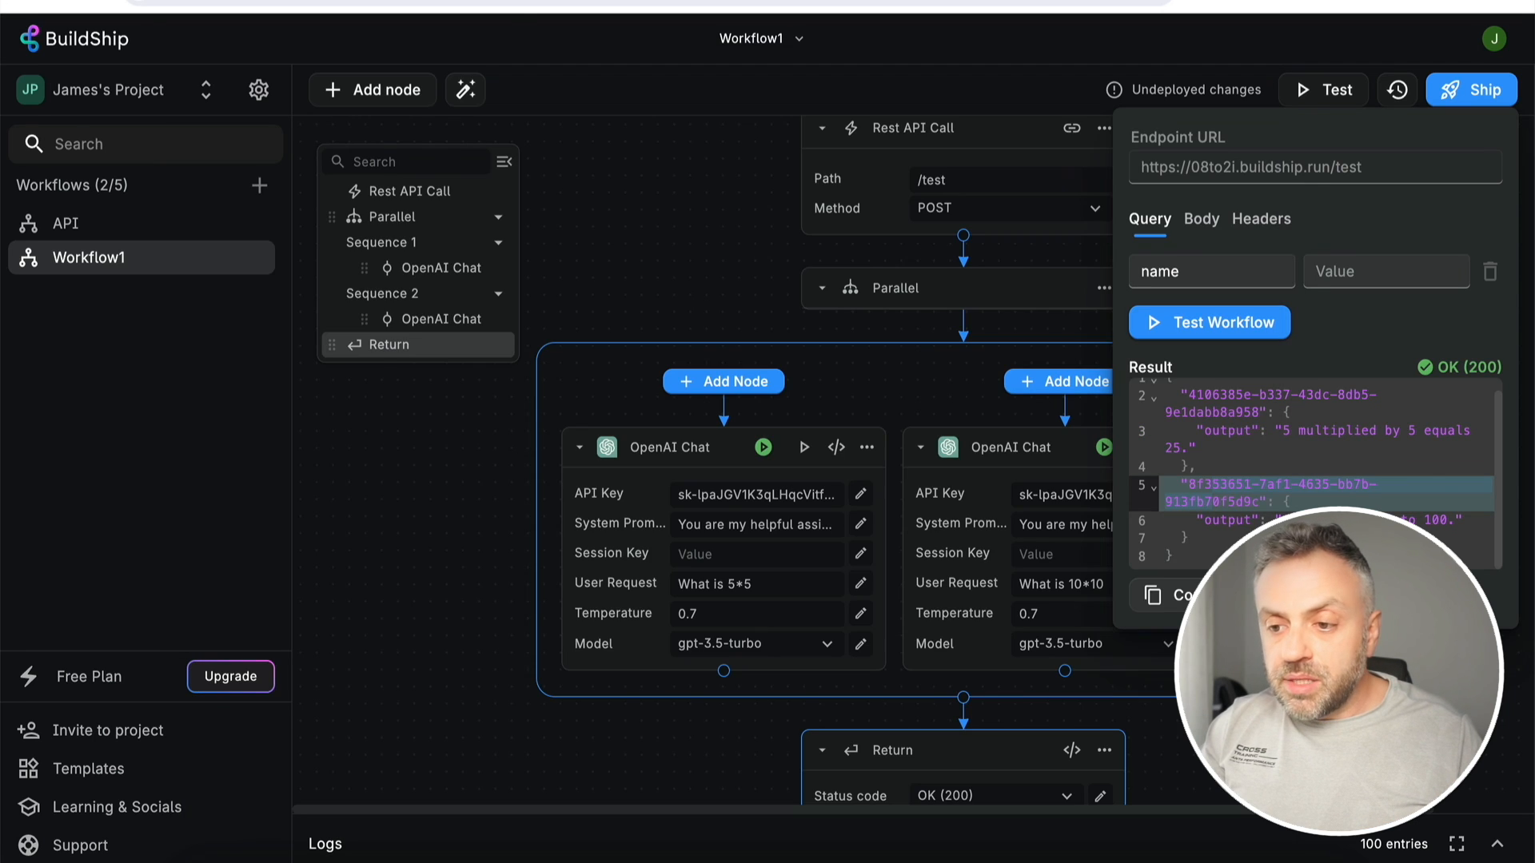
- Open the first OpenAI Chat node's Output tab and inspect the Output object and its string field
left_click(1390, 679)
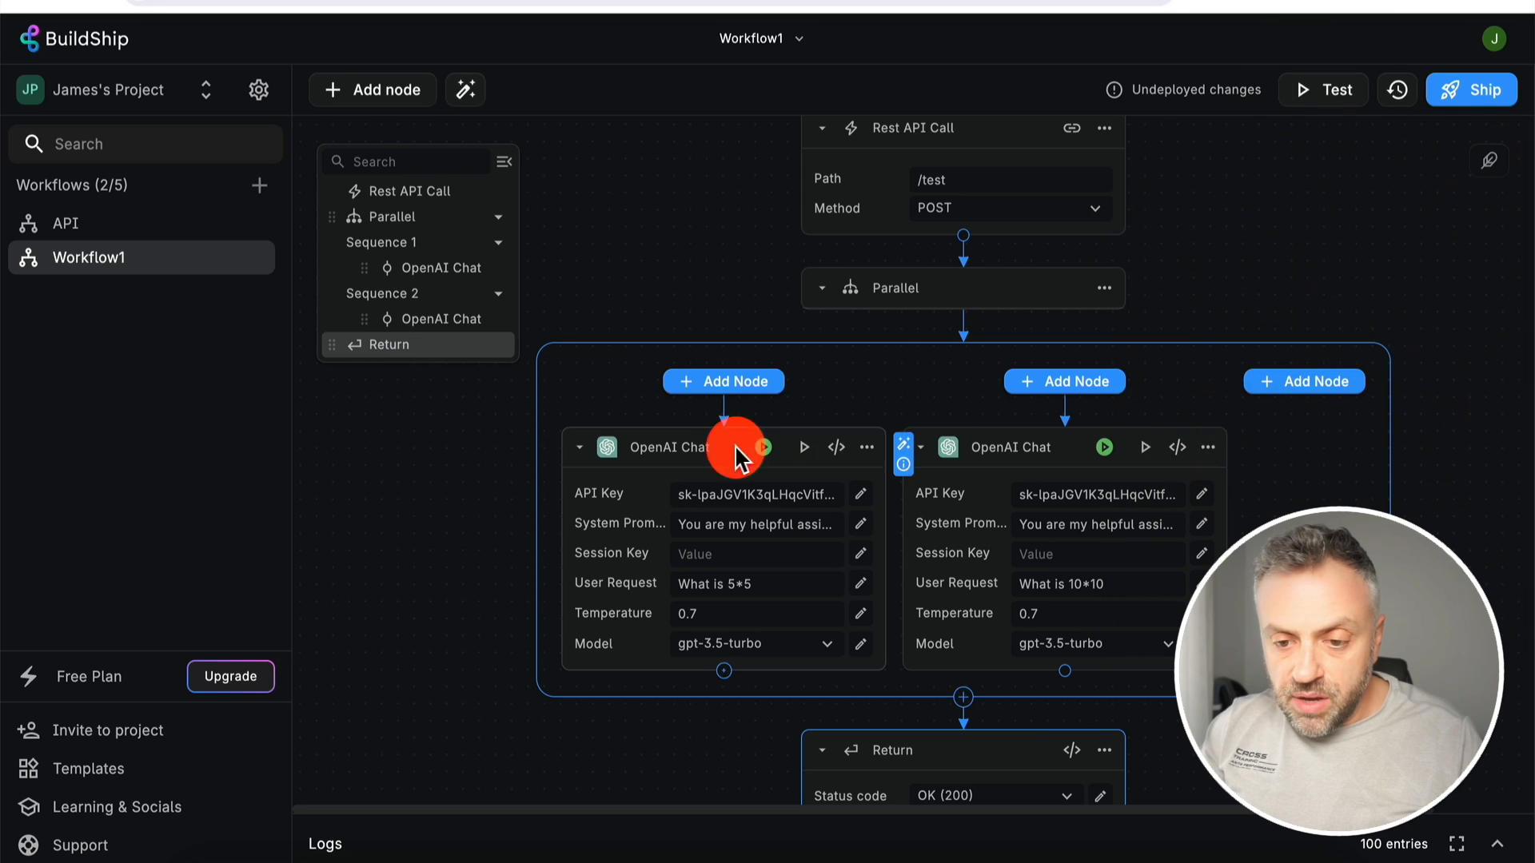
left_click(836, 447)
left_click(912, 140)
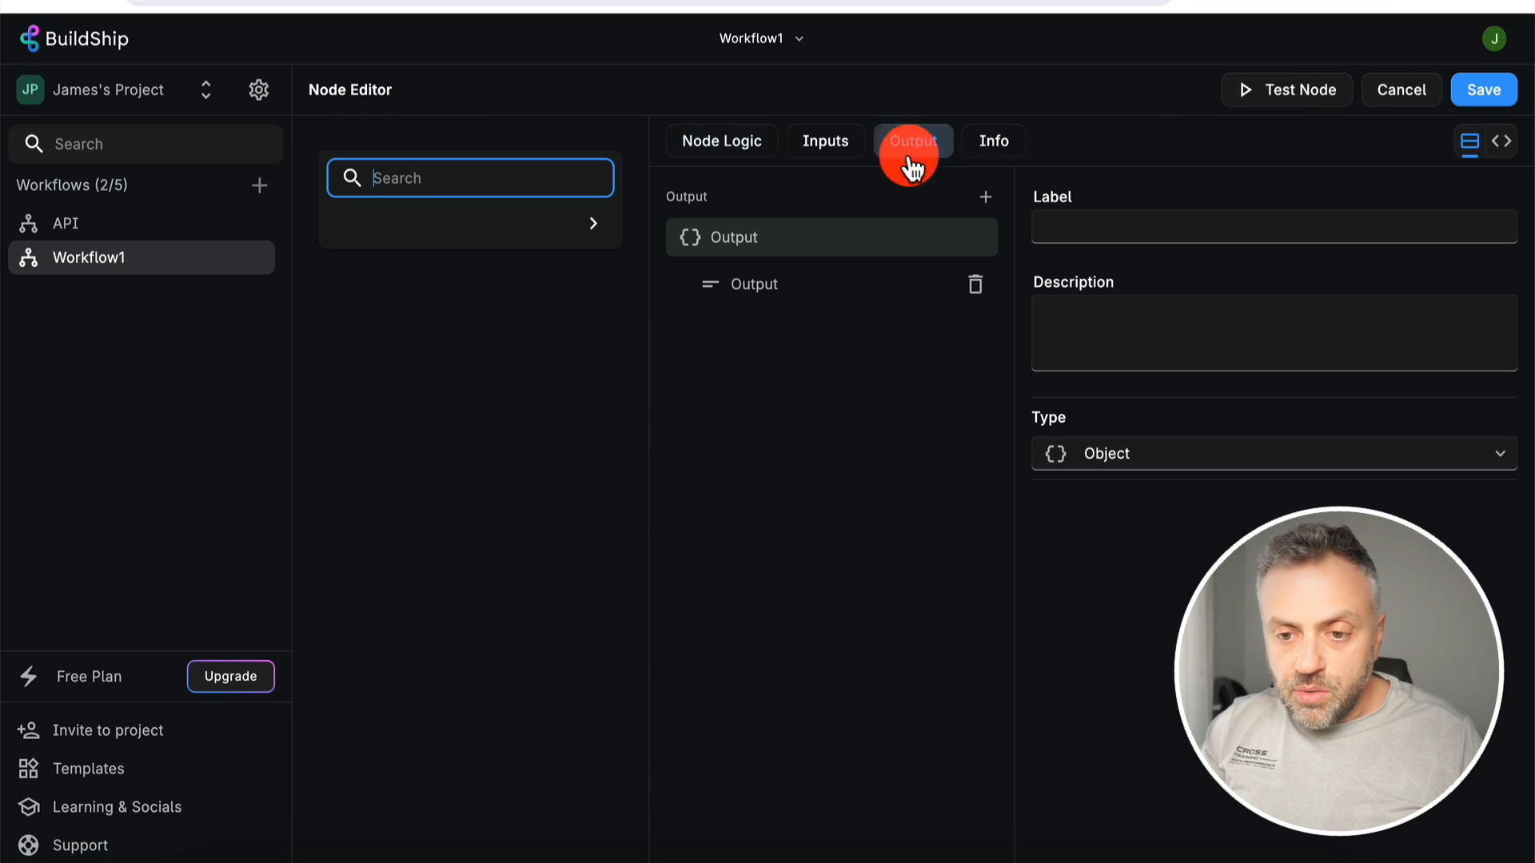
left_click(788, 289)
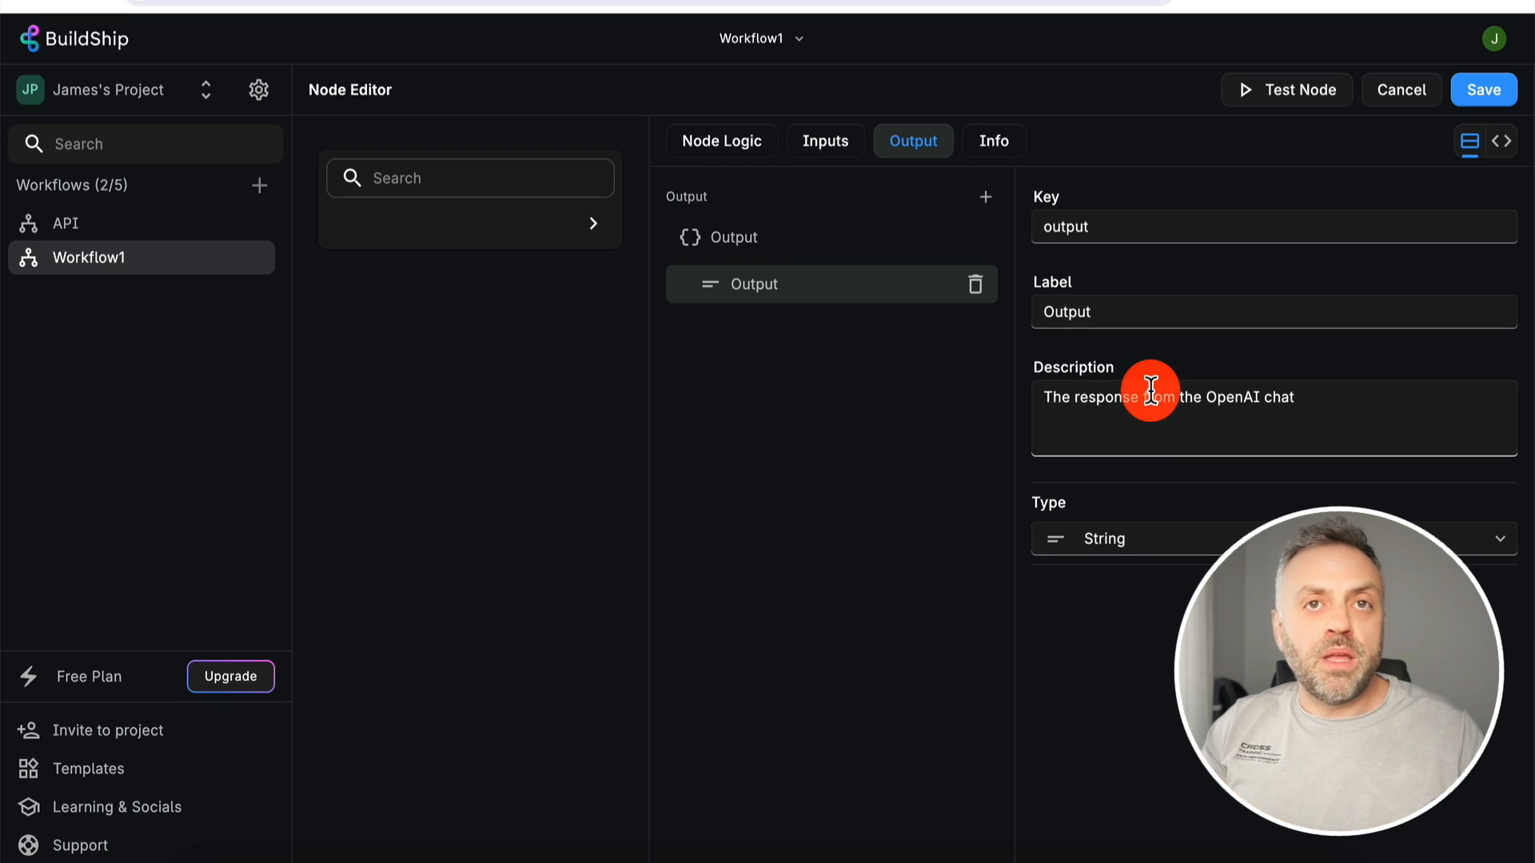
left_click(722, 241)
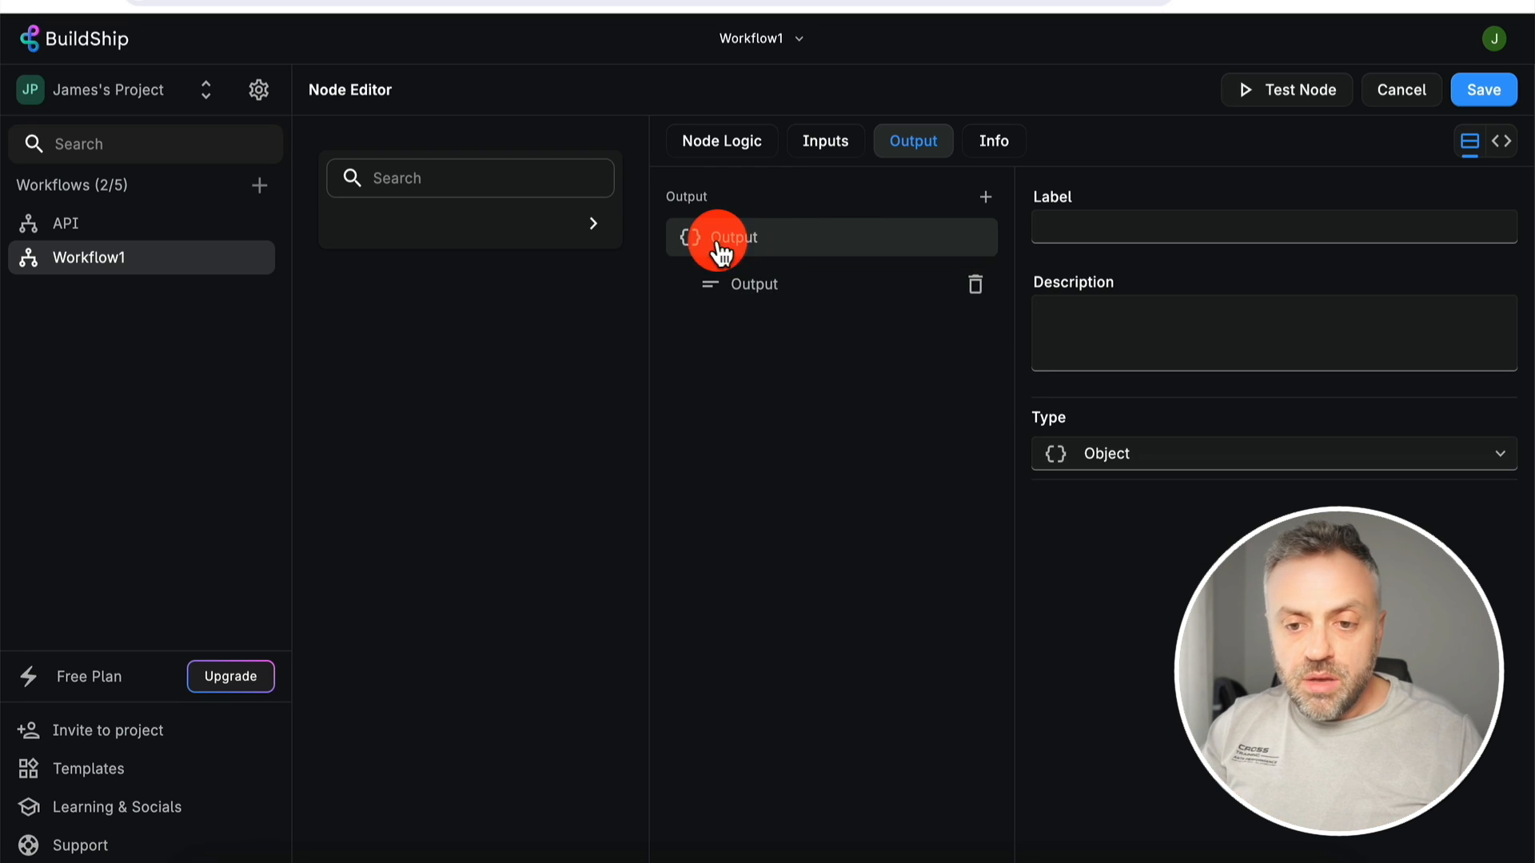
left_click(763, 286)
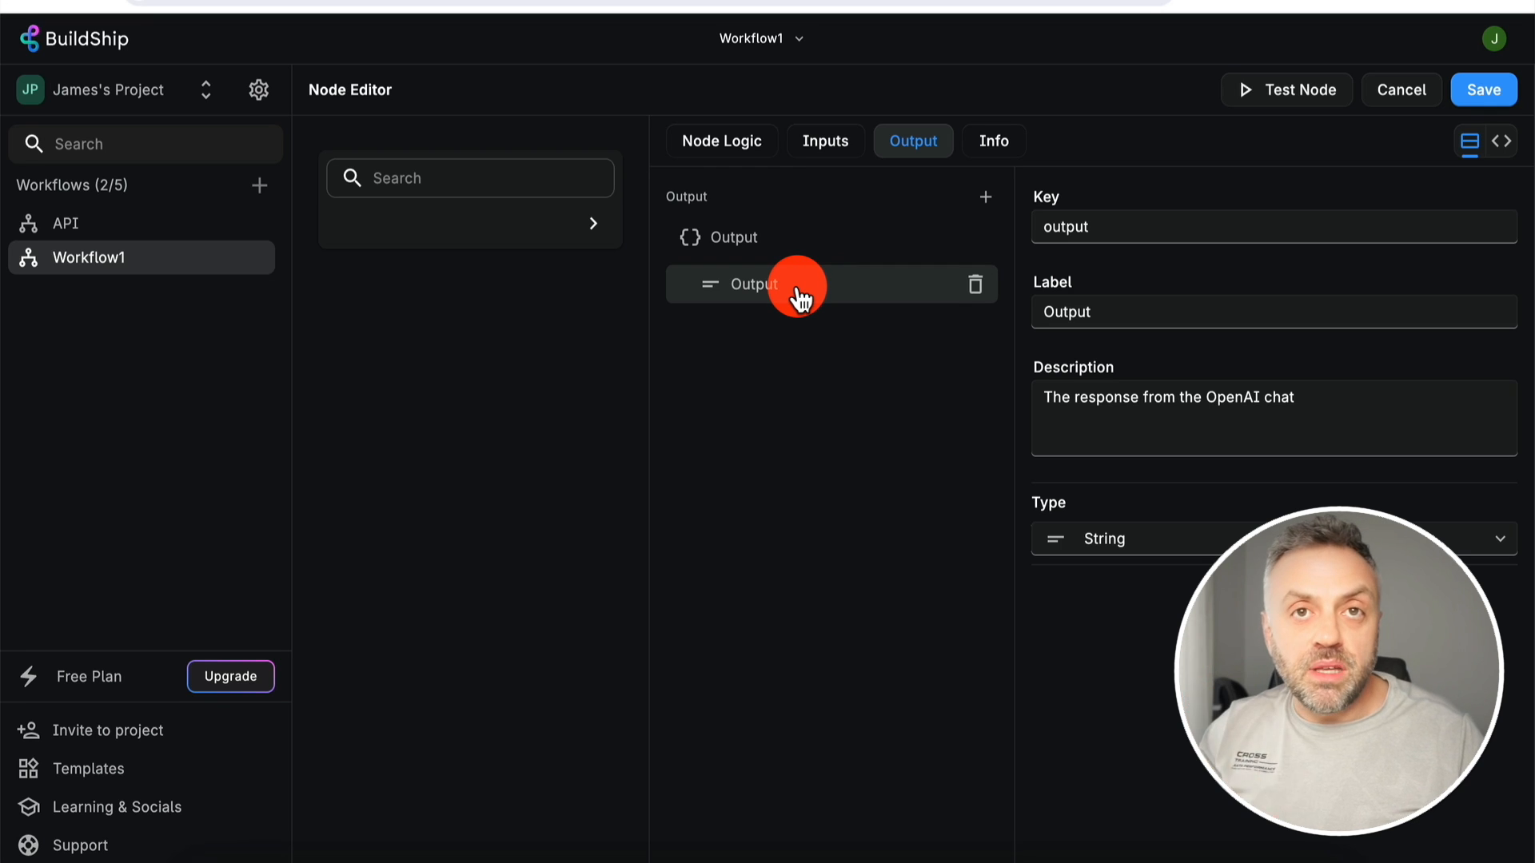
- Compare against the JSON viewer, then Cancel out of the node editor
left_click(1175, 860)
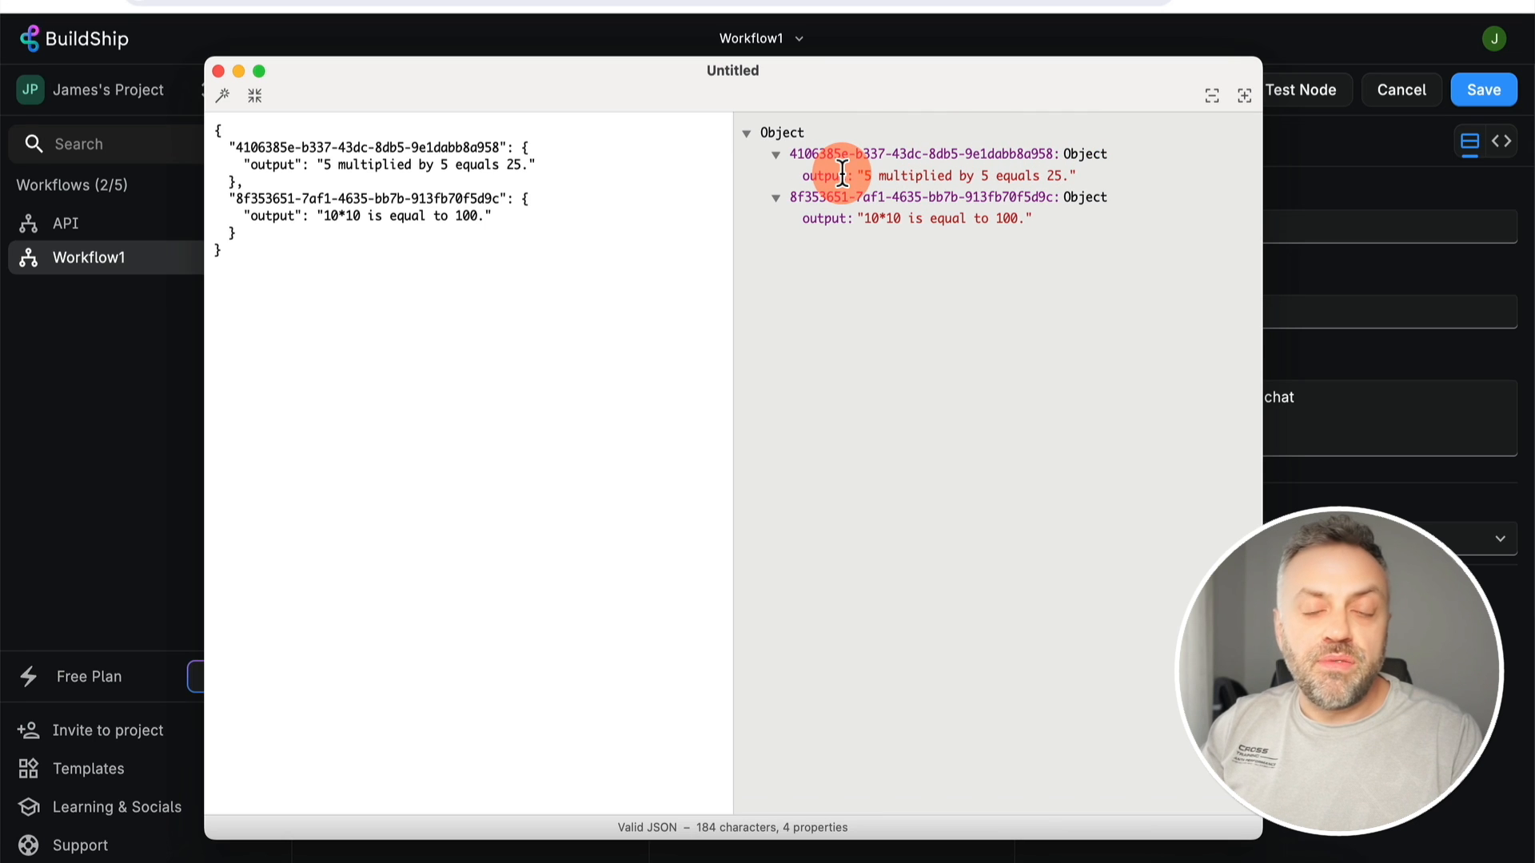
key("super+Tab")
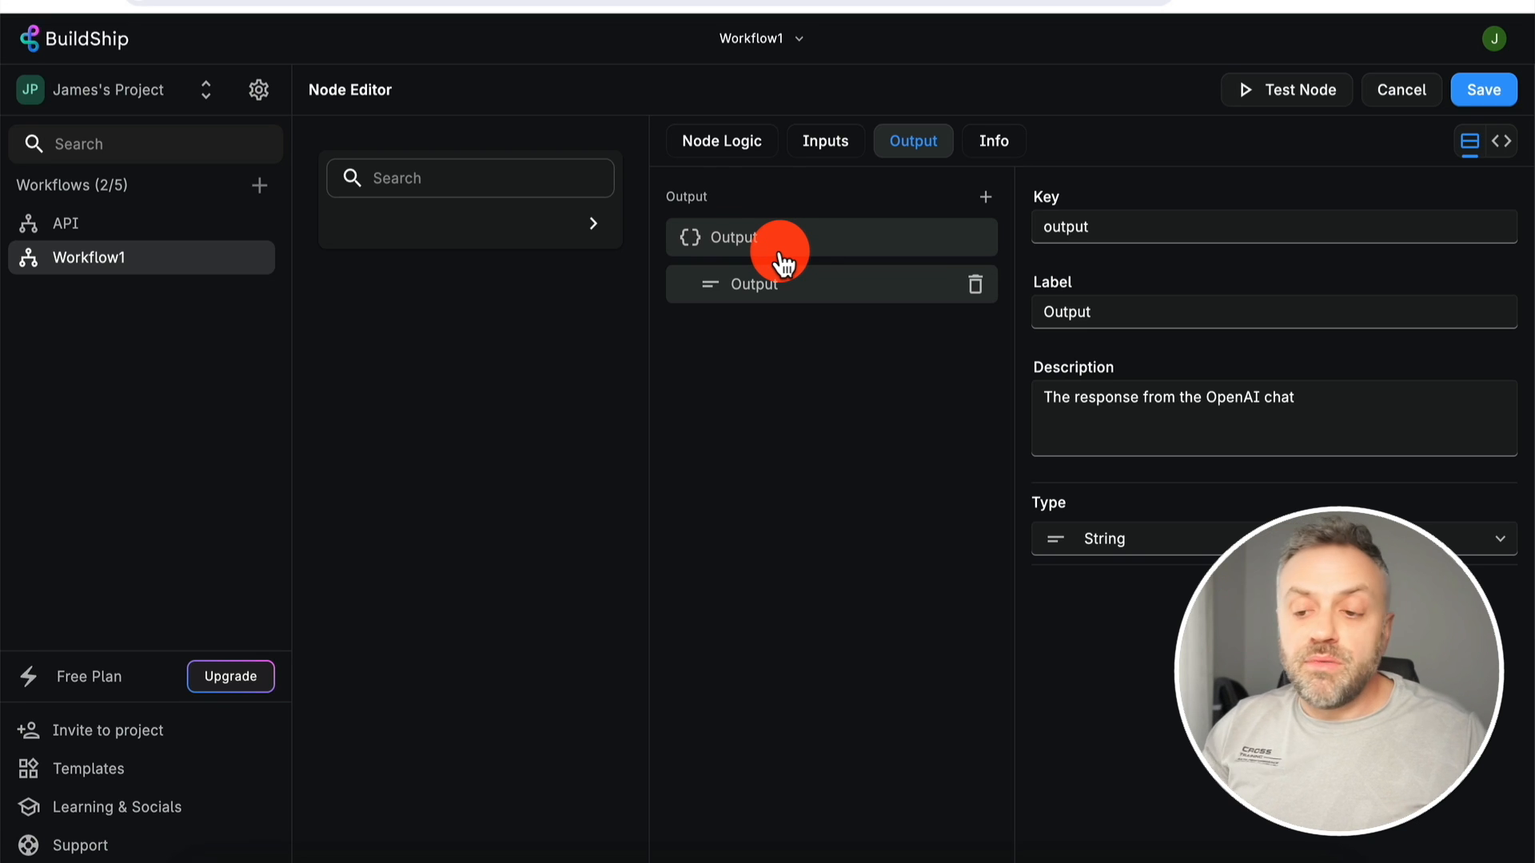
left_click(1403, 90)
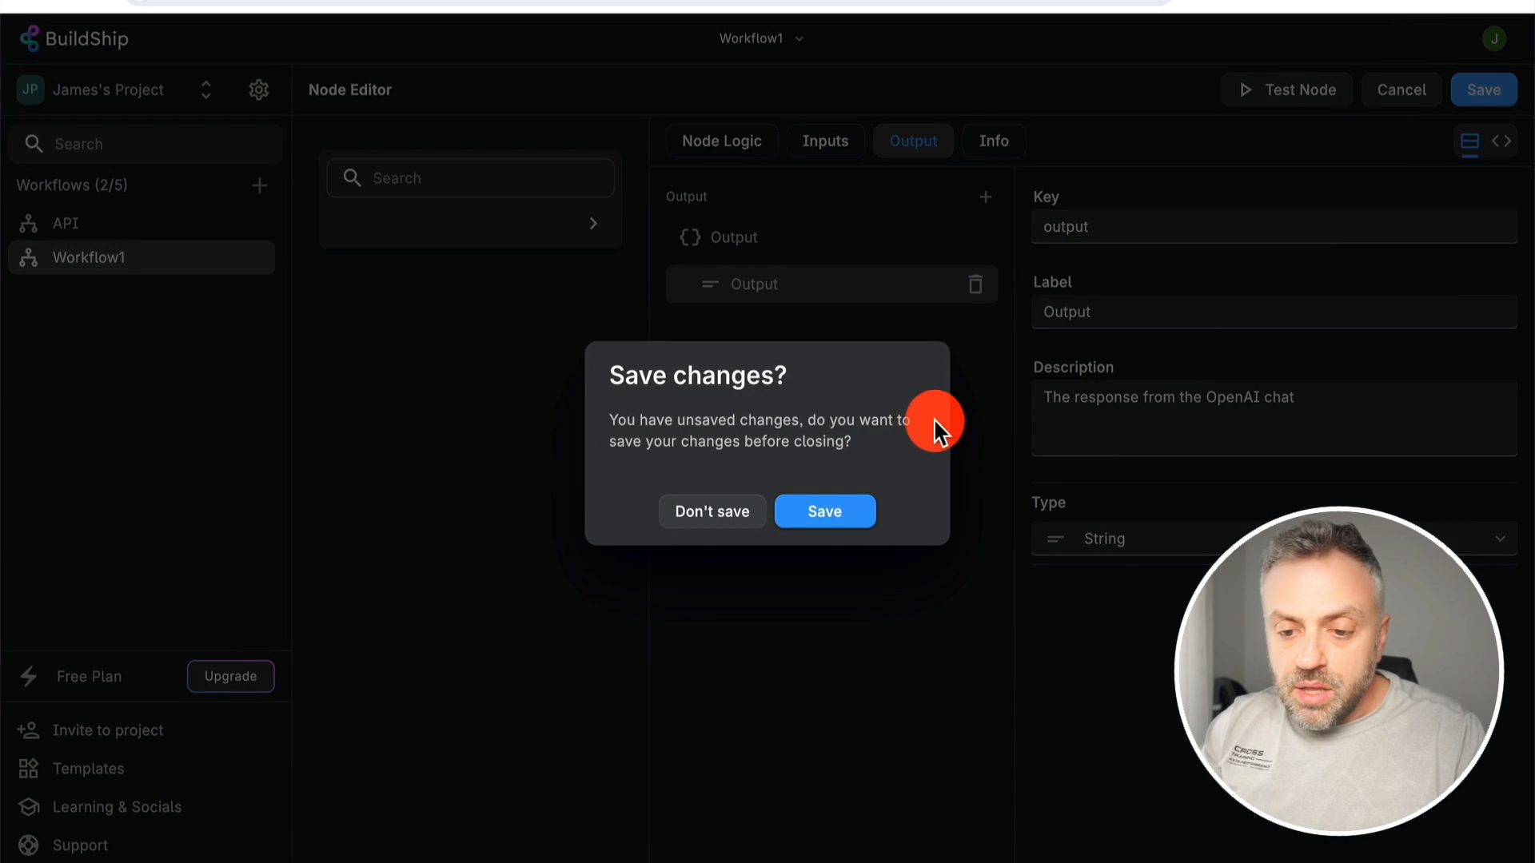
left_click(806, 512)
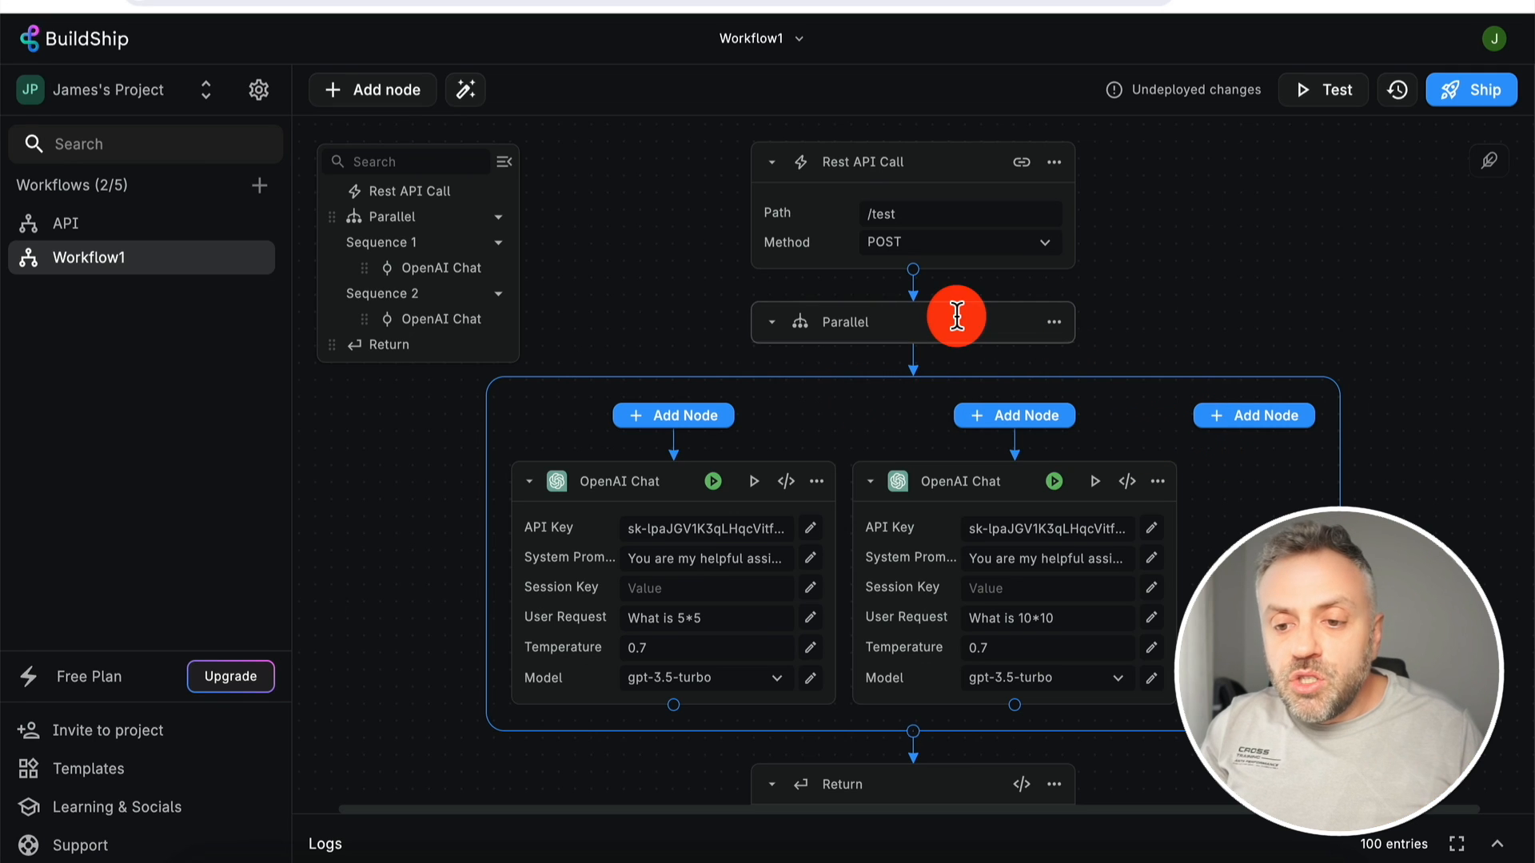
- Scroll to the Return node and open the Add Node catalogue from the connector's +
scroll(903, 372, "down", 5)
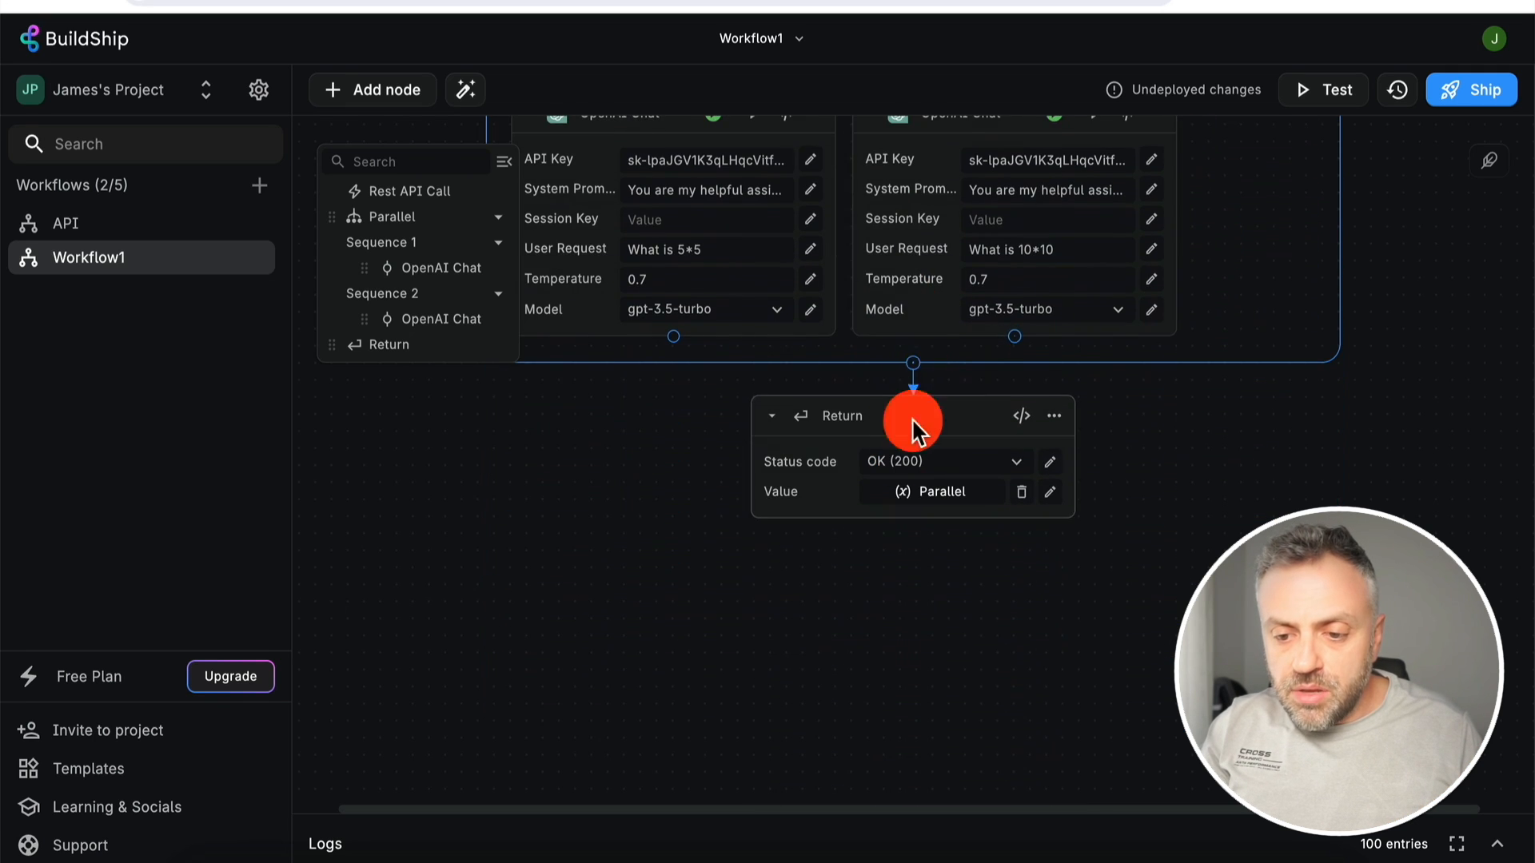
left_click(913, 365)
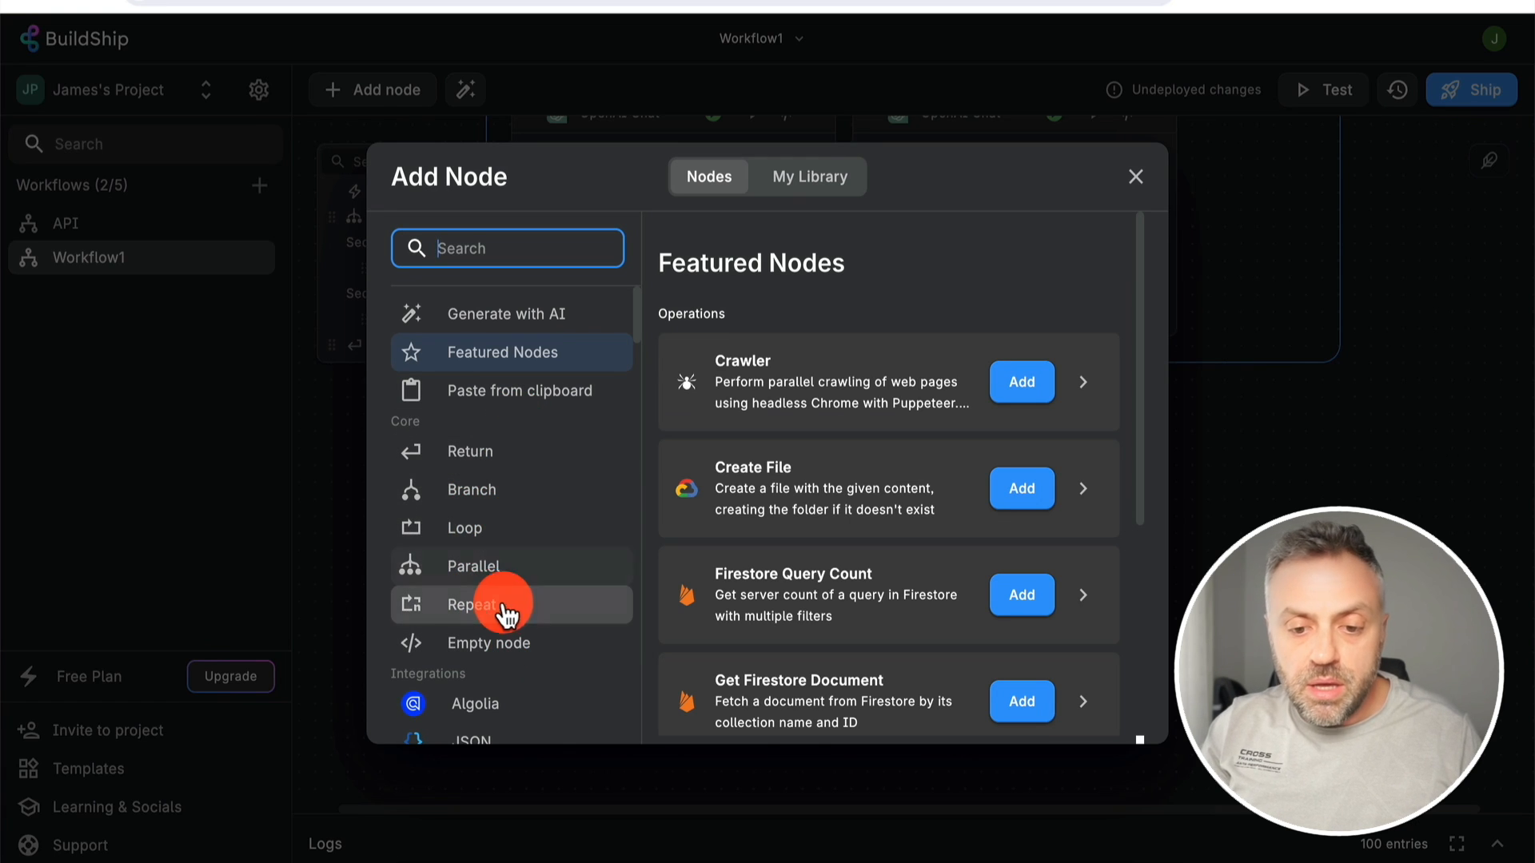
scroll(524, 611, "down", 4)
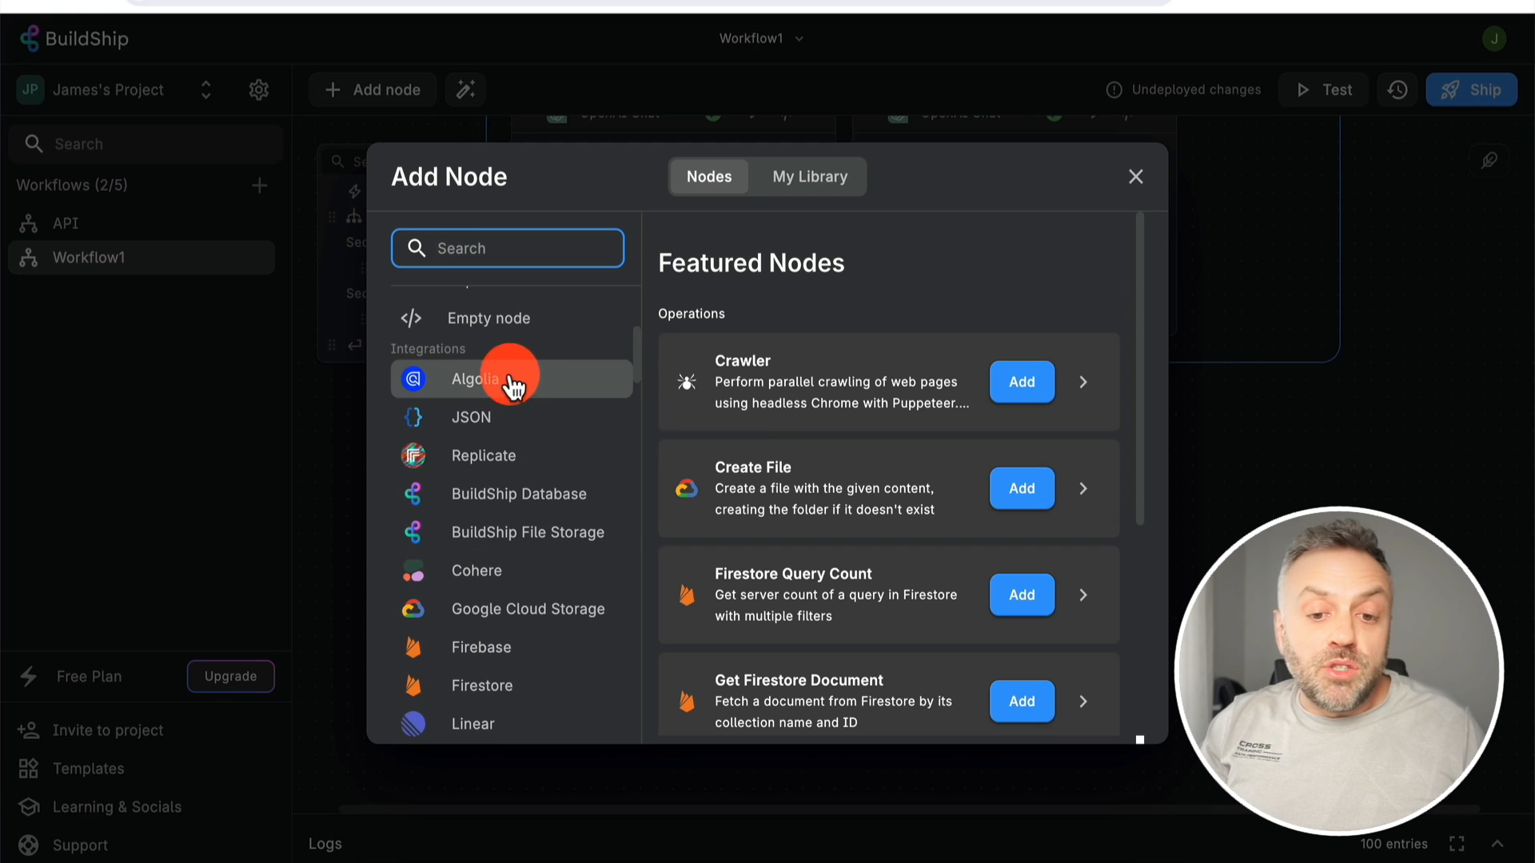